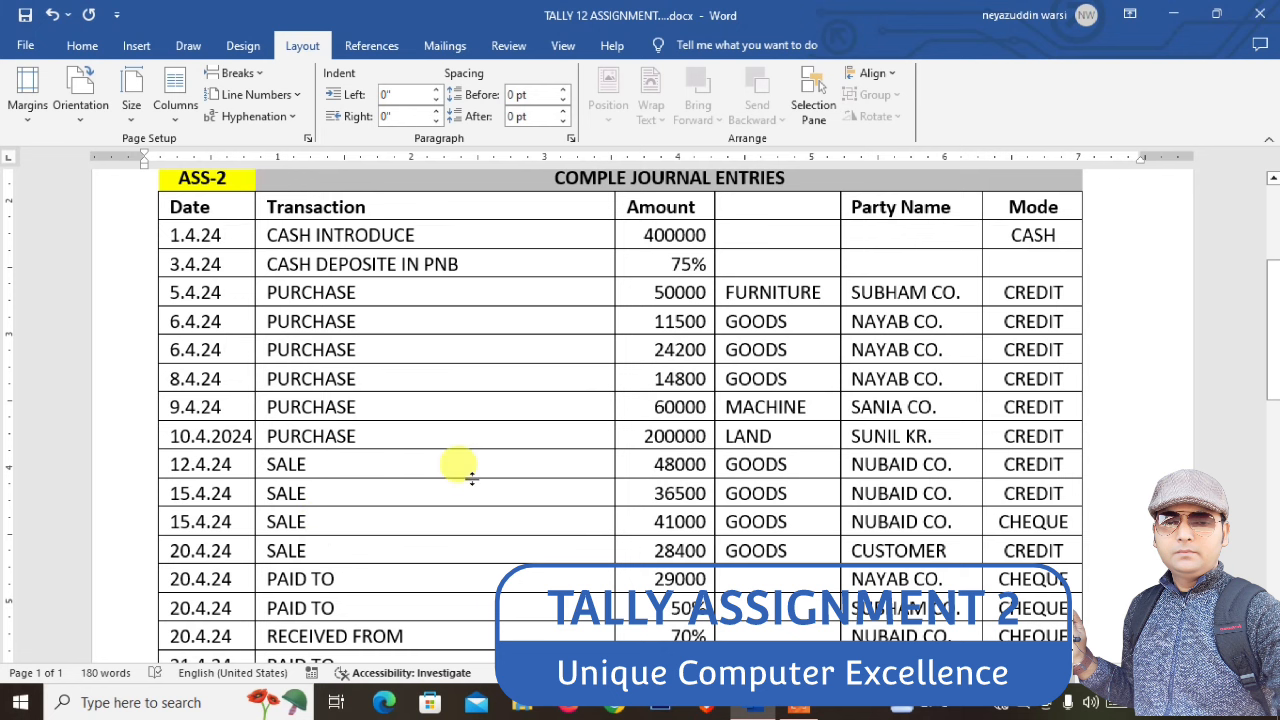
Look through the Assignment 2 journal entries down to the depreciation and appreciation rows, and launch Tally.ERP 9
{"action": "scroll", "coordinate": [457, 489], "scroll_direction": "down", "scroll_amount": 5}
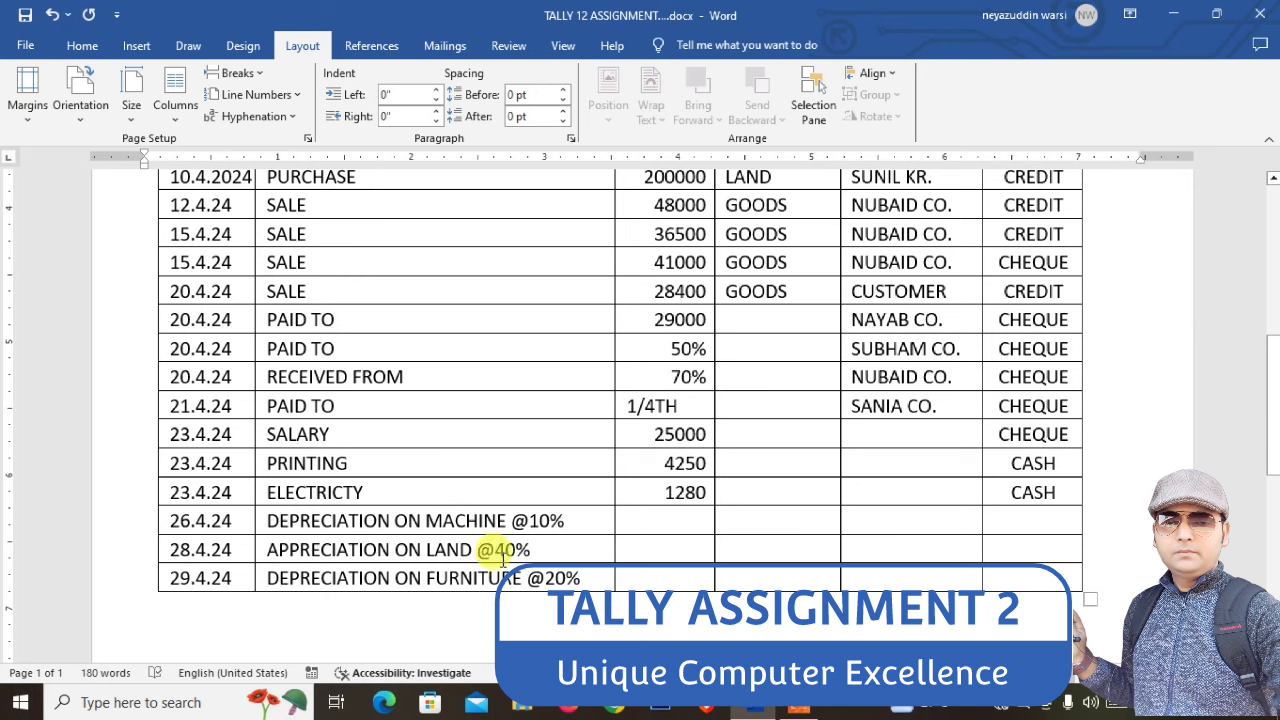
{"action": "left_click_drag", "start_coordinate": [270, 521], "coordinate": [533, 578]}
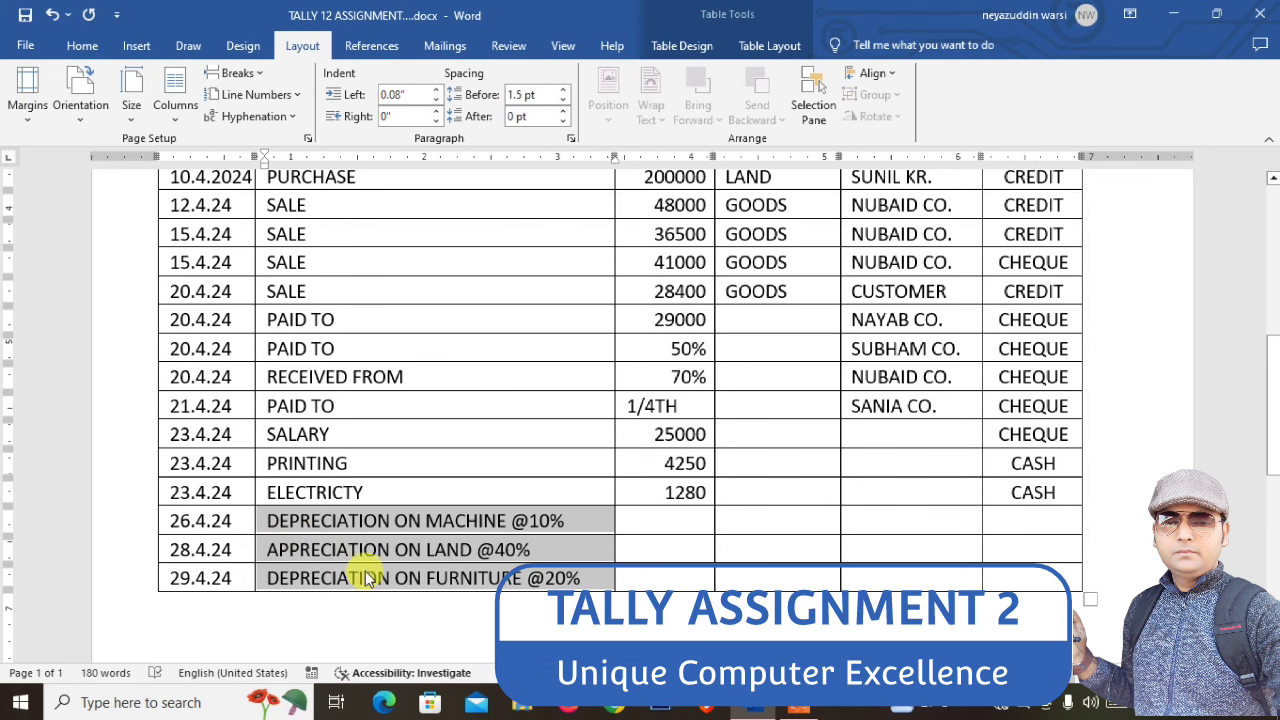
{"action": "scroll", "coordinate": [345, 555], "scroll_direction": "up", "scroll_amount": 5}
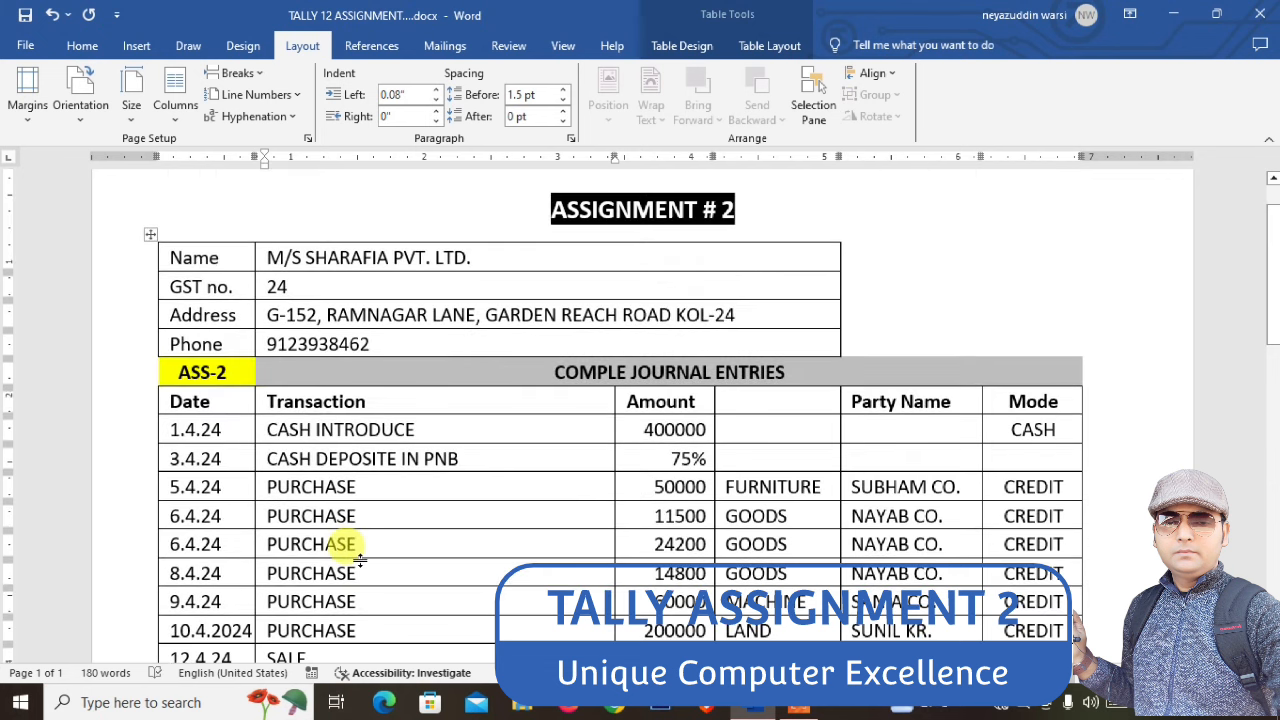
{"action": "left_click", "coordinate": [186, 704]}
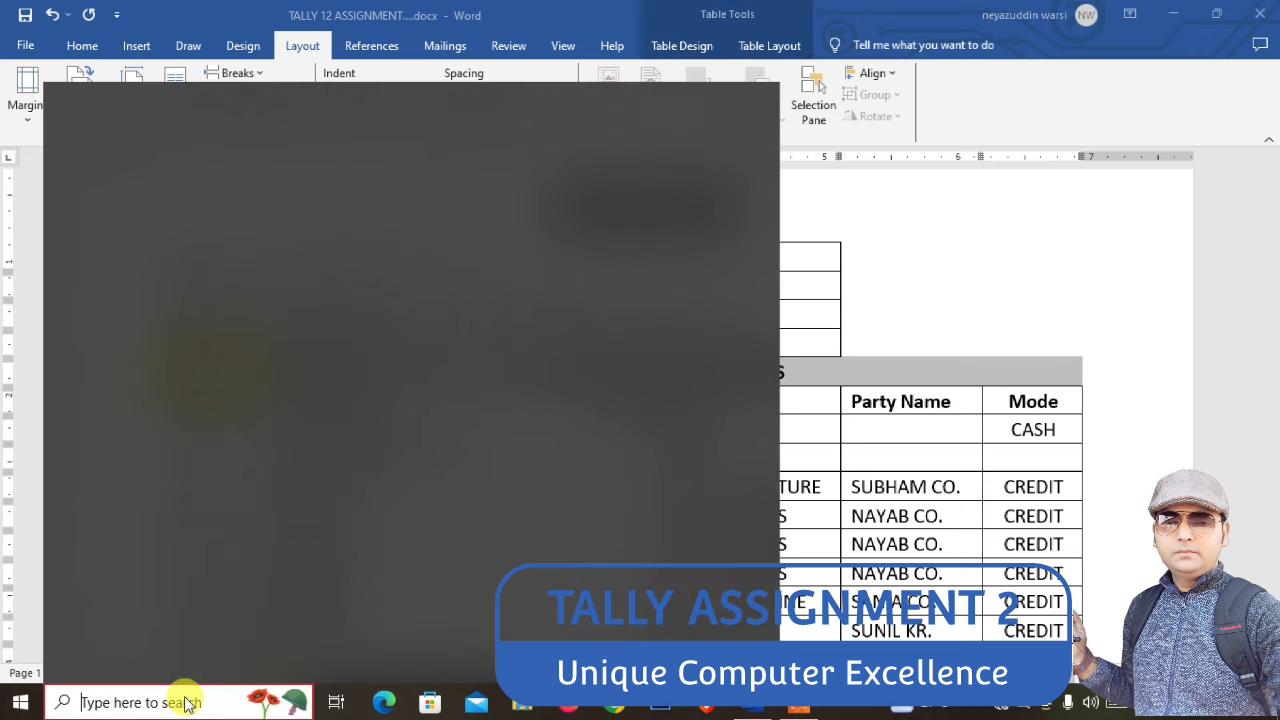
{"action": "type", "text": "TALLY"}
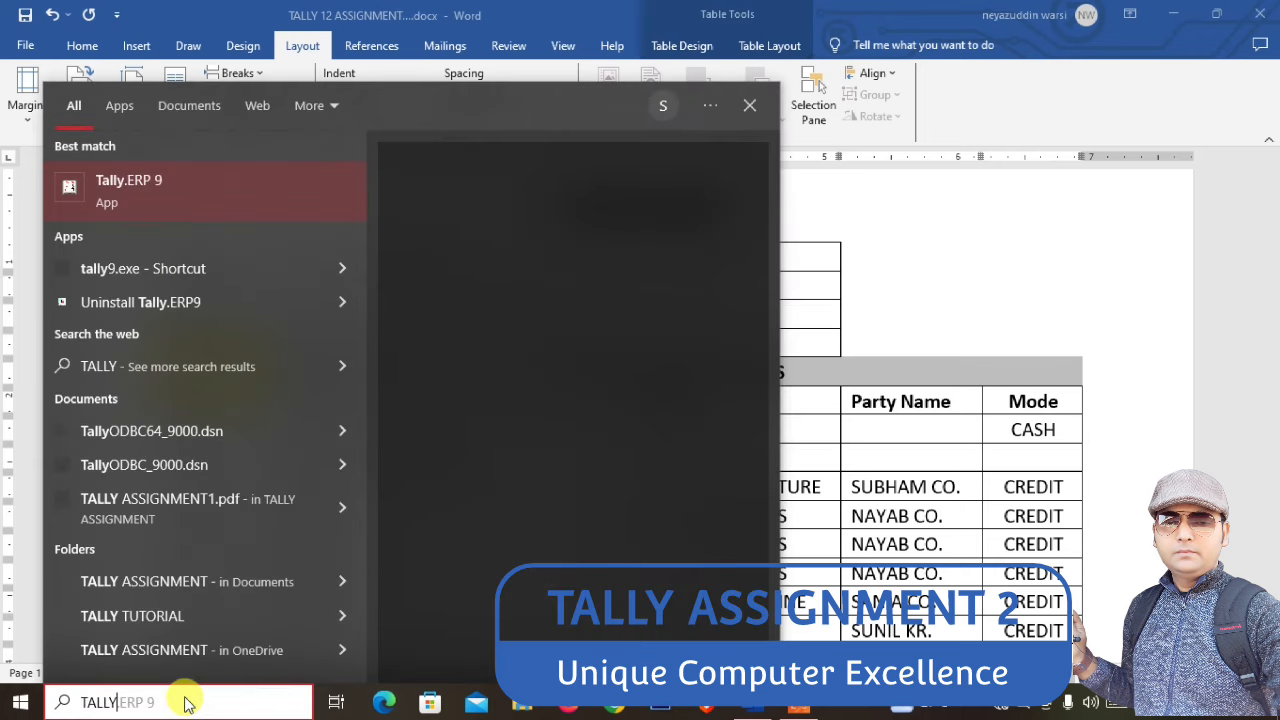
{"action": "left_click", "coordinate": [210, 202]}
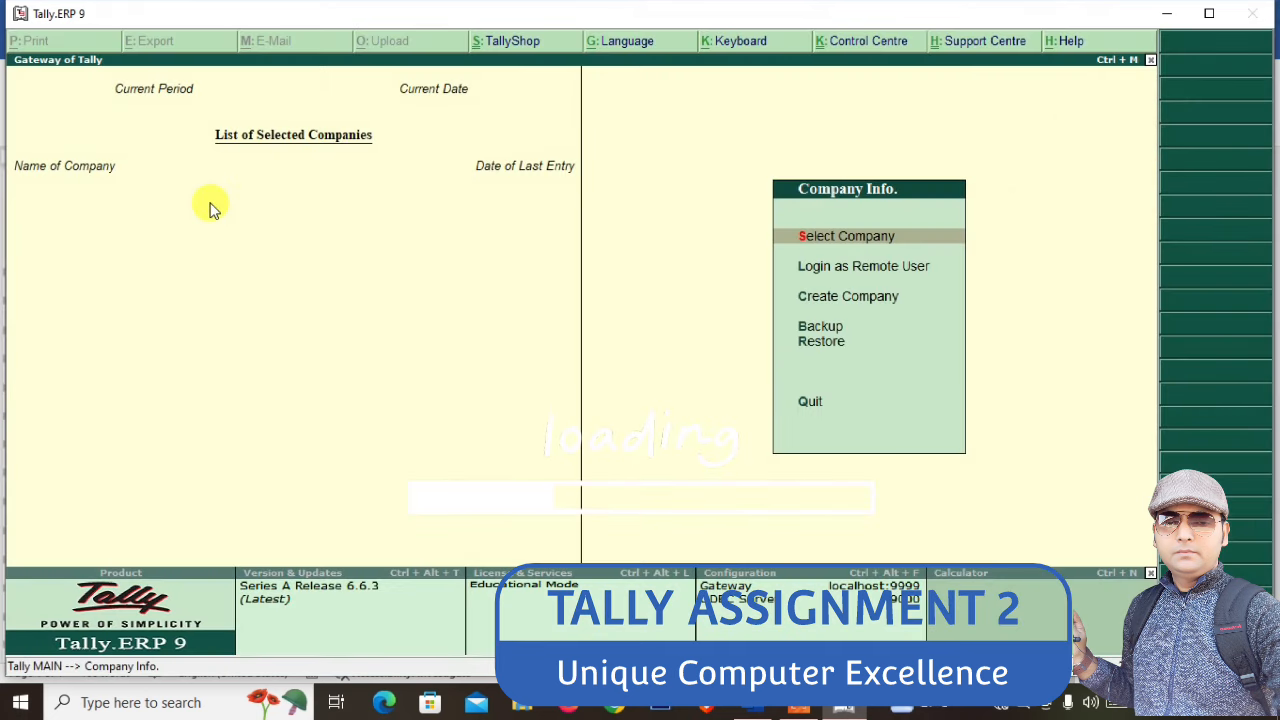
Start creating a new company named SHARAFIA PVT. LTD., using the same mailing name
{"action": "key", "text": "Down"}
{"action": "key", "text": "Down"}
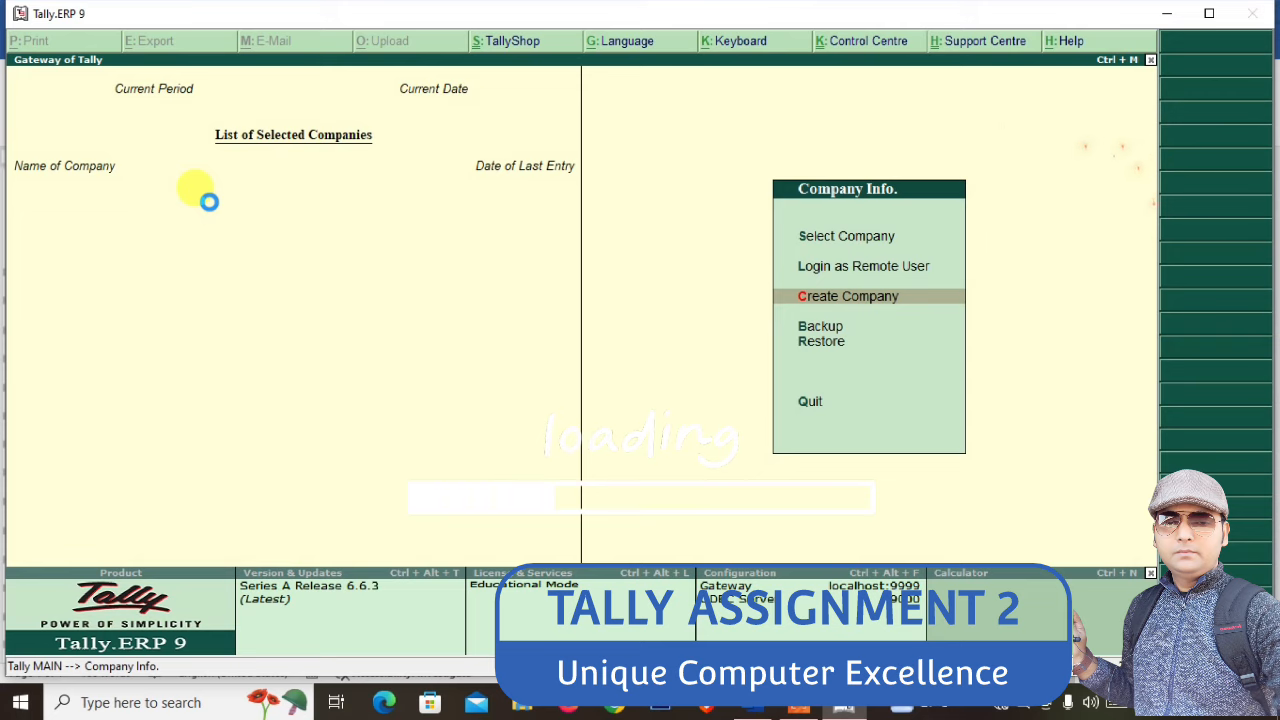
{"action": "key", "text": "Return"}
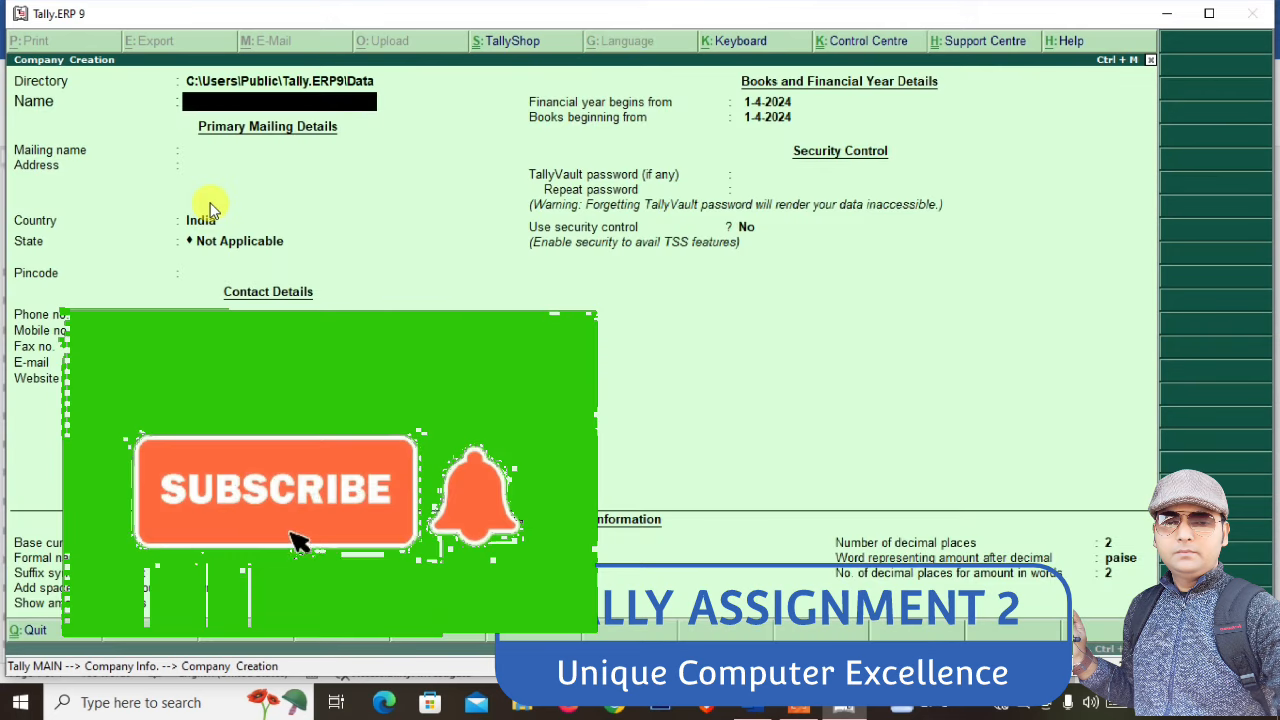
{"action": "type", "text": "SHA"}
{"action": "key", "text": "alt+Tab"}
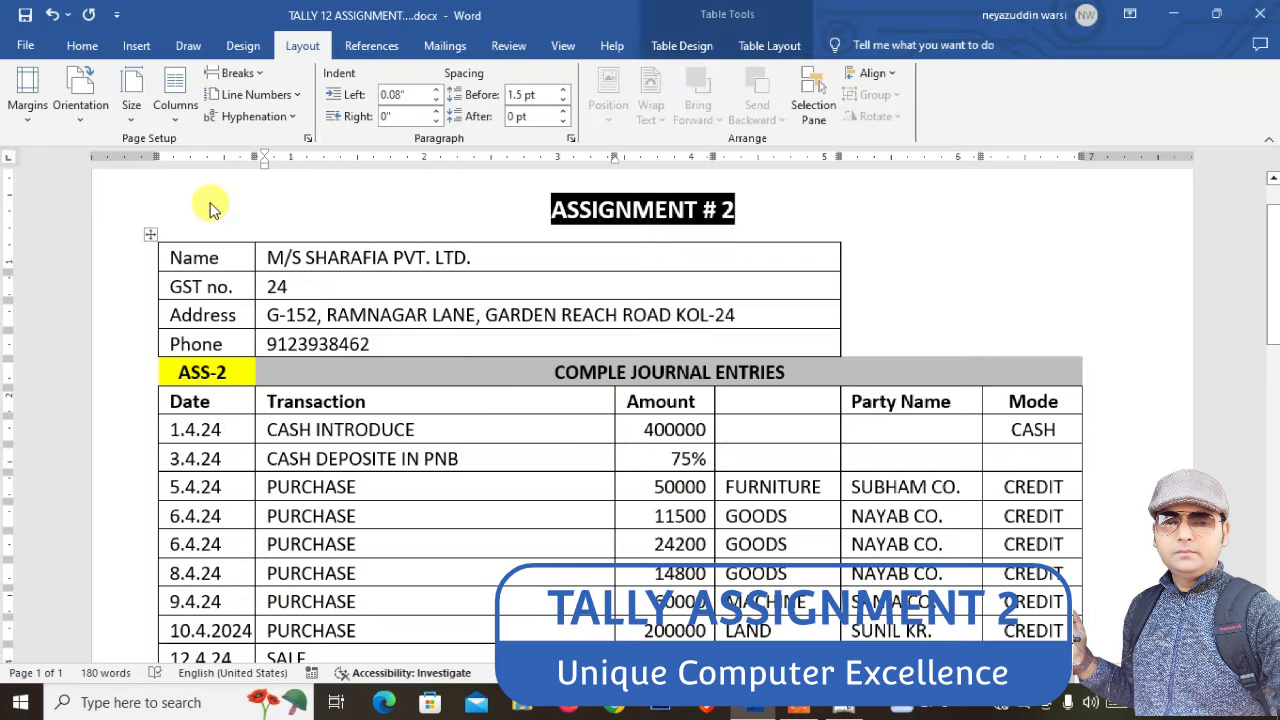
{"action": "key", "text": "alt+Tab"}
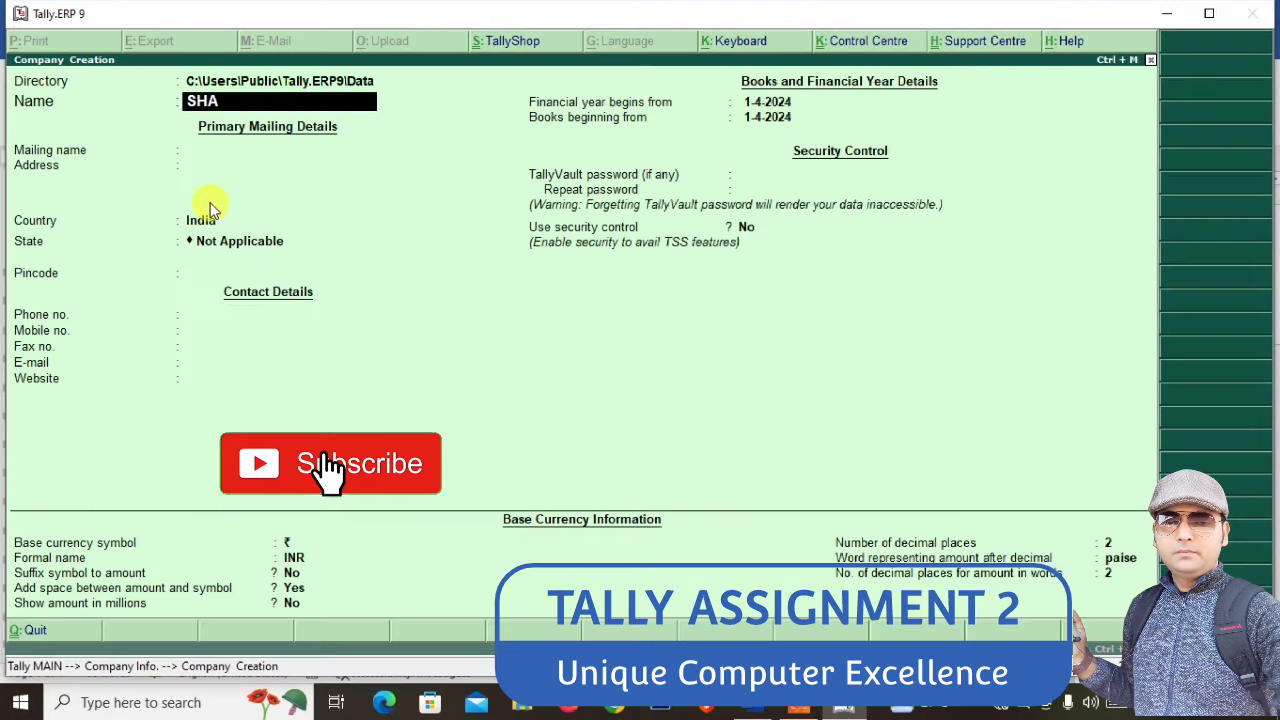
{"action": "type", "text": "RAFI"}
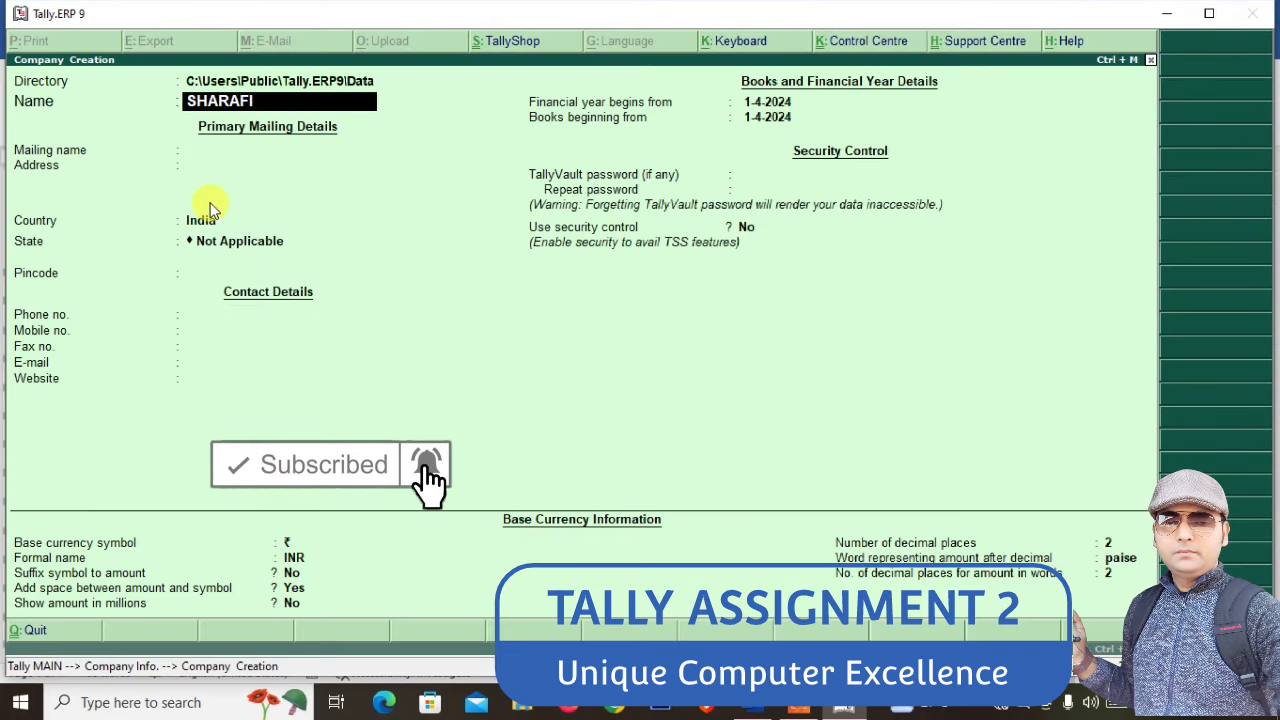
{"action": "type", "text": "A PV"}
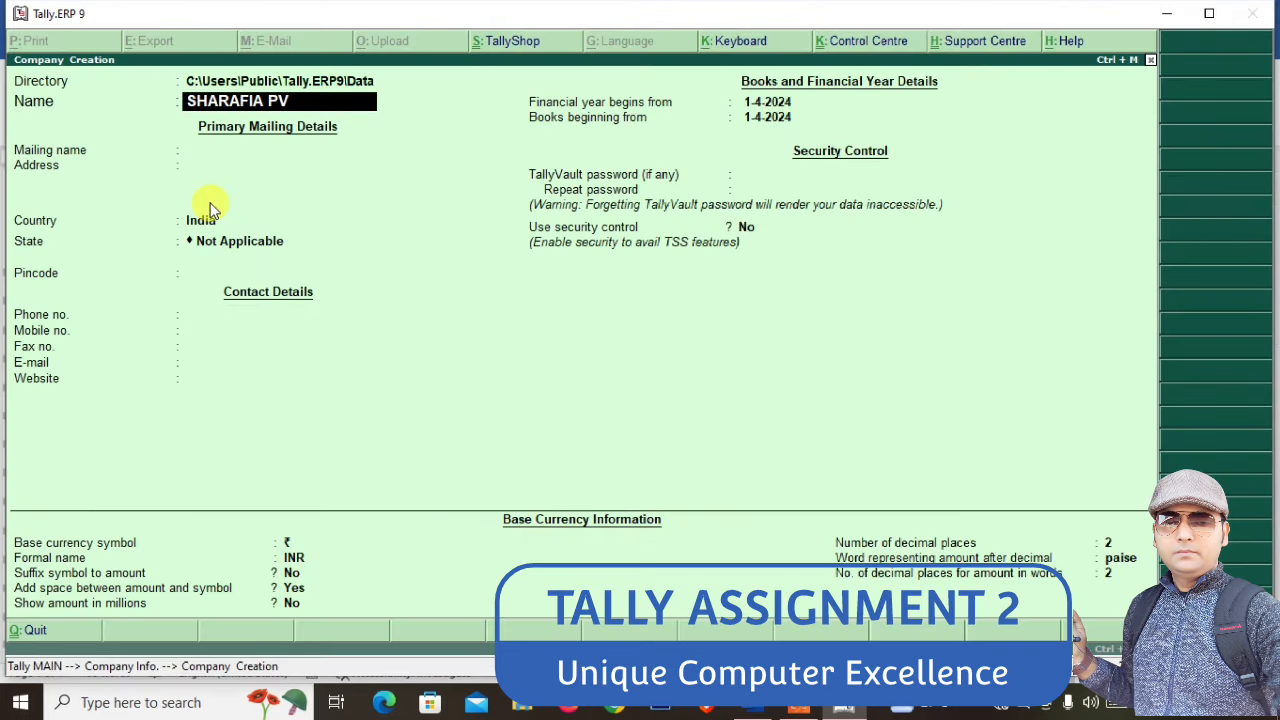
{"action": "type", "text": "T."}
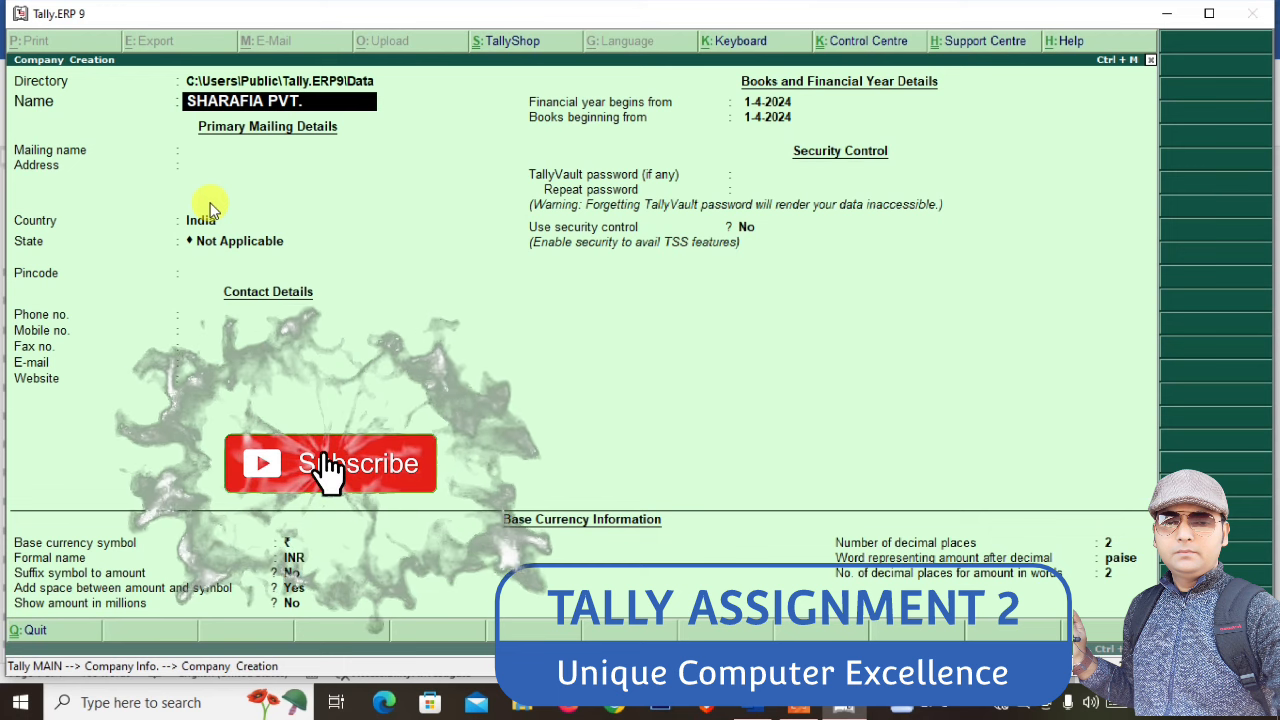
{"action": "type", "text": " LTD."}
{"action": "key", "text": "Return"}
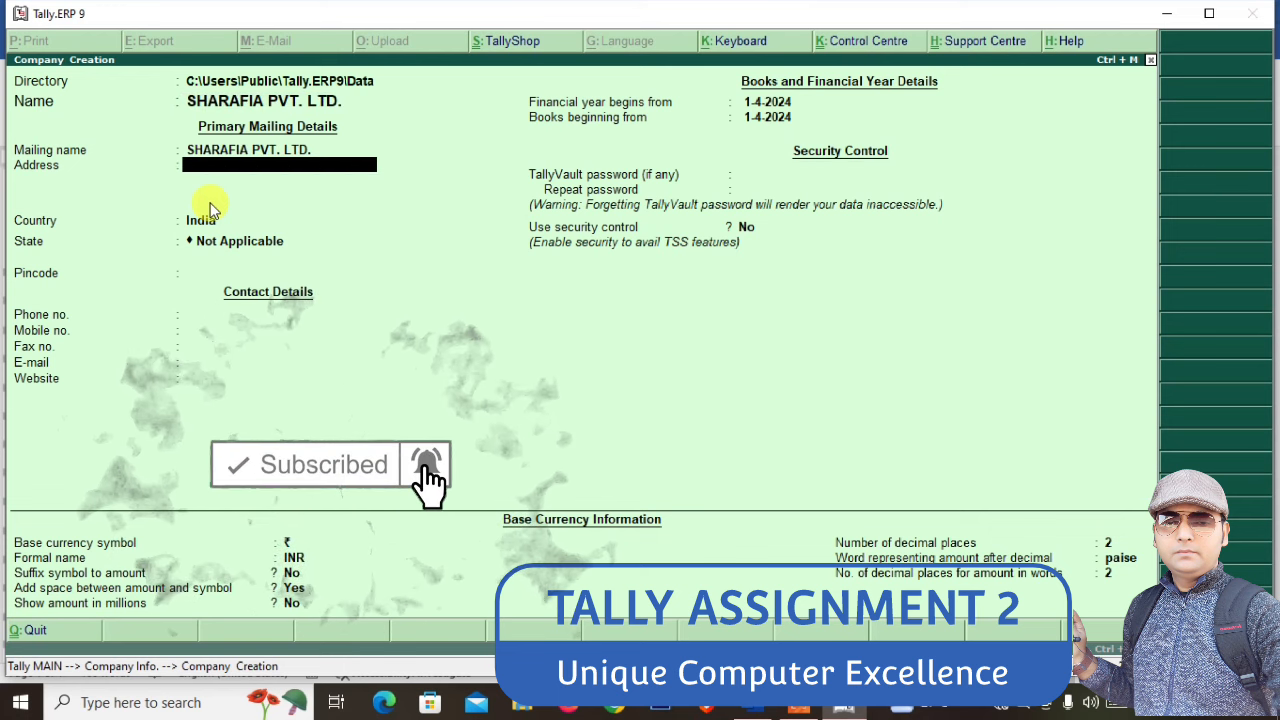
Enter the company's mailing address, select West Bengal as the state, and save the new company
{"action": "type", "text": "GARDE NR"}
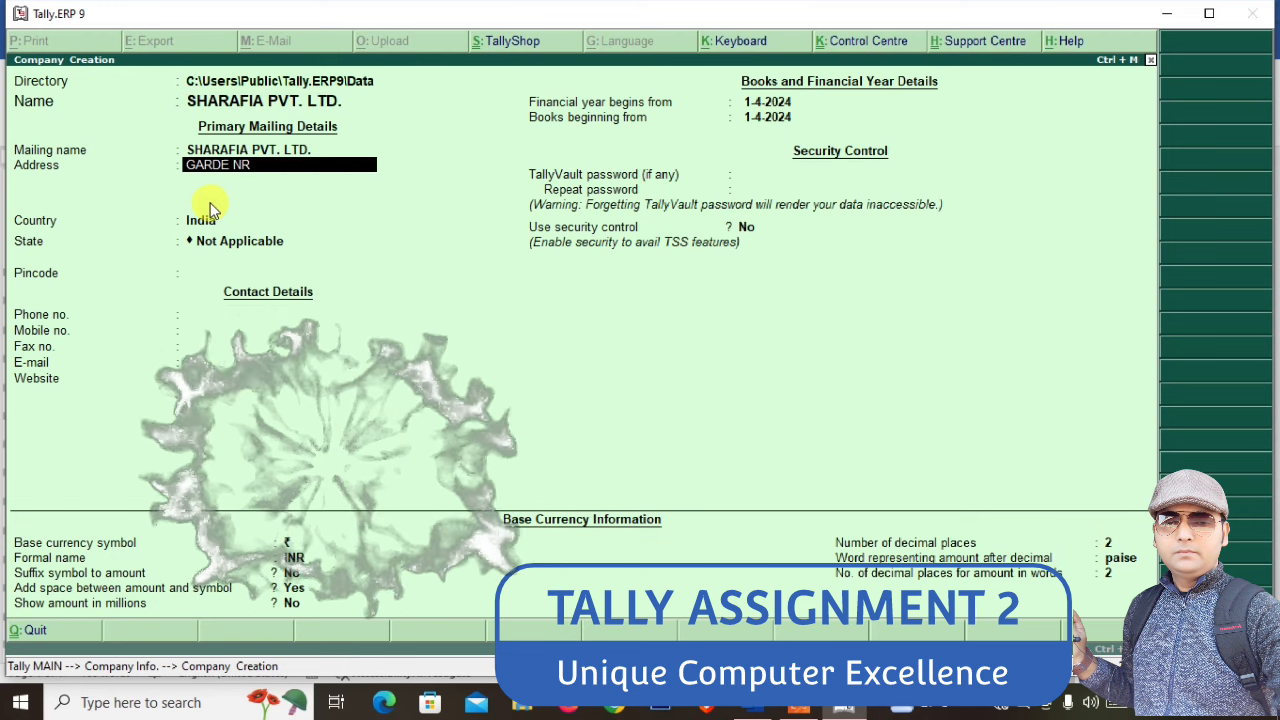
{"action": "type", "text": "EAC"}
{"action": "key", "text": "BackSpace"}
{"action": "key", "text": "BackSpace"}
{"action": "key", "text": "BackSpace"}
{"action": "key", "text": "BackSpace"}
{"action": "key", "text": "BackSpace"}
{"action": "key", "text": "BackSpace"}
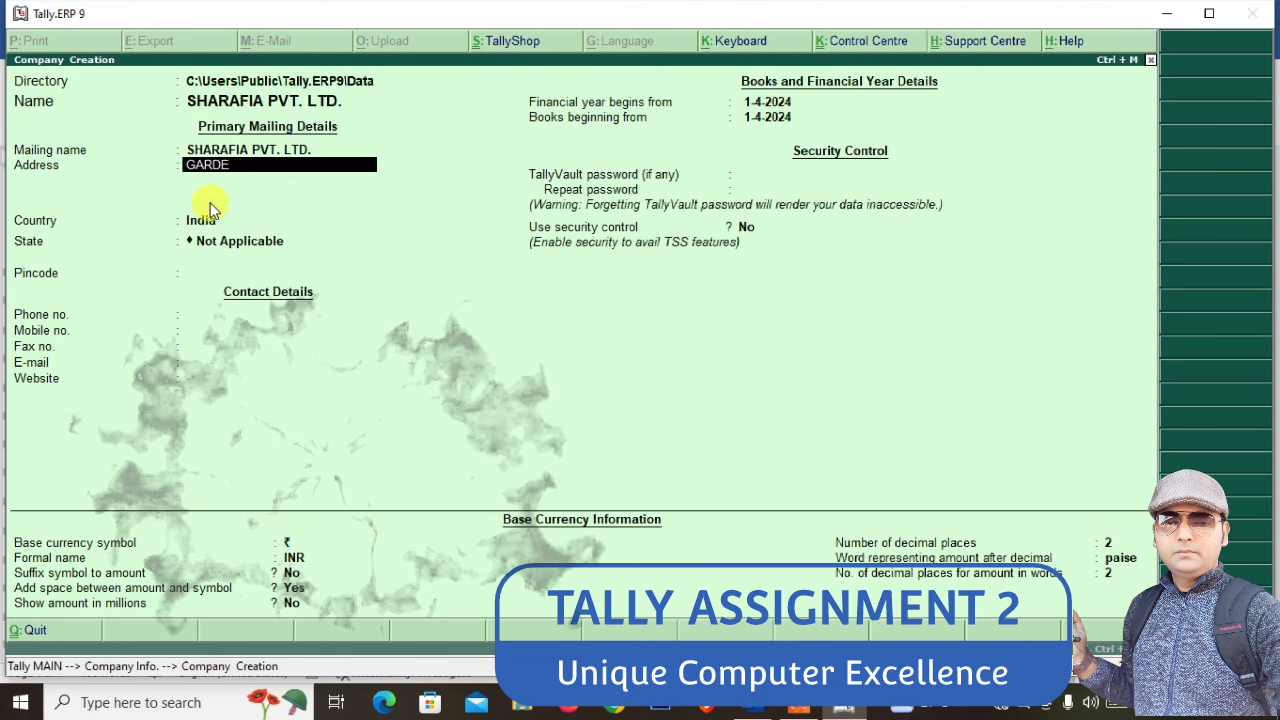
{"action": "type", "text": "N REACH"}
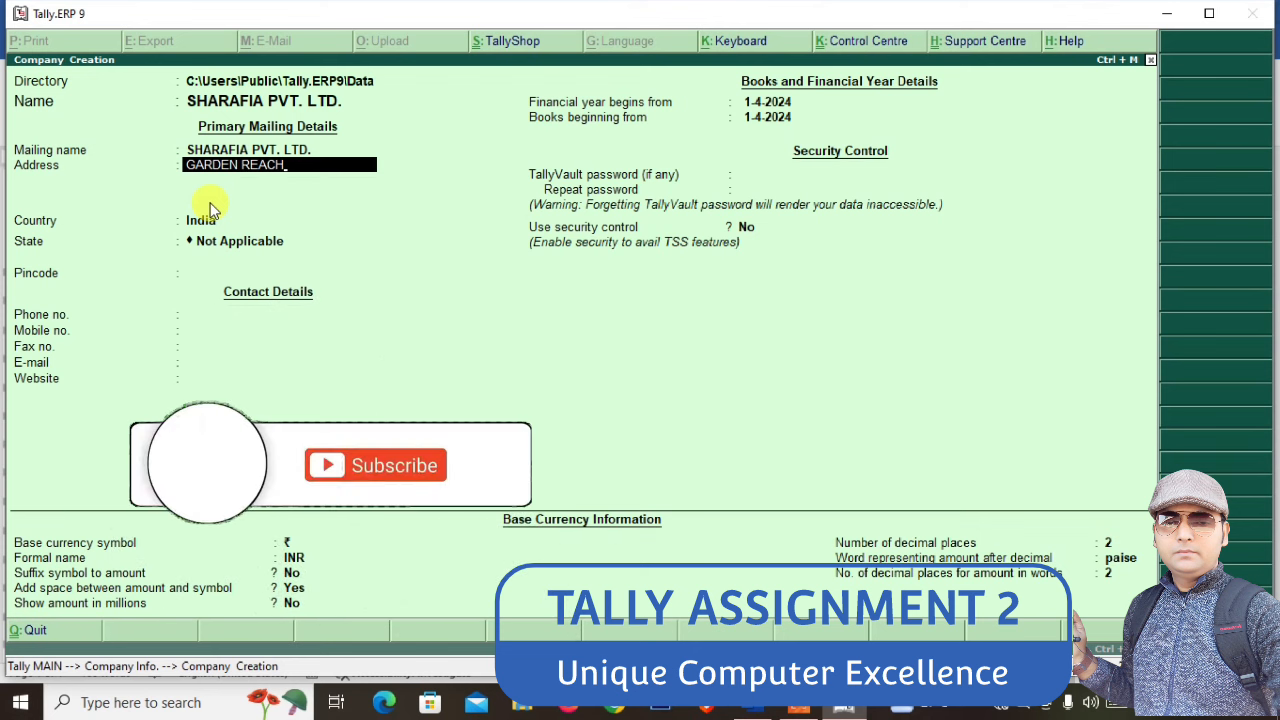
{"action": "key", "text": "Return"}
{"action": "key", "text": "Return"}
{"action": "key", "text": "Return"}
{"action": "type", "text": "W"}
{"action": "key", "text": "Return"}
{"action": "key", "text": "Return"}
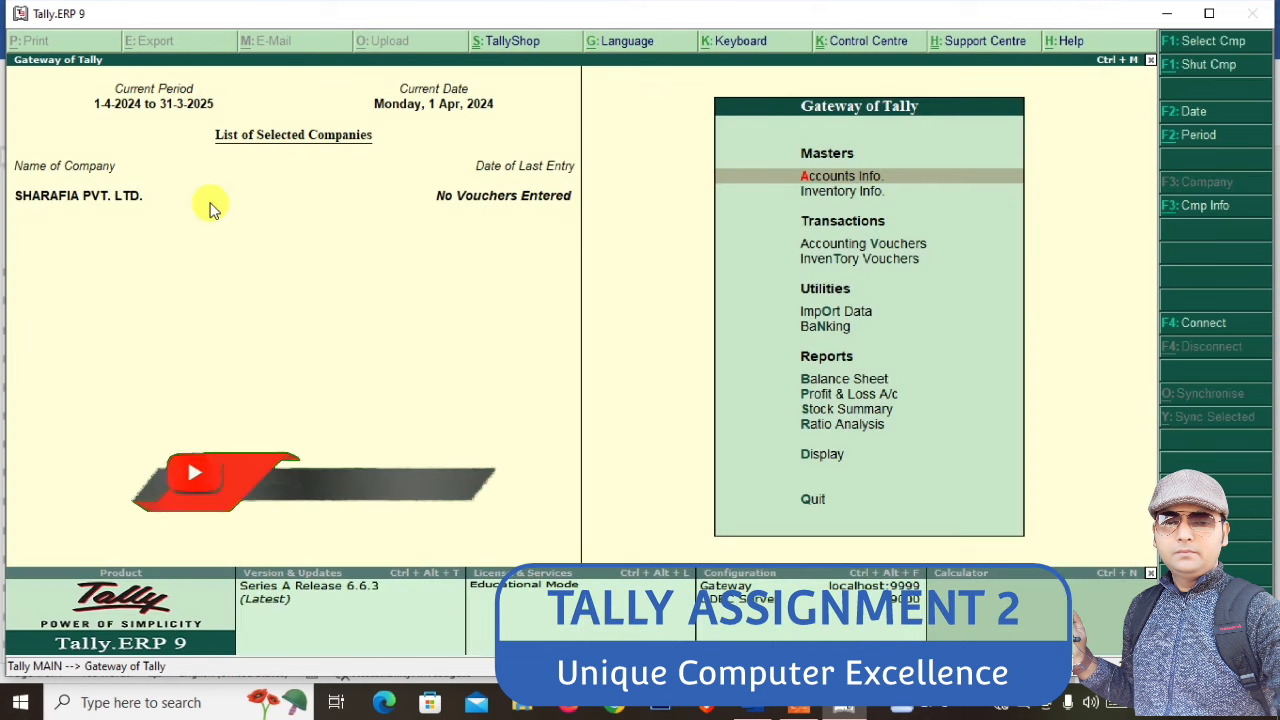
Consult the assignment's first transaction, then in Tally open accounting voucher entry and keep single entry mode at No in the voucher configuration
{"action": "key", "text": "alt+Tab"}
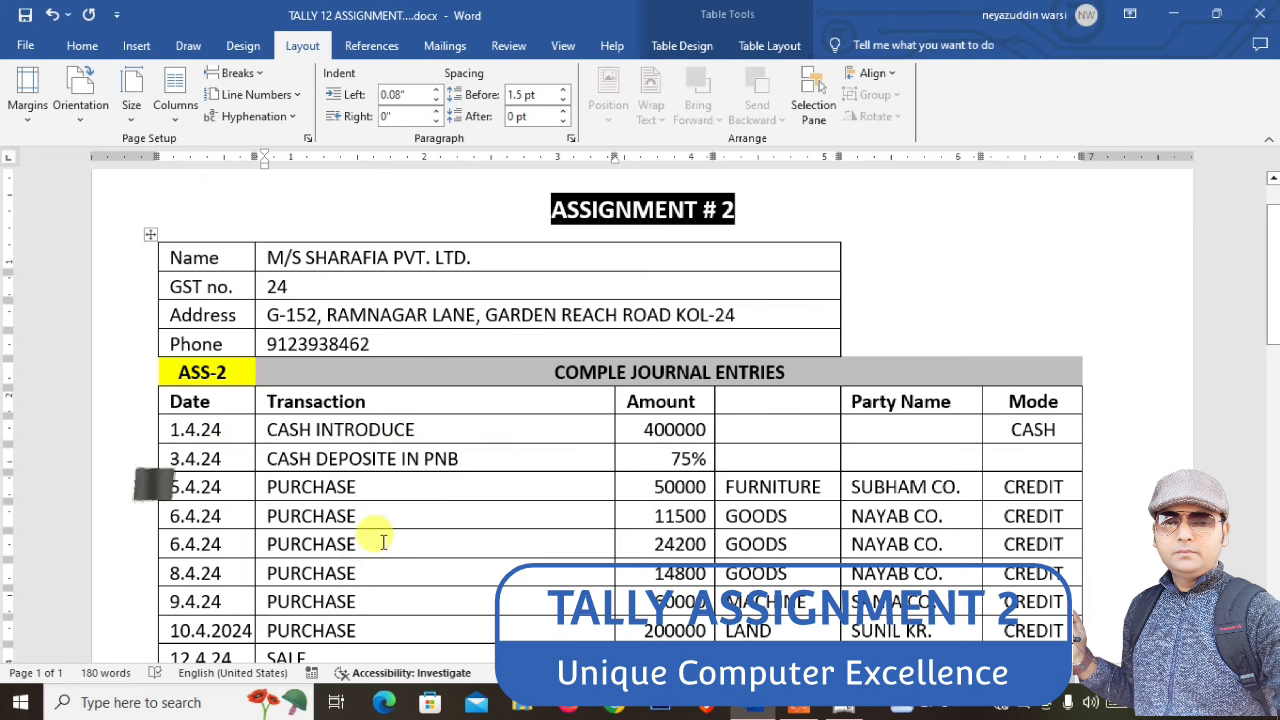
{"action": "scroll", "coordinate": [383, 540], "scroll_direction": "down", "scroll_amount": 4}
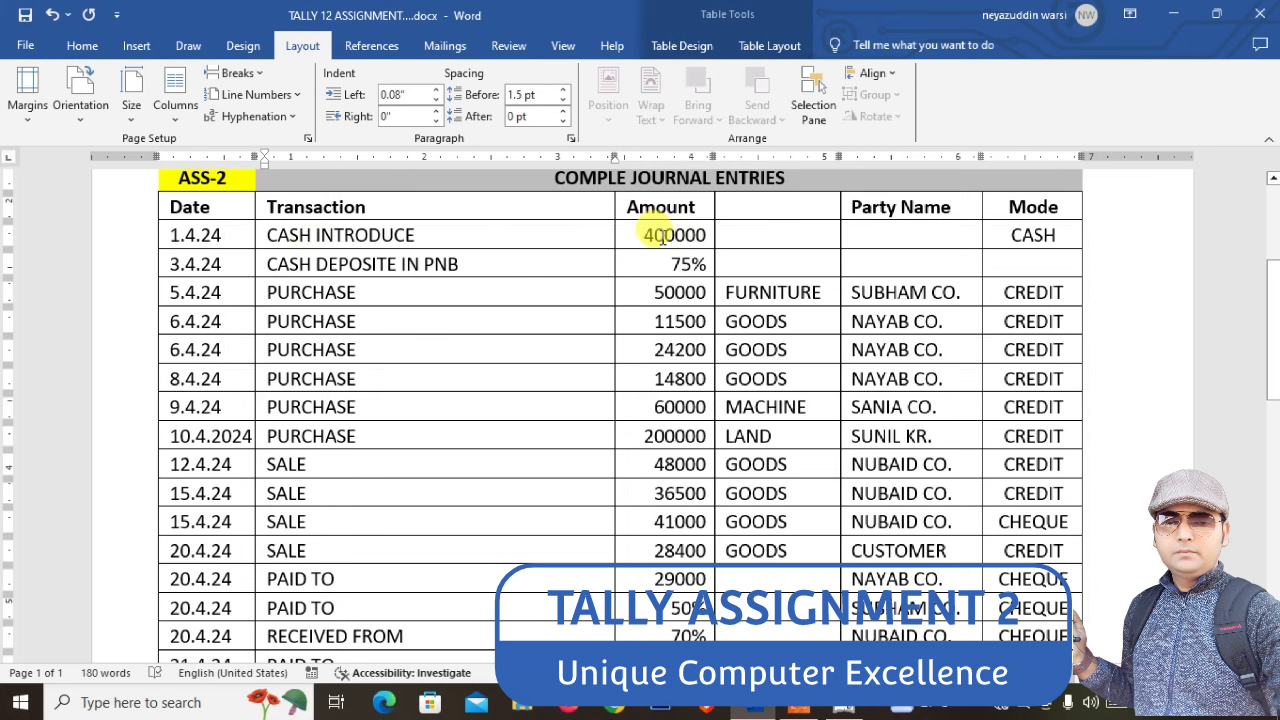
{"action": "key", "text": "alt+Tab"}
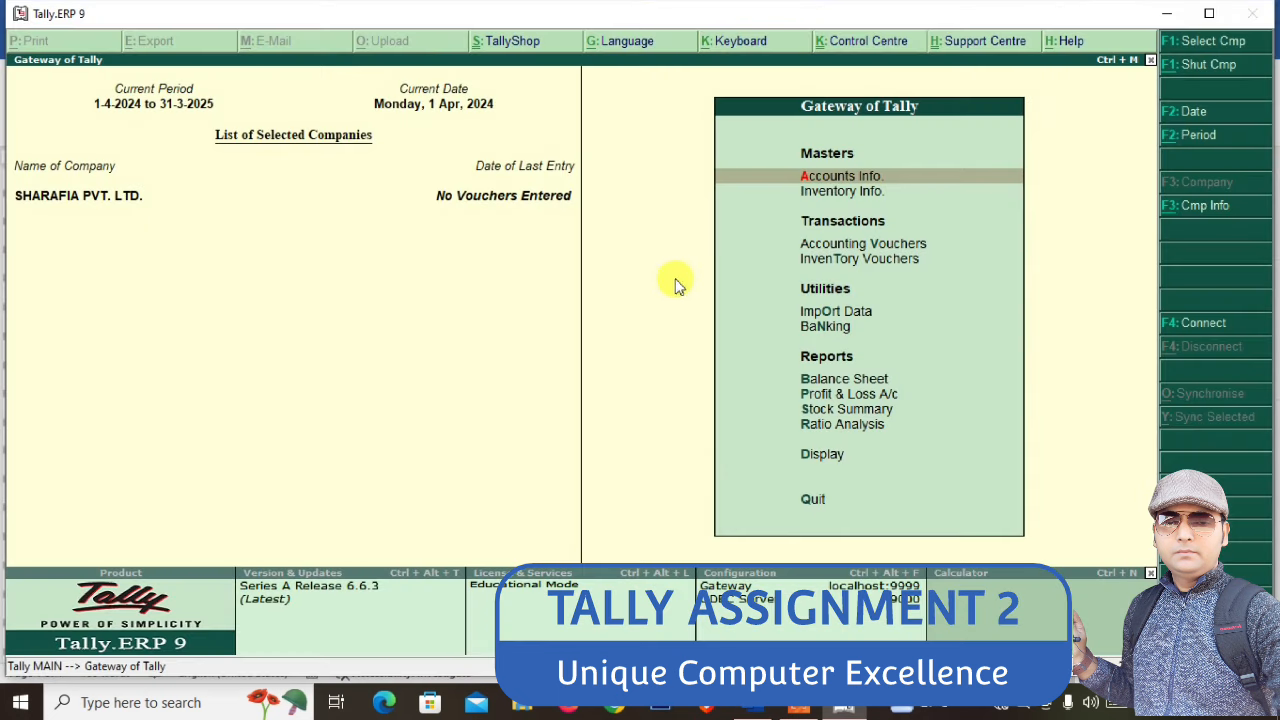
{"action": "left_click", "coordinate": [845, 245]}
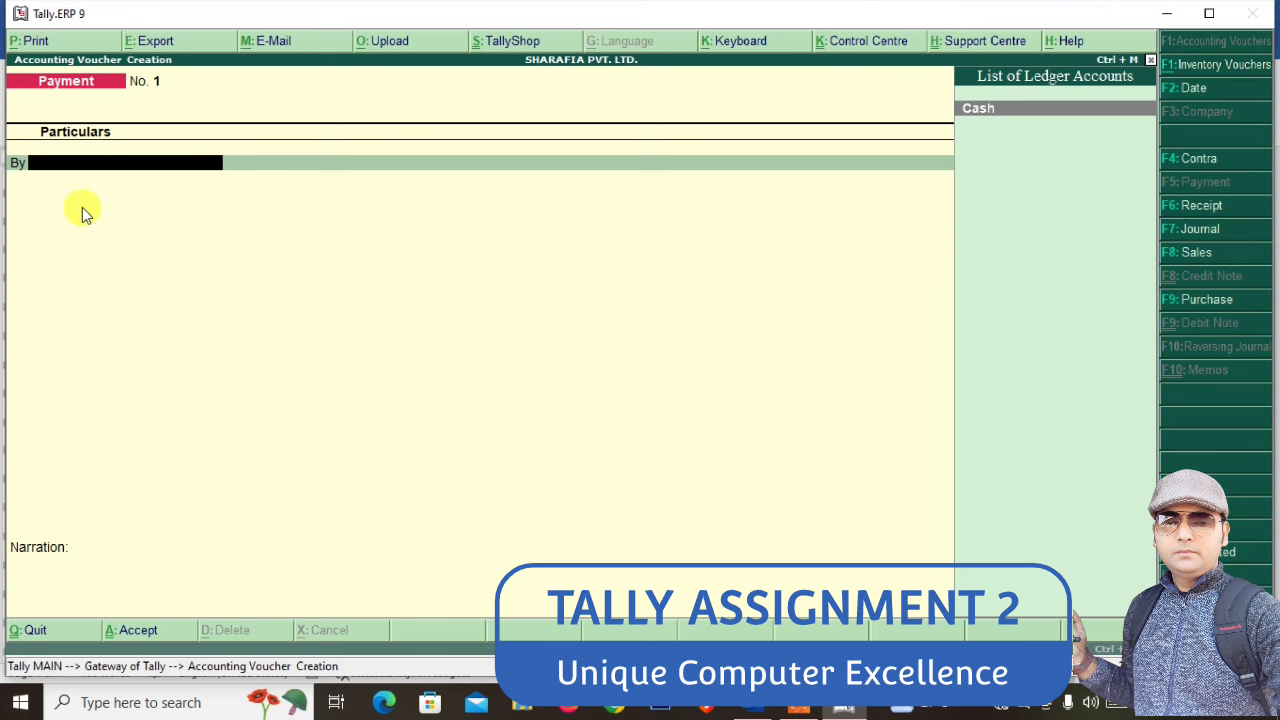
{"action": "key", "text": "F12"}
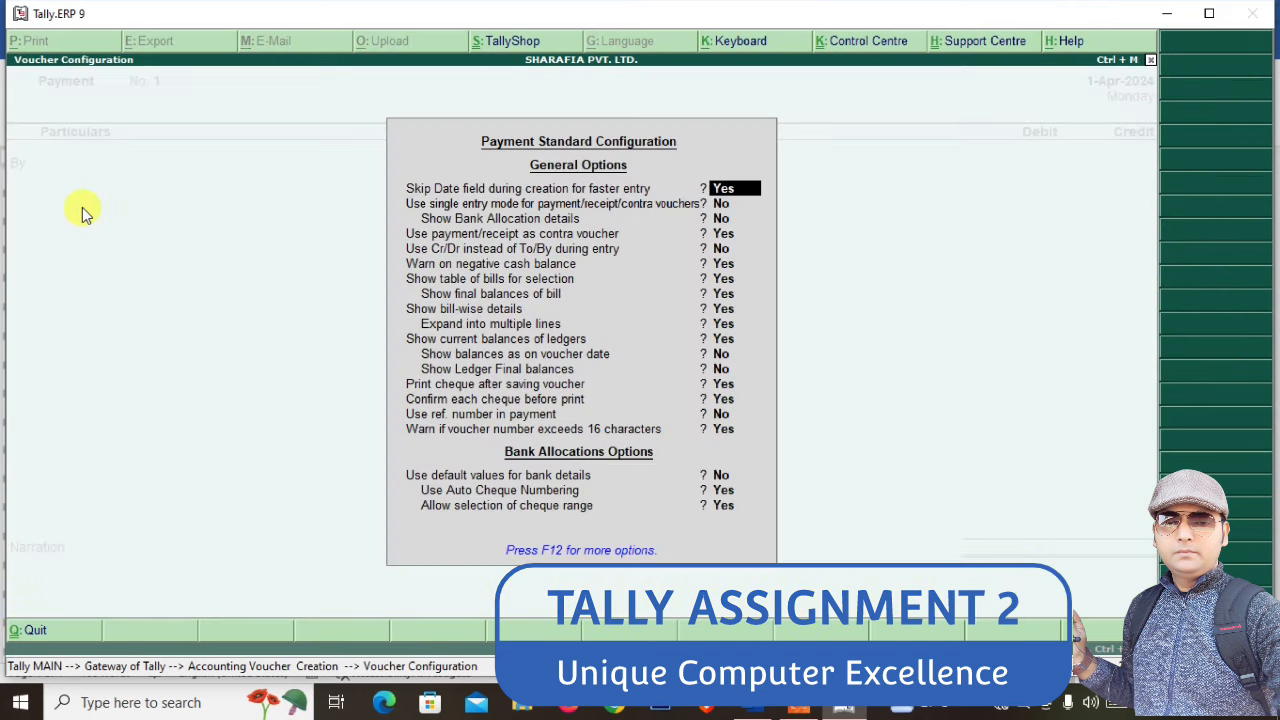
{"action": "key", "text": "Return"}
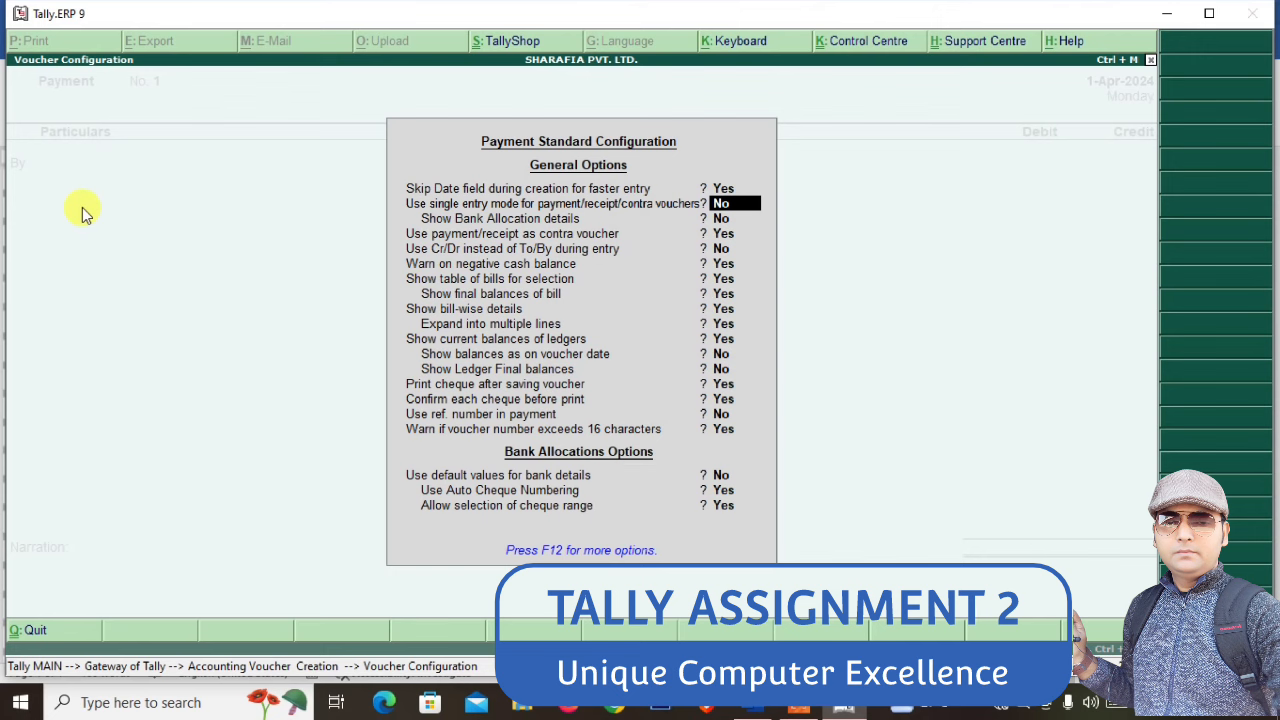
{"action": "key", "text": "ctrl+a"}
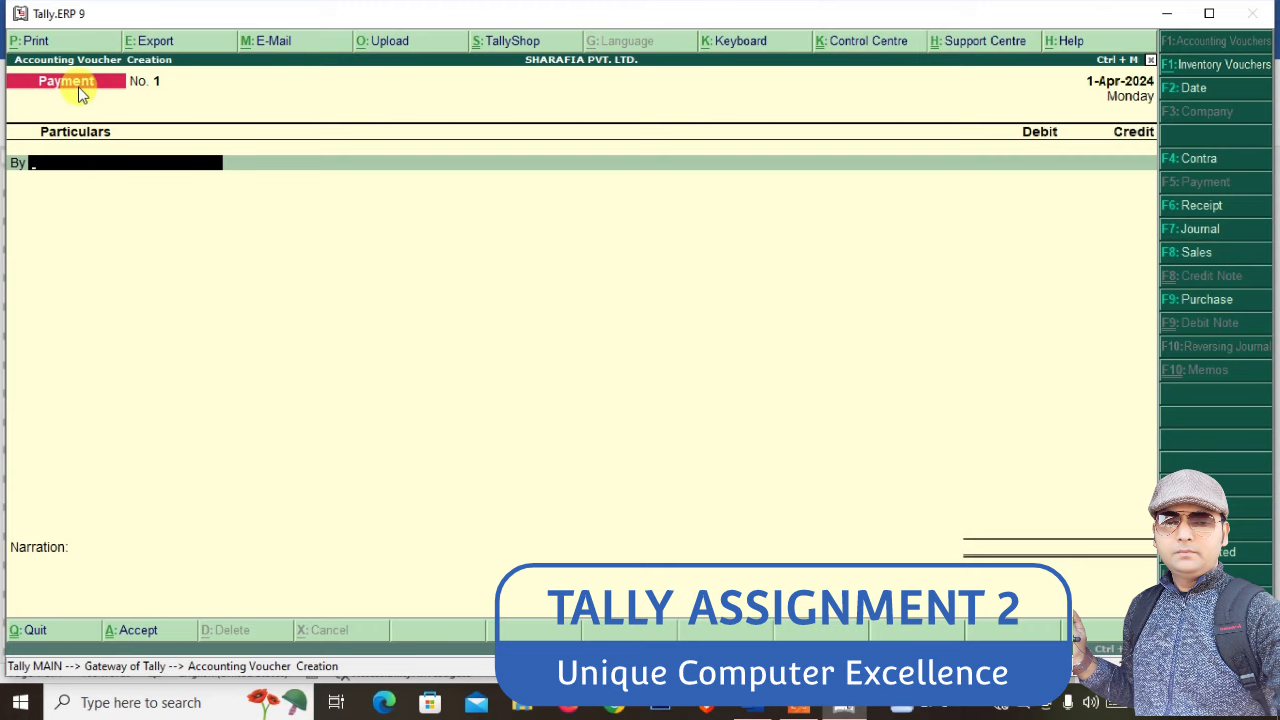
Switch to a Receipt voucher and create the ledger CAPITAL A/C under Capital Account for its credit line
{"action": "left_click", "coordinate": [1208, 206]}
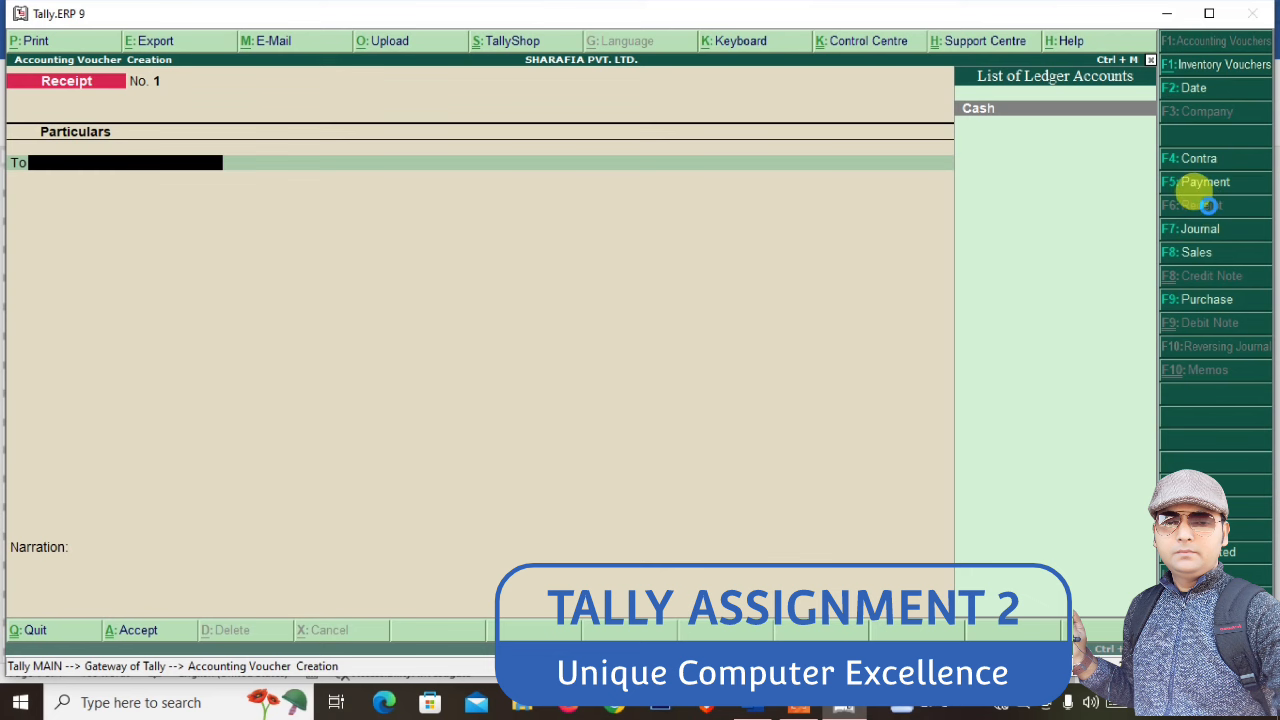
{"action": "key", "text": "alt+c"}
{"action": "type", "text": "CAPITA"}
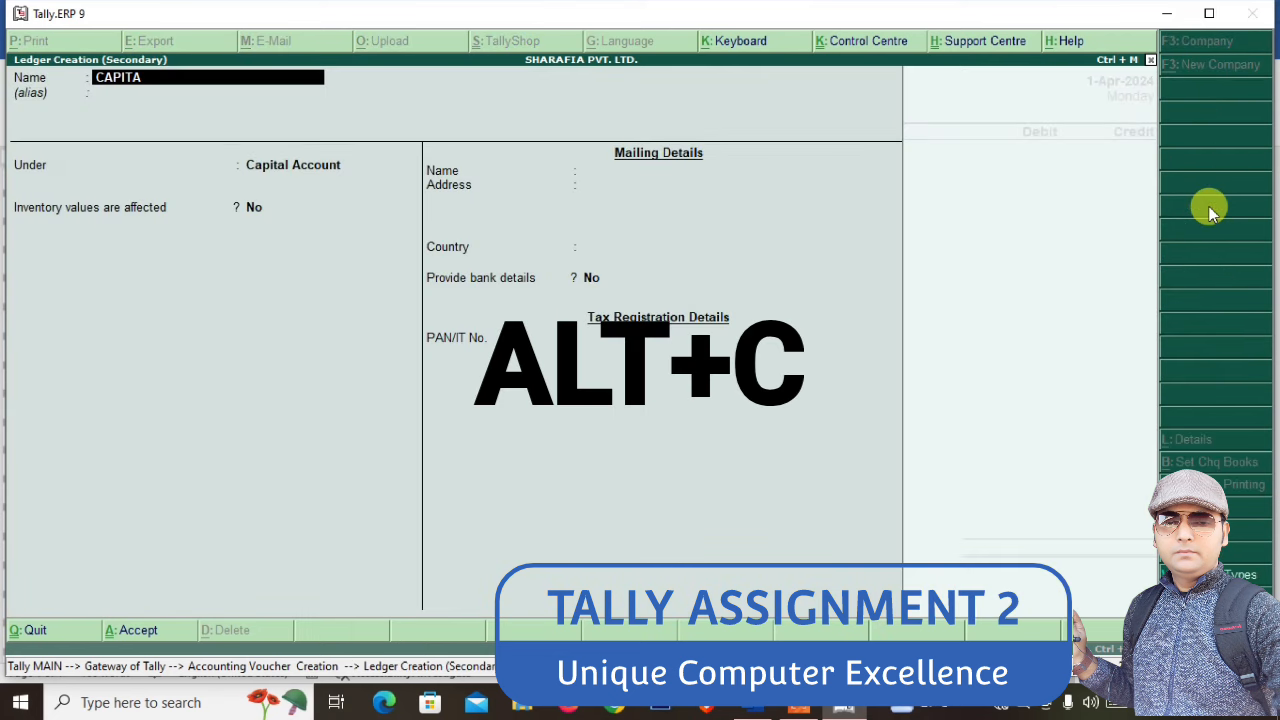
{"action": "type", "text": "L A/C"}
{"action": "key", "text": "Return"}
{"action": "key", "text": "Return"}
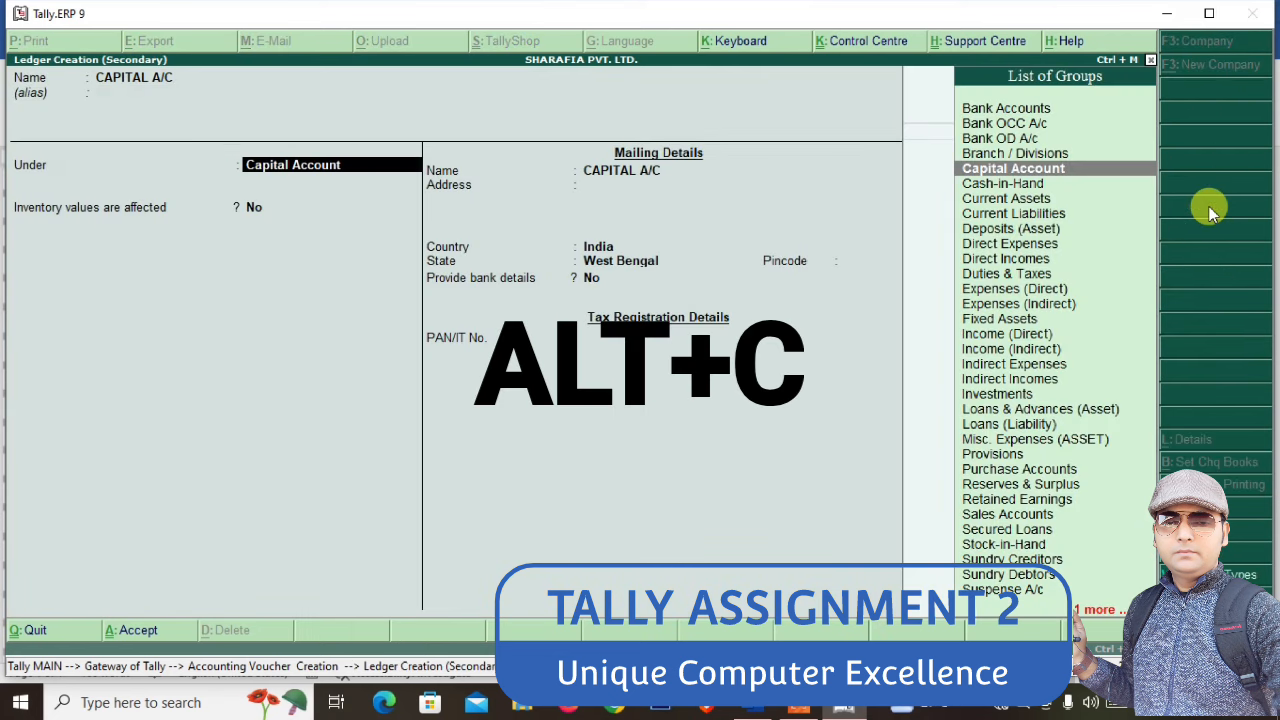
{"action": "key", "text": "Return"}
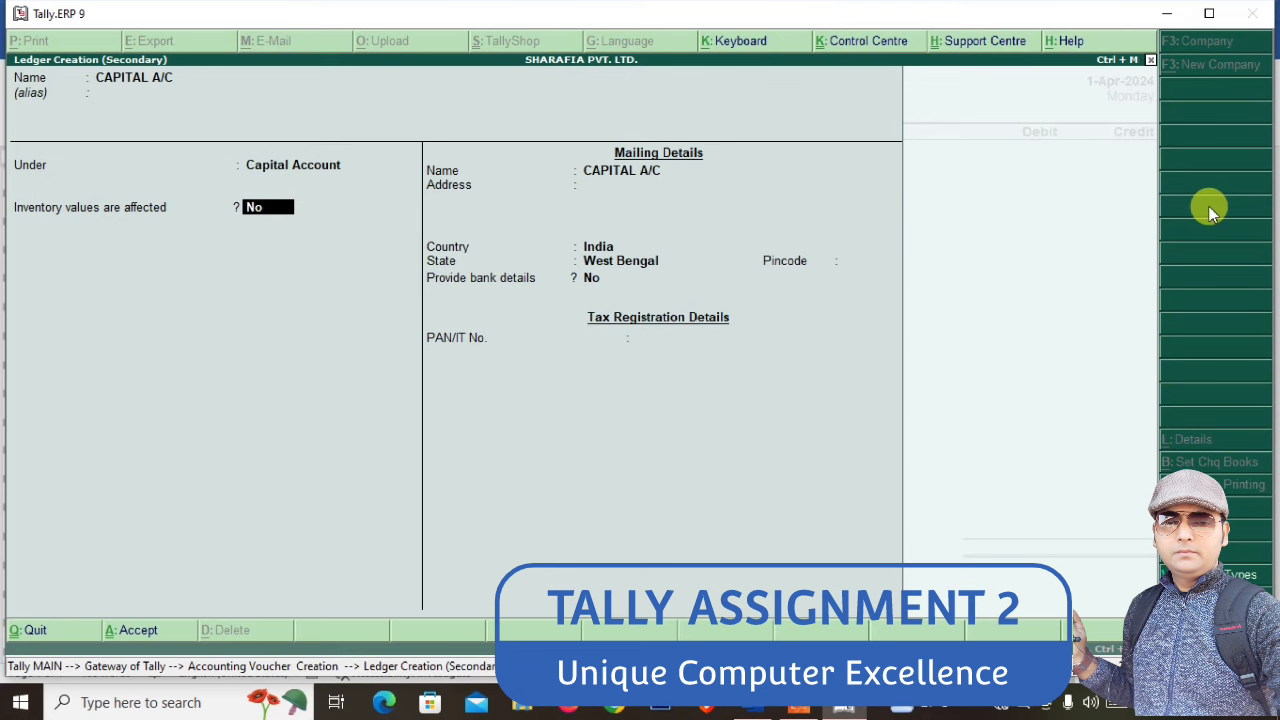
{"action": "key", "text": "ctrl+a"}
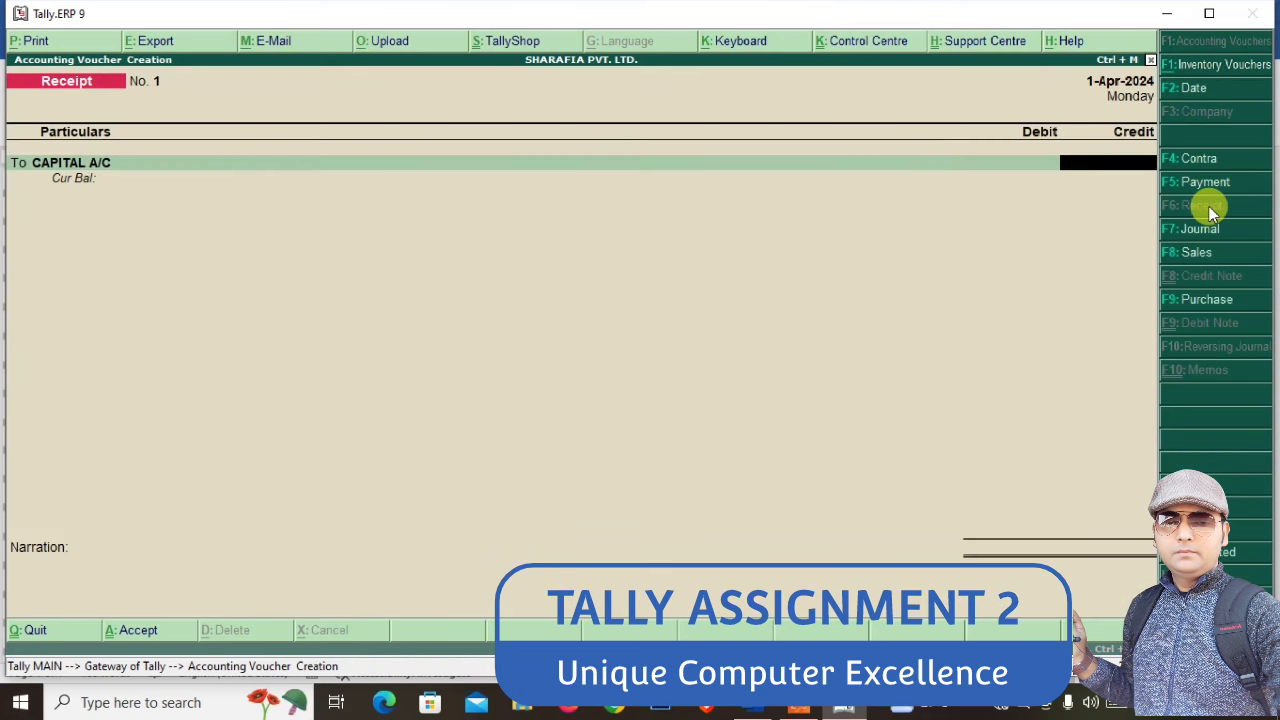
Credit CAPITAL A/C with 400000, debit Cash for the same amount, and save the Receipt voucher without a narration
{"action": "type", "text": "400000"}
{"action": "key", "text": "Return"}
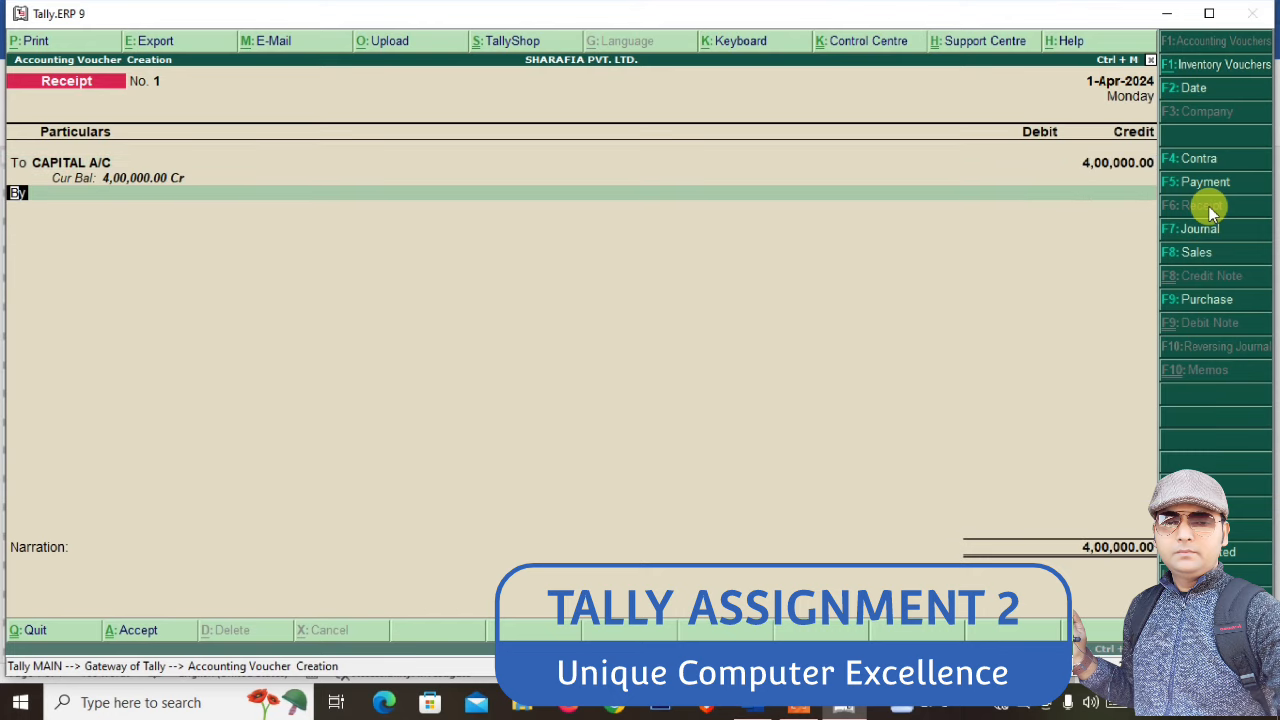
{"action": "key", "text": "Return"}
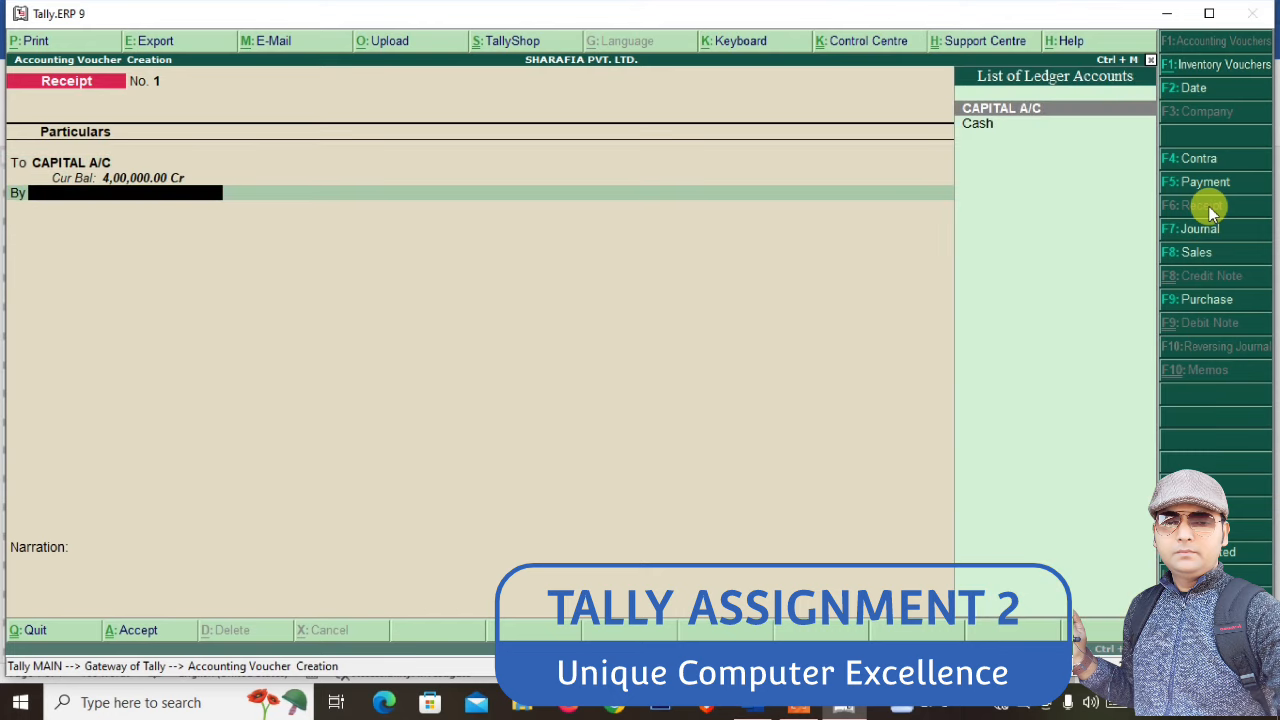
{"action": "key", "text": "Down"}
{"action": "key", "text": "Return"}
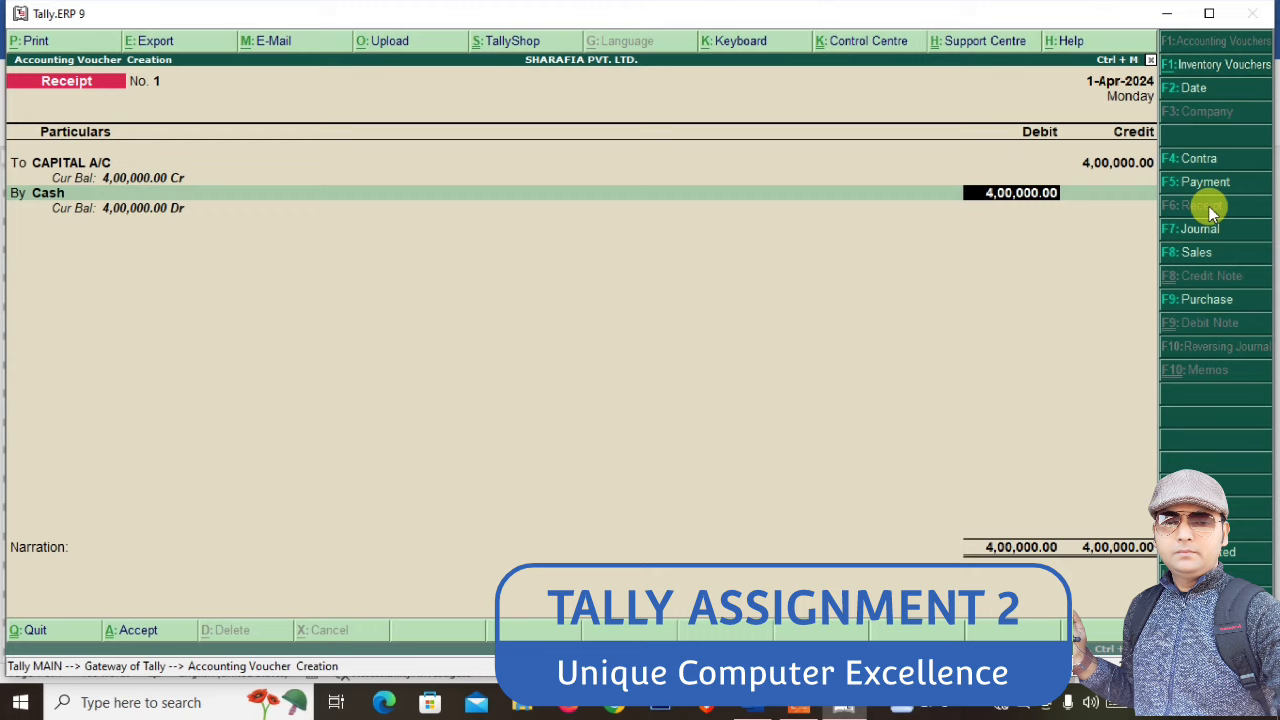
{"action": "key", "text": "Return"}
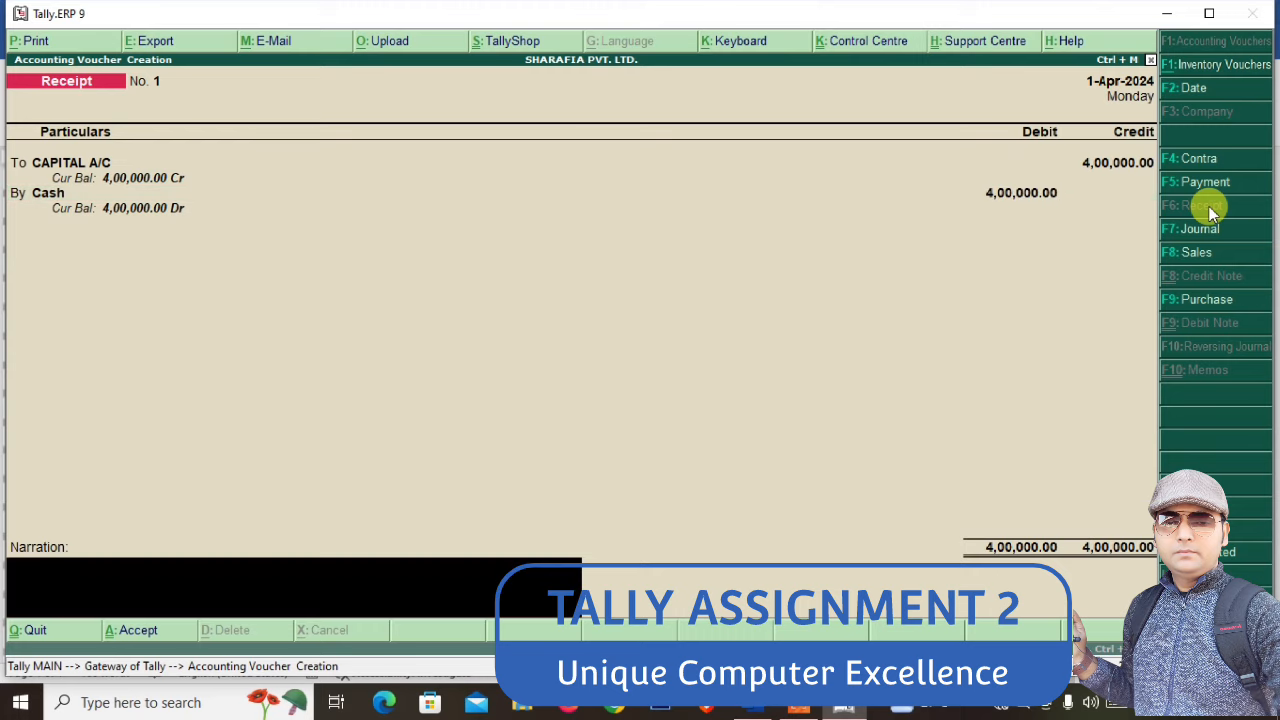
{"action": "key", "text": "Return"}
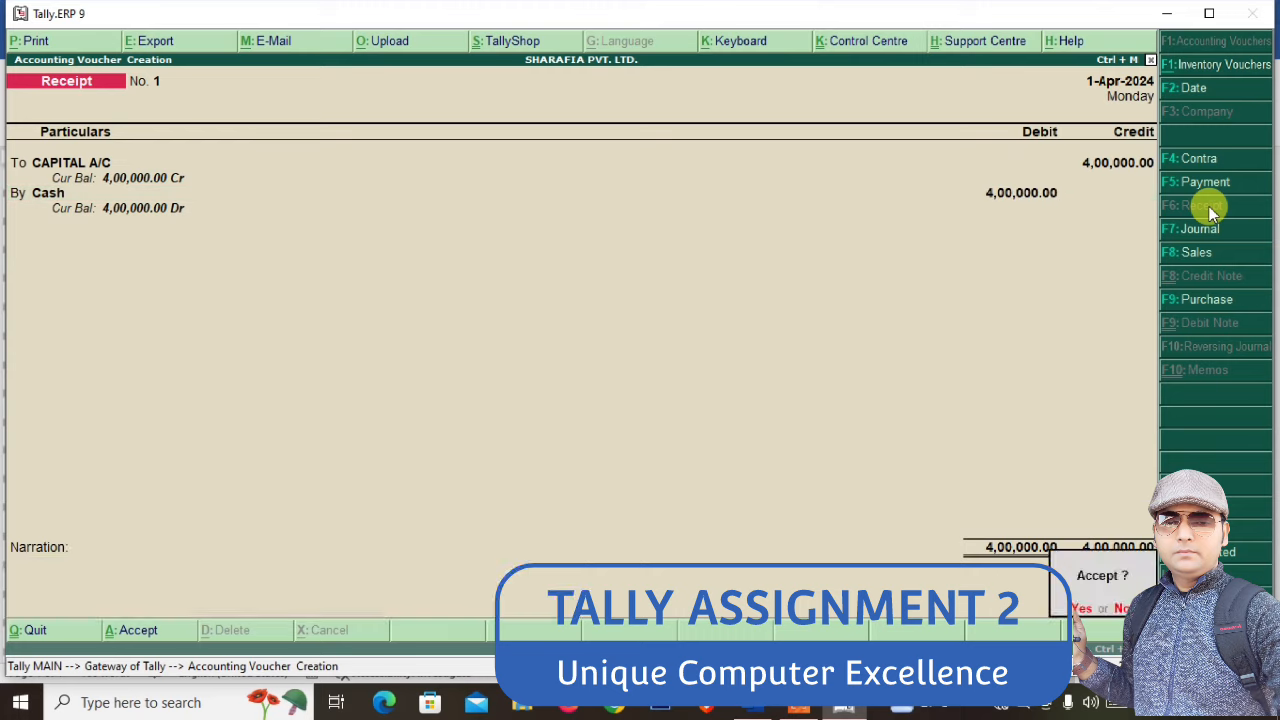
{"action": "key", "text": "Return"}
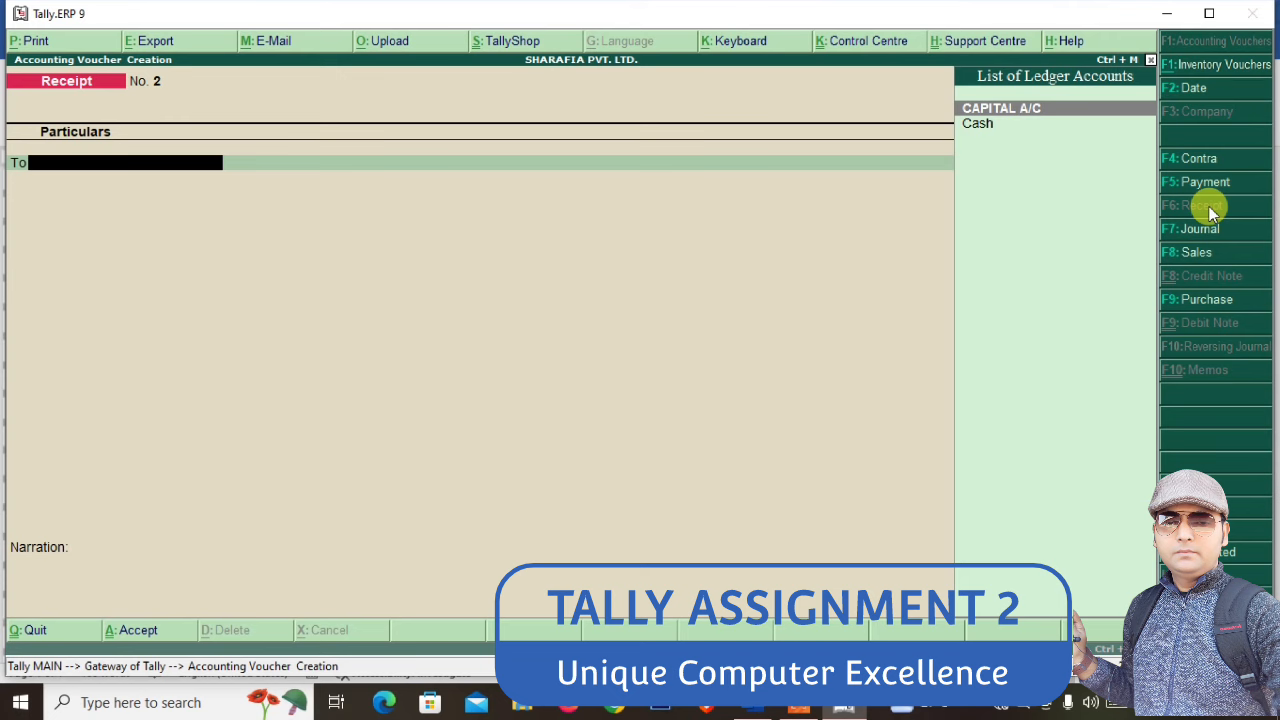
Consult the assignment's PNB deposit entry, then in Tally start a Contra voucher crediting Cash with the calculated 400000*75%
{"action": "key", "text": "alt+Tab"}
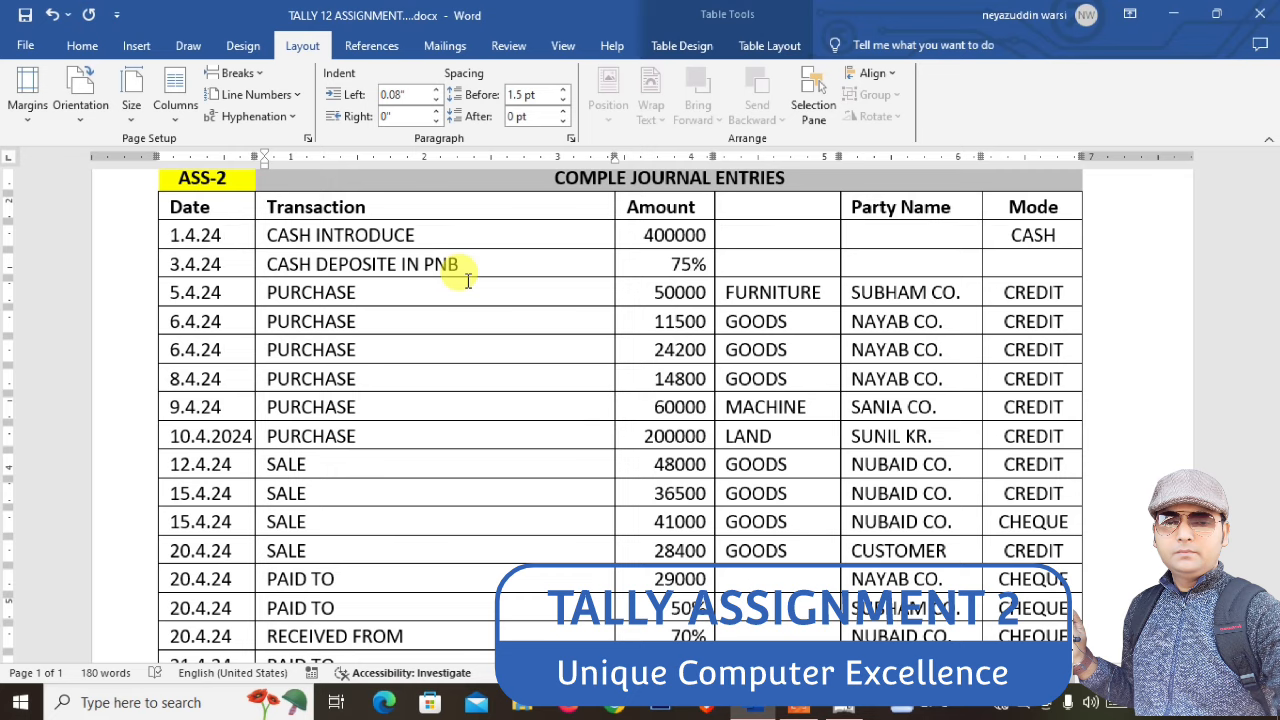
{"action": "key", "text": "alt+Tab"}
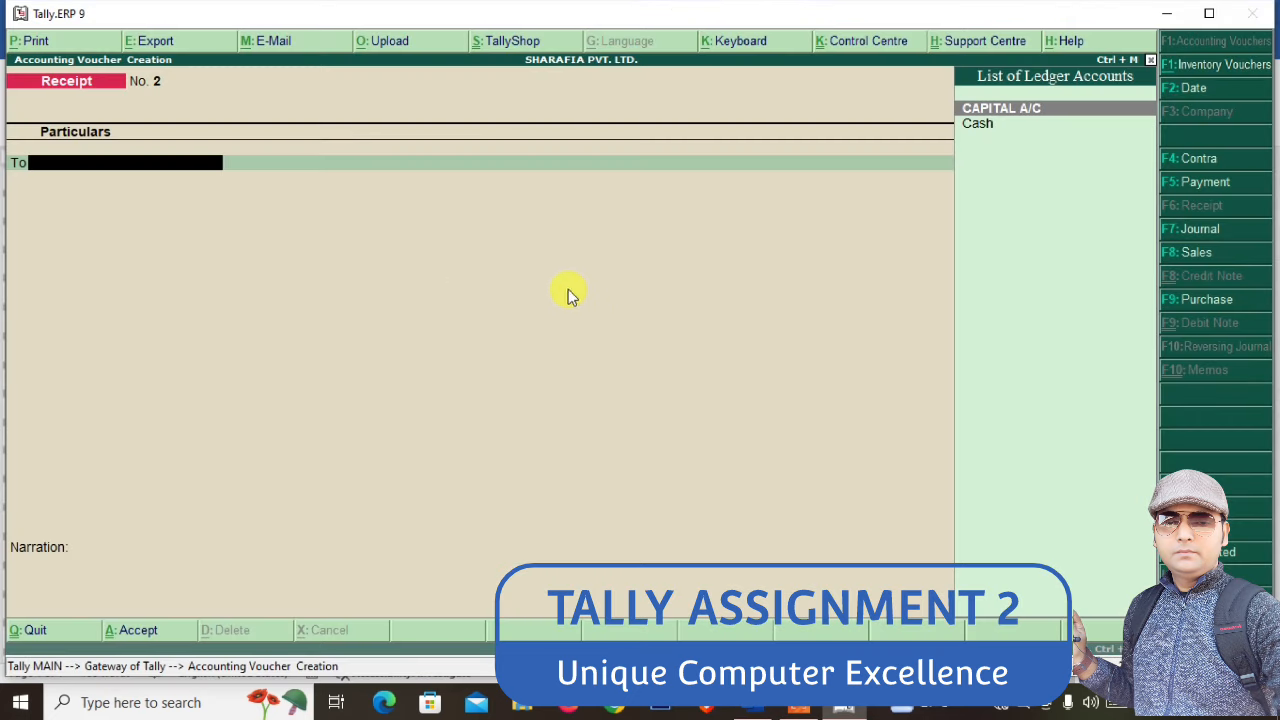
{"action": "left_click", "coordinate": [1203, 158]}
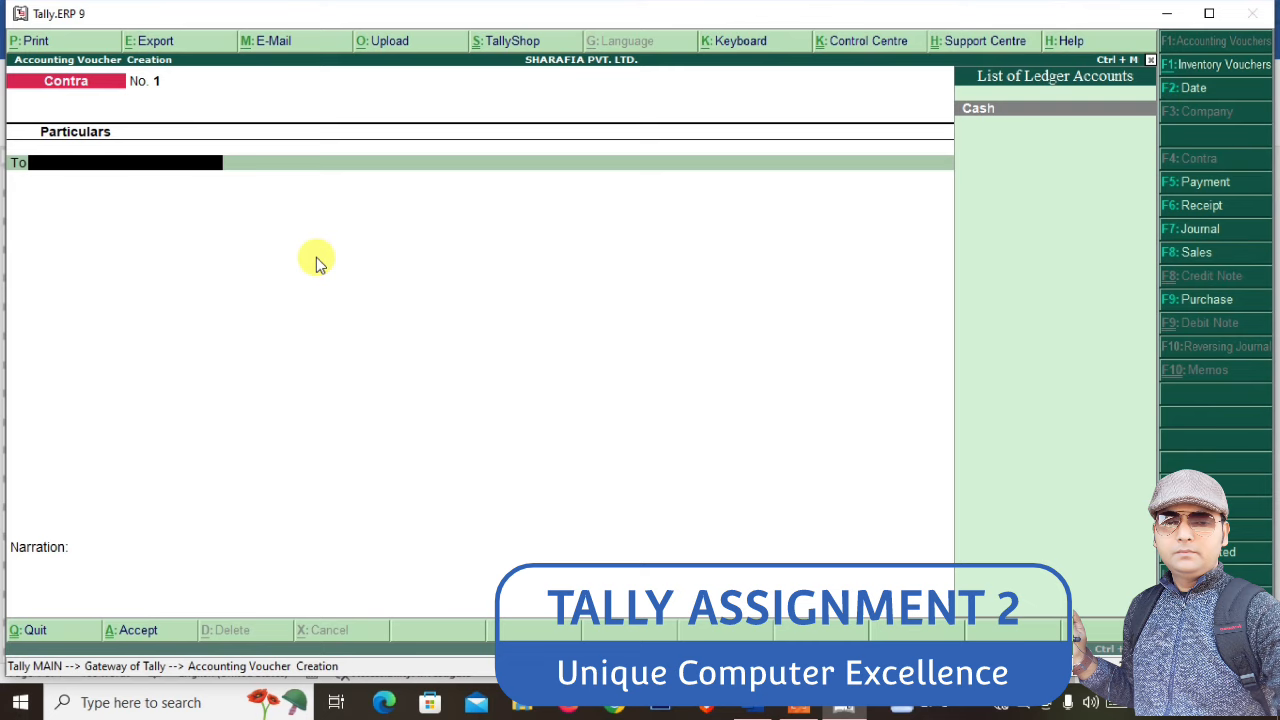
{"action": "key", "text": "Return"}
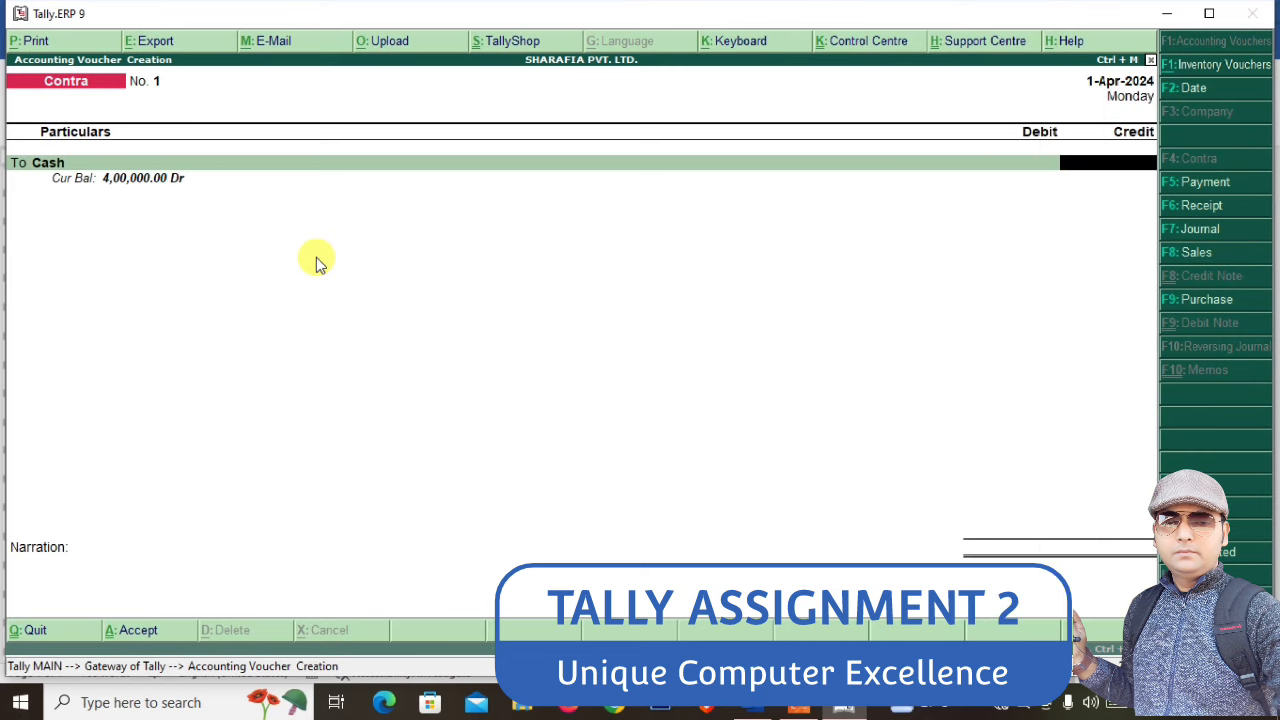
{"action": "key", "text": "ctrl+n"}
{"action": "key", "text": "alt+Tab"}
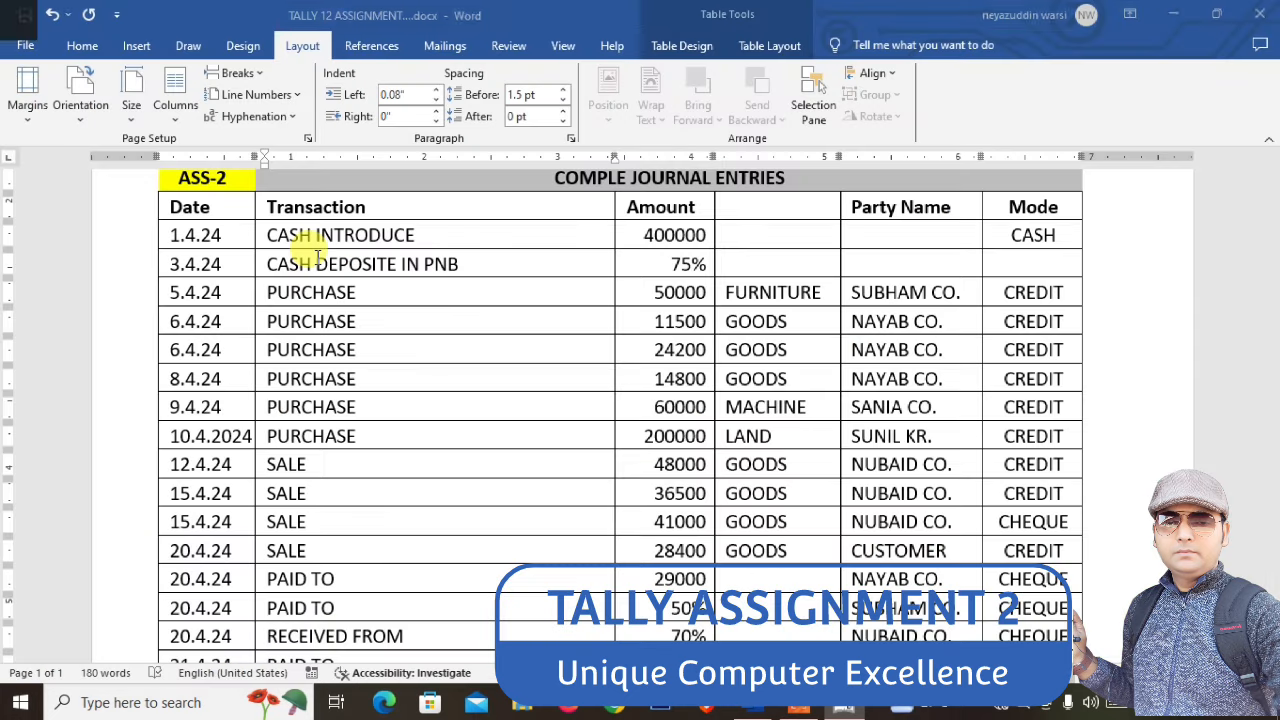
{"action": "key", "text": "alt+Tab"}
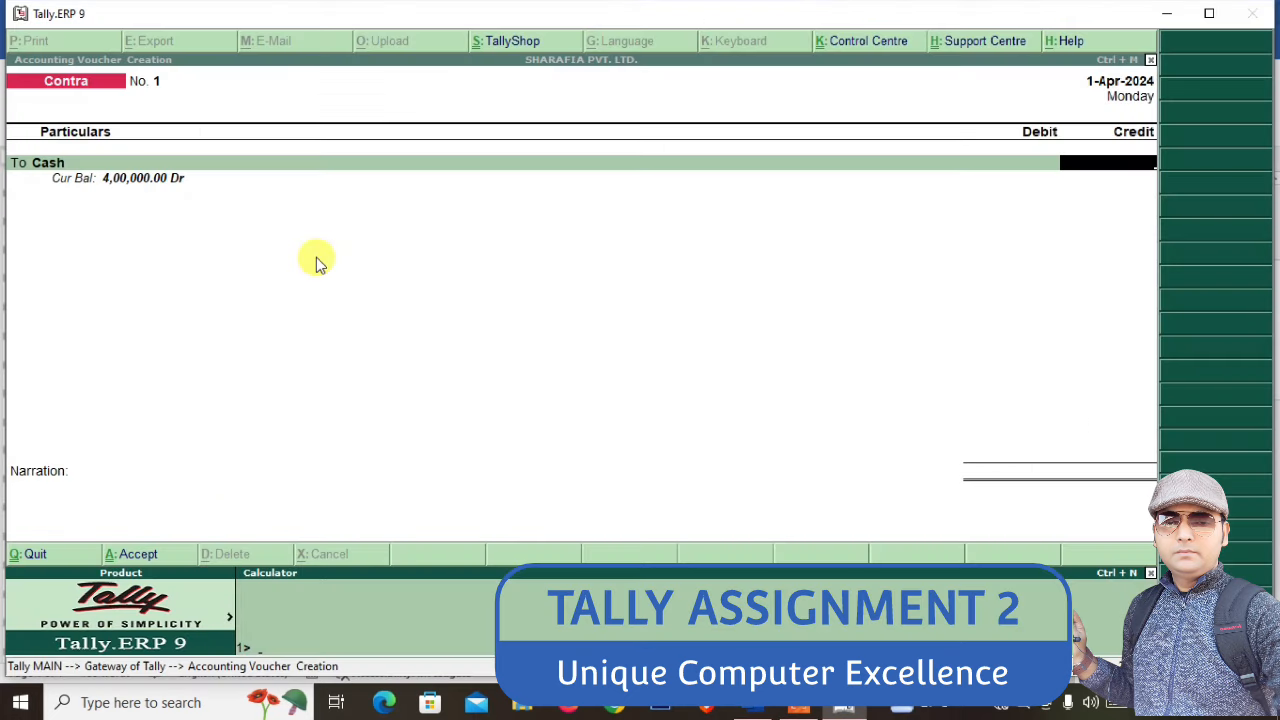
{"action": "type", "text": "400000"}
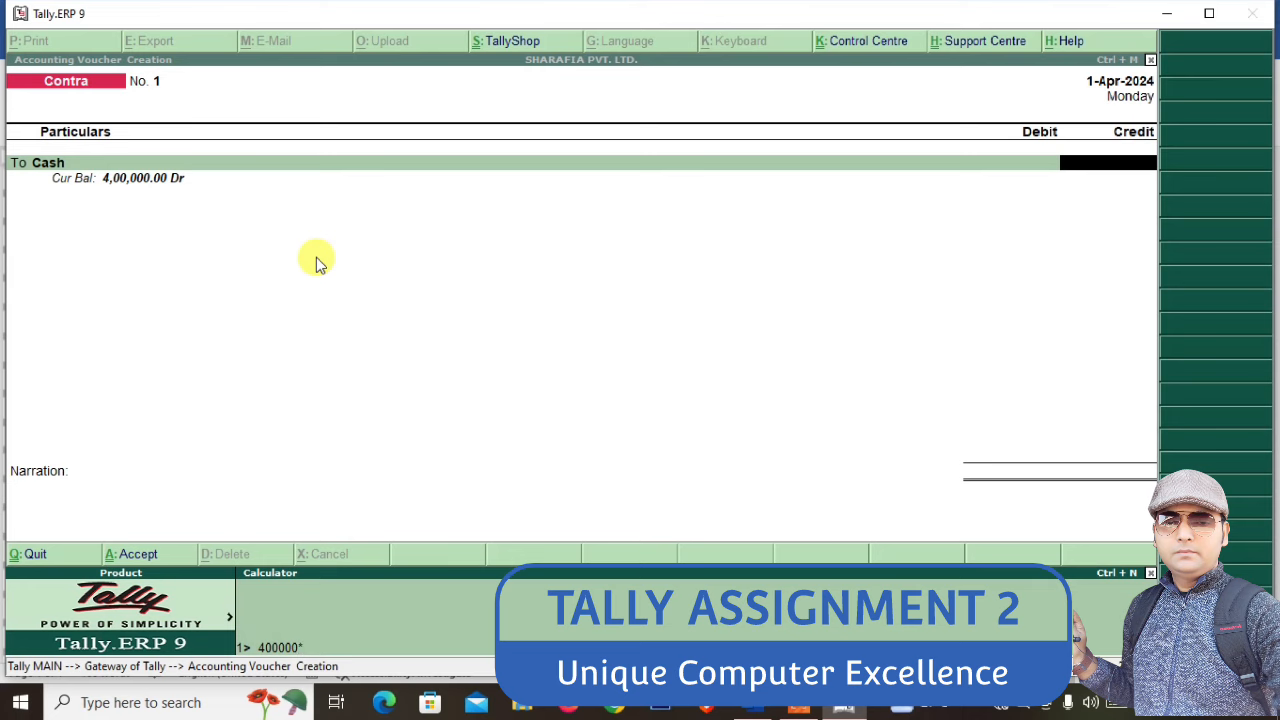
{"action": "type", "text": "*75%"}
{"action": "key", "text": "Return"}
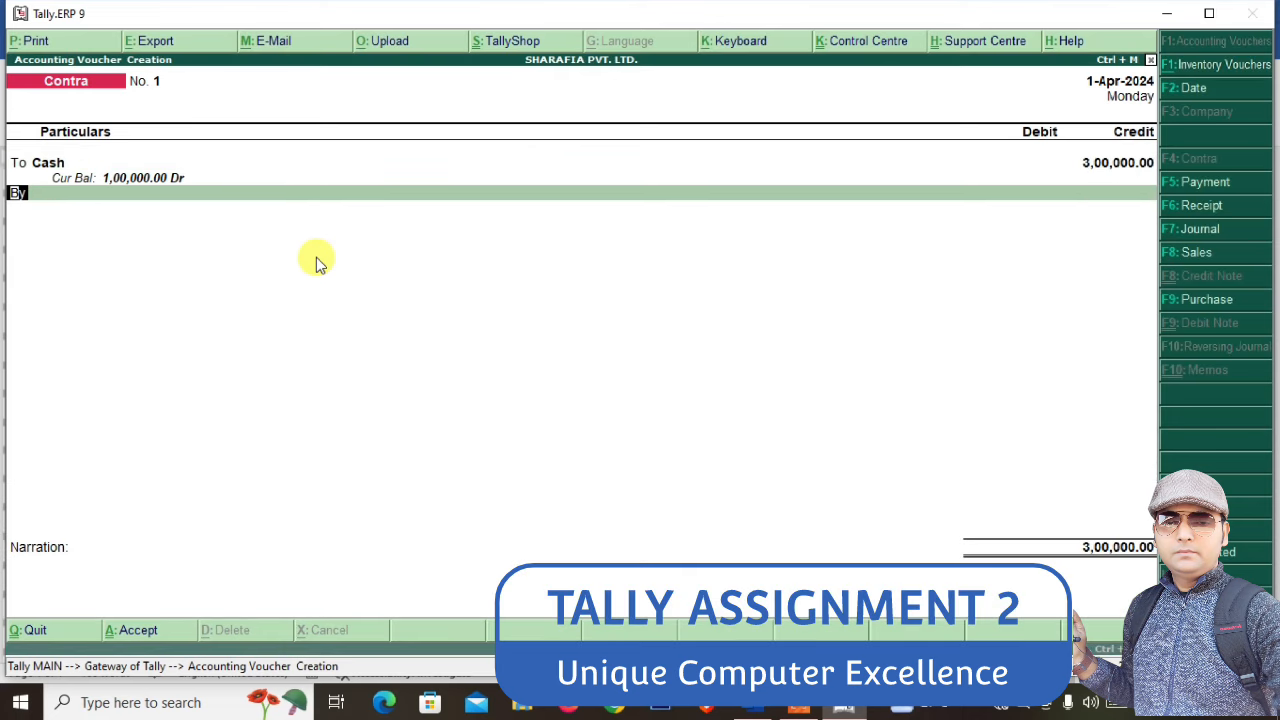
Create the ledger PNB A/C under Bank Accounts for the Contra voucher's debit line, leaving the remaining bank details at their defaults
{"action": "key", "text": "Return"}
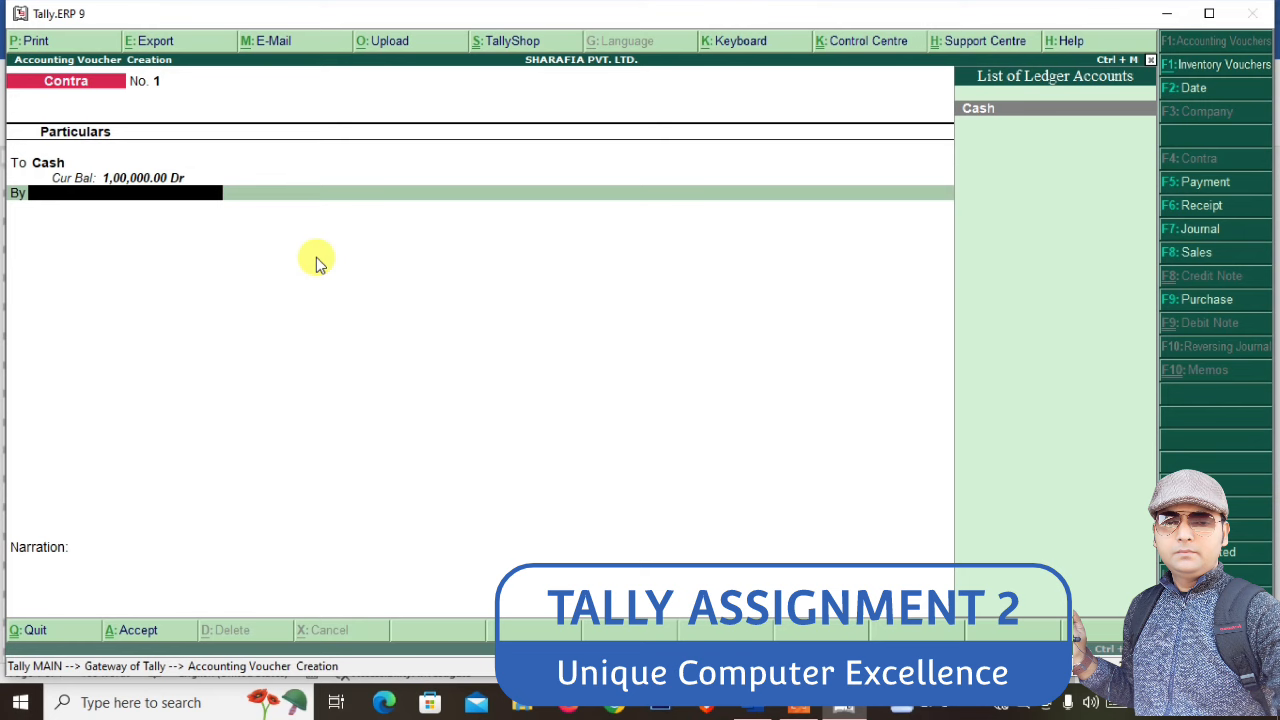
{"action": "key", "text": "alt+c"}
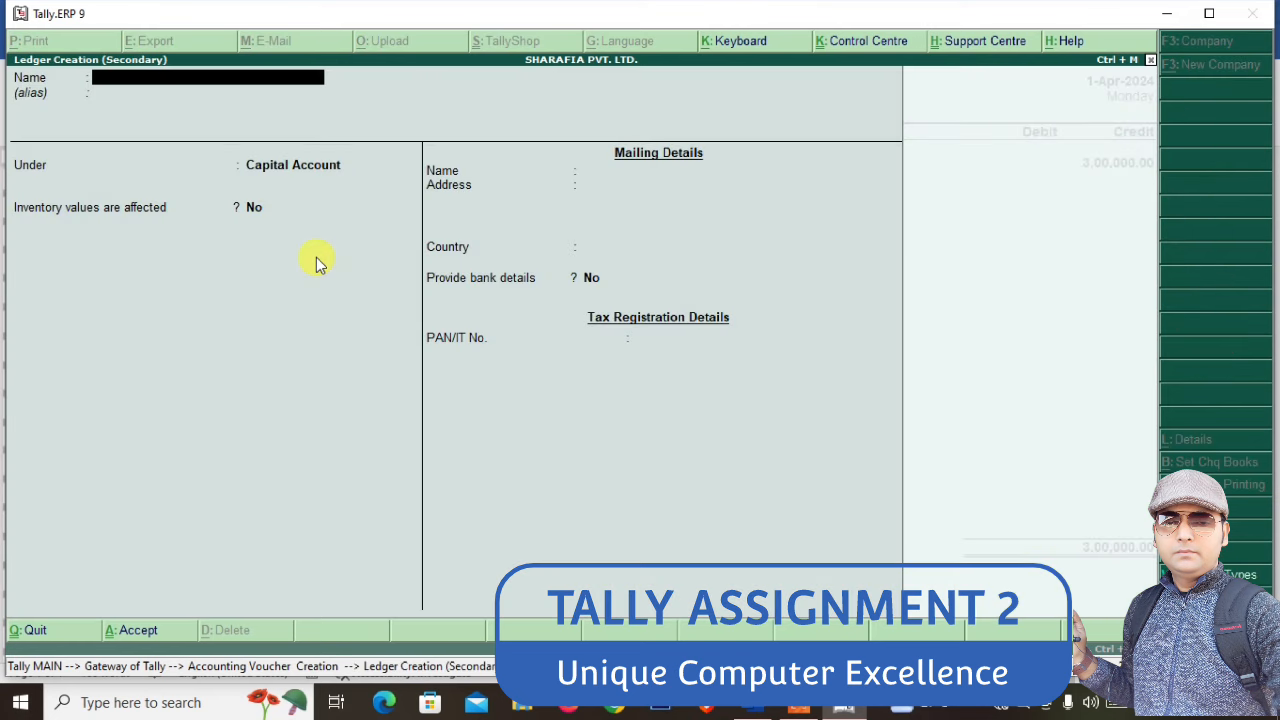
{"action": "type", "text": "PNB A/C"}
{"action": "key", "text": "Return"}
{"action": "key", "text": "Return"}
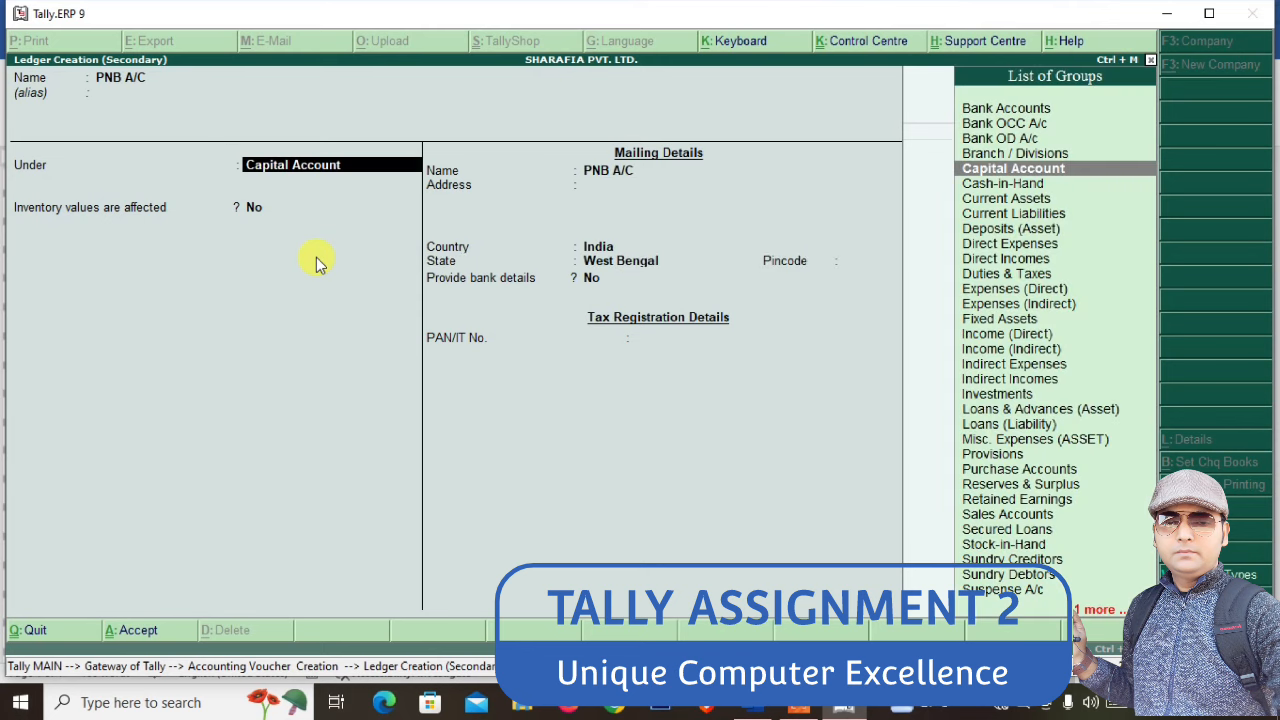
{"action": "type", "text": "BA"}
{"action": "key", "text": "Return"}
{"action": "key", "text": "Return"}
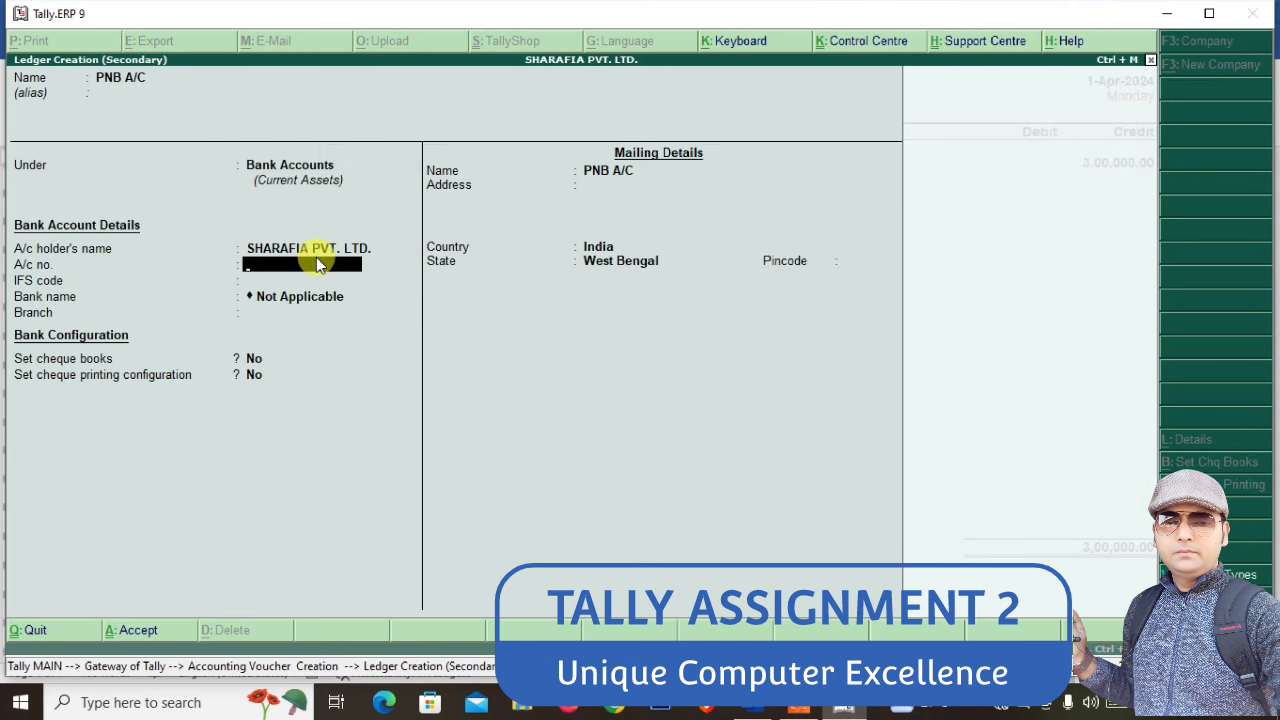
{"action": "key", "text": "Return"}
{"action": "key", "text": "Return"}
{"action": "key", "text": "Return"}
{"action": "key", "text": "Return"}
{"action": "key", "text": "Return"}
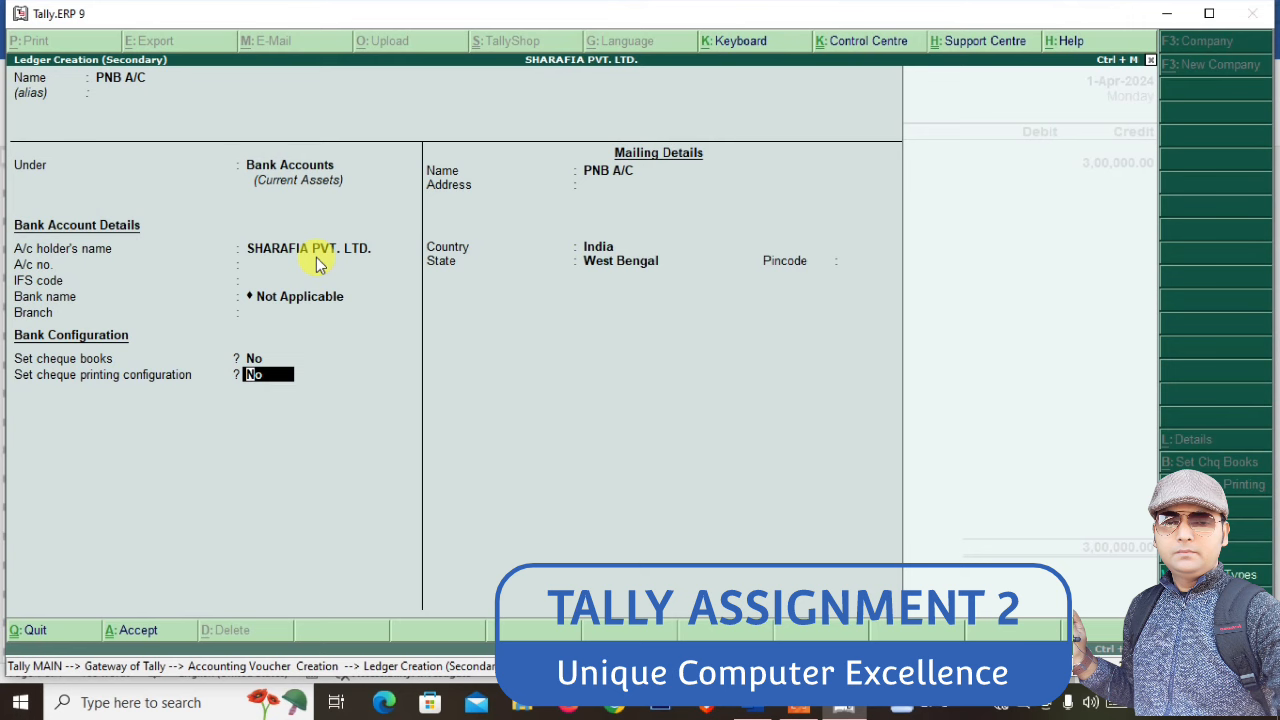
{"action": "key", "text": "Return"}
{"action": "key", "text": "Return"}
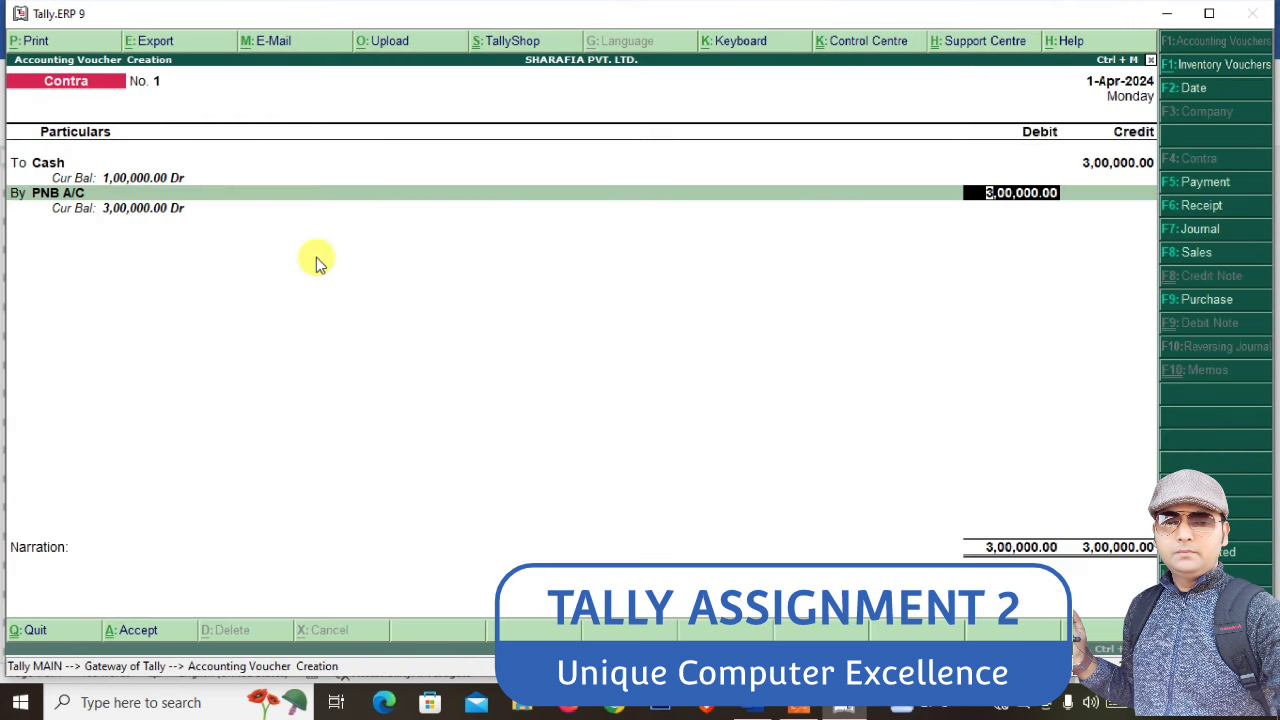
Accept the PNB A/C debit amount with all cash denominations left blank, and save the Contra voucher without a narration
{"action": "key", "text": "Return"}
{"action": "key", "text": "Return"}
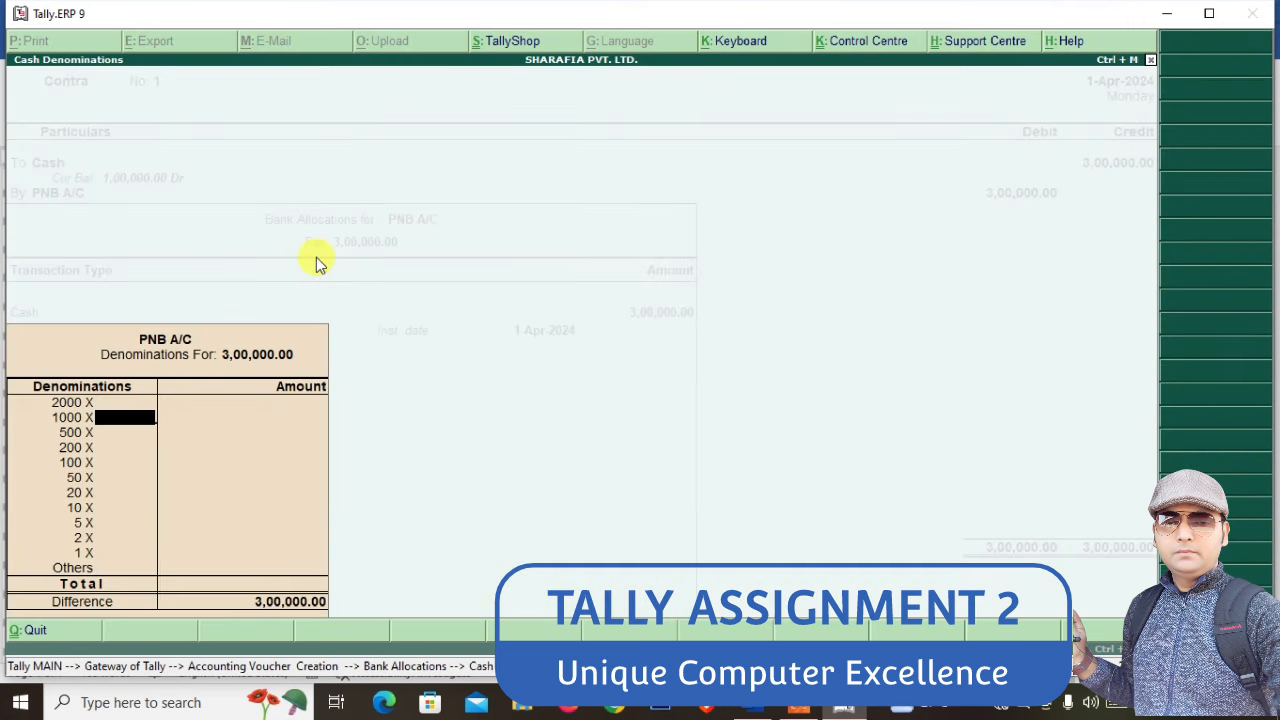
{"action": "key", "text": "Up"}
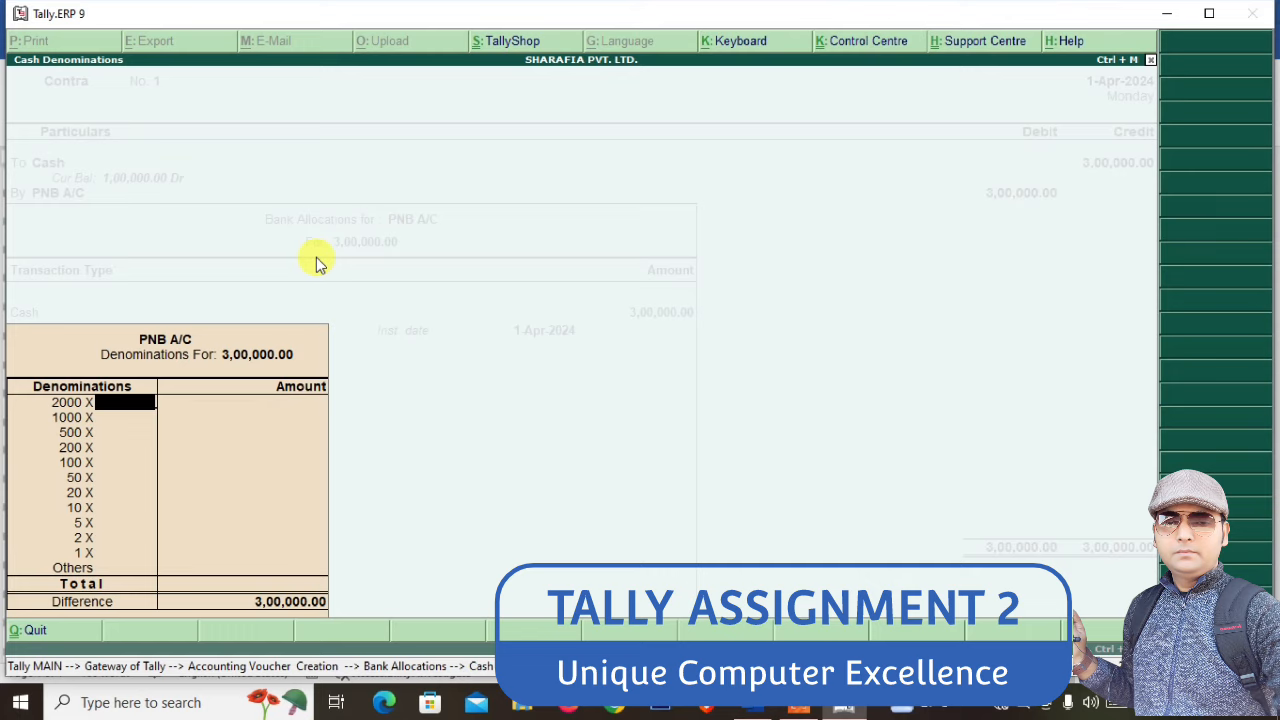
{"action": "key", "text": "Down"}
{"action": "key", "text": "Down"}
{"action": "key", "text": "Down"}
{"action": "key", "text": "Down"}
{"action": "key", "text": "Down"}
{"action": "key", "text": "Down"}
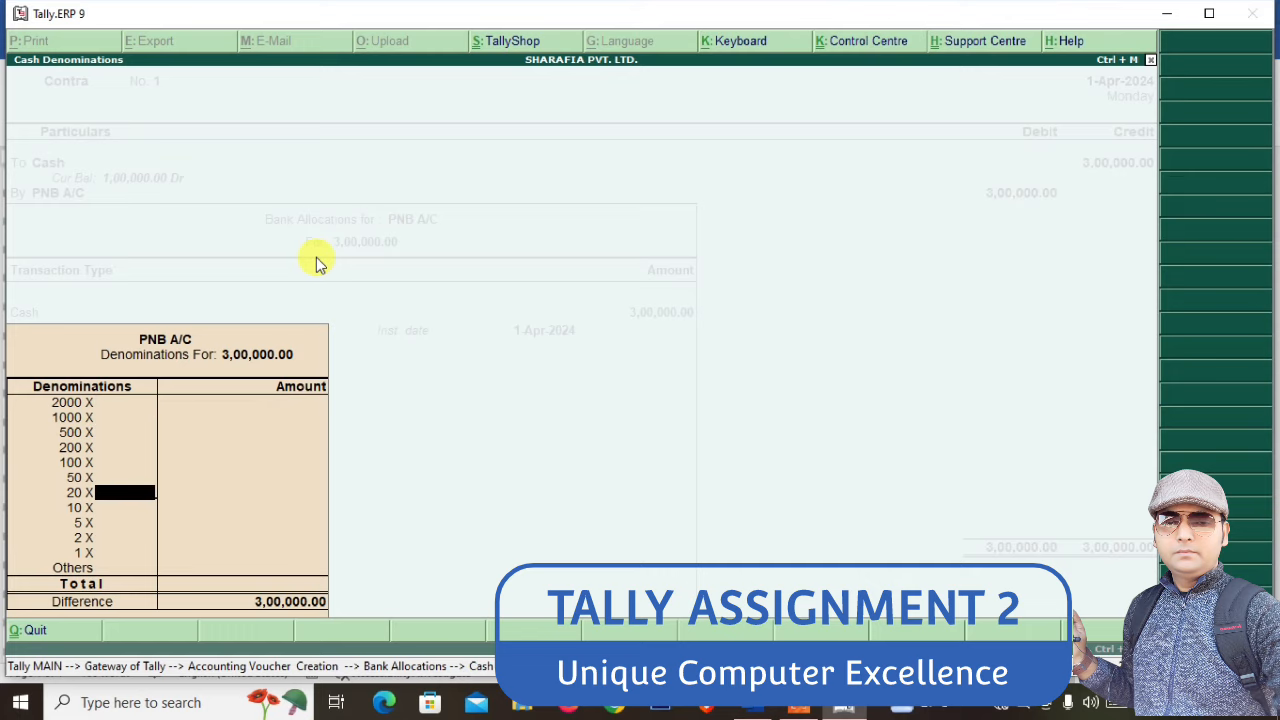
{"action": "key", "text": "Down"}
{"action": "key", "text": "Down"}
{"action": "key", "text": "Down"}
{"action": "key", "text": "Down"}
{"action": "key", "text": "Down"}
{"action": "key", "text": "Return"}
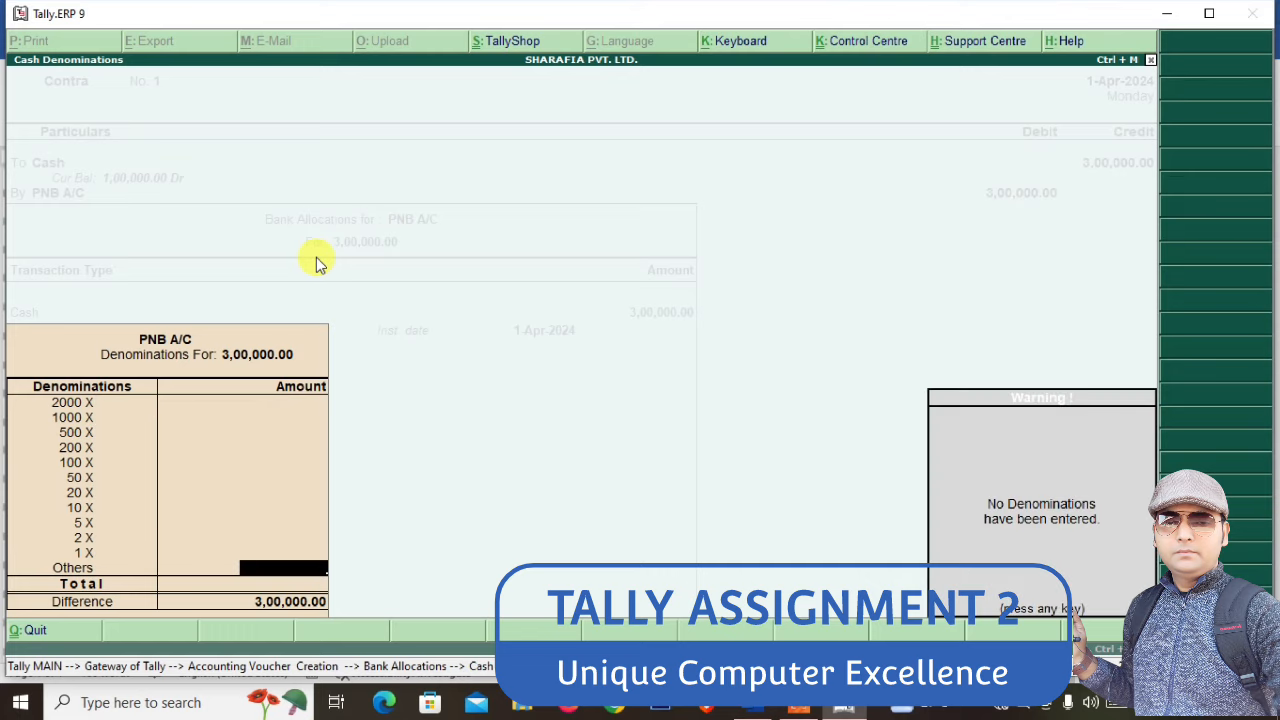
{"action": "key", "text": "Return"}
{"action": "key", "text": "Return"}
{"action": "key", "text": "Return"}
{"action": "key", "text": "Return"}
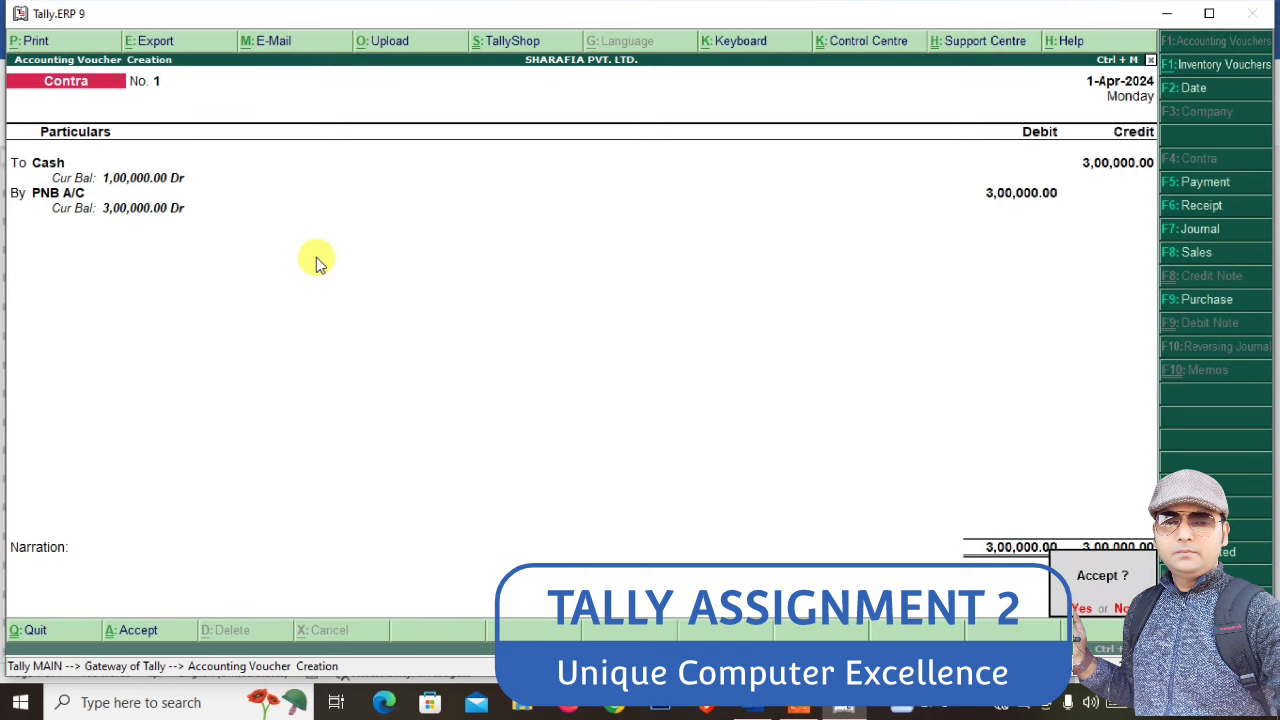
{"action": "key", "text": "Return"}
Consult the assignment's furniture purchase, then in Tally start a Journal voucher and create its debit ledger FURNITURE A/C under Fixed Assets
{"action": "key", "text": "alt+Tab"}
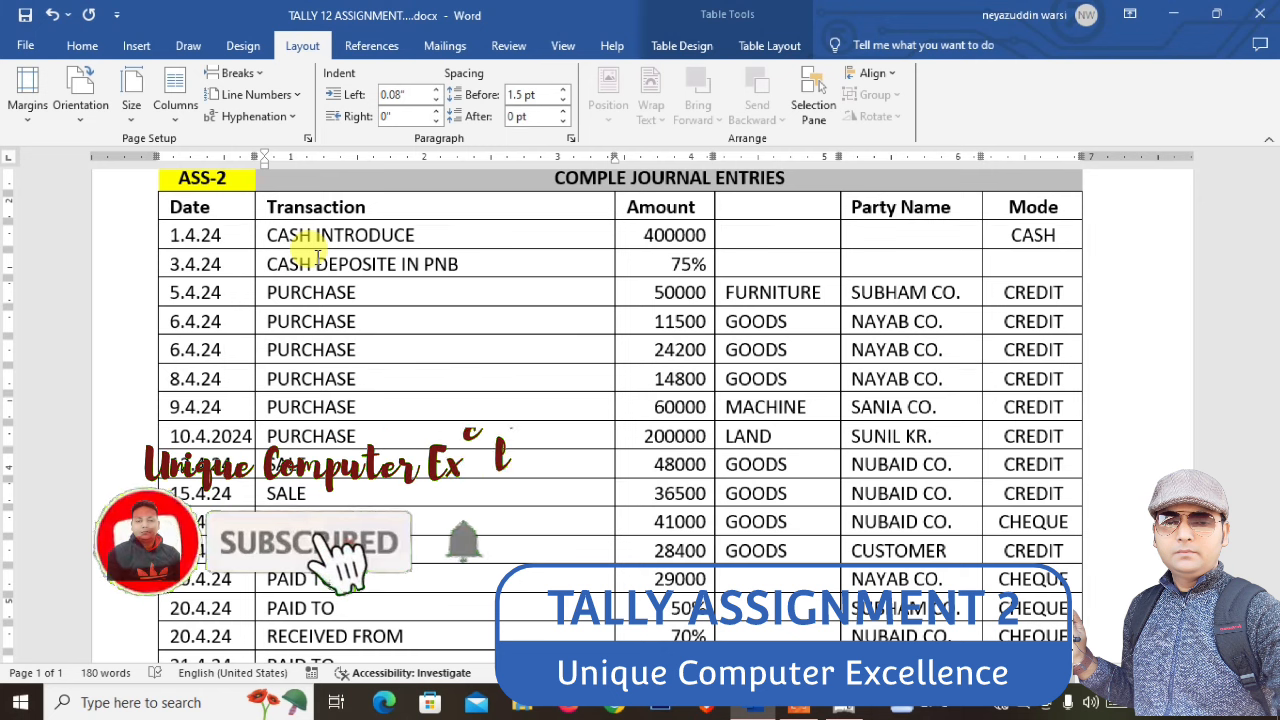
{"action": "key", "text": "alt+Tab"}
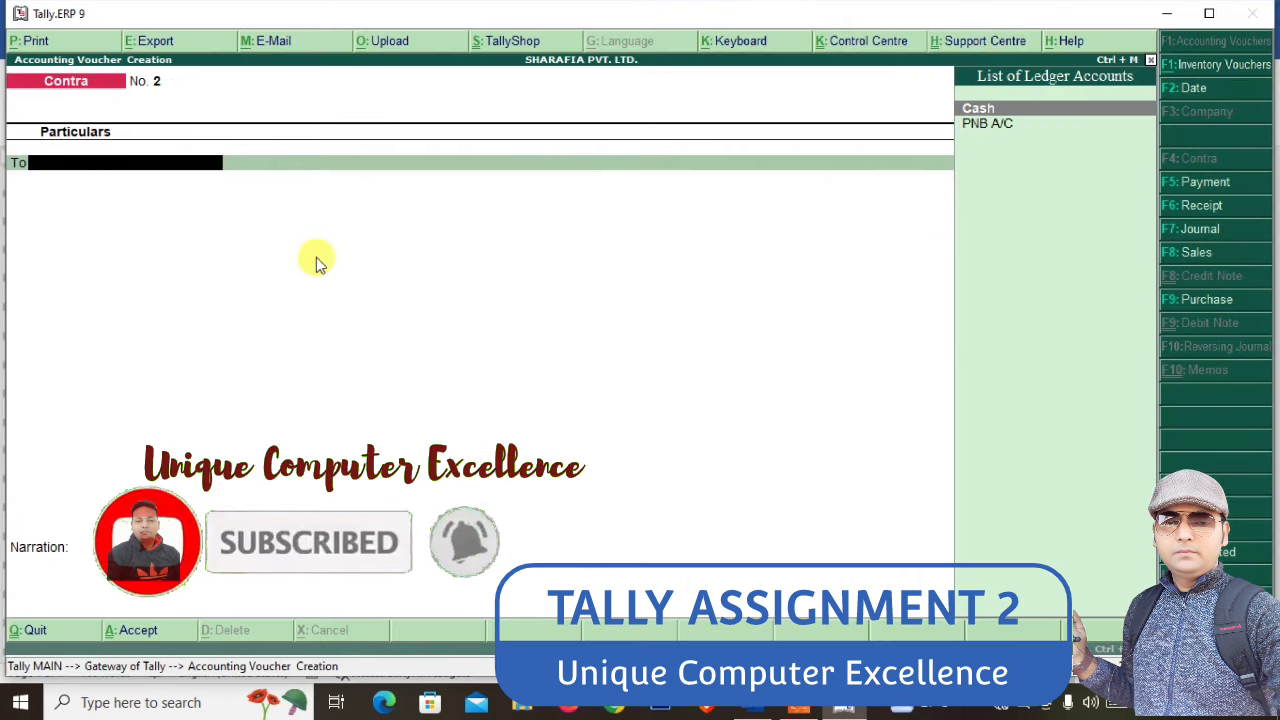
{"action": "left_click", "coordinate": [1176, 233]}
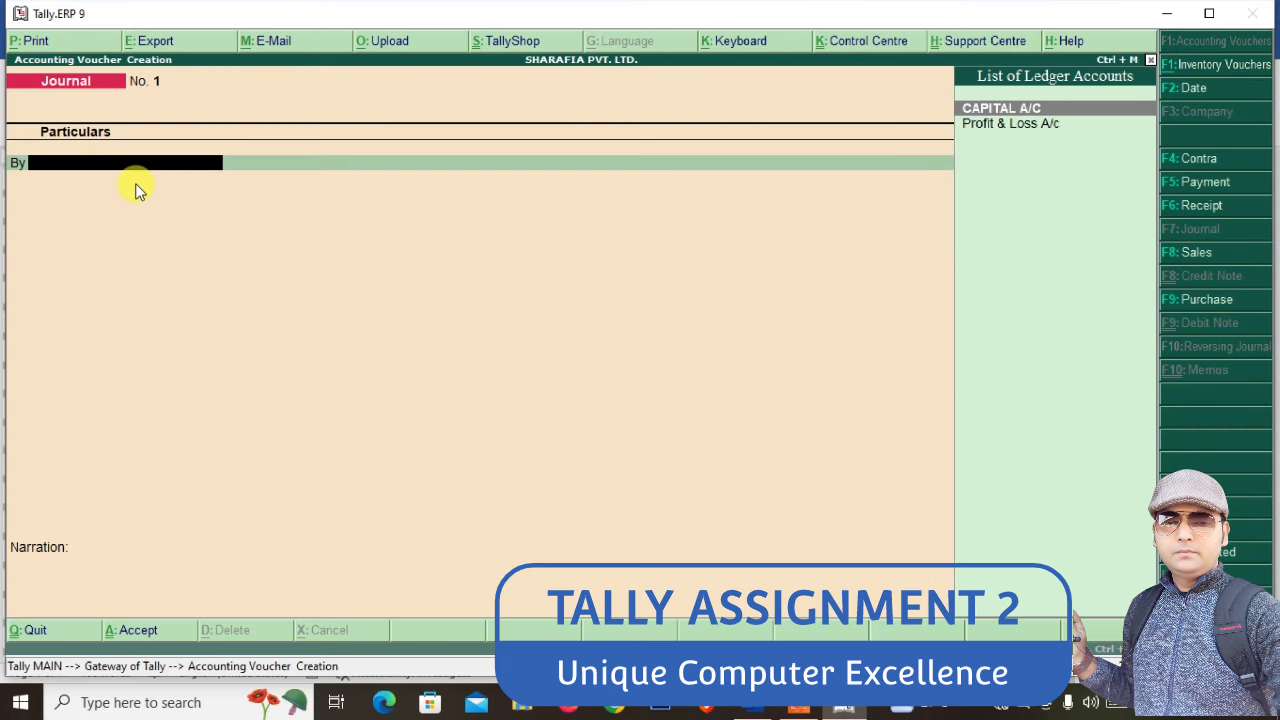
{"action": "key", "text": "alt+c"}
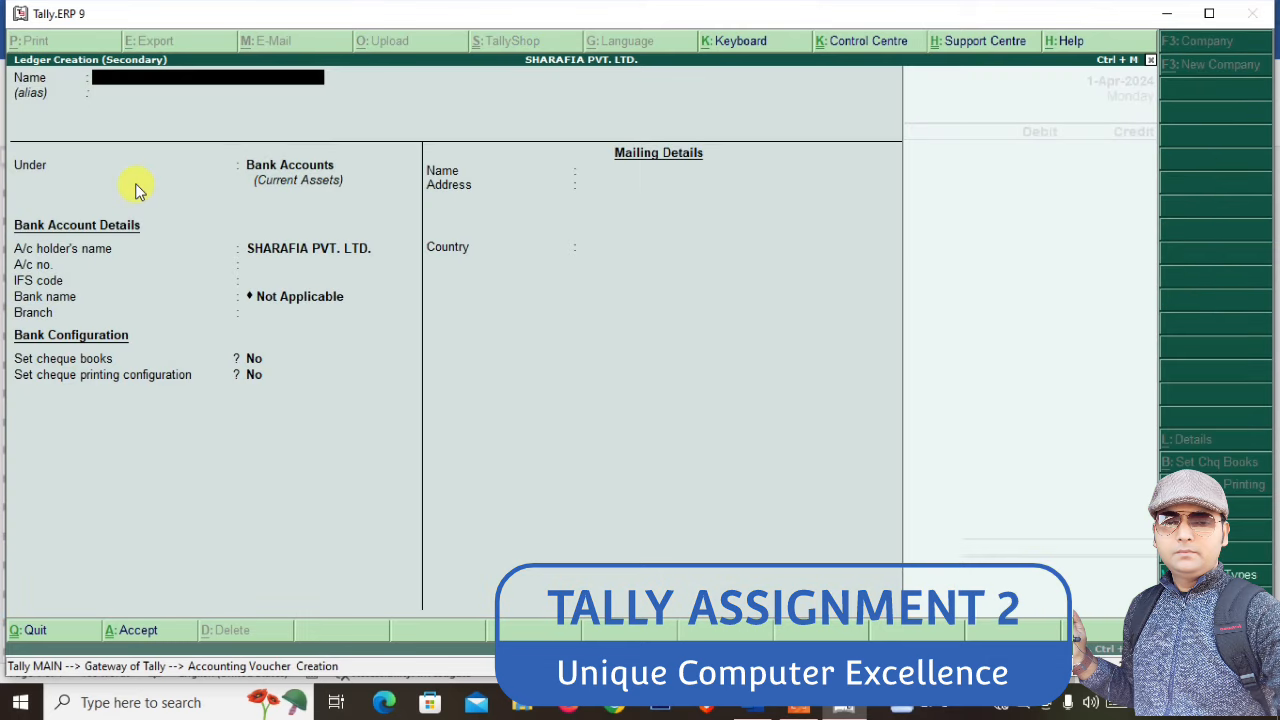
{"action": "type", "text": "F"}
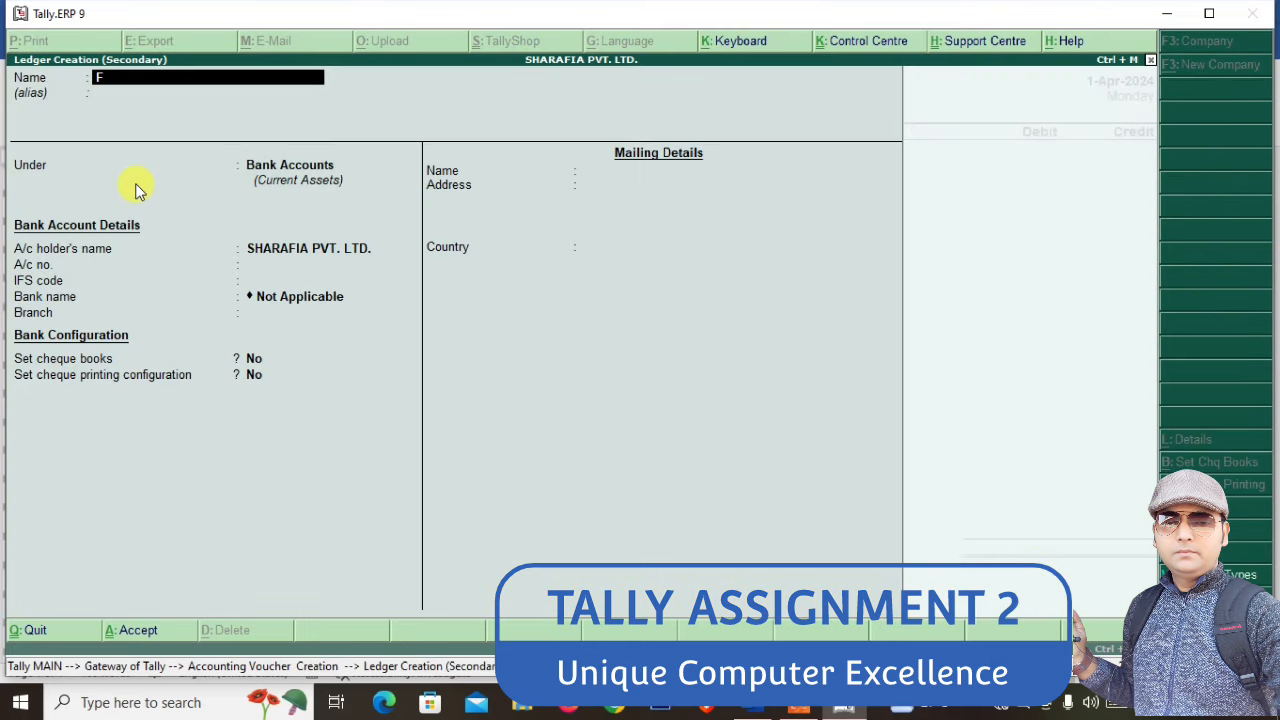
{"action": "type", "text": "URNITURE A/C"}
{"action": "key", "text": "Return"}
{"action": "key", "text": "Return"}
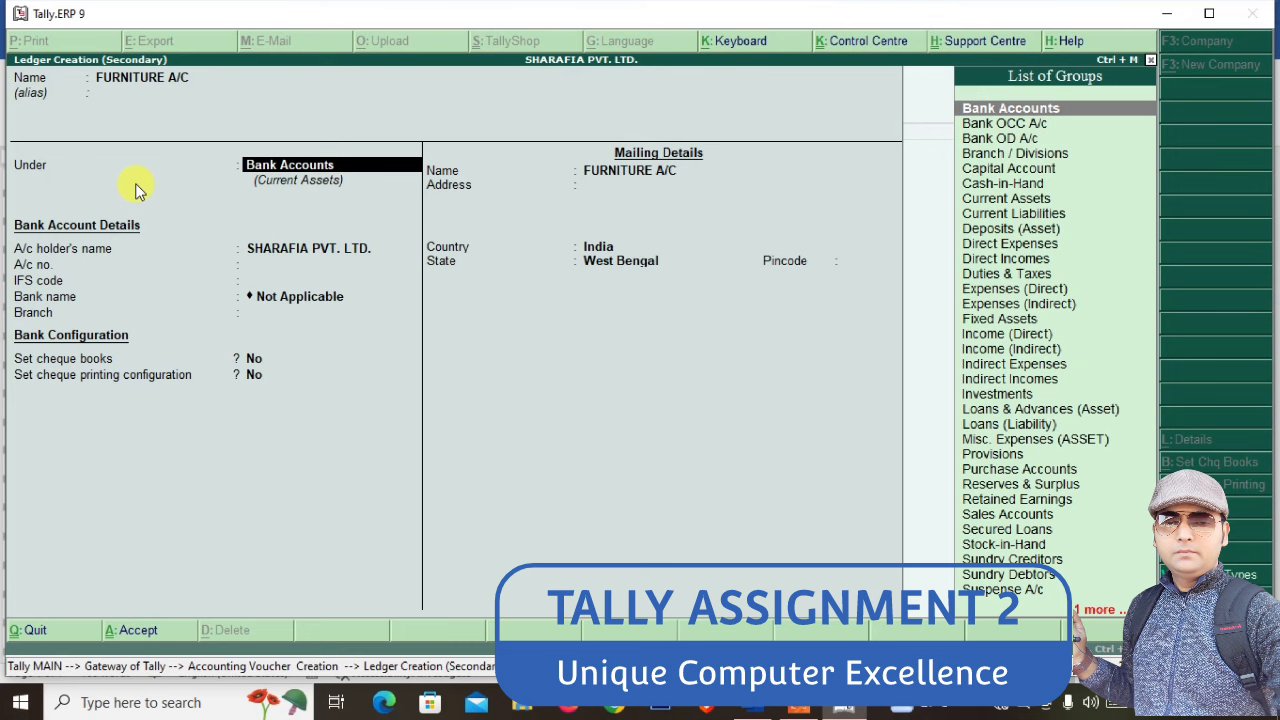
{"action": "type", "text": "FIX"}
{"action": "key", "text": "Return"}
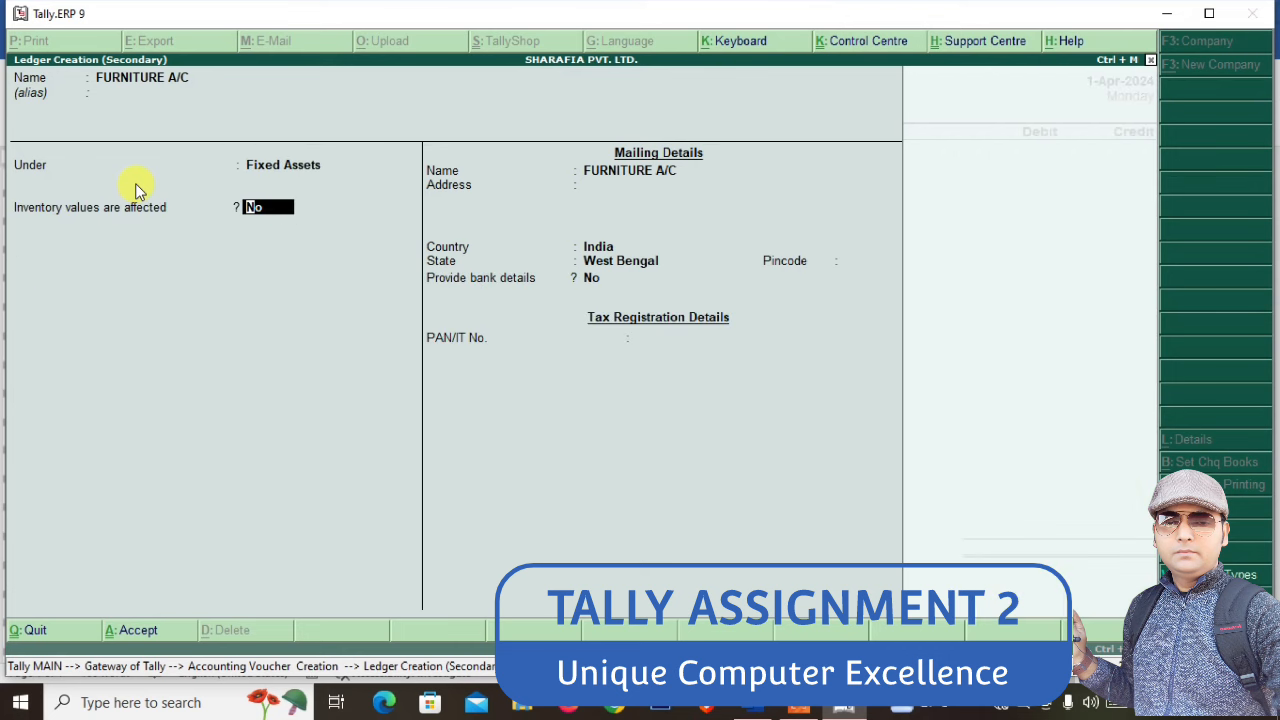
{"action": "key", "text": "ctrl+a"}
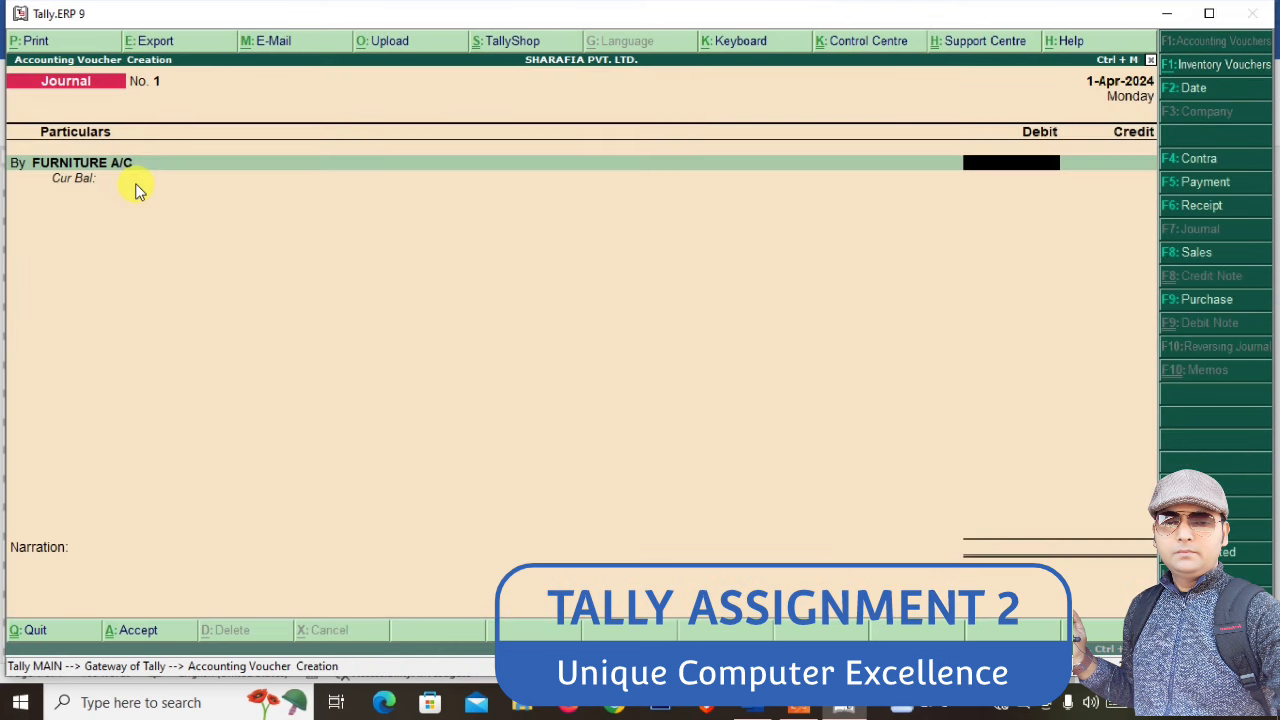
Consult the furniture purchase amount in the Word assignment, and in Tally debit FURNITURE A/C with 50000
{"action": "key", "text": "alt+Tab"}
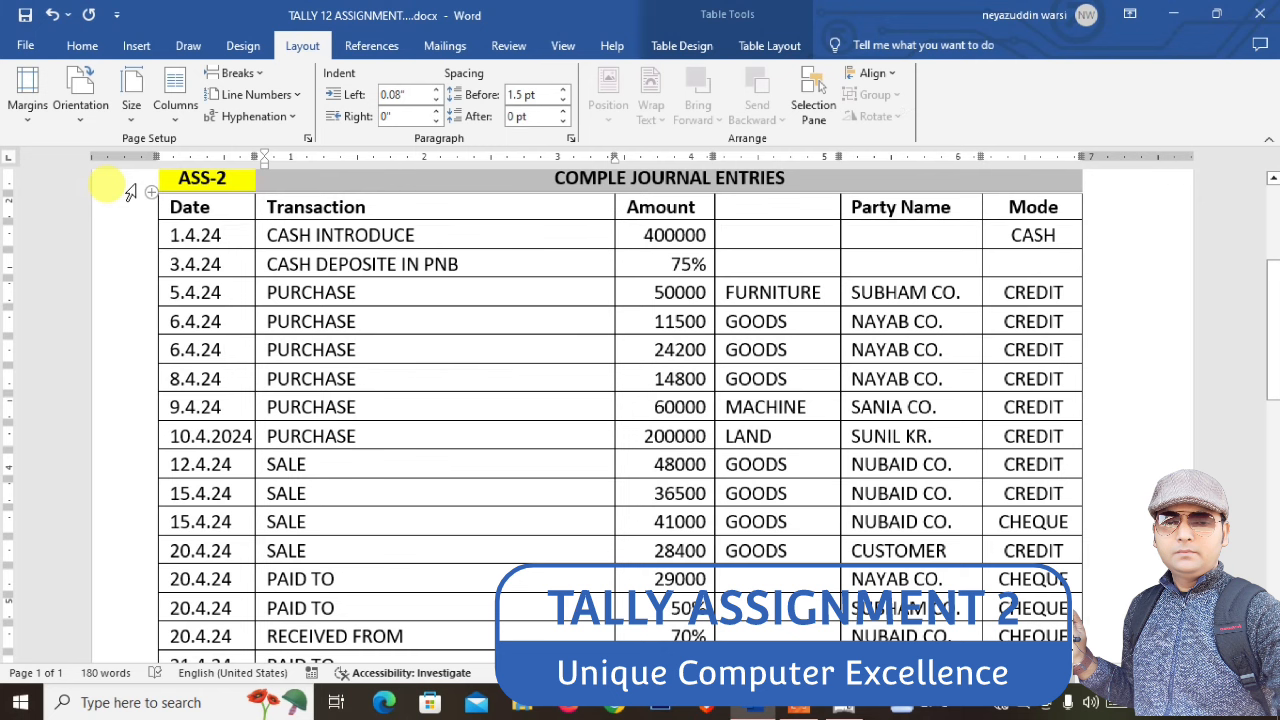
{"action": "key", "text": "alt+Tab"}
{"action": "type", "text": "5000"}
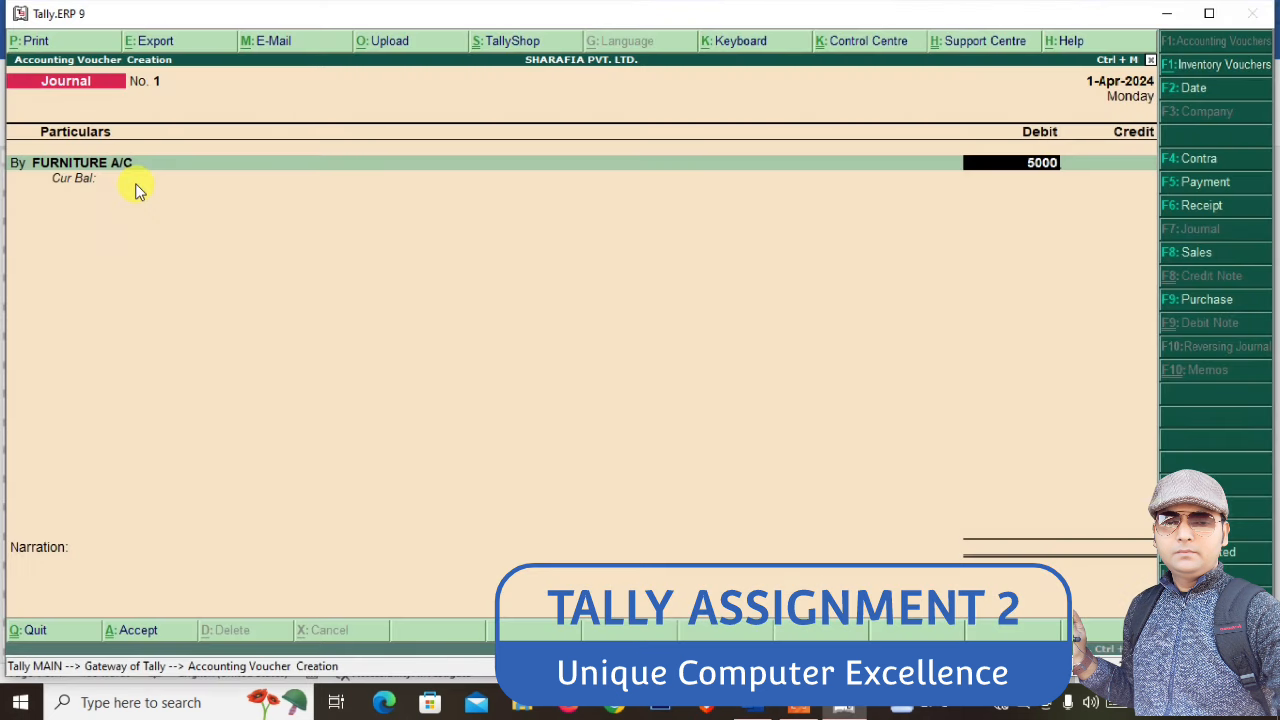
{"action": "type", "text": "0"}
{"action": "key", "text": "Return"}
{"action": "key", "text": "Return"}
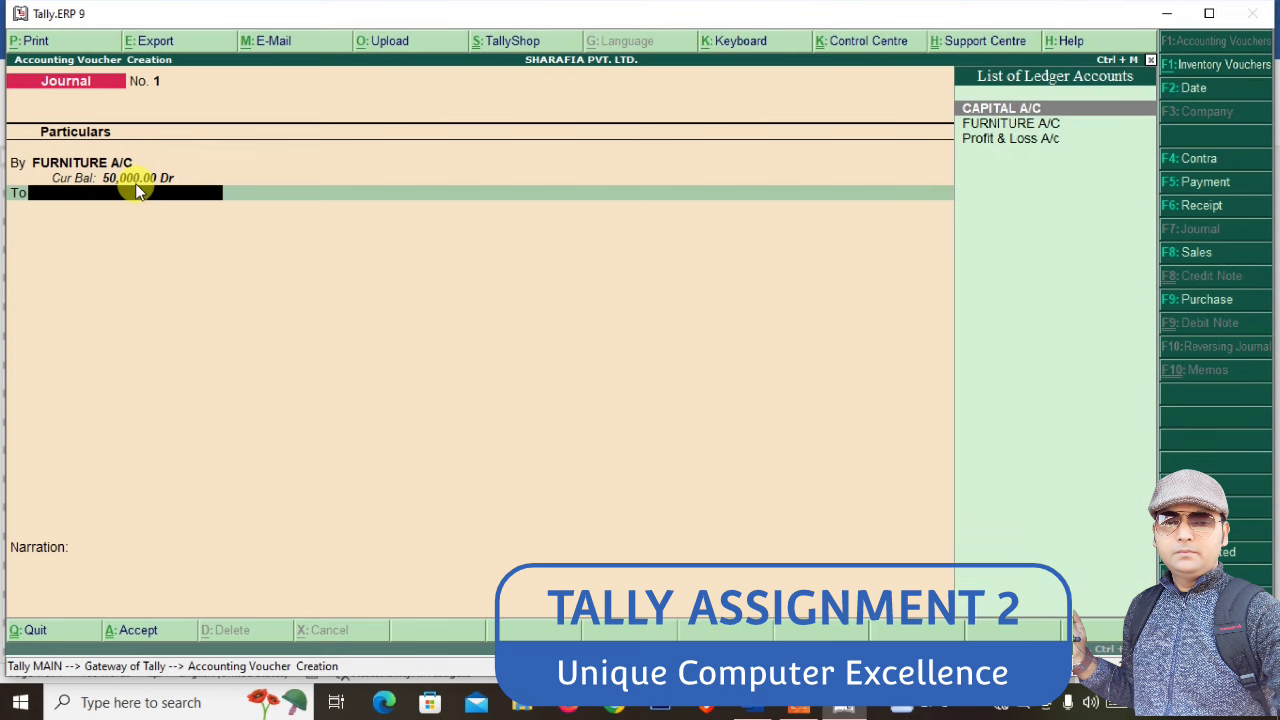
Consult the assignment's furniture supplier in Word, and in Tally create the credit ledger SUBHAM A/C under Sundry Creditors
{"action": "key", "text": "alt+Tab"}
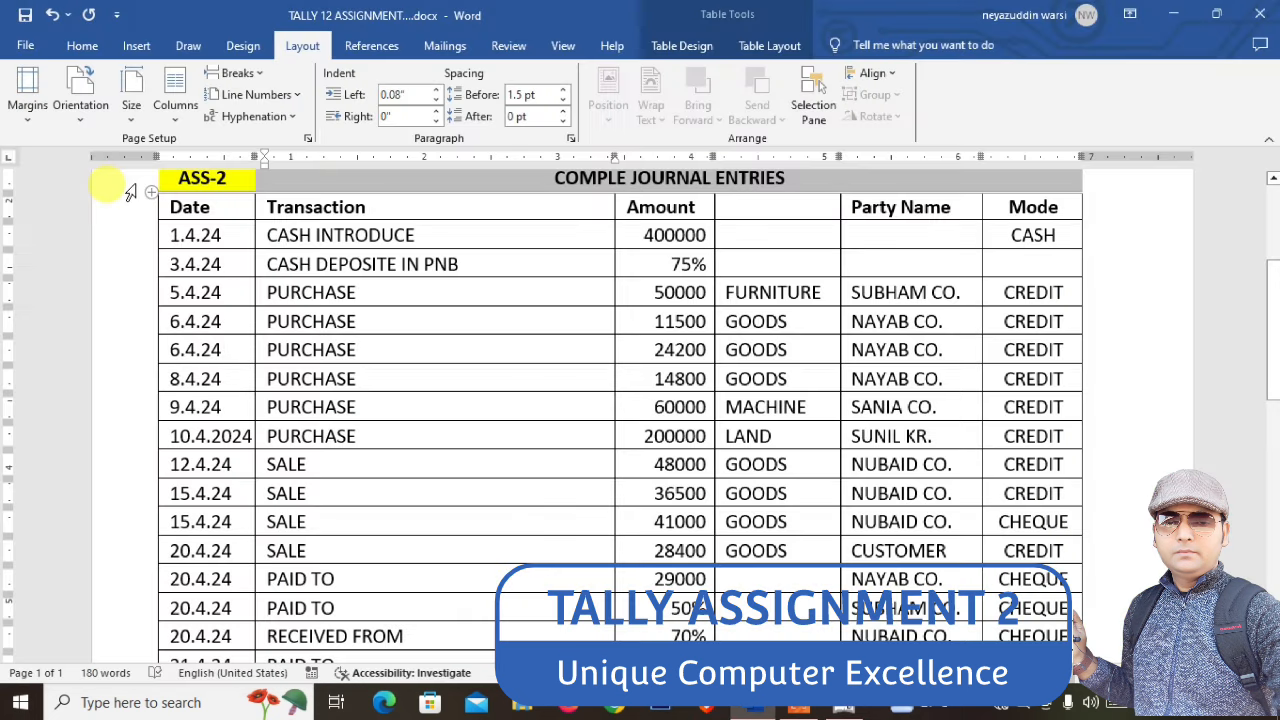
{"action": "key", "text": "alt+Tab"}
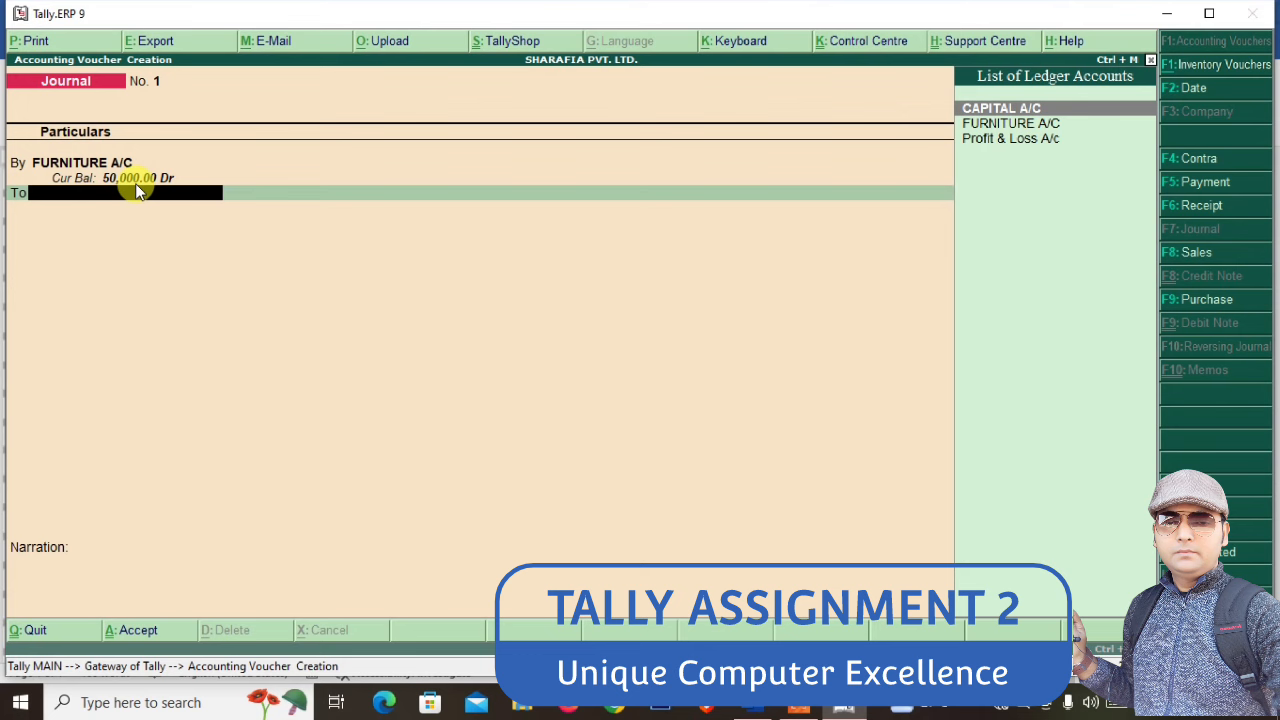
{"action": "key", "text": "alt+c"}
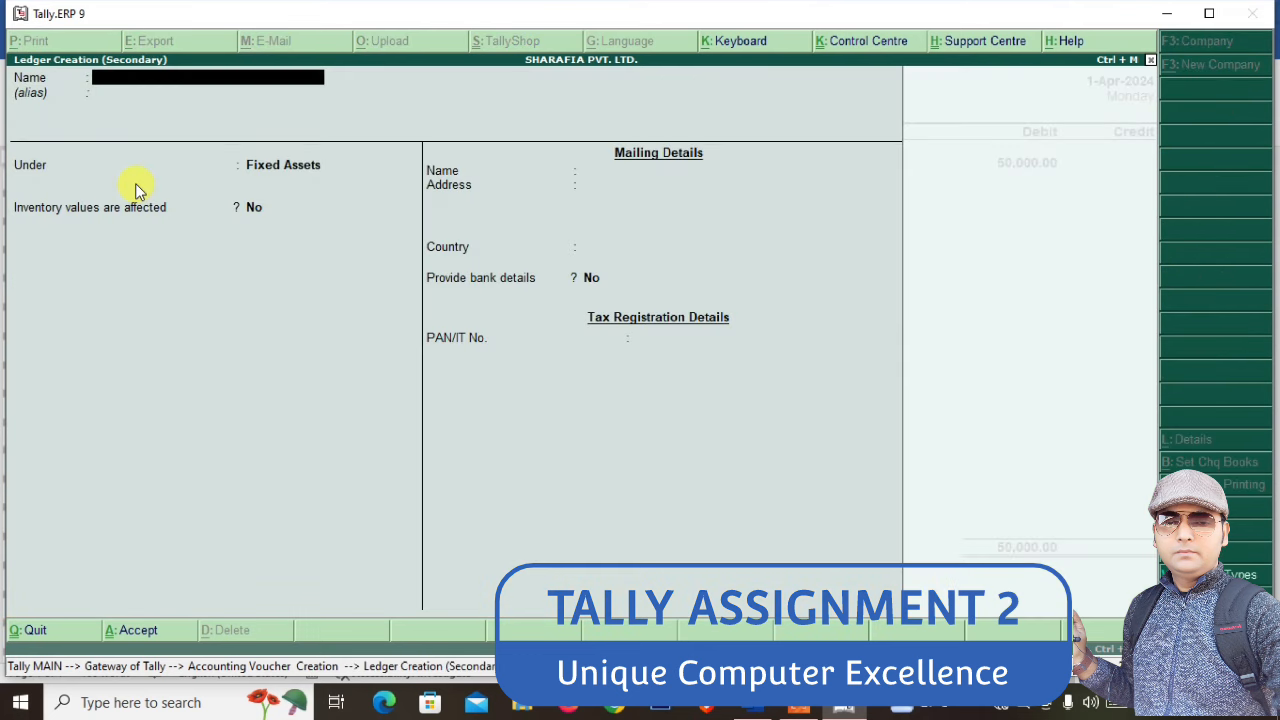
{"action": "type", "text": "SUBHAM A/C"}
{"action": "key", "text": "Return"}
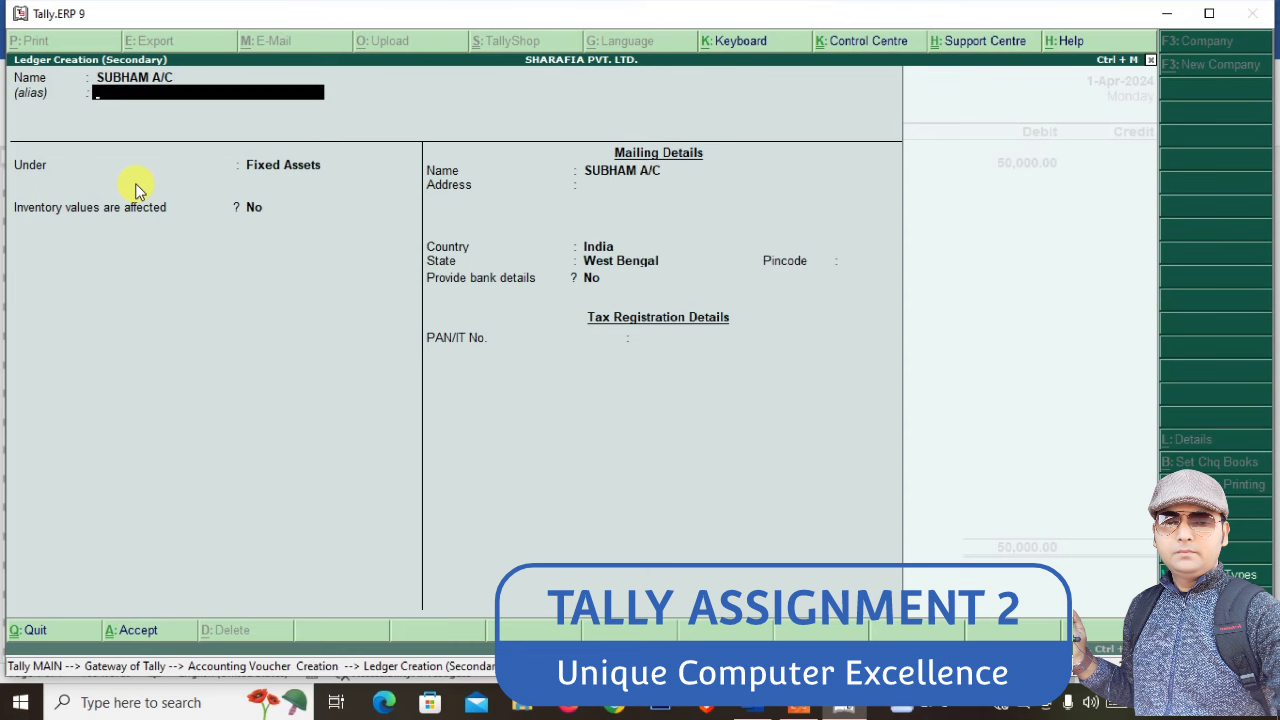
{"action": "key", "text": "Return"}
{"action": "type", "text": "SUN"}
{"action": "key", "text": "Return"}
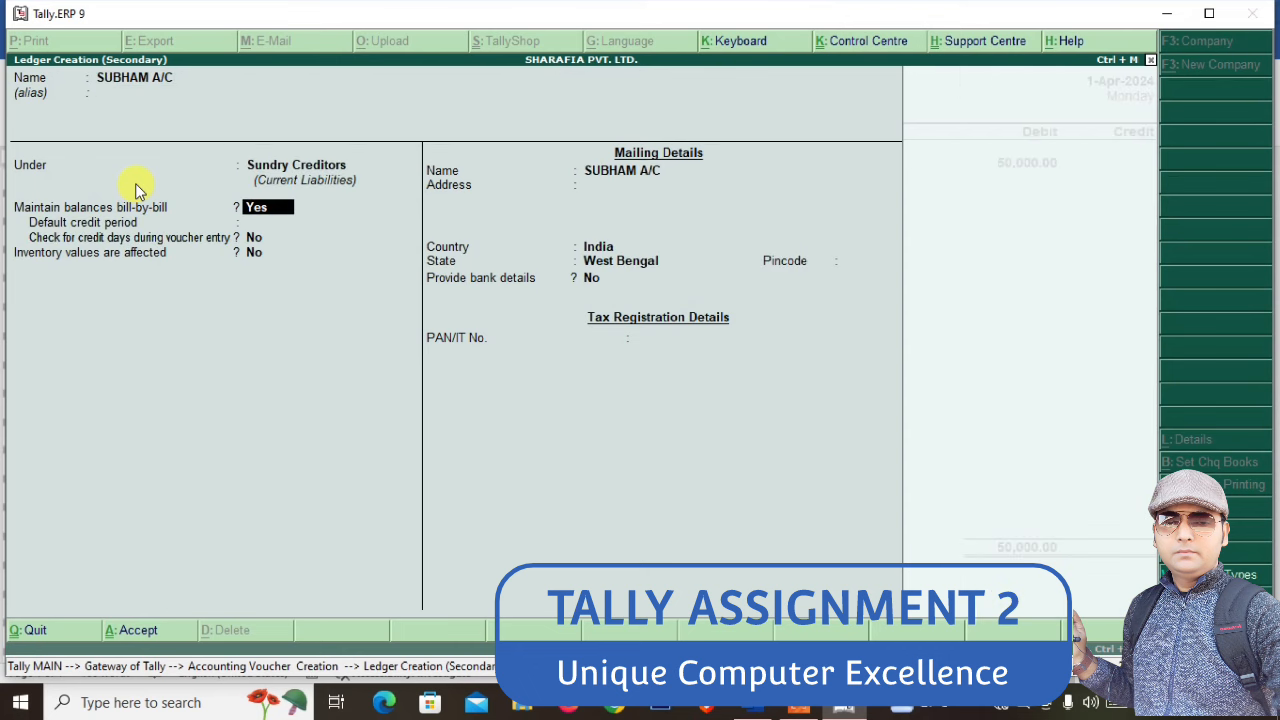
{"action": "key", "text": "ctrl+a"}
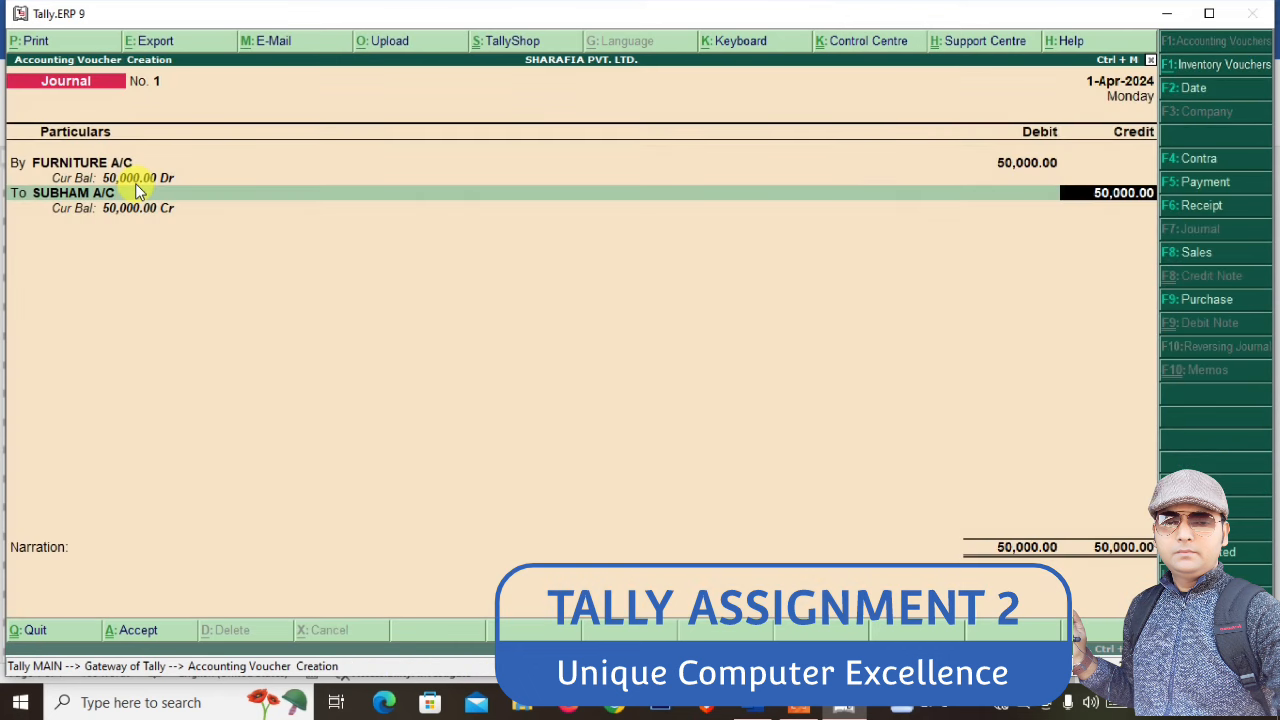
Allocate the SUBHAM A/C credit to a New Ref named PB/001, and save the Journal voucher without a narration
{"action": "key", "text": "Return"}
{"action": "key", "text": "Up"}
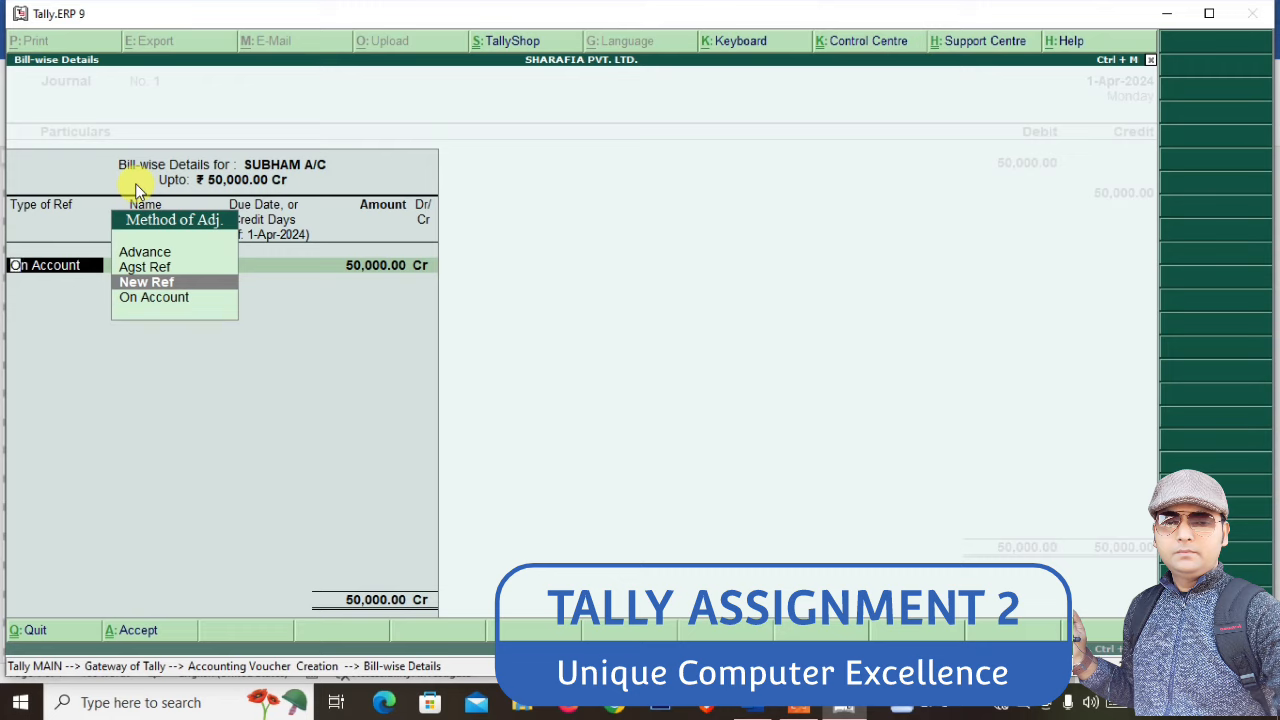
{"action": "key", "text": "Return"}
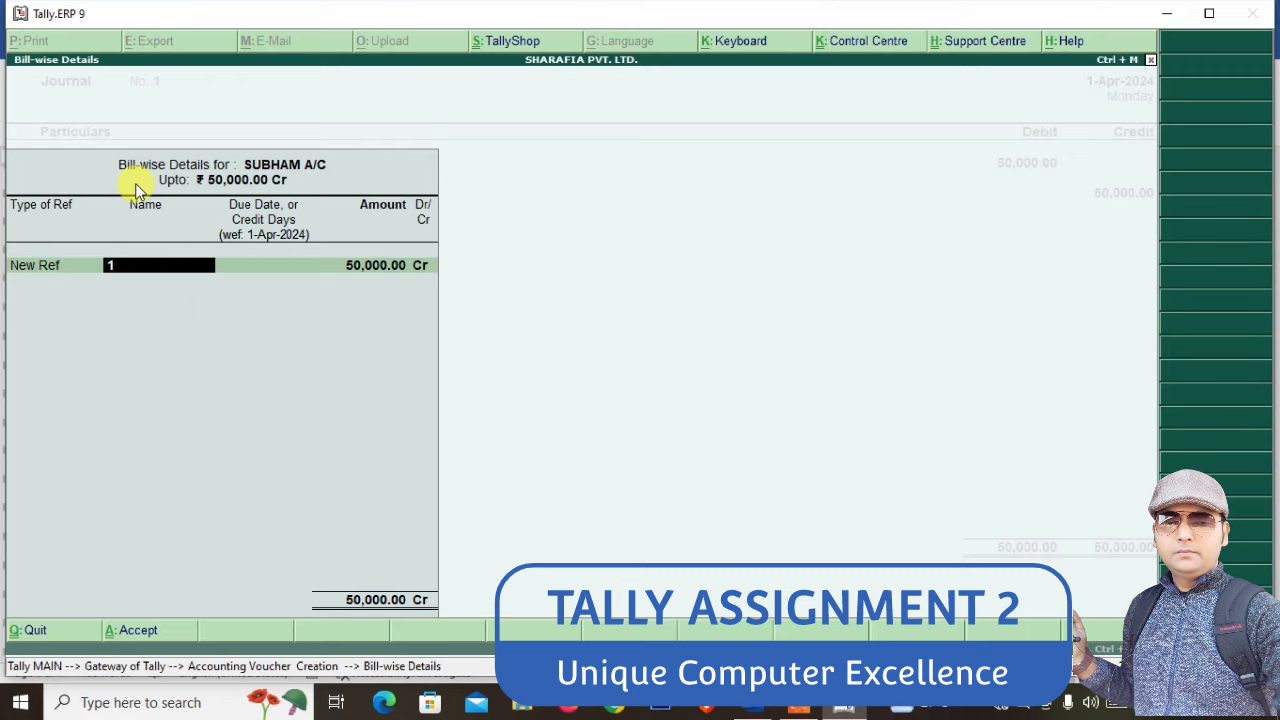
{"action": "type", "text": "SB"}
{"action": "key", "text": "BackSpace"}
{"action": "key", "text": "BackSpace"}
{"action": "type", "text": "PB/001"}
{"action": "key", "text": "Return"}
{"action": "key", "text": "Return"}
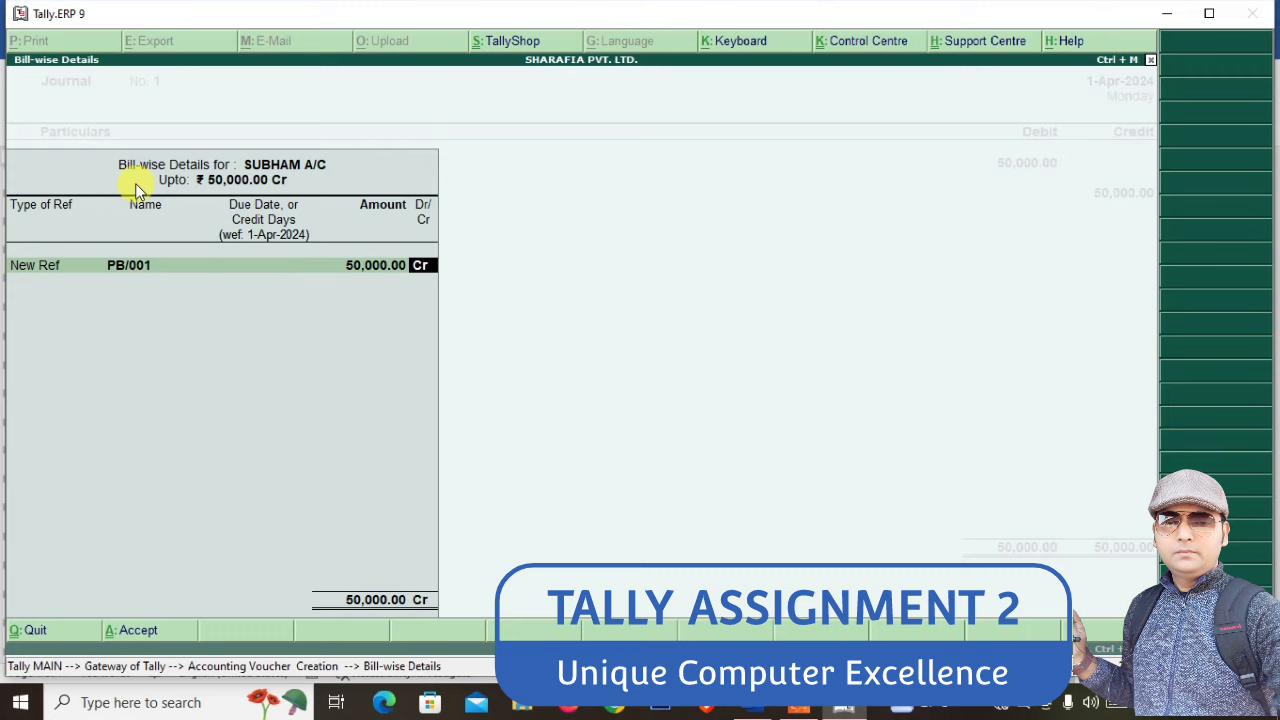
{"action": "key", "text": "Return"}
{"action": "key", "text": "Return"}
{"action": "key", "text": "Return"}
{"action": "key", "text": "Return"}
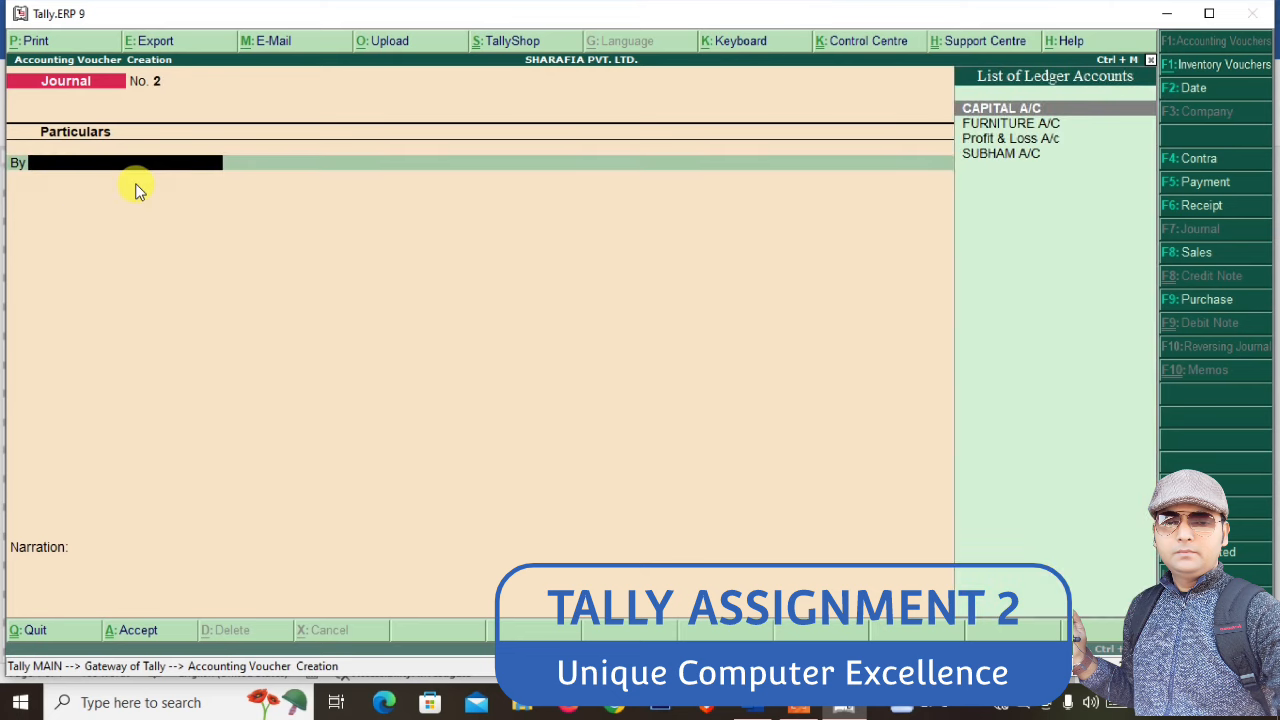
Consult the first goods purchase in the Word assignment, and in Tally start a Purchase voucher in voucher mode with supplier invoice details blank
{"action": "key", "text": "alt+Tab"}
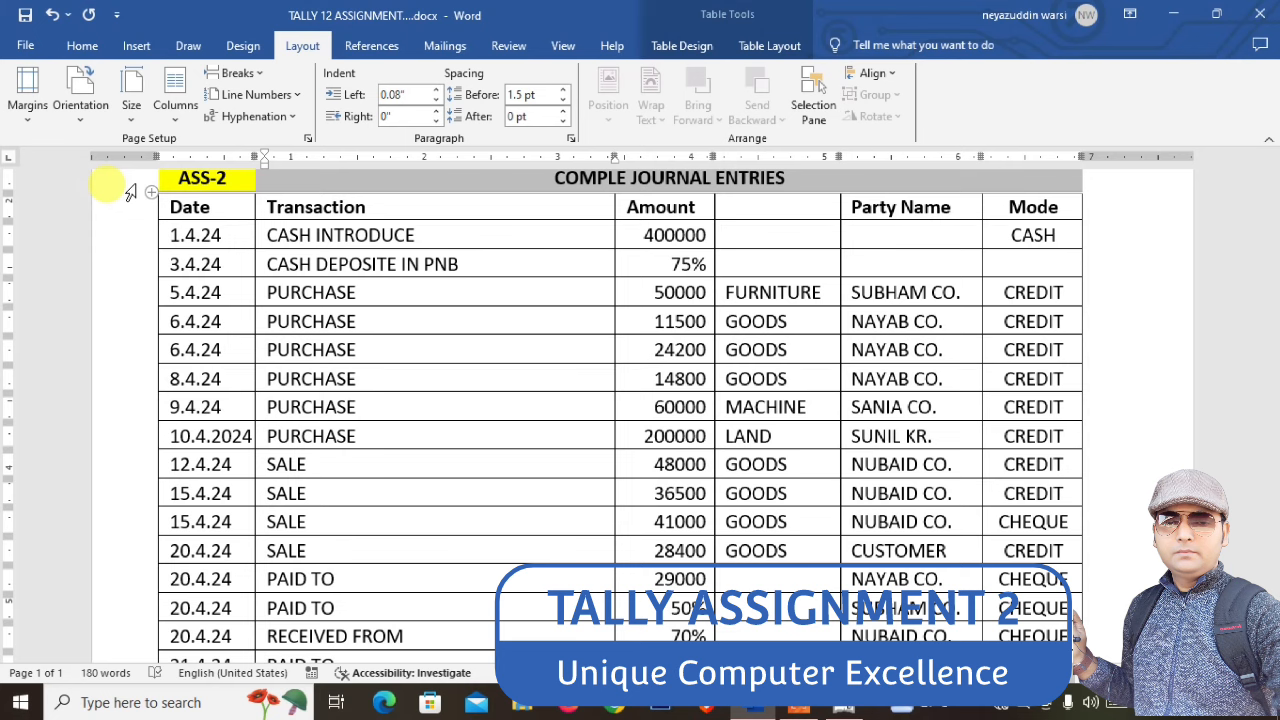
{"action": "key", "text": "alt+Tab"}
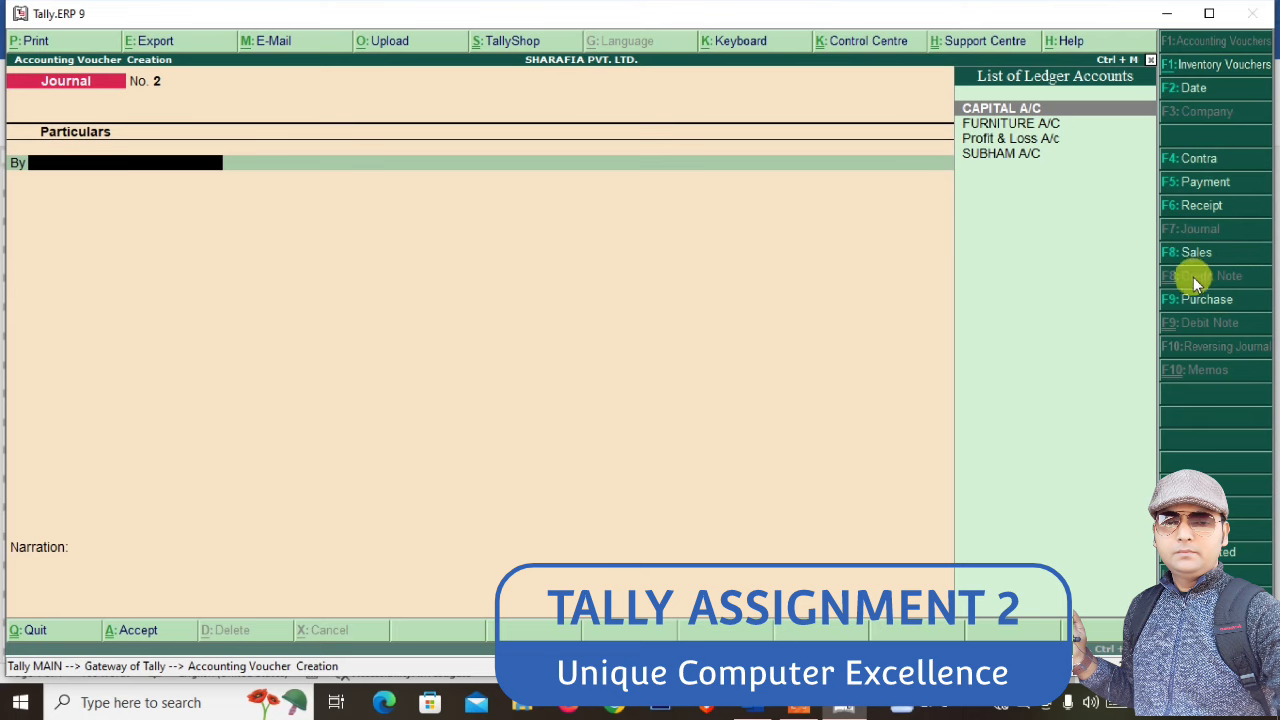
{"action": "left_click", "coordinate": [1205, 300]}
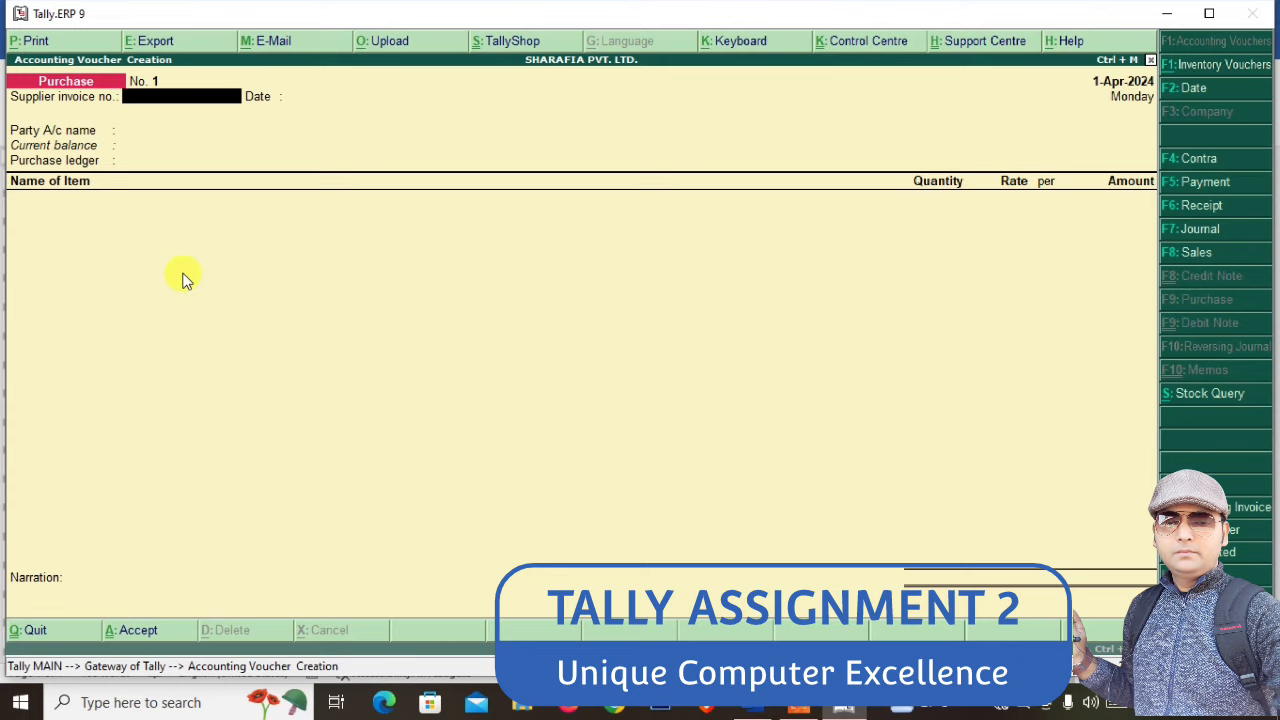
{"action": "key", "text": "ctrl+v"}
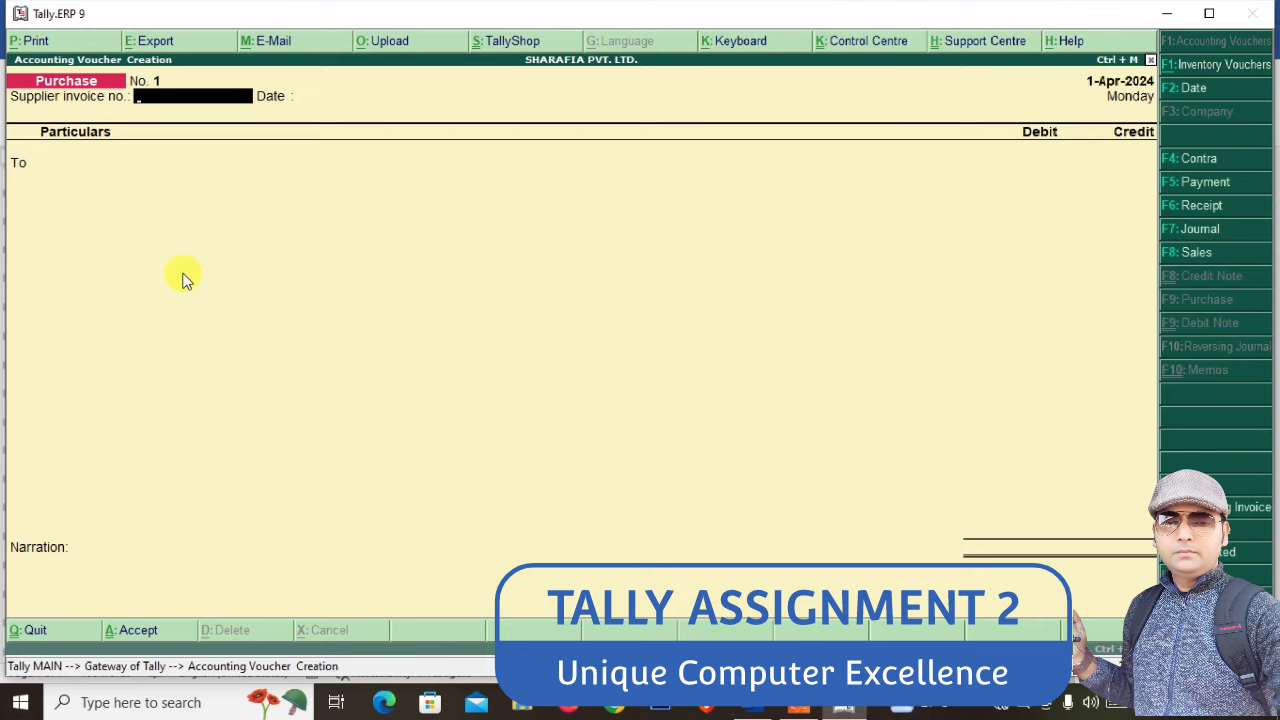
{"action": "key", "text": "Return"}
{"action": "key", "text": "Return"}
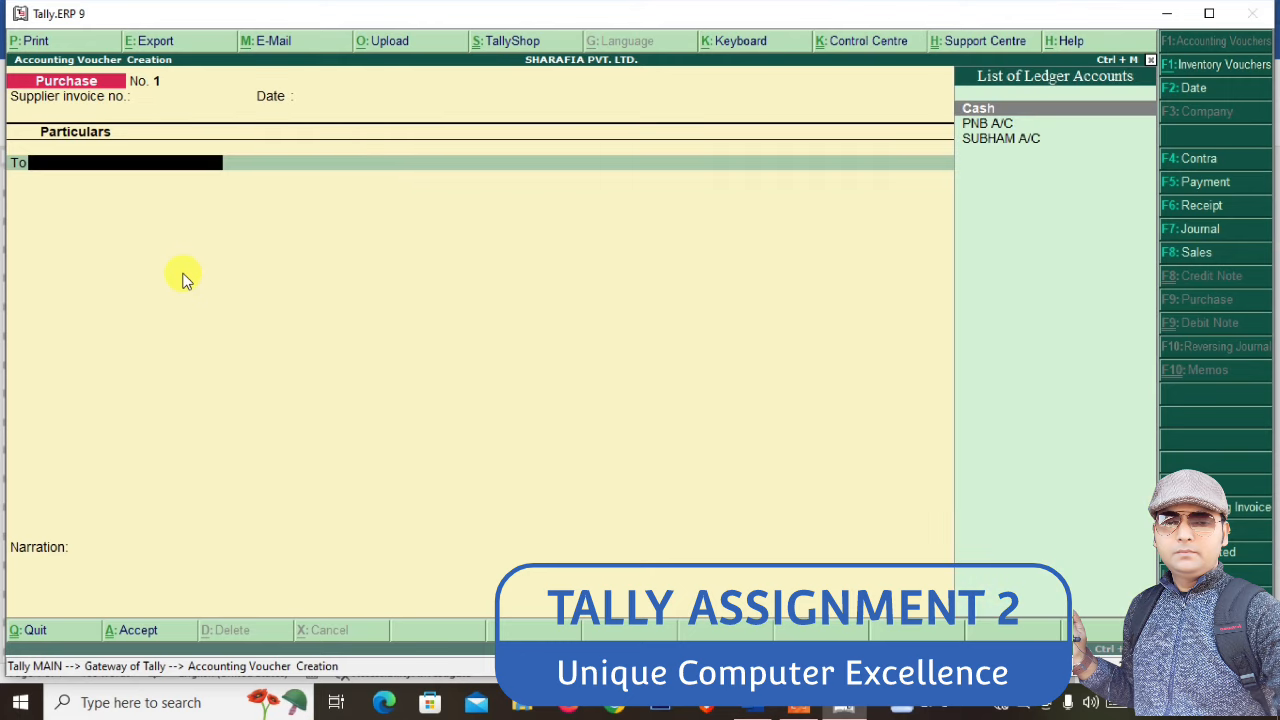
Create the credit ledger NAYAB CO. under Sundry Creditors for the Purchase voucher, and accept its default supplier details
{"action": "key", "text": "alt+c"}
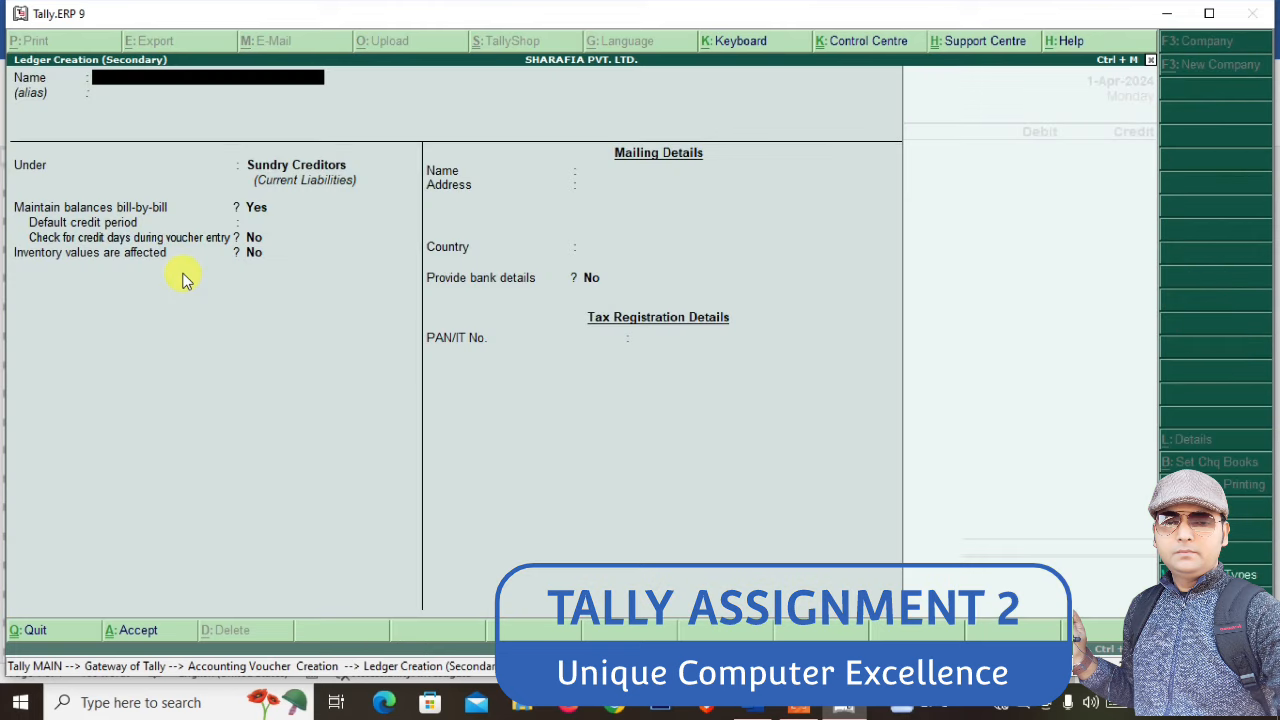
{"action": "type", "text": "NAYAB CO."}
{"action": "key", "text": "Return"}
{"action": "key", "text": "Return"}
{"action": "key", "text": "Return"}
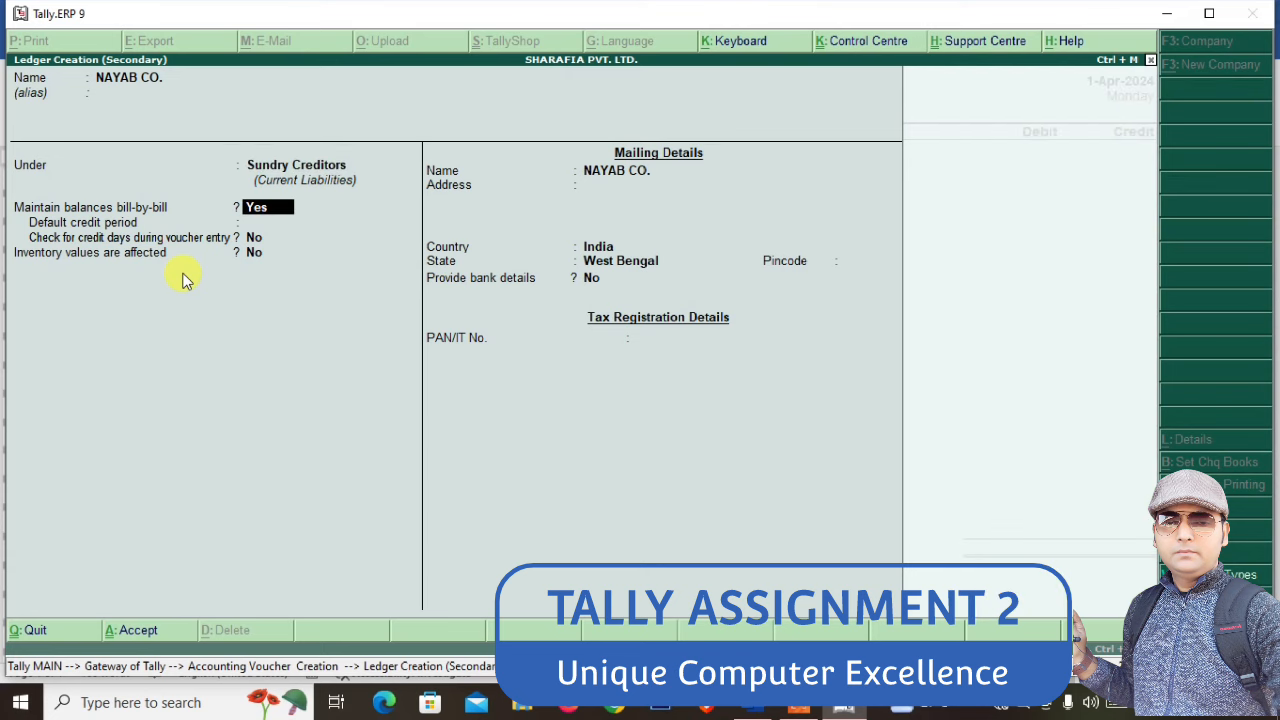
{"action": "key", "text": "ctrl+a"}
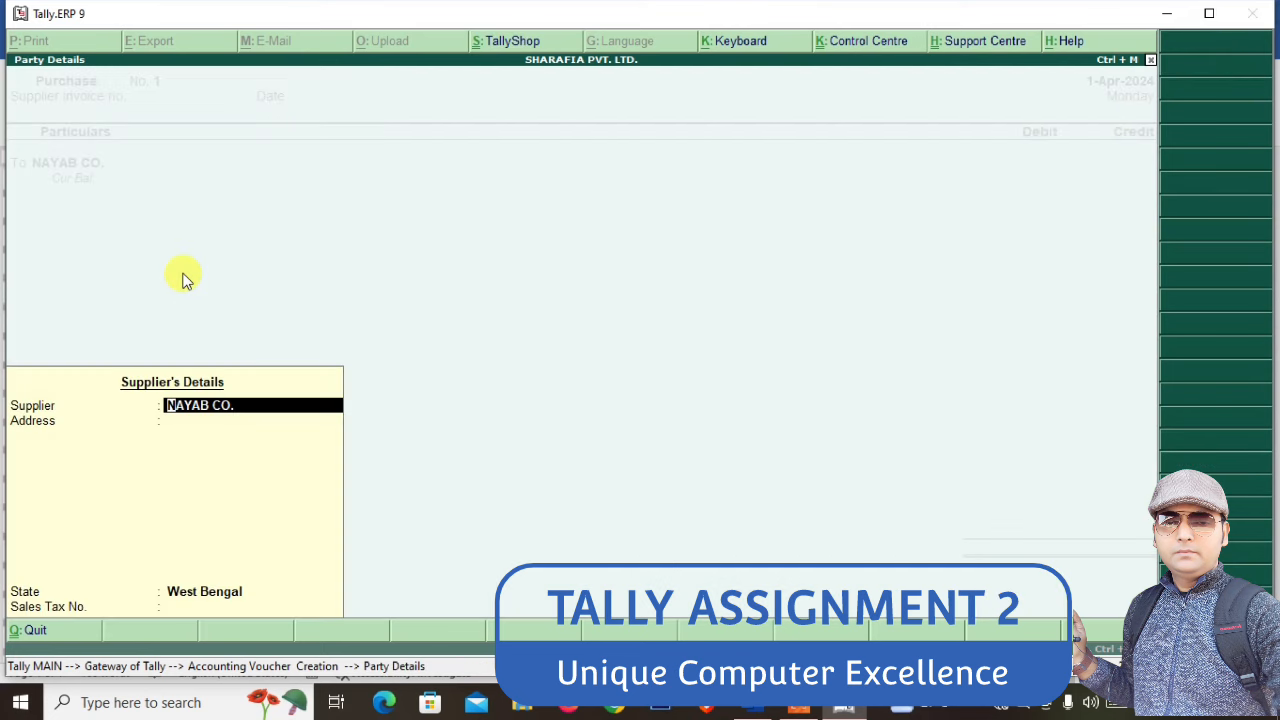
{"action": "key", "text": "ctrl+a"}
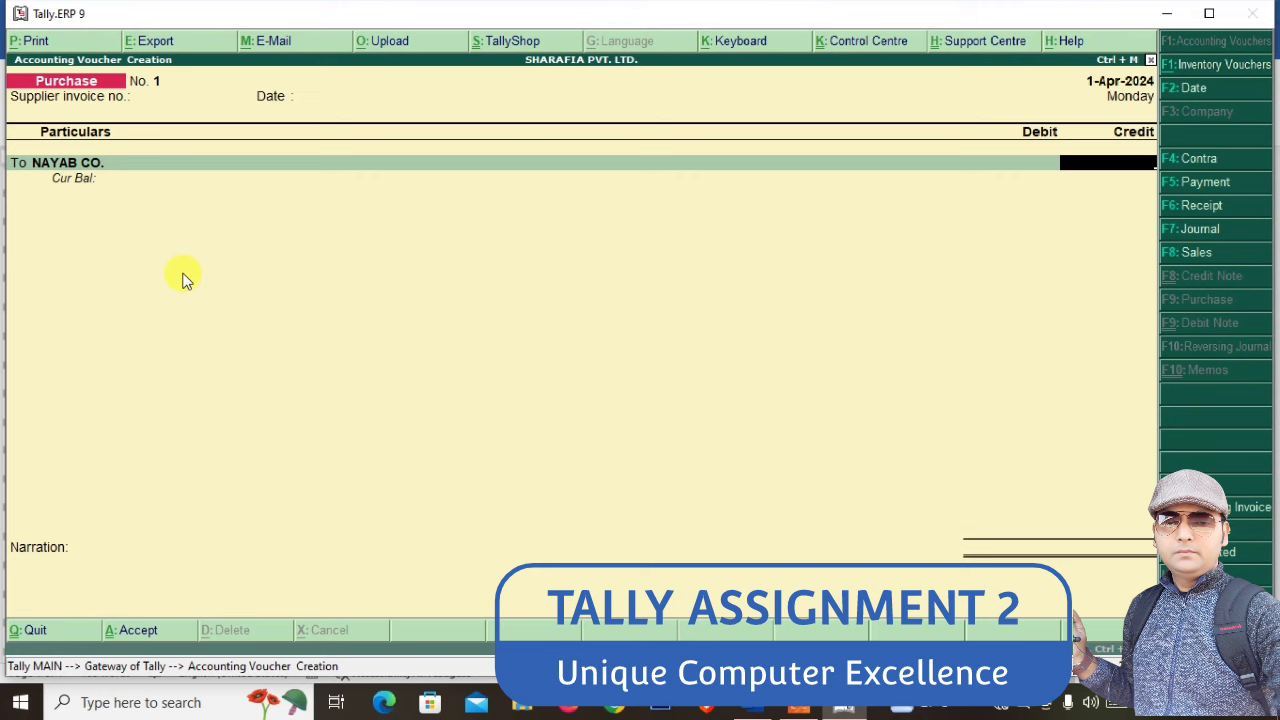
Consult the goods purchase amount in the Word assignment, and in Tally credit NAYAB CO. with 11,500
{"action": "key", "text": "alt+Tab"}
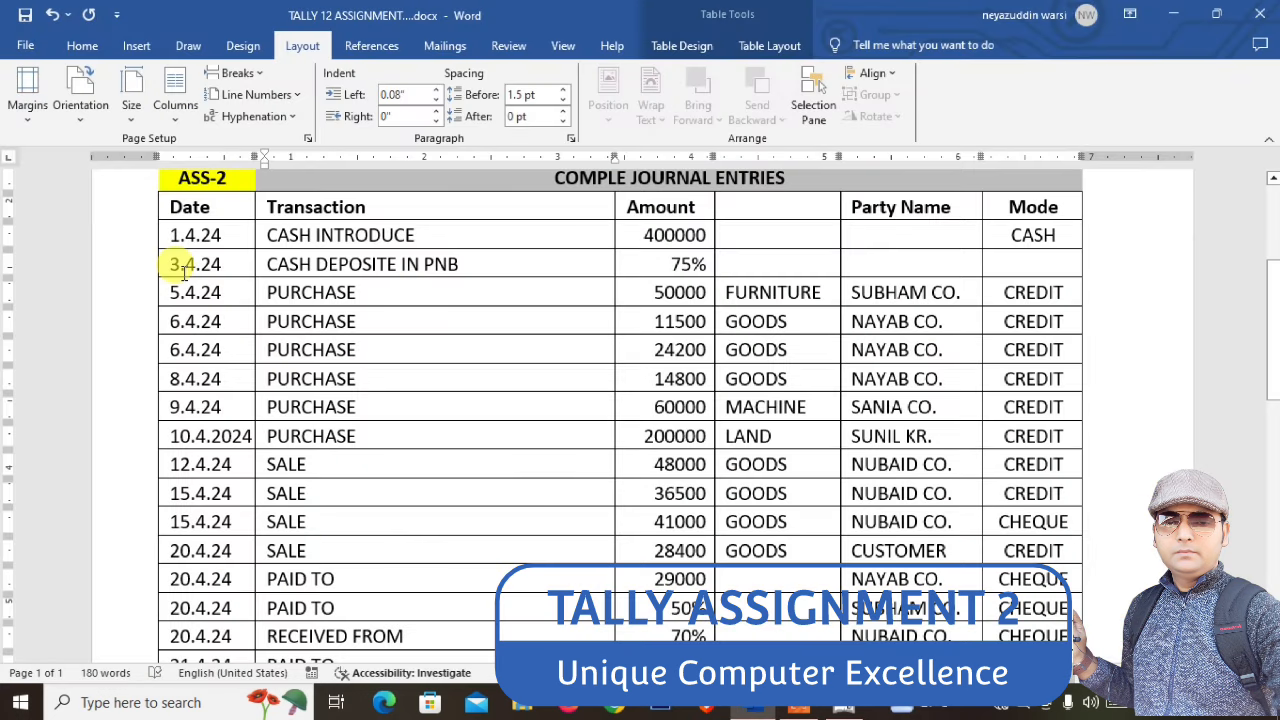
{"action": "key", "text": "alt+Tab"}
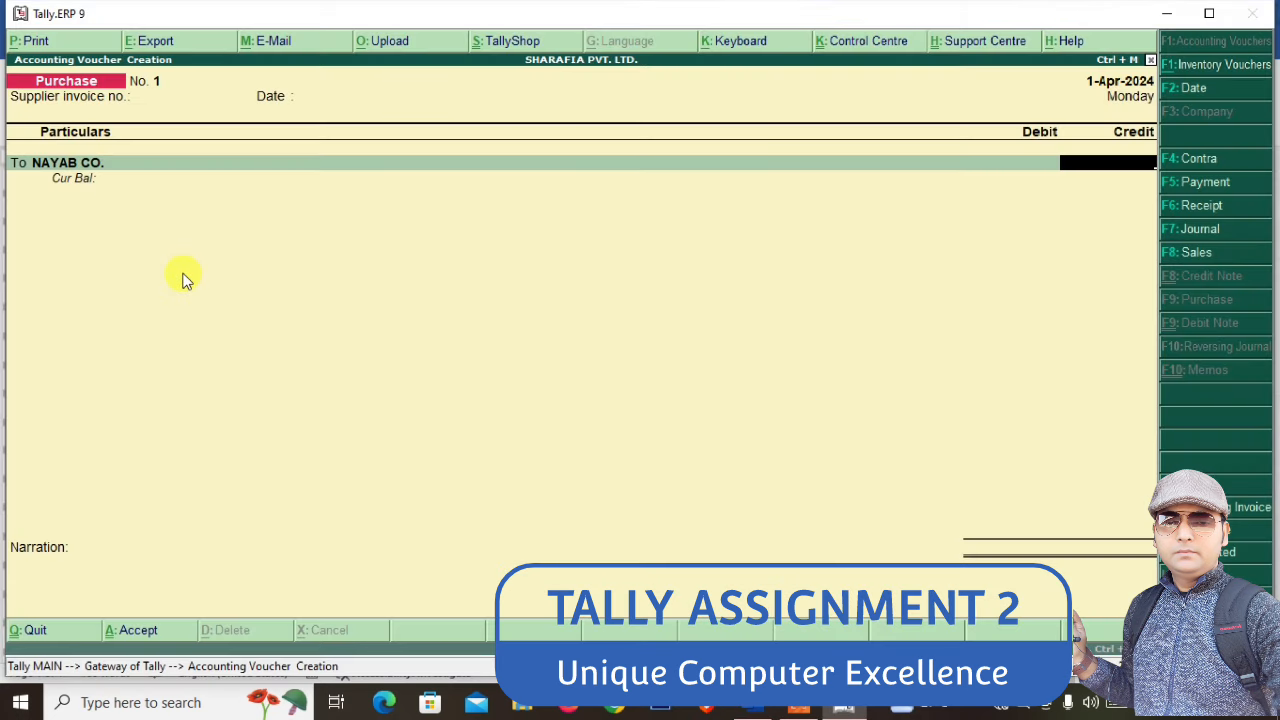
{"action": "type", "text": "11,500"}
{"action": "key", "text": "Return"}
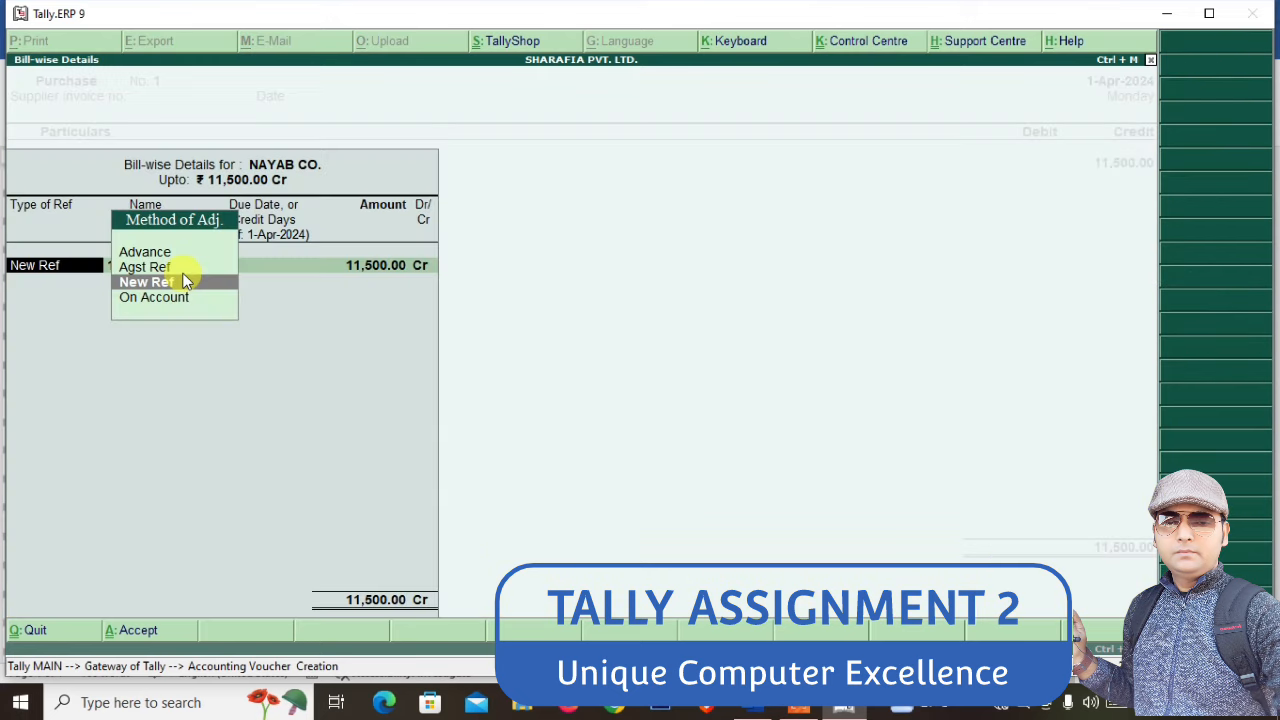
Allocate the NAYAB CO. credit bill-wise to a New Ref named PB/002
{"action": "key", "text": "Return"}
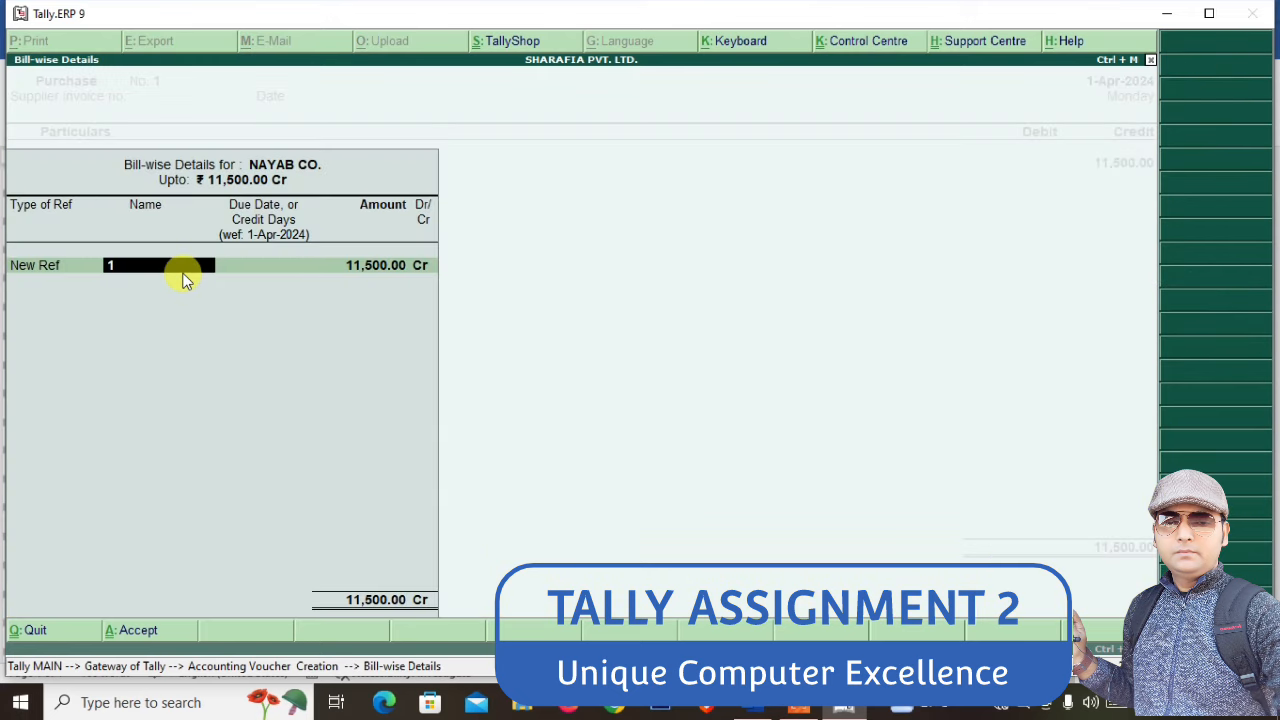
{"action": "type", "text": "PB"}
{"action": "type", "text": "/00"}
{"action": "type", "text": "1"}
{"action": "key", "text": "BackSpace"}
{"action": "type", "text": "2"}
{"action": "key", "text": "Return"}
{"action": "key", "text": "Return"}
{"action": "key", "text": "Return"}
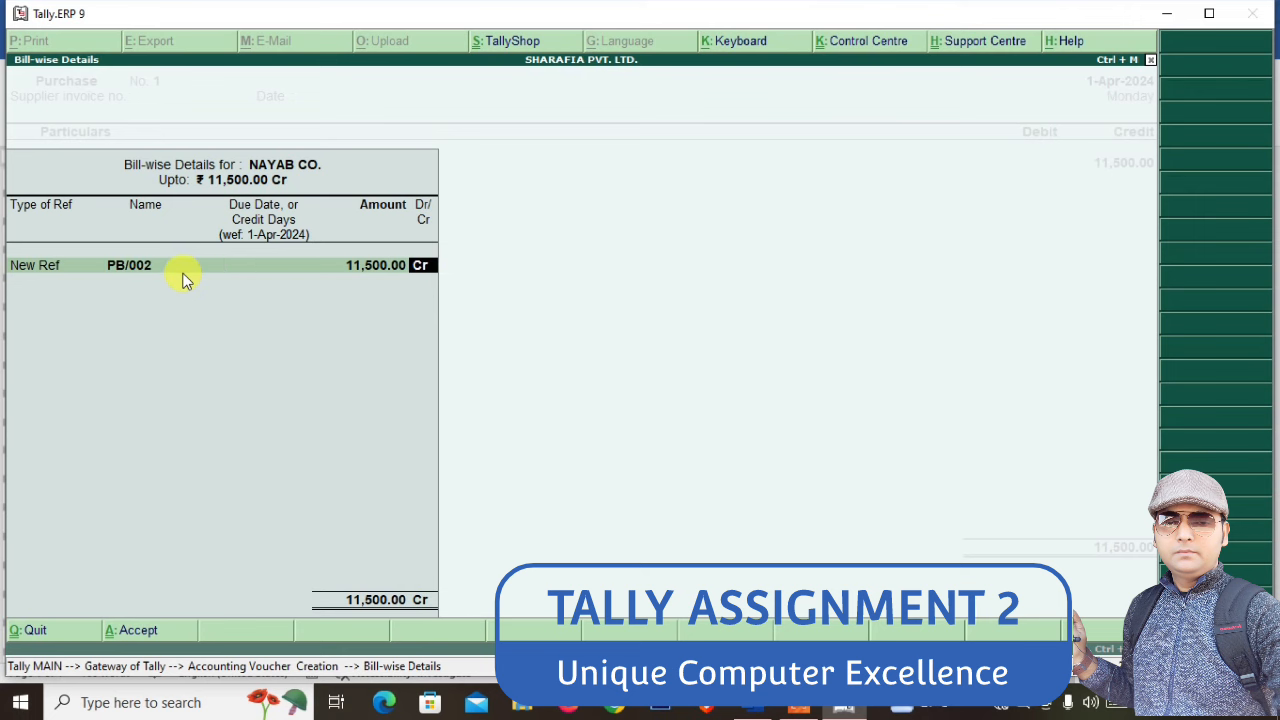
{"action": "key", "text": "Return"}
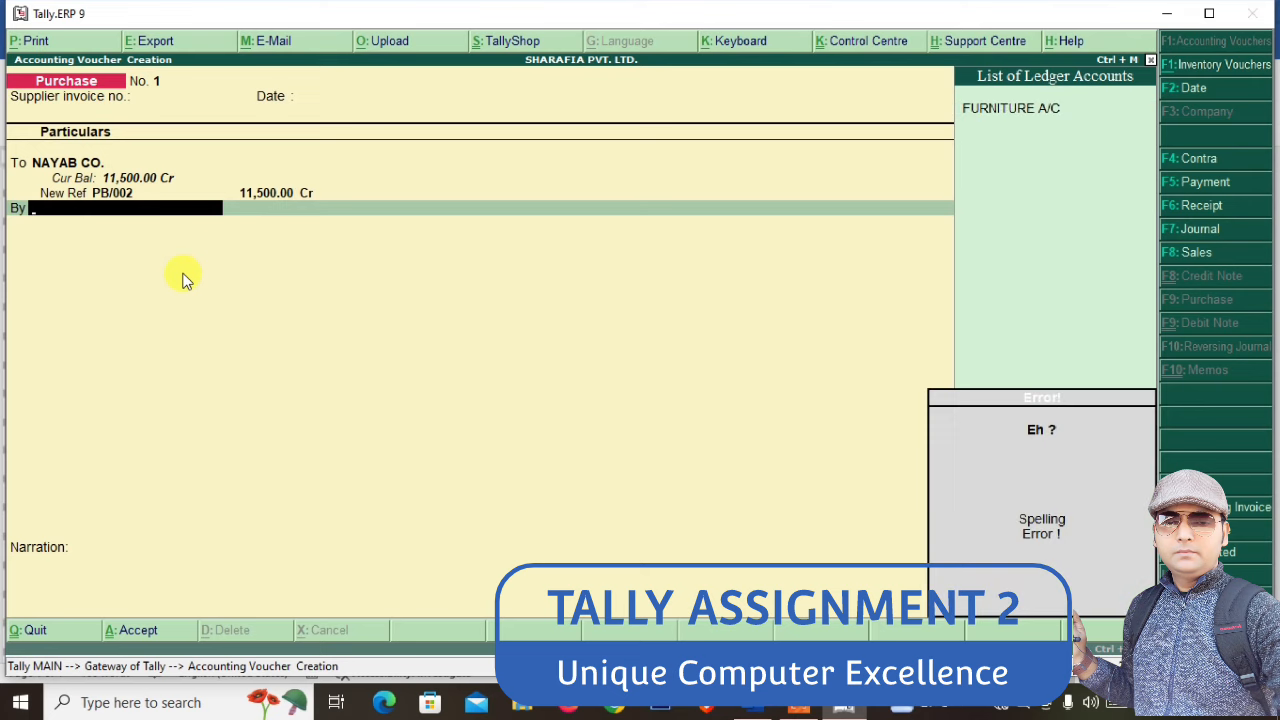
Create the ledger PURCHASE A/C under Purchase Accounts for the Purchase voucher's debit line, leaving its remaining details at their defaults
{"action": "type", "text": "U"}
{"action": "key", "text": "alt+c"}
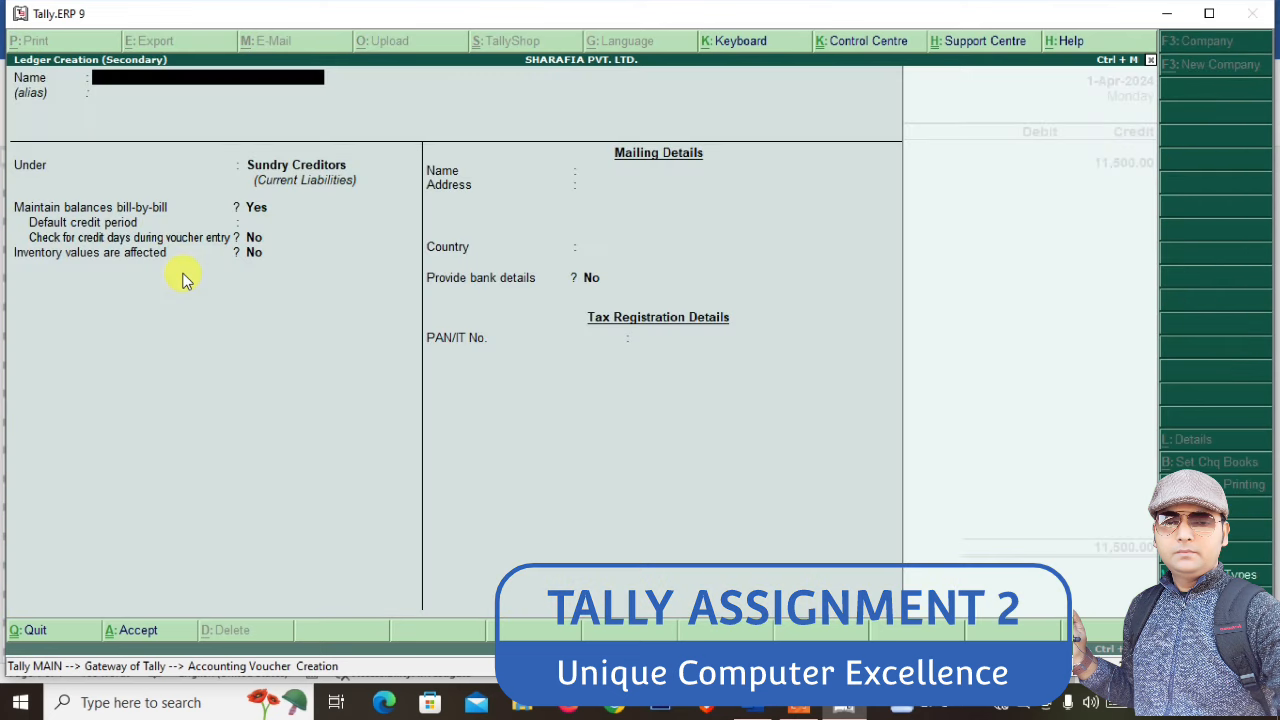
{"action": "type", "text": "PURCAHSE"}
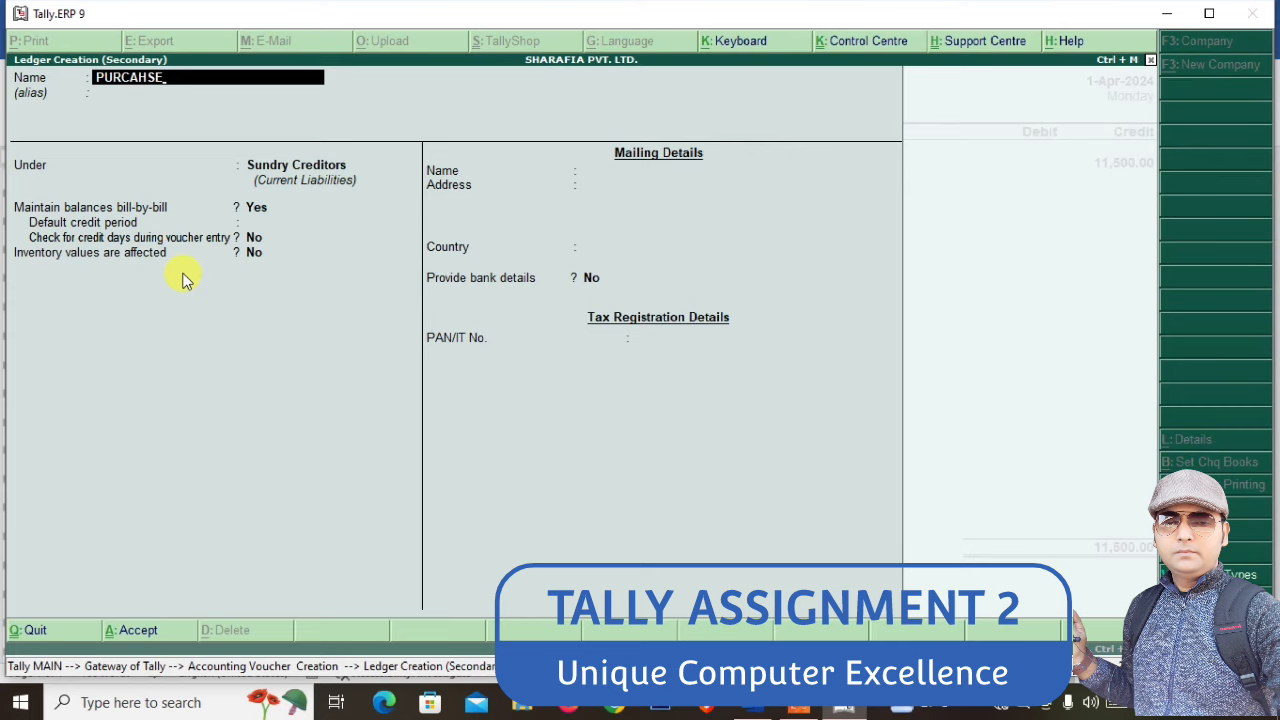
{"action": "key", "text": "BackSpace"}
{"action": "key", "text": "BackSpace"}
{"action": "key", "text": "BackSpace"}
{"action": "key", "text": "BackSpace"}
{"action": "type", "text": "HASE A/C"}
{"action": "key", "text": "Return"}
{"action": "type", "text": "PUR"}
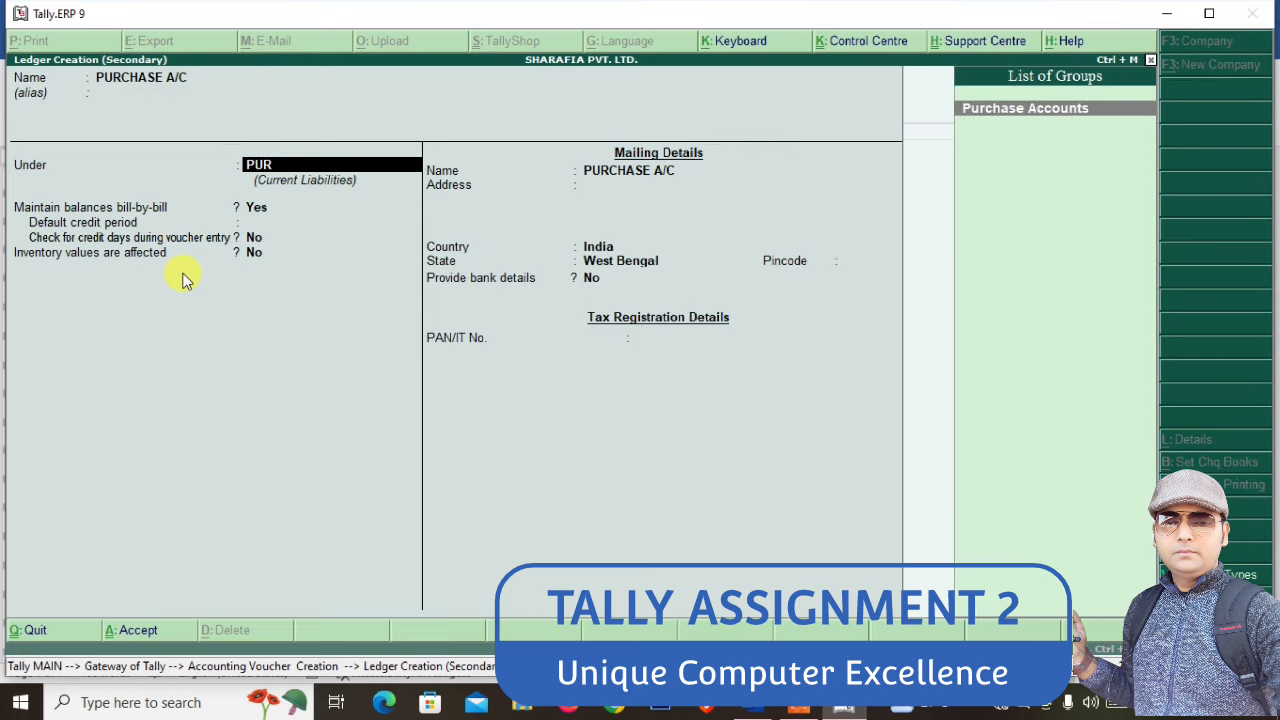
{"action": "key", "text": "Return"}
{"action": "left_click", "coordinate": [181, 272]}
{"action": "key", "text": "ctrl+a"}
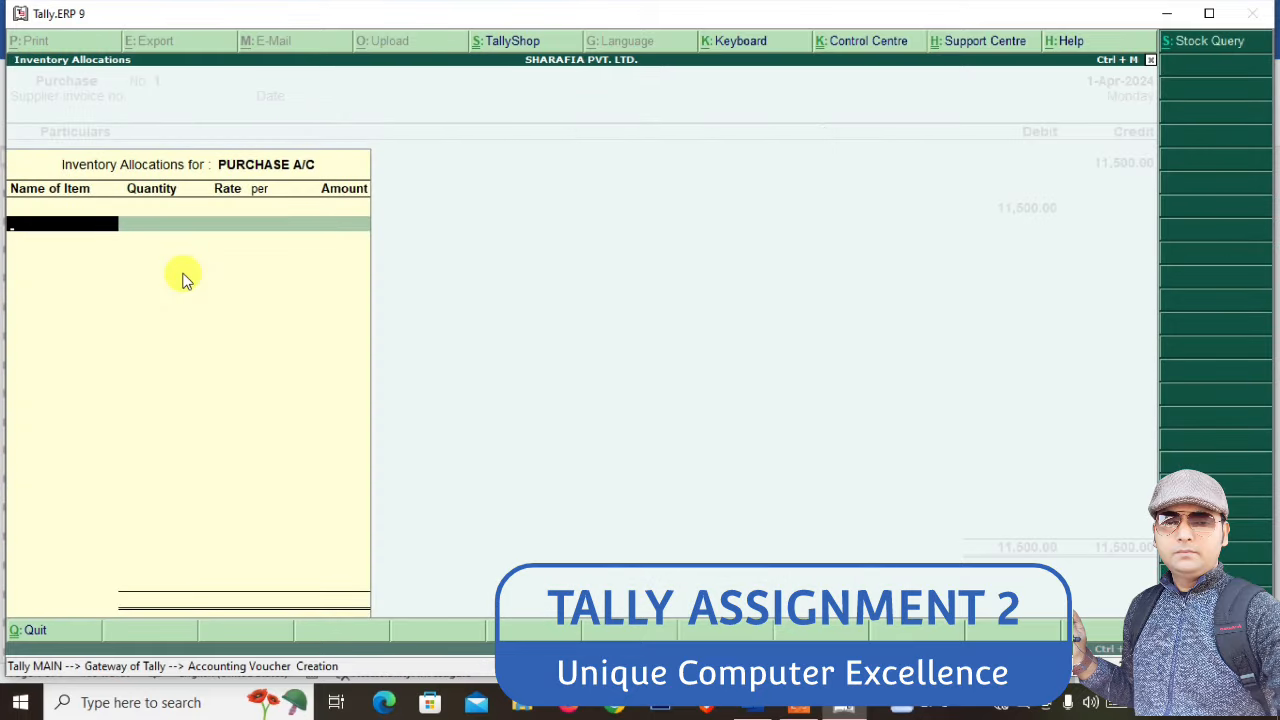
Save the Purchase voucher without inventory allocations or narration, and switch to Word to consult the assignment's next goods purchase
{"action": "key", "text": "Return"}
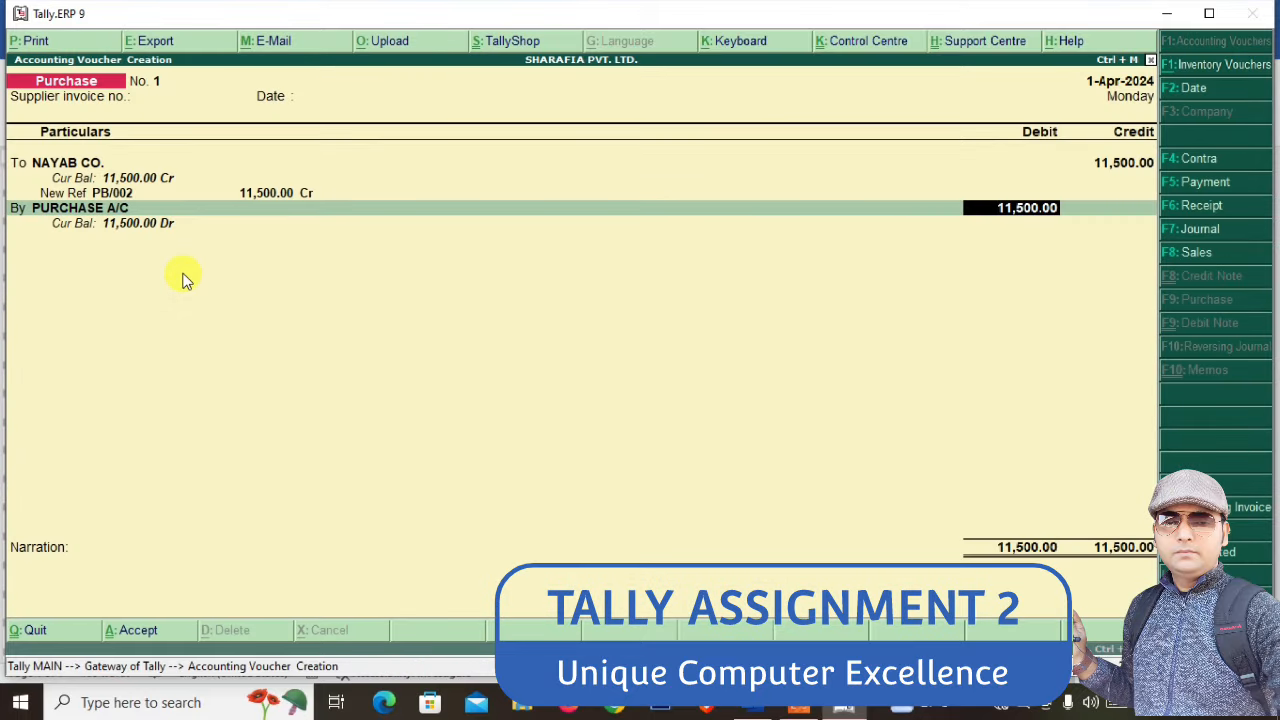
{"action": "key", "text": "ctrl+a"}
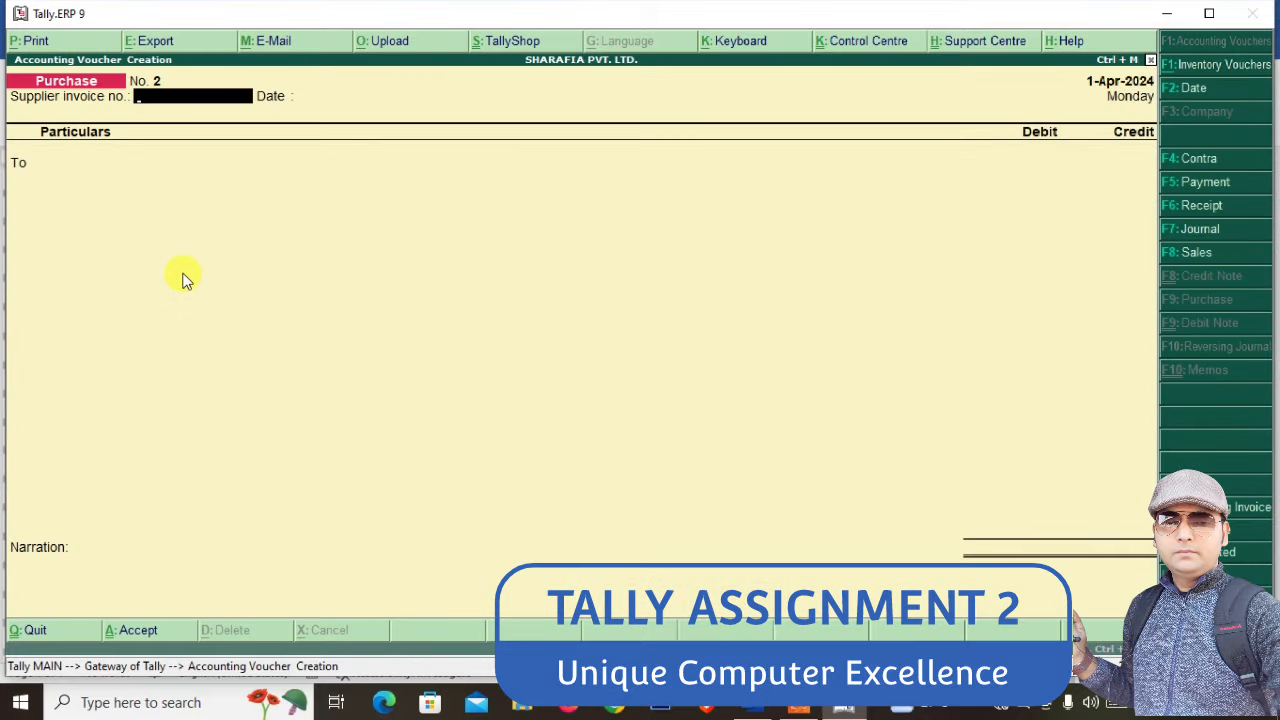
{"action": "key", "text": "alt+Tab"}
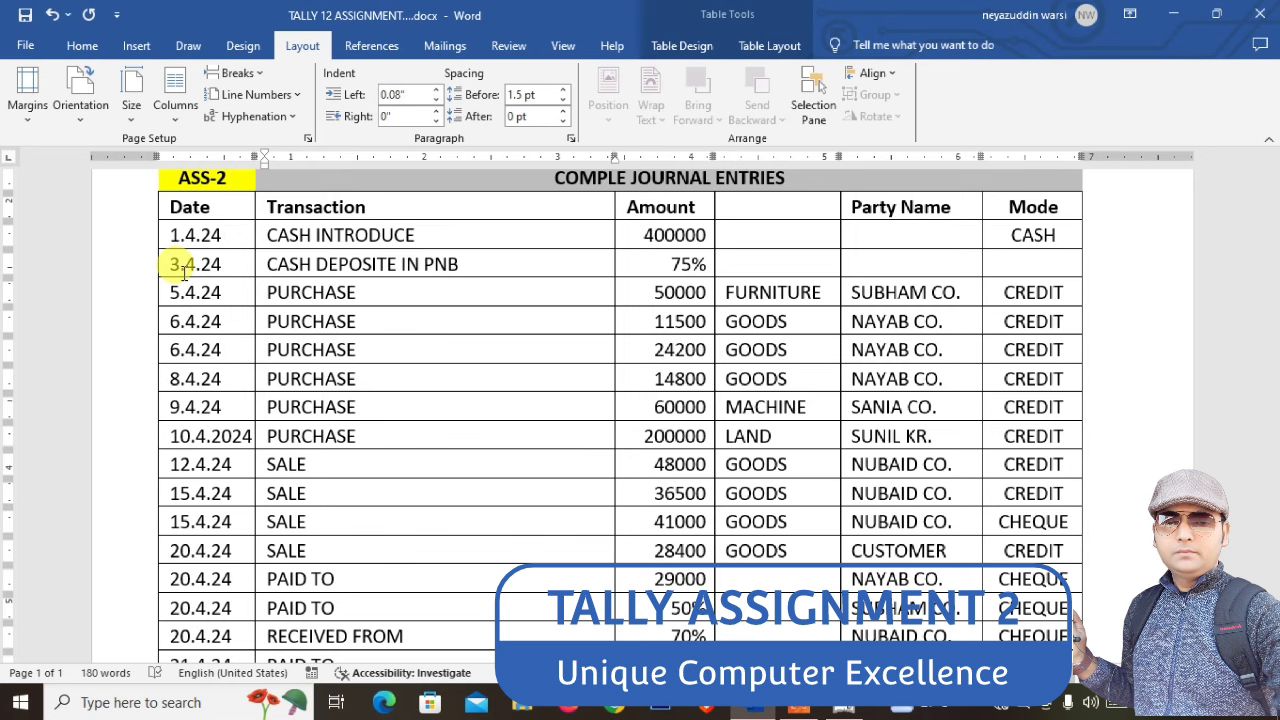
Switch to Tally and, in Purchase voucher 2, credit NAYAB CO. with 24,200, accepting the default supplier details
{"action": "key", "text": "alt+Tab"}
{"action": "key", "text": "Return"}
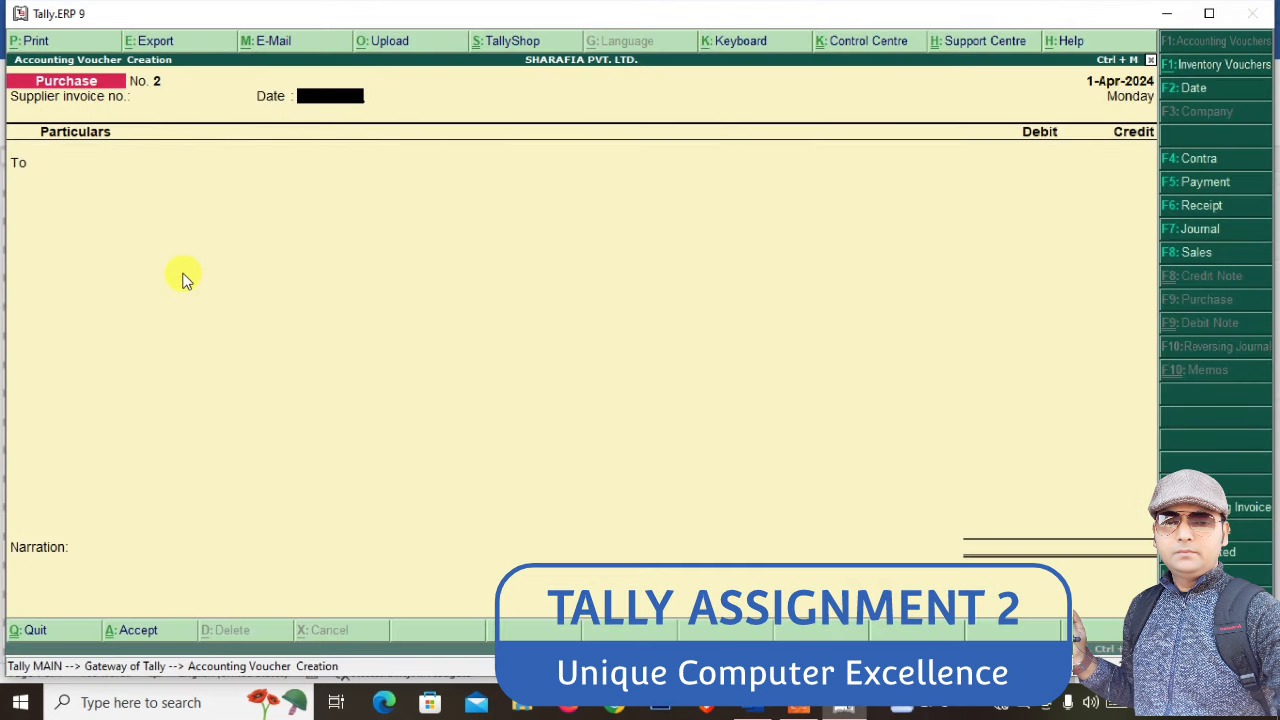
{"action": "key", "text": "Return"}
{"action": "key", "text": "Down"}
{"action": "key", "text": "Return"}
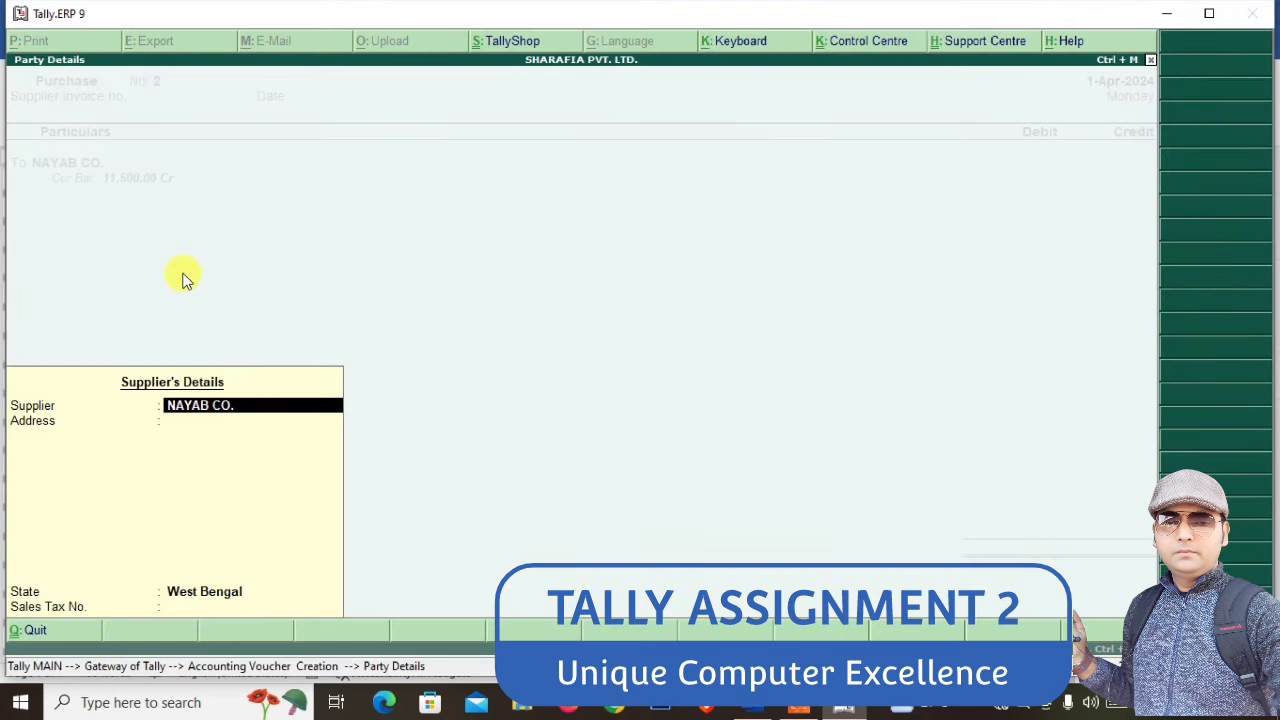
{"action": "key", "text": "ctrl+a"}
{"action": "type", "text": "24200"}
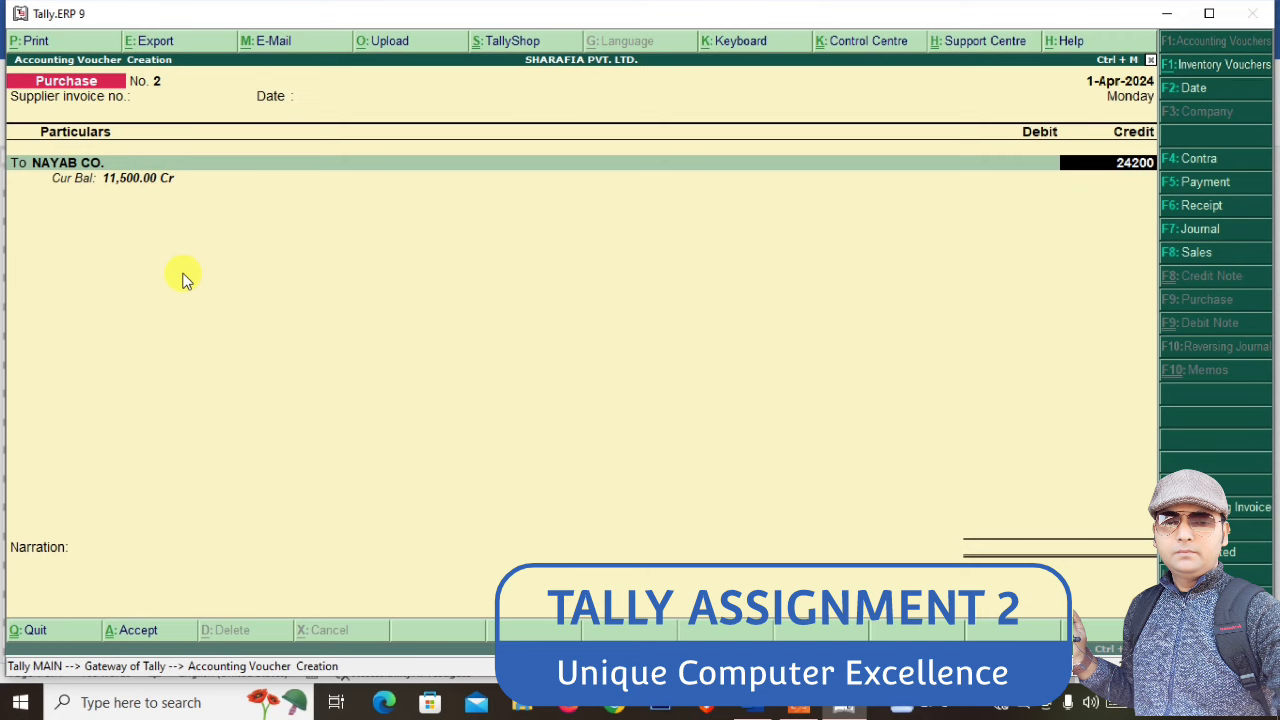
{"action": "key", "text": "Return"}
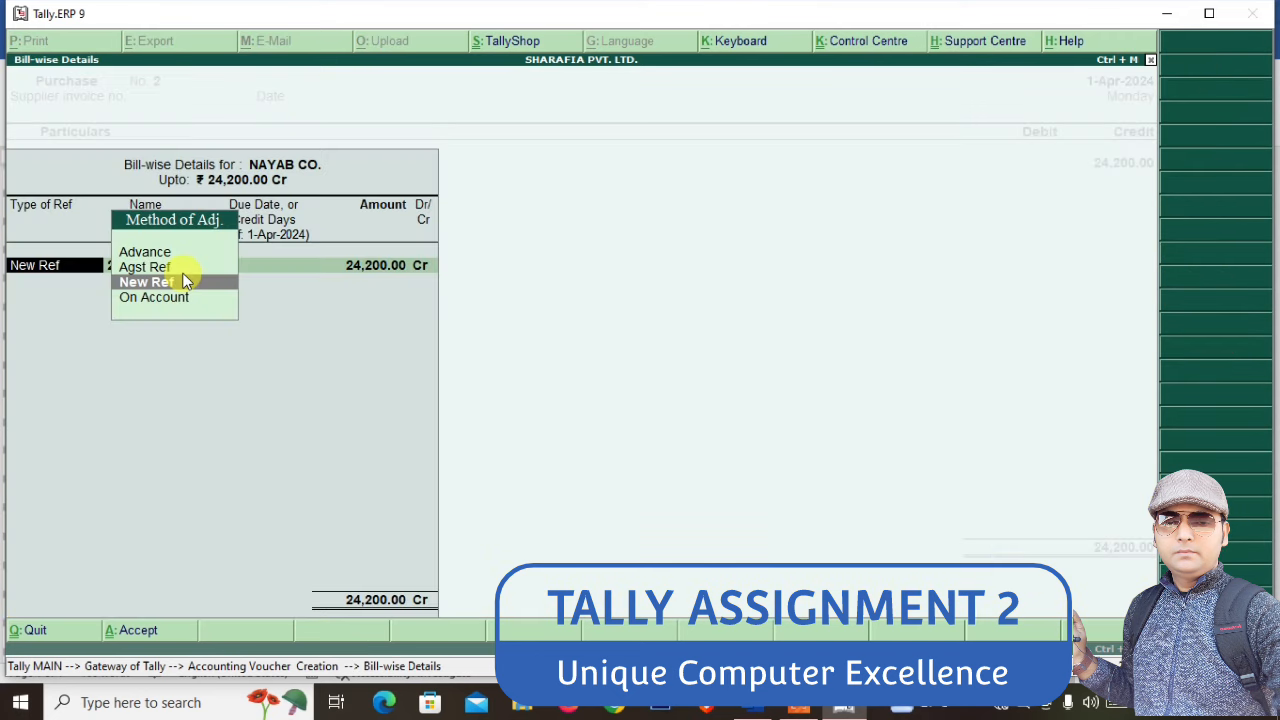
Allocate the NAYAB CO. credit of 24,200 bill-wise to a New Ref named PB/003
{"action": "key", "text": "Return"}
{"action": "type", "text": "PB/"}
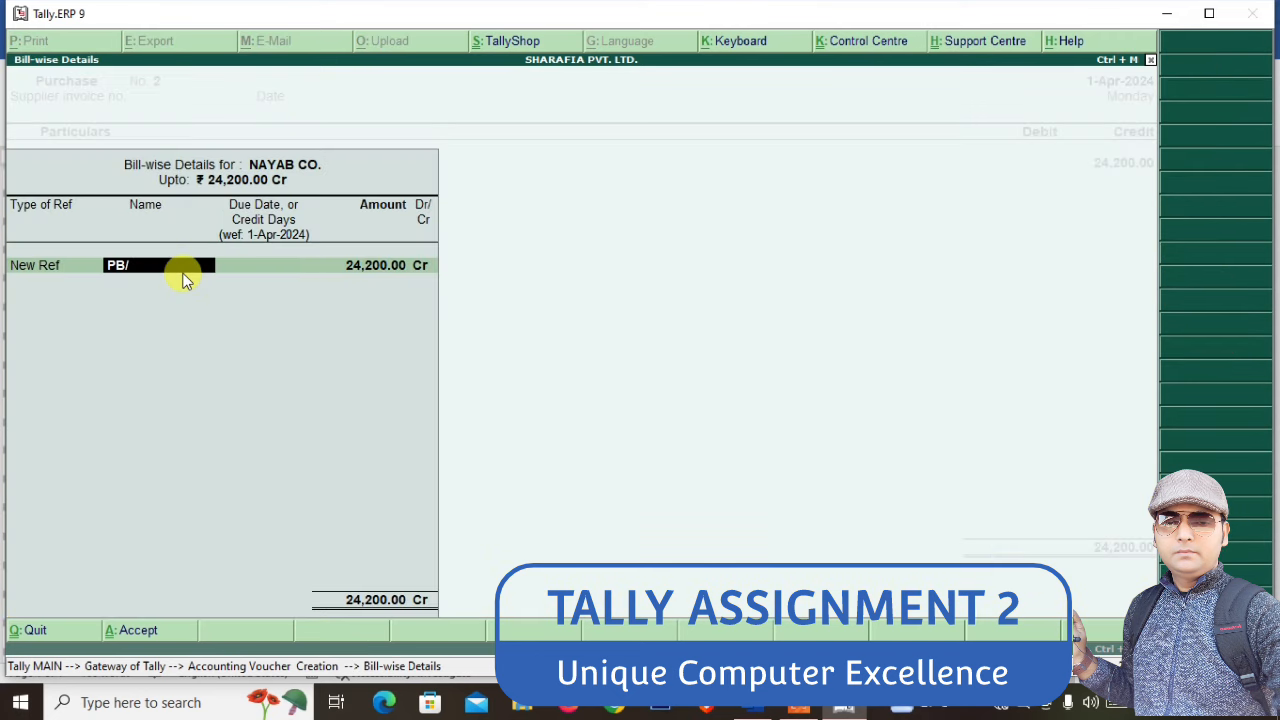
{"action": "type", "text": "003"}
{"action": "key", "text": "Return"}
{"action": "key", "text": "Return"}
{"action": "key", "text": "Return"}
{"action": "key", "text": "Return"}
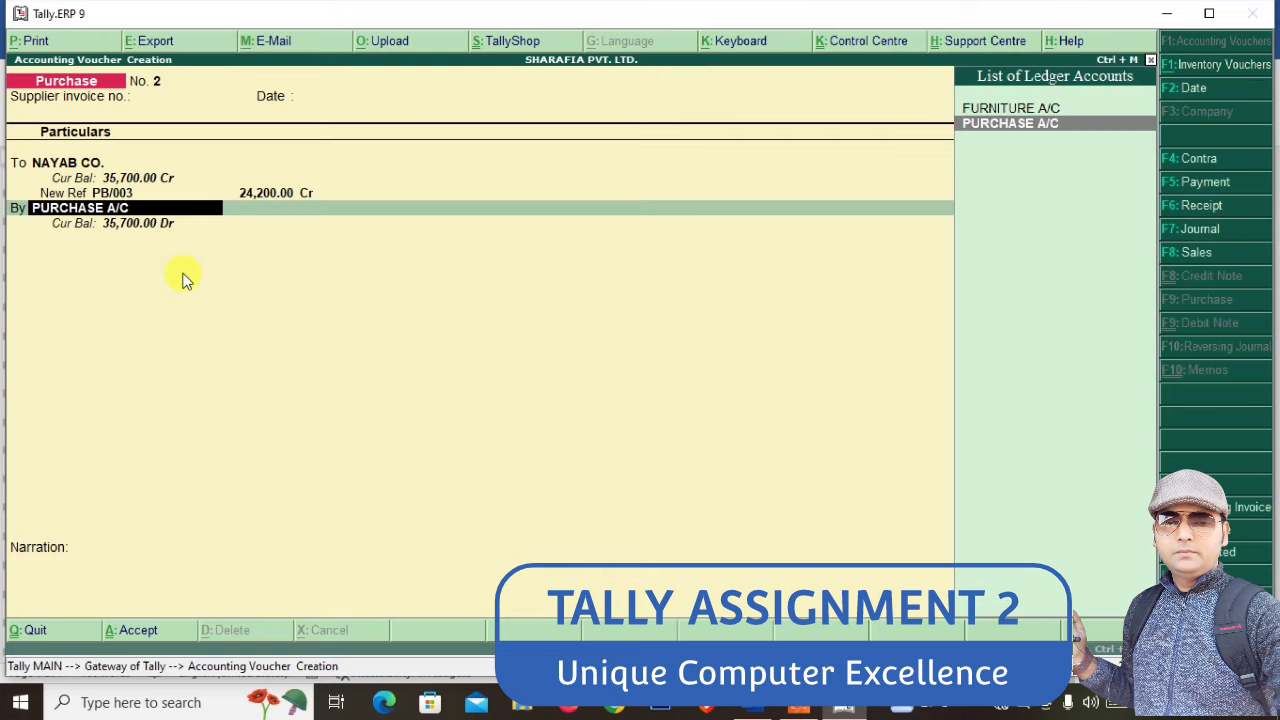
Debit PURCHASE A/C with 24,200 and save the Purchase voucher without a narration
{"action": "key", "text": "Return"}
{"action": "key", "text": "Return"}
{"action": "key", "text": "Return"}
{"action": "key", "text": "Return"}
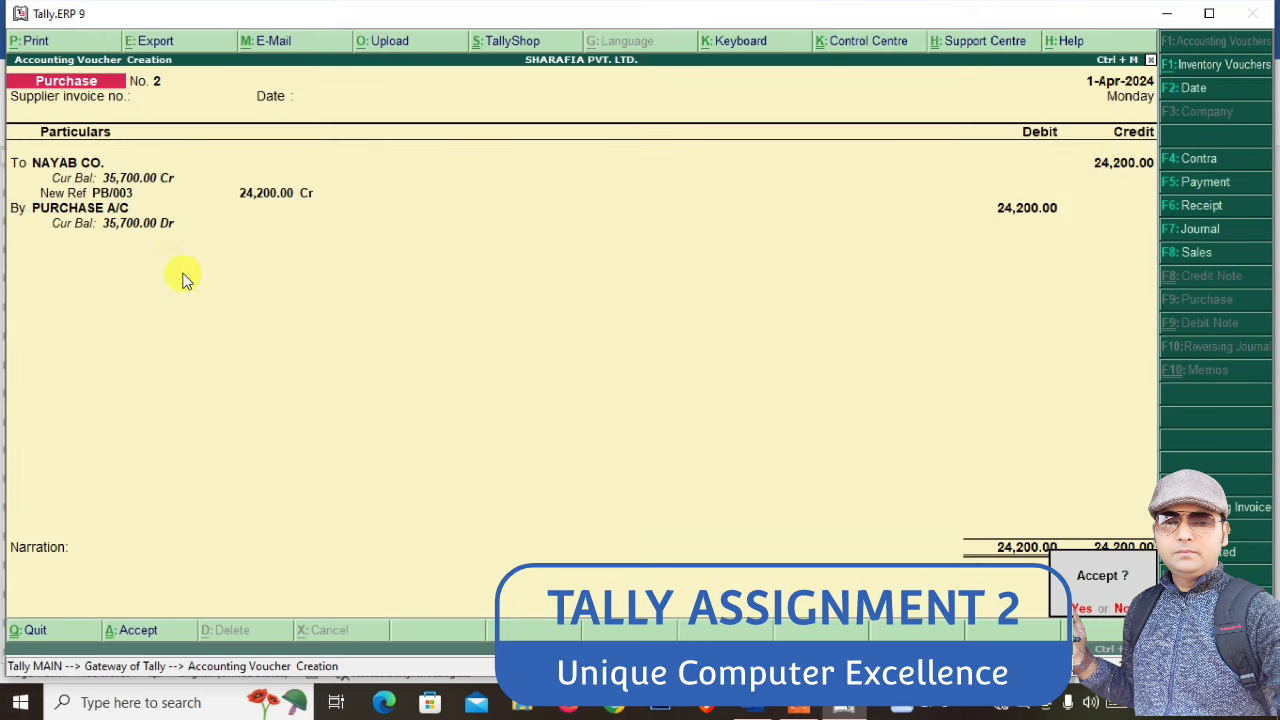
{"action": "key", "text": "Return"}
Consult the next goods purchase in the Word assignment, and in Tally's Purchase voucher 3 choose NAYAB CO. with its default supplier details
{"action": "key", "text": "alt+Tab"}
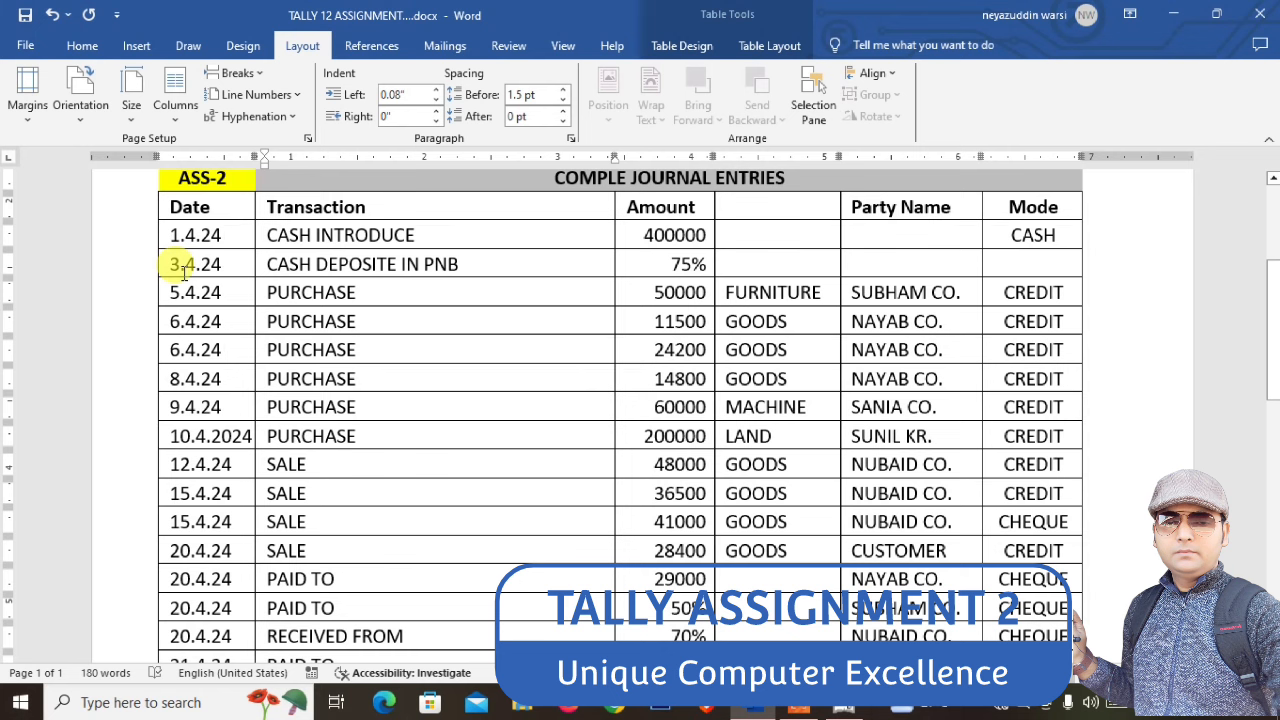
{"action": "key", "text": "alt+Tab"}
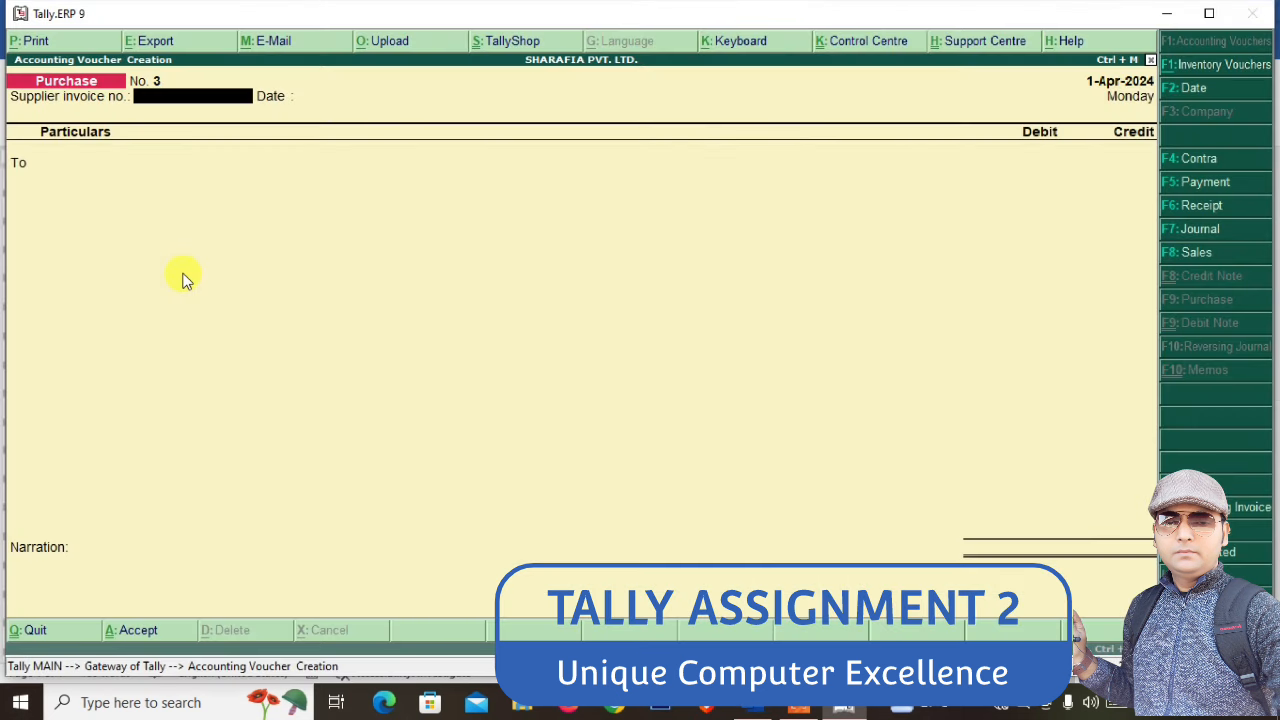
{"action": "key", "text": "Return"}
{"action": "key", "text": "Return"}
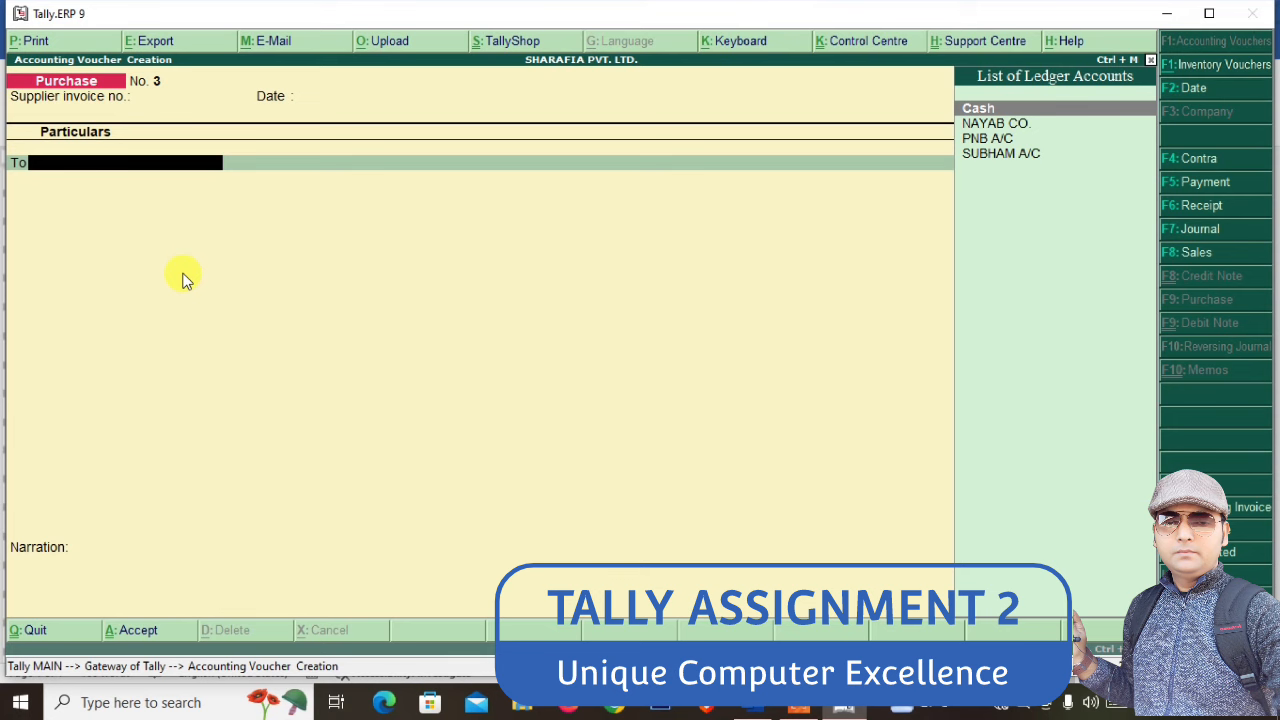
{"action": "key", "text": "Down"}
{"action": "key", "text": "Return"}
{"action": "key", "text": "Return"}
{"action": "key", "text": "Return"}
{"action": "key", "text": "Return"}
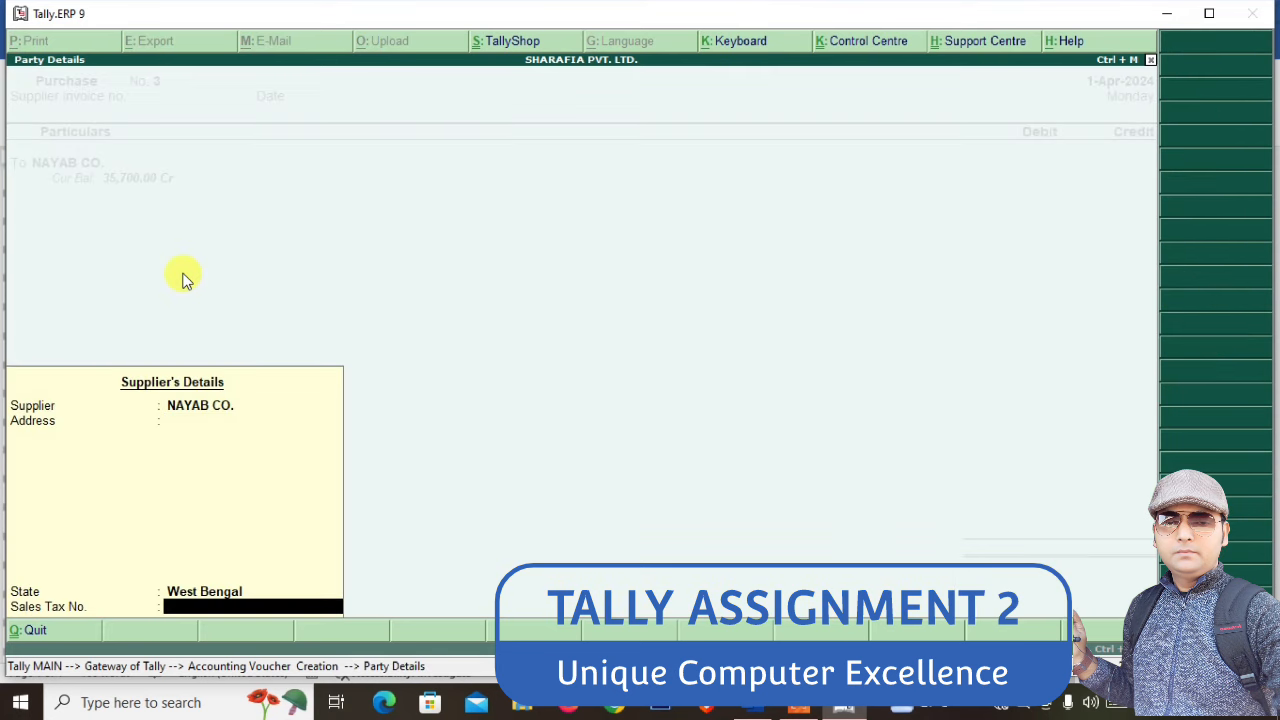
{"action": "key", "text": "Return"}
Check the 8.4.24 goods purchase amount in the Word assignment, and in Tally credit NAYAB CO. with 14,800
{"action": "key", "text": "alt+Tab"}
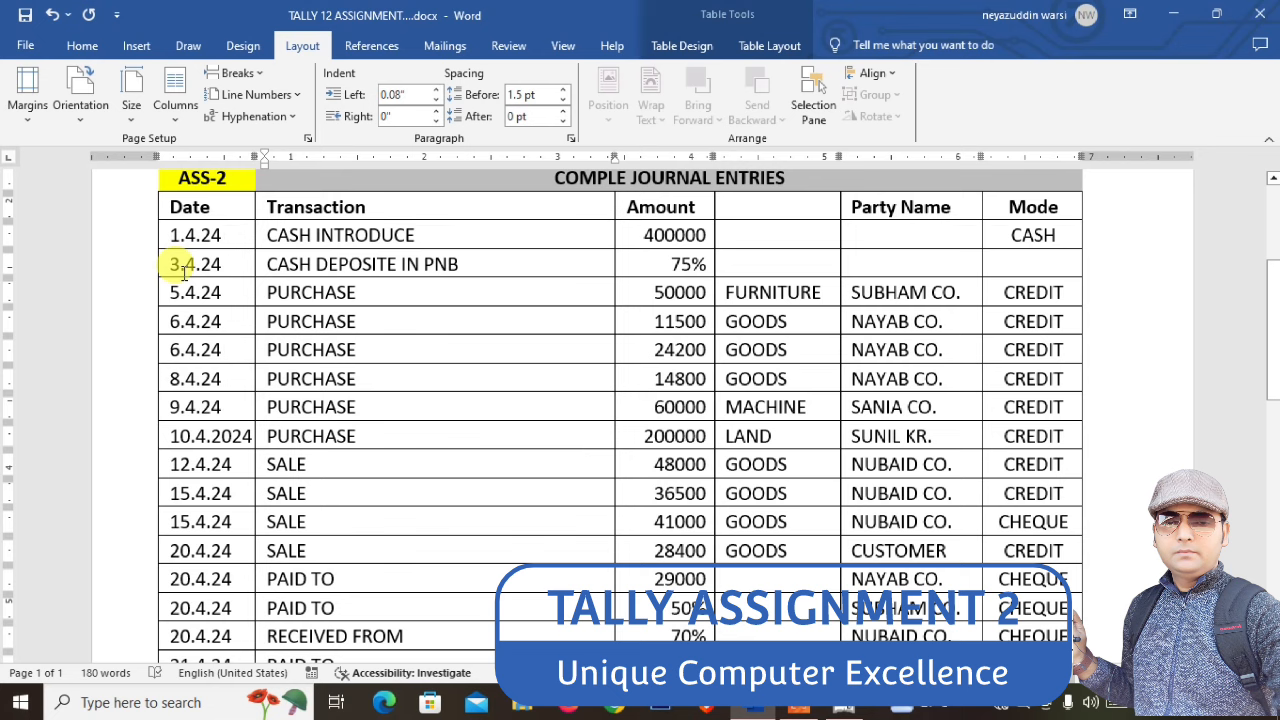
{"action": "key", "text": "alt+Tab"}
{"action": "type", "text": "14800"}
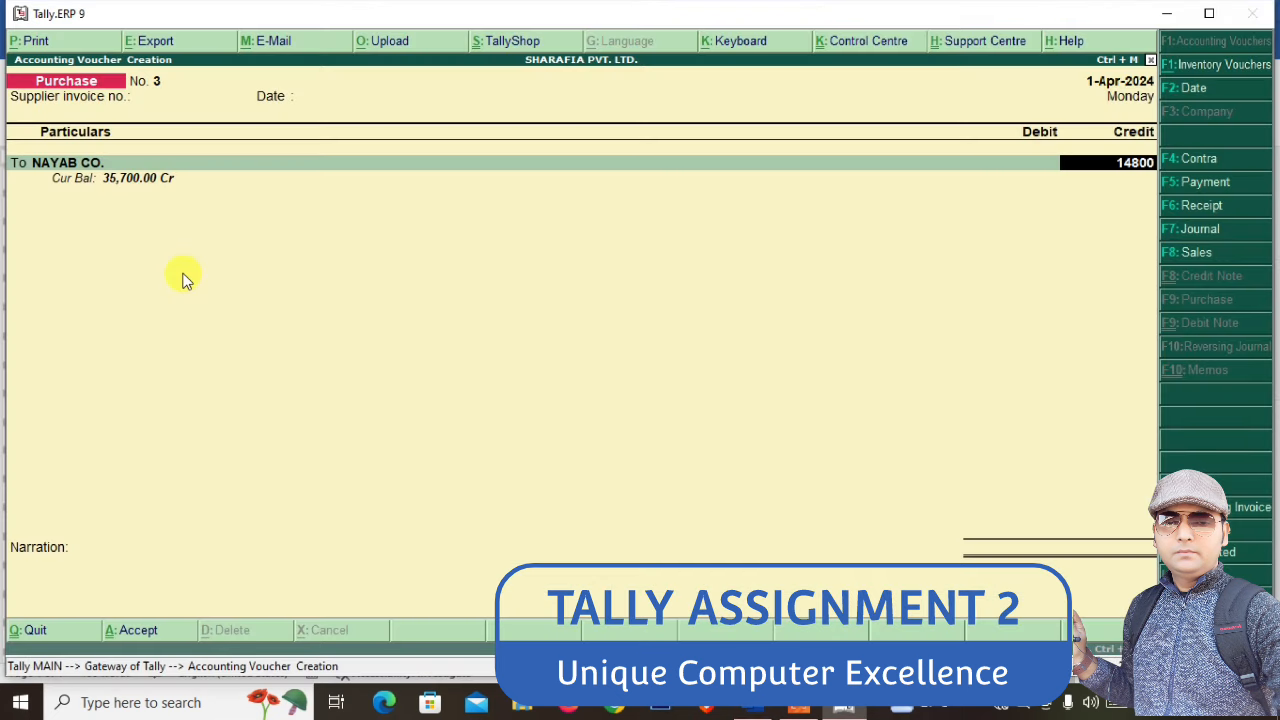
{"action": "key", "text": "Return"}
Allocate the NAYAB CO. credit of 14,800 bill-wise to a New Ref named PB/004
{"action": "key", "text": "Return"}
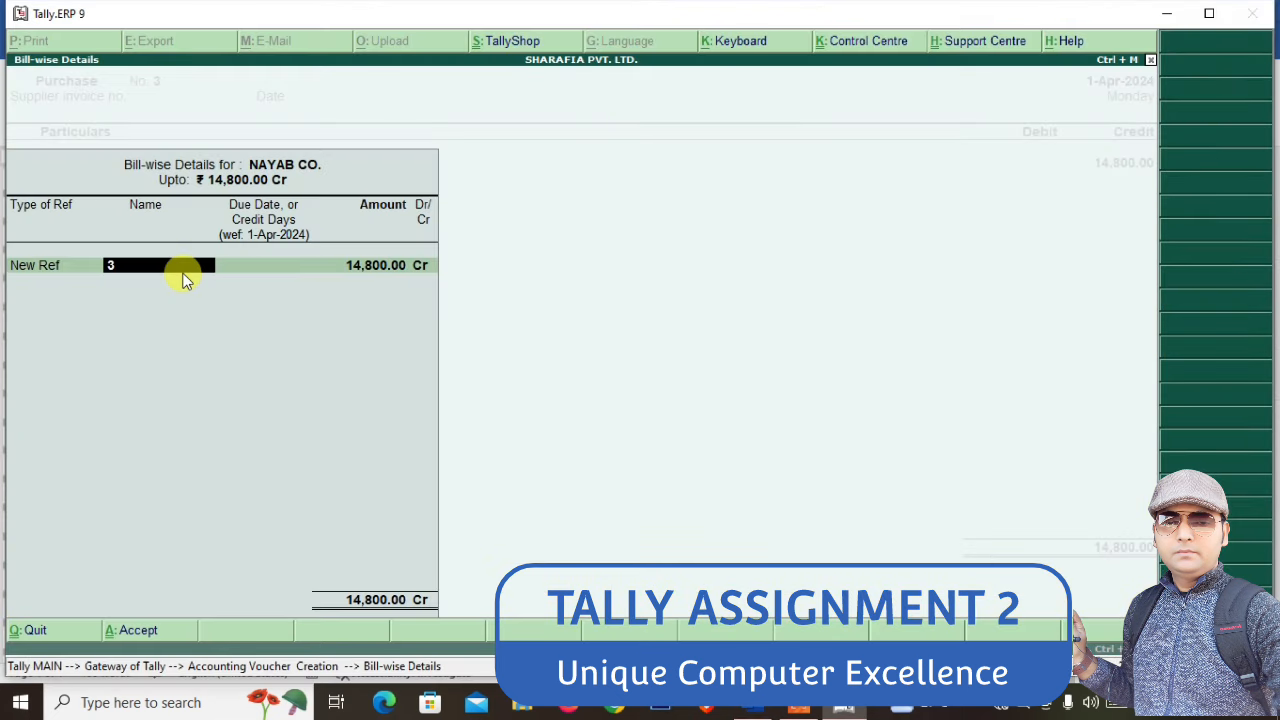
{"action": "type", "text": "PB/004"}
{"action": "key", "text": "Return"}
{"action": "key", "text": "Return"}
{"action": "key", "text": "Return"}
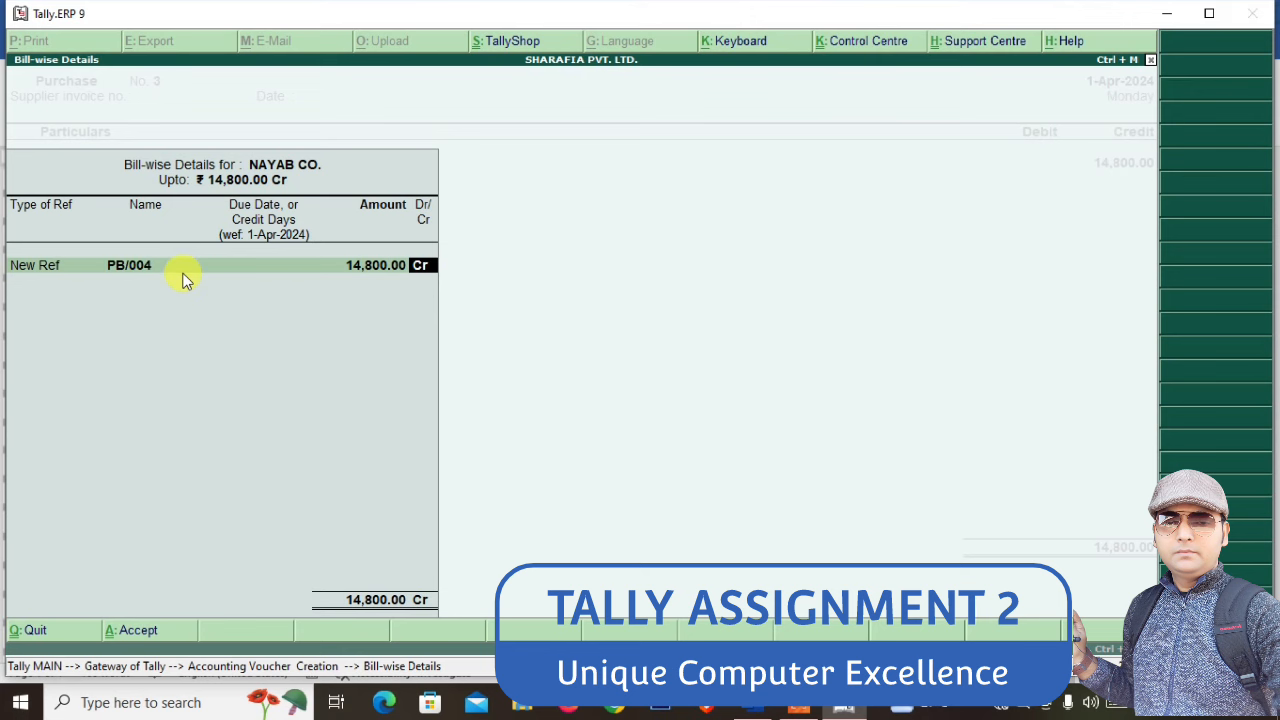
{"action": "key", "text": "Return"}
Debit PURCHASE A/C with 14,800 and save the Purchase voucher without a narration
{"action": "key", "text": "Return"}
{"action": "key", "text": "Return"}
{"action": "key", "text": "Return"}
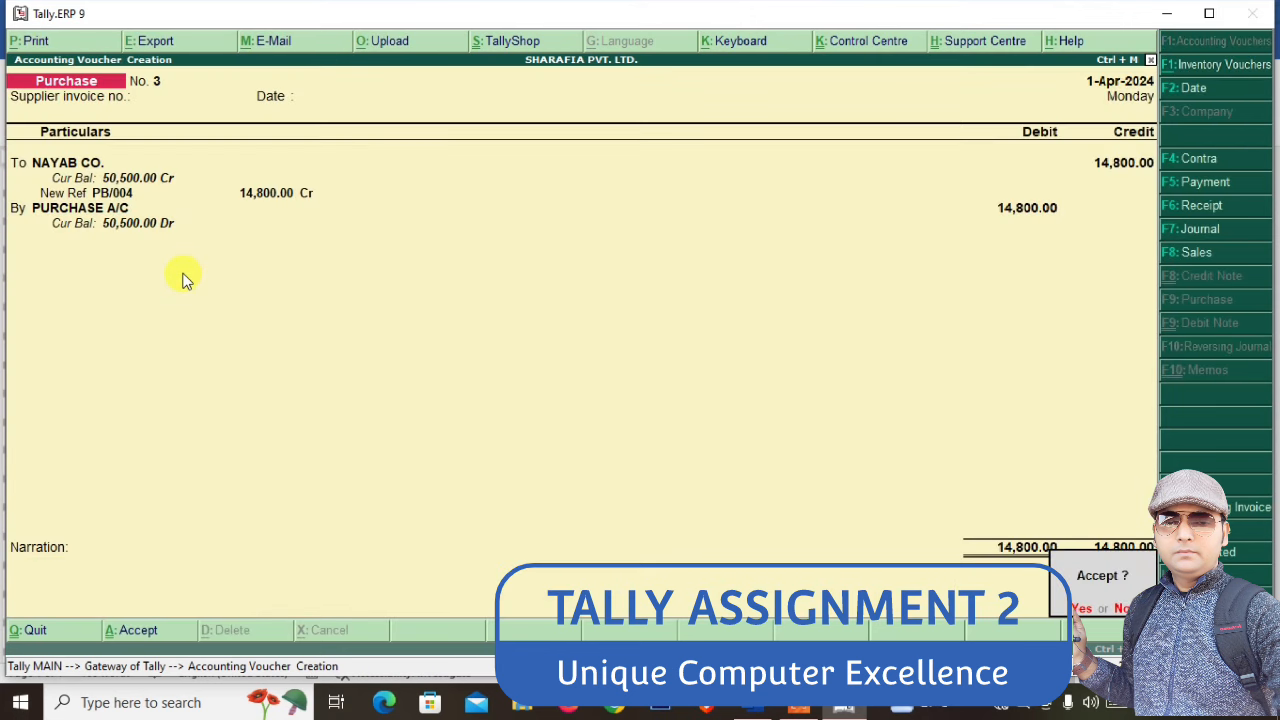
{"action": "key", "text": "Return"}
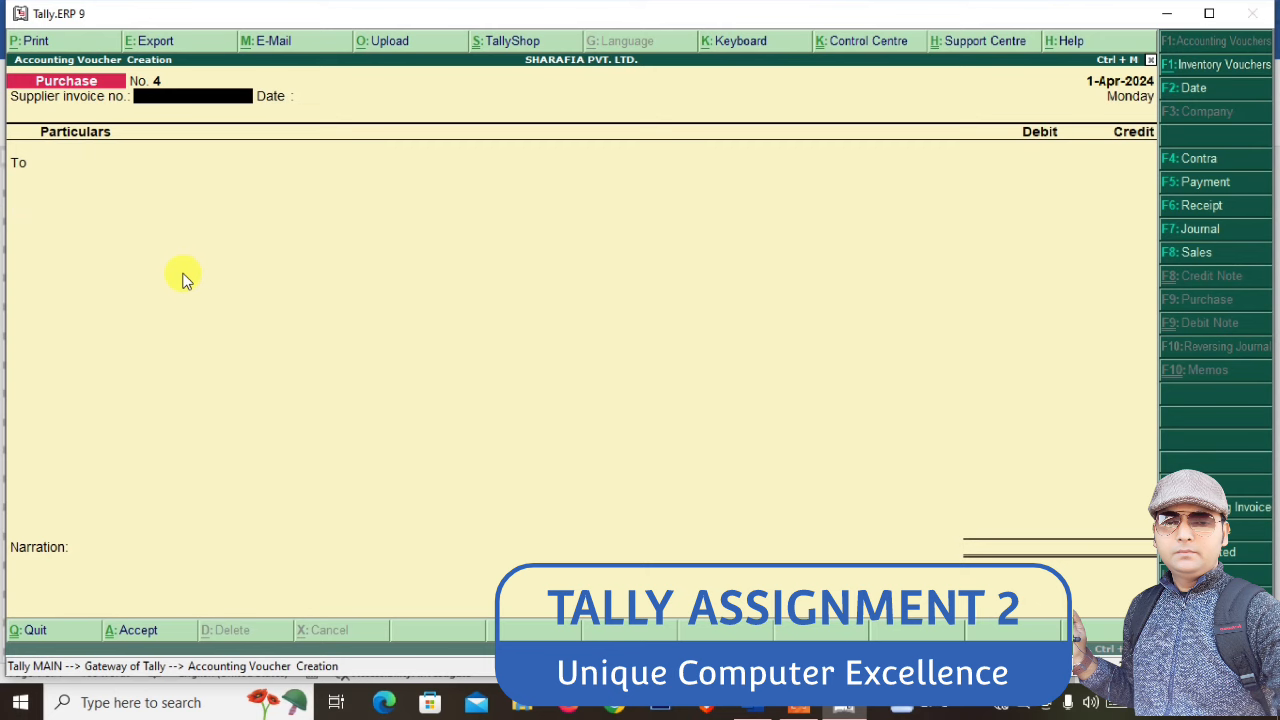
Consult the machine purchase in the Word assignment, and in Tally change the entry to a Journal voucher
{"action": "key", "text": "alt+Tab"}
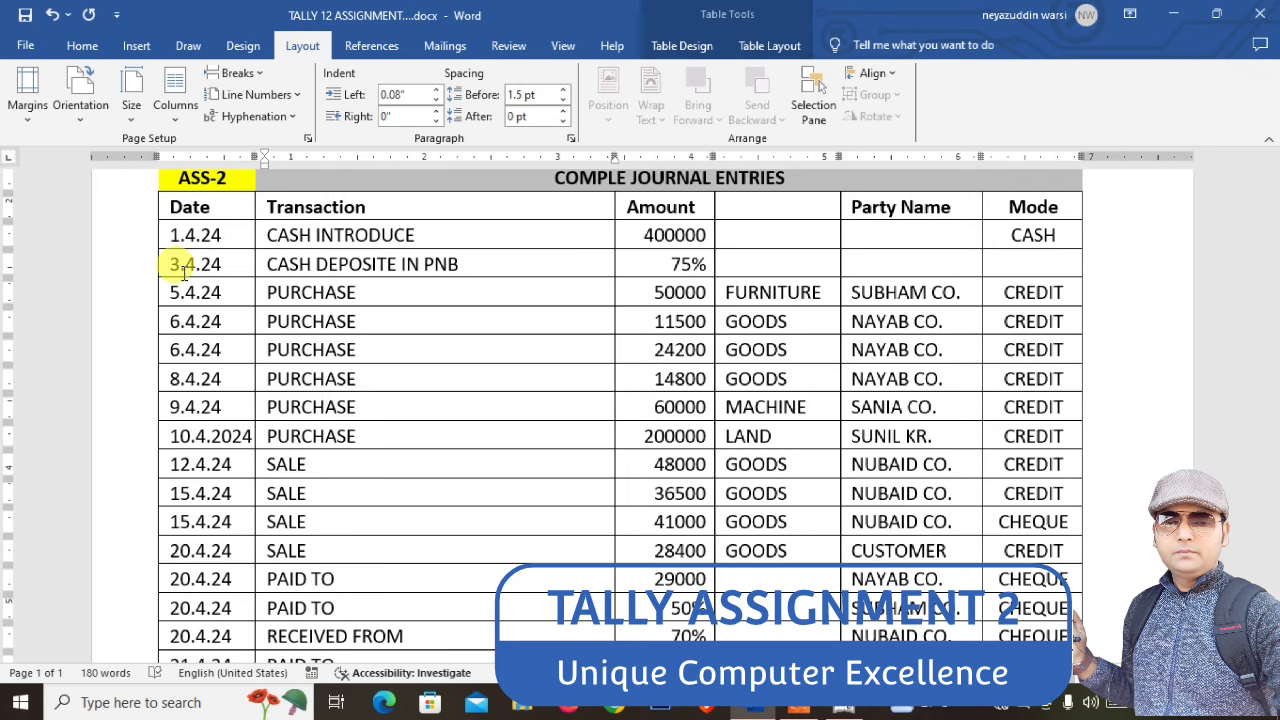
{"action": "key", "text": "alt+Tab"}
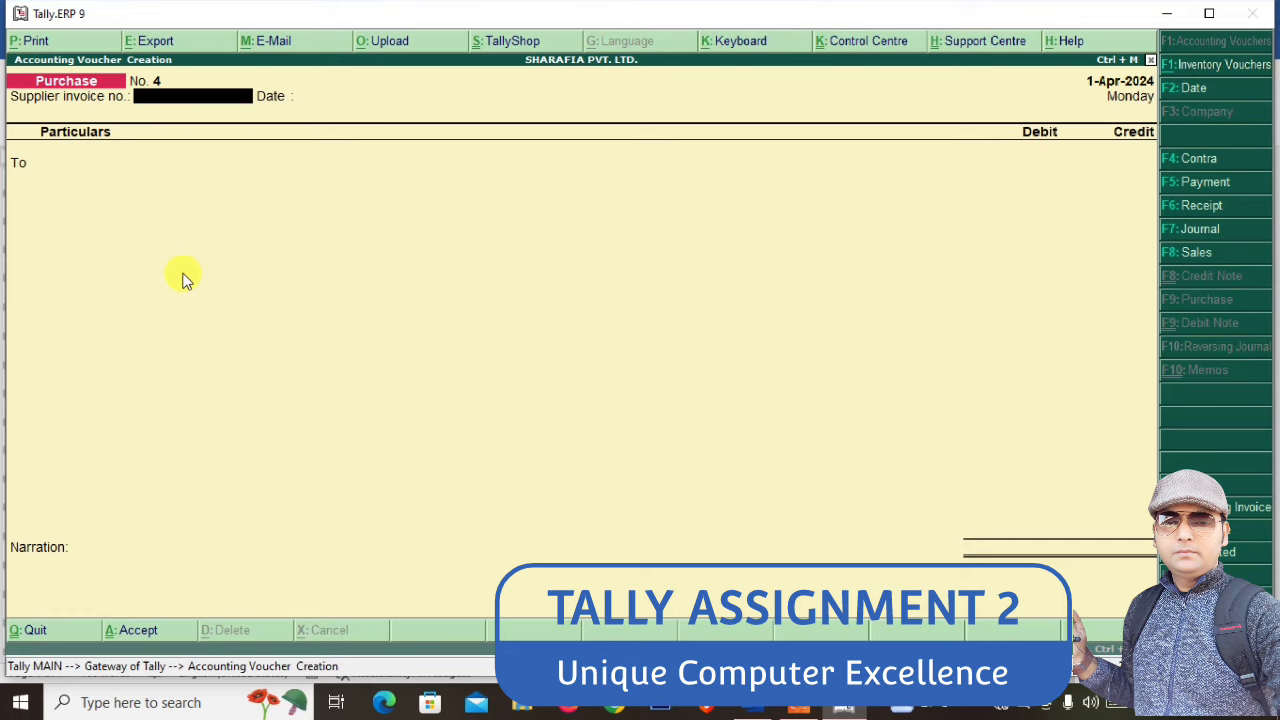
{"action": "left_click", "coordinate": [1193, 232]}
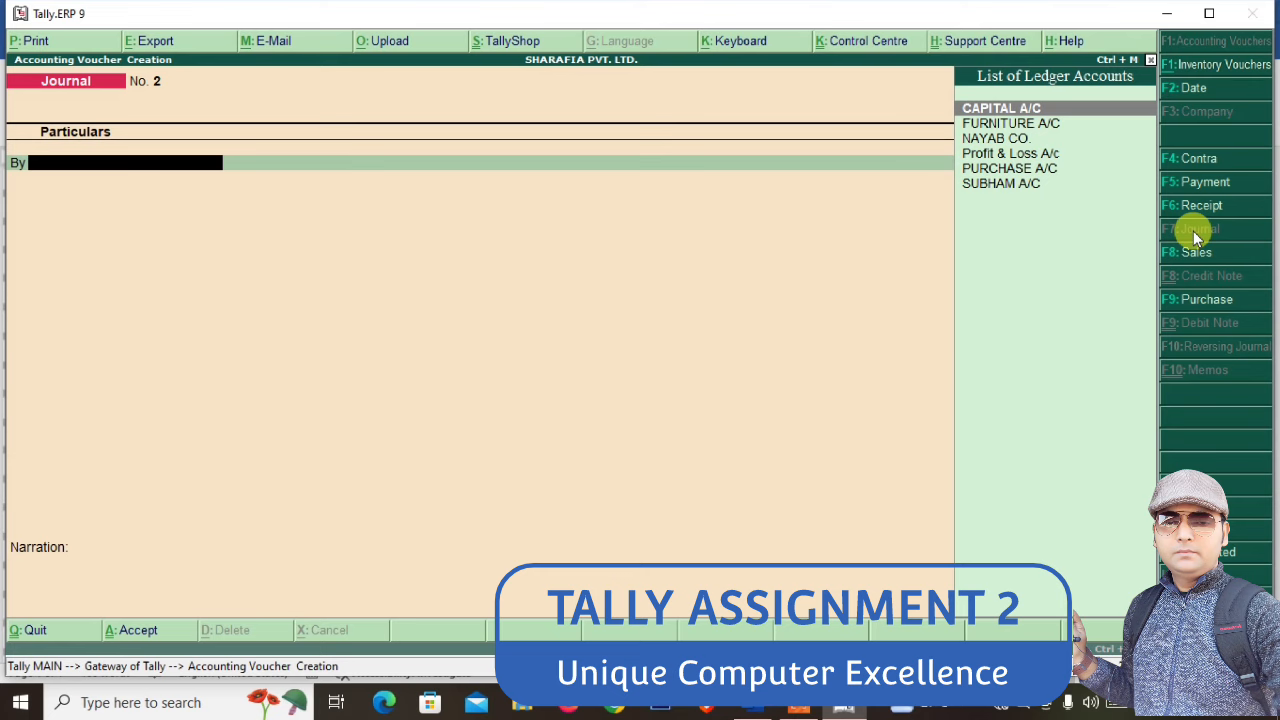
Create the ledger MACHIN under Fixed Assets for the Journal voucher's debit line, leaving its remaining details at their defaults
{"action": "key", "text": "alt+c"}
{"action": "type", "text": "MACH"}
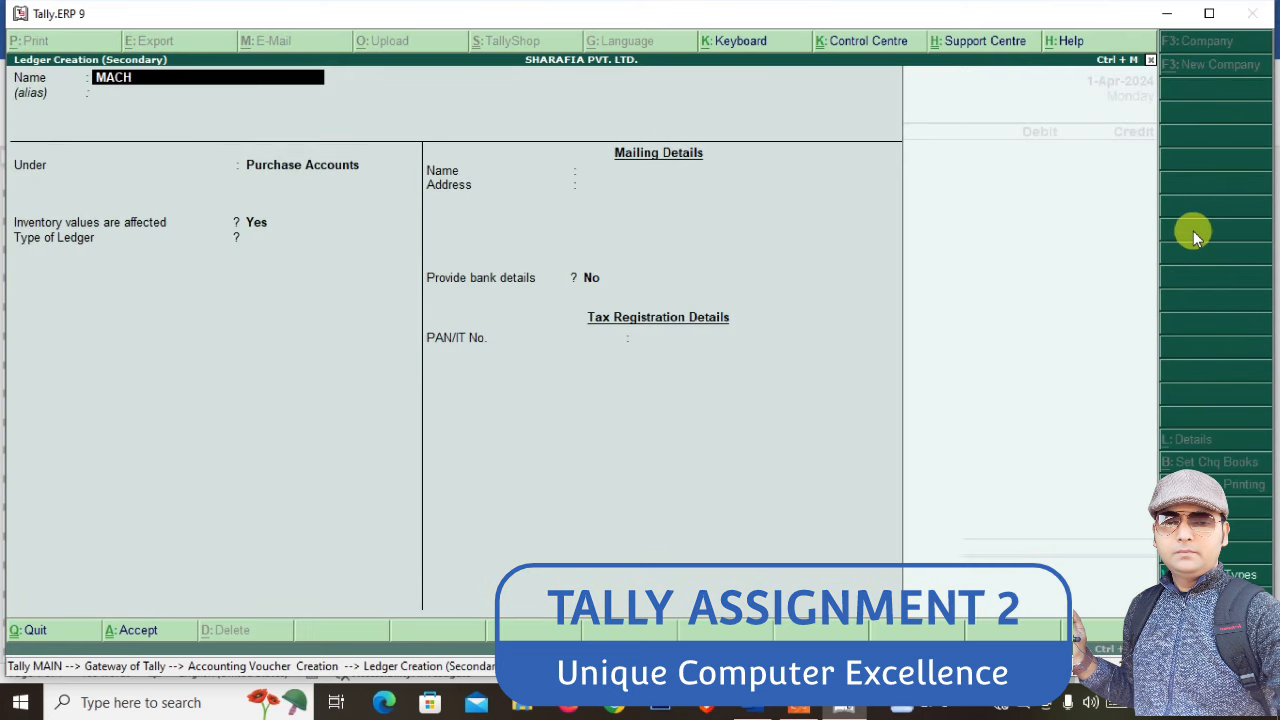
{"action": "type", "text": "IN AS"}
{"action": "key", "text": "BackSpace"}
{"action": "key", "text": "BackSpace"}
{"action": "key", "text": "BackSpace"}
{"action": "key", "text": "Return"}
{"action": "key", "text": "Return"}
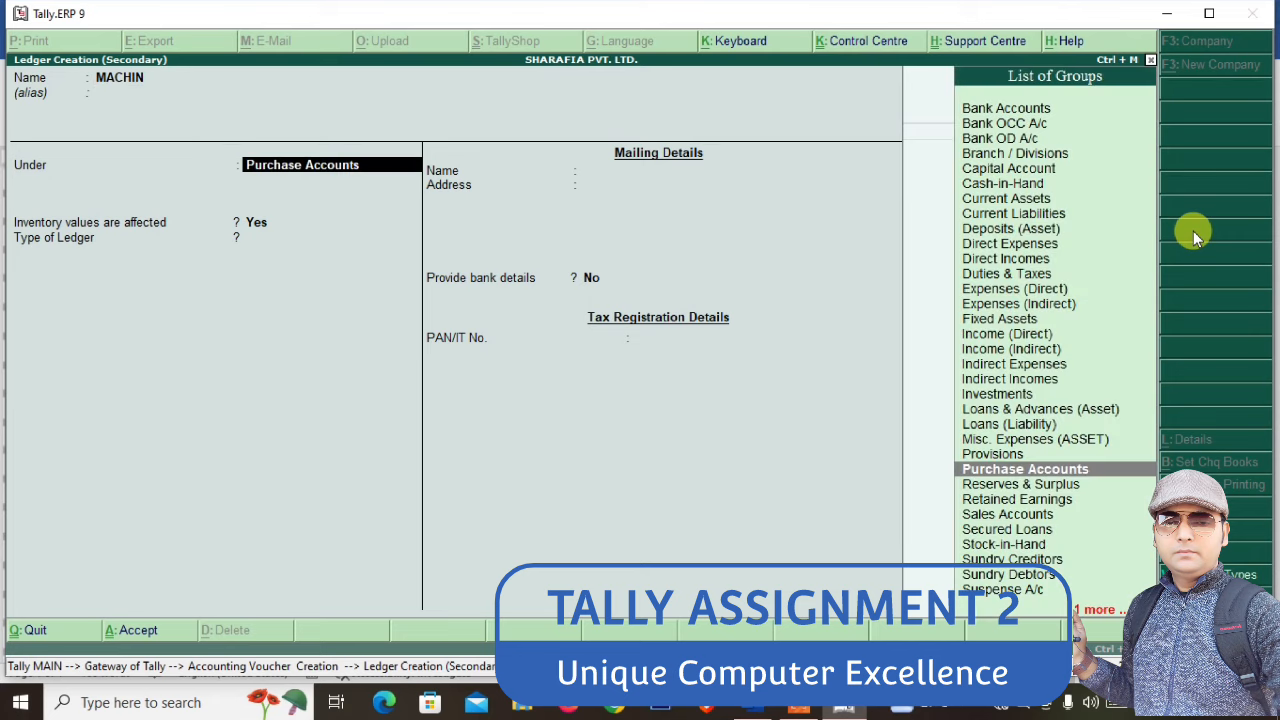
{"action": "type", "text": "FI"}
{"action": "key", "text": "Return"}
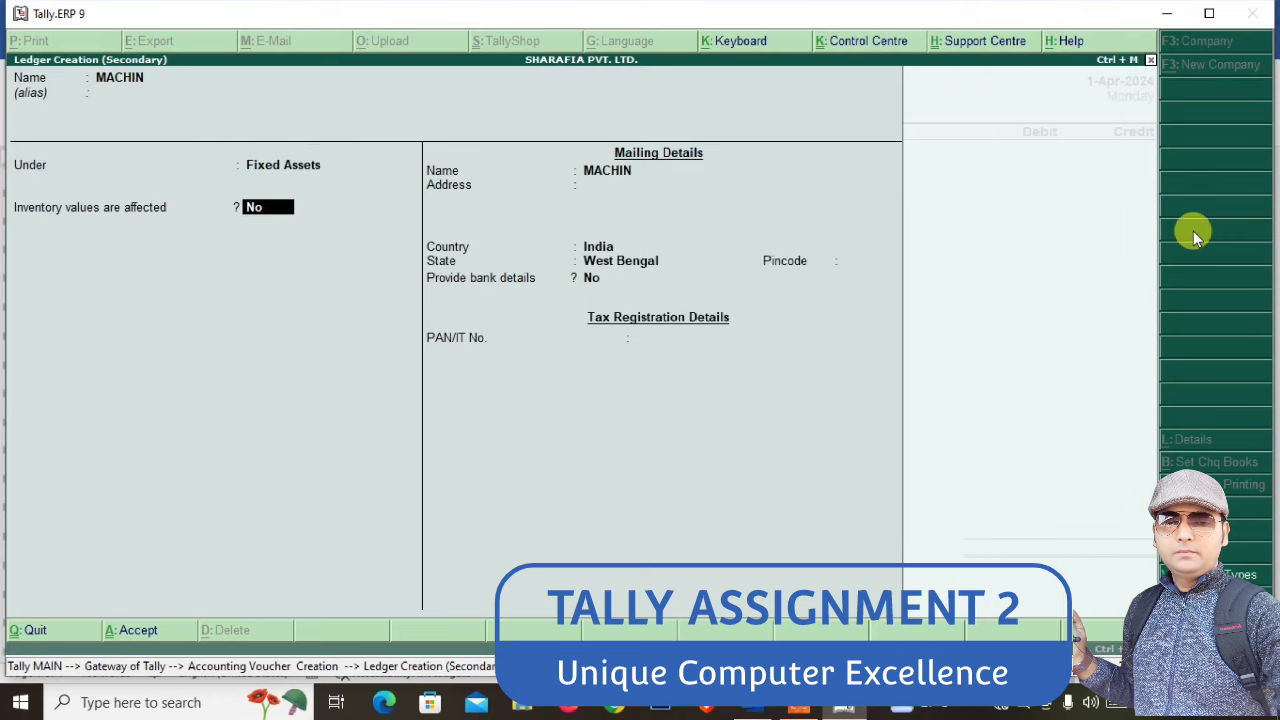
{"action": "key", "text": "ctrl+a"}
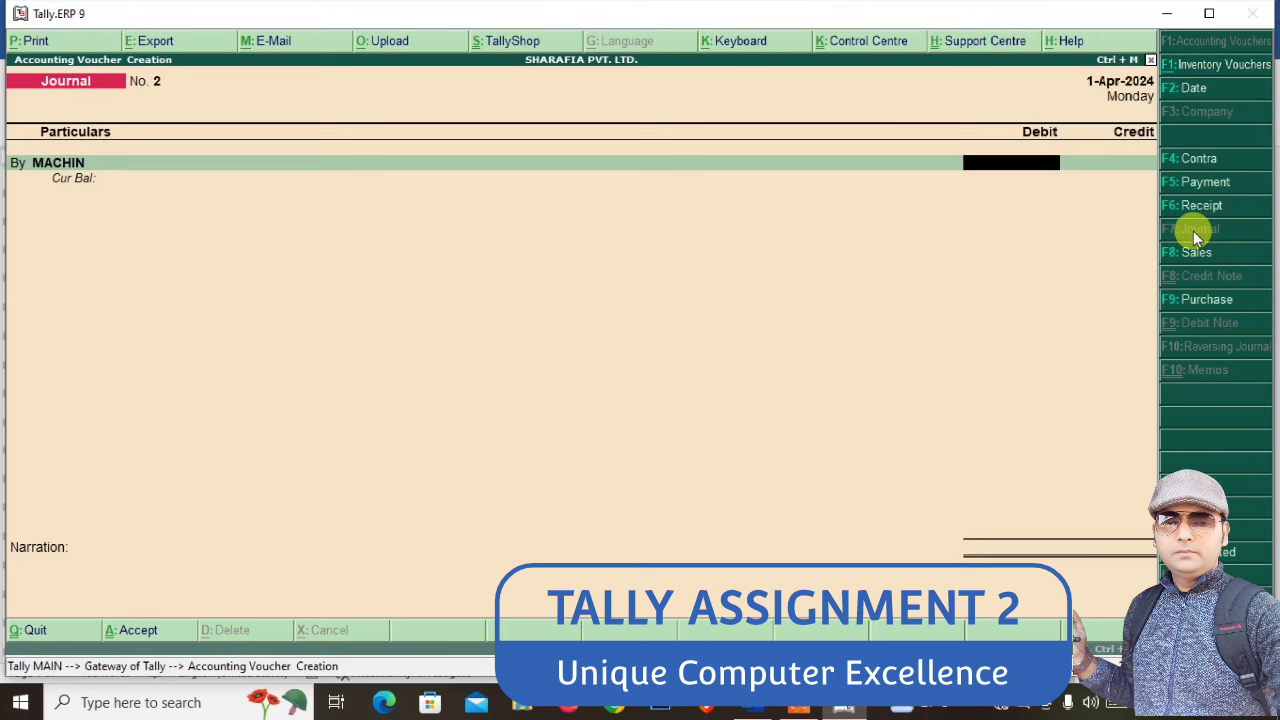
Check the machine's amount in the Word assignment, and in Tally debit MACHIN with 60,000
{"action": "key", "text": "alt+Tab"}
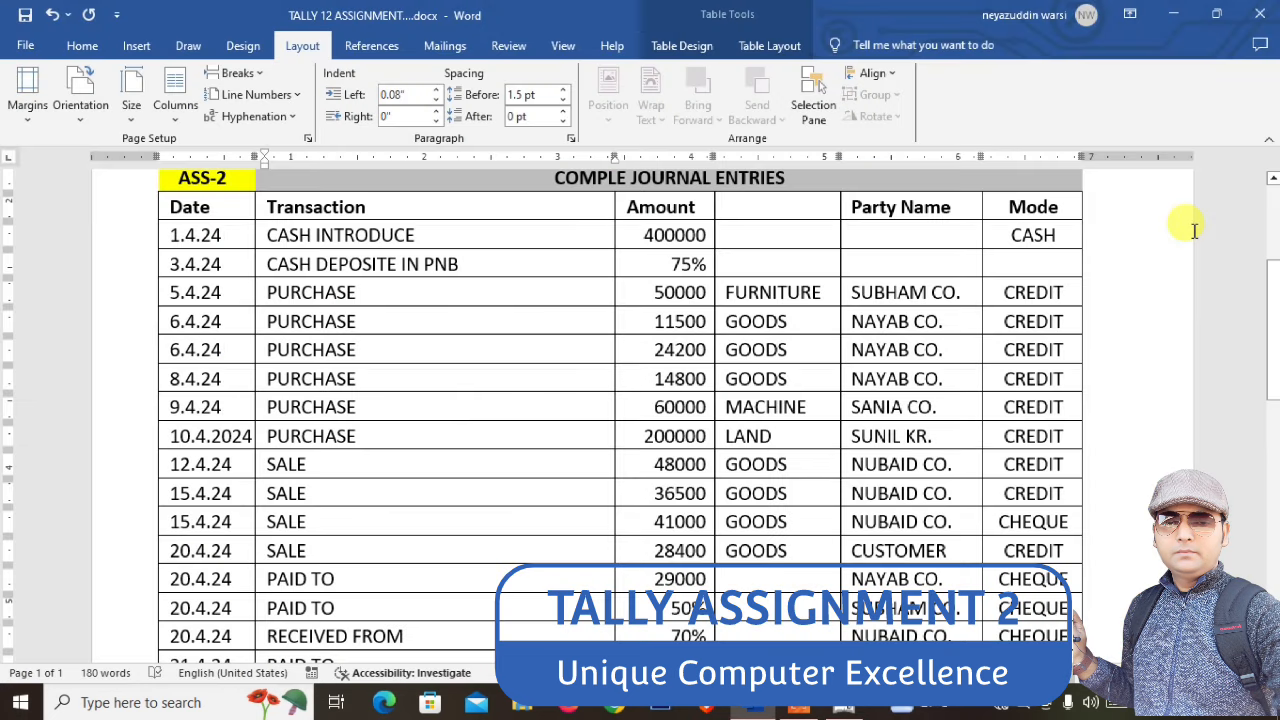
{"action": "key", "text": "alt+Tab"}
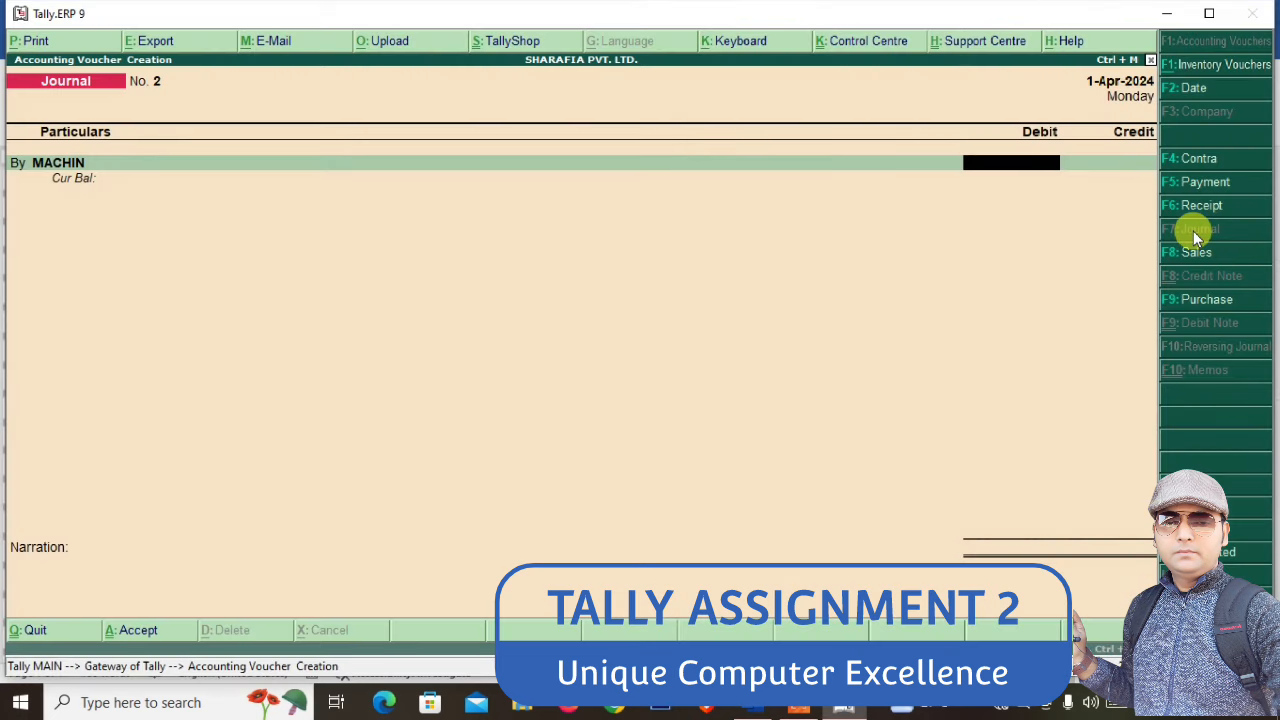
{"action": "type", "text": "60000"}
{"action": "key", "text": "Return"}
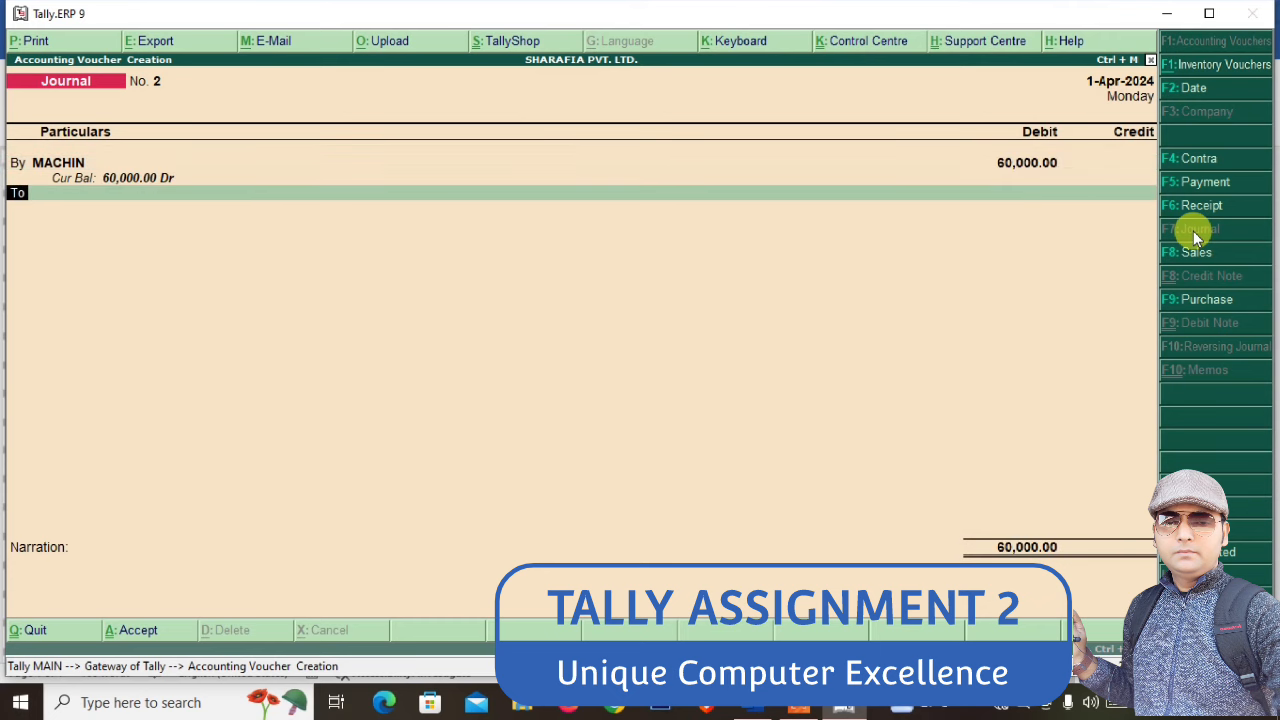
Create the ledger SANIA A/C under Sundry Creditors for the Journal voucher's credit line, leaving its remaining details at their defaults
{"action": "key", "text": "Return"}
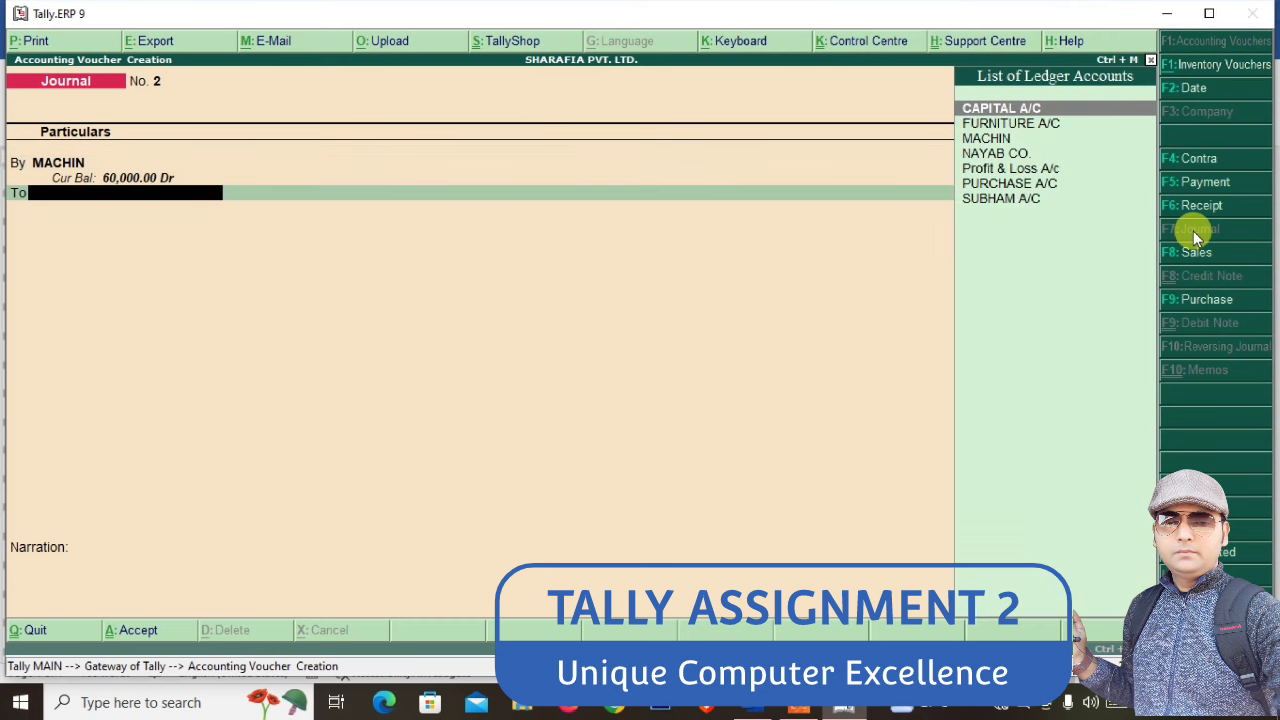
{"action": "key", "text": "alt+c"}
{"action": "type", "text": "SANI"}
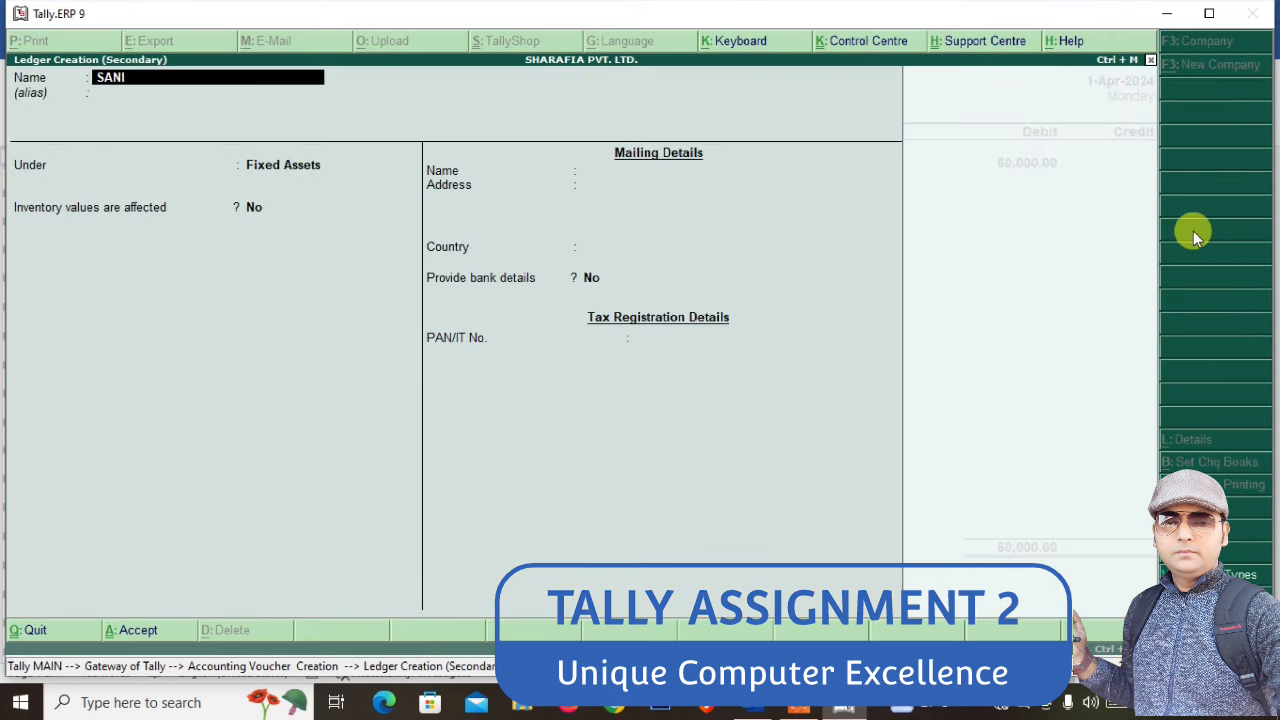
{"action": "type", "text": "A A/C"}
{"action": "key", "text": "Return"}
{"action": "type", "text": "SUN"}
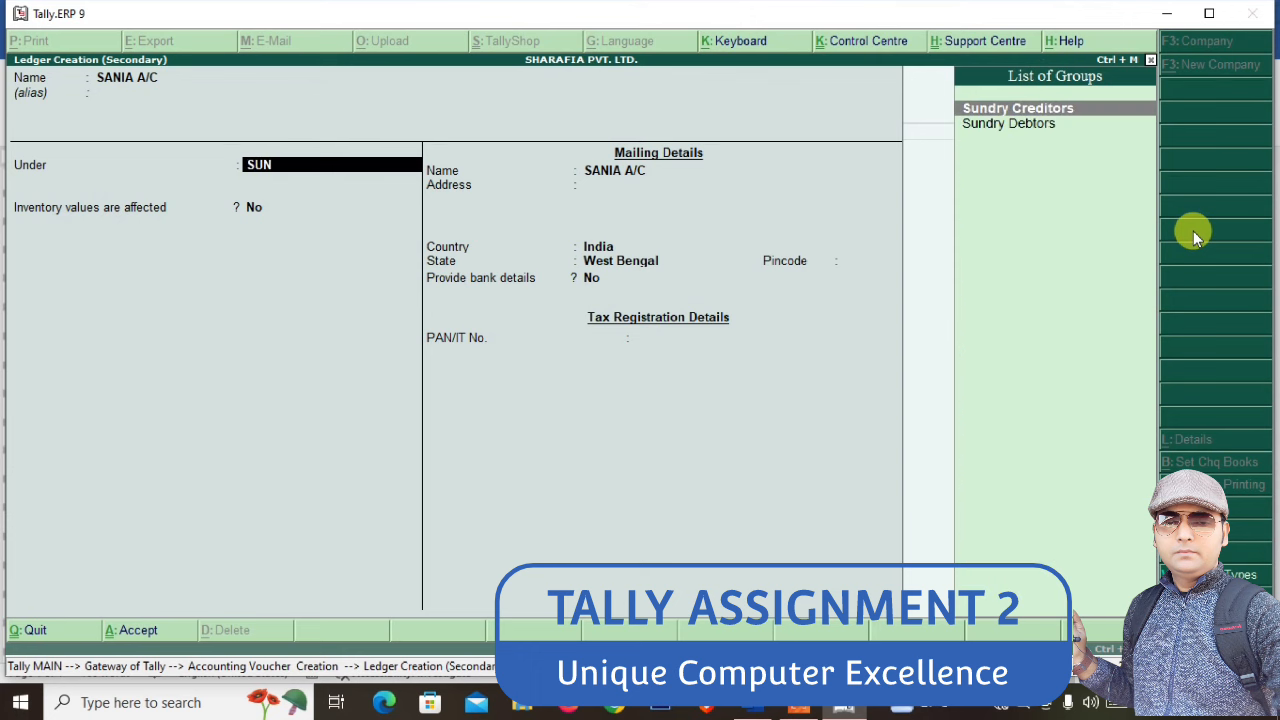
{"action": "key", "text": "Return"}
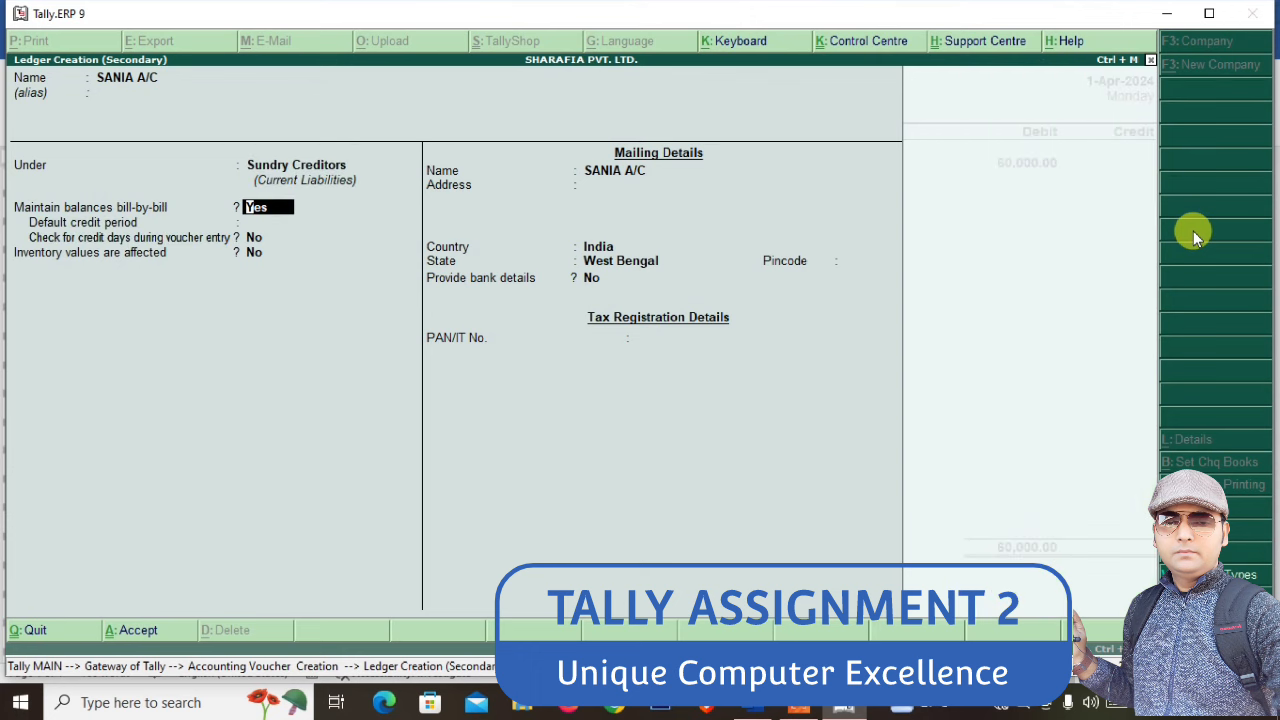
{"action": "key", "text": "ctrl+a"}
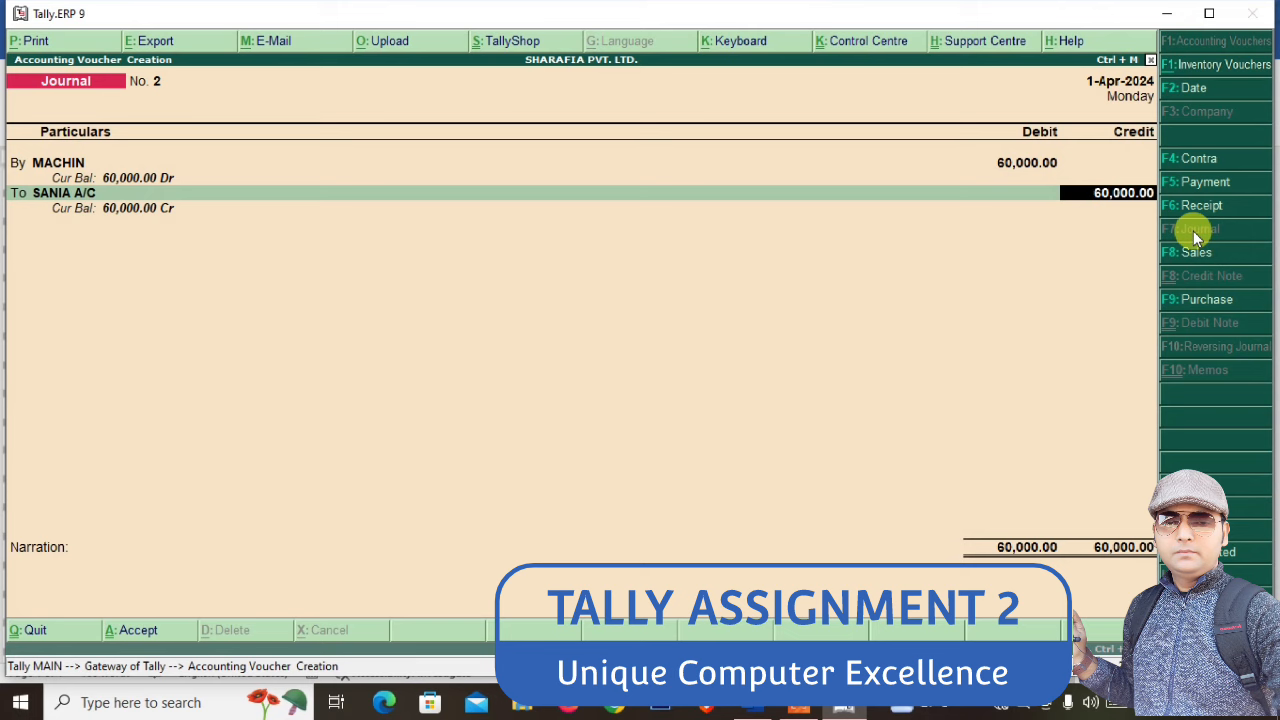
Save the Journal voucher crediting SANIA A/C with 60,000, then consult the land purchase in the Word assignment and return to Tally
{"action": "key", "text": "ctrl+a"}
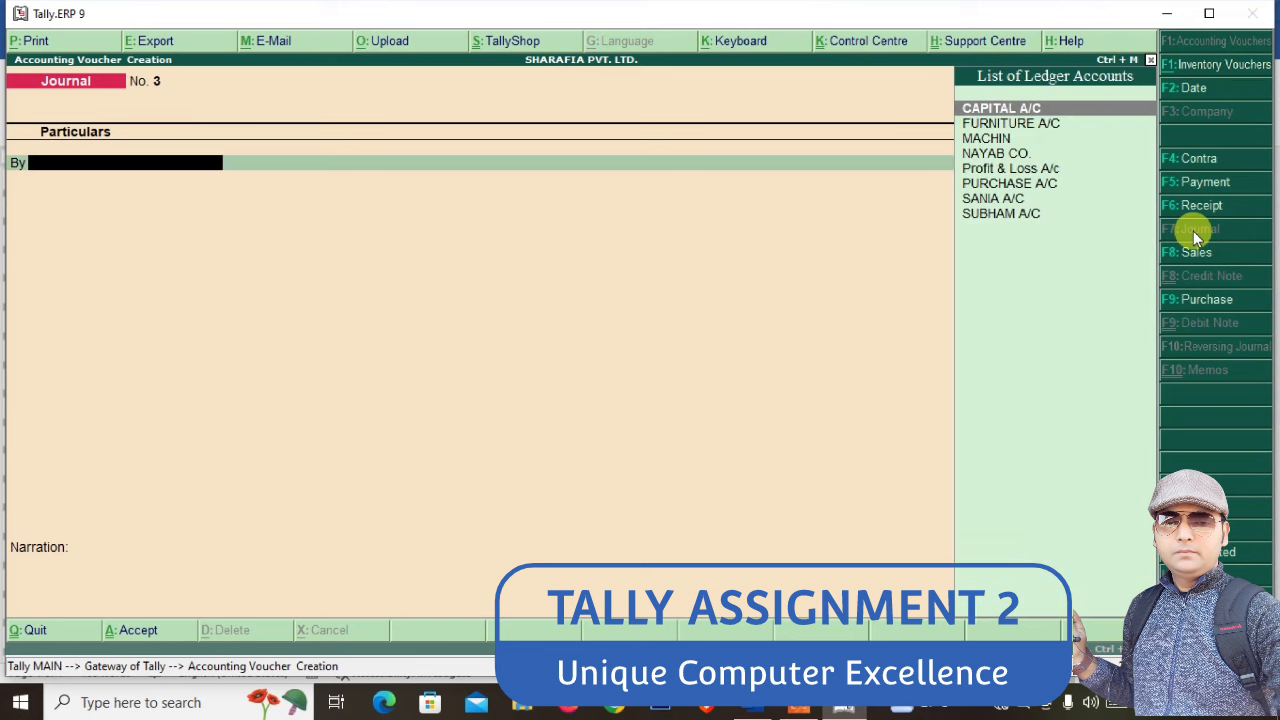
{"action": "key", "text": "alt+Tab"}
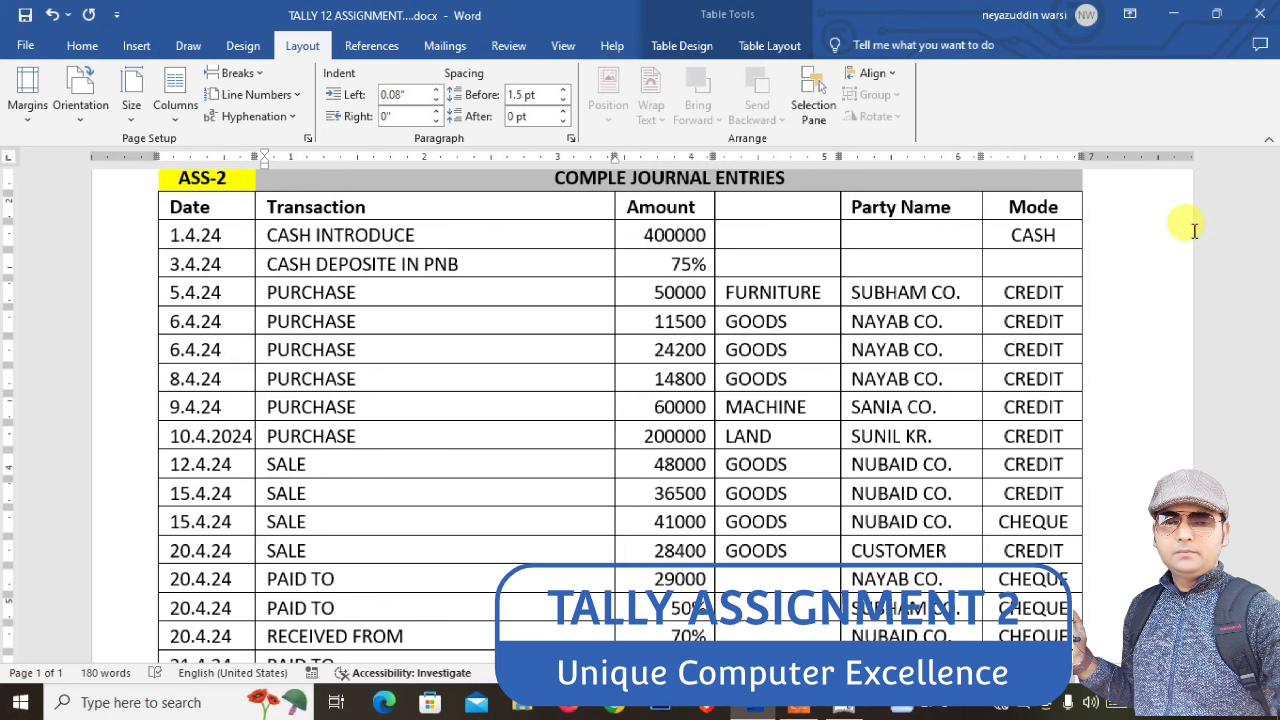
{"action": "key", "text": "alt+Tab"}
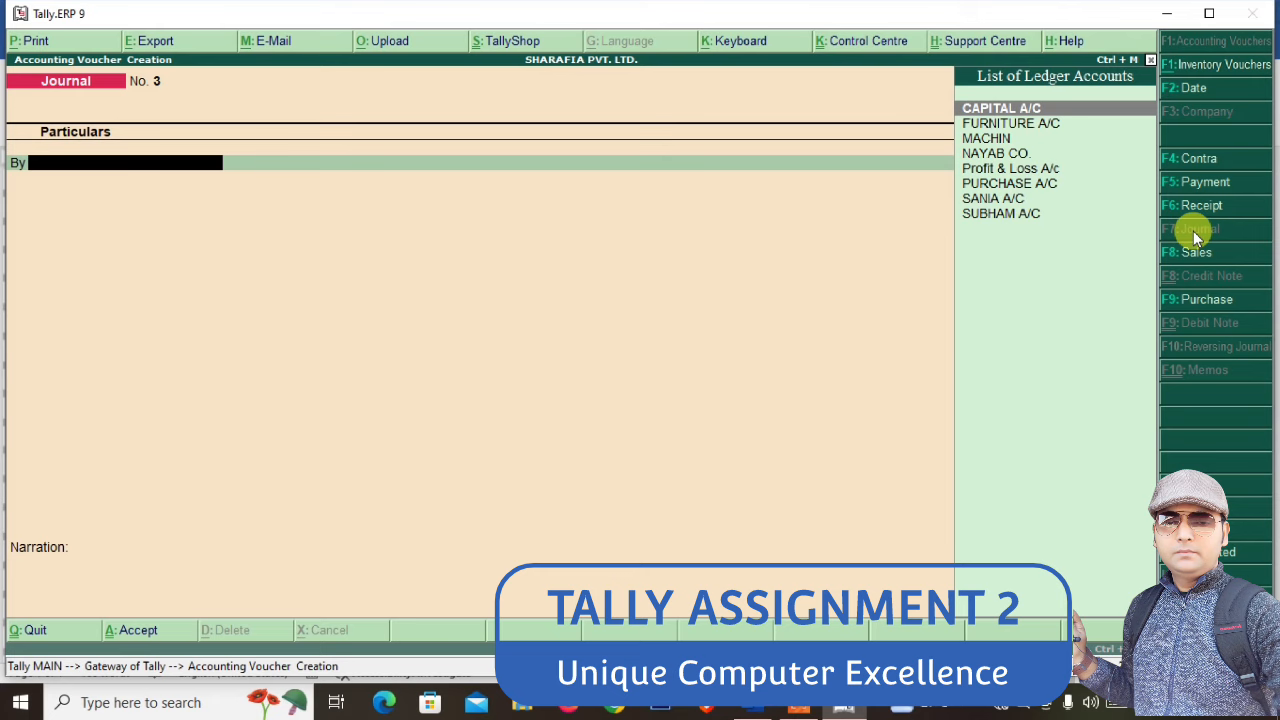
Create the ledger LAND A/C under Fixed Assets for the Journal voucher's debit line, leaving its remaining details at their defaults
{"action": "type", "text": "LA"}
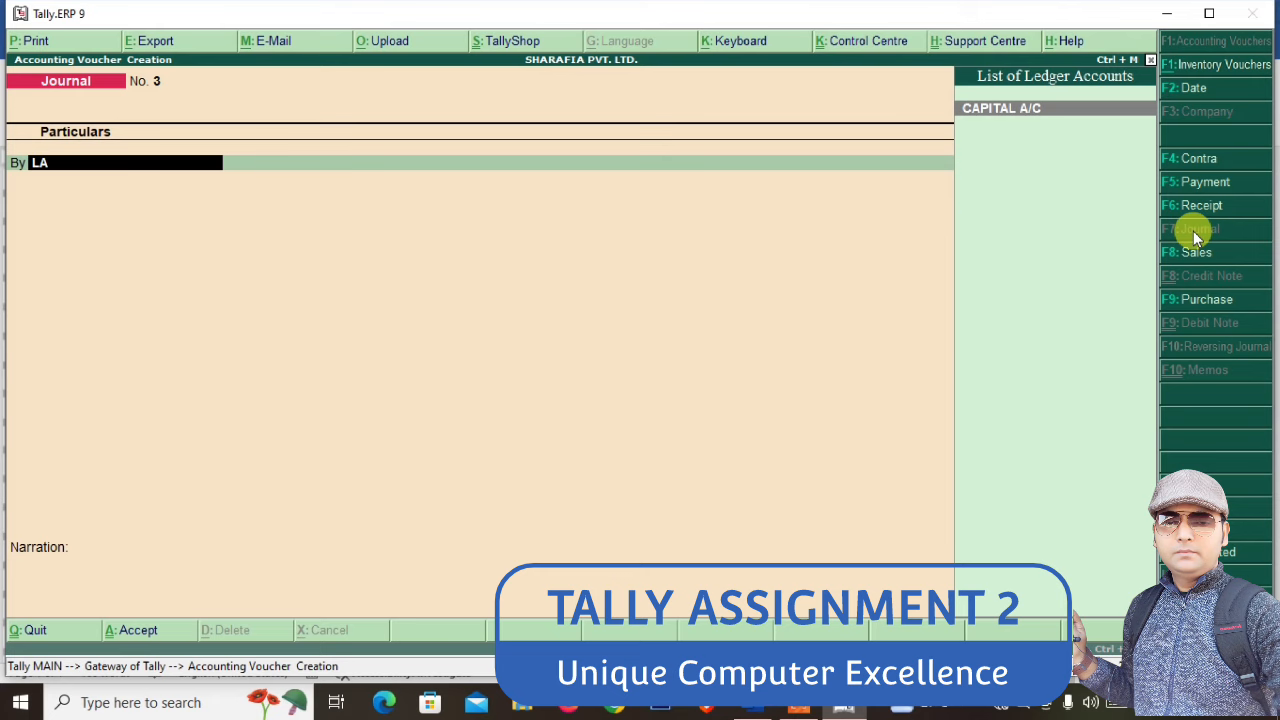
{"action": "key", "text": "alt+c"}
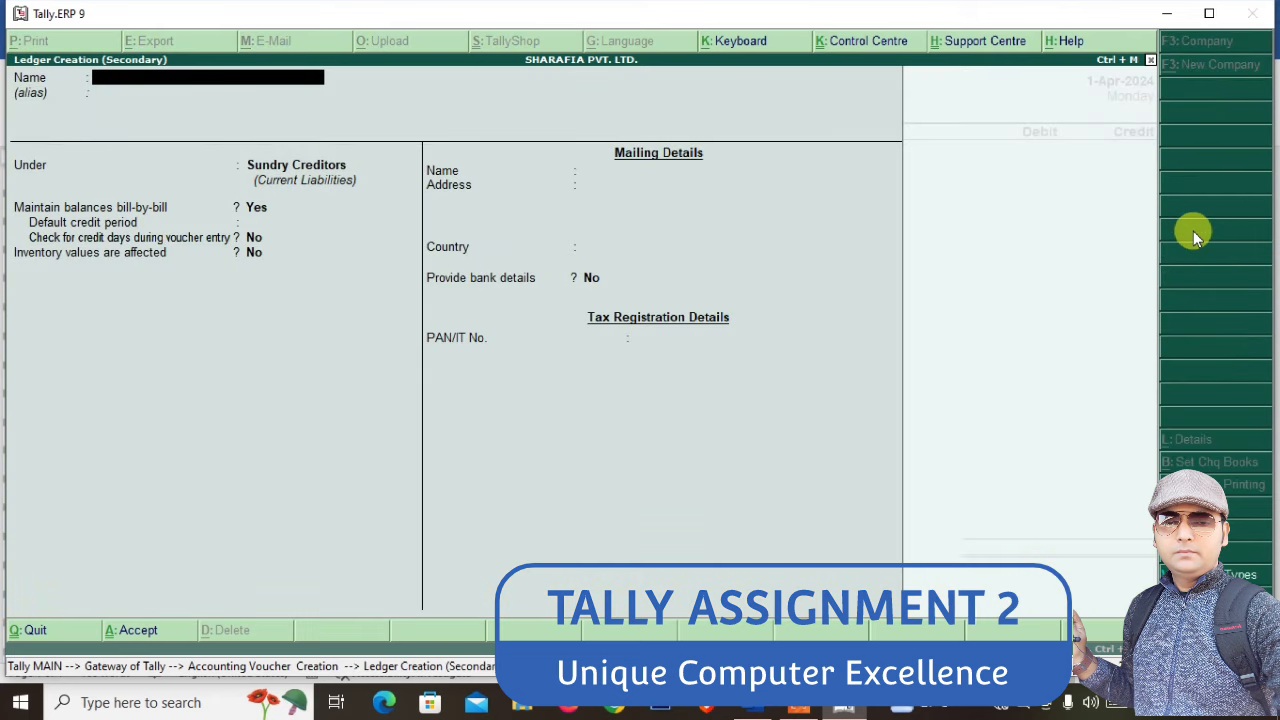
{"action": "type", "text": "LAND A/C"}
{"action": "key", "text": "Return"}
{"action": "key", "text": "Return"}
{"action": "type", "text": "Fi"}
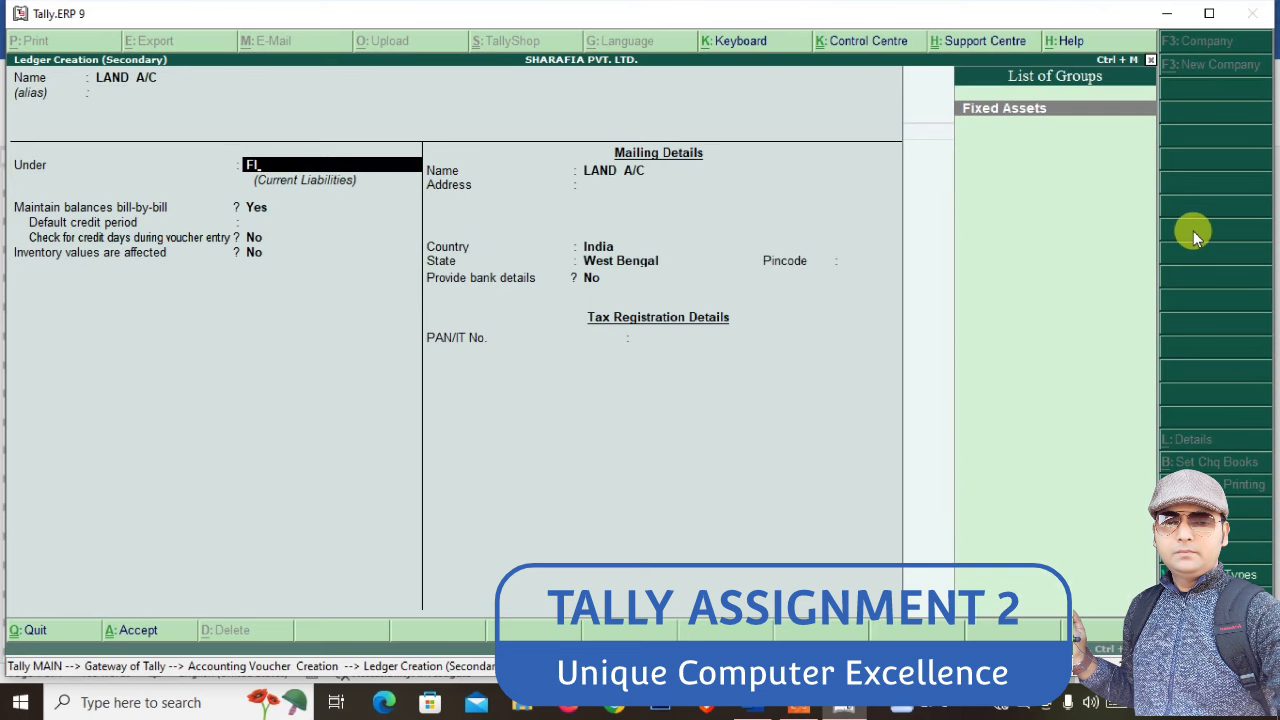
{"action": "key", "text": "Return"}
{"action": "key", "text": "Return"}
{"action": "key", "text": "Return"}
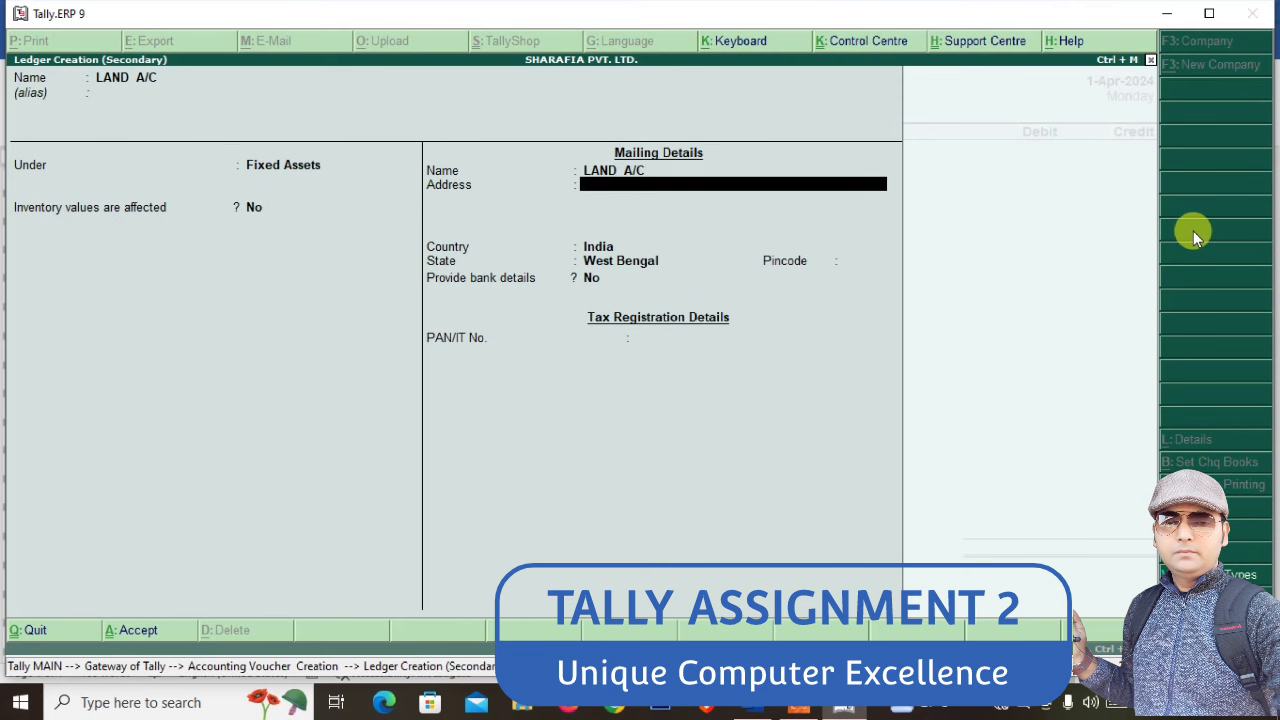
{"action": "key", "text": "ctrl+a"}
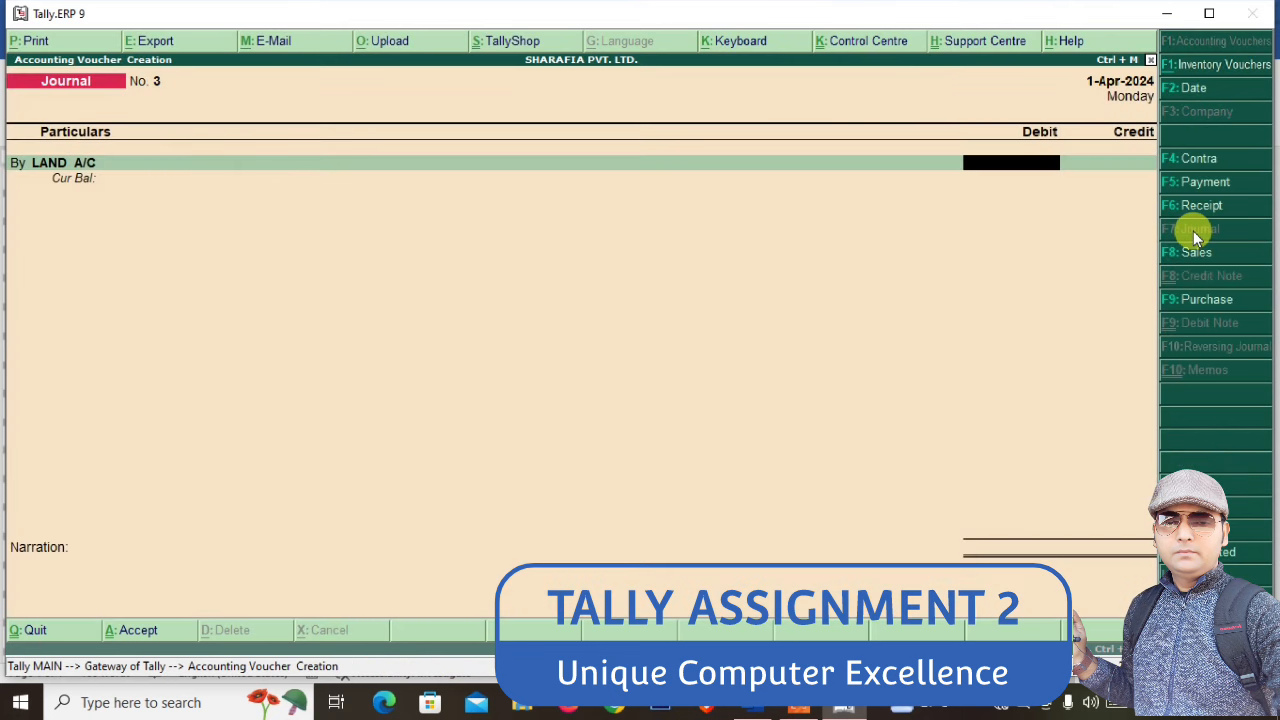
Check the land purchase amount in the Word assignment, and in Tally debit LAND A/C with 2,00,000
{"action": "key", "text": "alt+Tab"}
{"action": "key", "text": "alt+Tab"}
{"action": "type", "text": "2,00,000"}
{"action": "key", "text": "Return"}
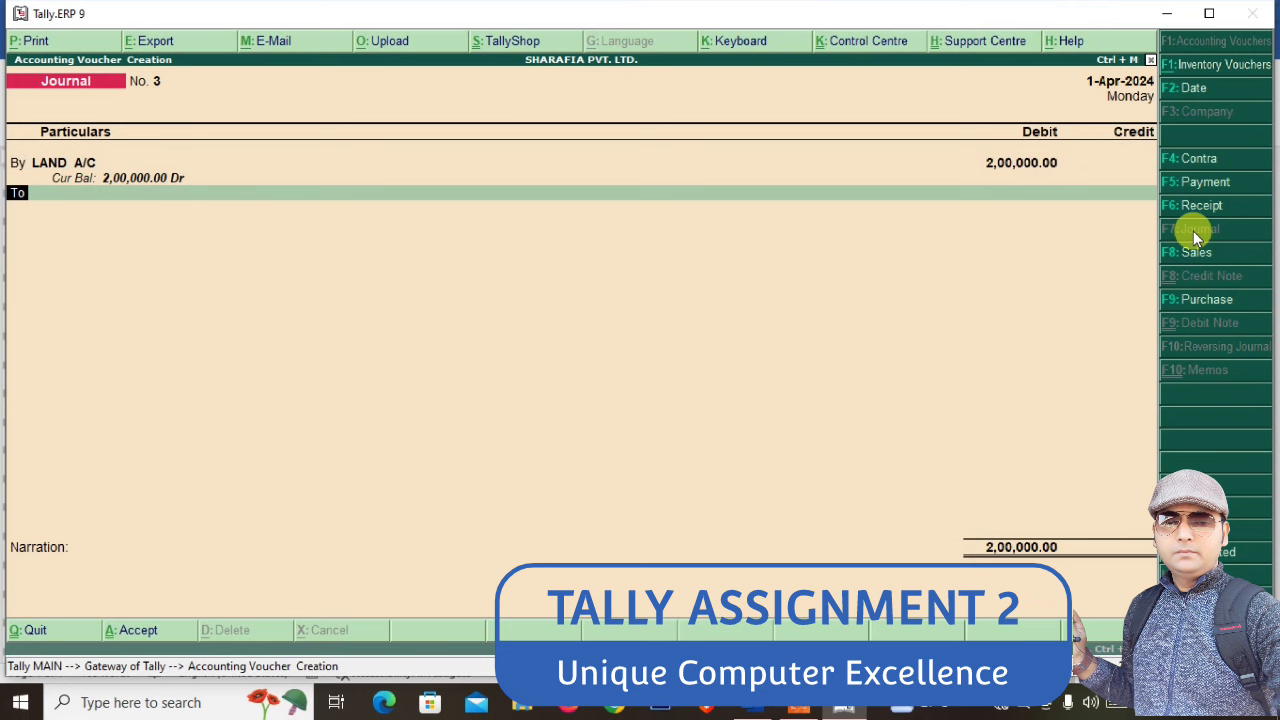
Create the land seller's ledger under Sundry Creditors for the Journal voucher's credit line, naming it after the party in the assignment
{"action": "key", "text": "Return"}
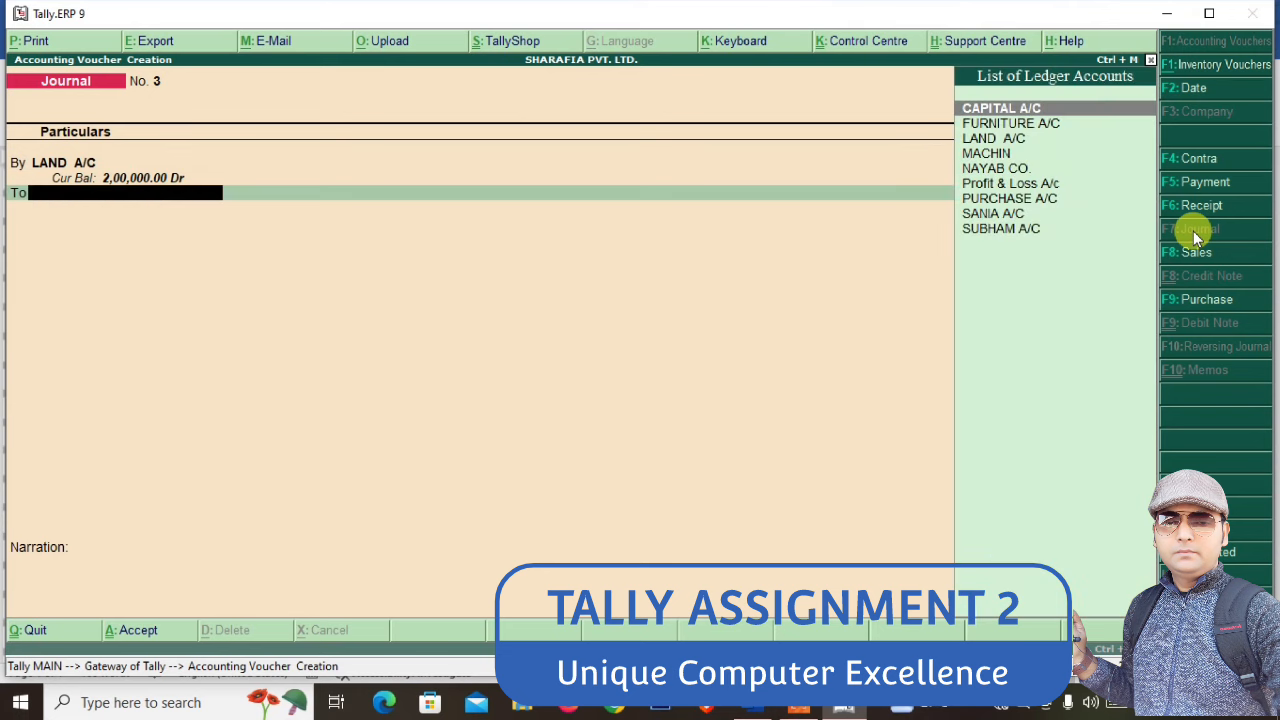
{"action": "key", "text": "alt+c"}
{"action": "type", "text": "S"}
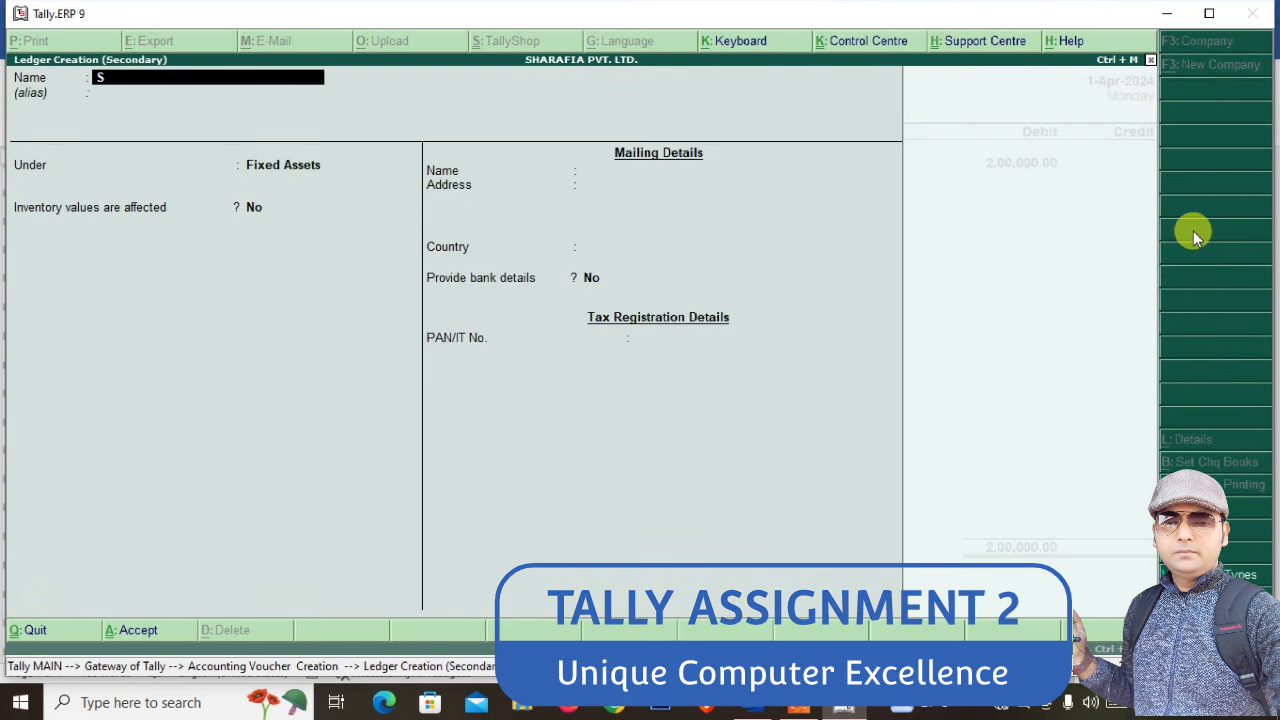
{"action": "type", "text": "UNIL KR A/C"}
{"action": "key", "text": "Return"}
{"action": "key", "text": "Return"}
{"action": "type", "text": "SUN"}
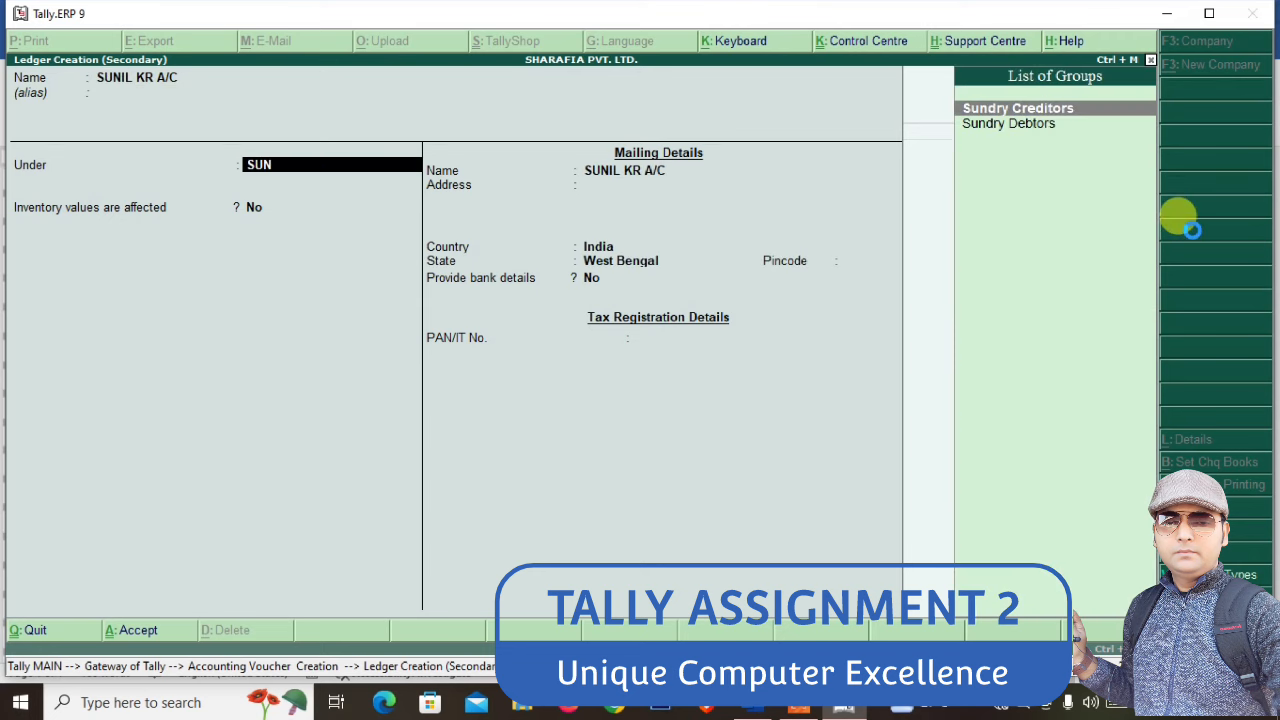
{"action": "key", "text": "Return"}
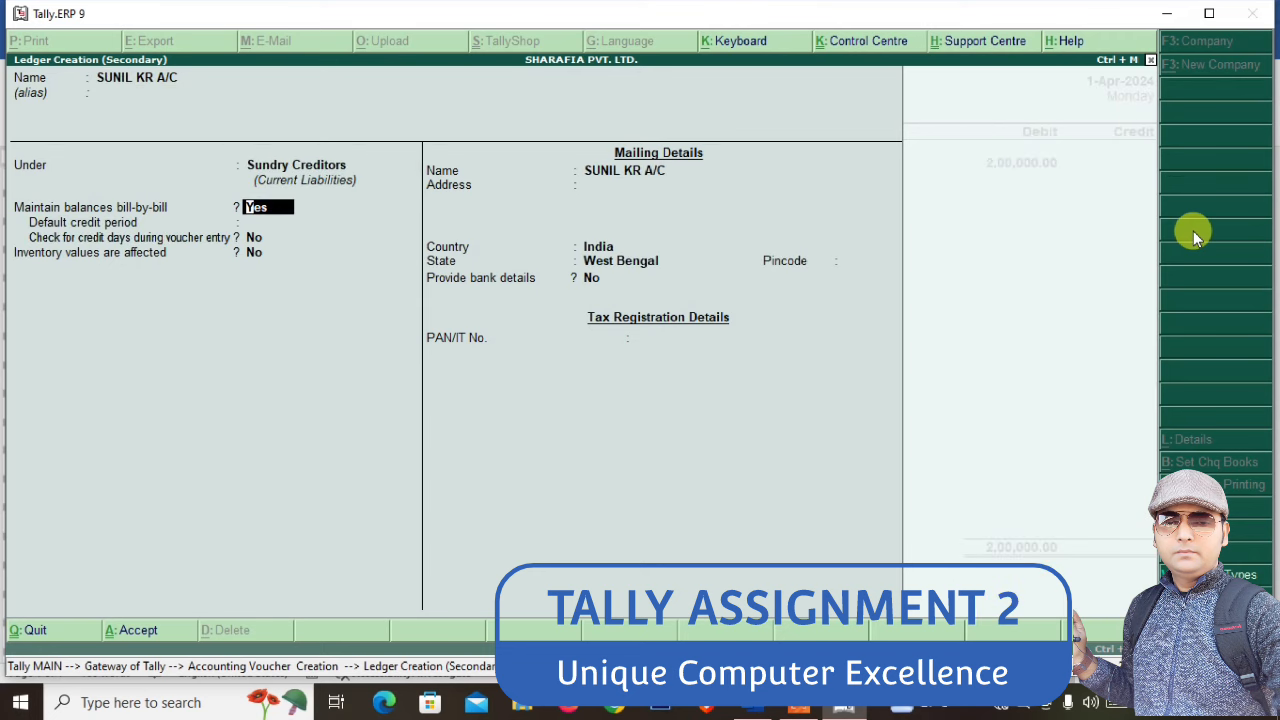
{"action": "key", "text": "ctrl+a"}
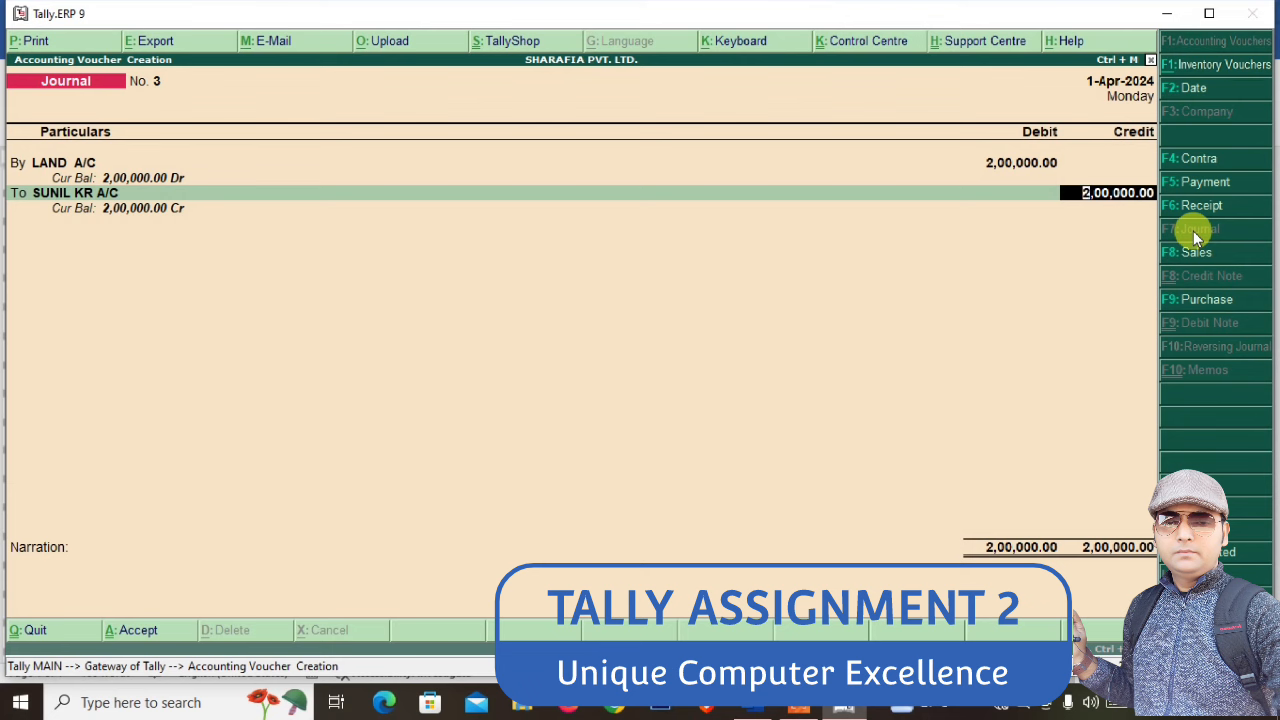
Credit the land seller with 2,00,000 against the new bill reference PB/005, and save the Journal voucher without a narration
{"action": "key", "text": "Return"}
{"action": "key", "text": "Up"}
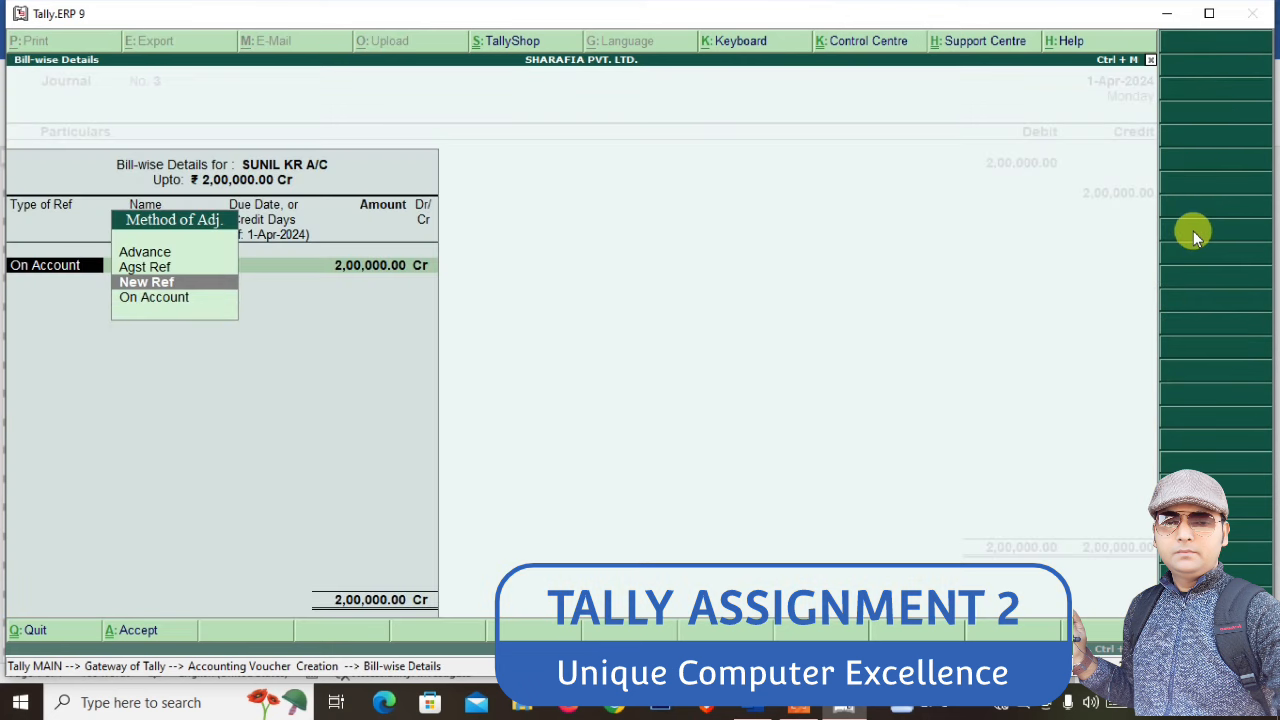
{"action": "key", "text": "Return"}
{"action": "type", "text": "P"}
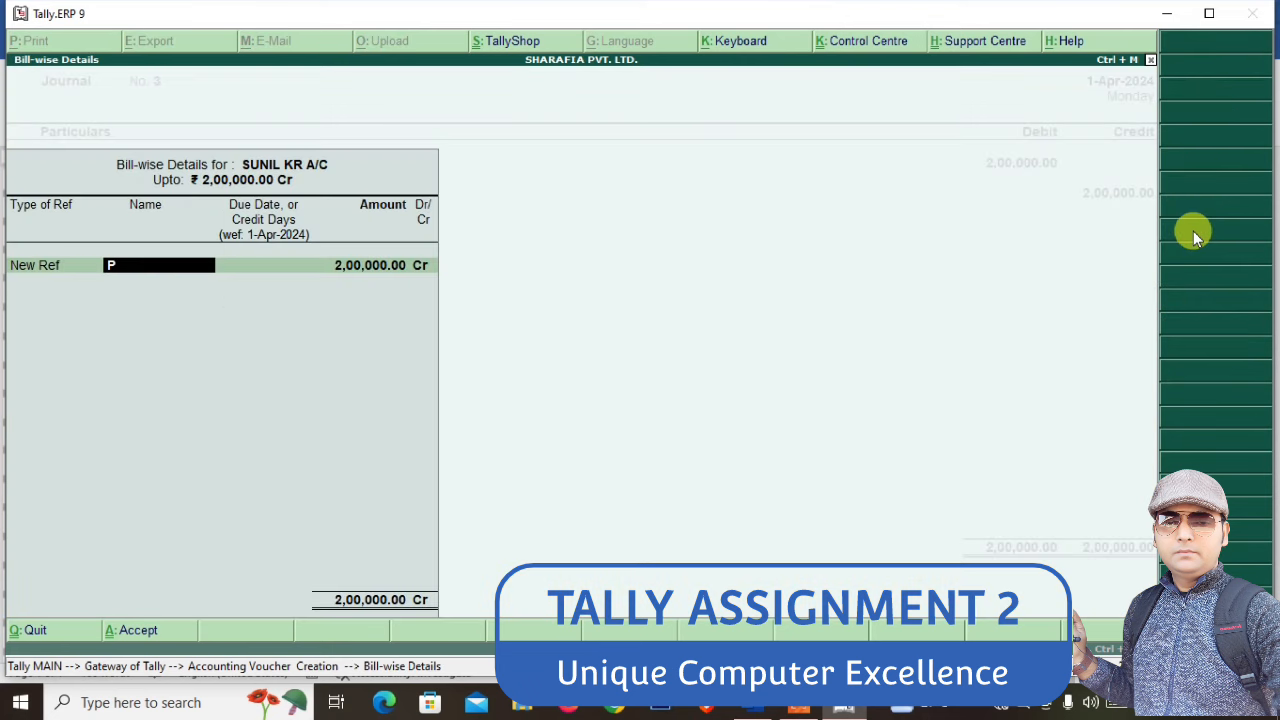
{"action": "type", "text": "B/005"}
{"action": "key", "text": "Return"}
{"action": "key", "text": "Return"}
{"action": "key", "text": "Return"}
{"action": "key", "text": "Return"}
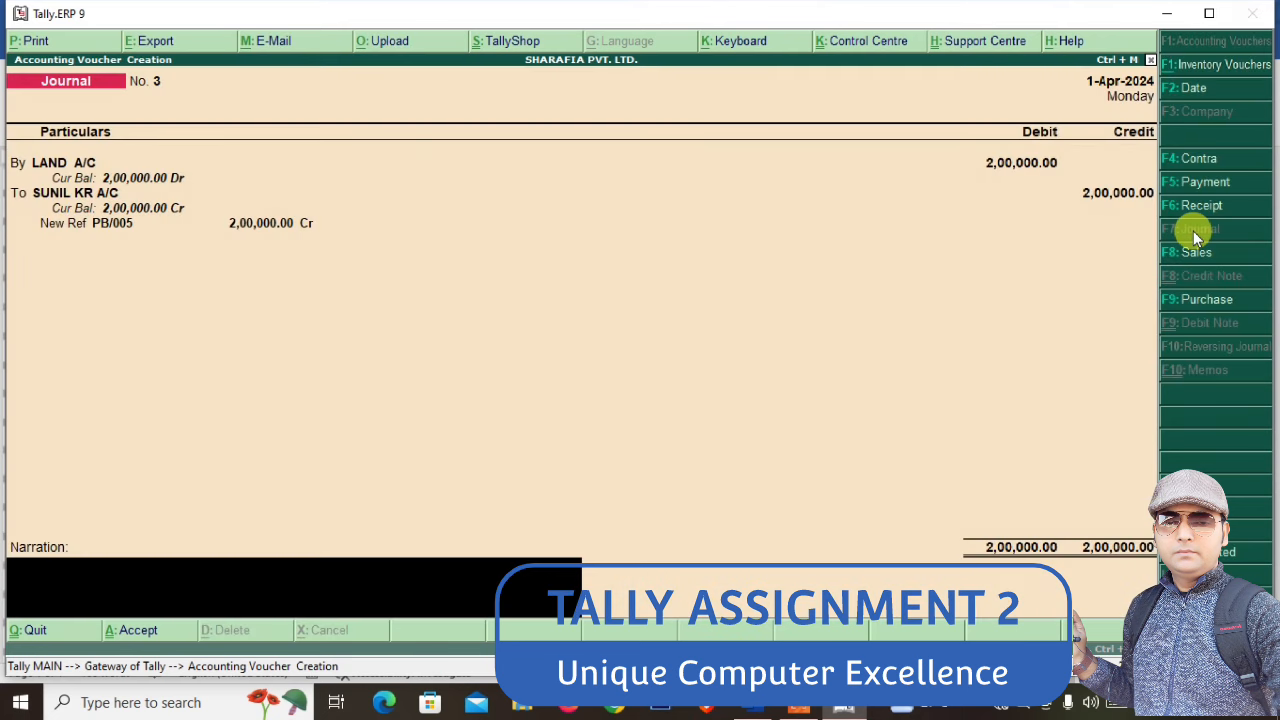
{"action": "key", "text": "Return"}
{"action": "key", "text": "Return"}
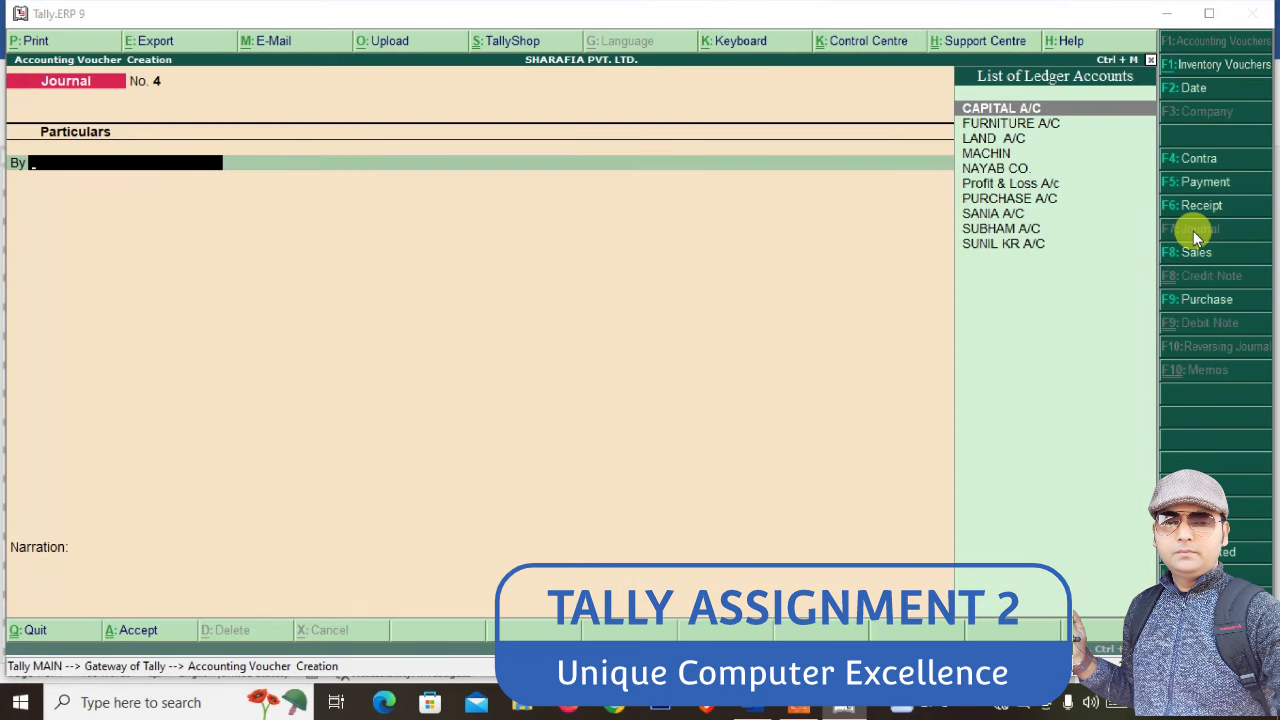
Start a Sales voucher in debit/credit voucher mode without a reference number, consulting the first credit sale in the Word assignment
{"action": "key", "text": "alt+Tab"}
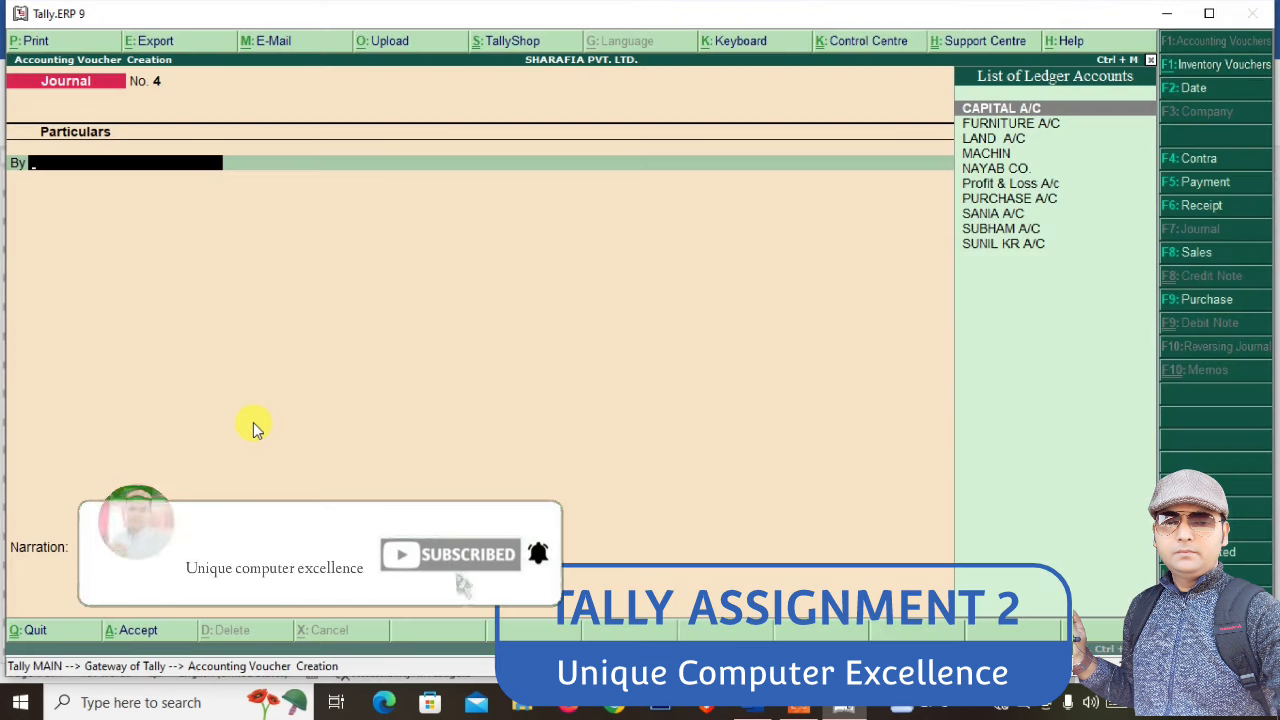
{"action": "left_click", "coordinate": [1186, 254]}
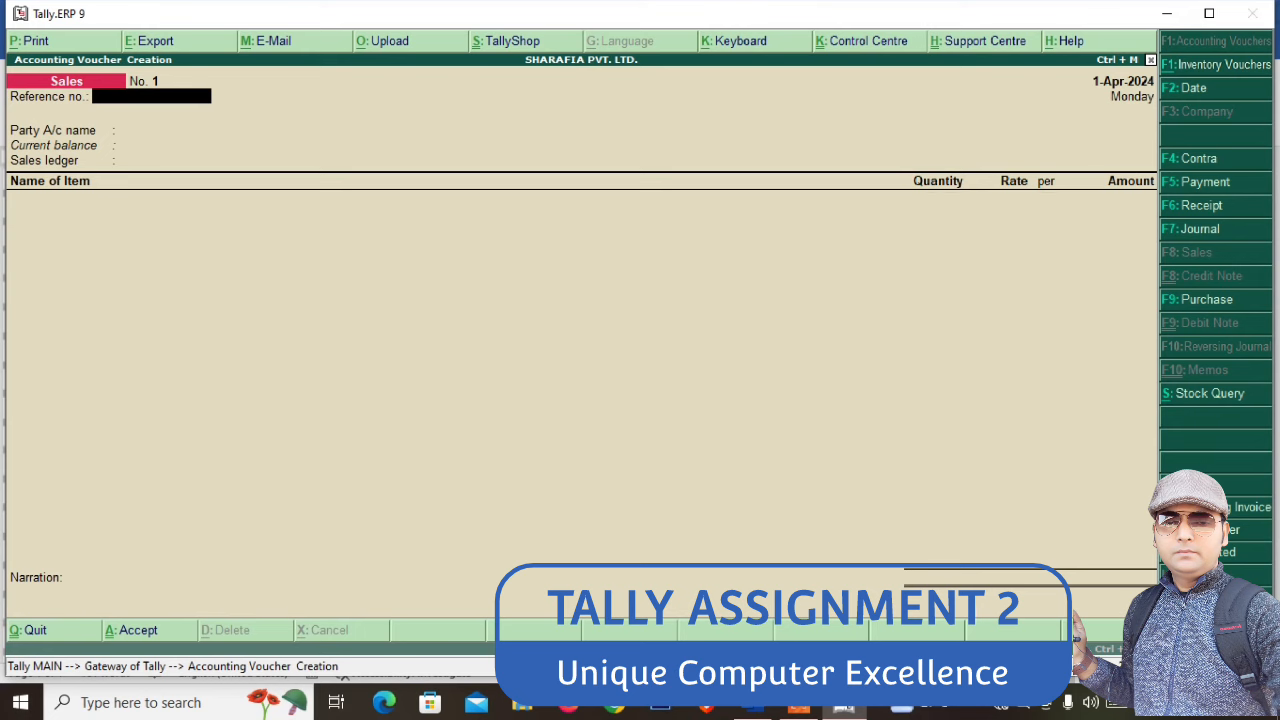
{"action": "key", "text": "ctrl+v"}
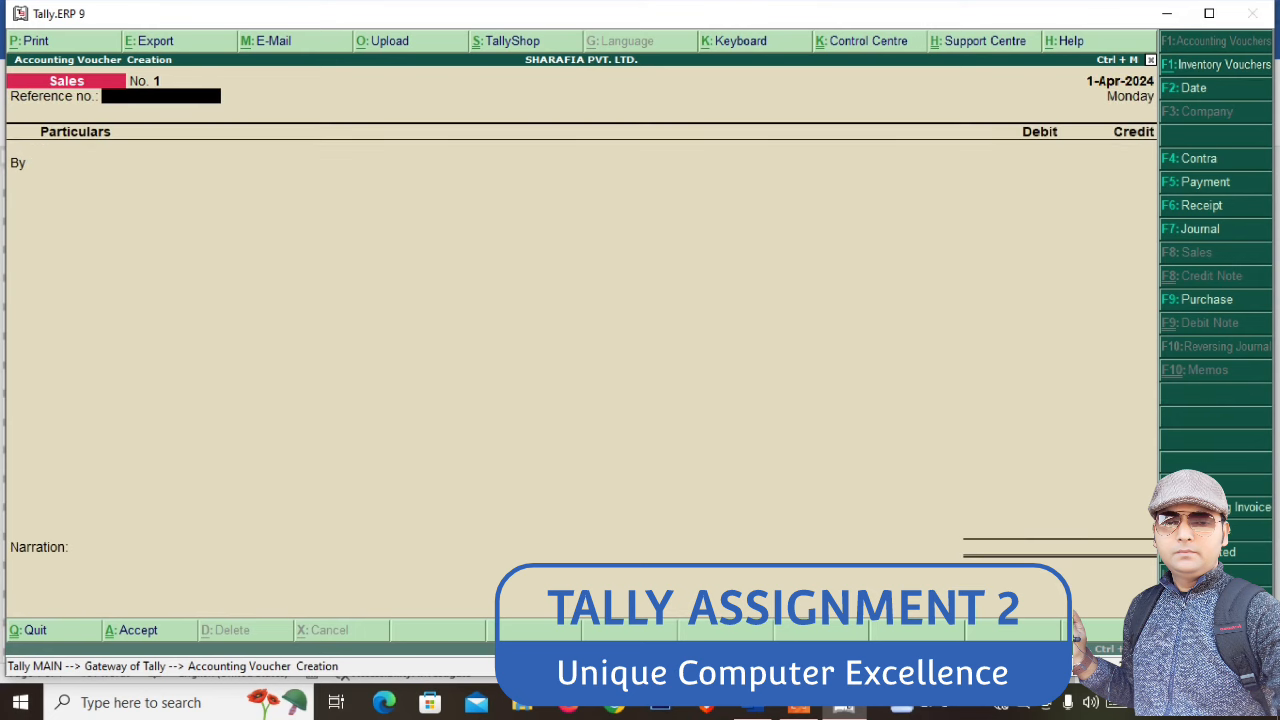
{"action": "key", "text": "Return"}
{"action": "key", "text": "alt+Tab"}
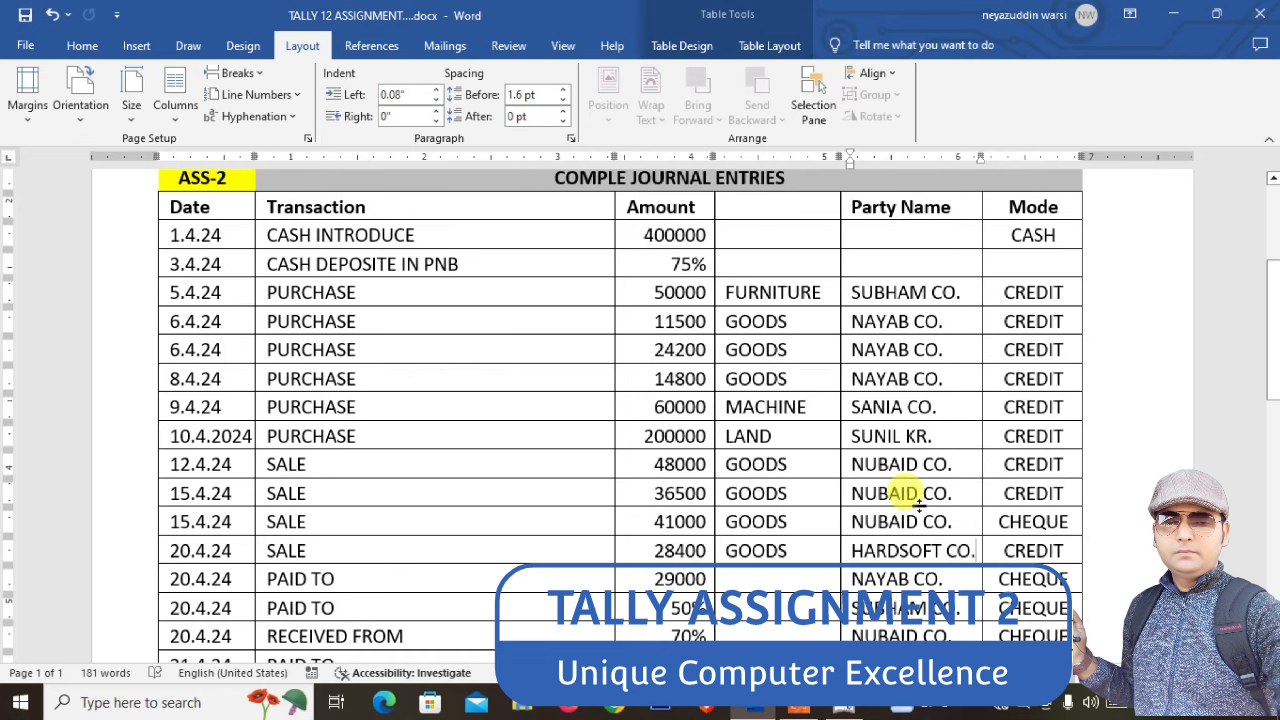
{"action": "key", "text": "alt+Tab"}
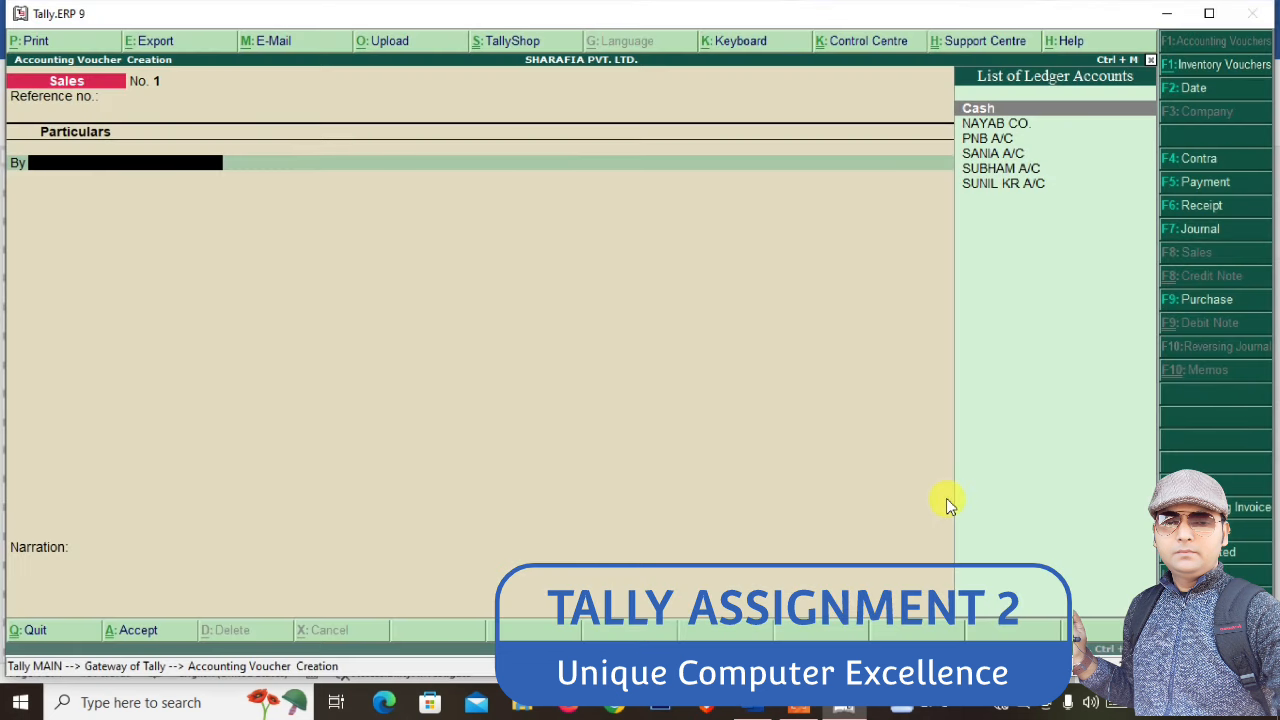
Create the ledger NUBAID A/C under Sundry Debtors for the Sales voucher's debit line, and accept the default buyer's details
{"action": "type", "text": "NBA"}
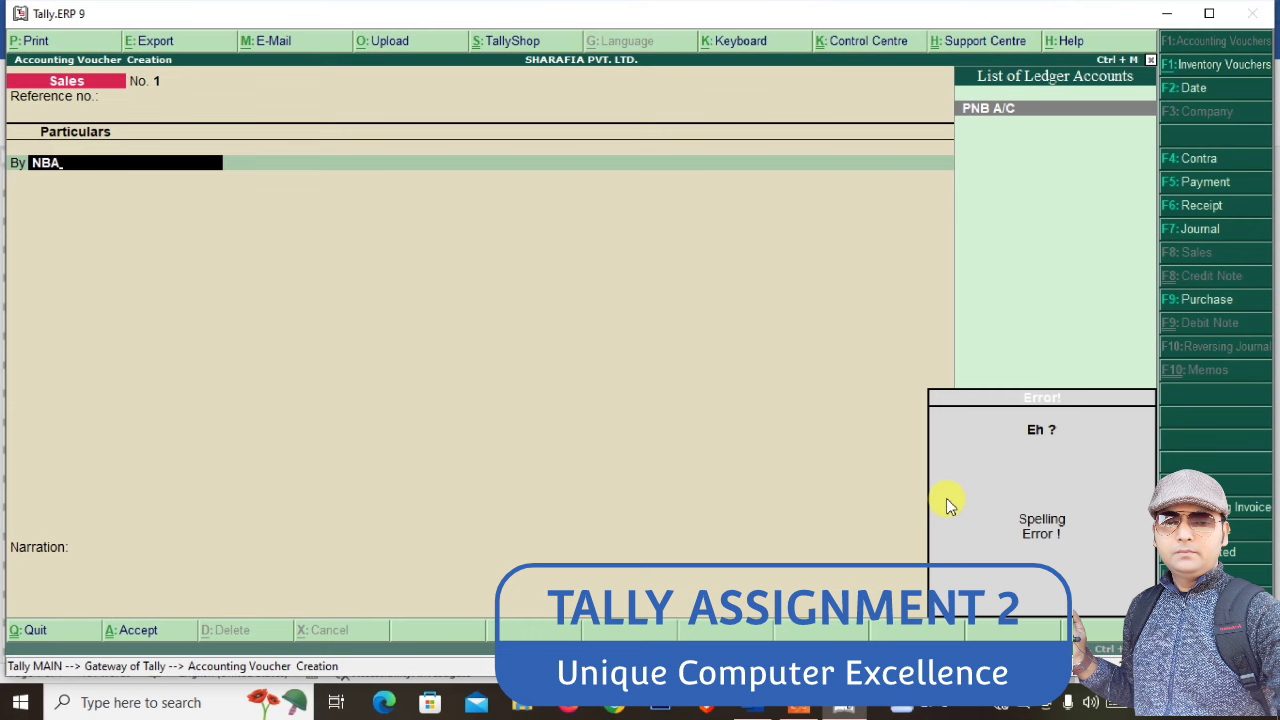
{"action": "key", "text": "alt+c"}
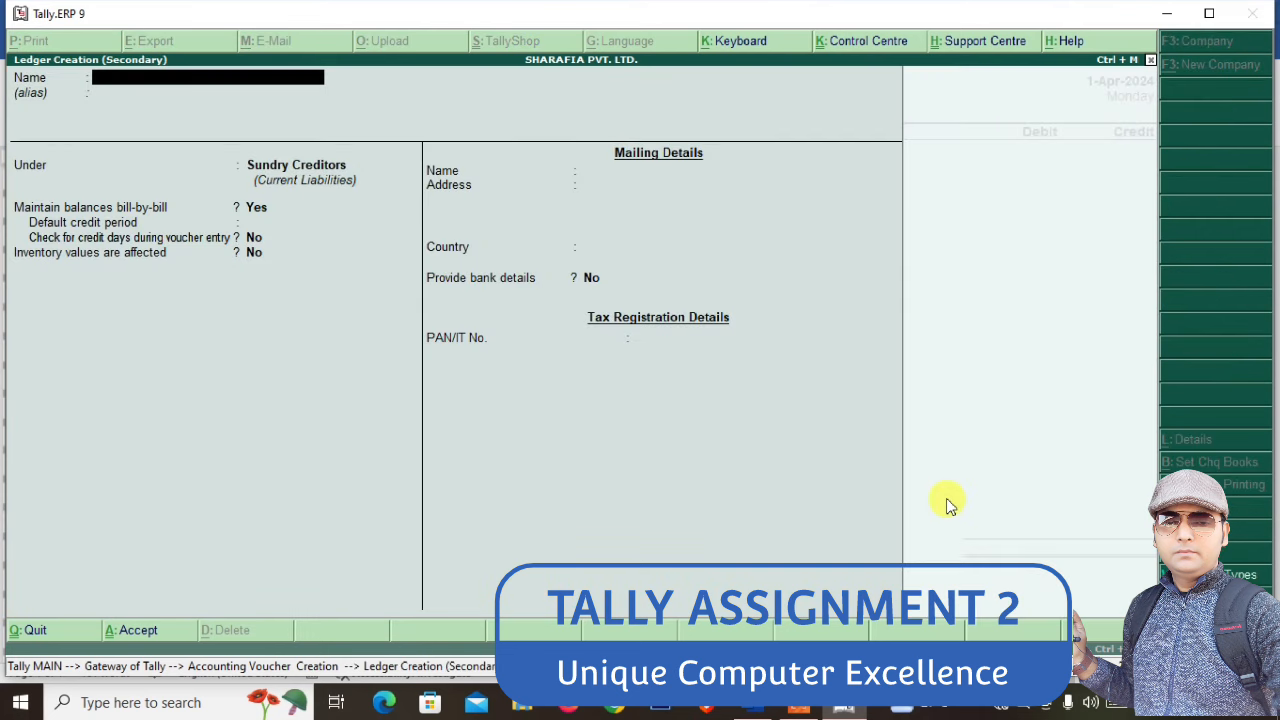
{"action": "type", "text": "NUBAID A/C"}
{"action": "key", "text": "Return"}
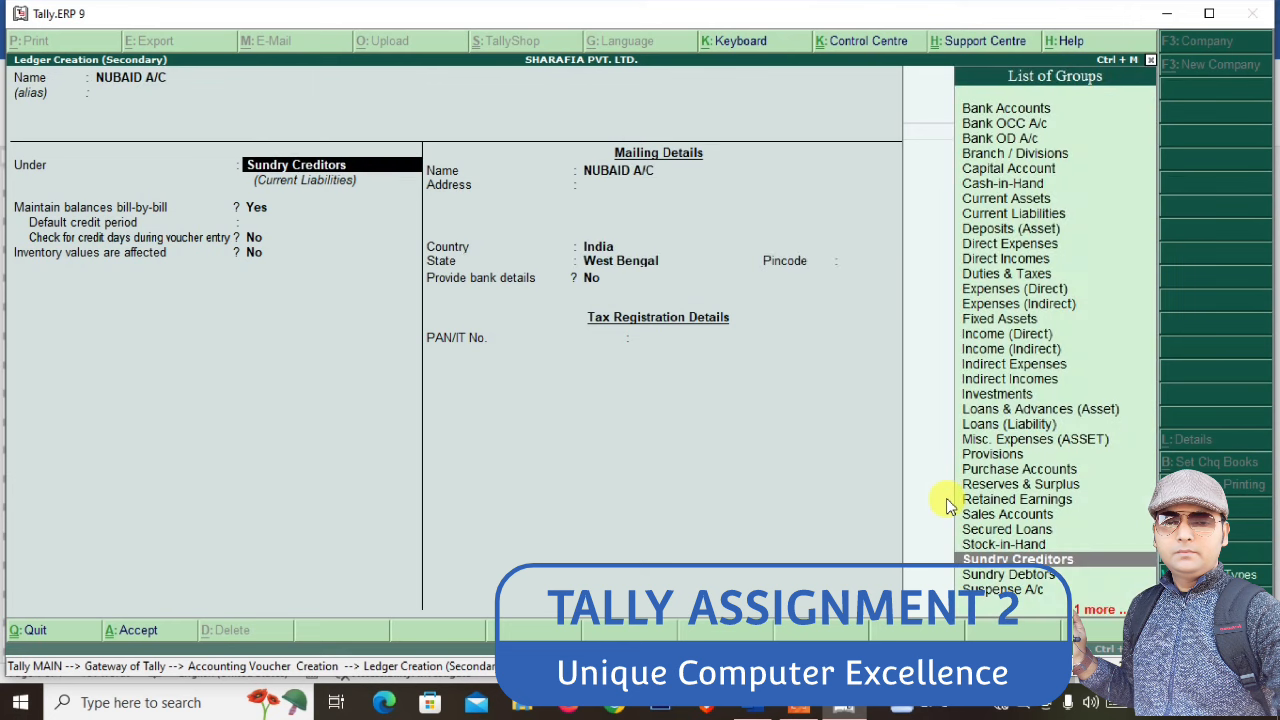
{"action": "type", "text": "SUN"}
{"action": "key", "text": "Down"}
{"action": "key", "text": "Return"}
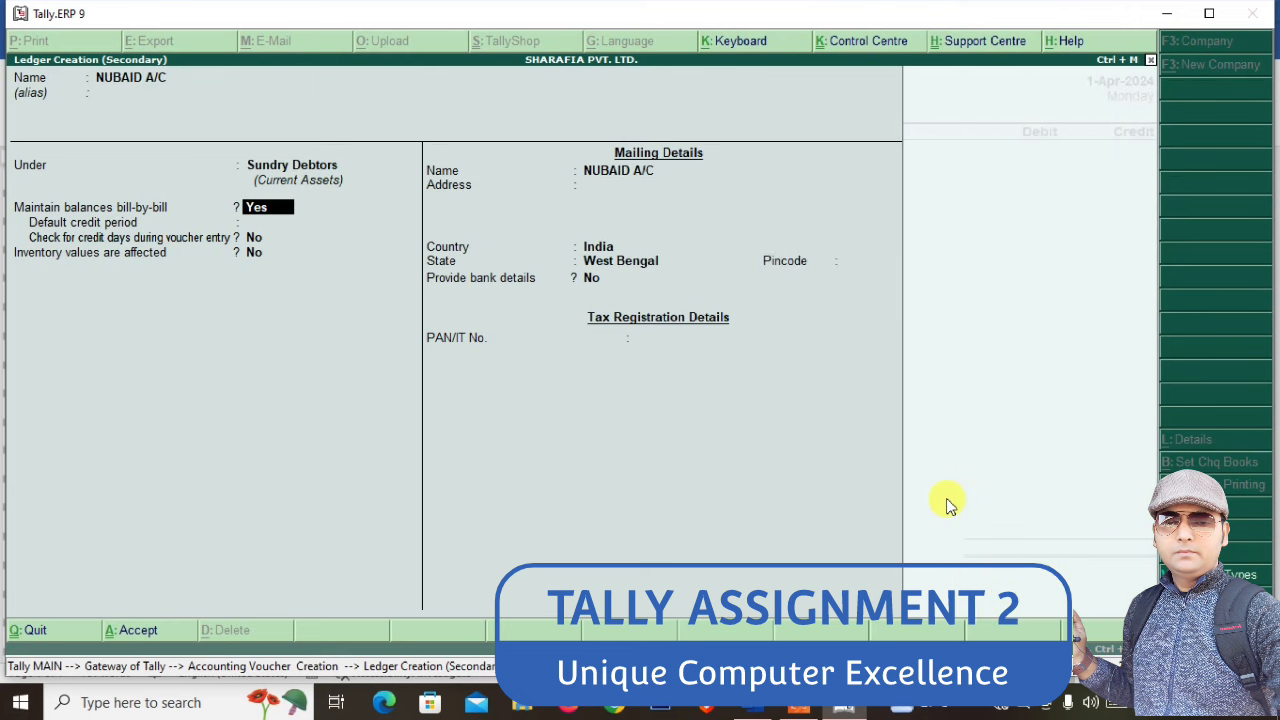
{"action": "key", "text": "ctrl+a"}
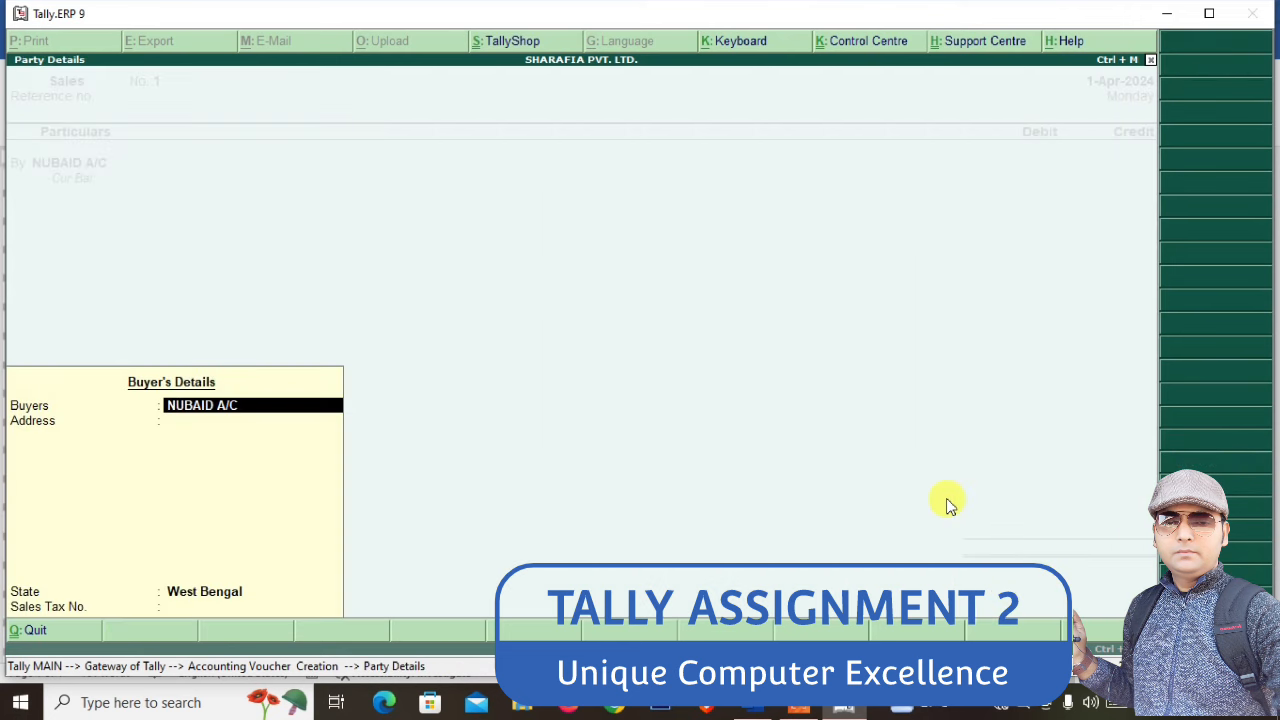
{"action": "key", "text": "ctrl+a"}
Check the sale amount in the Word assignment, and in Tally debit NUBAID A/C with 48,000 against the new bill reference SB/001
{"action": "key", "text": "alt+Tab"}
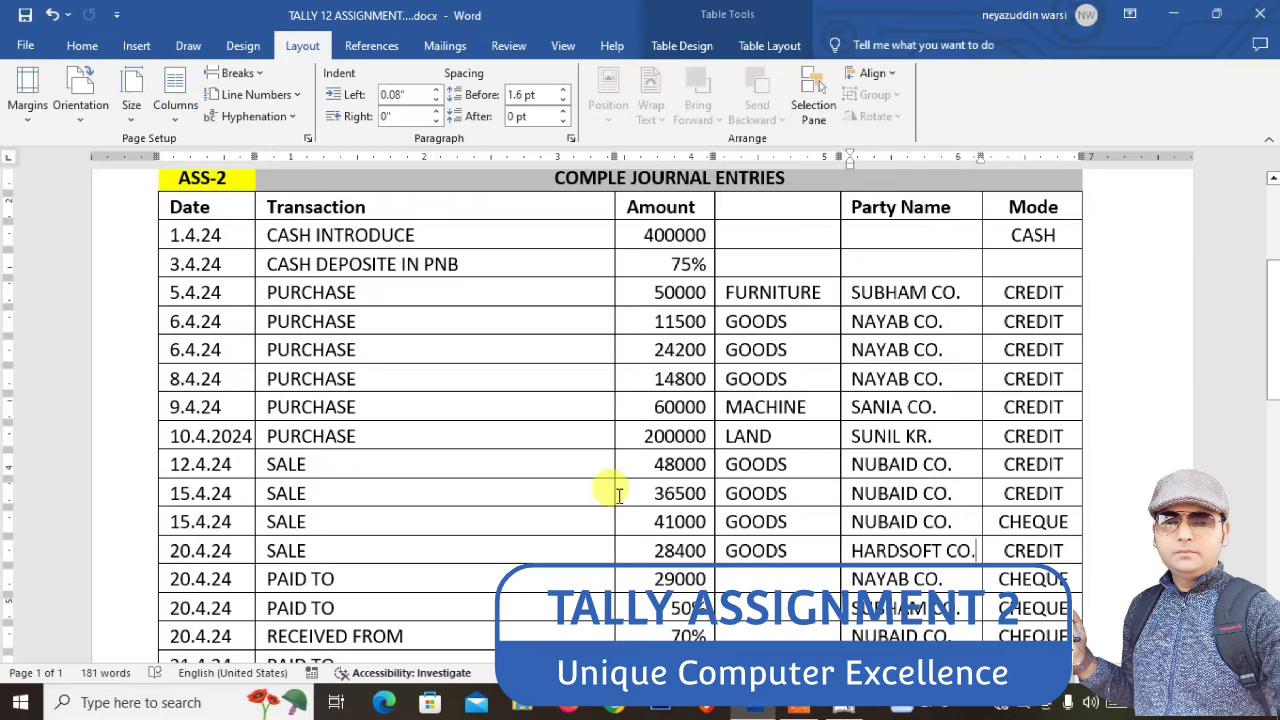
{"action": "key", "text": "alt+Tab"}
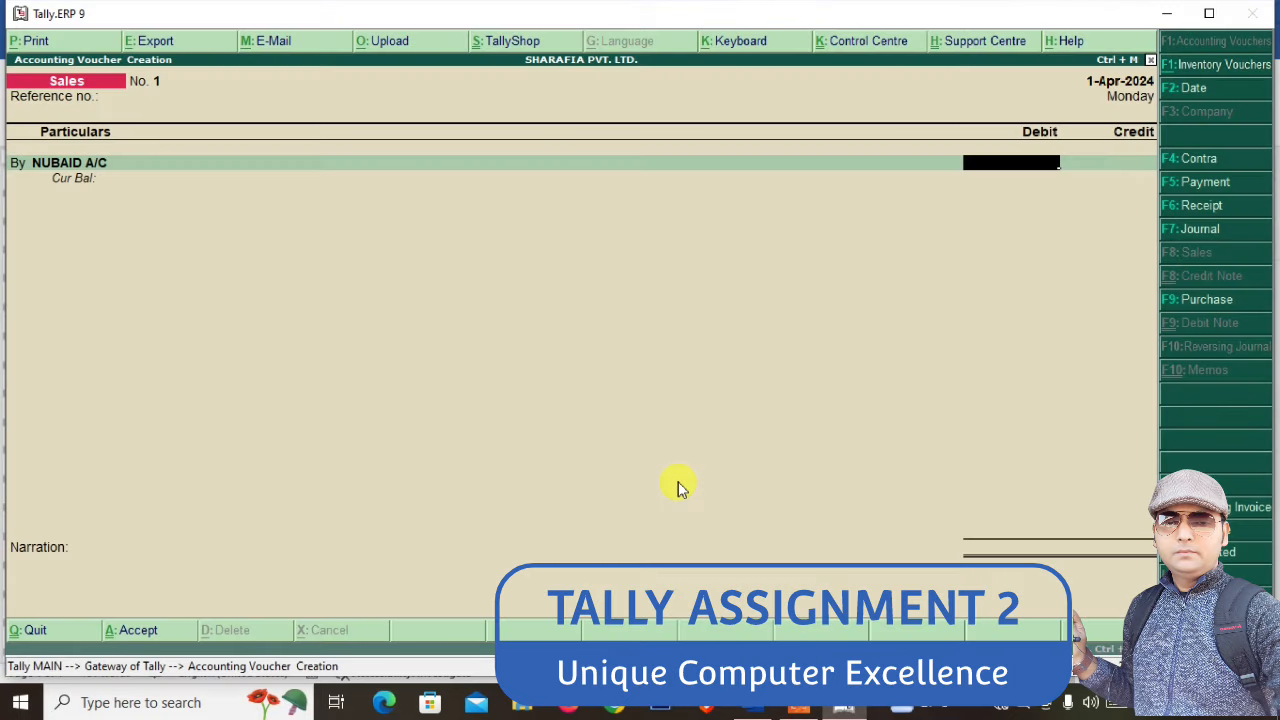
{"action": "type", "text": "48000"}
{"action": "key", "text": "Return"}
{"action": "key", "text": "Return"}
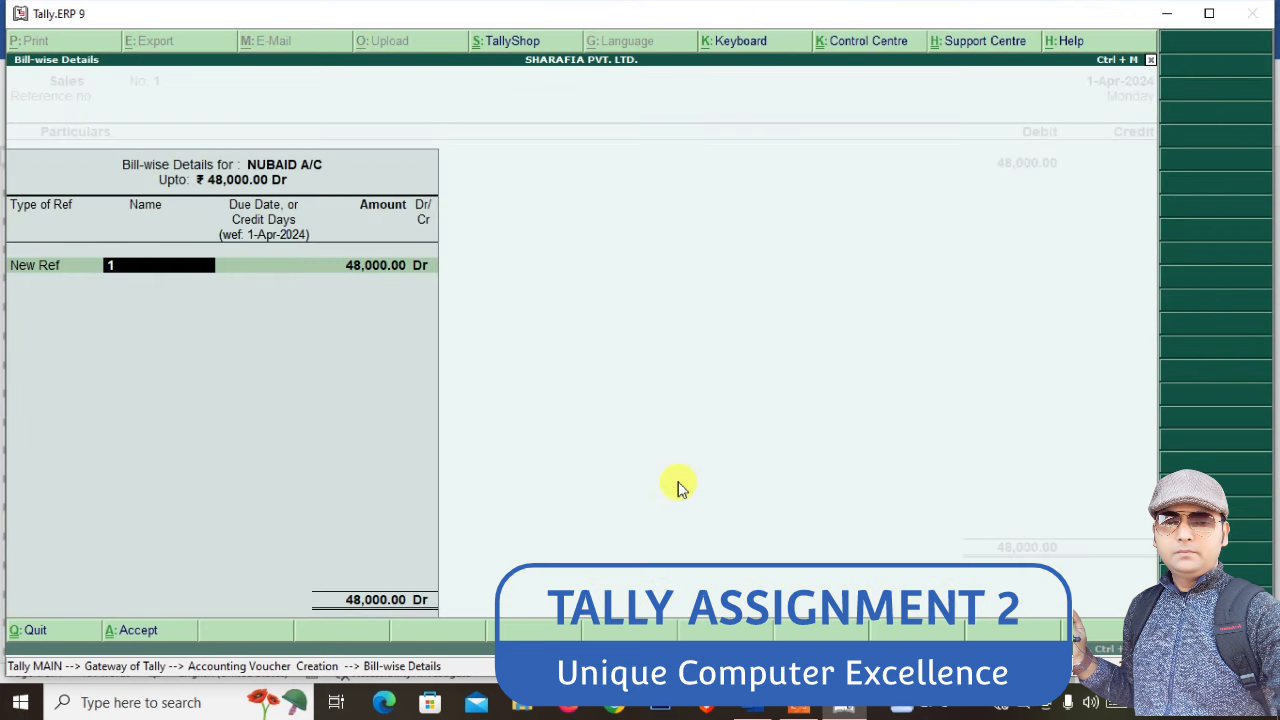
{"action": "type", "text": "SB/001"}
{"action": "key", "text": "Return"}
{"action": "key", "text": "Return"}
{"action": "key", "text": "Return"}
{"action": "key", "text": "Return"}
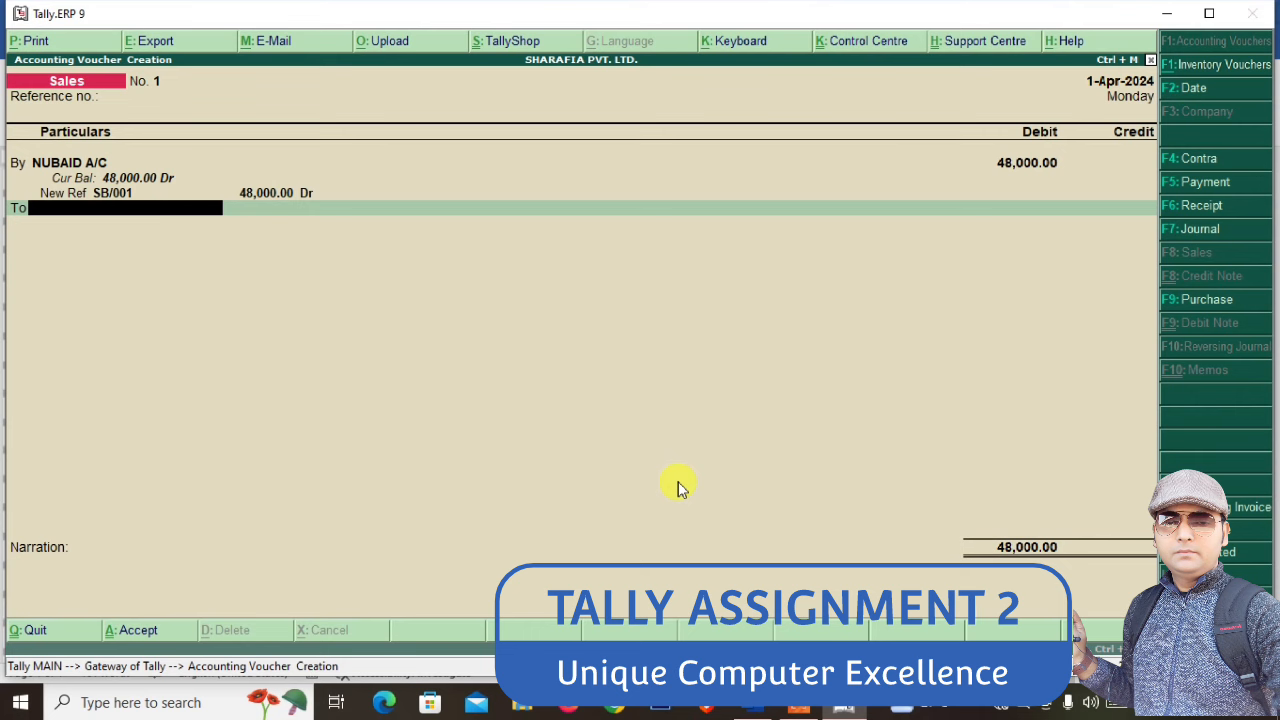
Create the ledger SALES A/C under Sales Accounts for the Sales voucher's credit line, leaving its remaining details at their defaults
{"action": "key", "text": "alt+c"}
{"action": "type", "text": "SALE"}
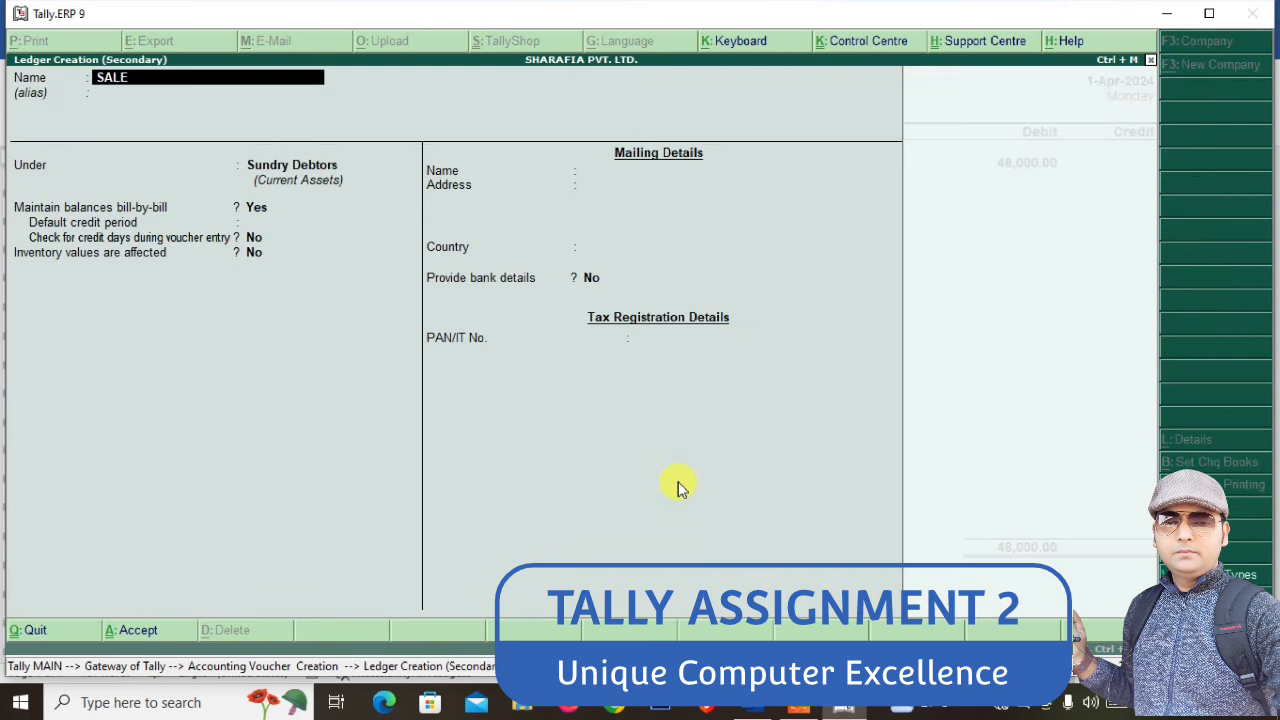
{"action": "type", "text": "S A/C"}
{"action": "key", "text": "Return"}
{"action": "key", "text": "Return"}
{"action": "type", "text": "sa"}
{"action": "key", "text": "Return"}
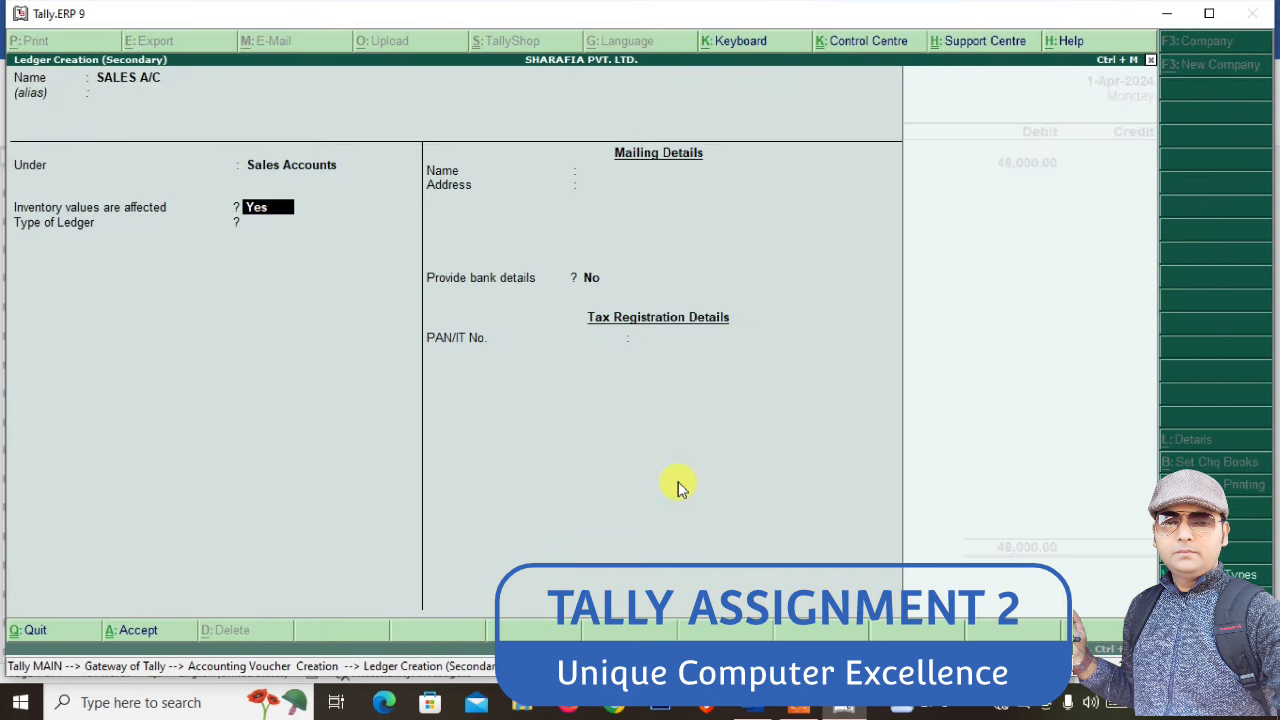
{"action": "key", "text": "ctrl+a"}
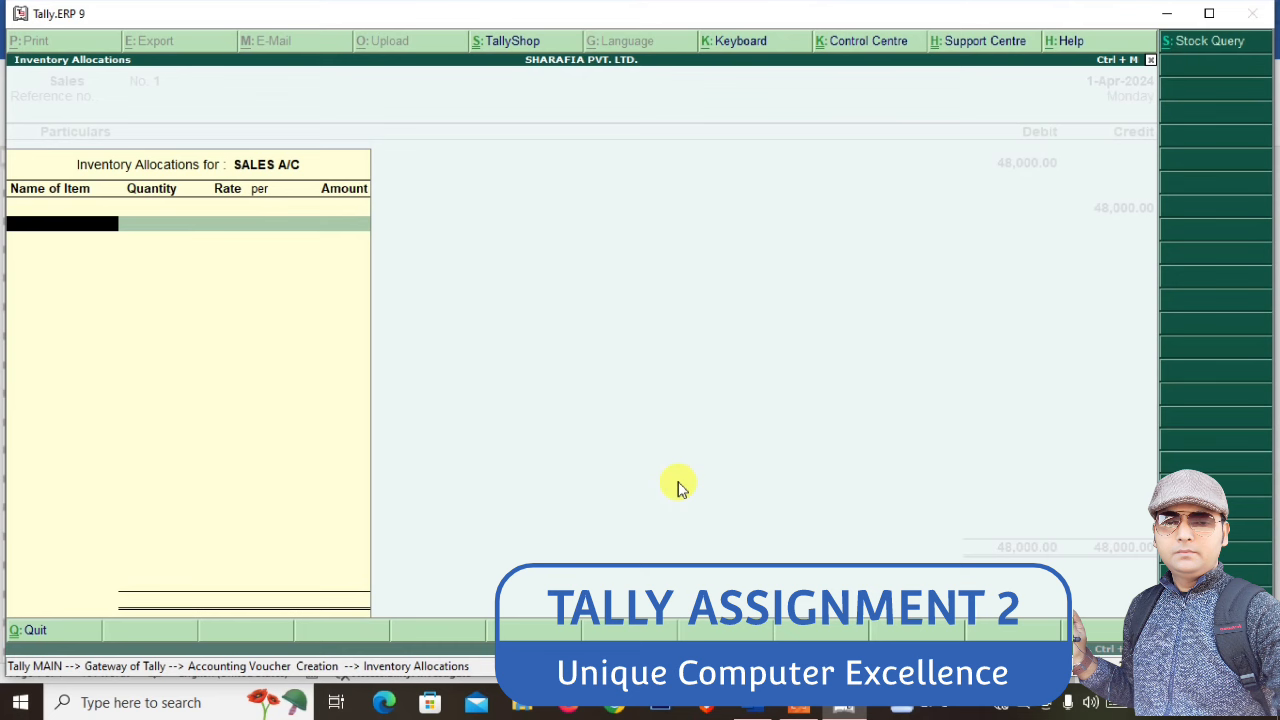
Skip the inventory allocations, save the Sales voucher crediting SALES A/C with 48,000, and consult the next sale in the Word assignment
{"action": "key", "text": "Escape"}
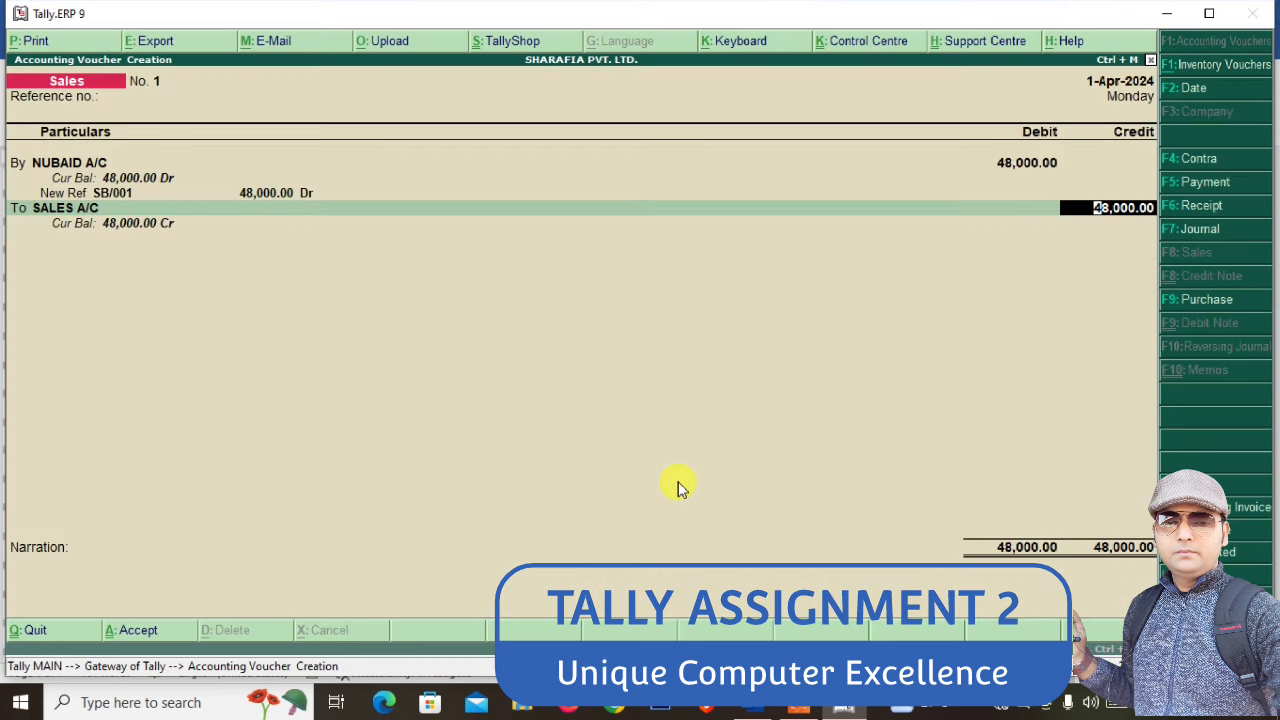
{"action": "key", "text": "ctrl+a"}
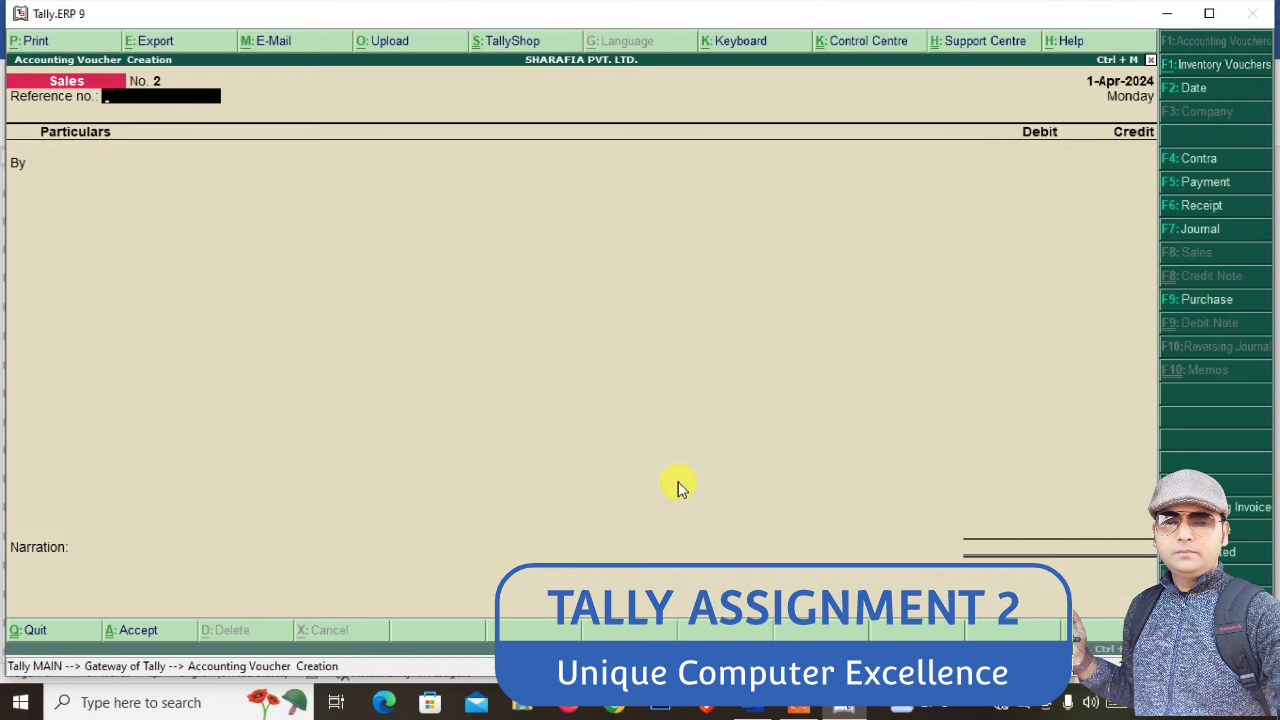
{"action": "key", "text": "alt+Tab"}
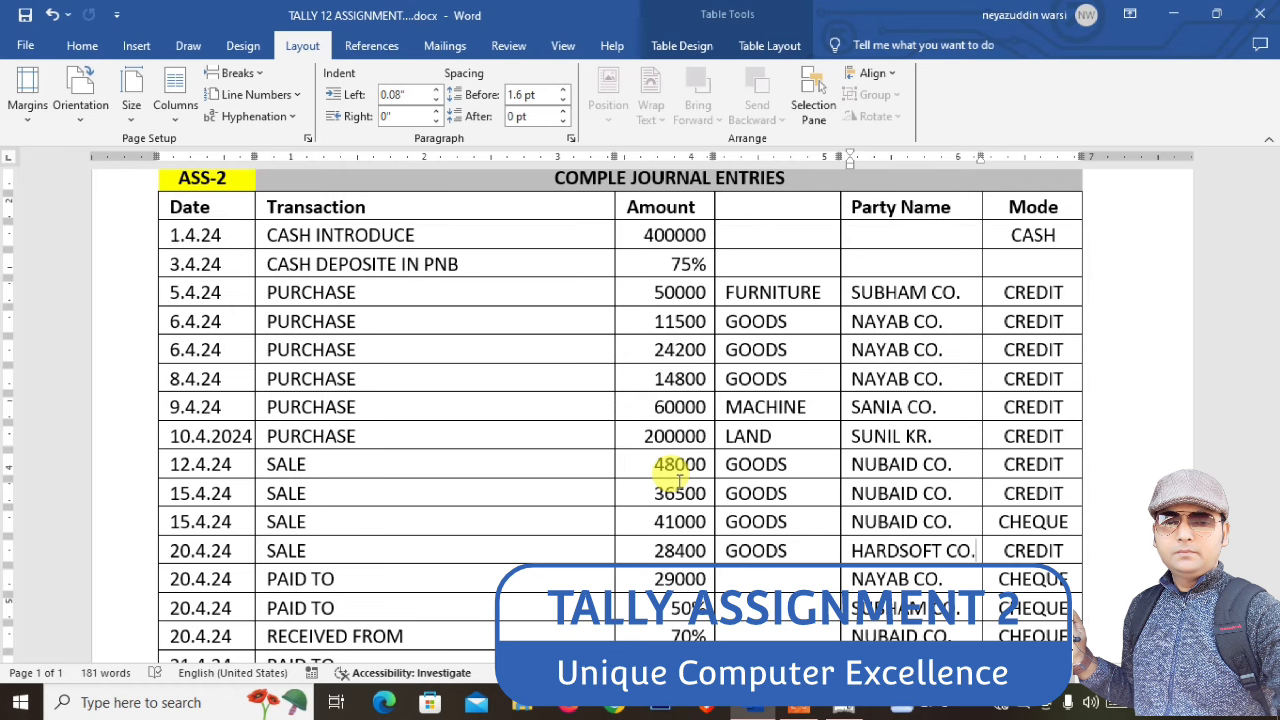
Return to Tally and debit NUBAID A/C with 36,500 in Sales voucher No. 2 against the new bill reference SB/002
{"action": "key", "text": "alt+Tab"}
{"action": "key", "text": "Return"}
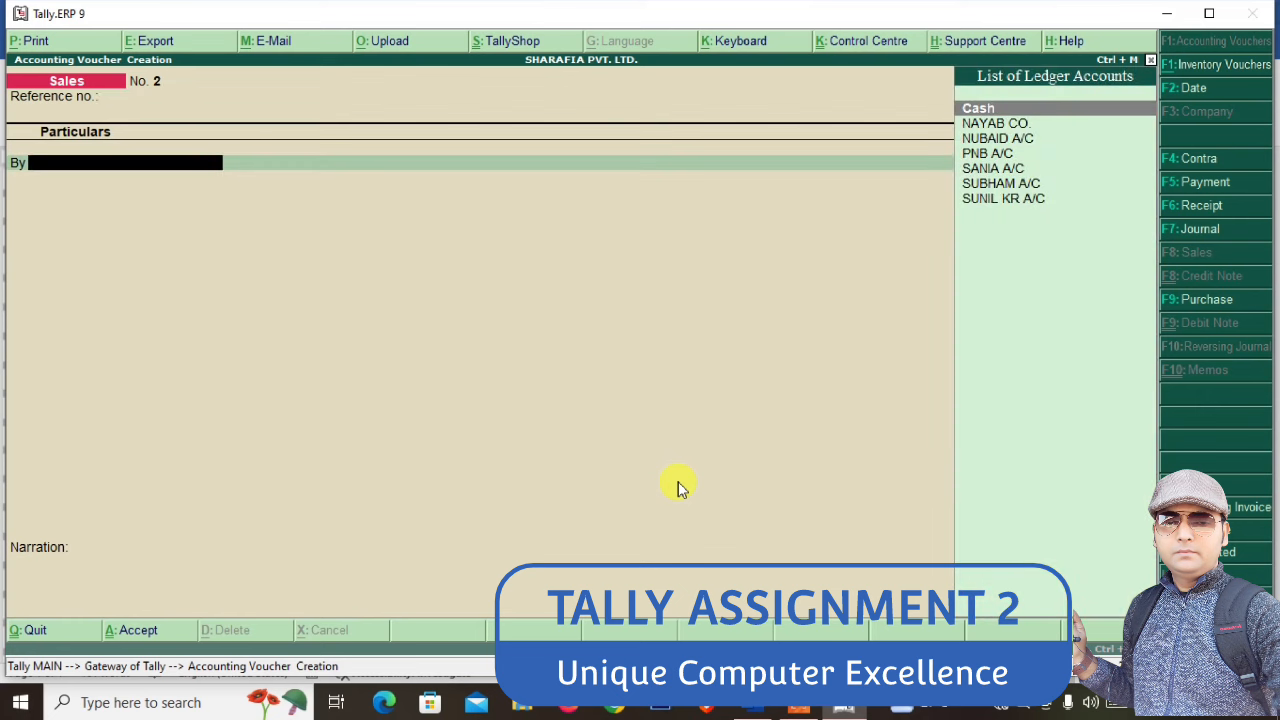
{"action": "type", "text": "NU"}
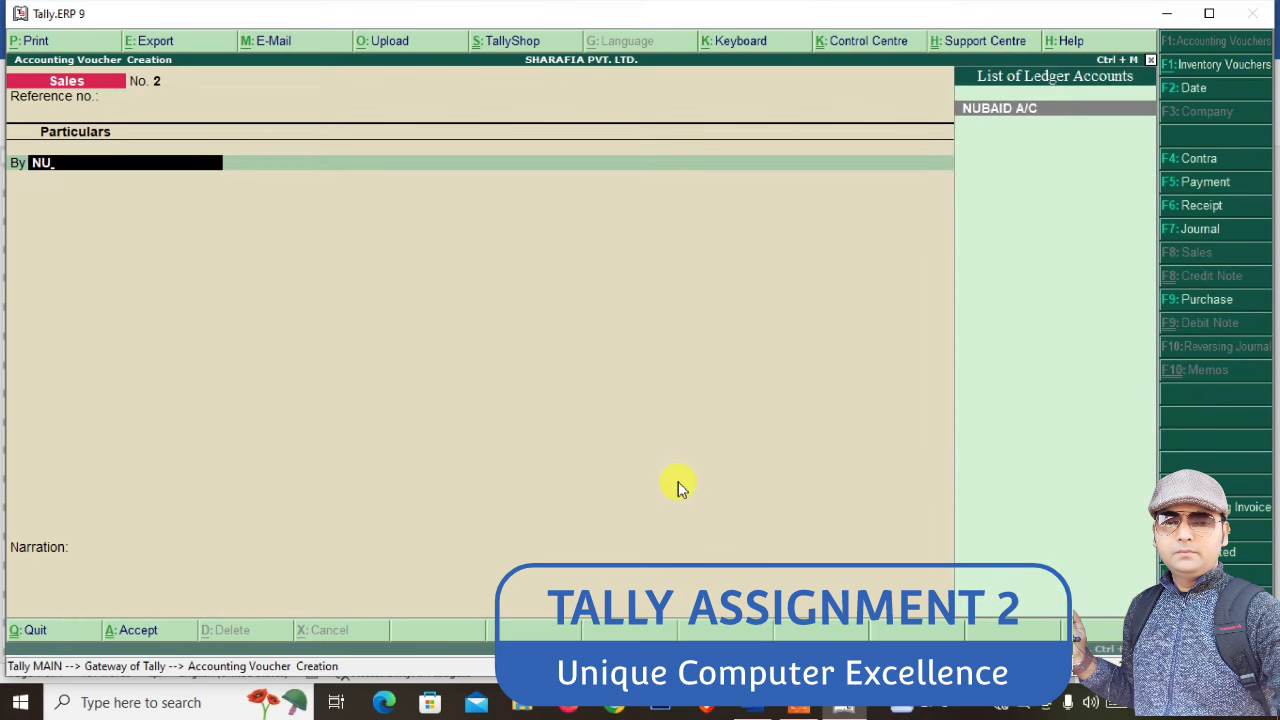
{"action": "key", "text": "Return"}
{"action": "key", "text": "ctrl+a"}
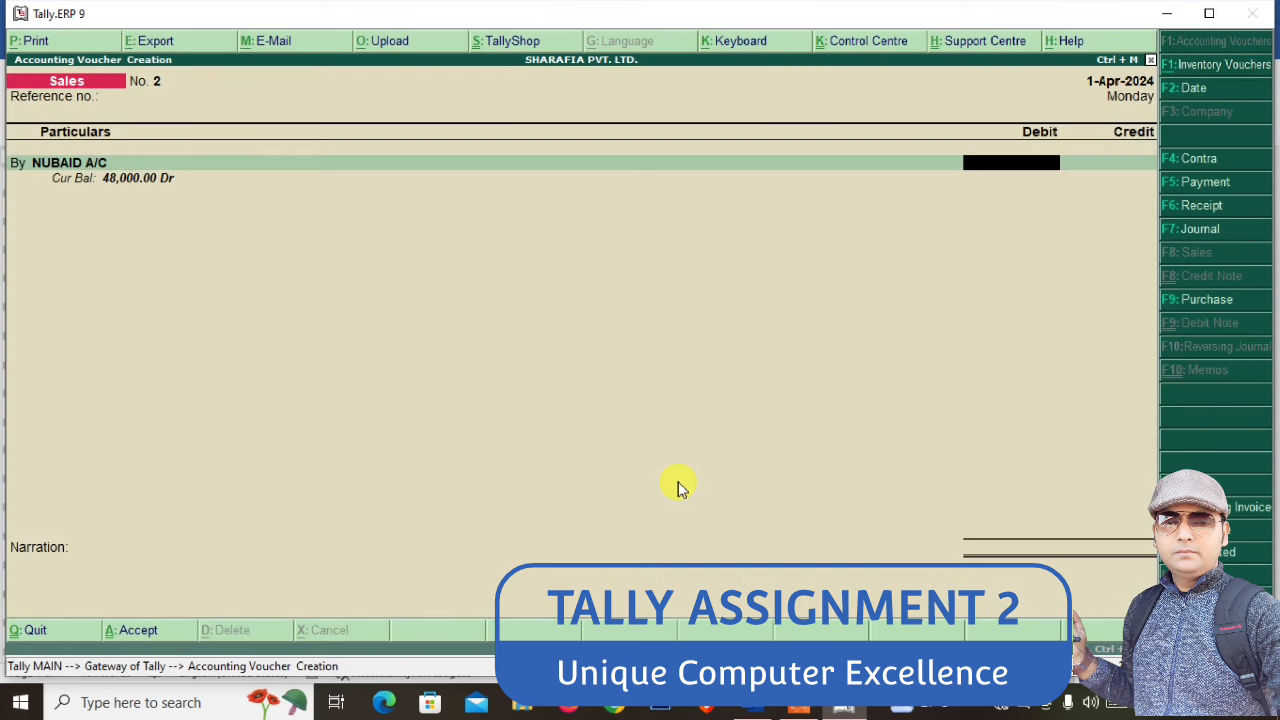
{"action": "type", "text": "36500"}
{"action": "key", "text": "Return"}
{"action": "key", "text": "Return"}
{"action": "type", "text": "S"}
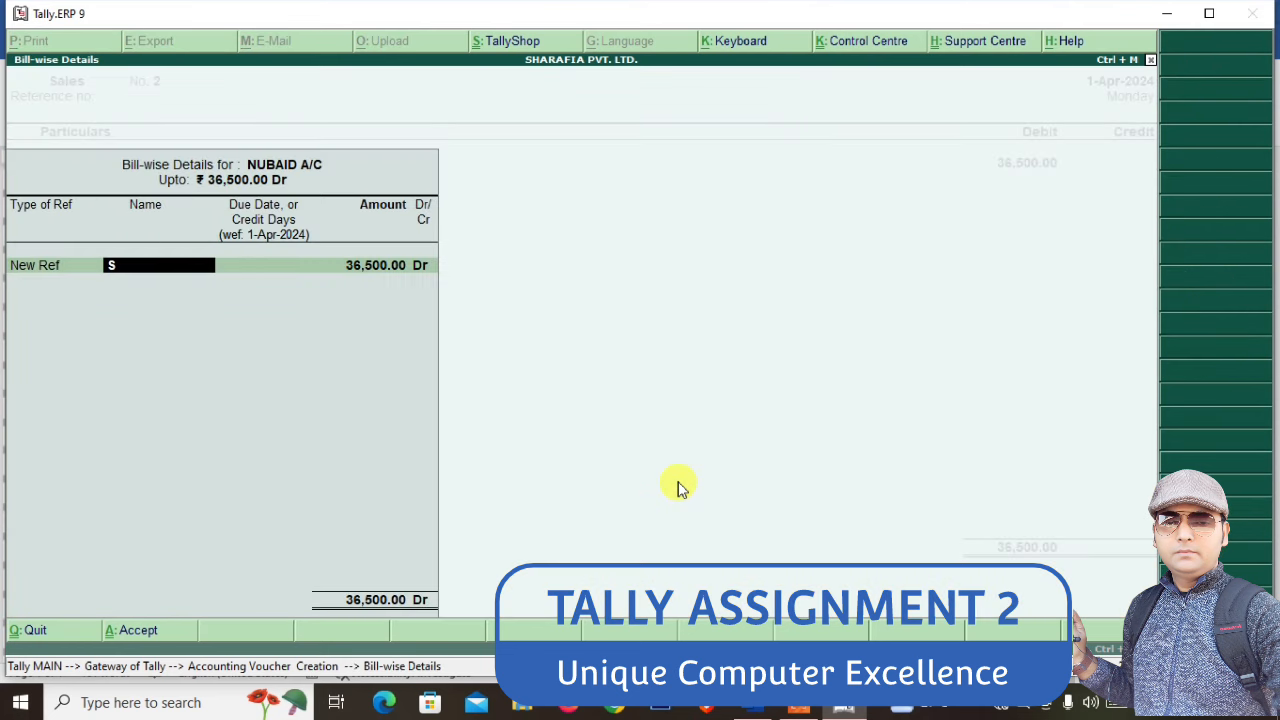
{"action": "type", "text": "B/002"}
{"action": "key", "text": "Return"}
{"action": "key", "text": "Return"}
{"action": "key", "text": "Return"}
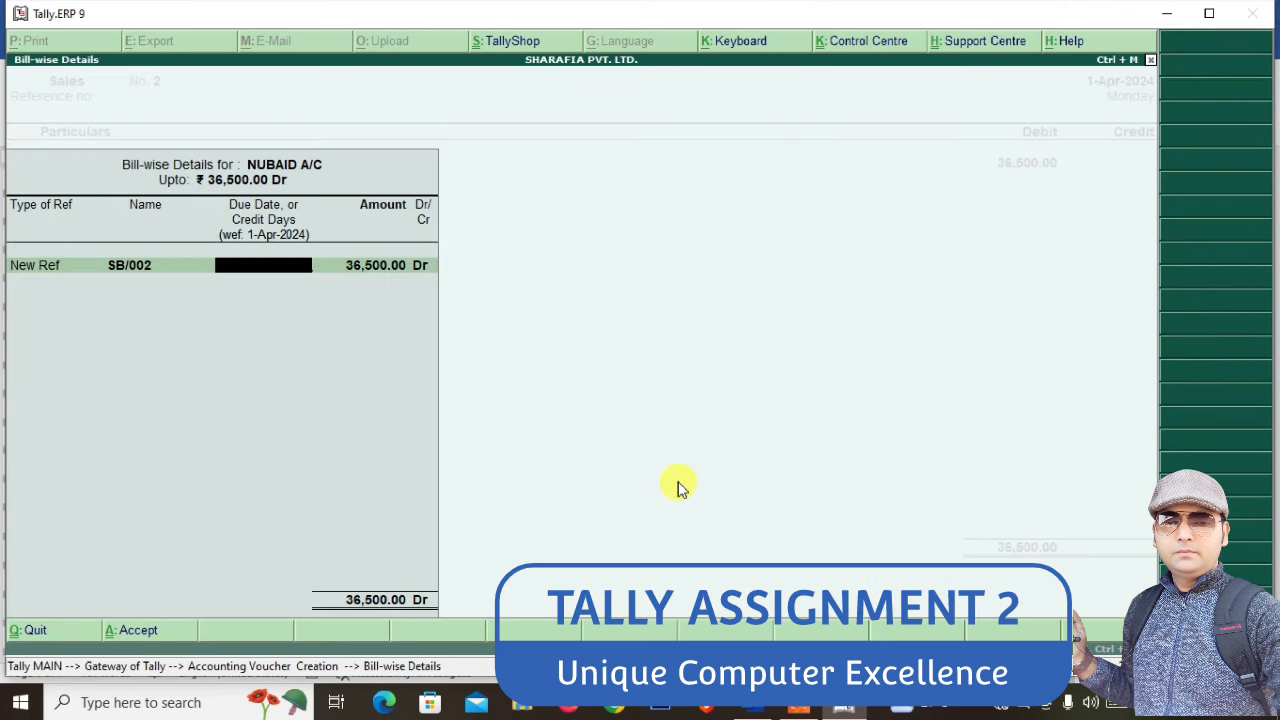
Save the Sales voucher crediting SALES A/C with 36,500, and consult the next sale in the Word assignment
{"action": "key", "text": "Return"}
{"action": "key", "text": "Return"}
{"action": "key", "text": "Return"}
{"action": "key", "text": "Return"}
{"action": "key", "text": "Return"}
{"action": "key", "text": "Return"}
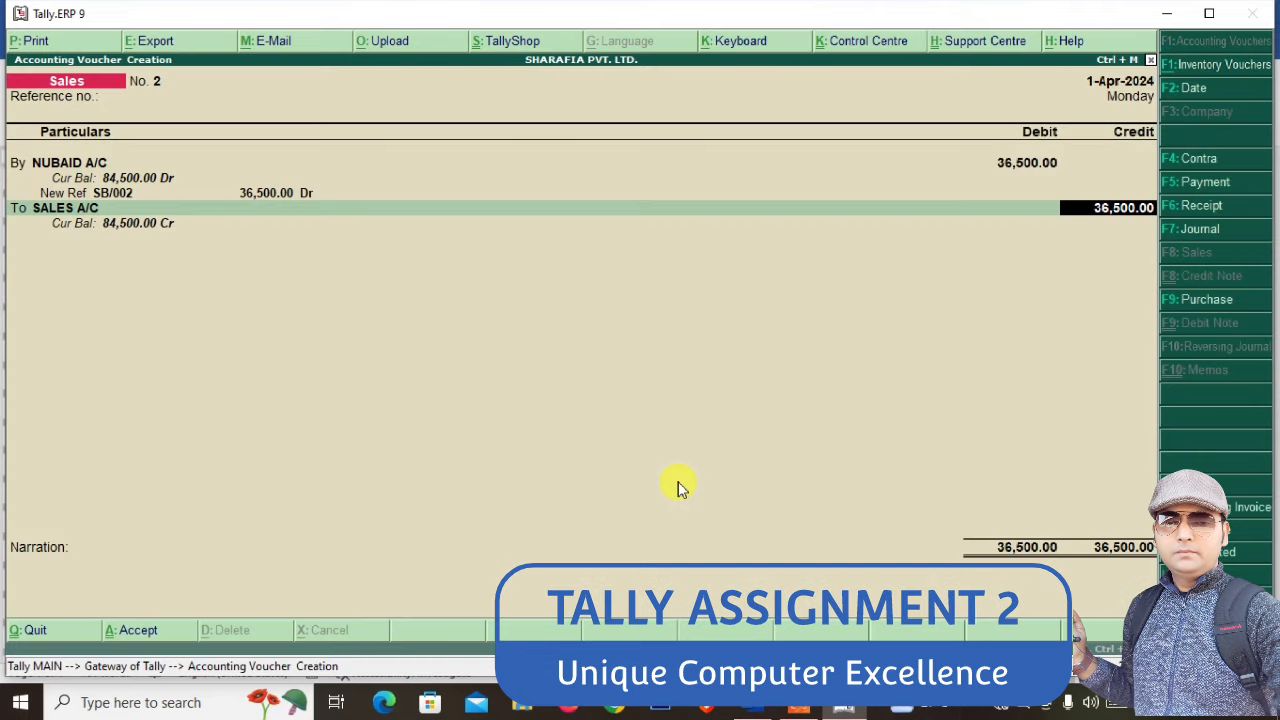
{"action": "key", "text": "alt+Tab"}
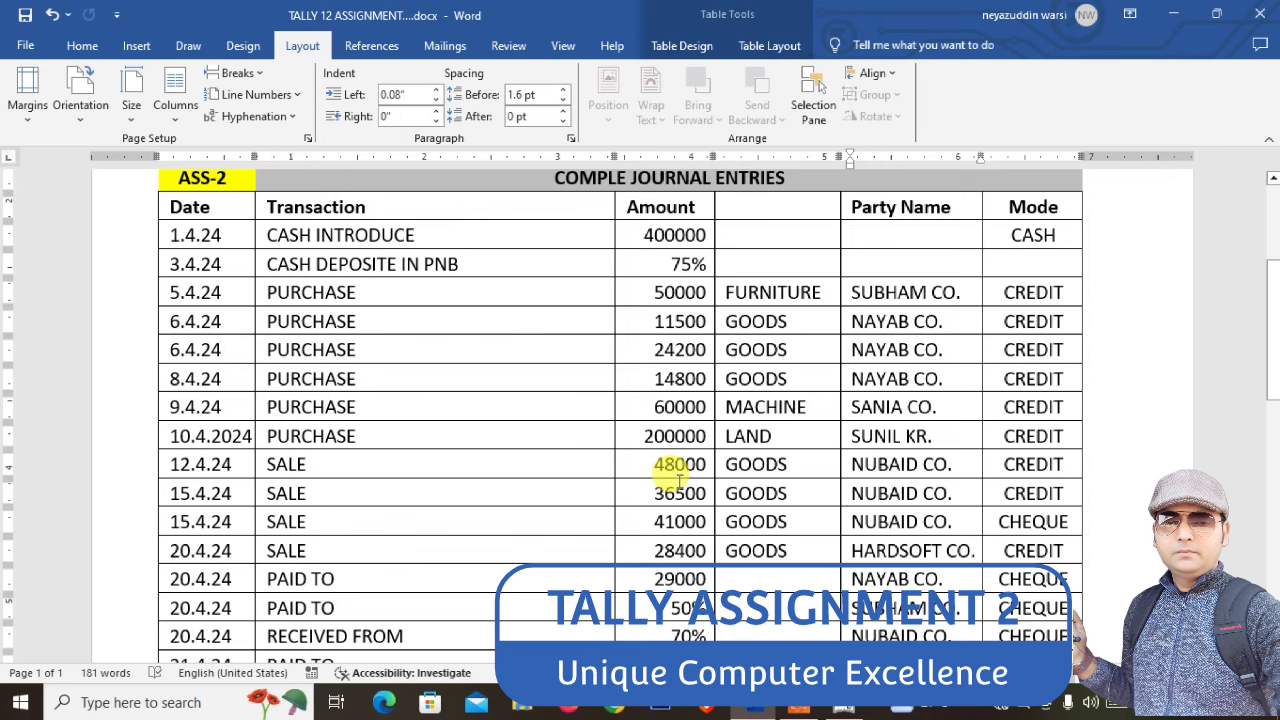
Return to Tally and debit NUBAID A/C with 41,000 in Sales voucher No. 3 against the new bill reference SB/003
{"action": "key", "text": "alt+Tab"}
{"action": "key", "text": "Return"}
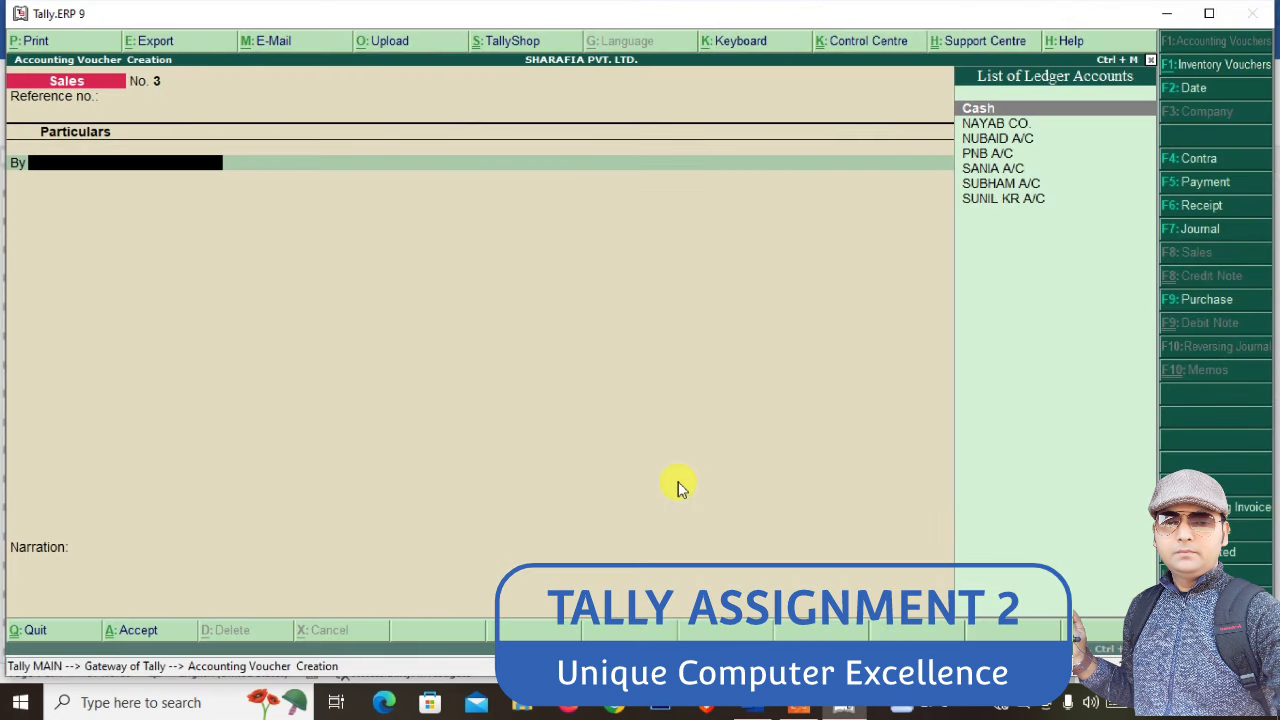
{"action": "type", "text": "NU"}
{"action": "key", "text": "Return"}
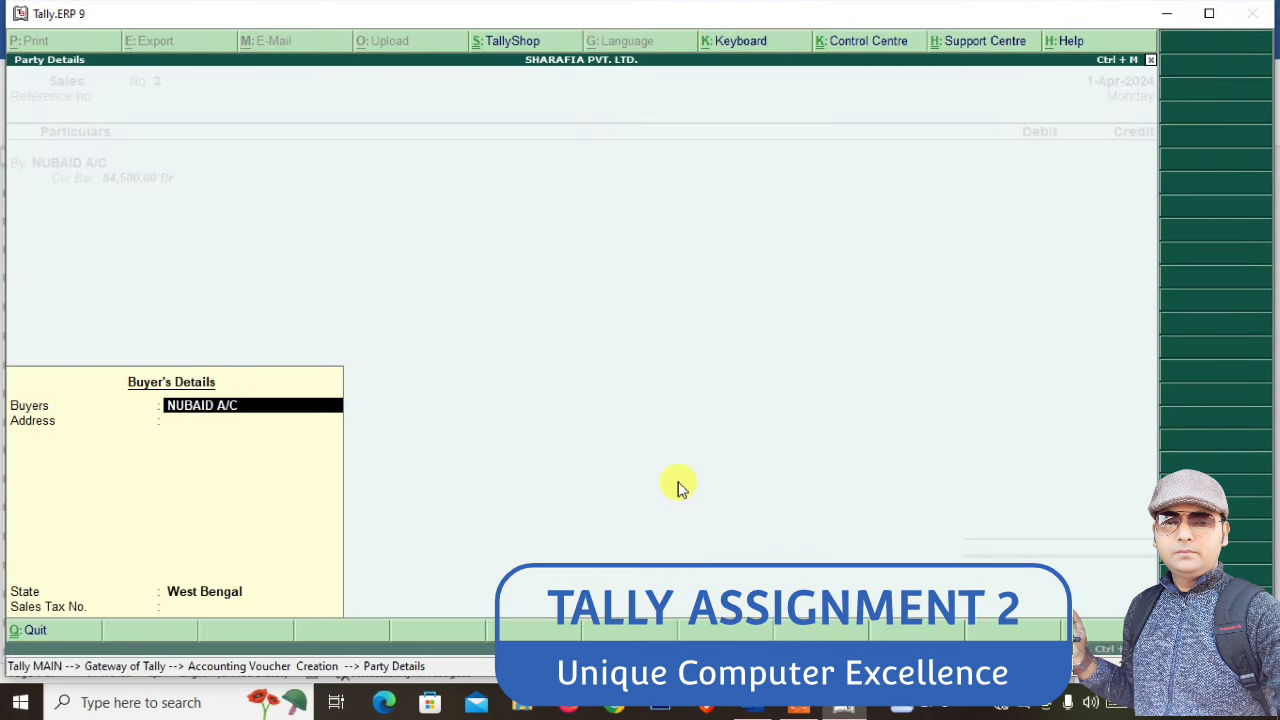
{"action": "key", "text": "ctrl+a"}
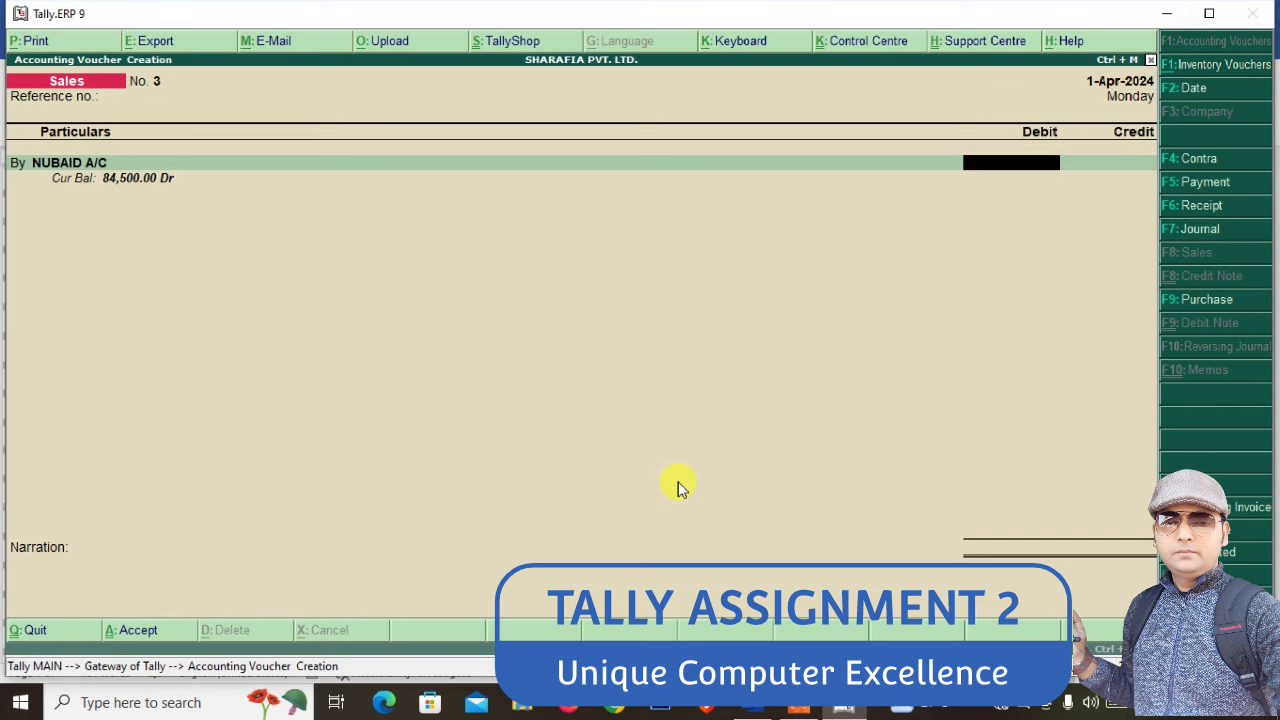
{"action": "type", "text": "41000"}
{"action": "key", "text": "Return"}
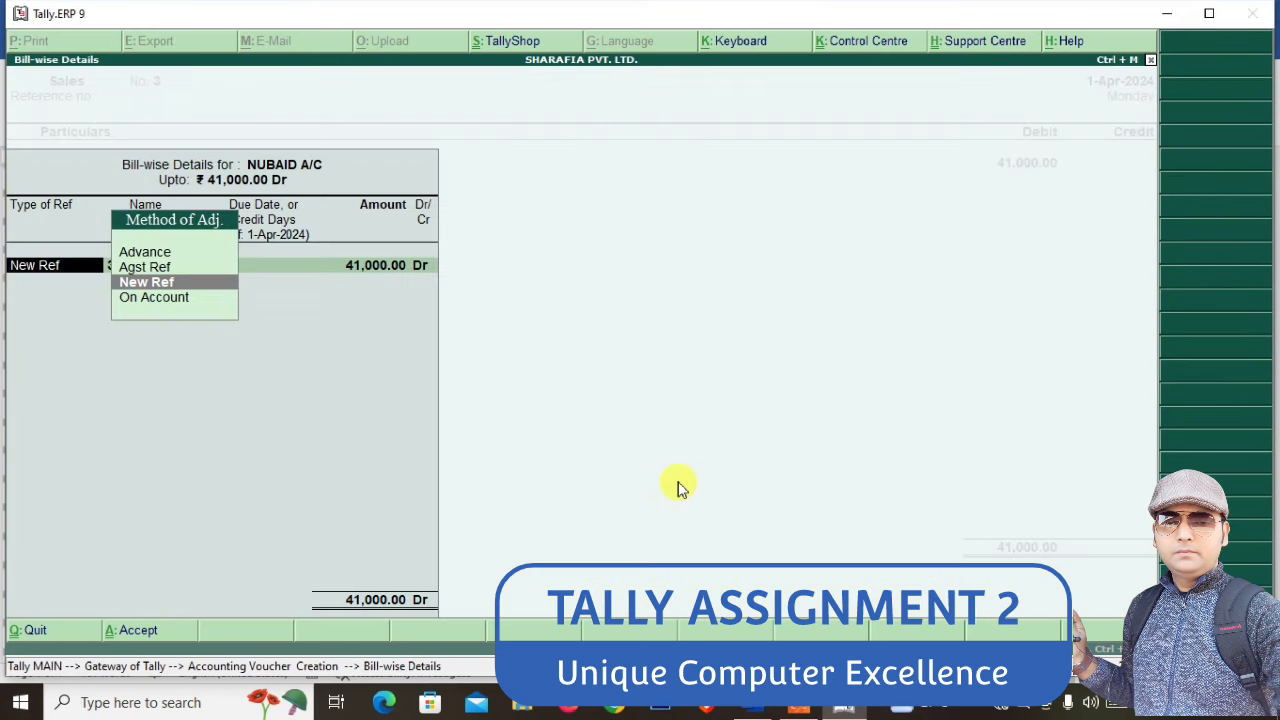
{"action": "key", "text": "Return"}
{"action": "type", "text": "SB/003"}
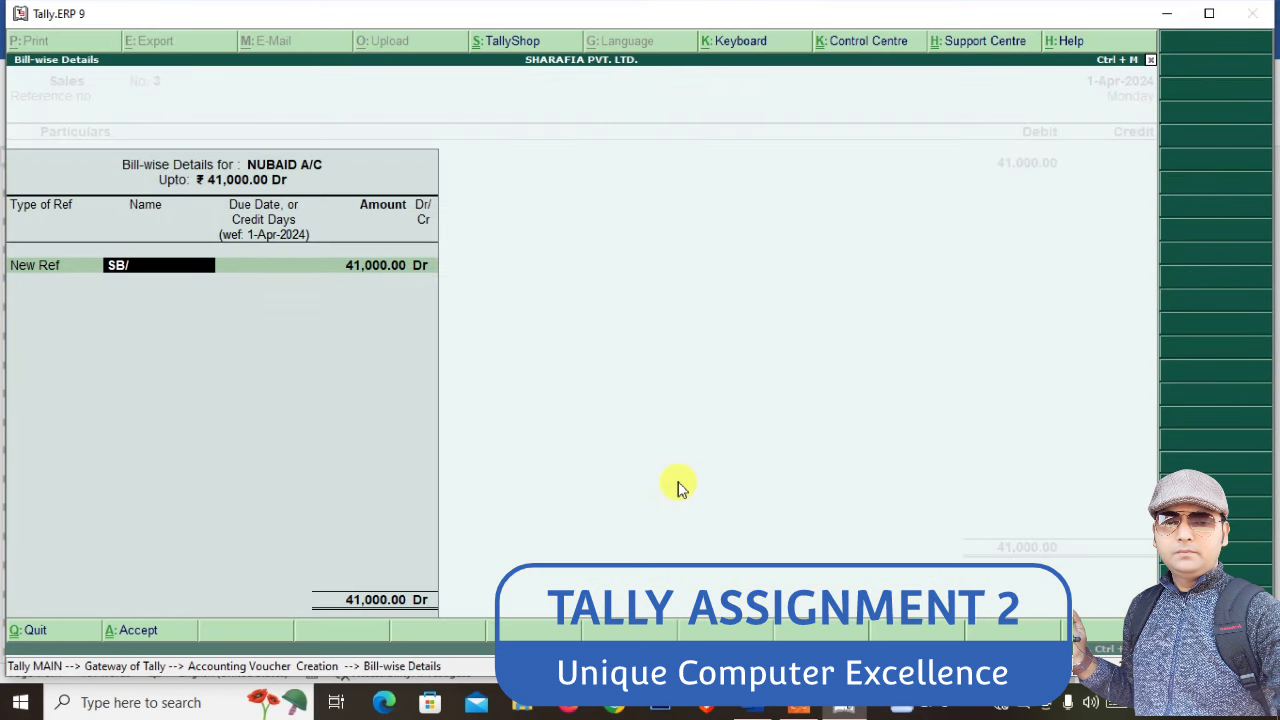
Save the Sales voucher crediting SALES A/C with 41,000, and consult the 20.4.24 sale in the Word assignment
{"action": "key", "text": "Return"}
{"action": "key", "text": "Return"}
{"action": "key", "text": "Return"}
{"action": "key", "text": "Return"}
{"action": "key", "text": "Return"}
{"action": "key", "text": "Return"}
{"action": "key", "text": "Return"}
{"action": "key", "text": "Return"}
{"action": "key", "text": "Return"}
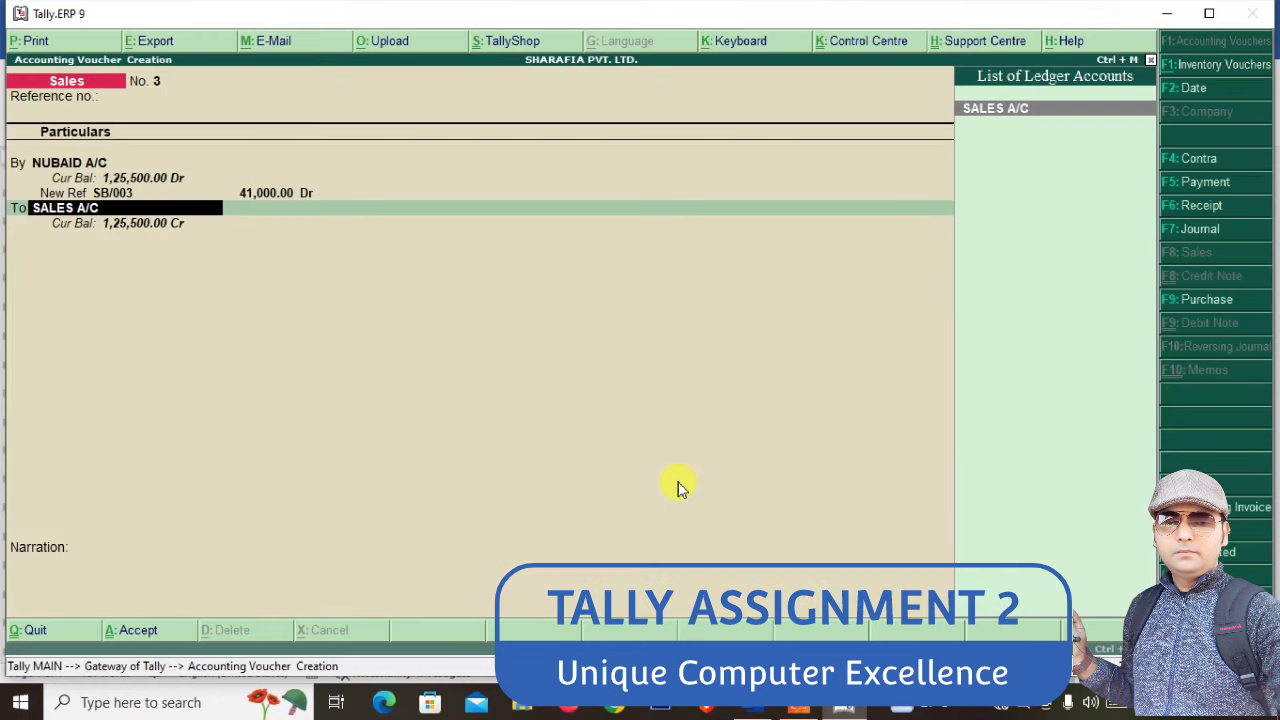
{"action": "key", "text": "Return"}
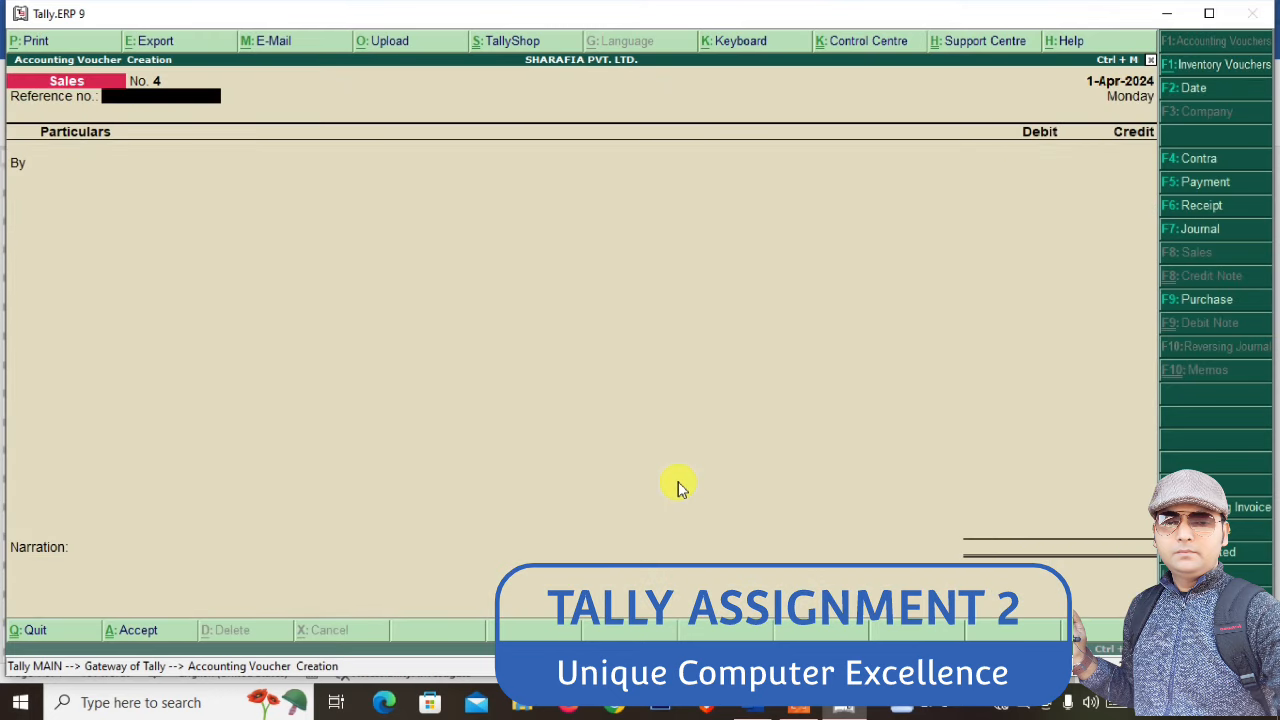
{"action": "key", "text": "alt+Tab"}
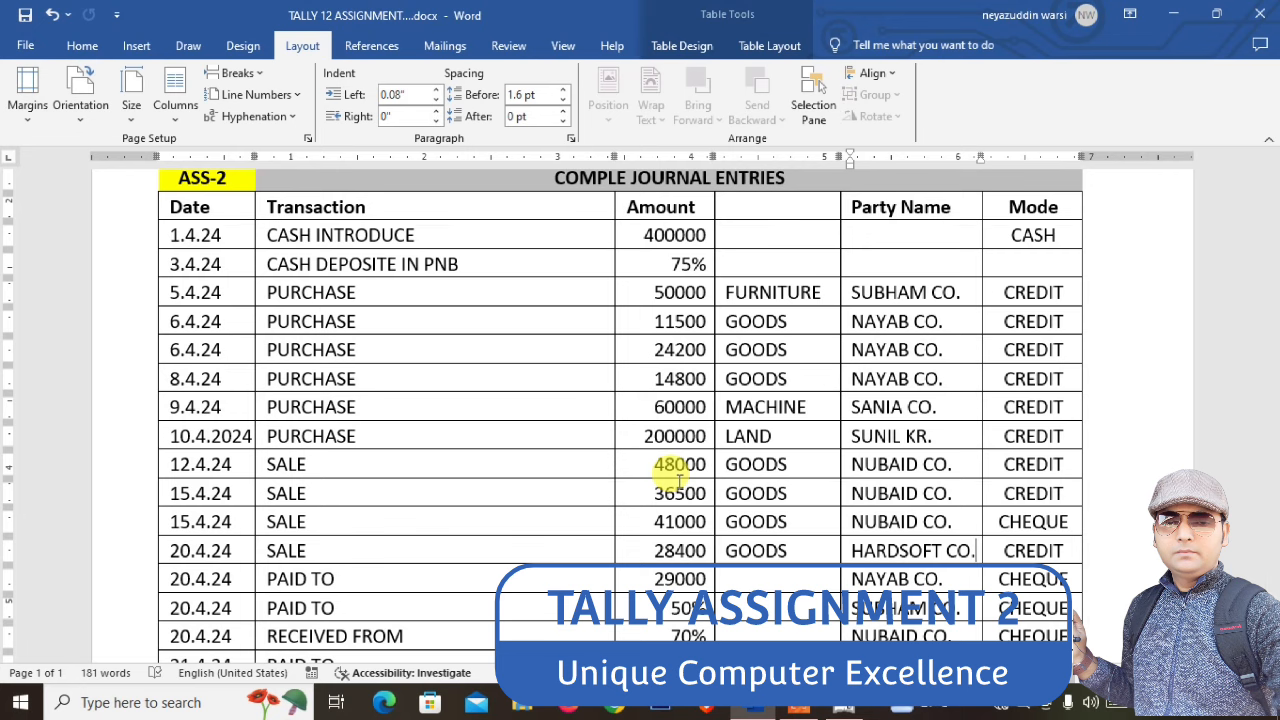
In Tally, create the ledger HARDSOFT A/C under Sundry Debtors for Sales voucher No. 4's debit line, and accept the default buyer's details
{"action": "key", "text": "alt+Tab"}
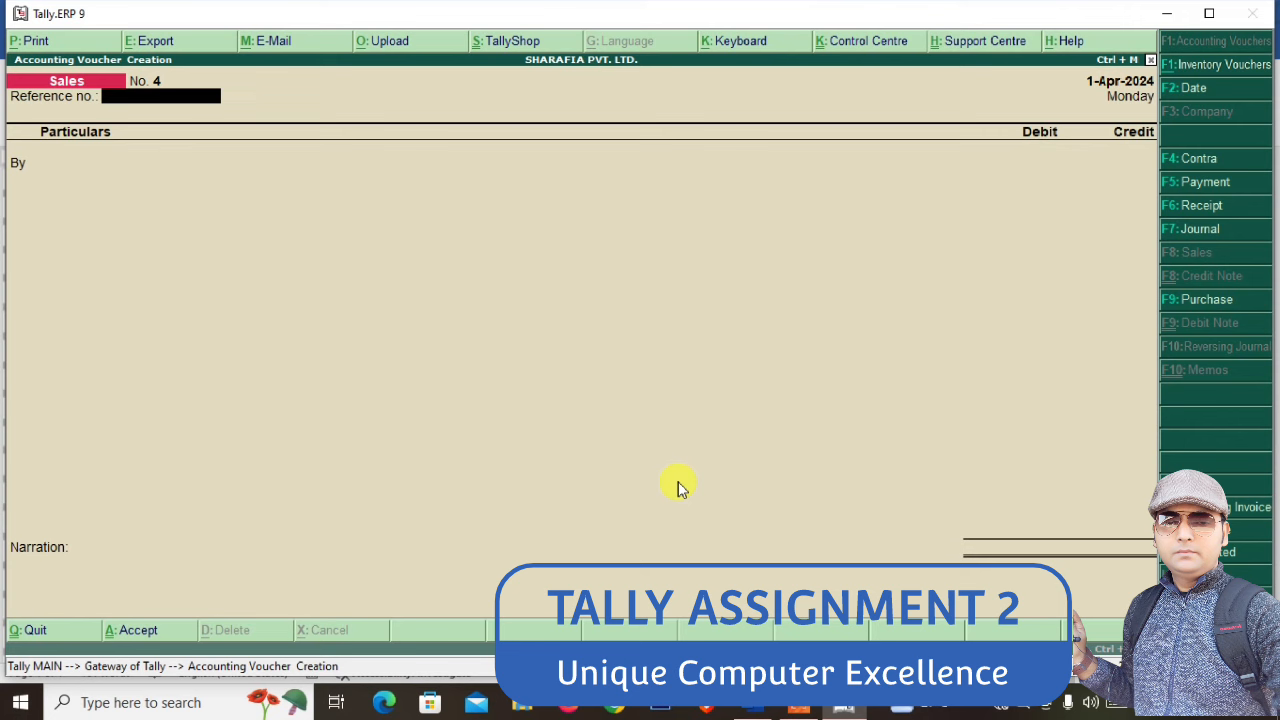
{"action": "key", "text": "Return"}
{"action": "key", "text": "alt+c"}
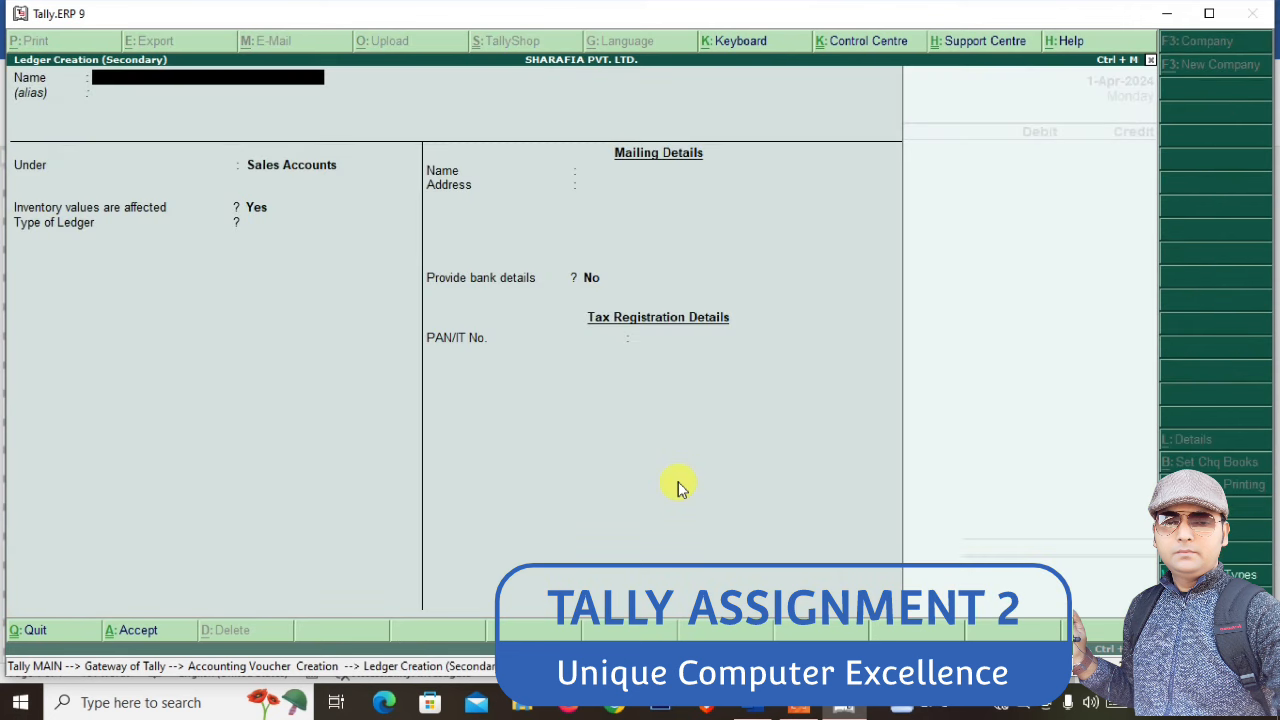
{"action": "type", "text": "HAD"}
{"action": "key", "text": "BackSpace"}
{"action": "type", "text": "RDSOFT A/C"}
{"action": "key", "text": "Return"}
{"action": "key", "text": "Return"}
{"action": "type", "text": "SUN"}
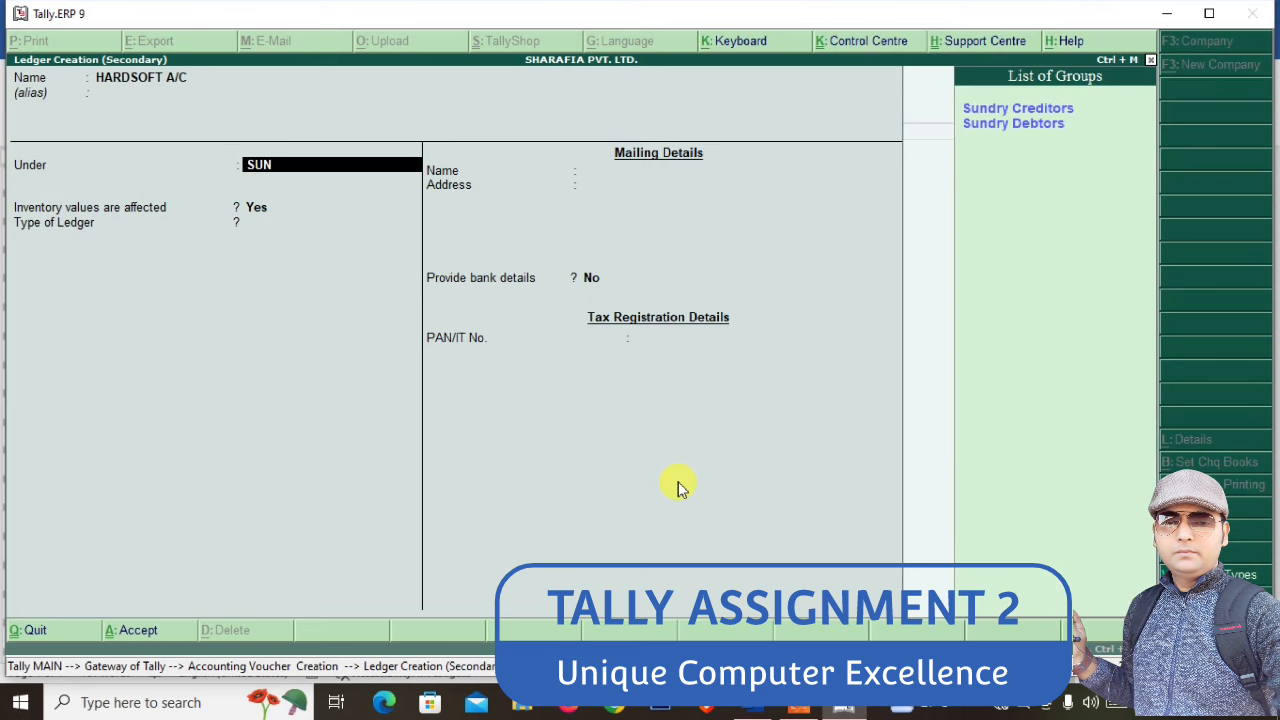
{"action": "key", "text": "Down"}
{"action": "key", "text": "Return"}
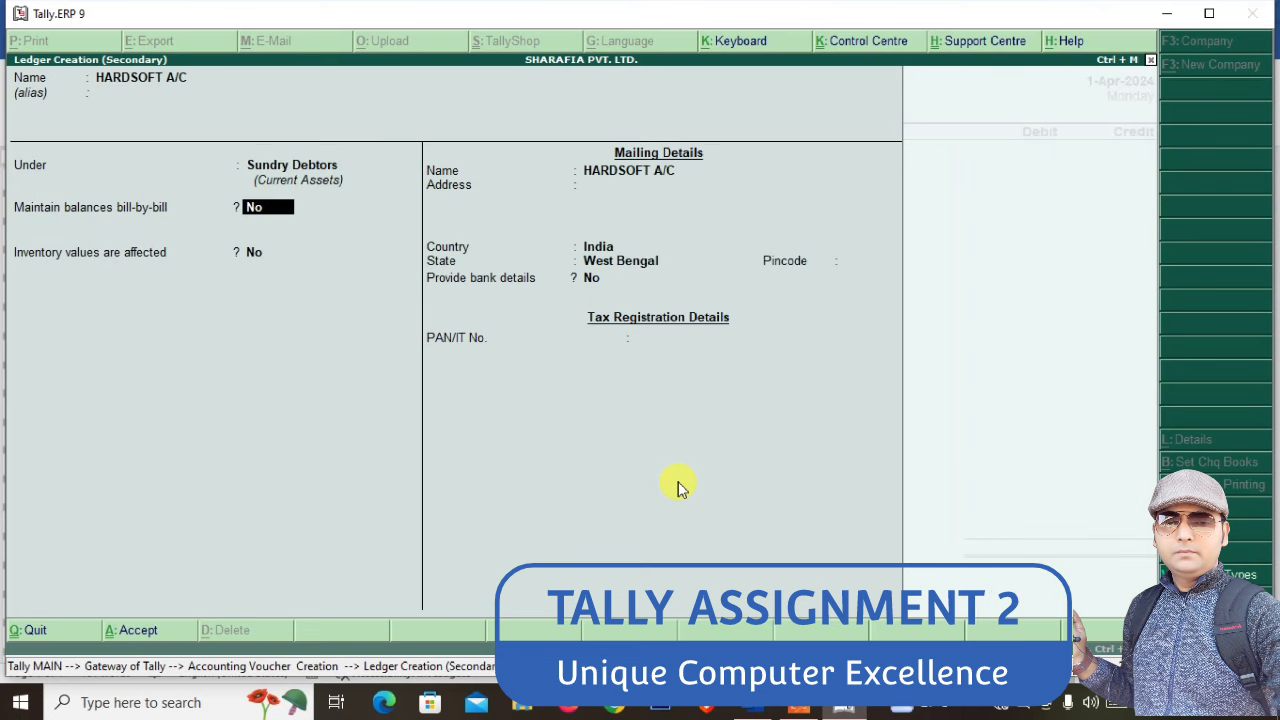
{"action": "key", "text": "ctrl+a"}
{"action": "key", "text": "ctrl+a"}
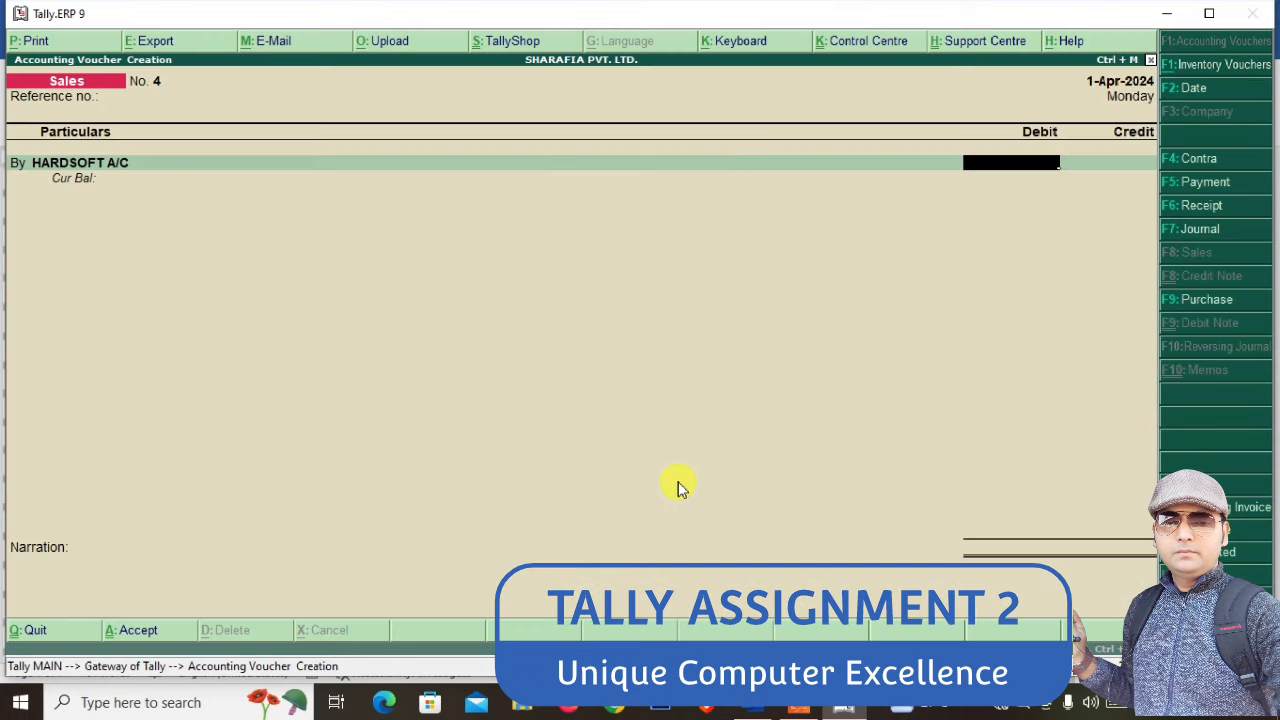
Check the HARDSOFT sale amount in the Word assignment, and in Tally debit HARDSOFT A/C with 28,400
{"action": "key", "text": "alt+Tab"}
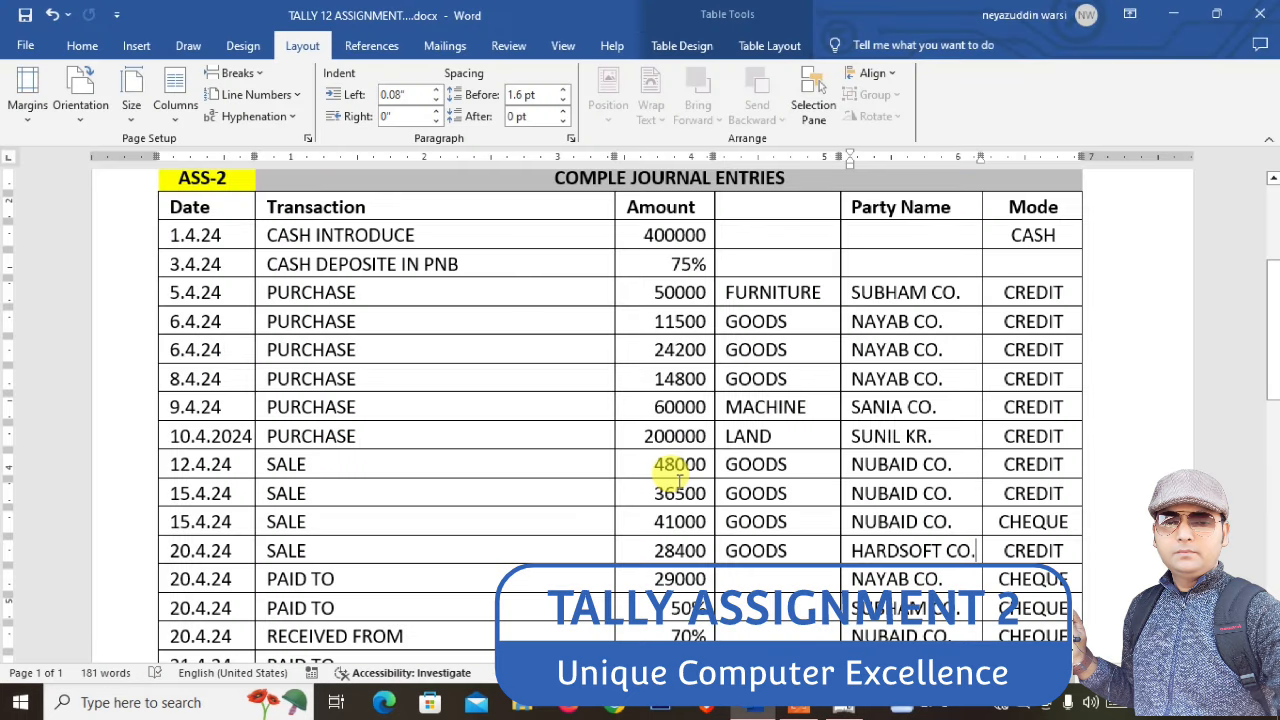
{"action": "key", "text": "alt+Tab"}
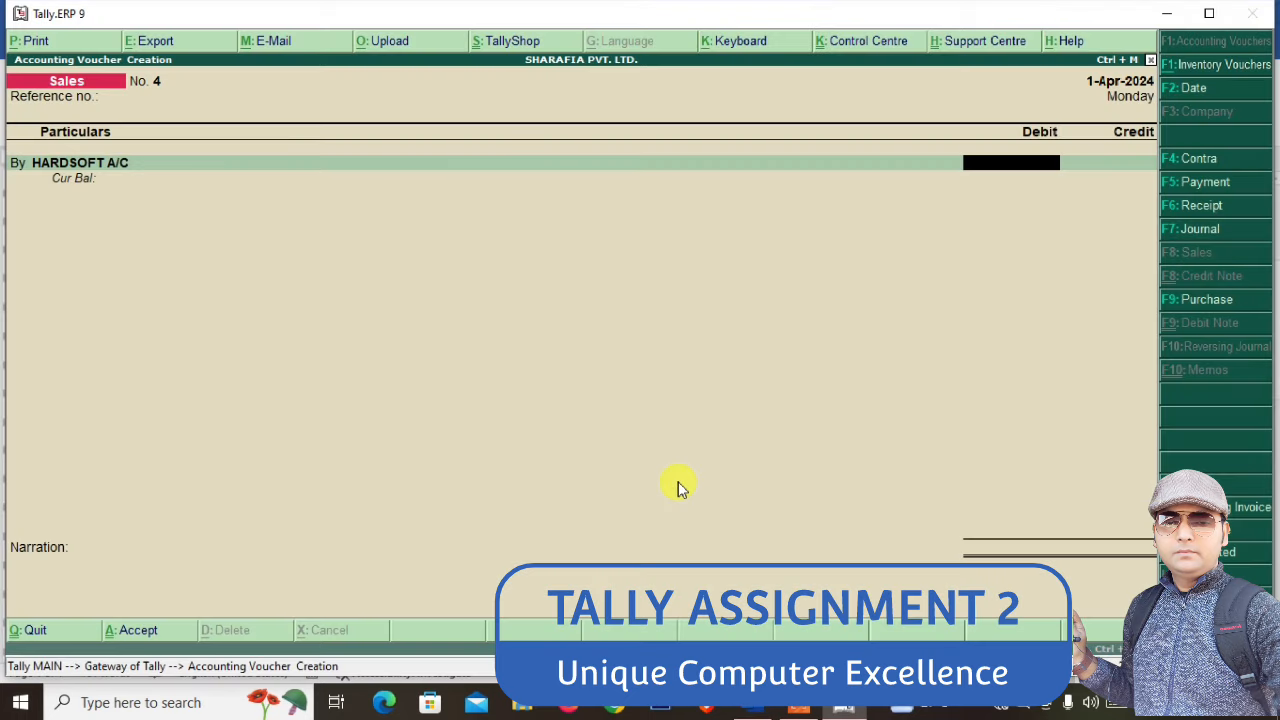
{"action": "type", "text": "28400"}
{"action": "key", "text": "Return"}
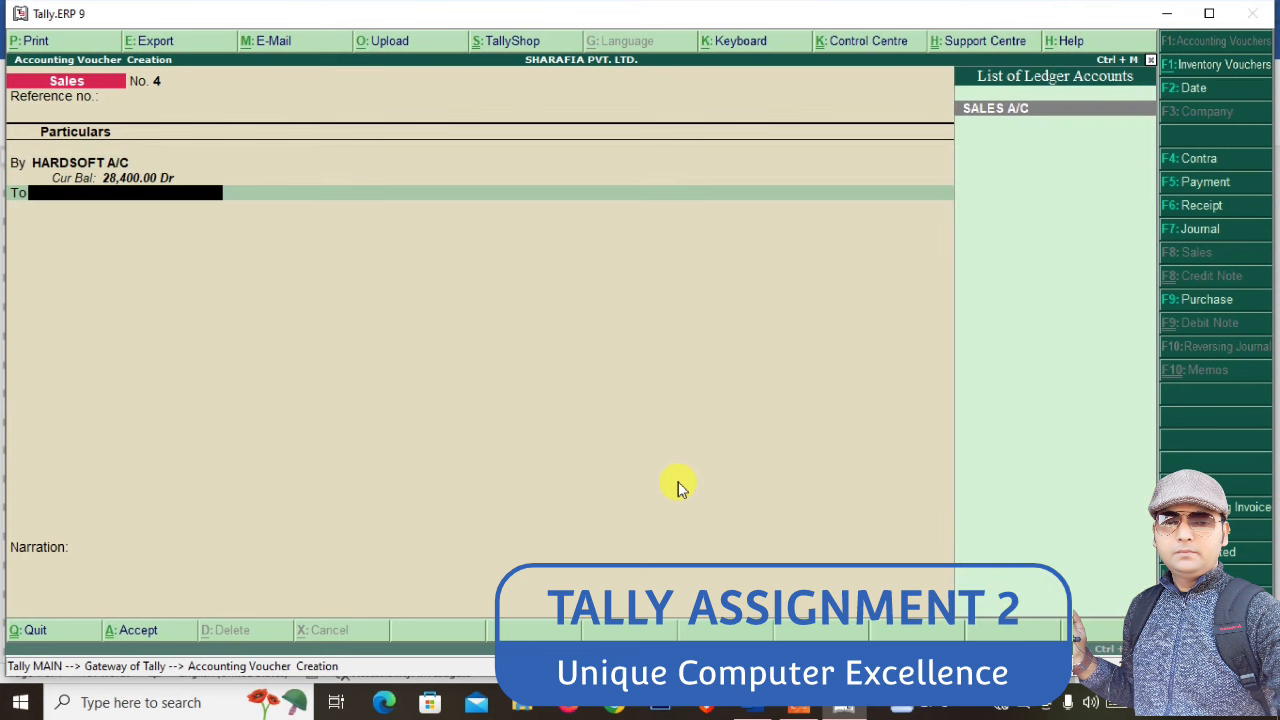
Credit SALES A/C with 28,400 and save the Sales voucher without a narration
{"action": "key", "text": "Return"}
{"action": "key", "text": "Return"}
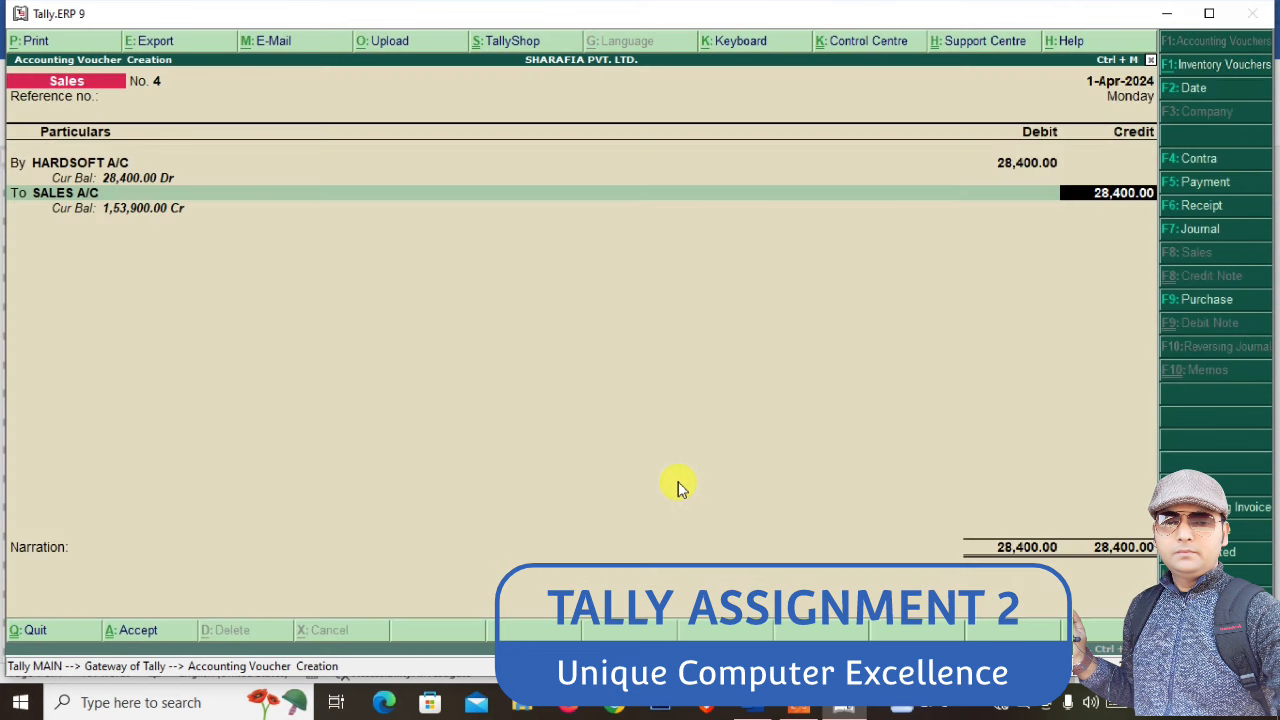
{"action": "key", "text": "Return"}
{"action": "key", "text": "BackSpace"}
{"action": "key", "text": "Return"}
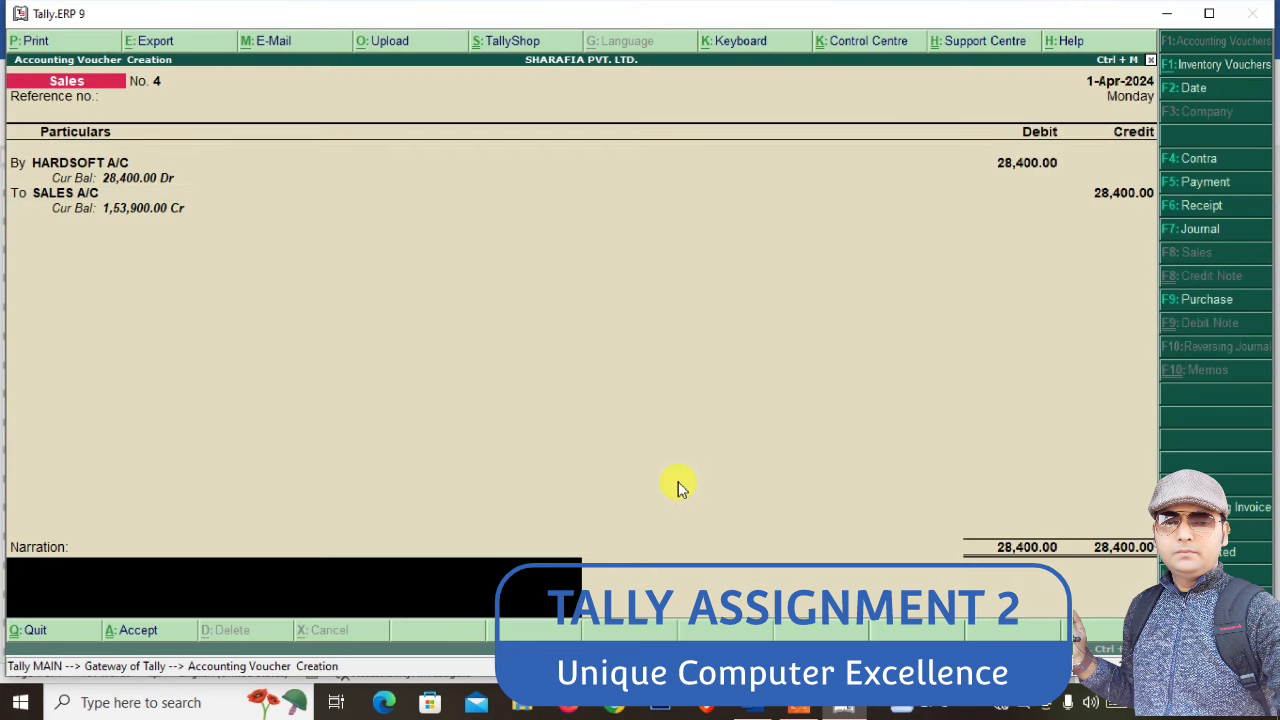
{"action": "key", "text": "Return"}
{"action": "key", "text": "Return"}
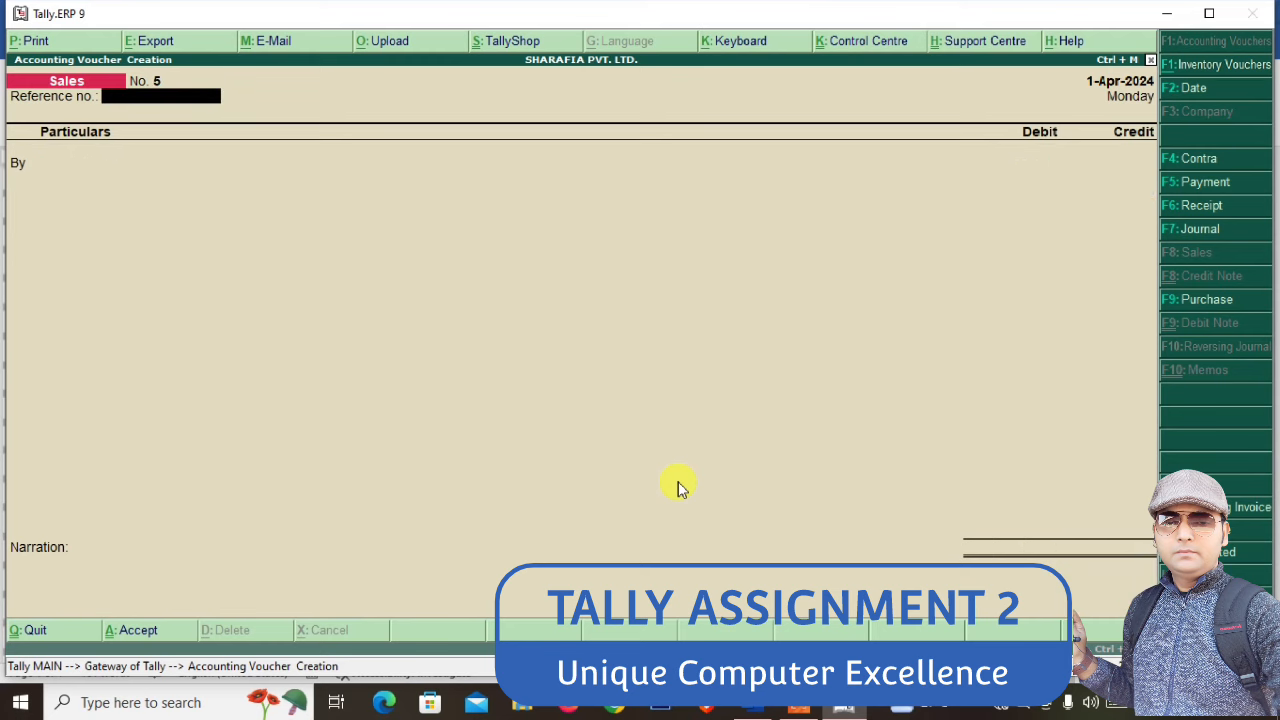
Review the payment entries after the sales in the Word assignment, and open a Payment voucher in Tally
{"action": "key", "text": "alt+Tab"}
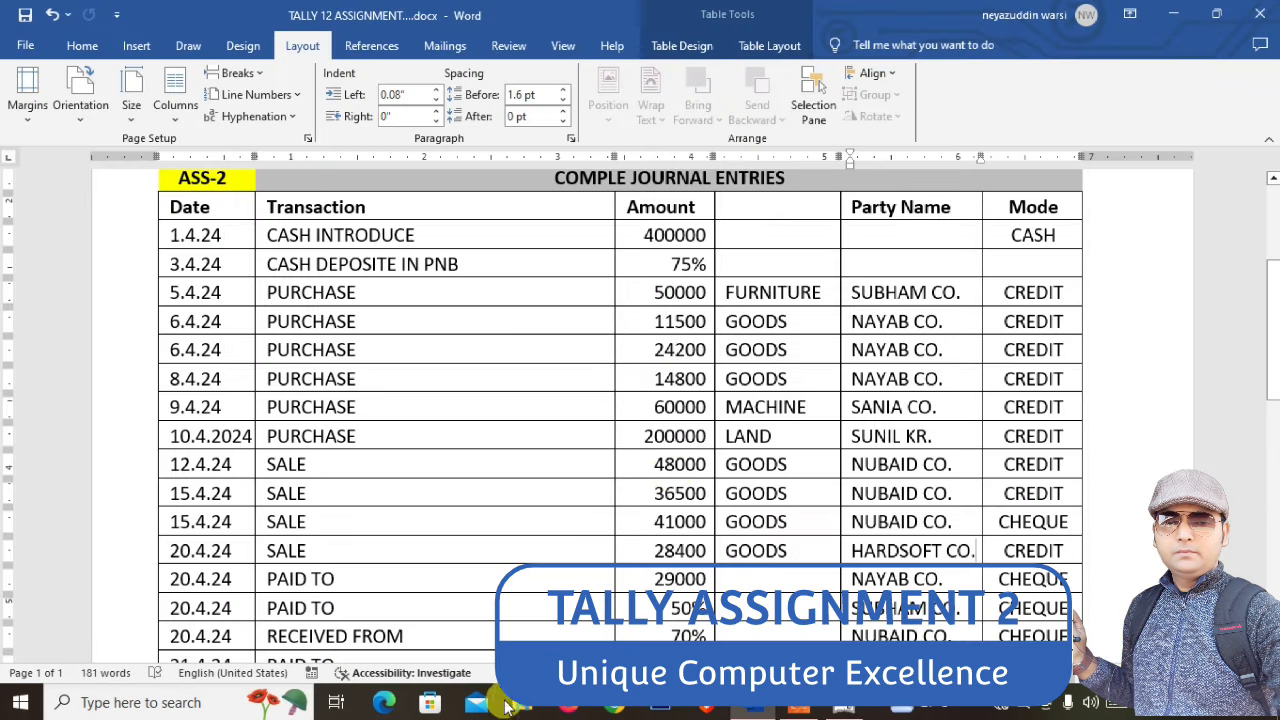
{"action": "scroll", "coordinate": [545, 575], "scroll_direction": "down", "scroll_amount": 1}
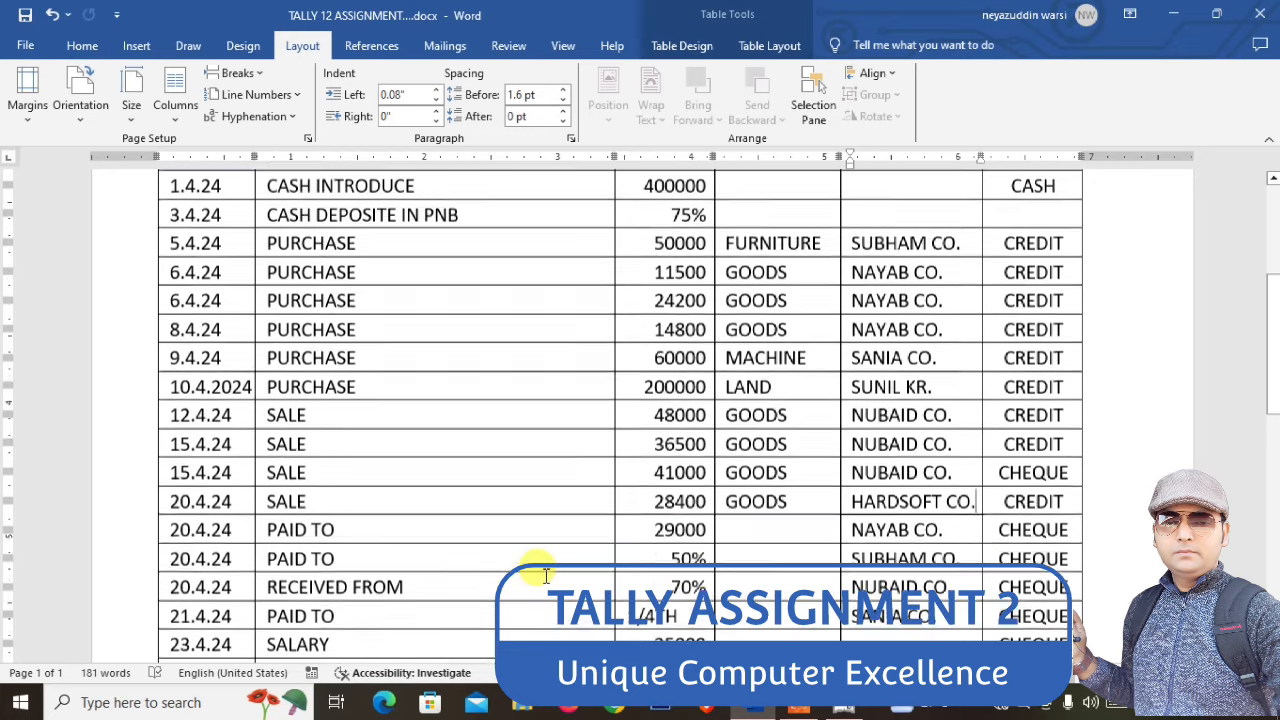
{"action": "scroll", "coordinate": [545, 575], "scroll_direction": "down", "scroll_amount": 2}
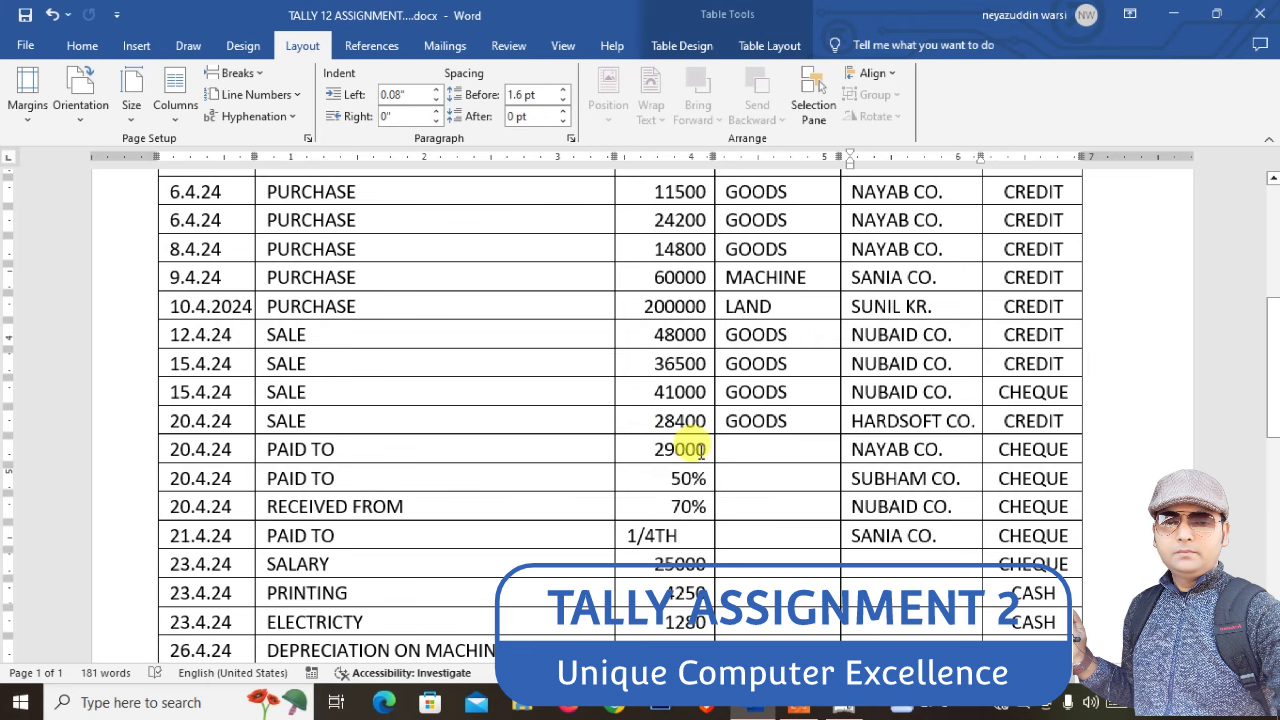
{"action": "key", "text": "alt+Tab"}
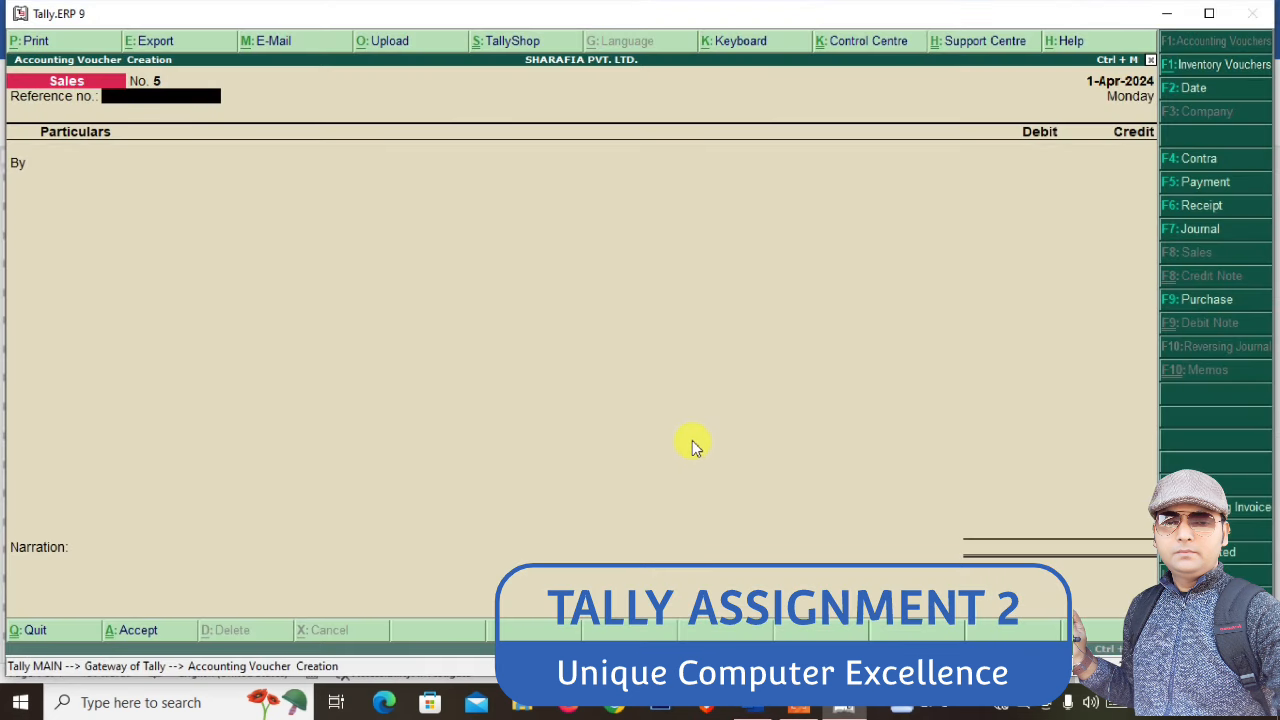
{"action": "left_click", "coordinate": [1208, 185]}
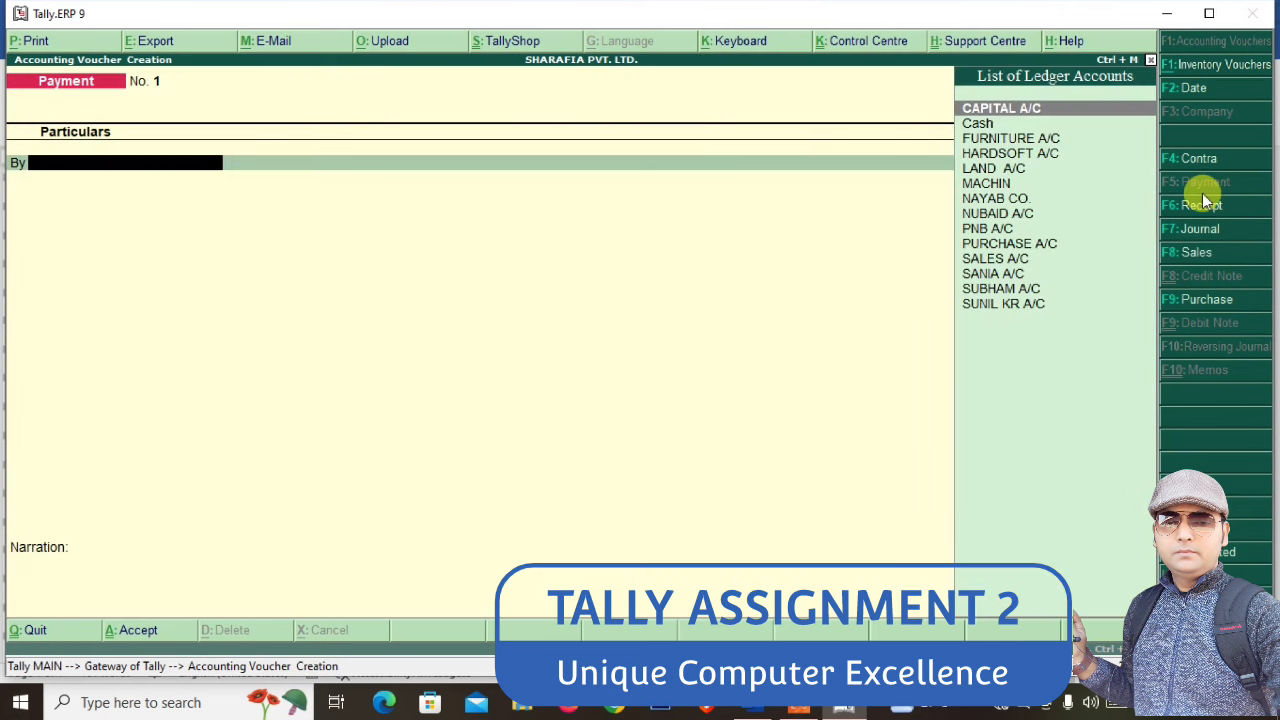
Leave the Payment voucher and examine the company's Balance Sheet in detailed view
{"action": "key", "text": "Escape"}
{"action": "key", "text": "Down"}
{"action": "key", "text": "Down"}
{"action": "key", "text": "Down"}
{"action": "key", "text": "Down"}
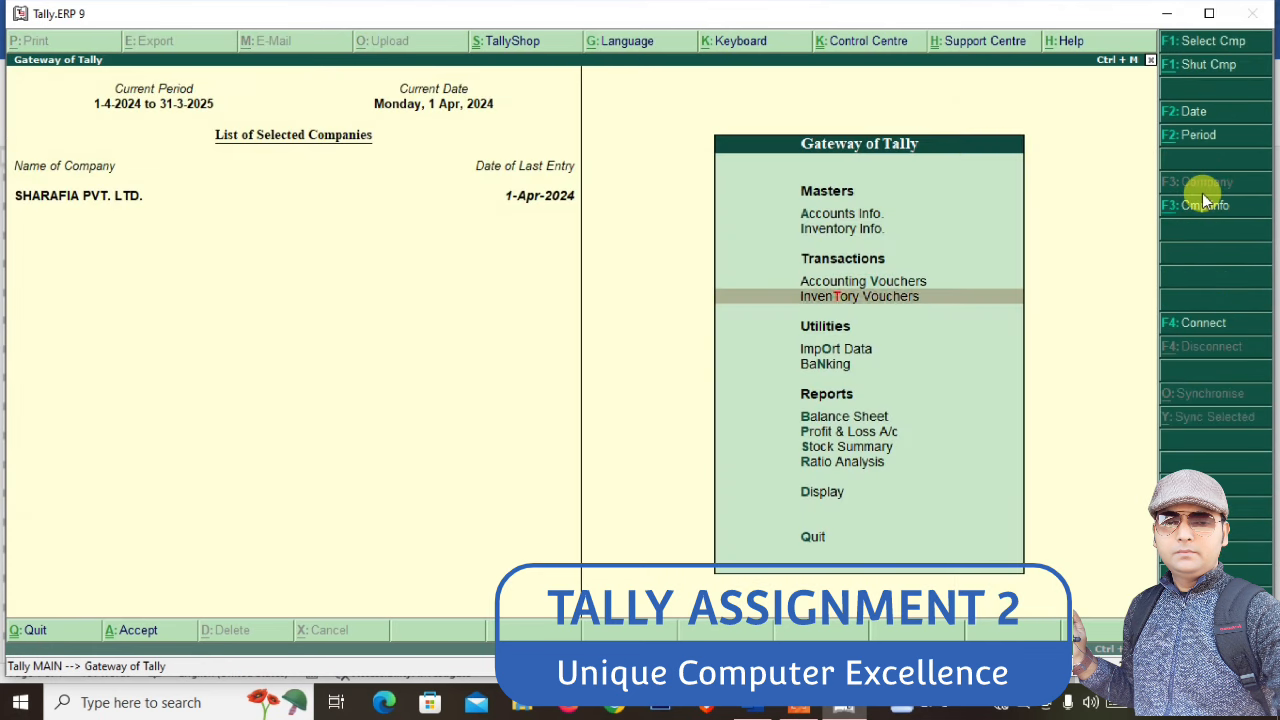
{"action": "key", "text": "Return"}
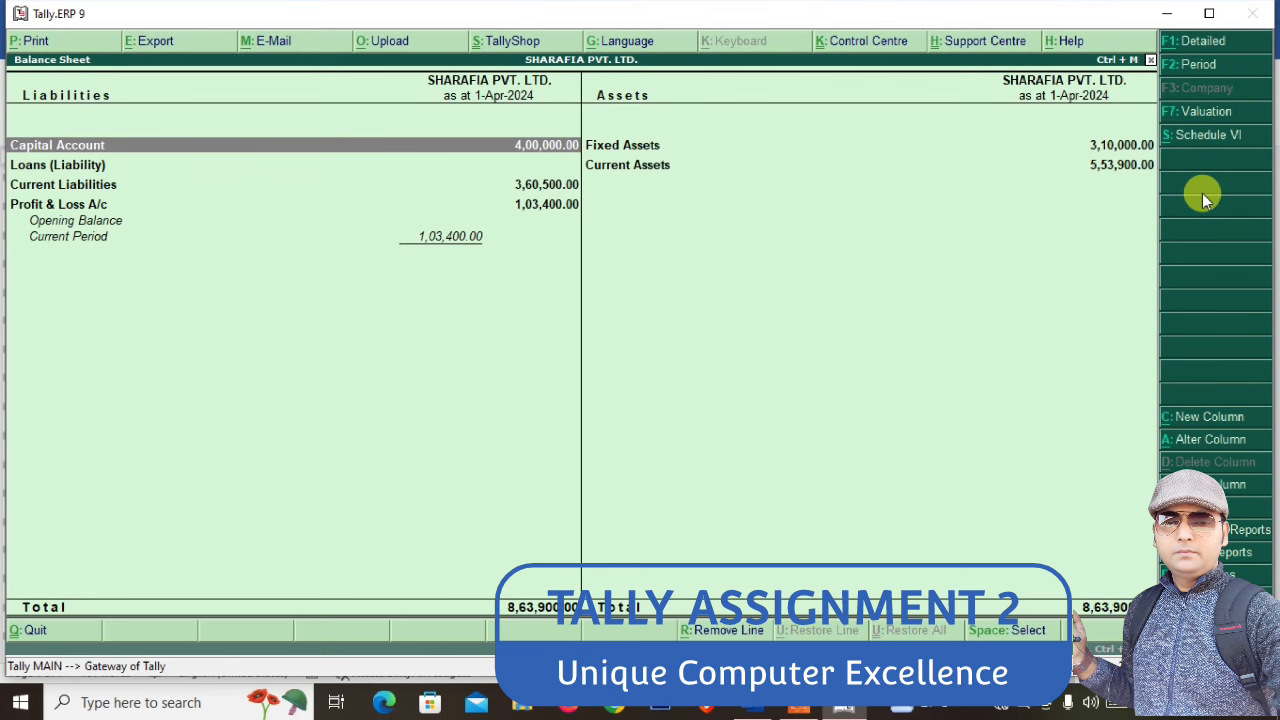
{"action": "key", "text": "alt+F1"}
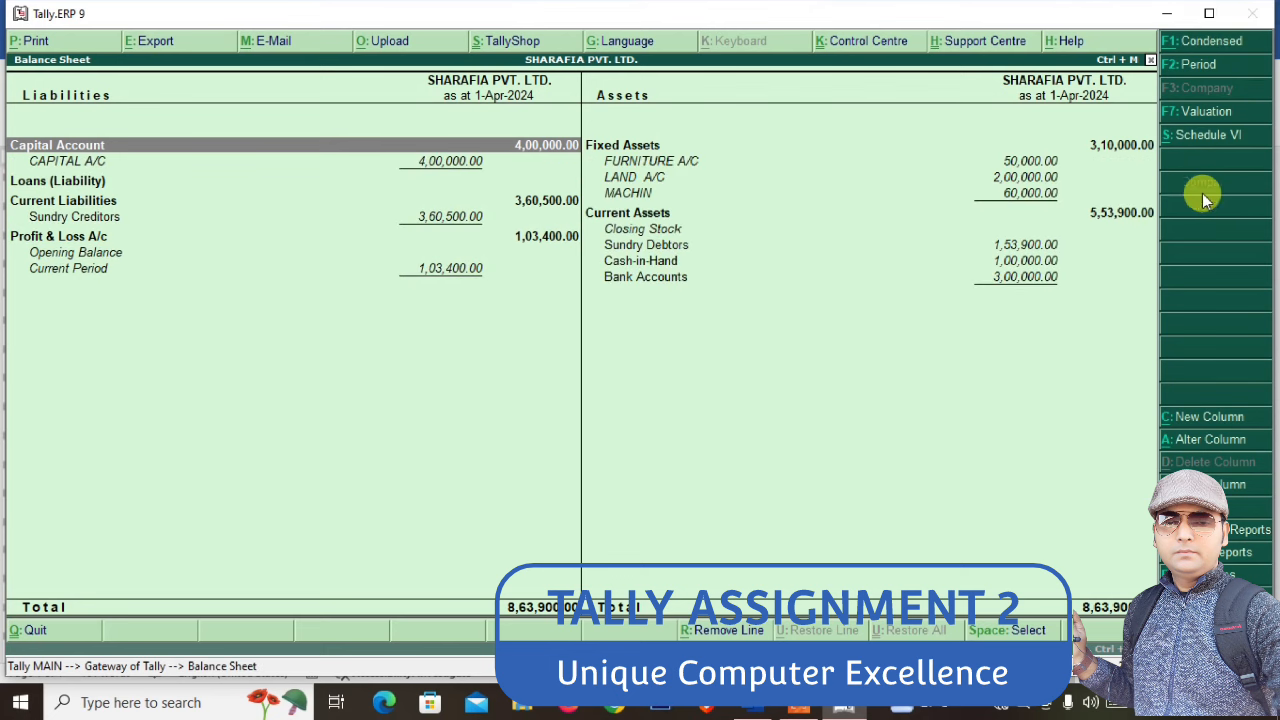
Leave the Balance Sheet and open the ledger selection list in the account books
{"action": "key", "text": "Escape"}
{"action": "key", "text": "Down"}
{"action": "key", "text": "Down"}
{"action": "key", "text": "Down"}
{"action": "key", "text": "Down"}
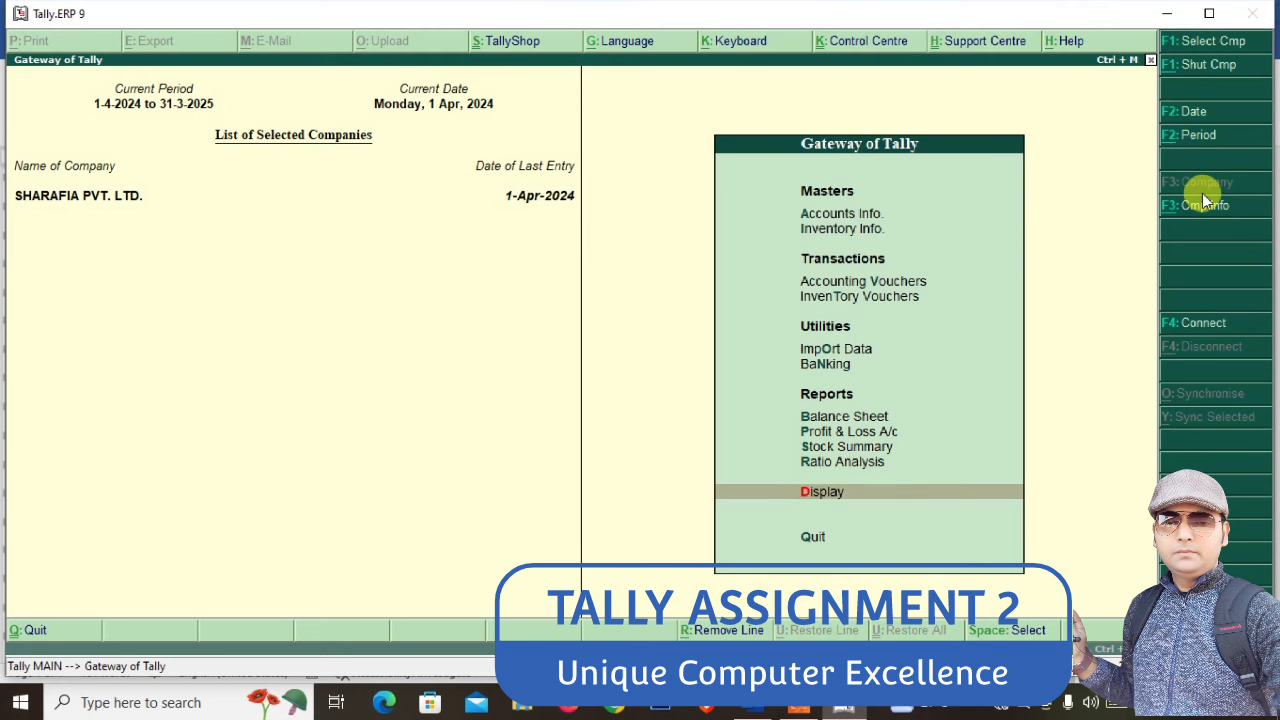
{"action": "key", "text": "Return"}
{"action": "key", "text": "Down"}
{"action": "key", "text": "Down"}
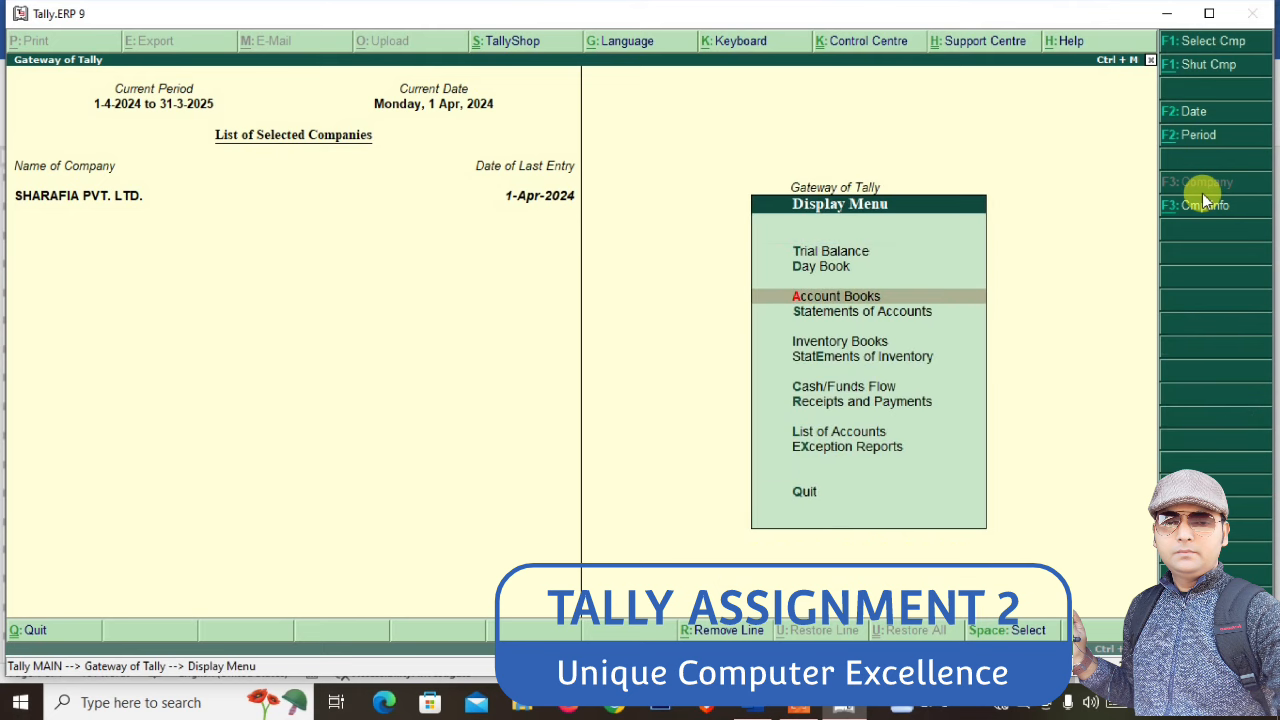
{"action": "key", "text": "Return"}
{"action": "key", "text": "Down"}
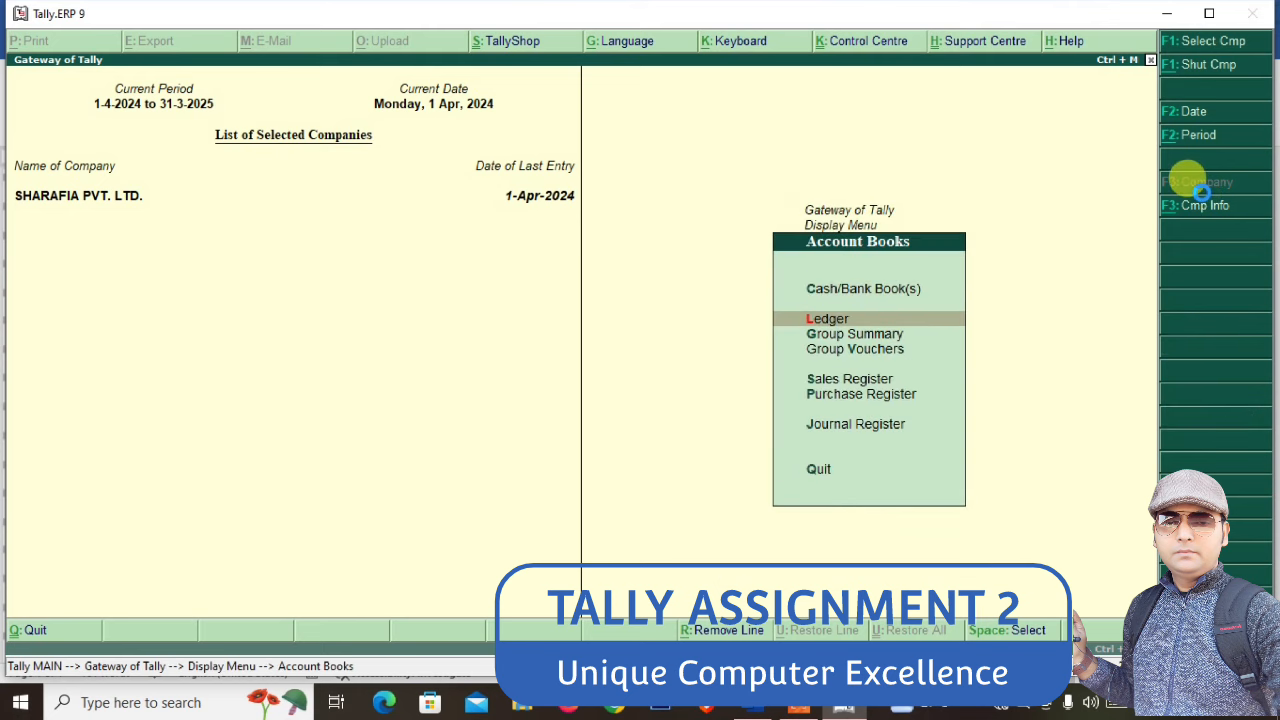
{"action": "key", "text": "Return"}
Display the ledger vouchers of NAYAB CO
{"action": "key", "text": "Down"}
{"action": "key", "text": "Down"}
{"action": "key", "text": "Down"}
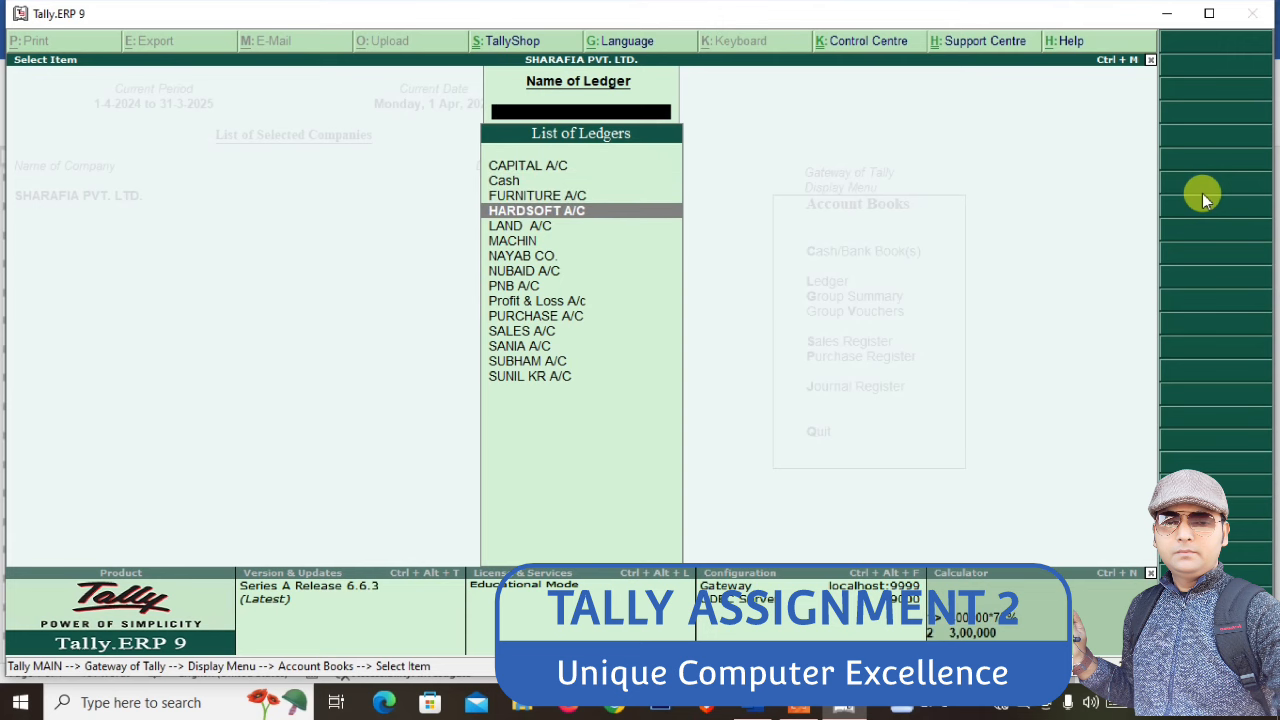
{"action": "key", "text": "Down"}
{"action": "key", "text": "Down"}
{"action": "key", "text": "Down"}
{"action": "key", "text": "Return"}
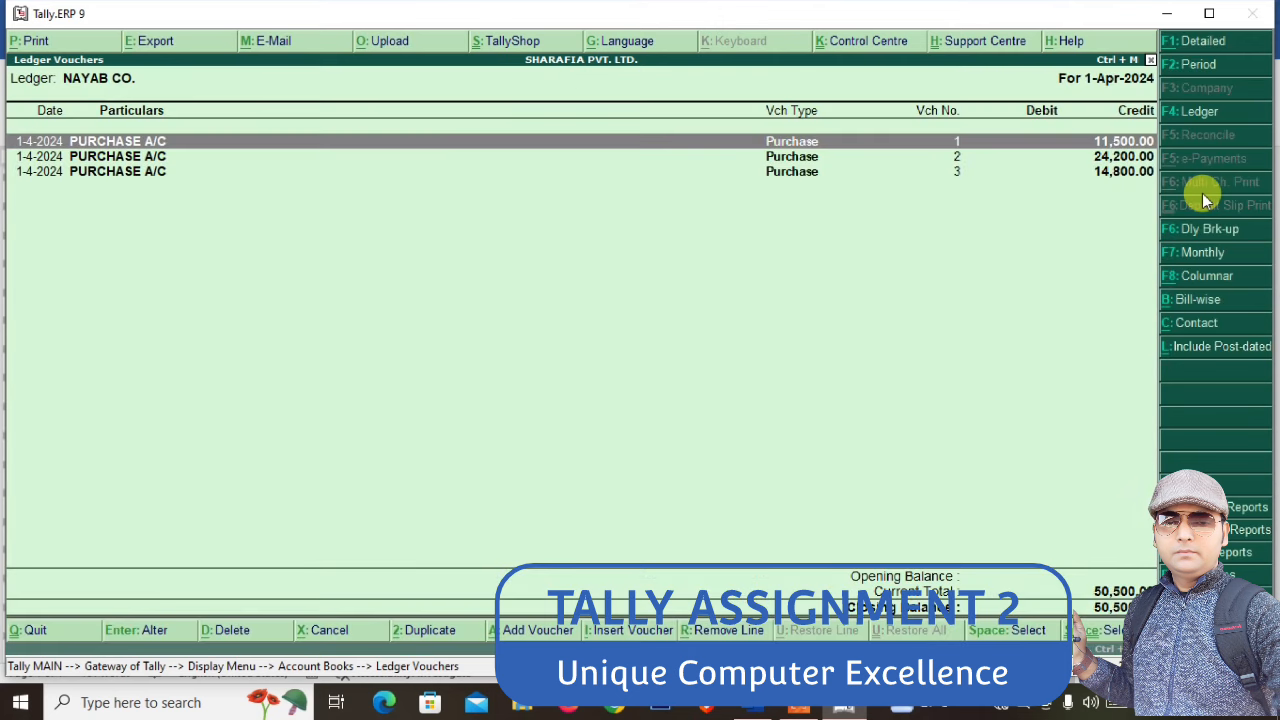
Examine the bill reference details under each purchase voucher in the NAYAB CO. ledger, and return to the Gateway of Tally
{"action": "key", "text": "alt+F1"}
{"action": "key", "text": "shift+Return"}
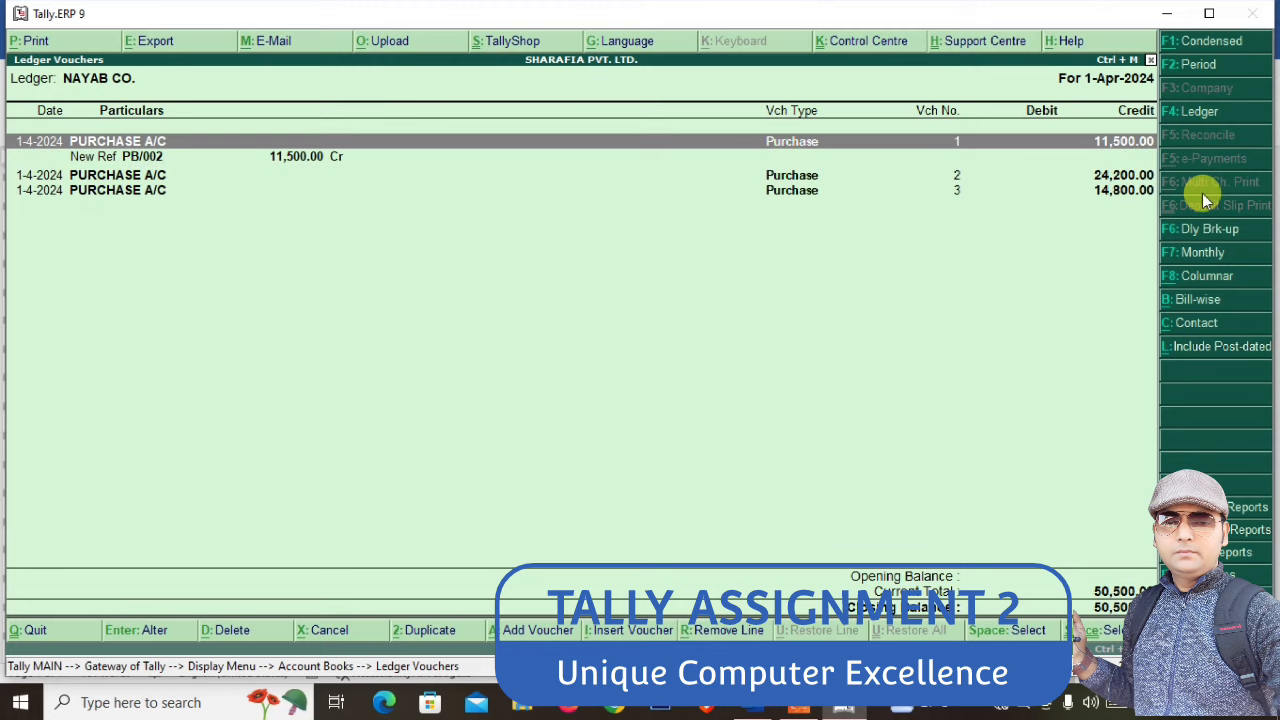
{"action": "key", "text": "Down"}
{"action": "key", "text": "shift+Return"}
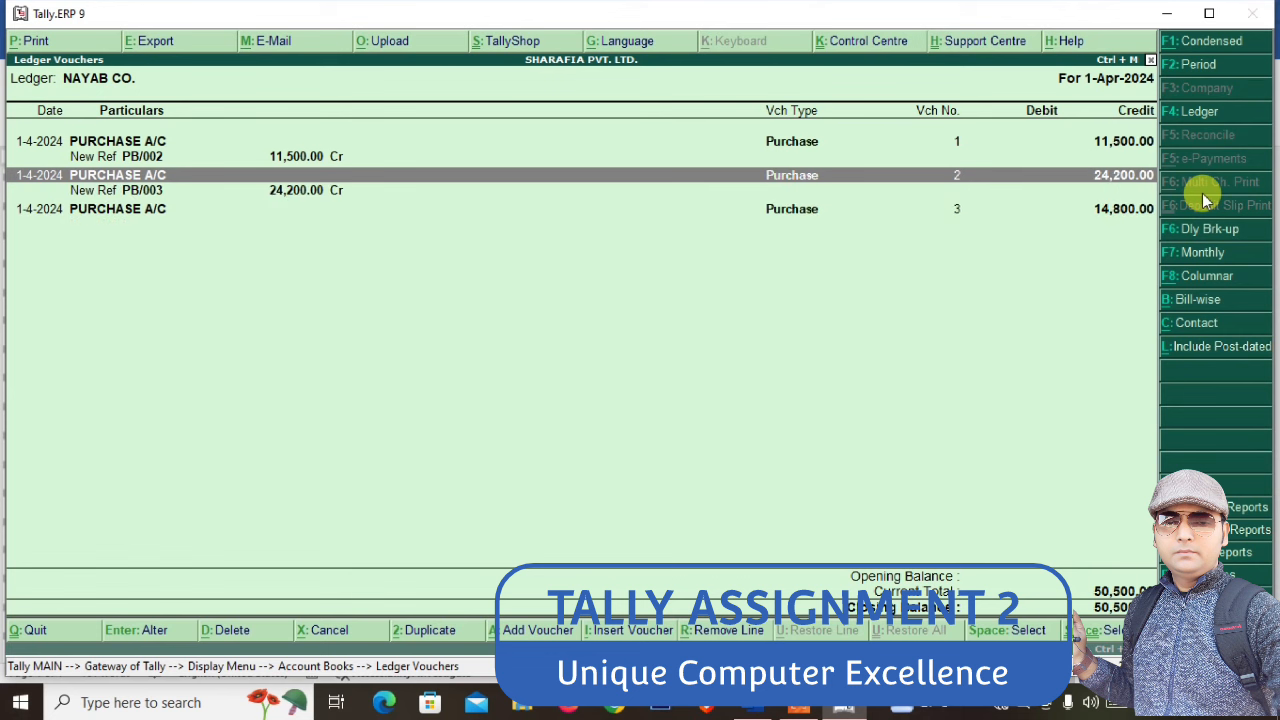
{"action": "key", "text": "Down"}
{"action": "key", "text": "shift+Return"}
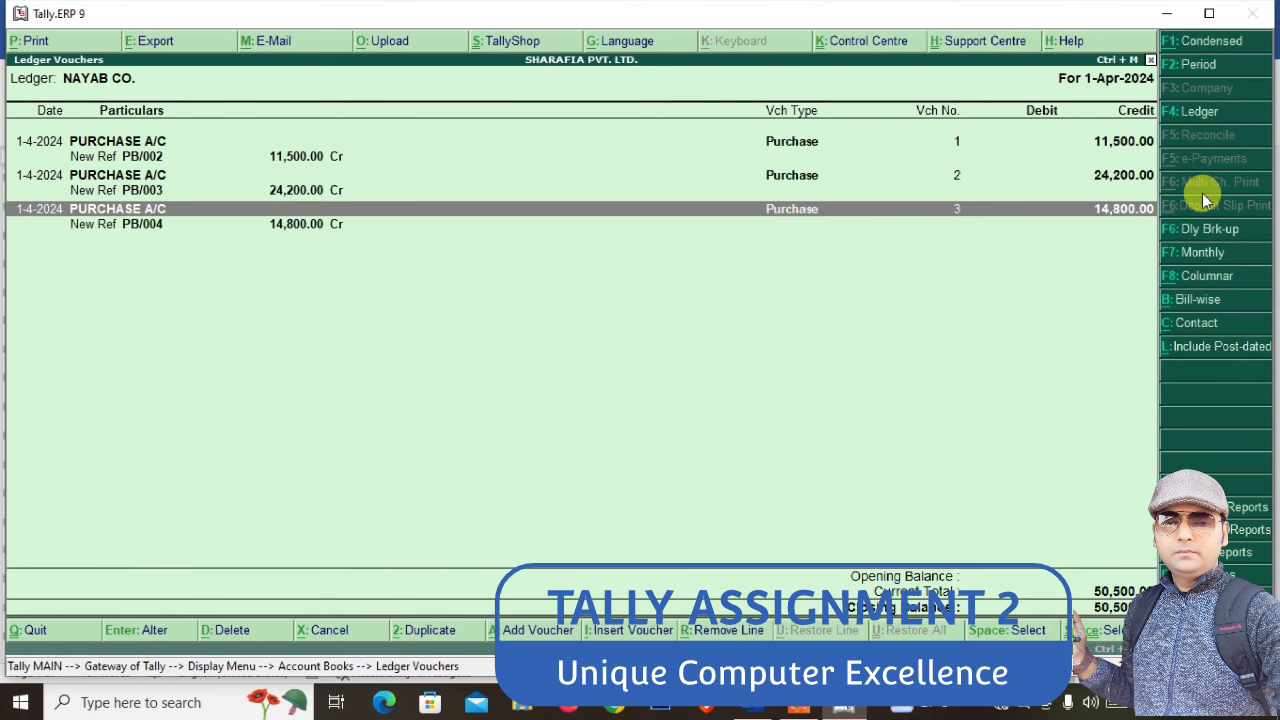
{"action": "key", "text": "Escape"}
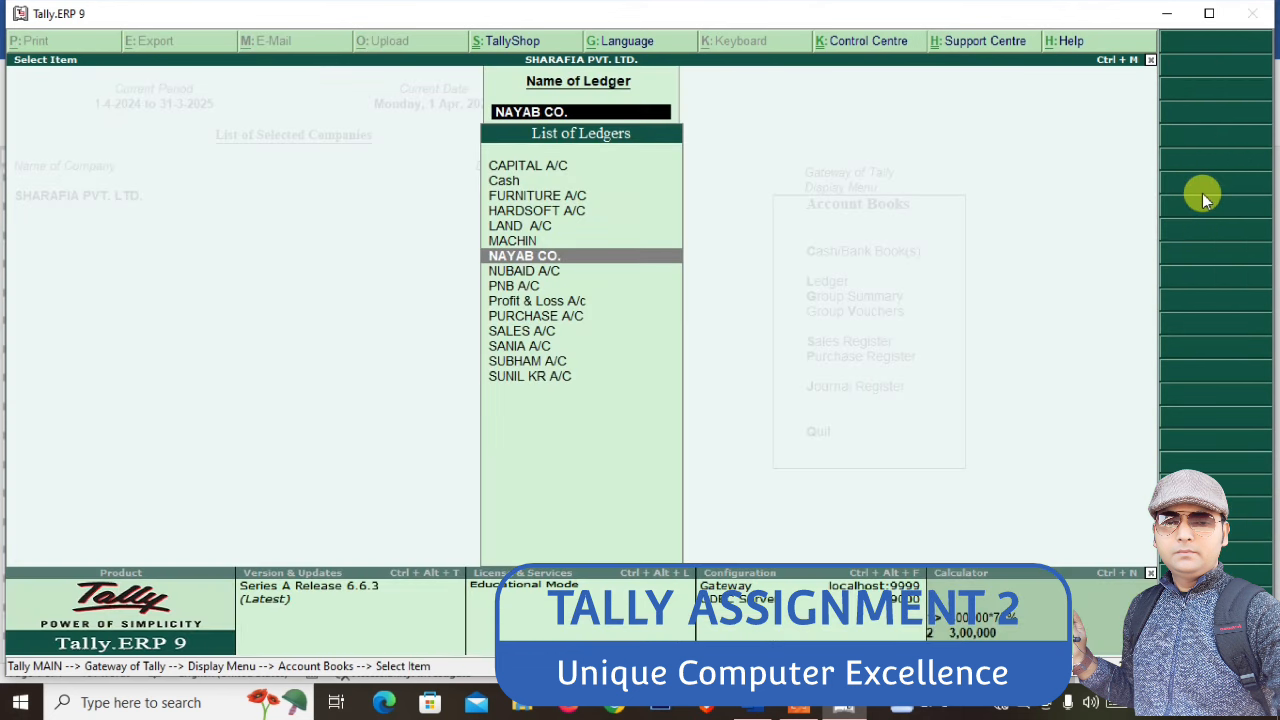
{"action": "key", "text": "Escape"}
{"action": "key", "text": "Escape"}
{"action": "key", "text": "Escape"}
{"action": "key", "text": "Escape"}
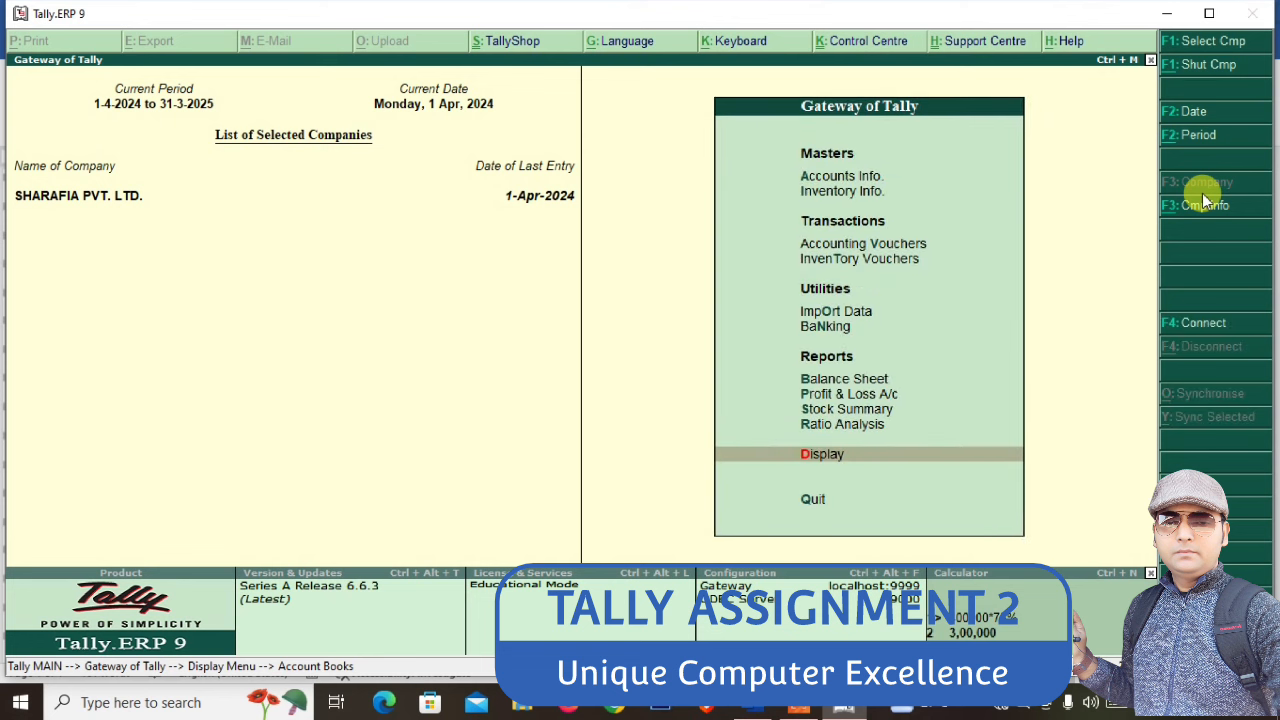
Open a new Payment voucher for entering the payment to NAYAB CO
{"action": "key", "text": "Up"}
{"action": "key", "text": "Up"}
{"action": "key", "text": "Up"}
{"action": "key", "text": "Up"}
{"action": "key", "text": "Up"}
{"action": "key", "text": "Up"}
{"action": "key", "text": "Up"}
{"action": "key", "text": "Up"}
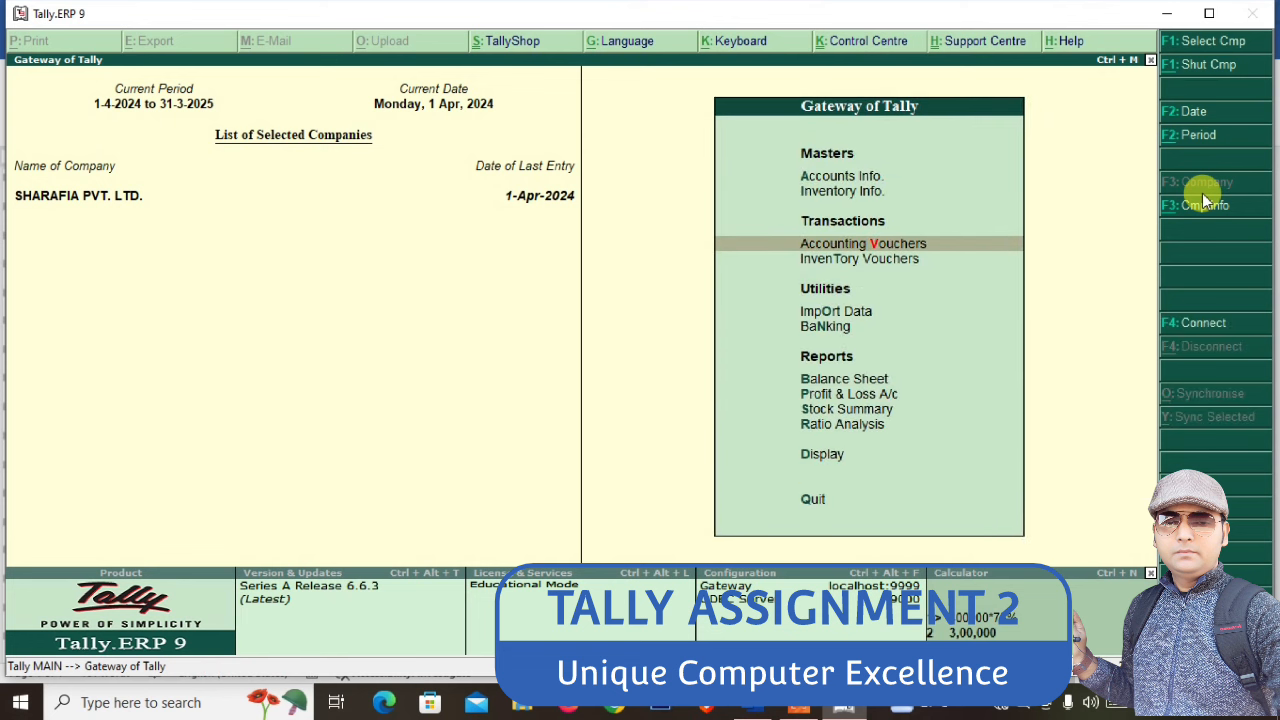
{"action": "key", "text": "Return"}
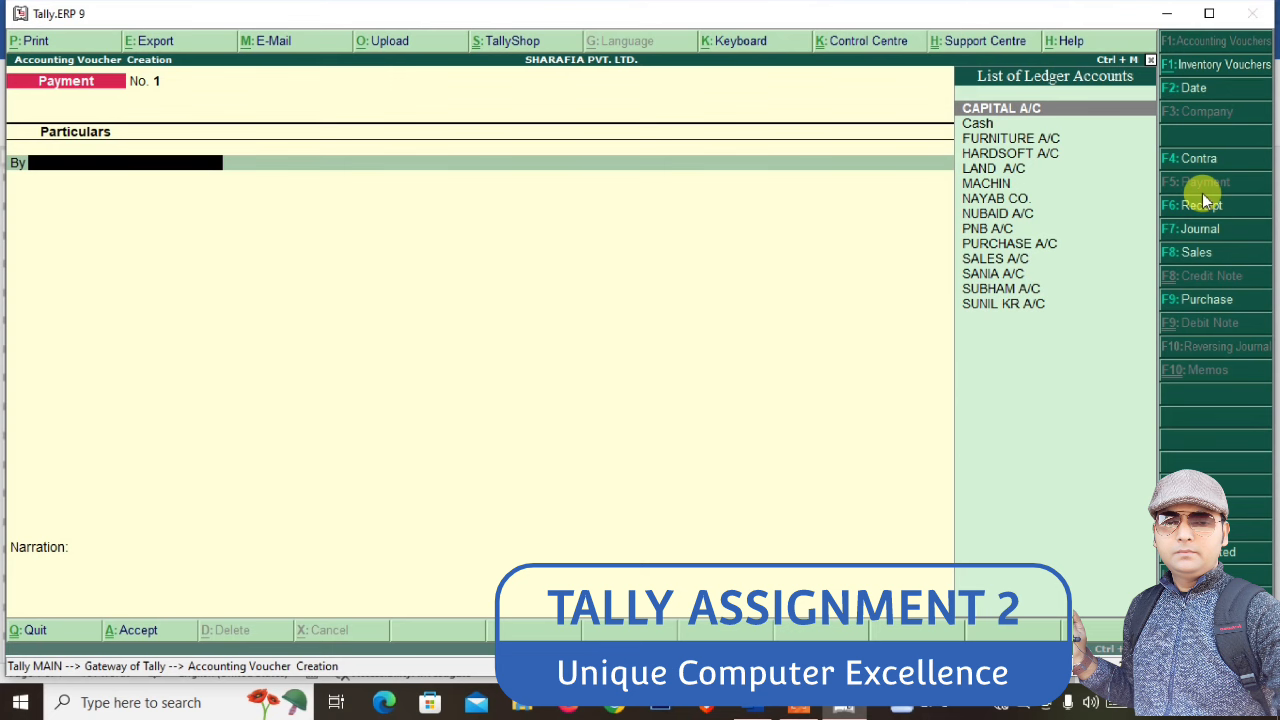
Switch to the Word assignment and review the transaction table from its beginning
{"action": "key", "text": "alt+Tab"}
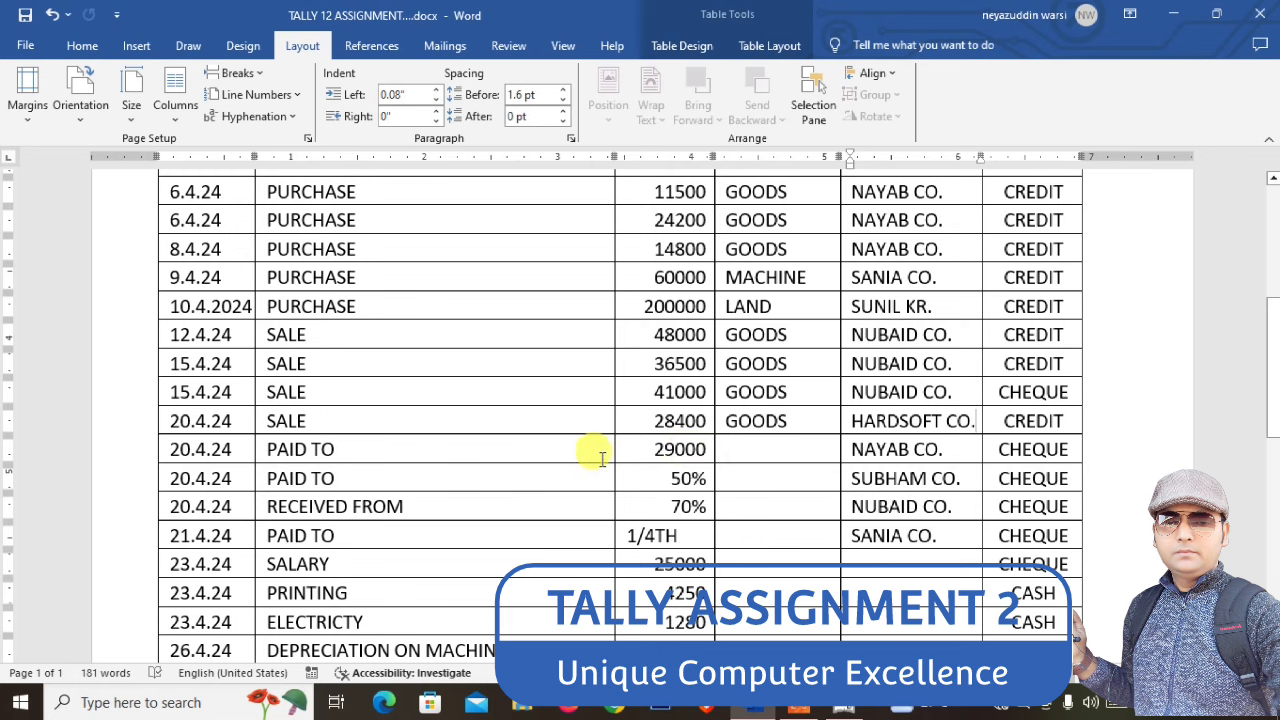
{"action": "scroll", "coordinate": [660, 425], "scroll_direction": "up", "scroll_amount": 5}
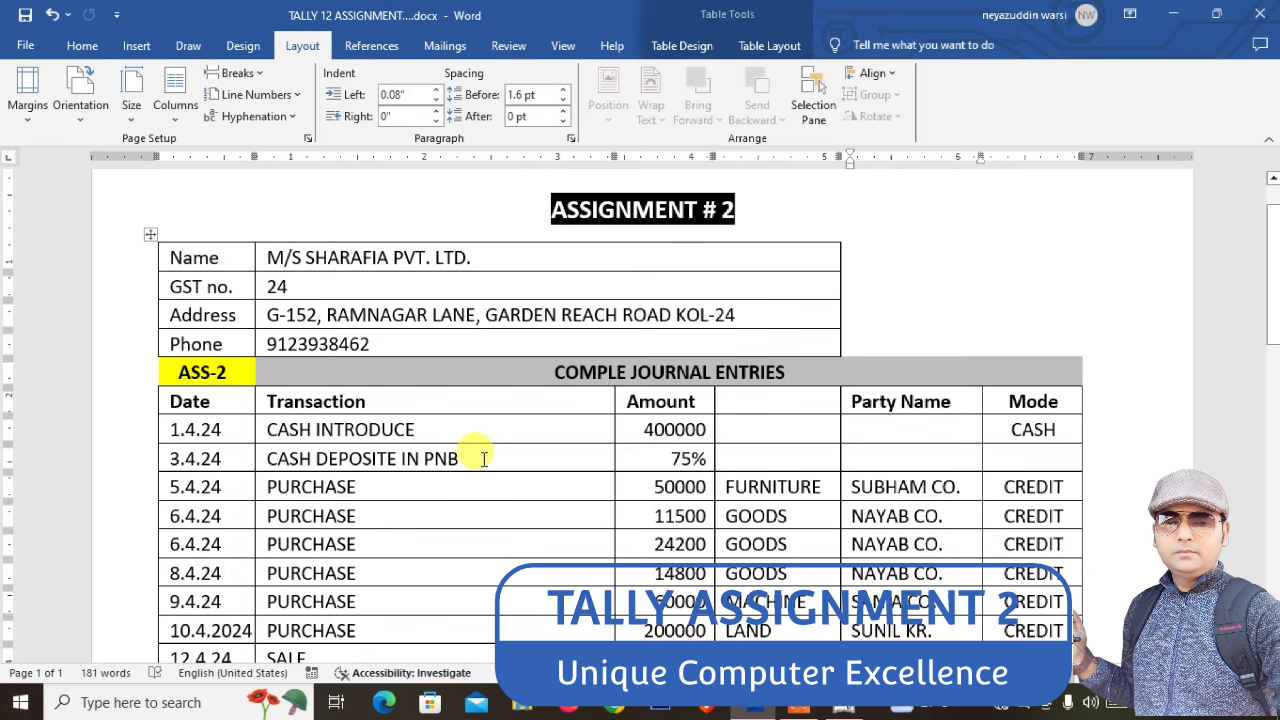
Look up the payment to NAYAB CO. in the assignment, switch to Tally.ERP 9 and debit NAYAB CO. 29000, adjusted as Agst Ref
{"action": "scroll", "coordinate": [483, 458], "scroll_direction": "down", "scroll_amount": 5}
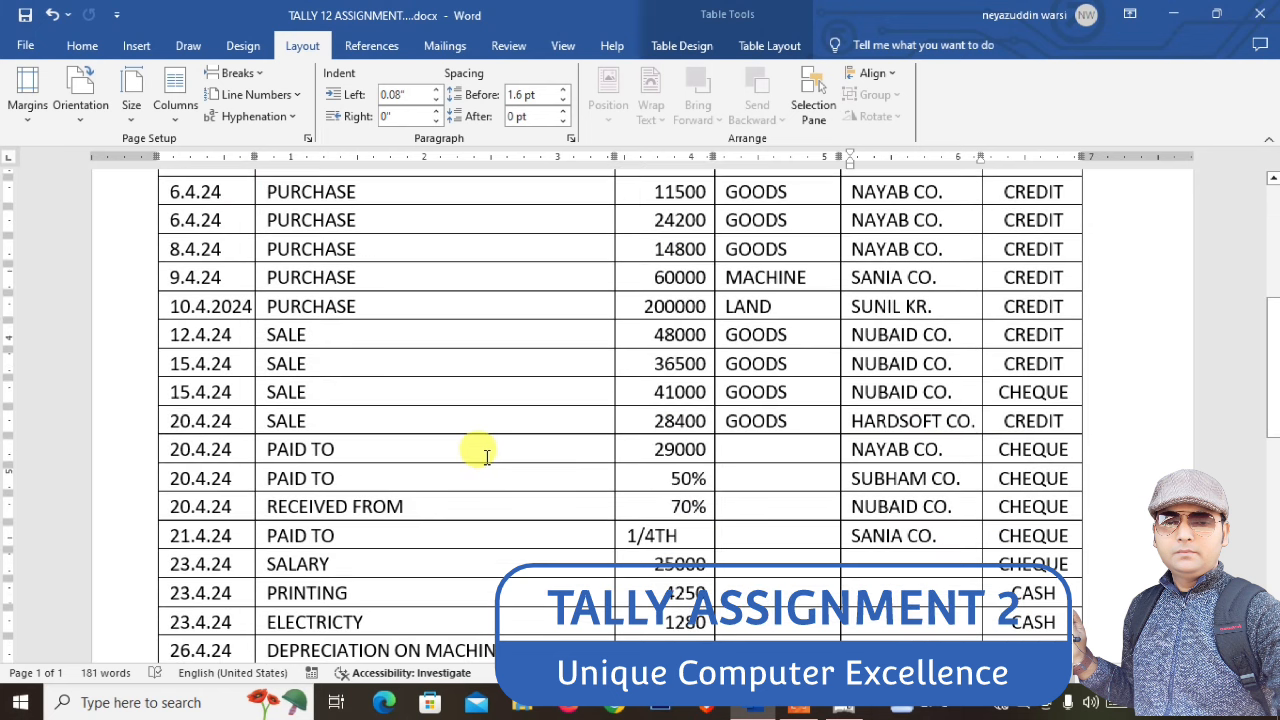
{"action": "scroll", "coordinate": [486, 452], "scroll_direction": "down", "scroll_amount": 2}
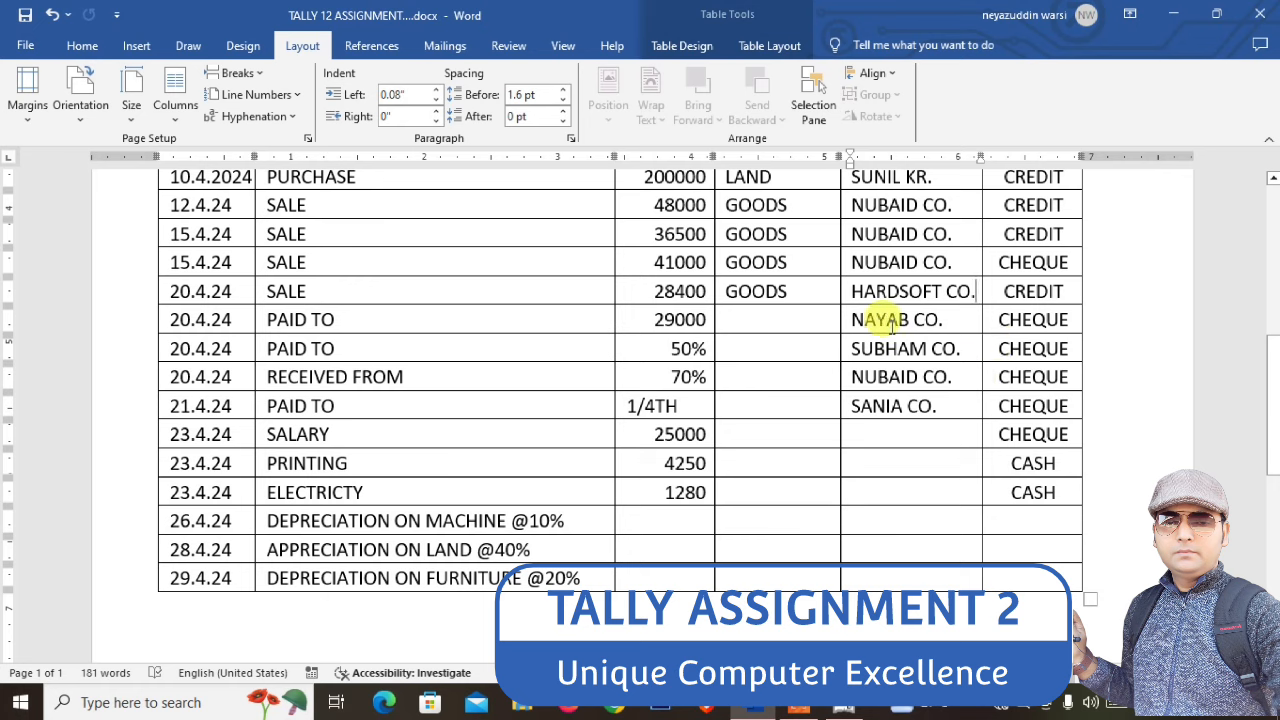
{"action": "key", "text": "alt+Tab"}
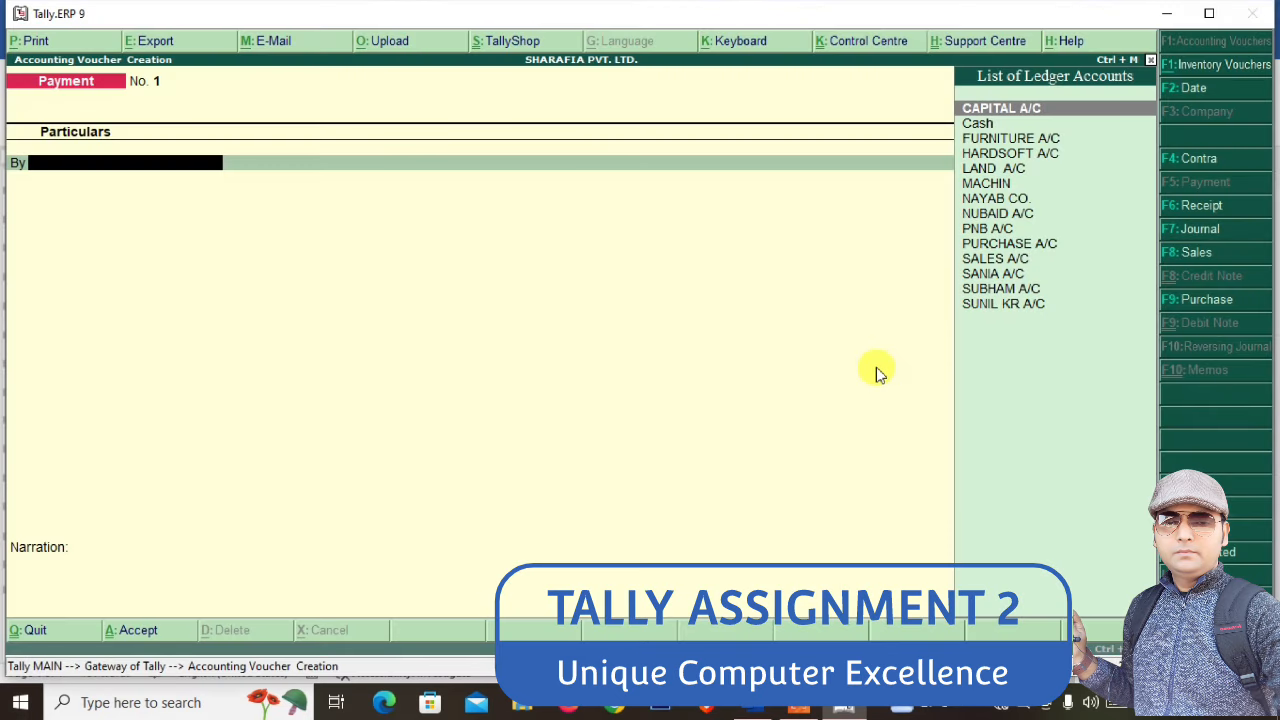
{"action": "type", "text": "NA"}
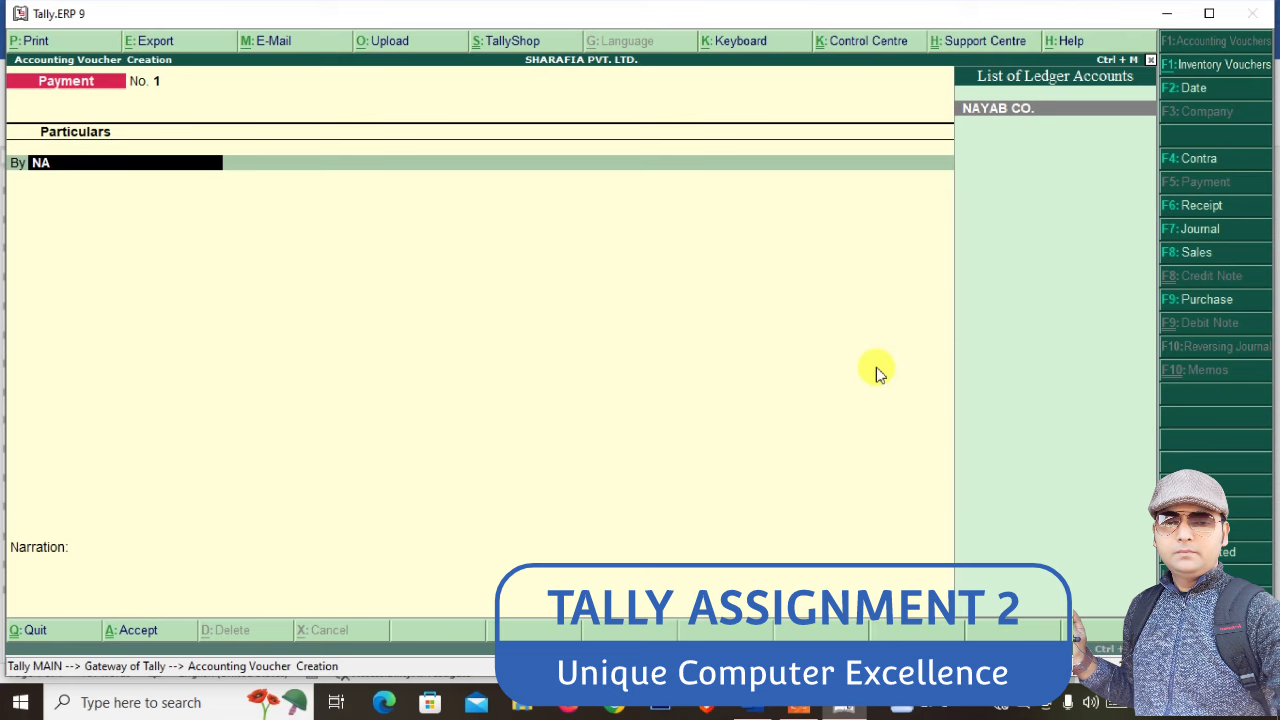
{"action": "key", "text": "Return"}
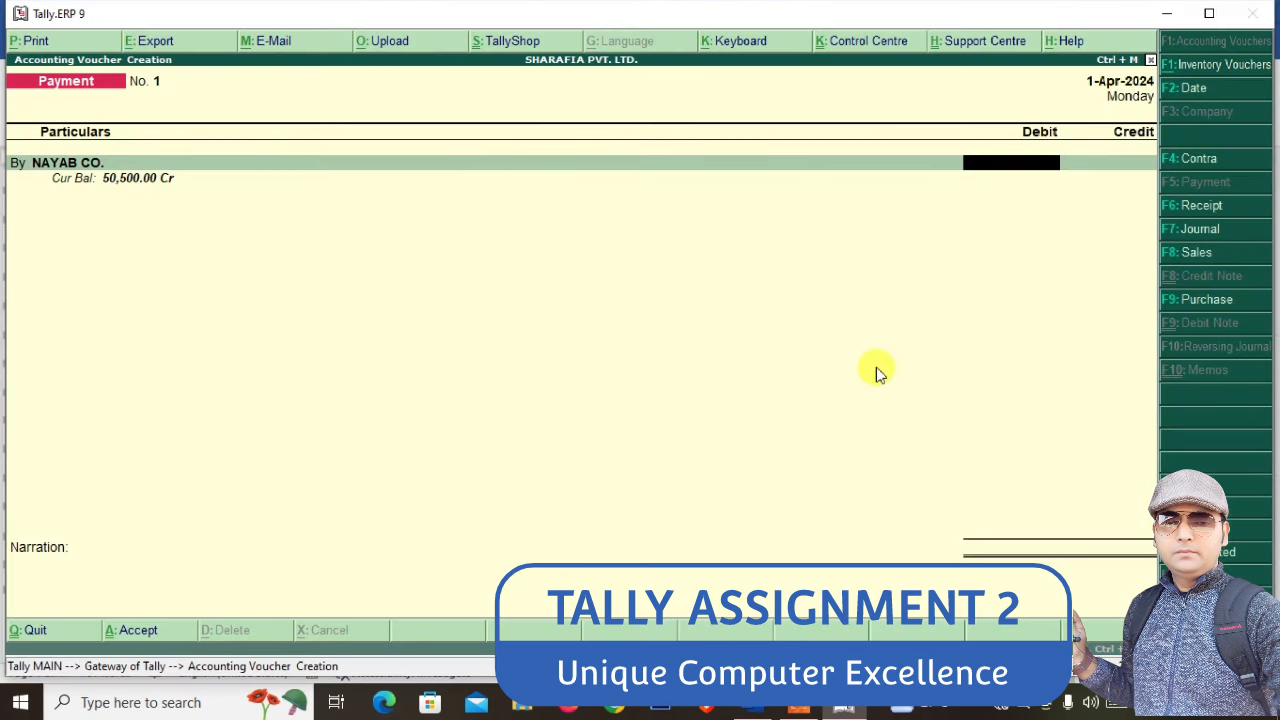
{"action": "type", "text": "29000"}
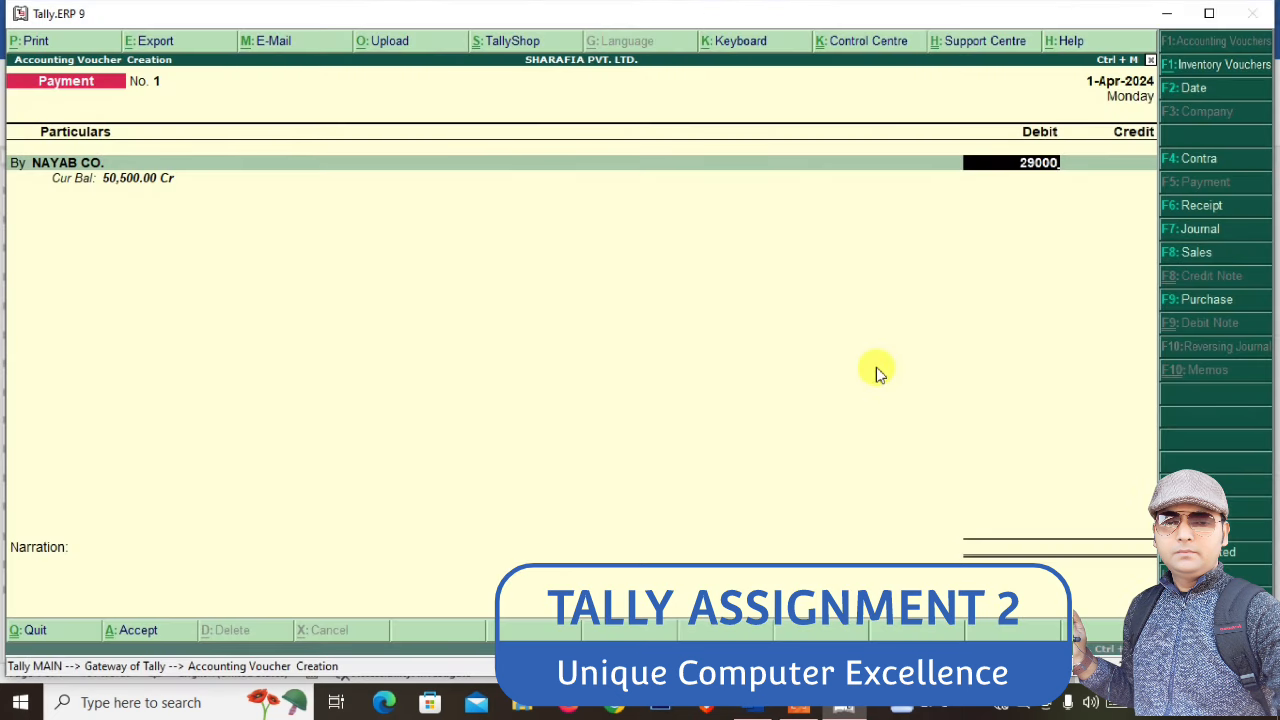
{"action": "key", "text": "Return"}
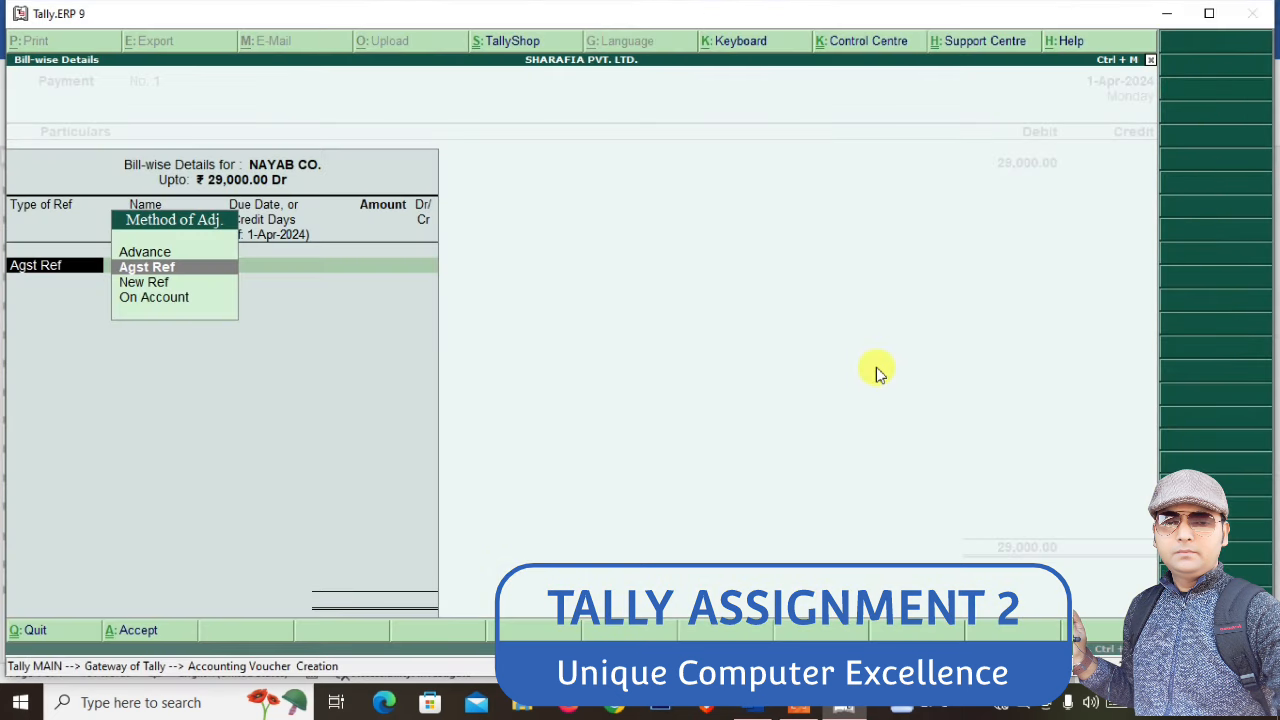
{"action": "key", "text": "Return"}
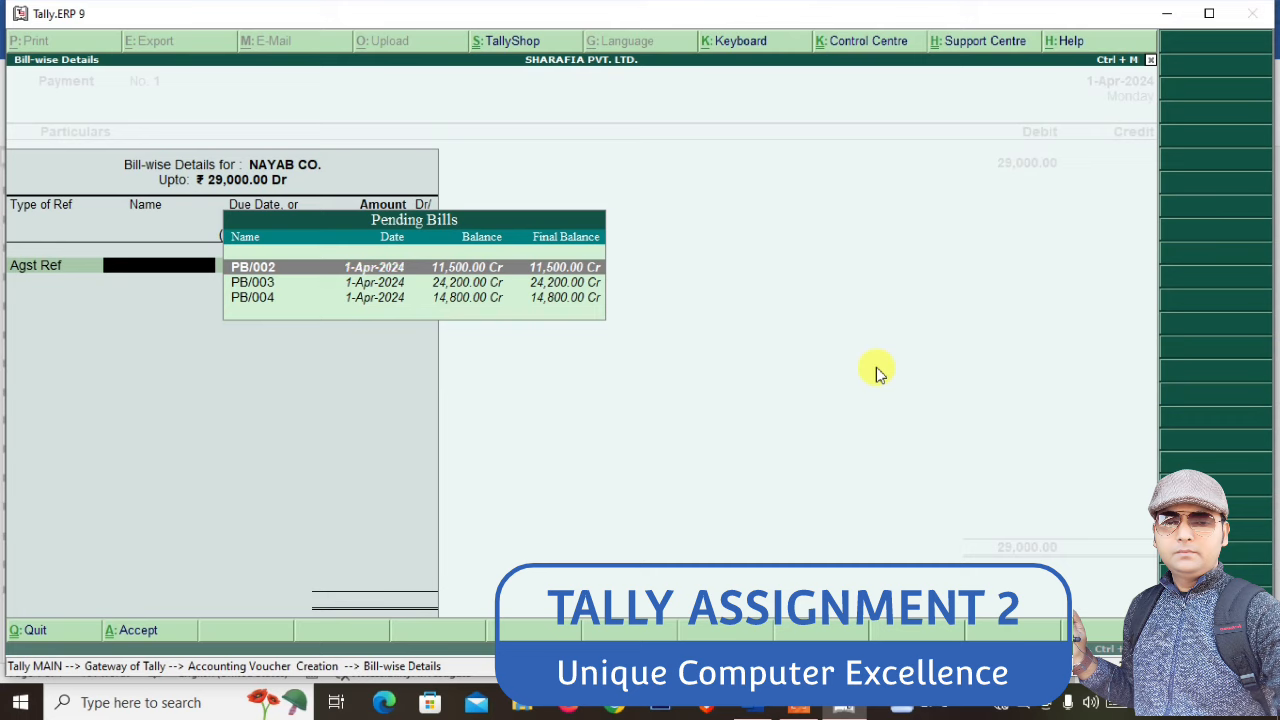
Examine the pending bills of NAYAB CO. and their balances to decide which ones the payment covers
{"action": "key", "text": "Down"}
{"action": "key", "text": "Down"}
{"action": "key", "text": "Up"}
{"action": "key", "text": "Up"}
{"action": "key", "text": "Down"}
{"action": "key", "text": "Down"}
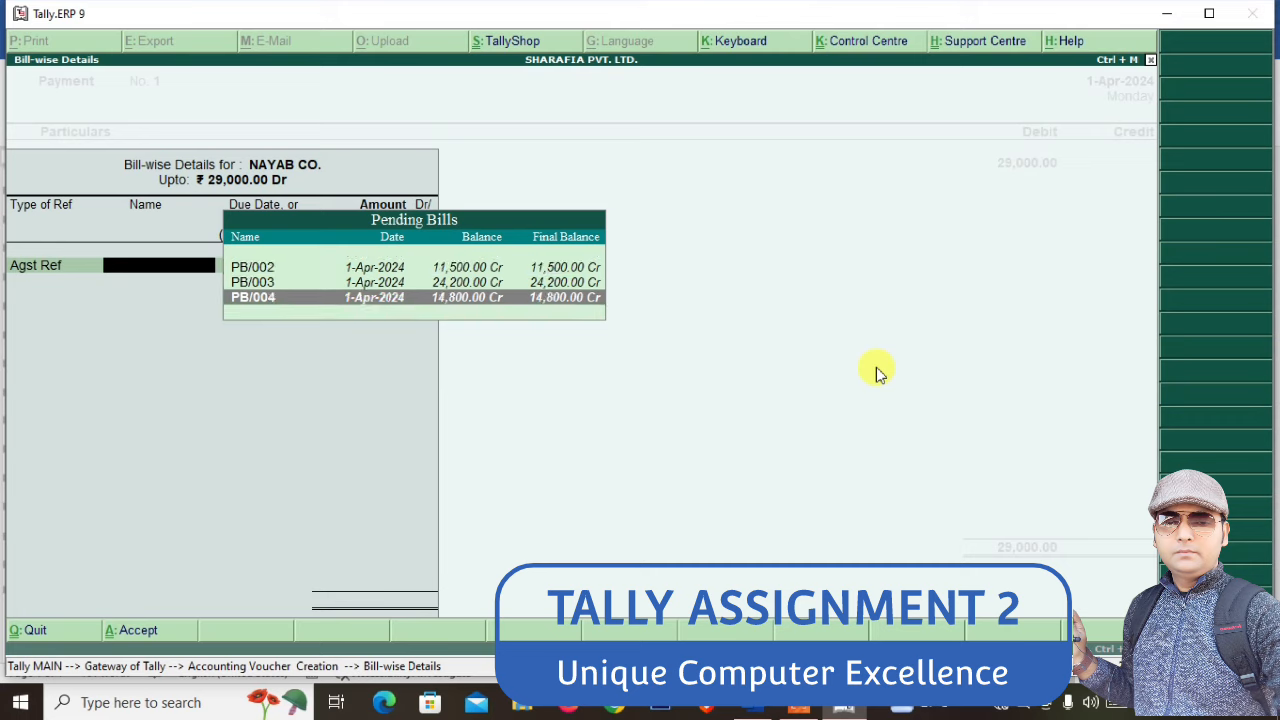
{"action": "key", "text": "Up"}
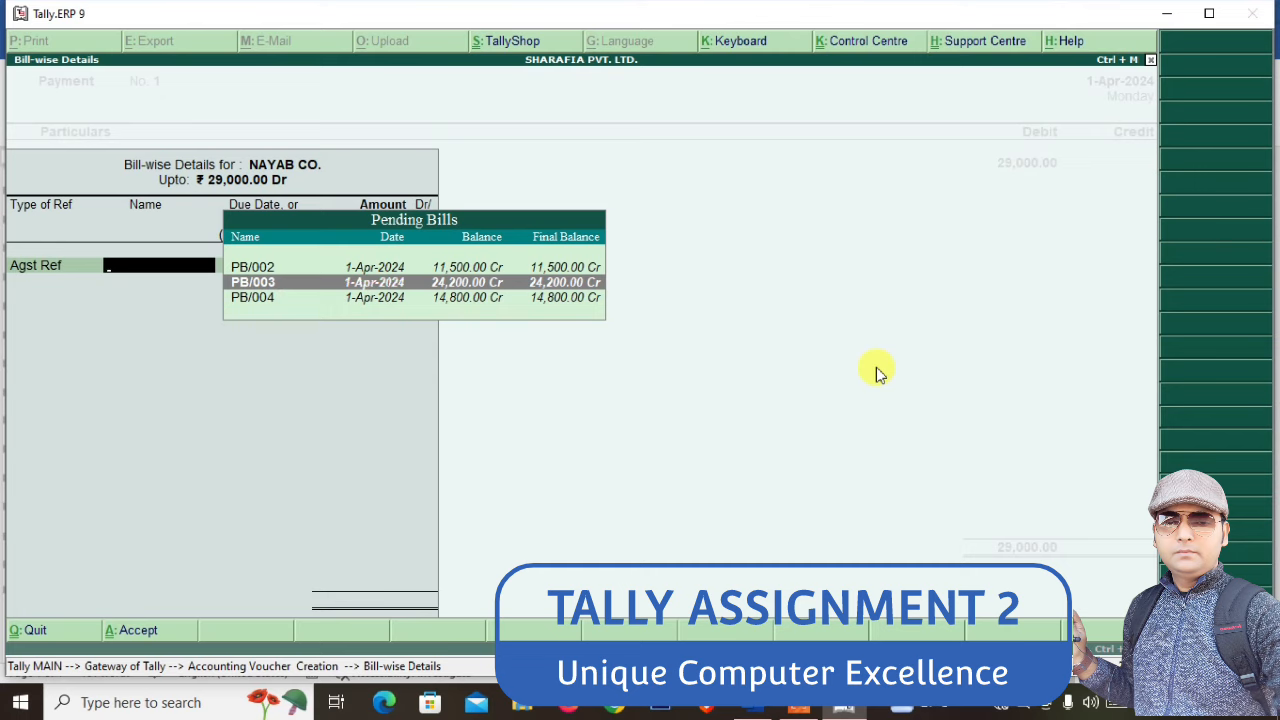
{"action": "key", "text": "Up"}
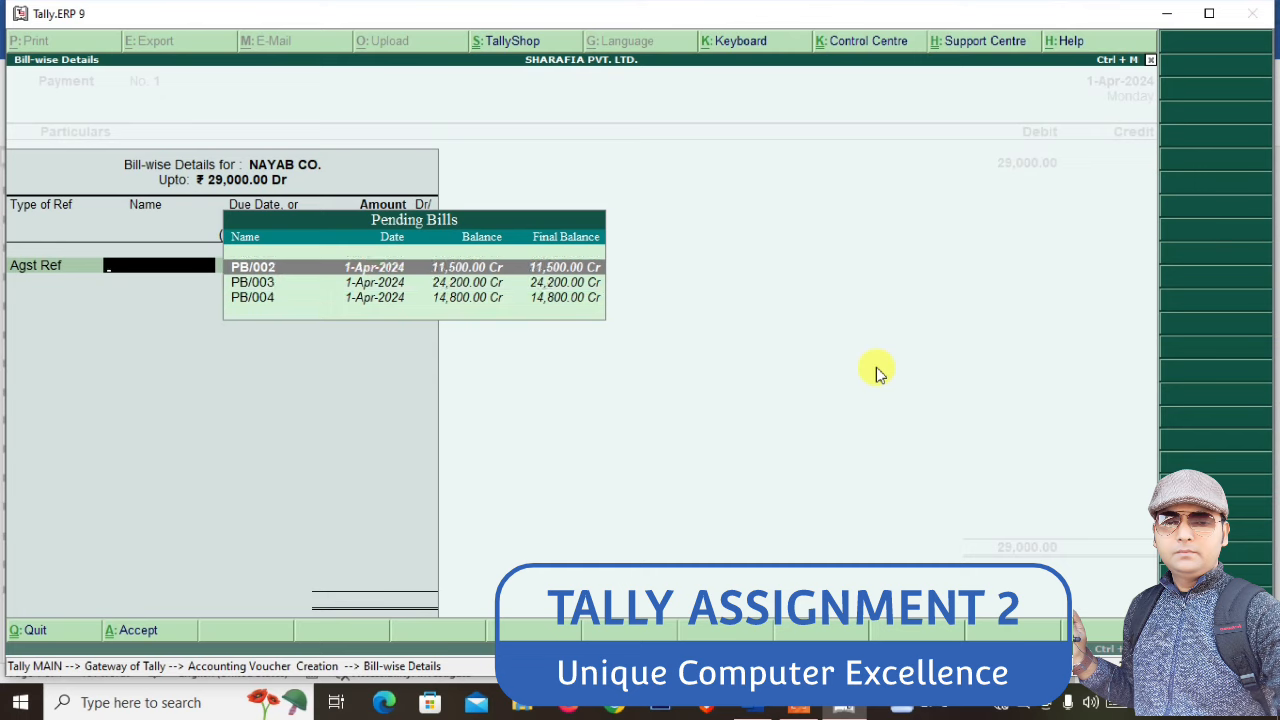
{"action": "key", "text": "Down"}
{"action": "key", "text": "Down"}
{"action": "key", "text": "Up"}
{"action": "key", "text": "Up"}
{"action": "key", "text": "Down"}
{"action": "key", "text": "Up"}
{"action": "key", "text": "Down"}
{"action": "key", "text": "Down"}
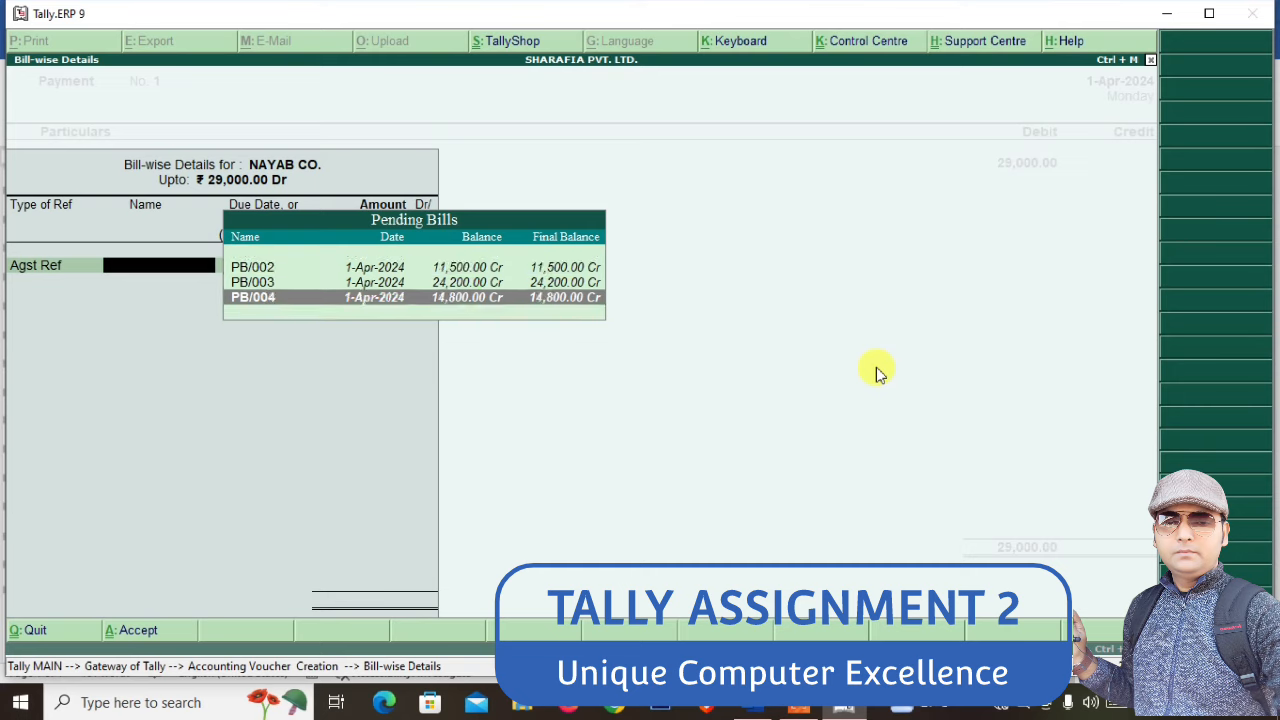
{"action": "key", "text": "Up"}
{"action": "key", "text": "Up"}
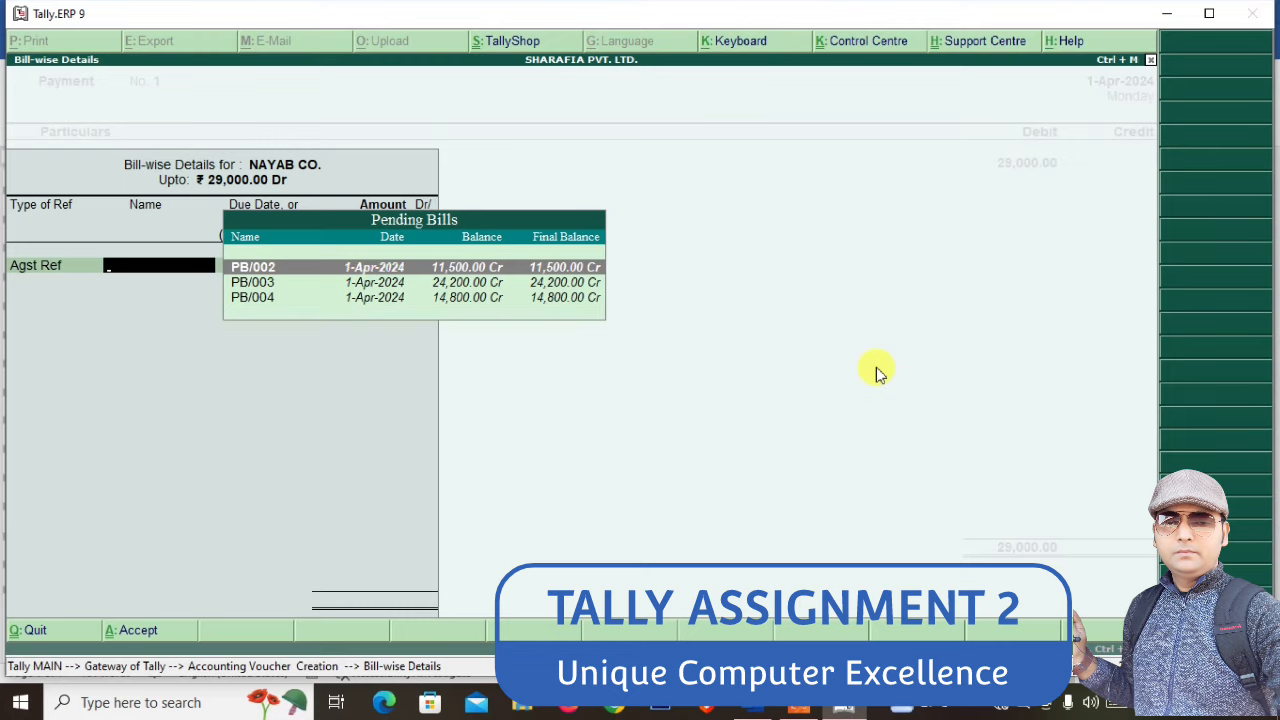
Allocate the NAYAB CO. payment against bill PB/002 for 11,500 and bill PB/003 for 17,500
{"action": "key", "text": "Return"}
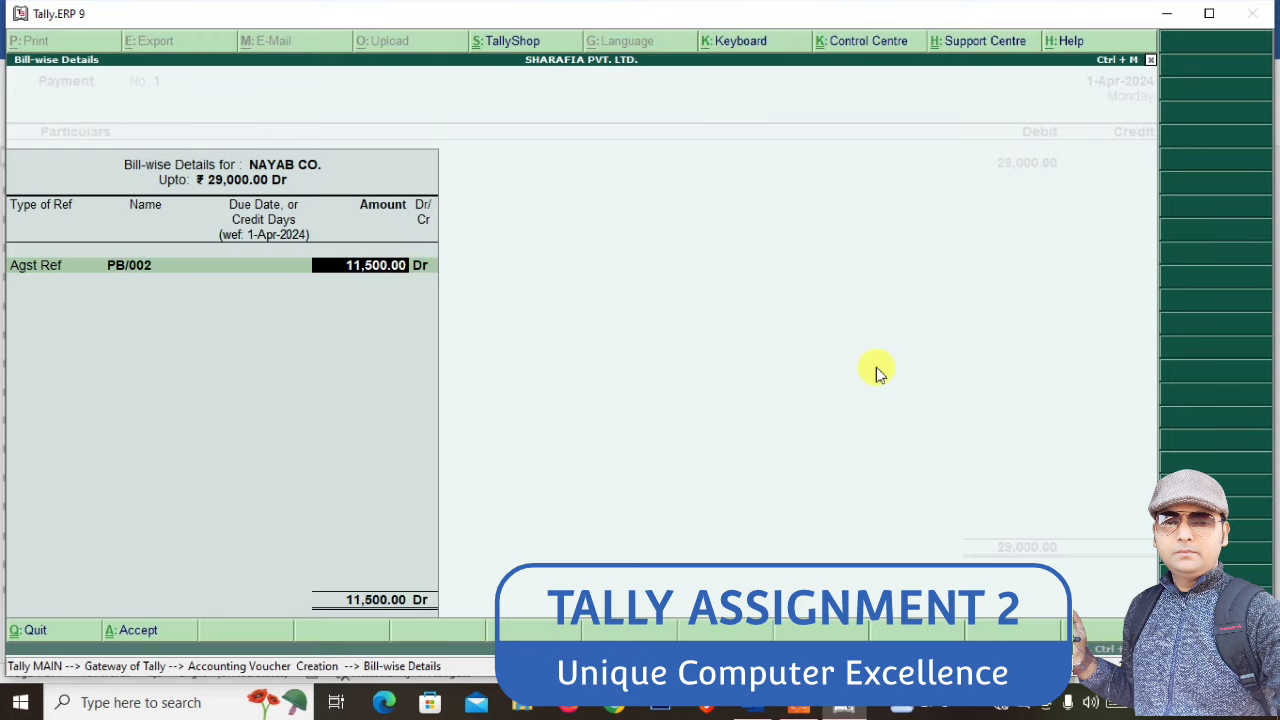
{"action": "key", "text": "Return"}
{"action": "key", "text": "Return"}
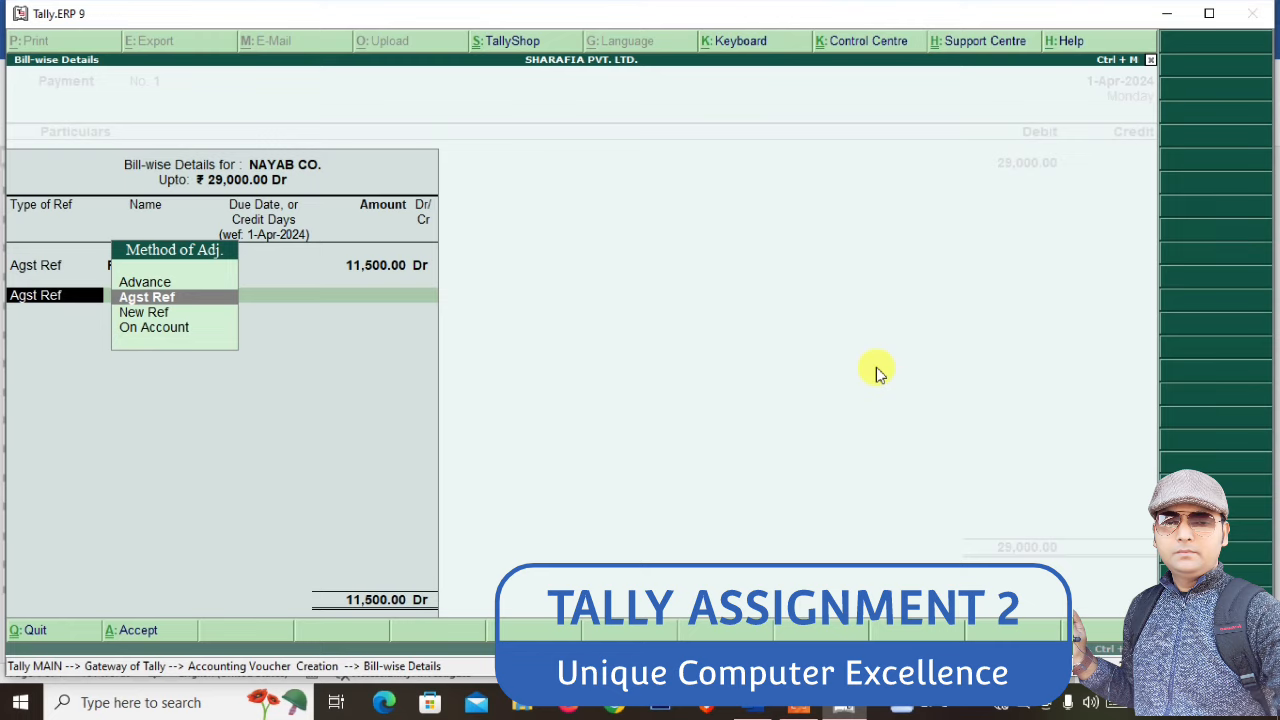
{"action": "key", "text": "Return"}
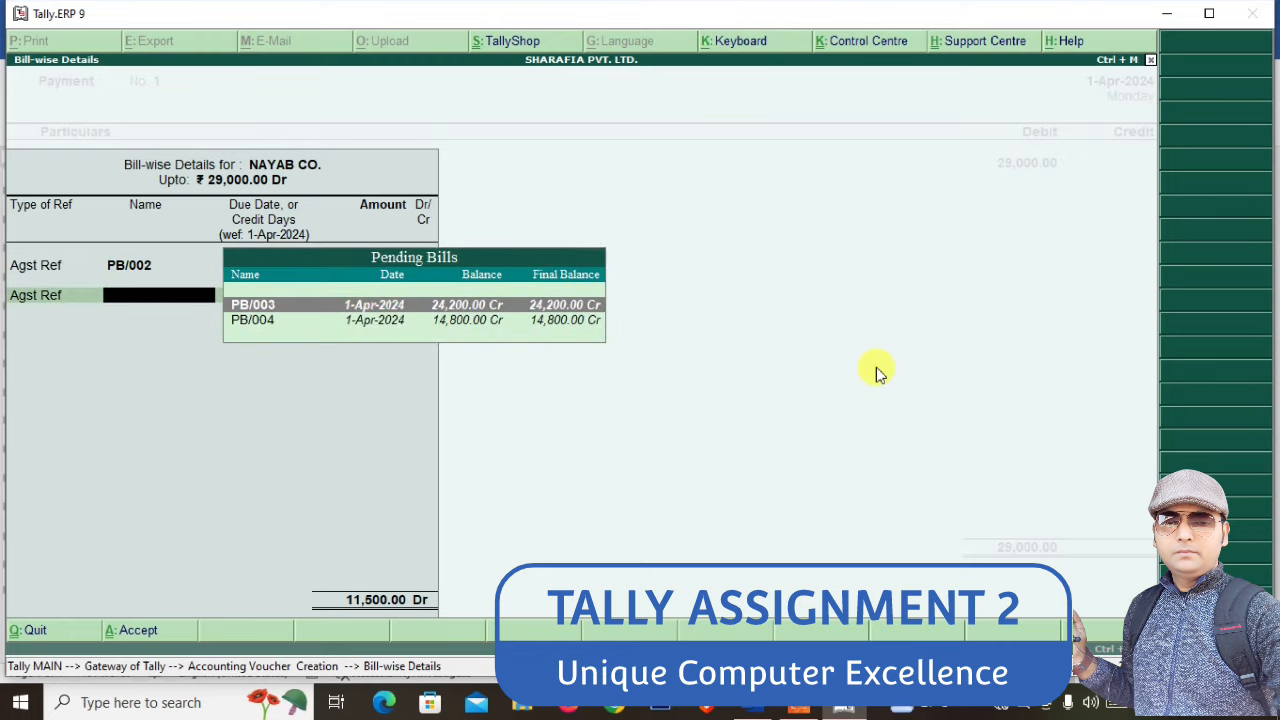
{"action": "key", "text": "Return"}
{"action": "key", "text": "Return"}
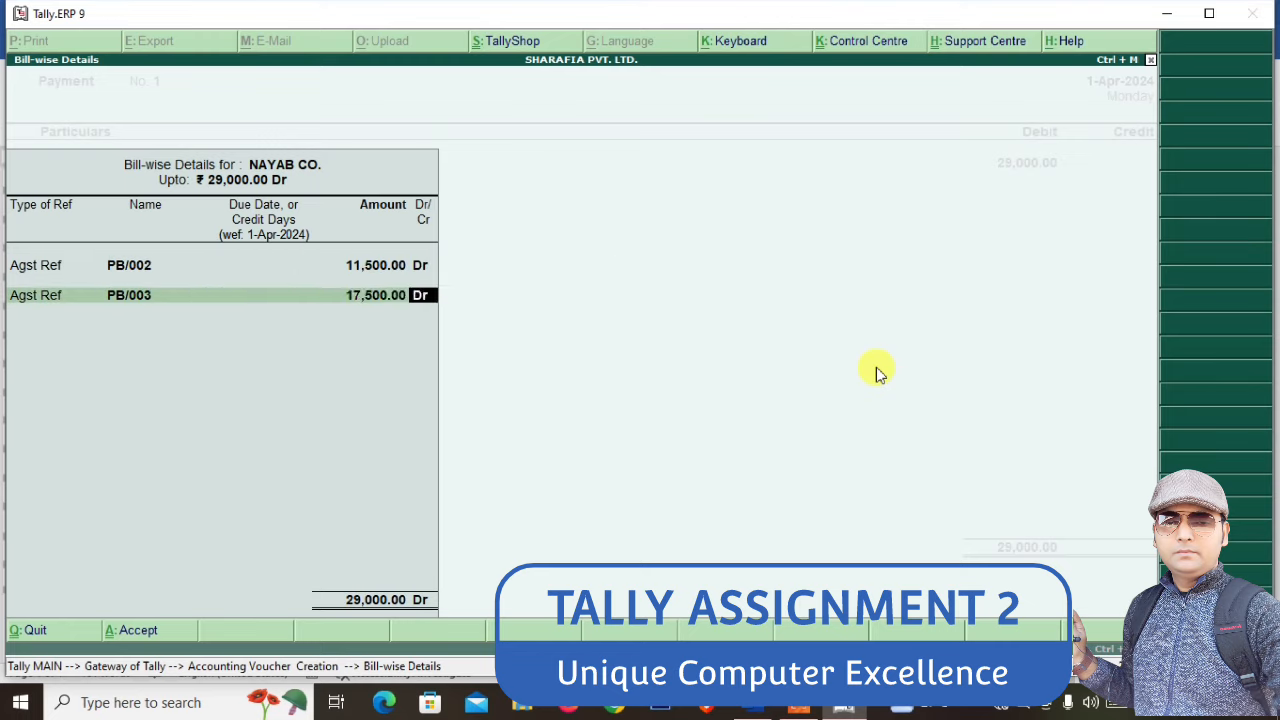
{"action": "key", "text": "Return"}
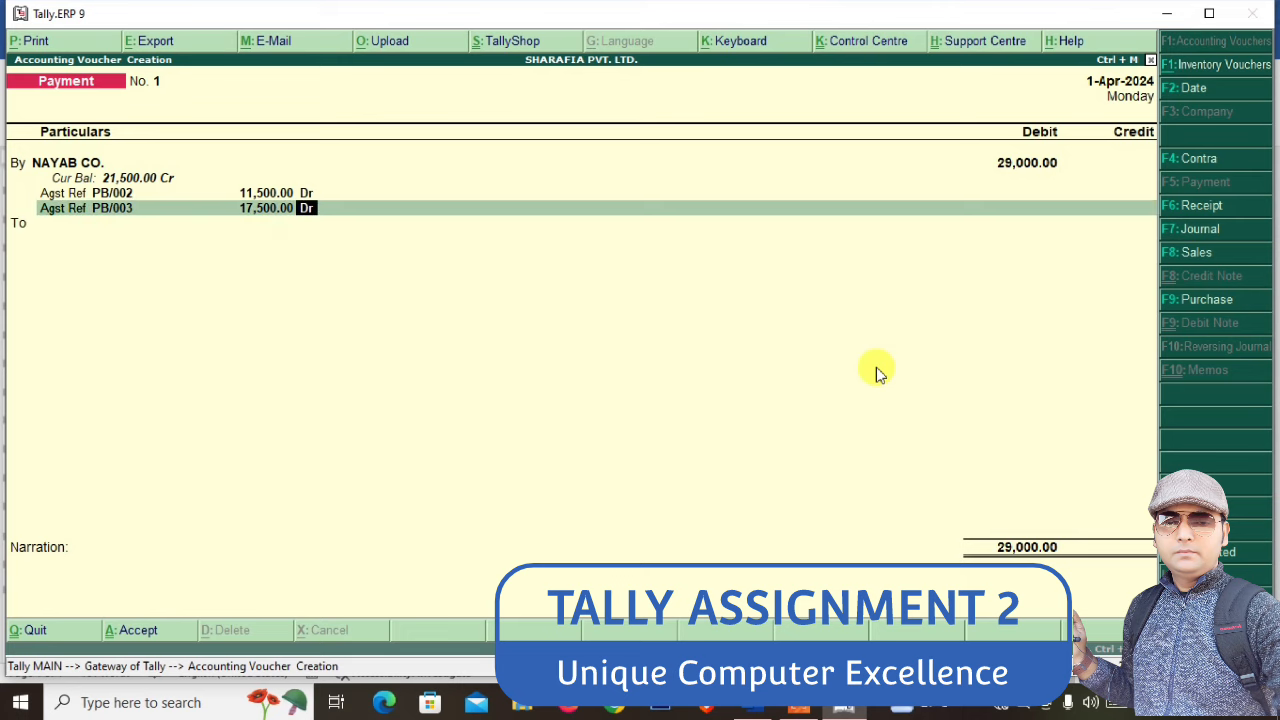
{"action": "key", "text": "Return"}
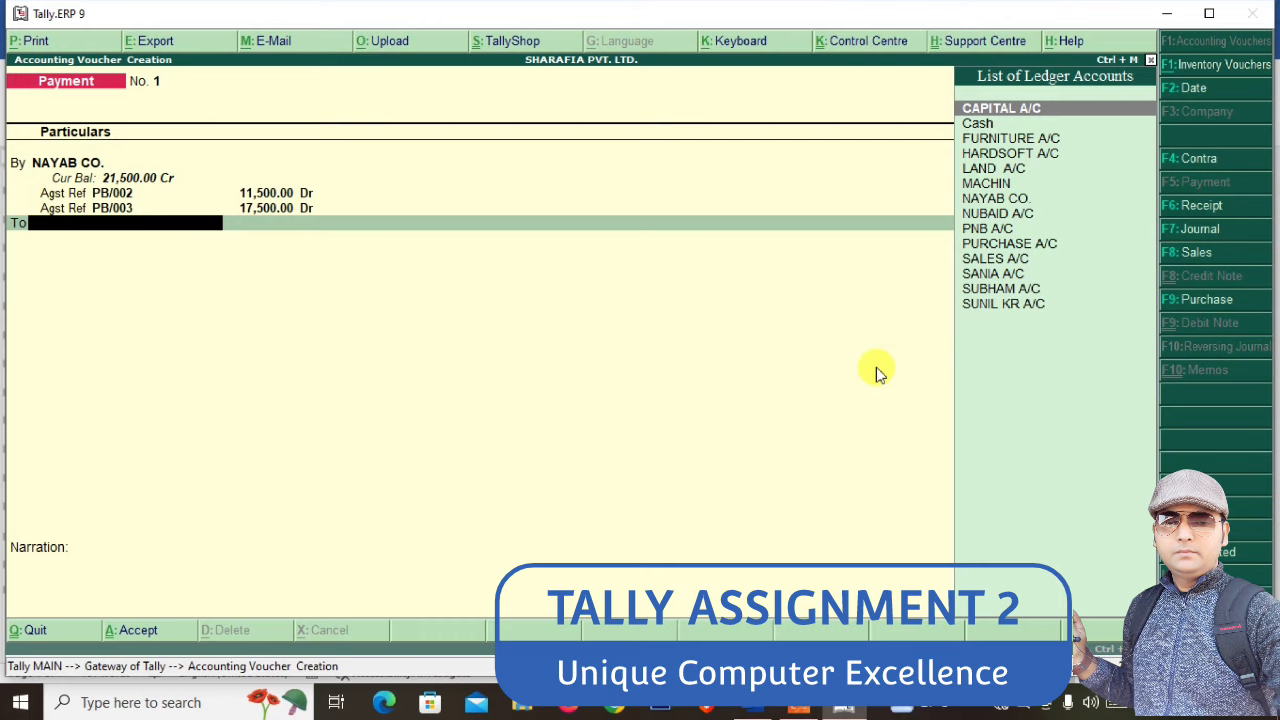
Choose PNB A/C as the credit ledger for the NAYAB CO. payment
{"action": "key", "text": "Down"}
{"action": "key", "text": "Down"}
{"action": "key", "text": "Up"}
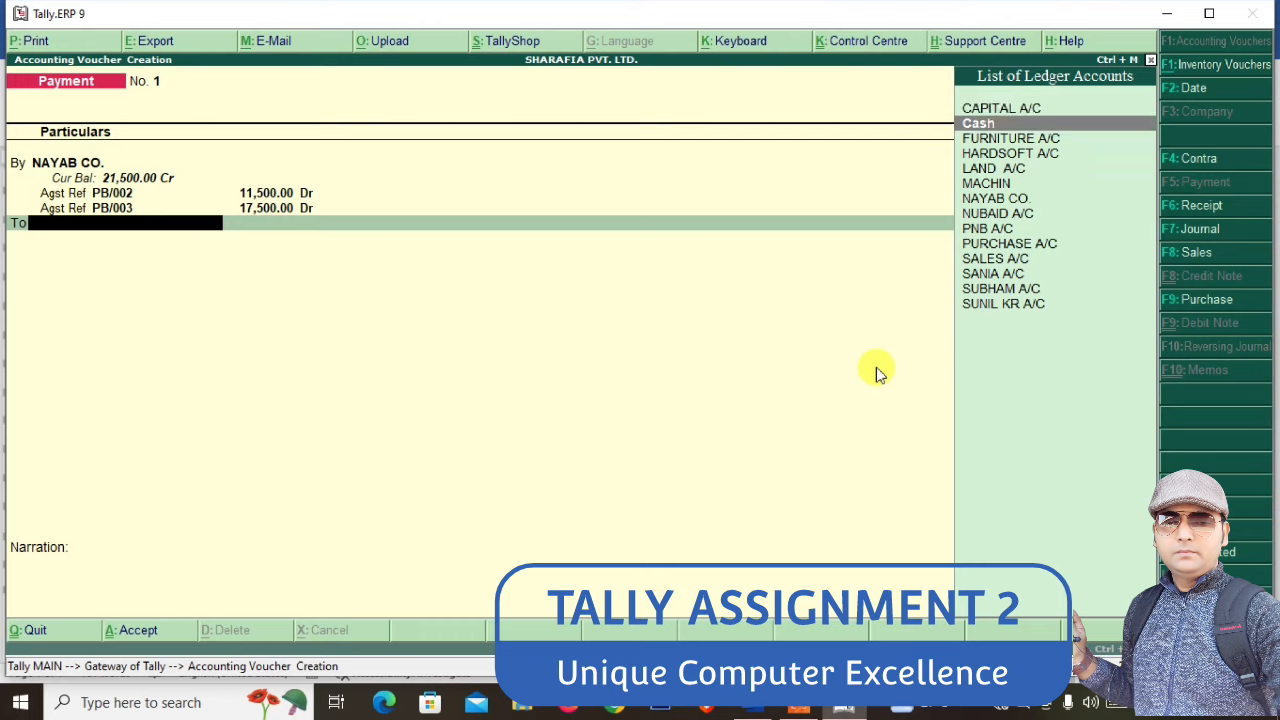
{"action": "key", "text": "Down"}
{"action": "key", "text": "Down"}
{"action": "key", "text": "Down"}
{"action": "key", "text": "Down"}
{"action": "key", "text": "Down"}
{"action": "key", "text": "Down"}
{"action": "key", "text": "Down"}
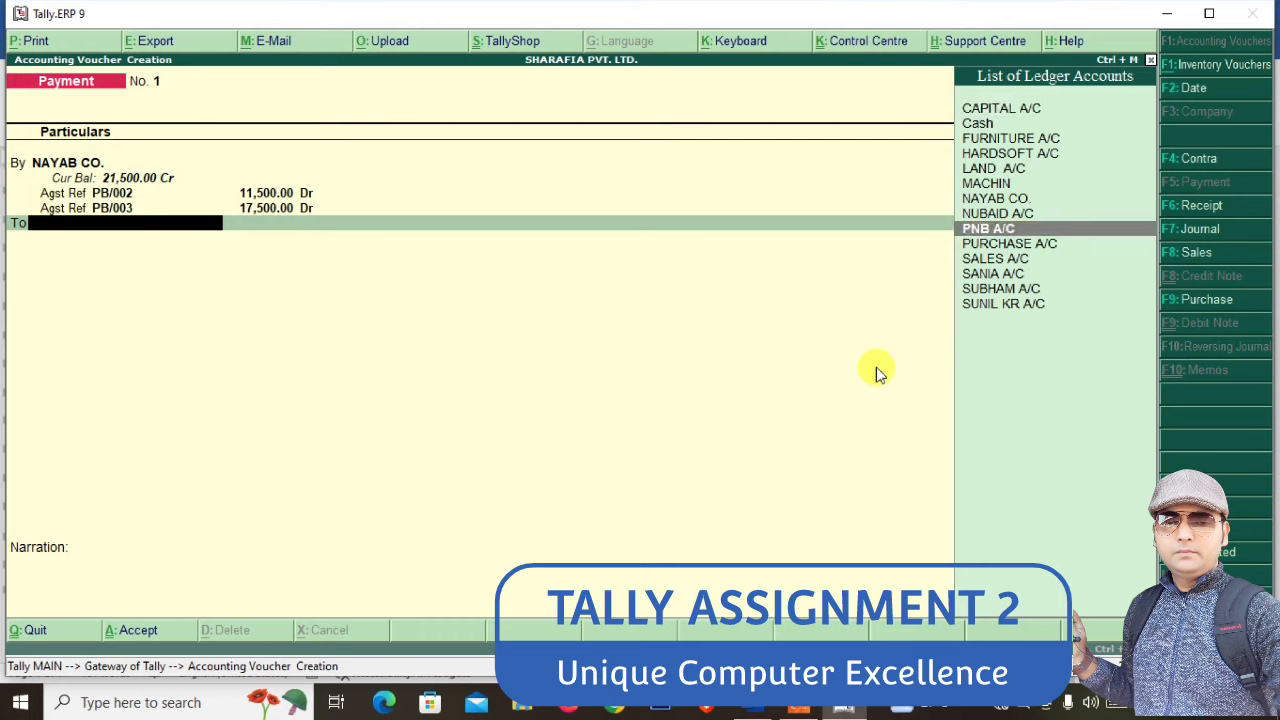
{"action": "key", "text": "Return"}
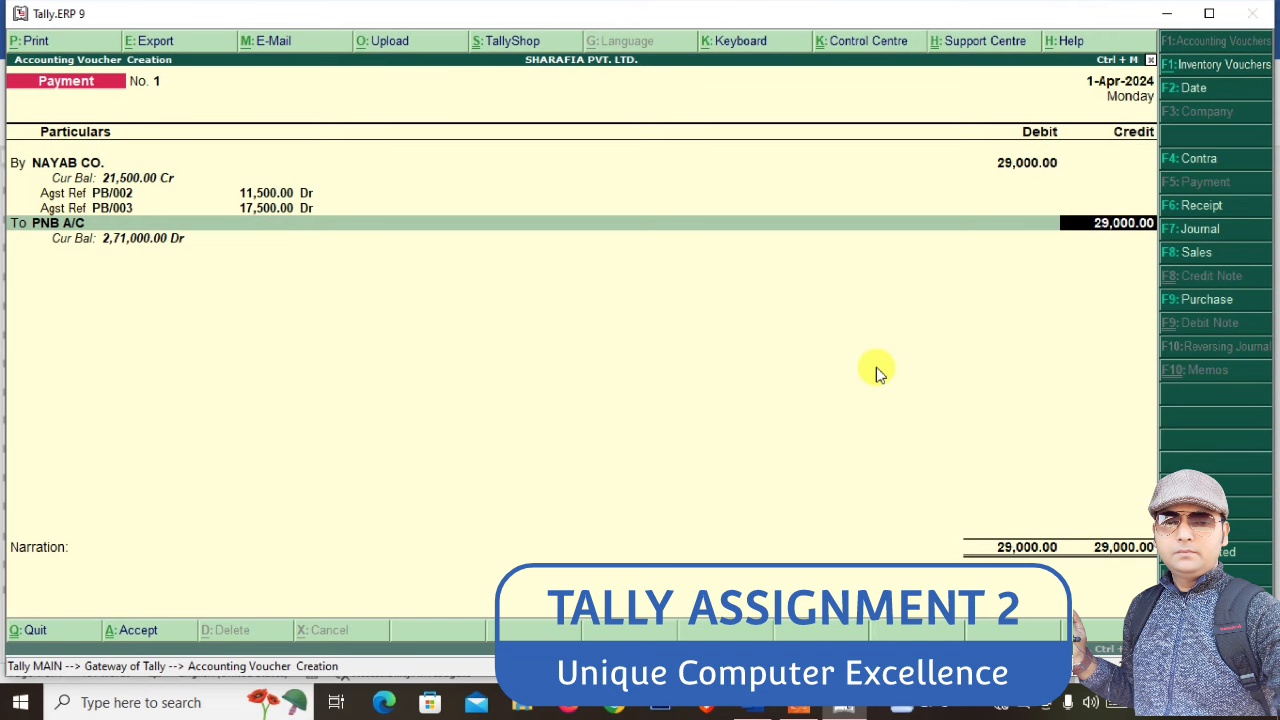
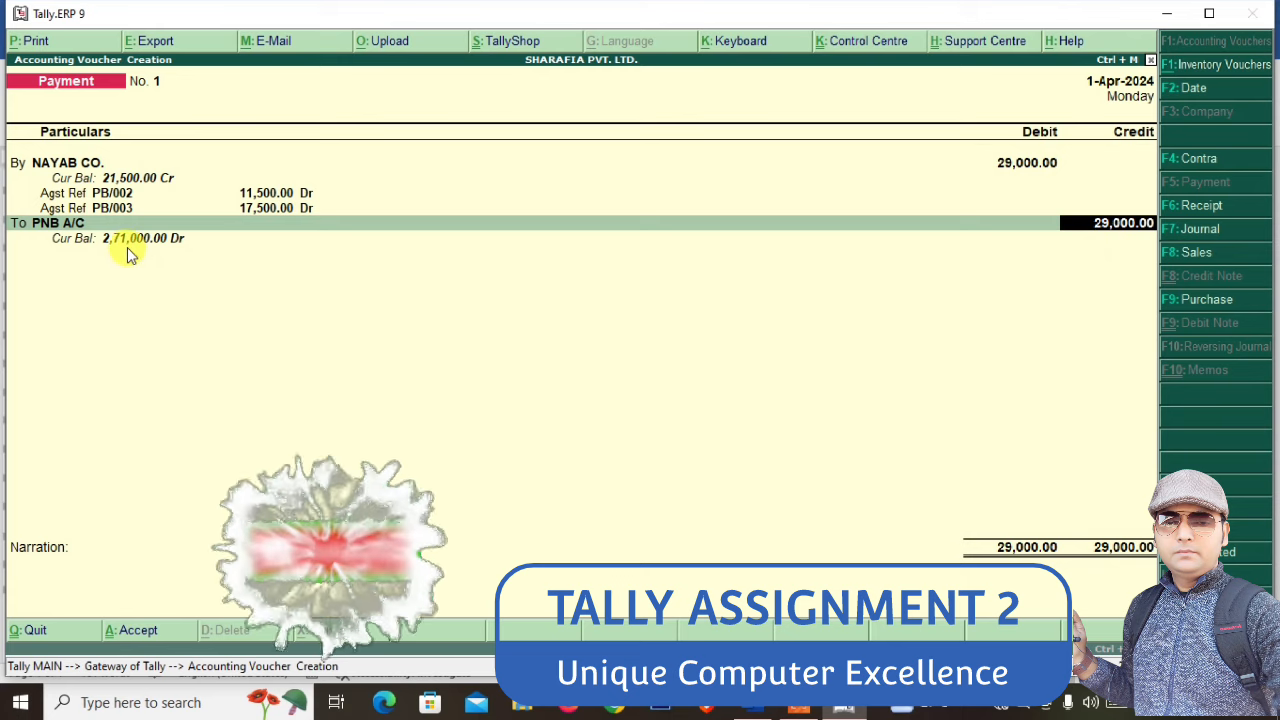
Accept the 29,000 credit with its cheque bank allocation and save the payment voucher
{"action": "key", "text": "Return"}
{"action": "key", "text": "Return"}
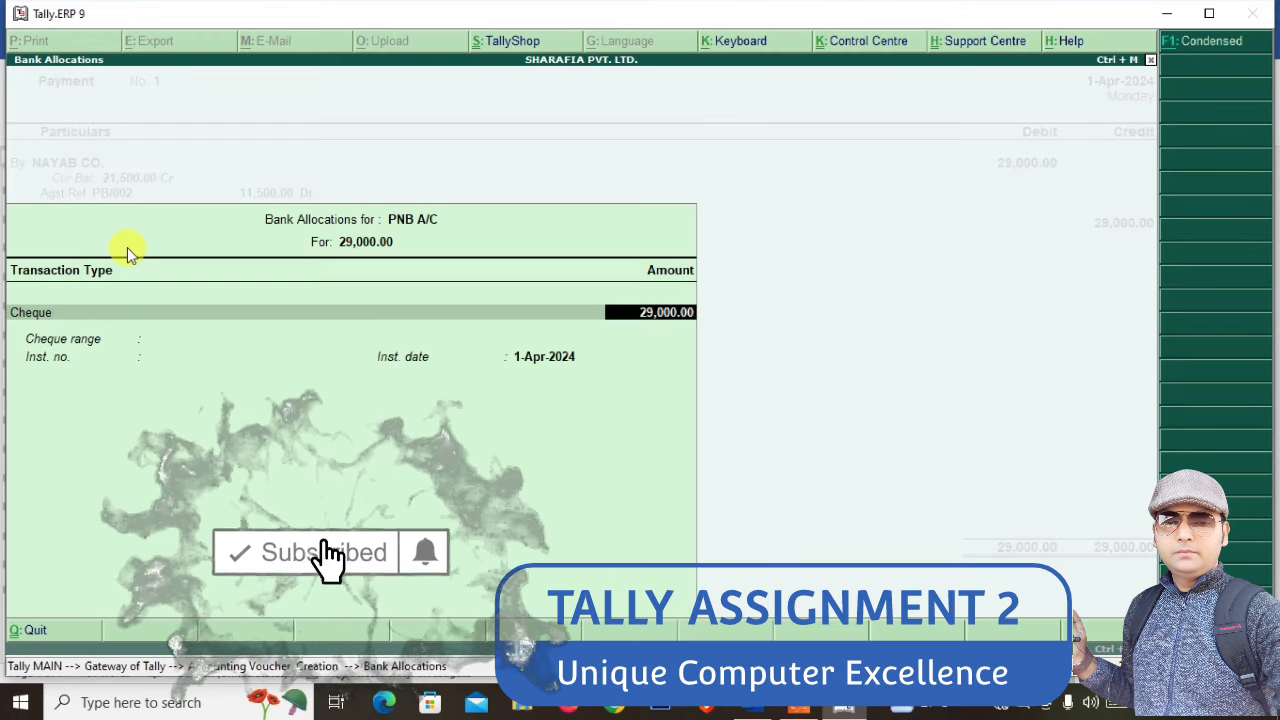
{"action": "key", "text": "Return"}
{"action": "key", "text": "Return"}
{"action": "key", "text": "Return"}
{"action": "key", "text": "Return"}
{"action": "key", "text": "Return"}
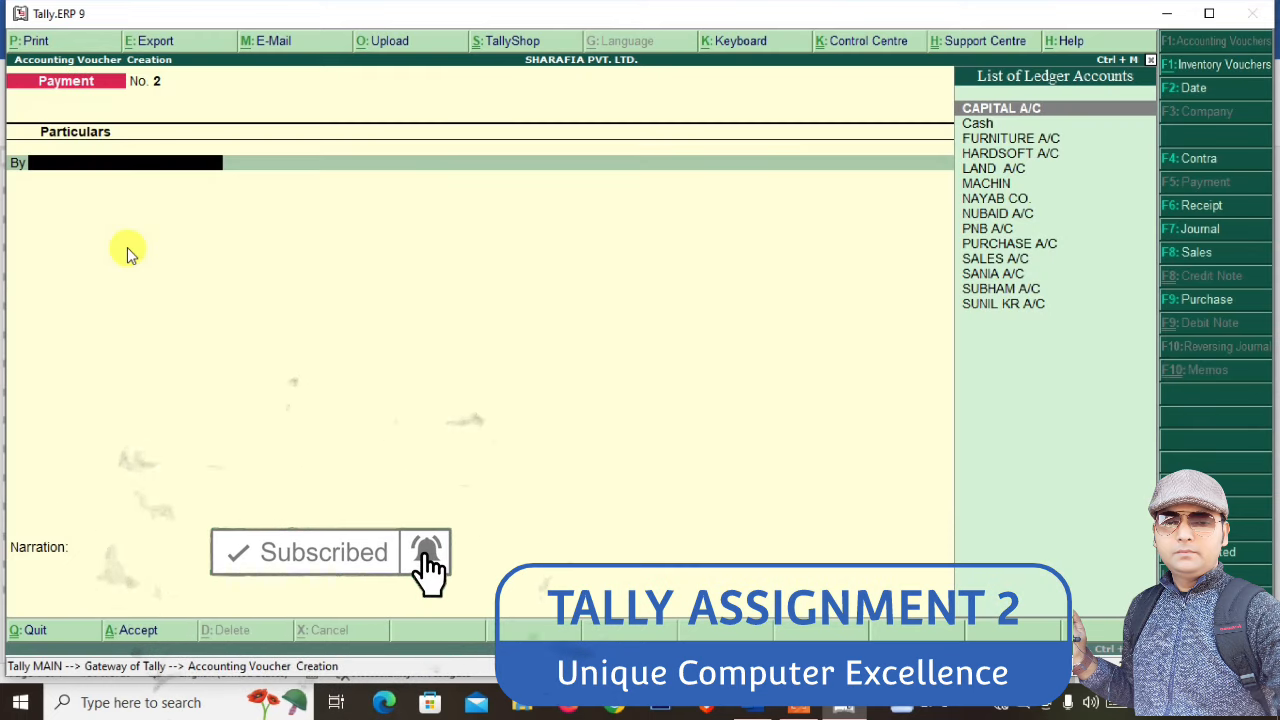
Check the next payment in the Word assignment, then debit SUBHAM A/C in Tally with 25,000, calculated as 50% of 50000
{"action": "key", "text": "alt+Tab"}
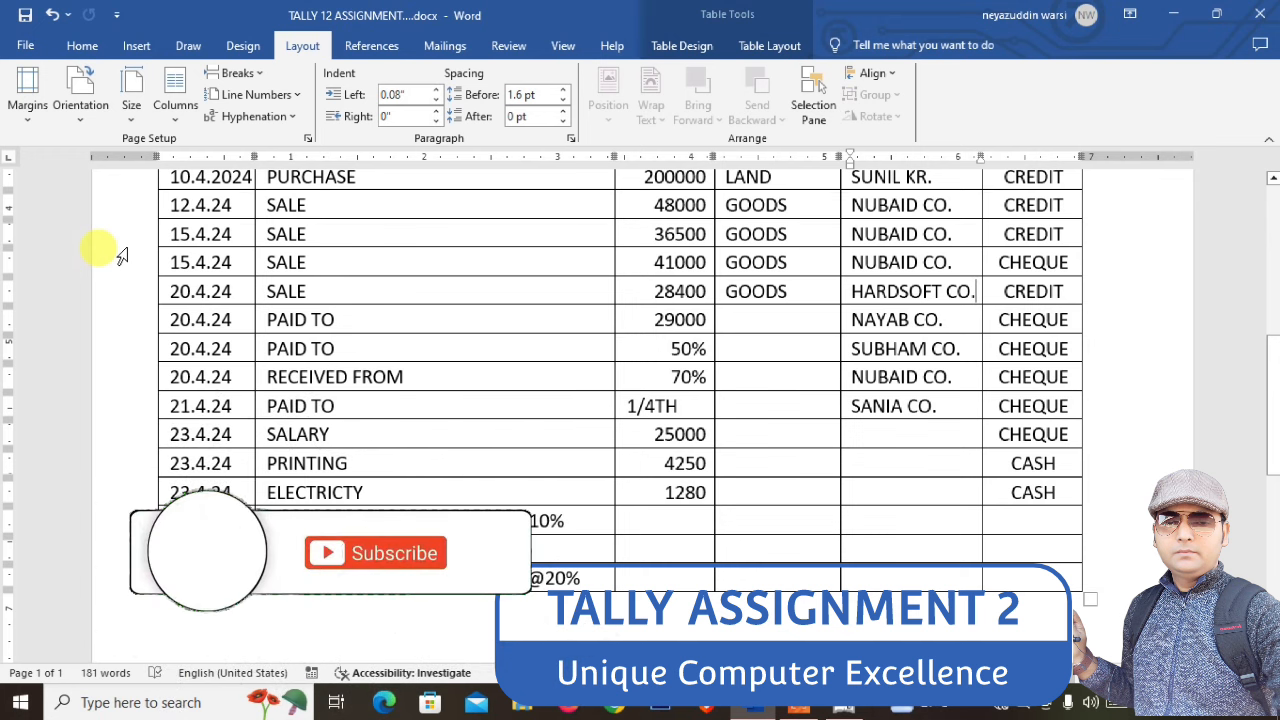
{"action": "key", "text": "alt+Tab"}
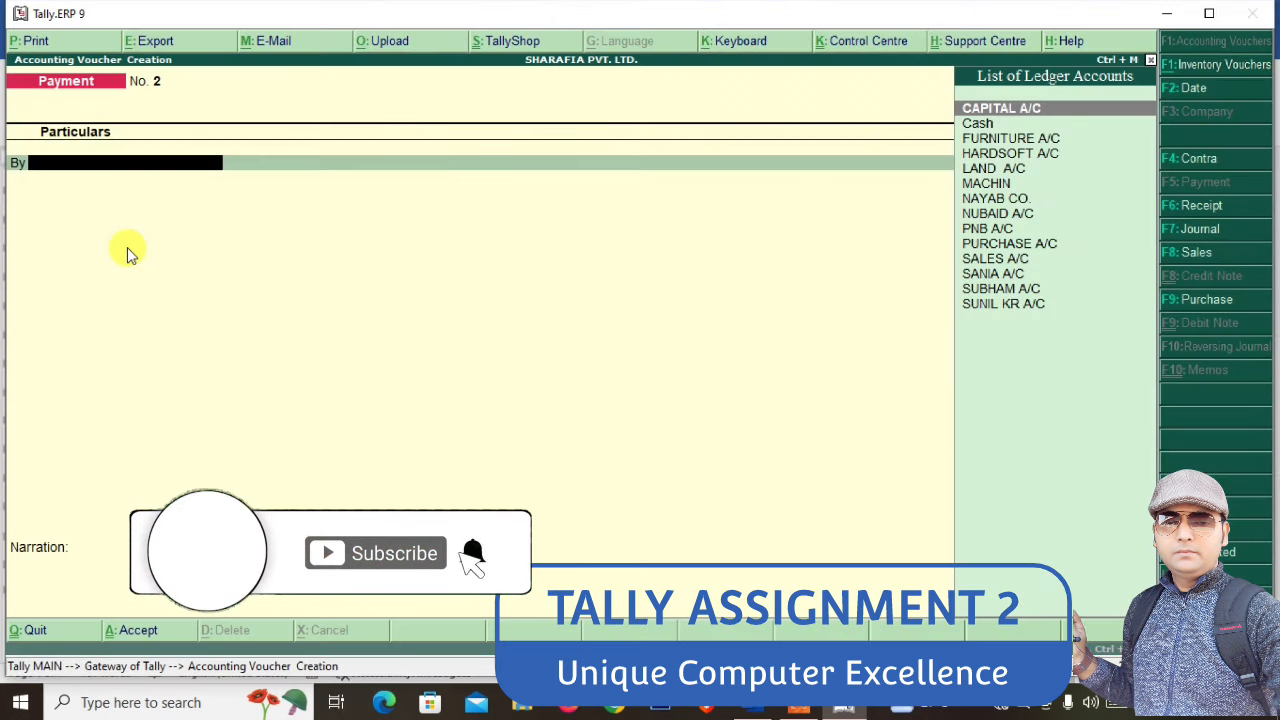
{"action": "type", "text": "su"}
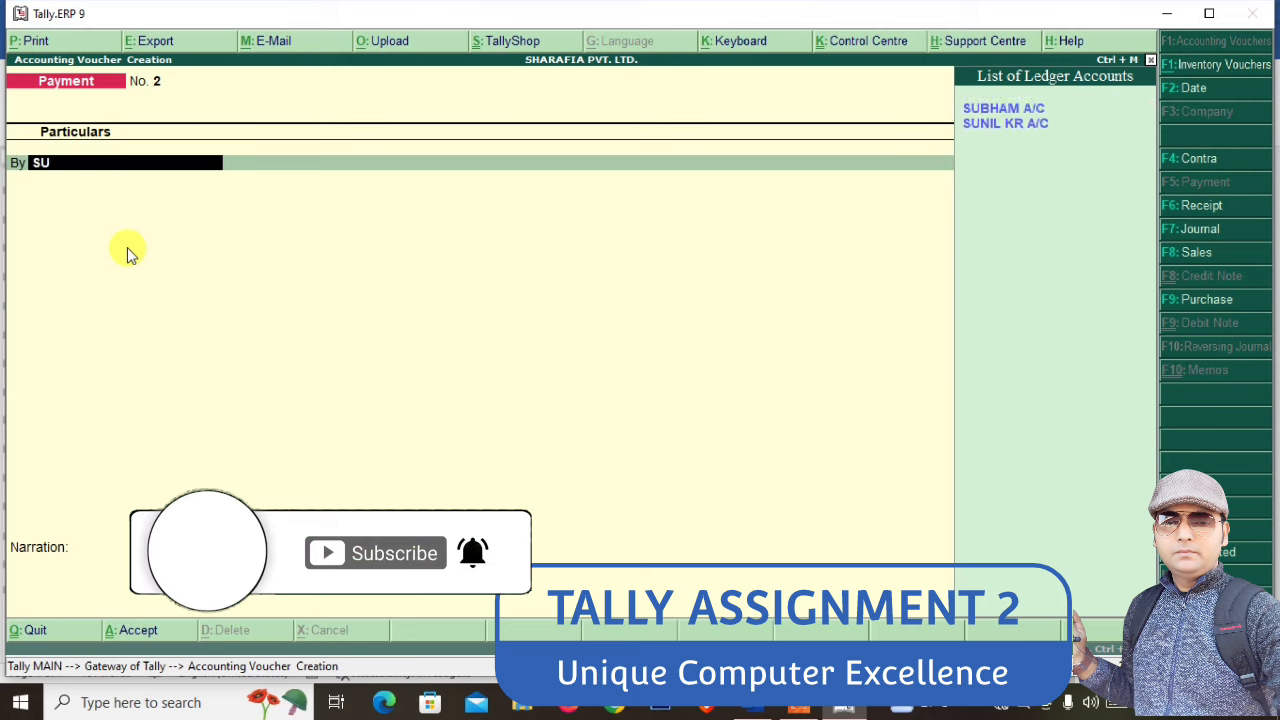
{"action": "key", "text": "Return"}
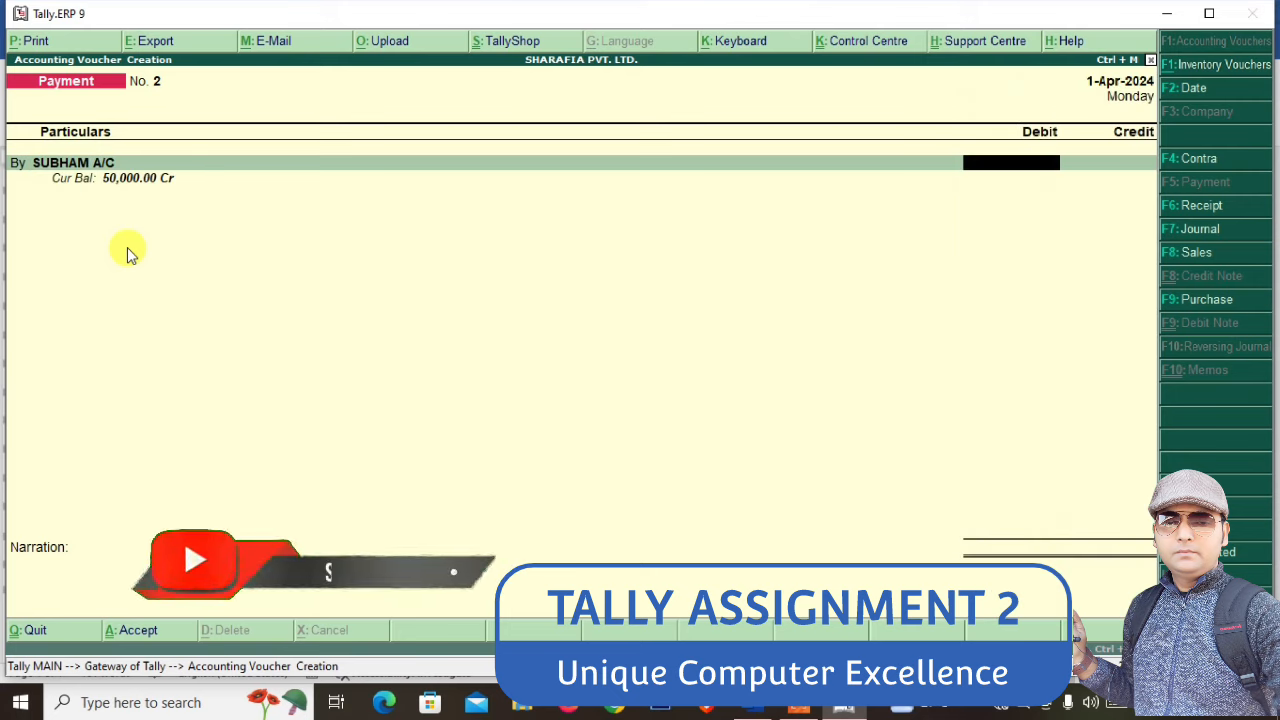
{"action": "key", "text": "ctrl+n"}
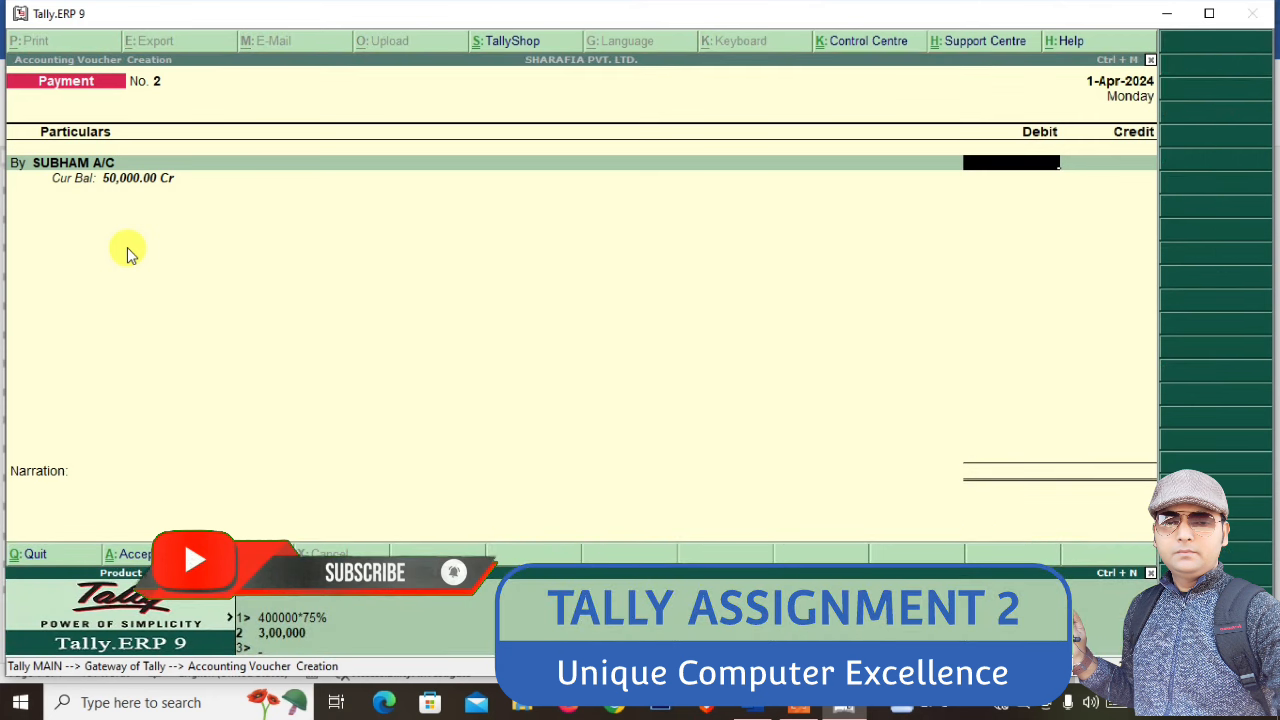
{"action": "type", "text": "50000"}
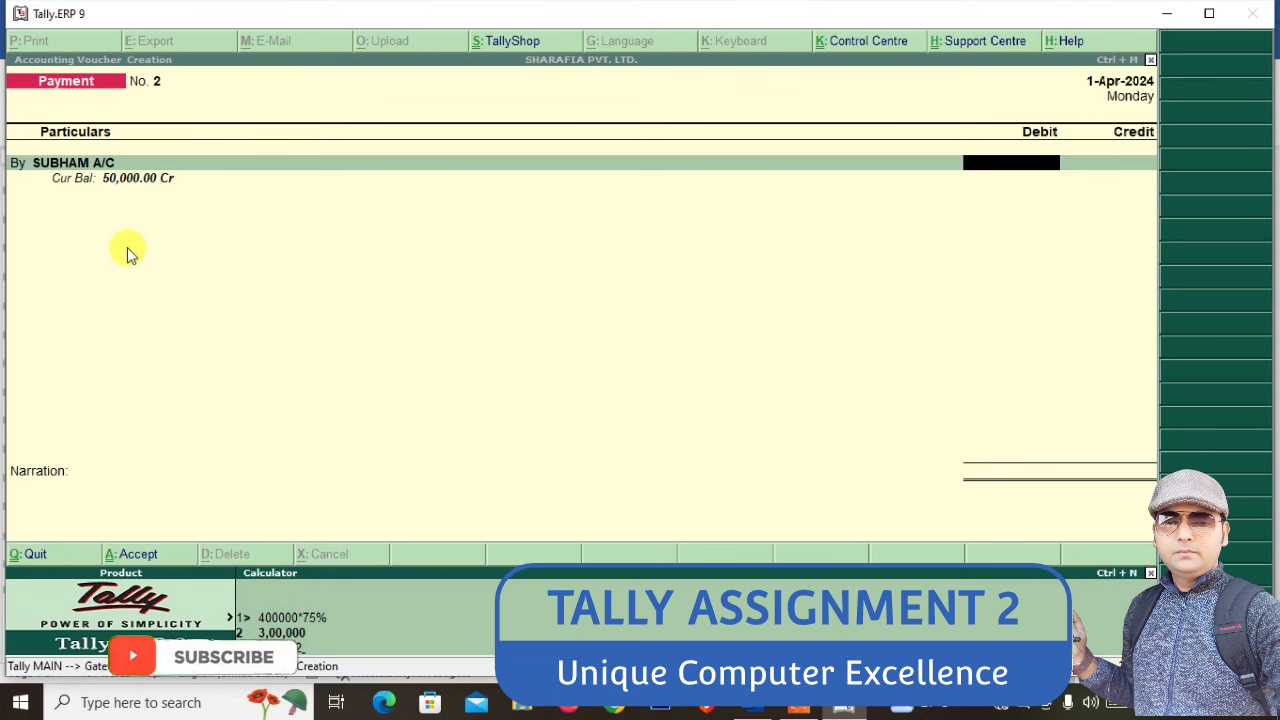
{"action": "key", "text": "Return"}
{"action": "key", "text": "Return"}
Allocate the 25,000 SUBHAM A/C payment as Agst Ref to bill PB/001
{"action": "key", "text": "Return"}
{"action": "key", "text": "Return"}
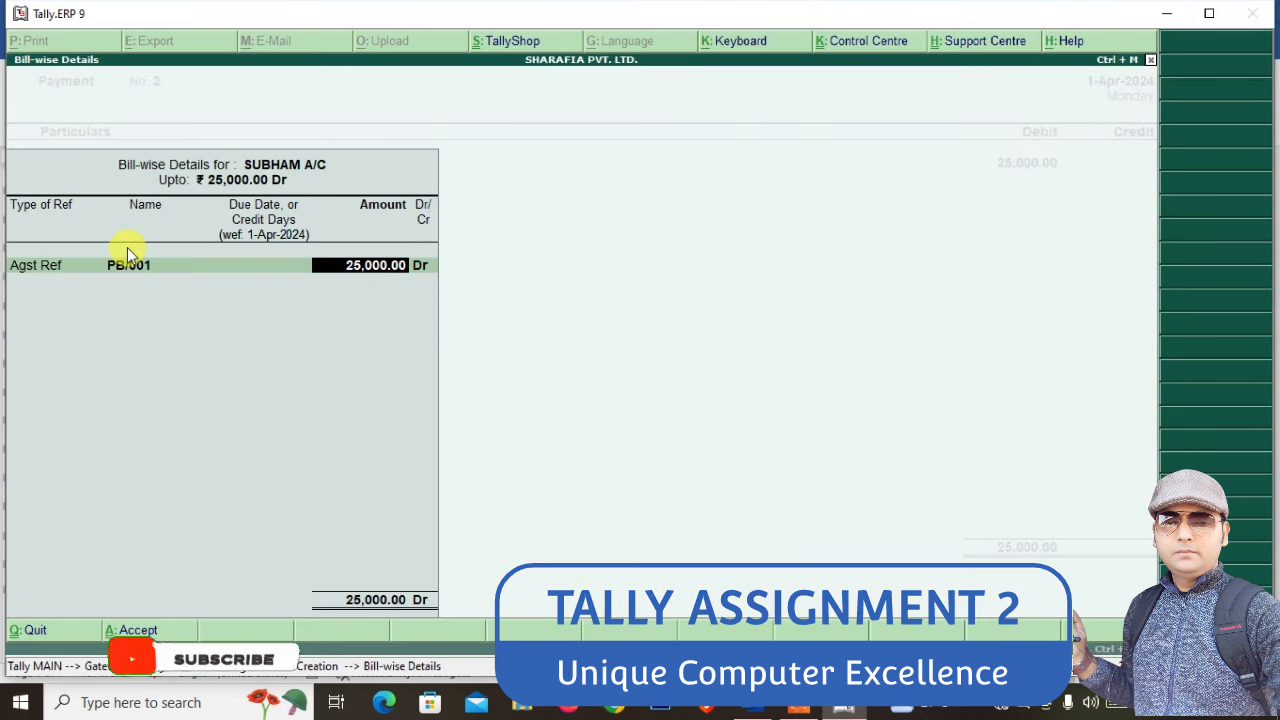
{"action": "key", "text": "Return"}
{"action": "key", "text": "Return"}
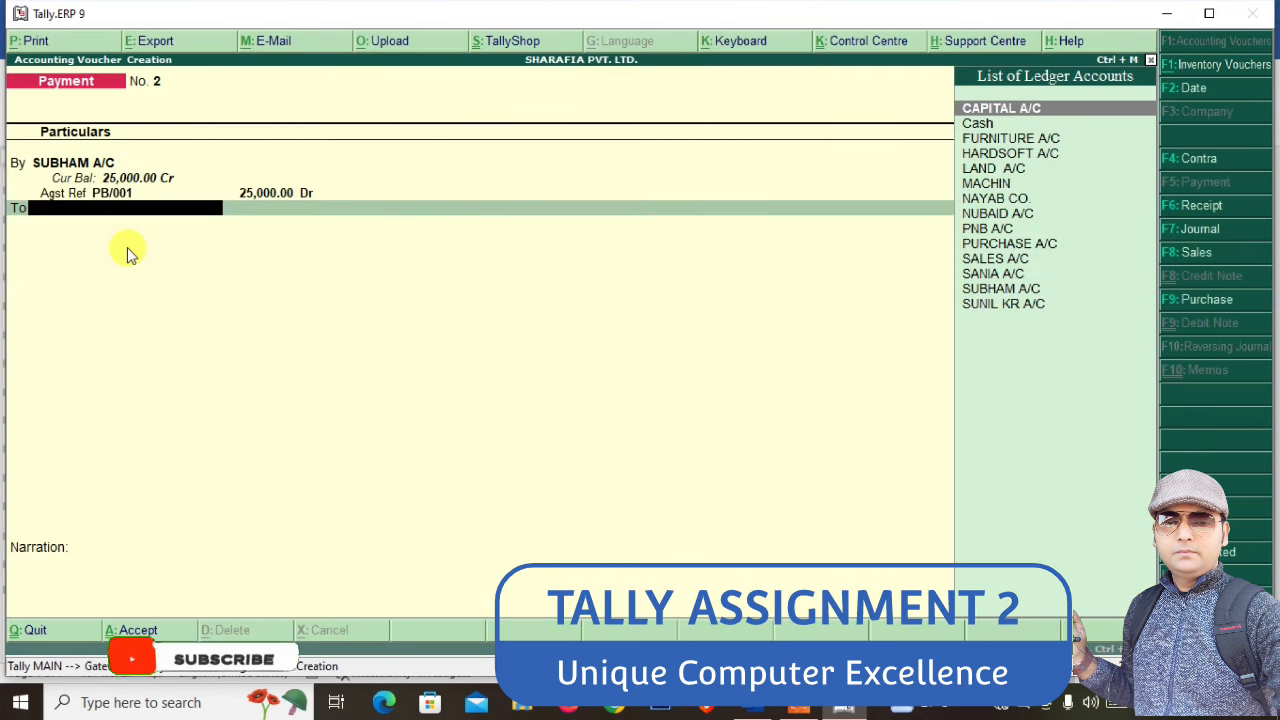
Check the payment mode in the Word assignment, then choose PNB A/C in Tally as the credit ledger for the SUBHAM A/C payment
{"action": "key", "text": "Down"}
{"action": "key", "text": "Down"}
{"action": "key", "text": "Down"}
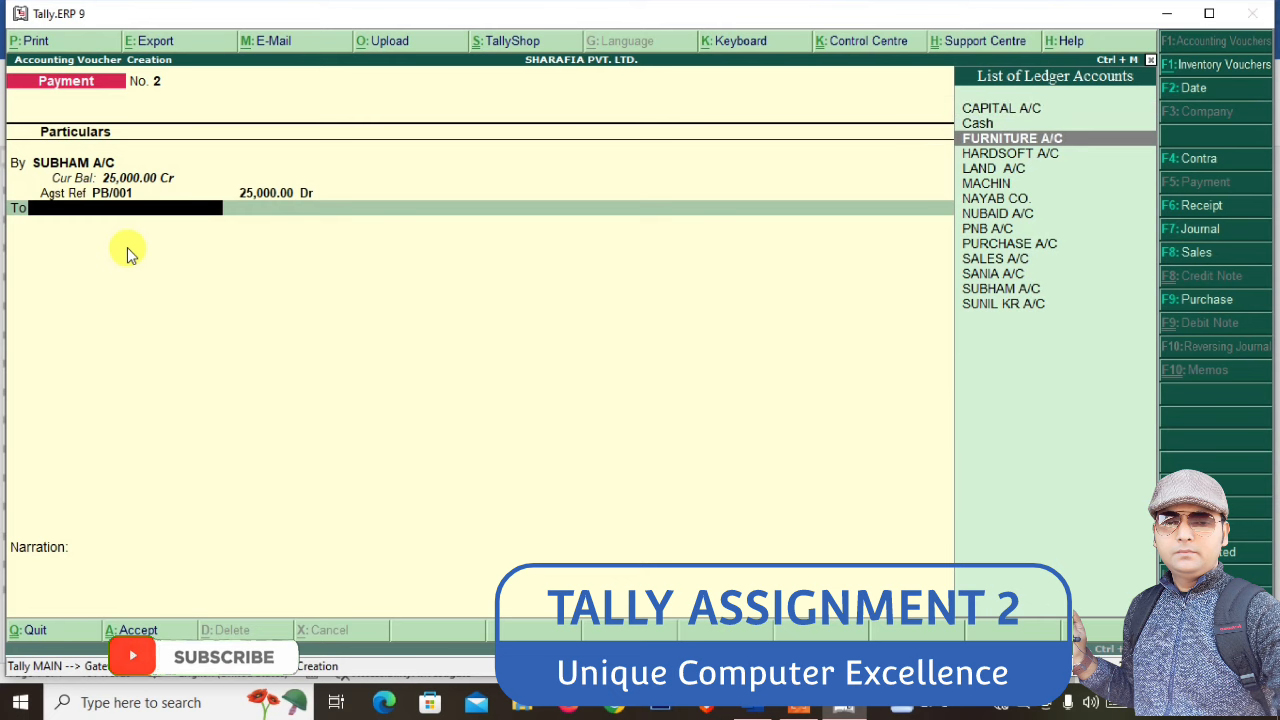
{"action": "key", "text": "alt+Tab"}
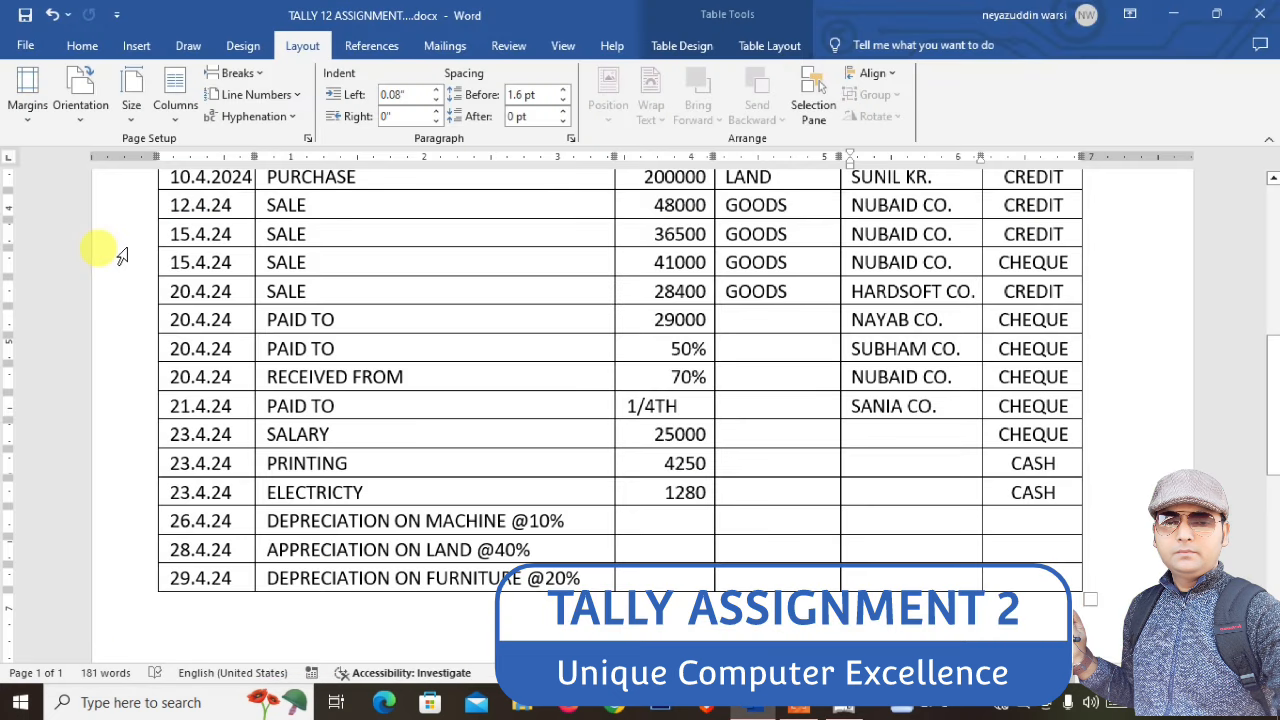
{"action": "key", "text": "alt+Tab"}
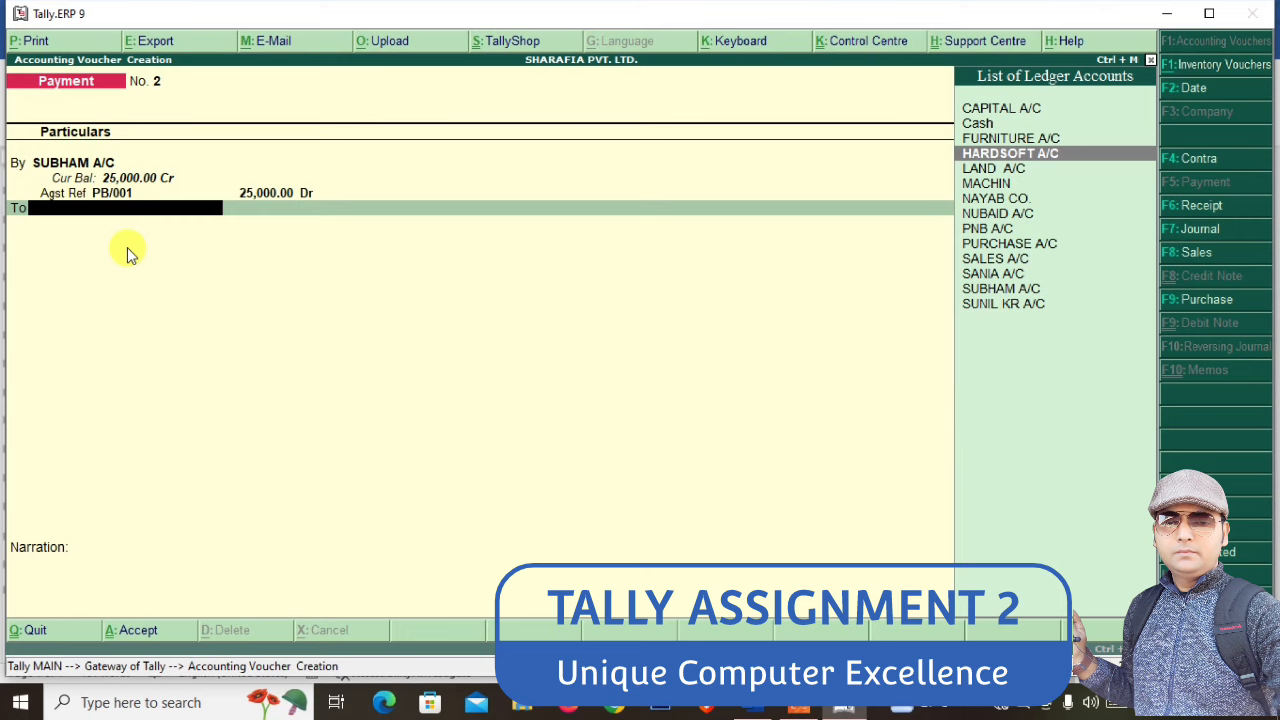
{"action": "type", "text": "PN"}
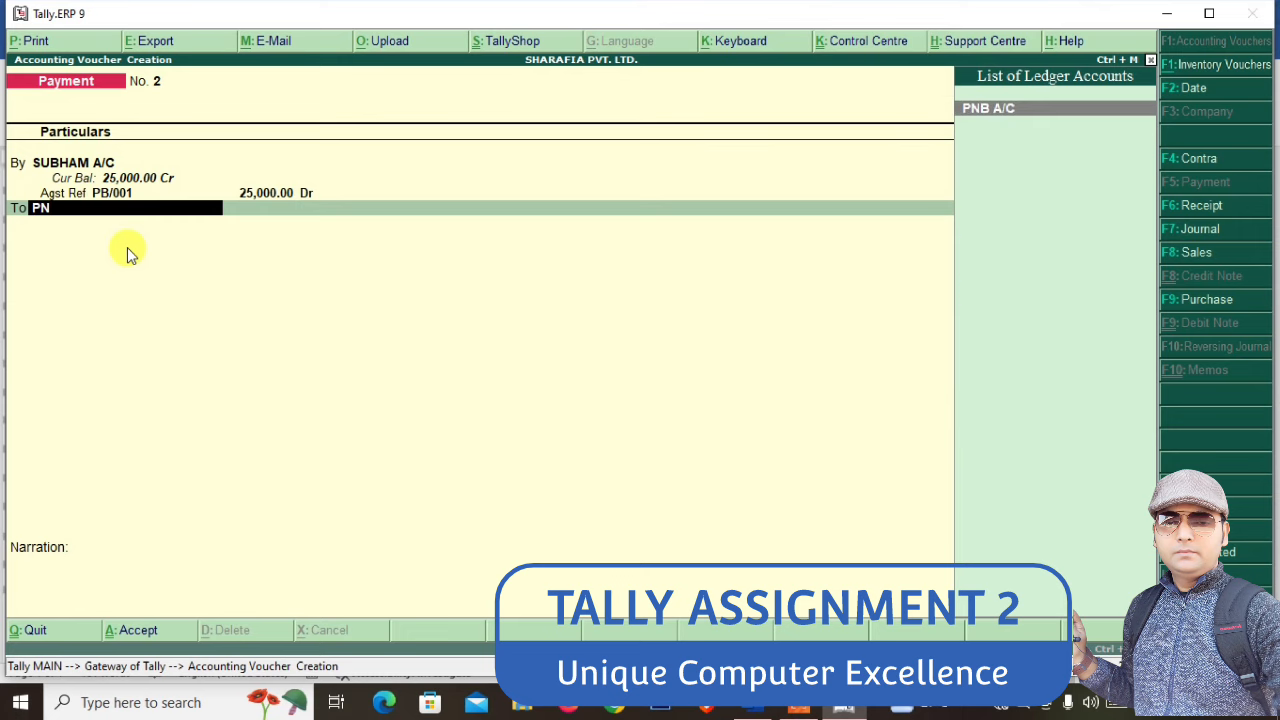
{"action": "key", "text": "Return"}
Accept the 25,000 PNB A/C credit with its cheque bank allocation and save the payment voucher
{"action": "key", "text": "Return"}
{"action": "key", "text": "Return"}
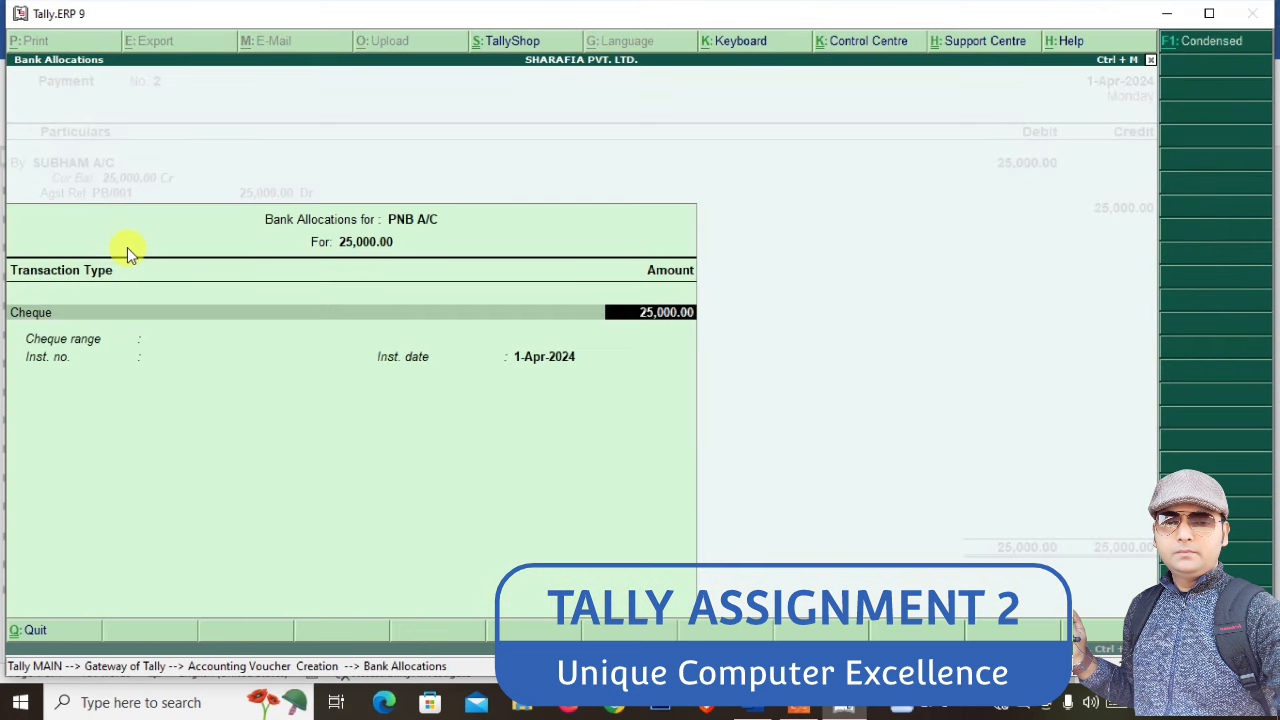
{"action": "key", "text": "Return"}
{"action": "key", "text": "Return"}
{"action": "key", "text": "Return"}
{"action": "key", "text": "Return"}
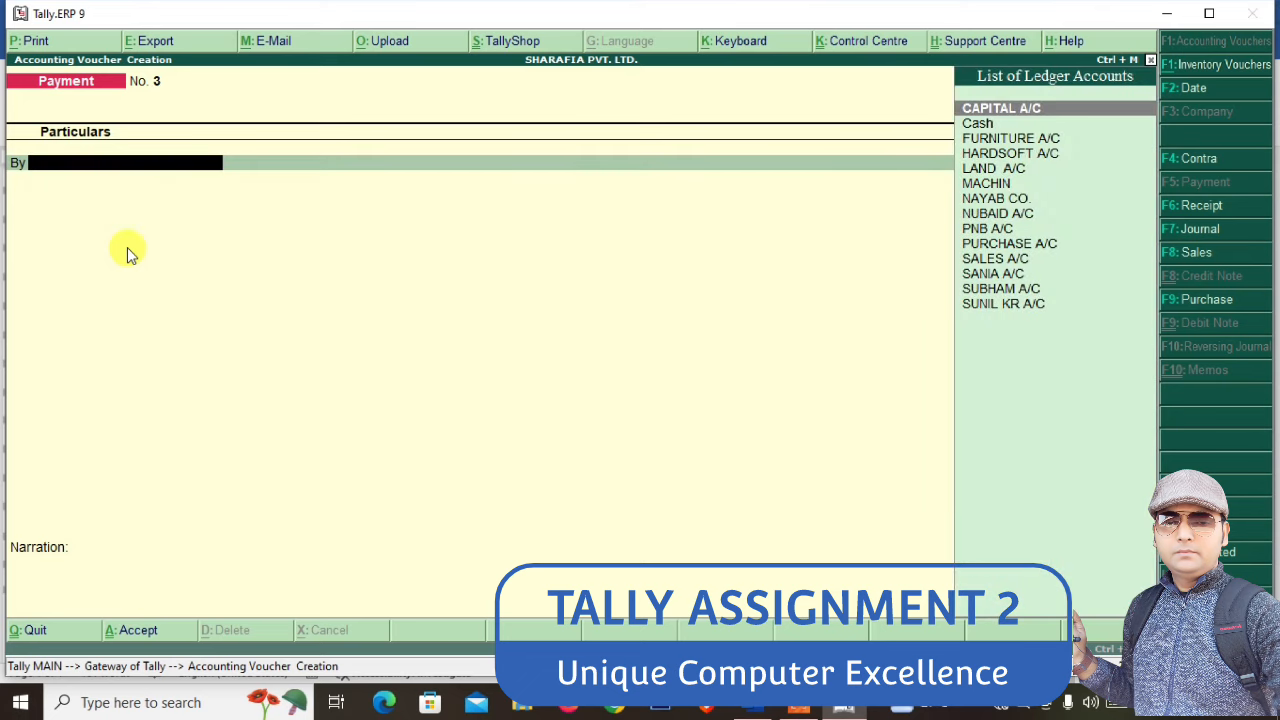
Check the next entry in the Word assignment, then start a receipt voucher in Tally with NUBAID A/C as the credited ledger
{"action": "key", "text": "alt+Tab"}
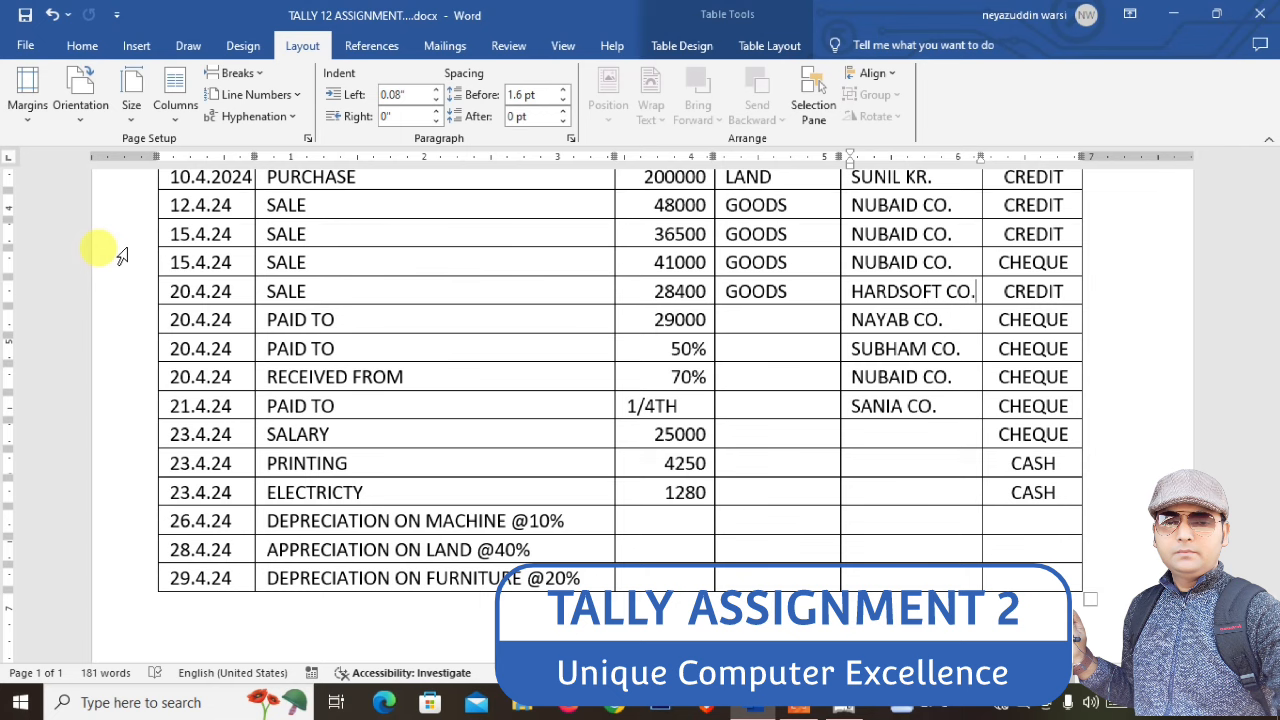
{"action": "key", "text": "alt+Tab"}
{"action": "key", "text": "alt+Tab"}
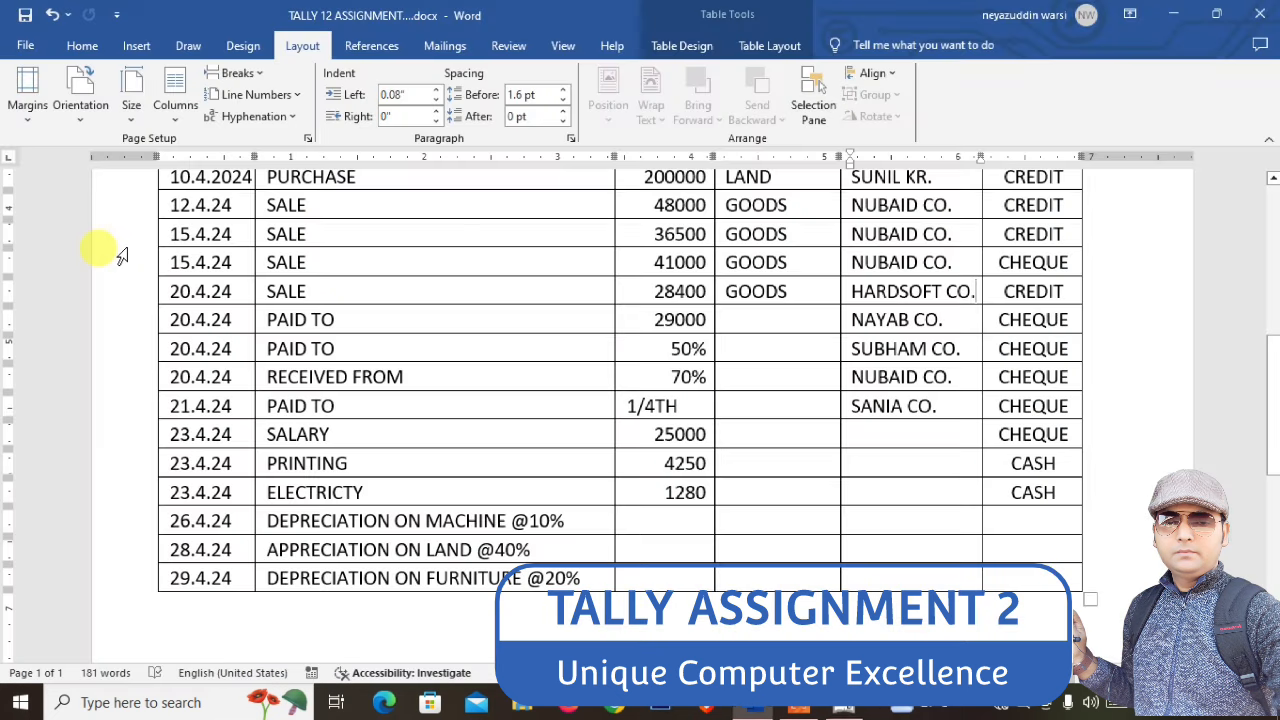
{"action": "key", "text": "alt+Tab"}
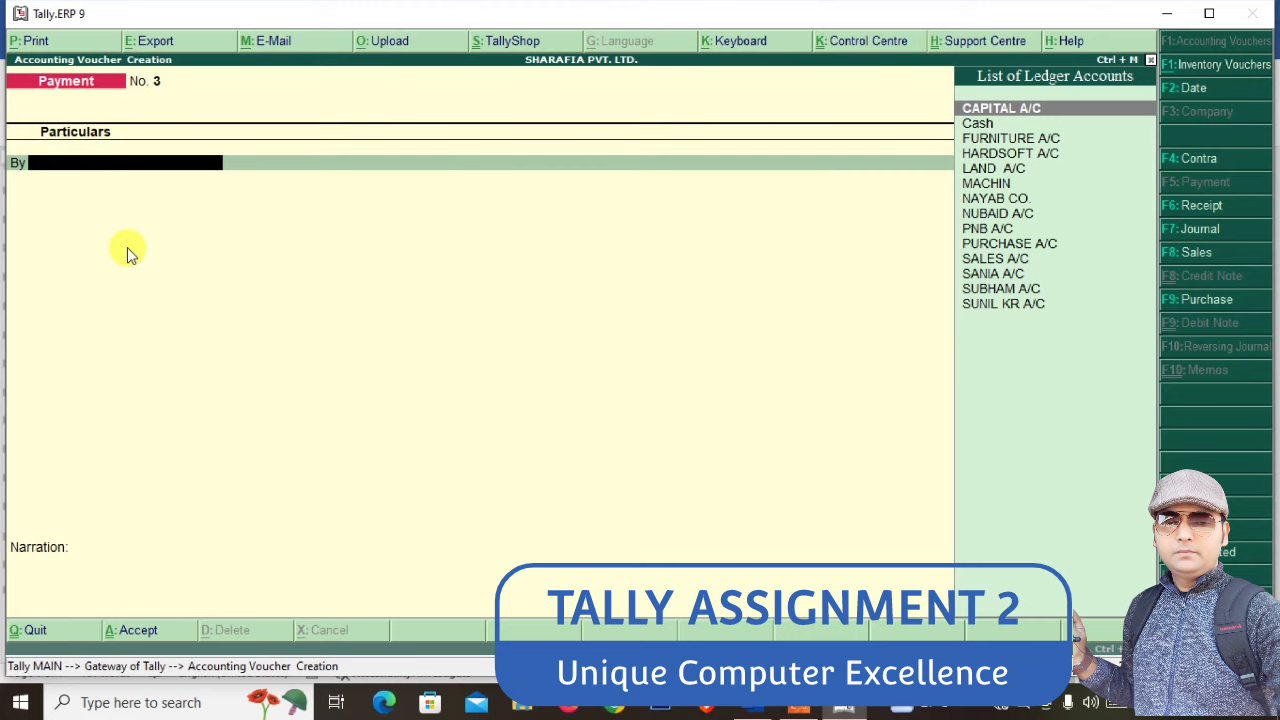
{"action": "left_click", "coordinate": [1190, 206]}
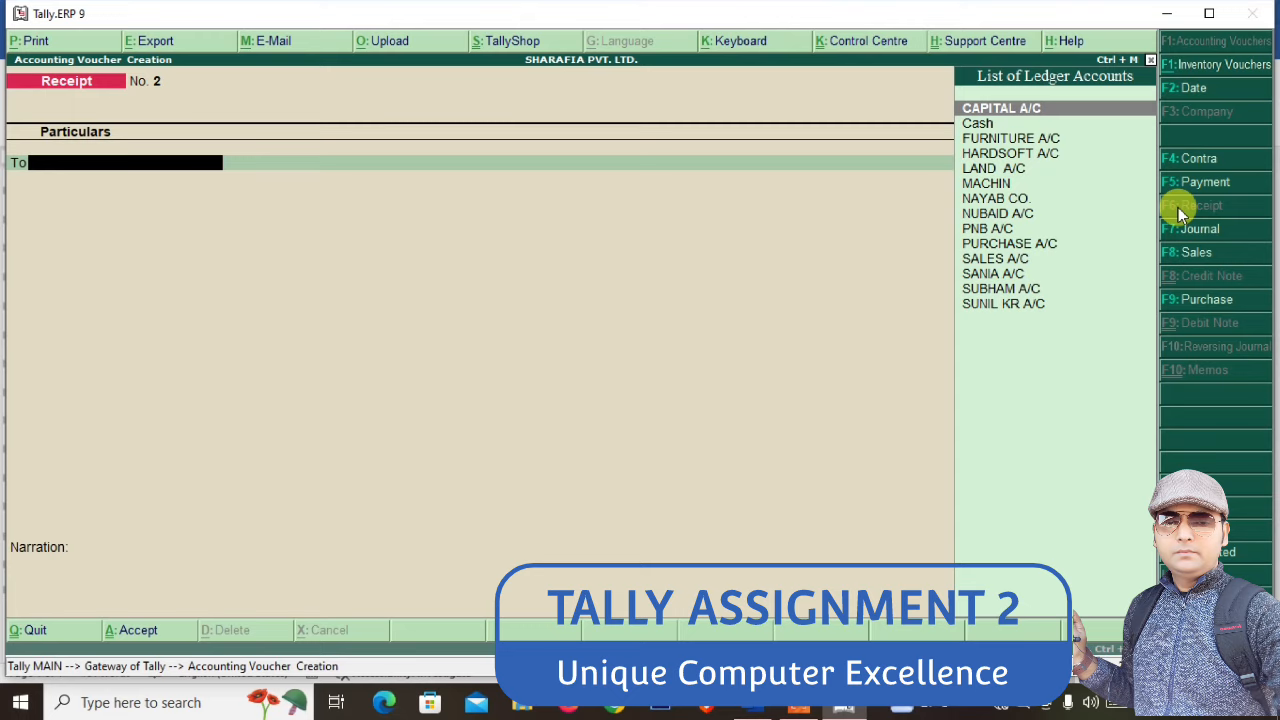
{"action": "type", "text": "N"}
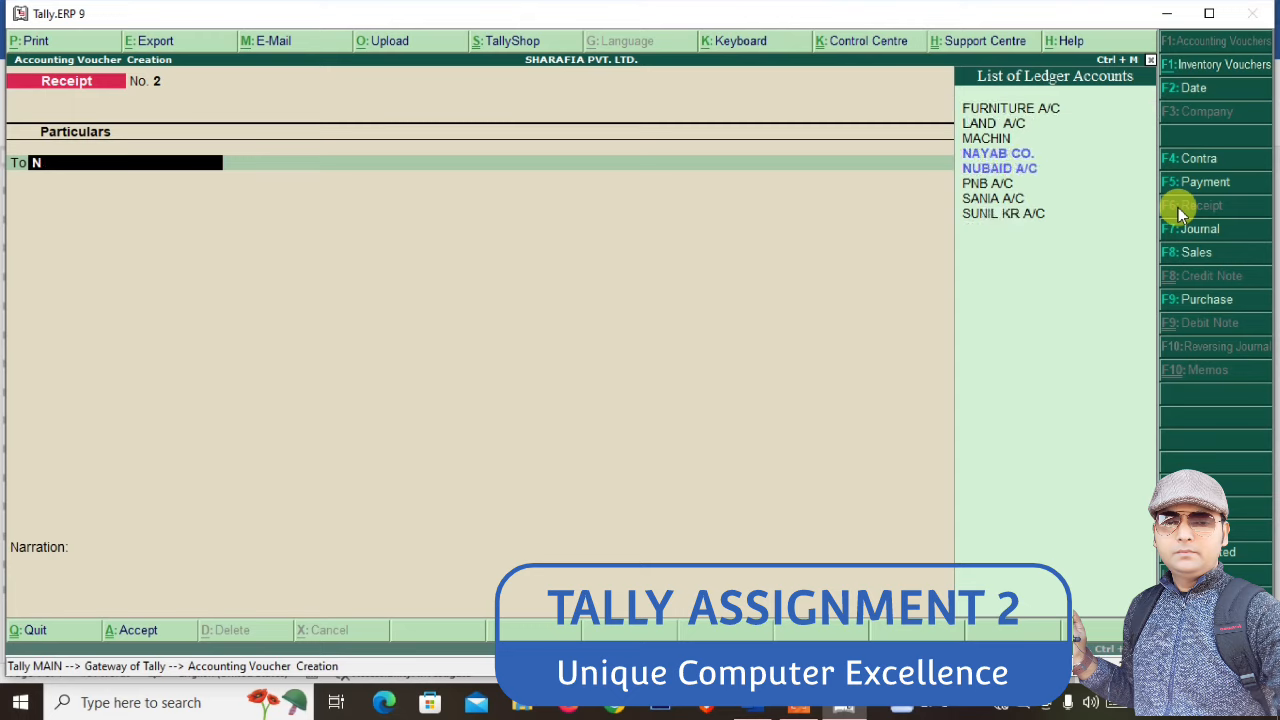
{"action": "key", "text": "Down"}
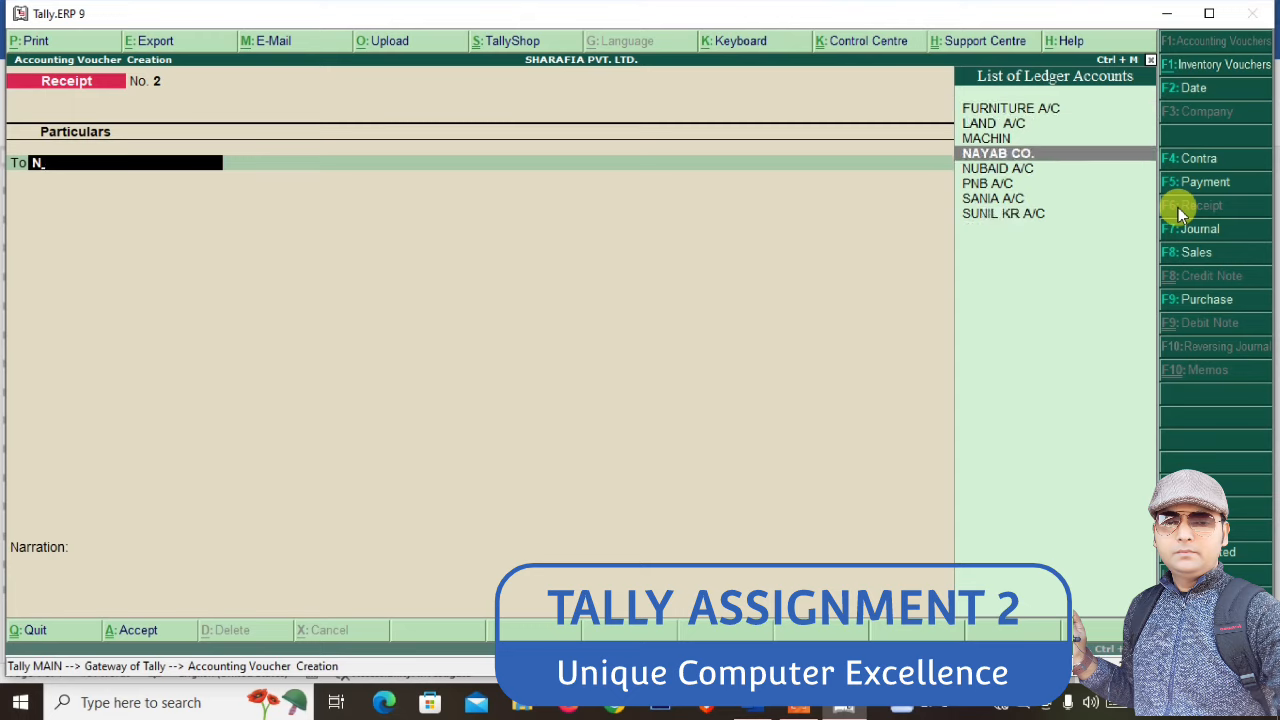
{"action": "key", "text": "Down"}
{"action": "key", "text": "Return"}
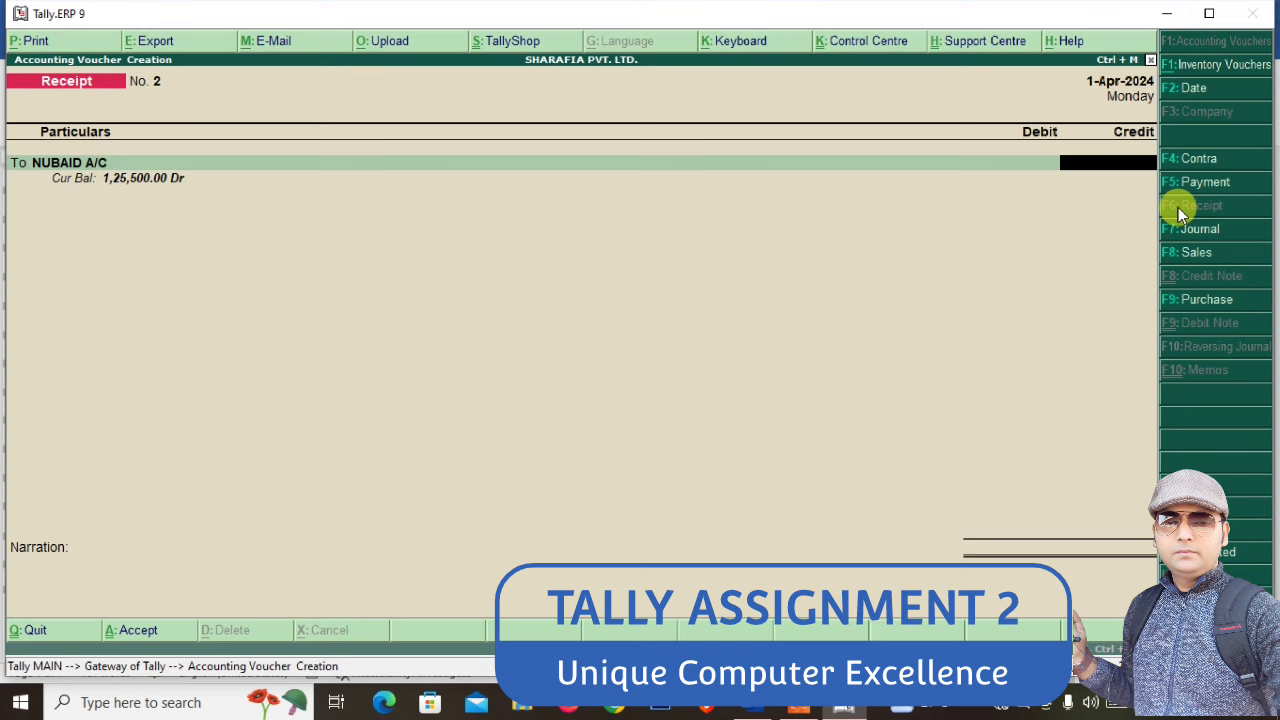
Credit NUBAID A/C with 87,850, calculated as 125500*70%
{"action": "key", "text": "ctrl+n"}
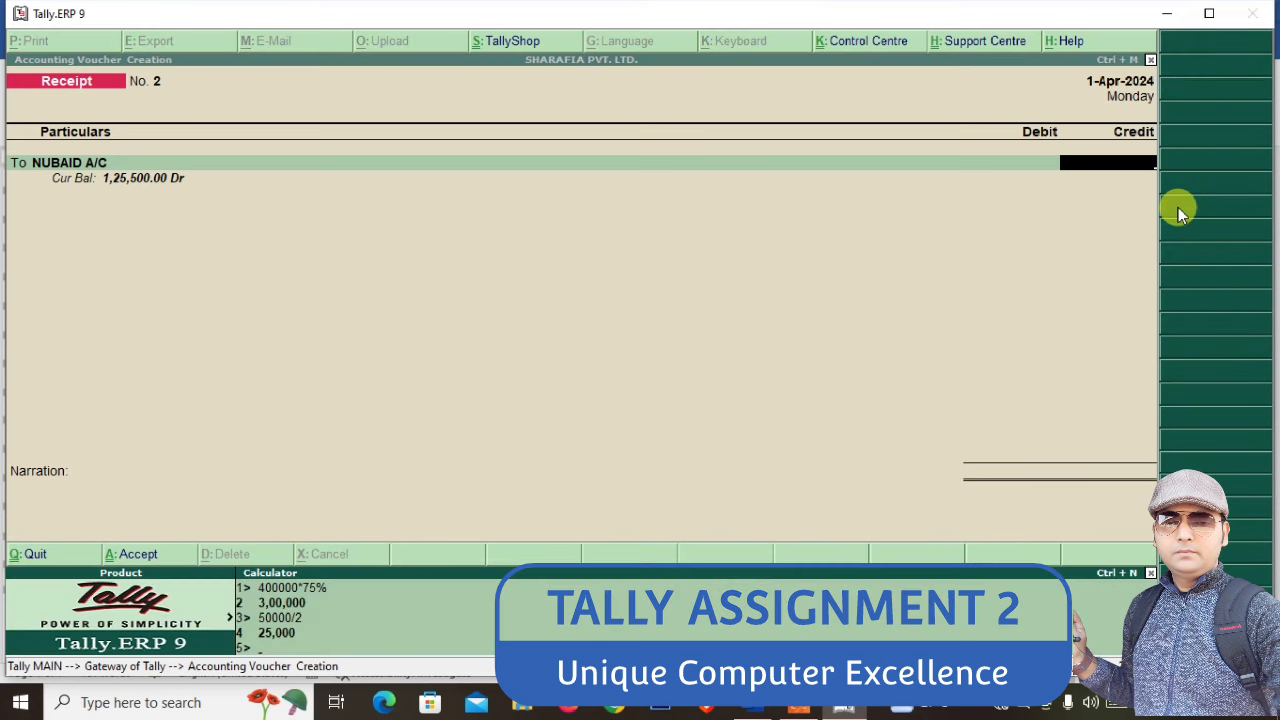
{"action": "type", "text": "125500*70%"}
{"action": "key", "text": "Return"}
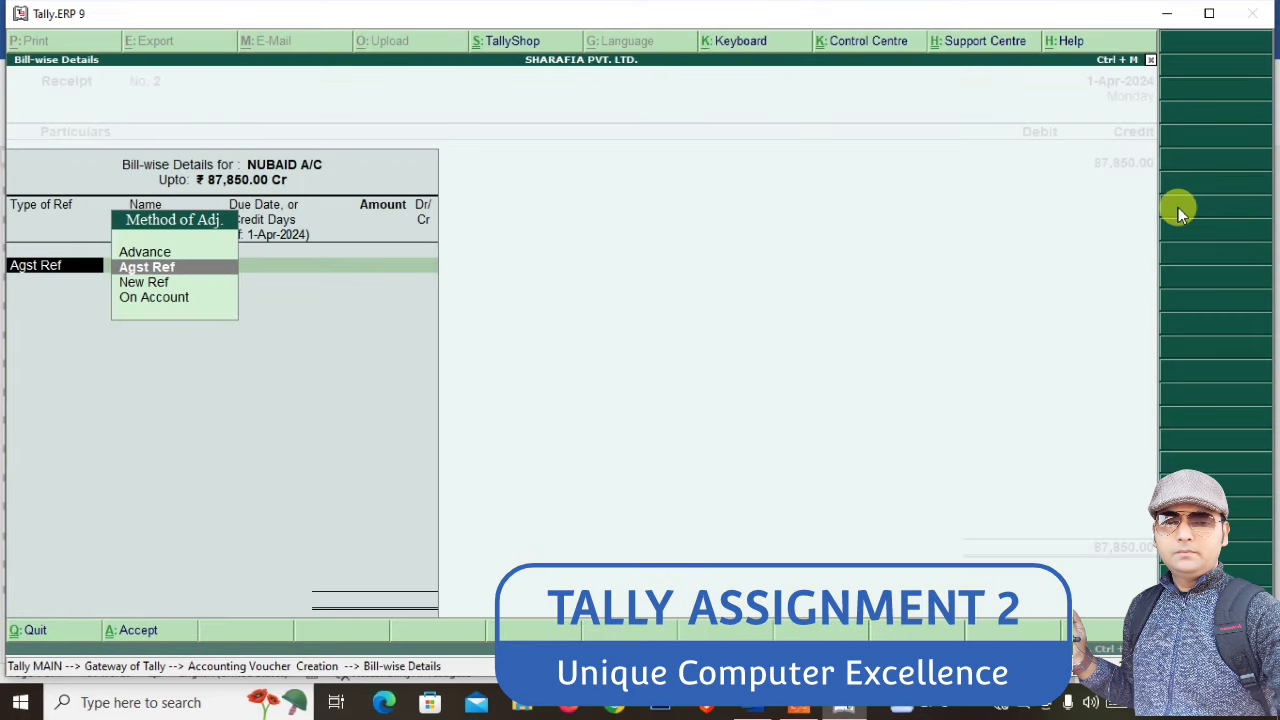
Allocate the NUBAID A/C receipt as Agst Ref: 48,000 to SB/001, 36,500 to SB/002 and 3,350 to SB/003
{"action": "key", "text": "Return"}
{"action": "key", "text": "Return"}
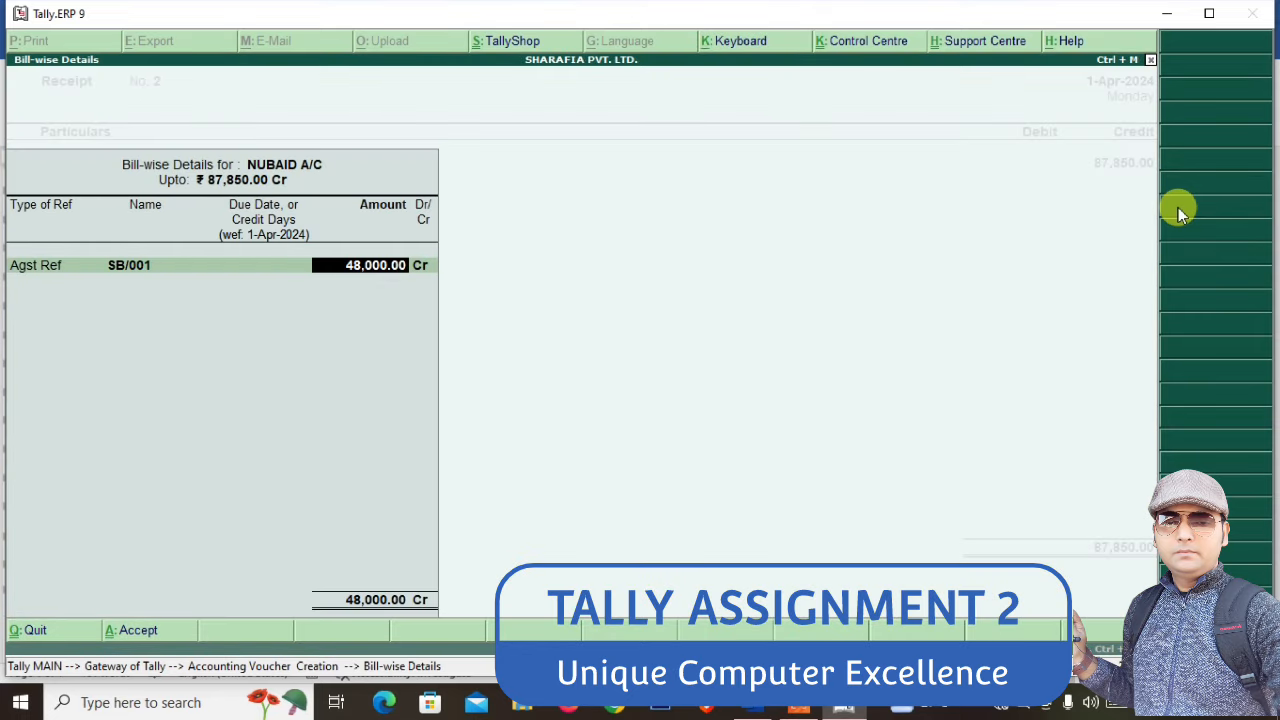
{"action": "key", "text": "Return"}
{"action": "key", "text": "Return"}
{"action": "key", "text": "Return"}
{"action": "key", "text": "Return"}
{"action": "key", "text": "Return"}
{"action": "key", "text": "Return"}
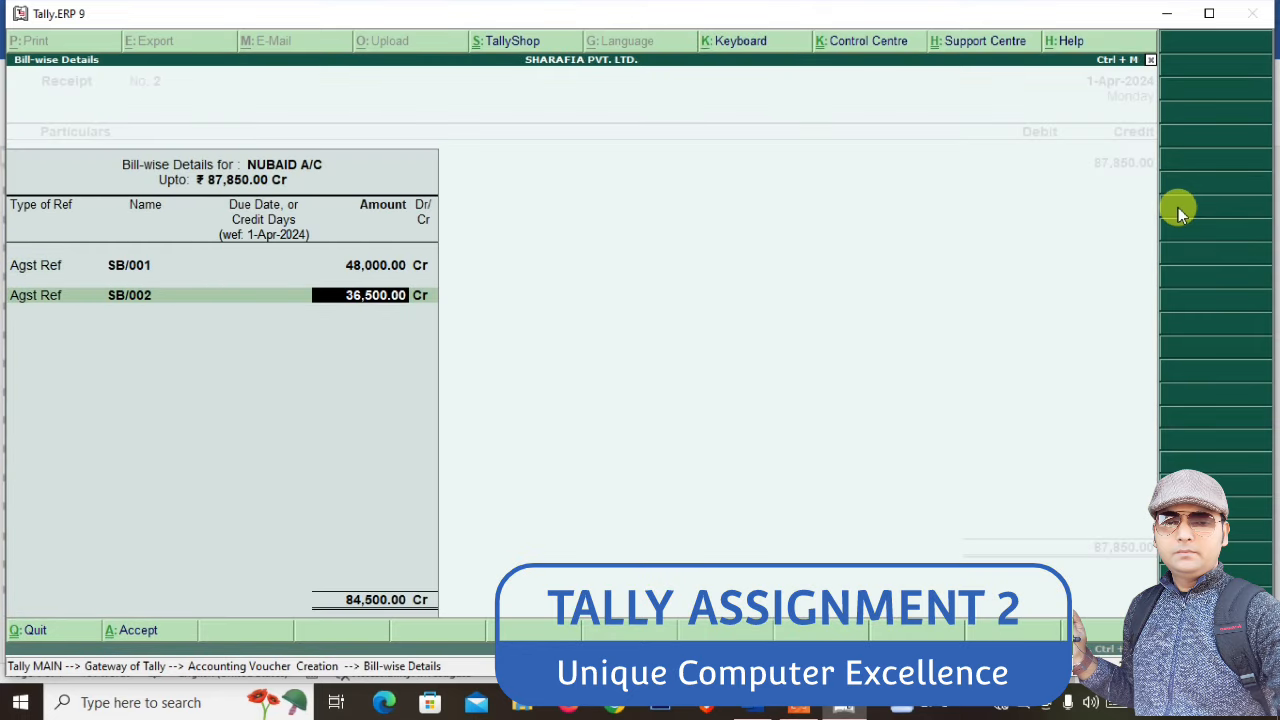
{"action": "key", "text": "Return"}
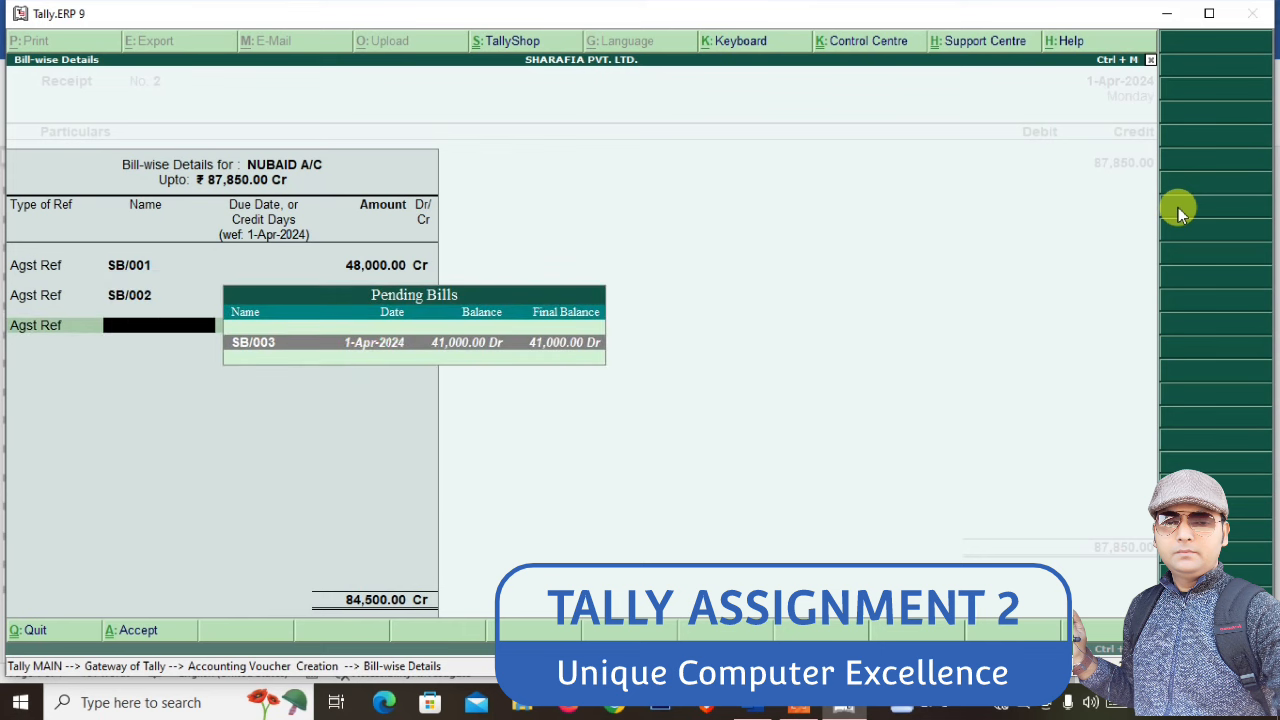
{"action": "key", "text": "Return"}
{"action": "key", "text": "Return"}
{"action": "key", "text": "Return"}
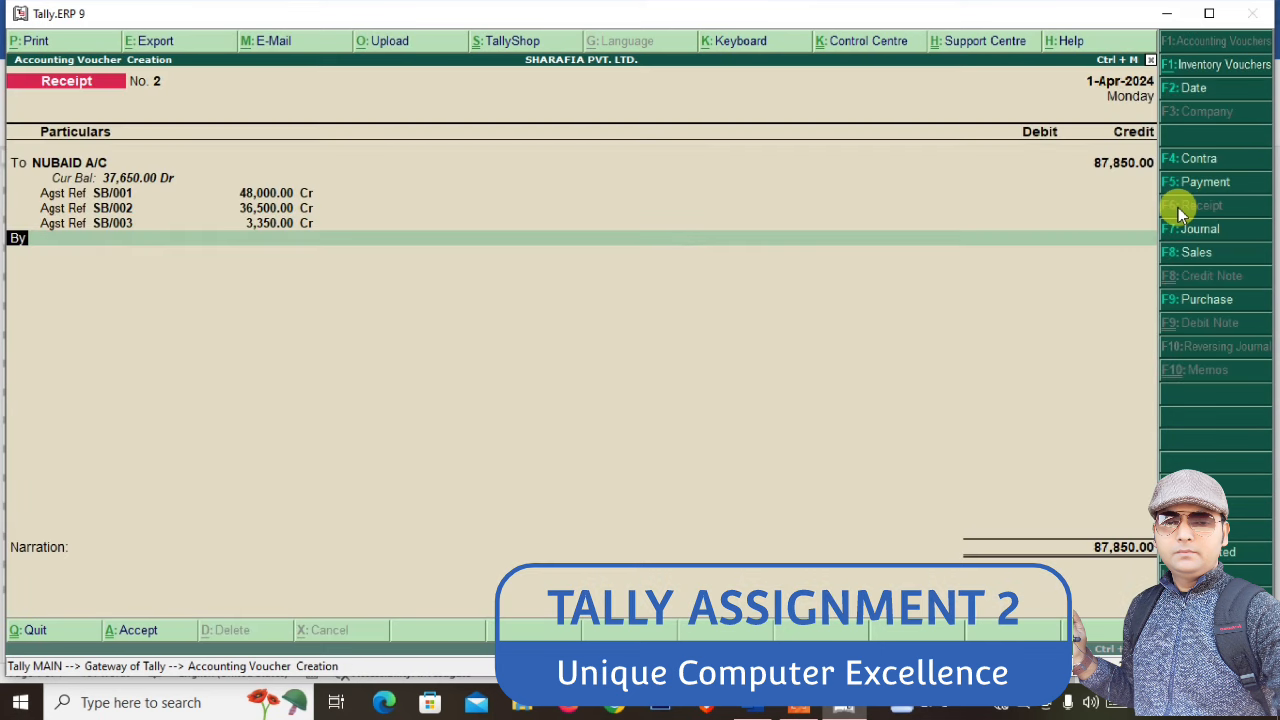
Check the receipt mode in the Word assignment, then debit PNB A/C in Tally with 87,850 using a Cheque/DD bank allocation
{"action": "key", "text": "Return"}
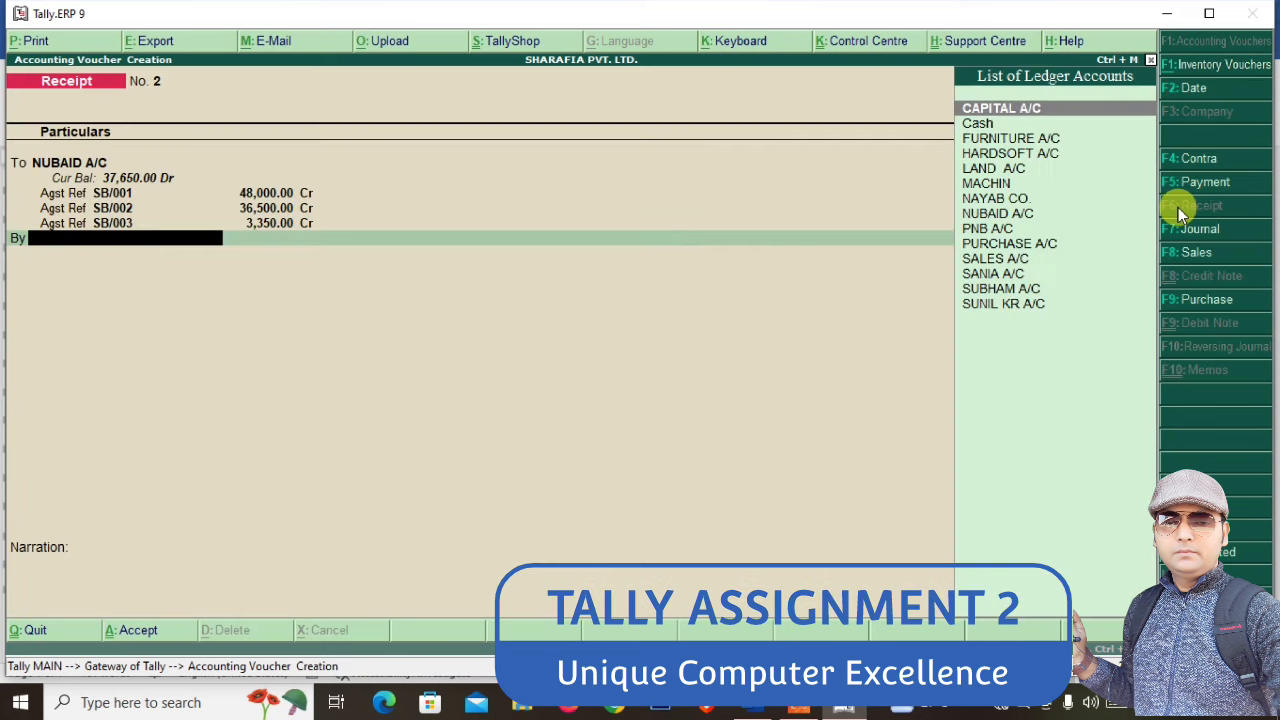
{"action": "key", "text": "alt+Tab"}
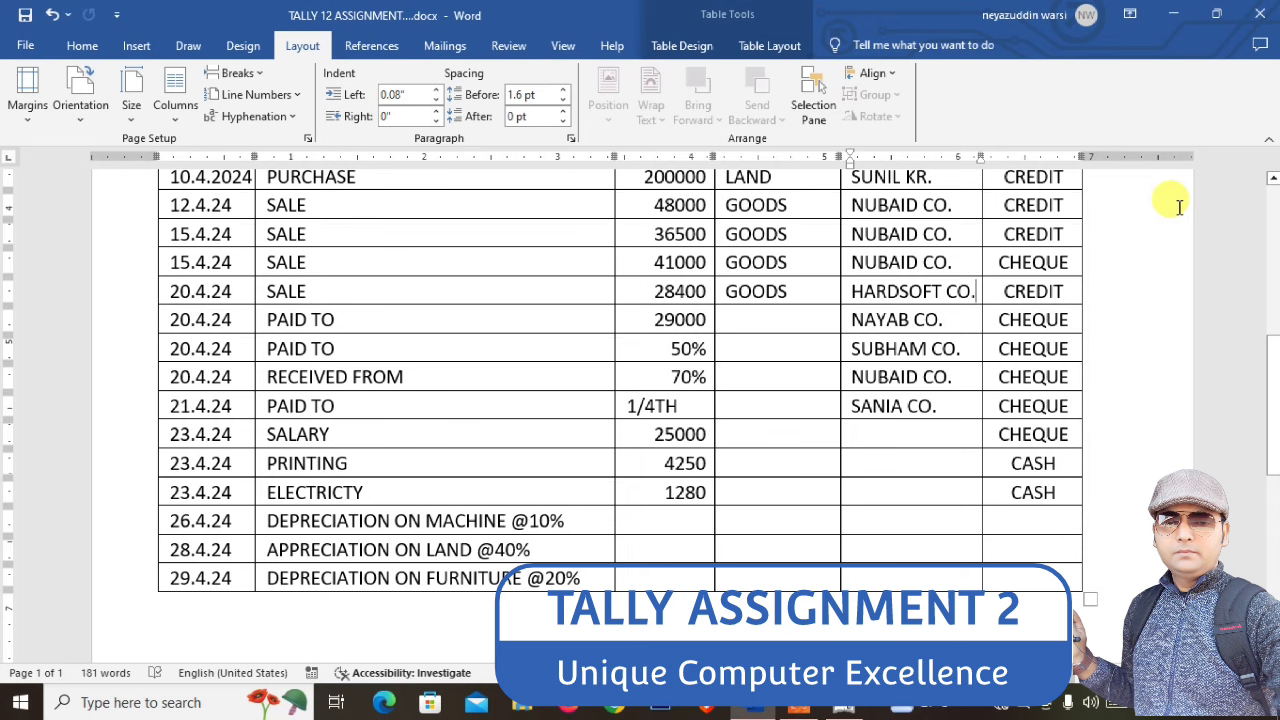
{"action": "key", "text": "alt+Tab"}
{"action": "type", "text": "pnb"}
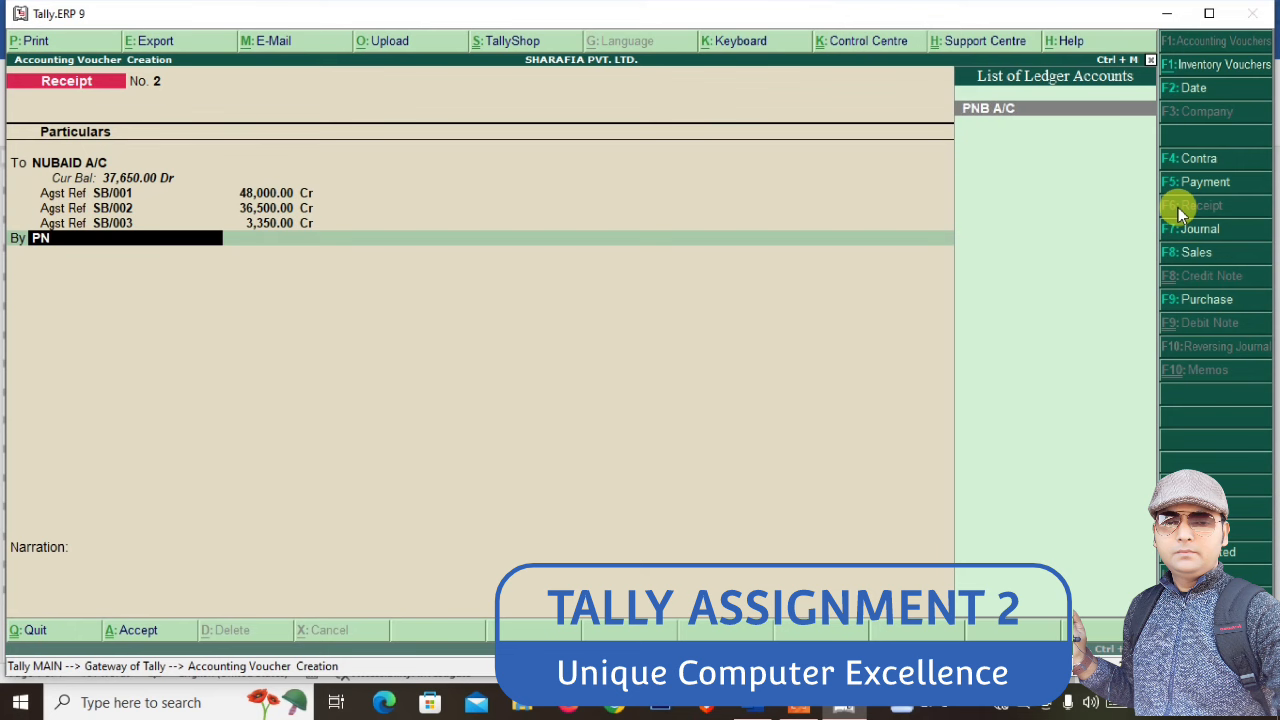
{"action": "key", "text": "Return"}
{"action": "key", "text": "Return"}
{"action": "key", "text": "Return"}
{"action": "key", "text": "Return"}
{"action": "key", "text": "Return"}
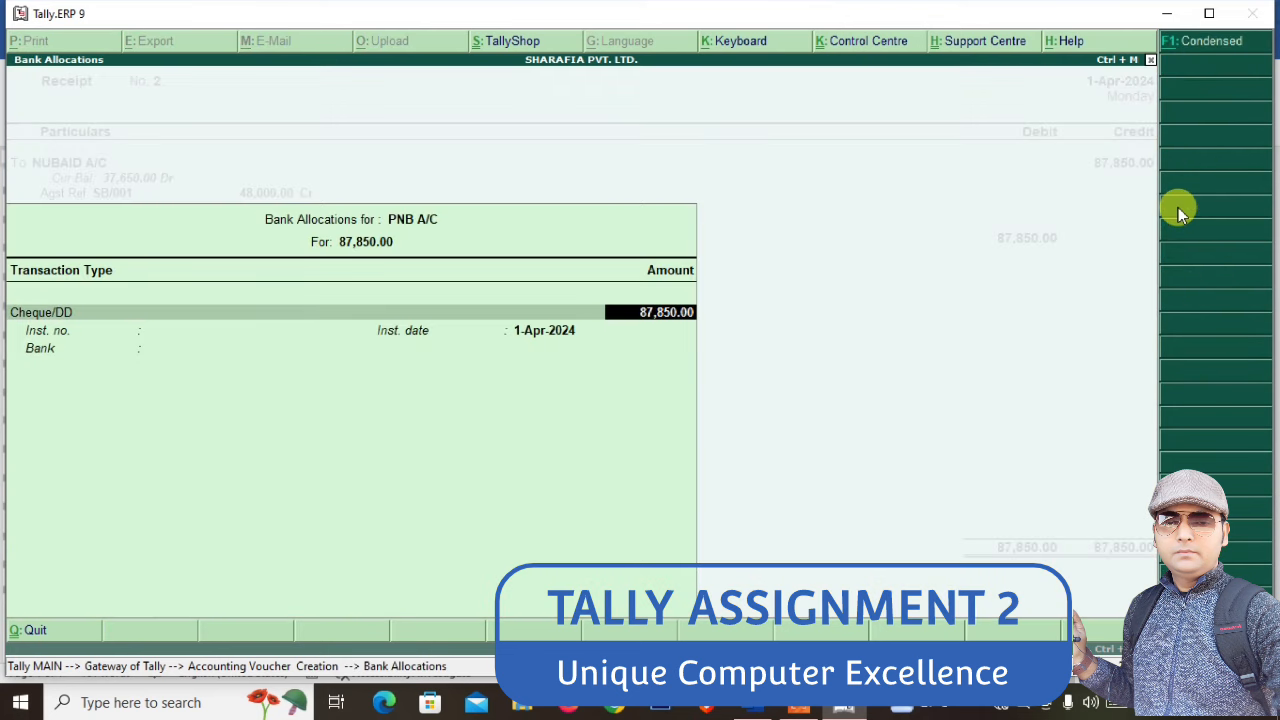
{"action": "key", "text": "Return"}
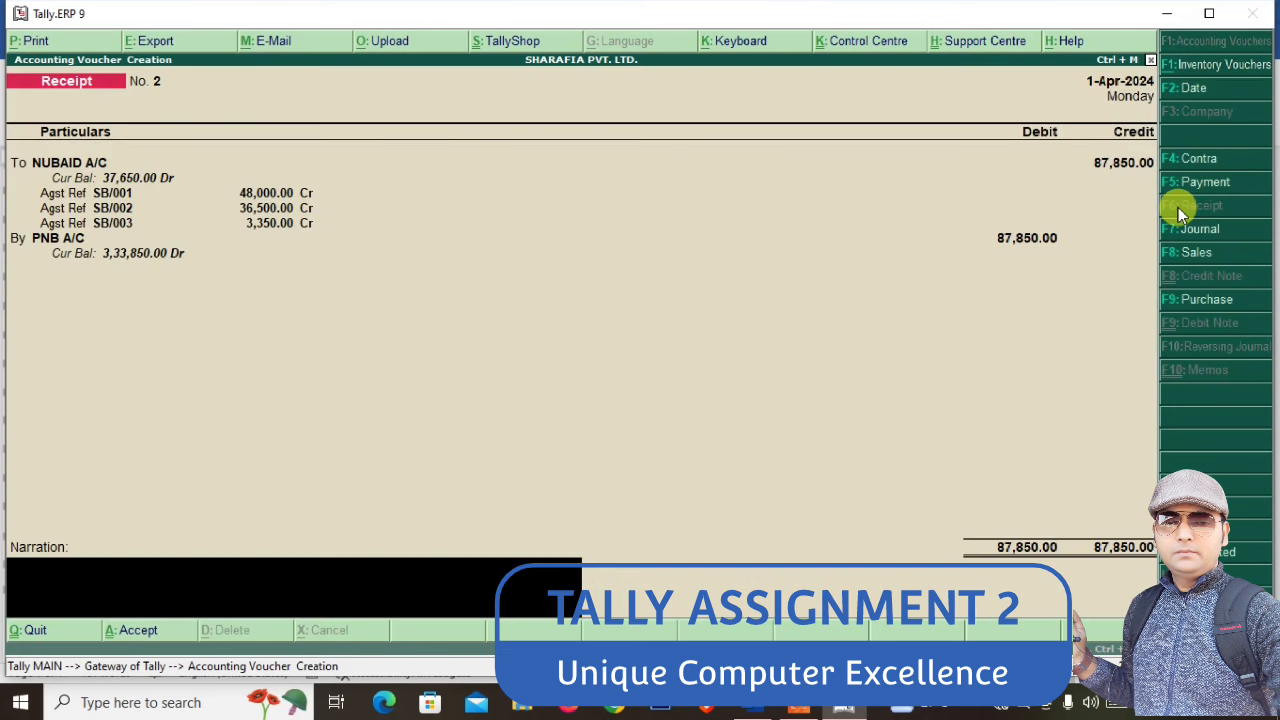
Reopen the PNB A/C bank allocation, review the available transaction types and select Cheque/DD again
{"action": "key", "text": "BackSpace"}
{"action": "key", "text": "Return"}
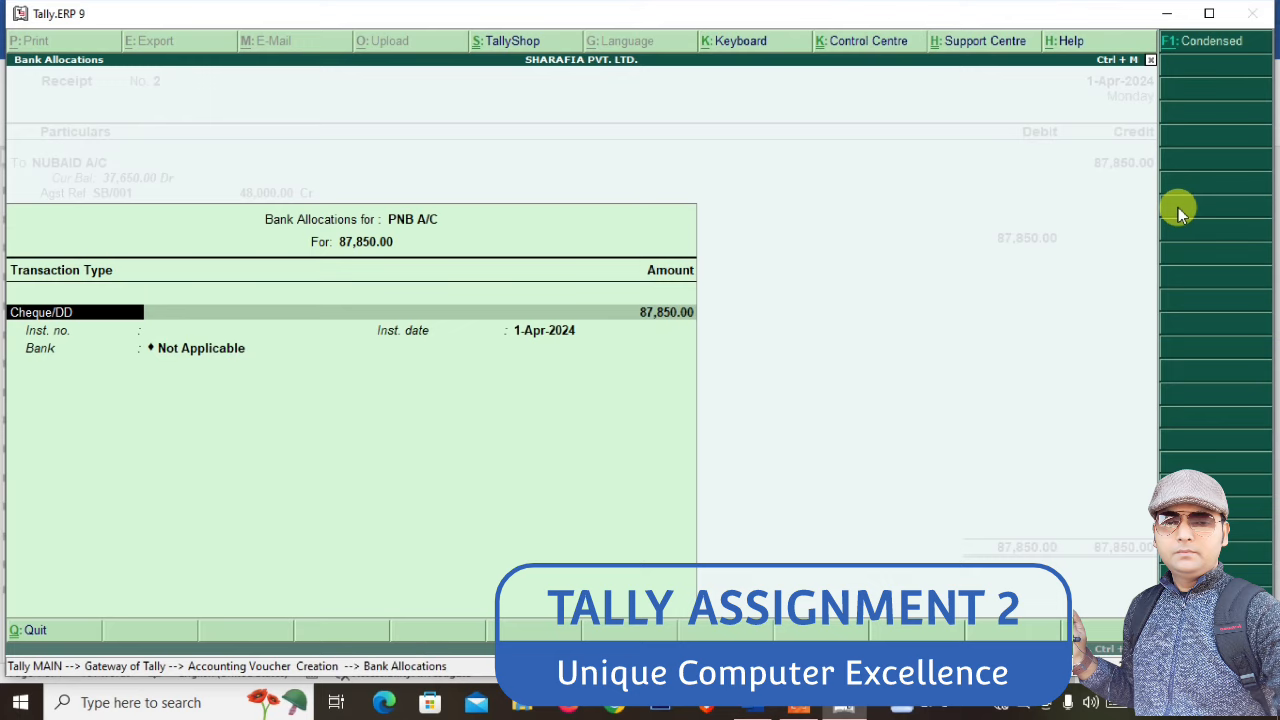
{"action": "key", "text": "Escape"}
{"action": "key", "text": "Return"}
{"action": "type", "text": "C"}
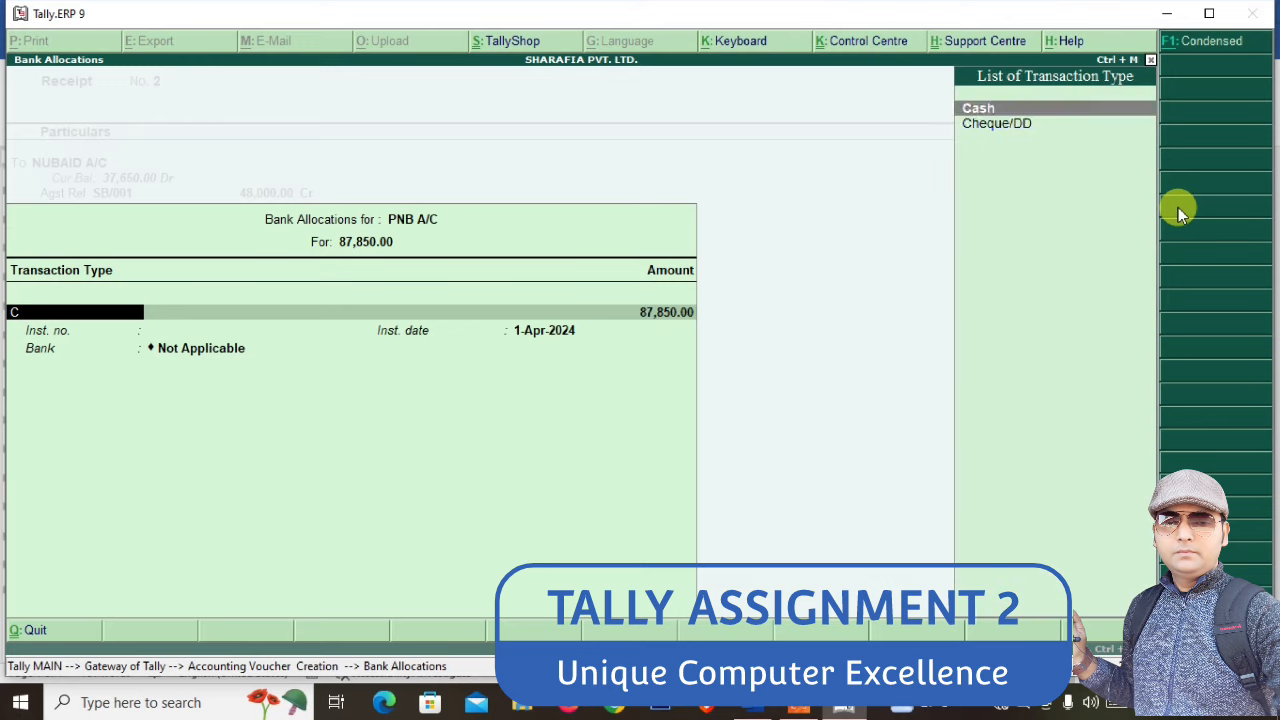
{"action": "key", "text": "BackSpace"}
{"action": "key", "text": "Down"}
{"action": "key", "text": "Down"}
{"action": "key", "text": "Down"}
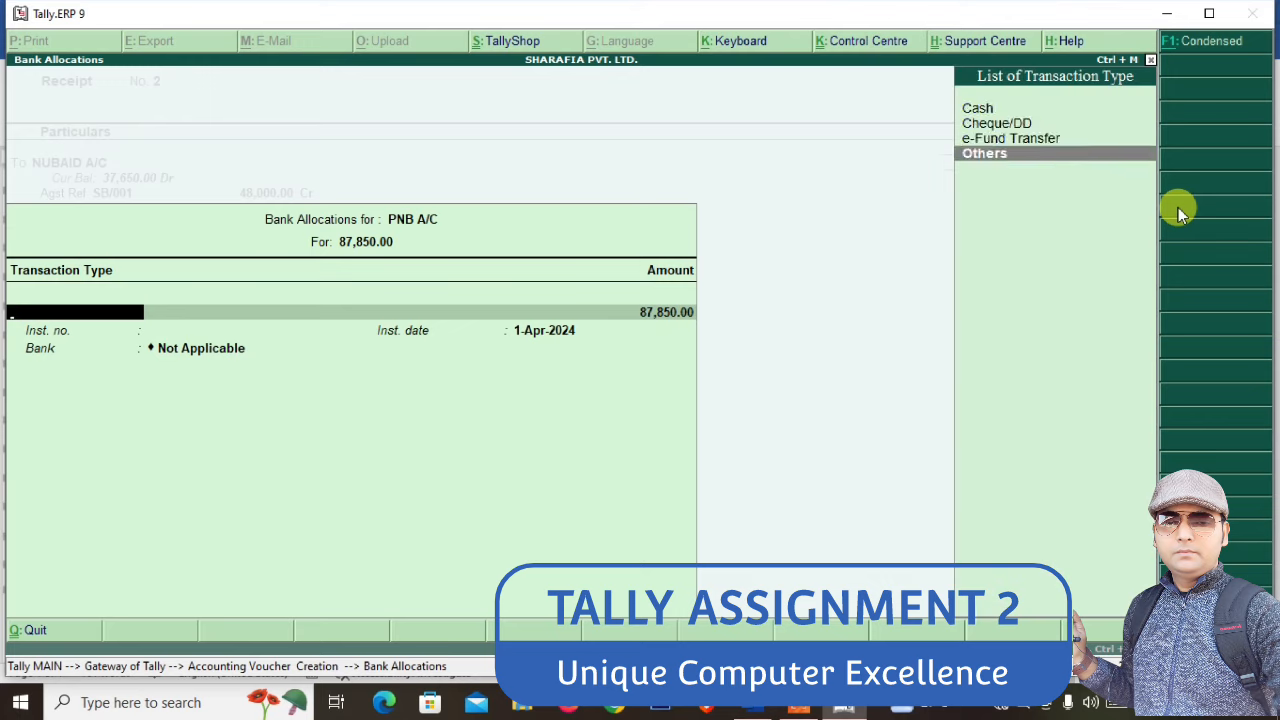
{"action": "key", "text": "Up"}
{"action": "key", "text": "Down"}
{"action": "key", "text": "Up"}
{"action": "key", "text": "Up"}
{"action": "key", "text": "Return"}
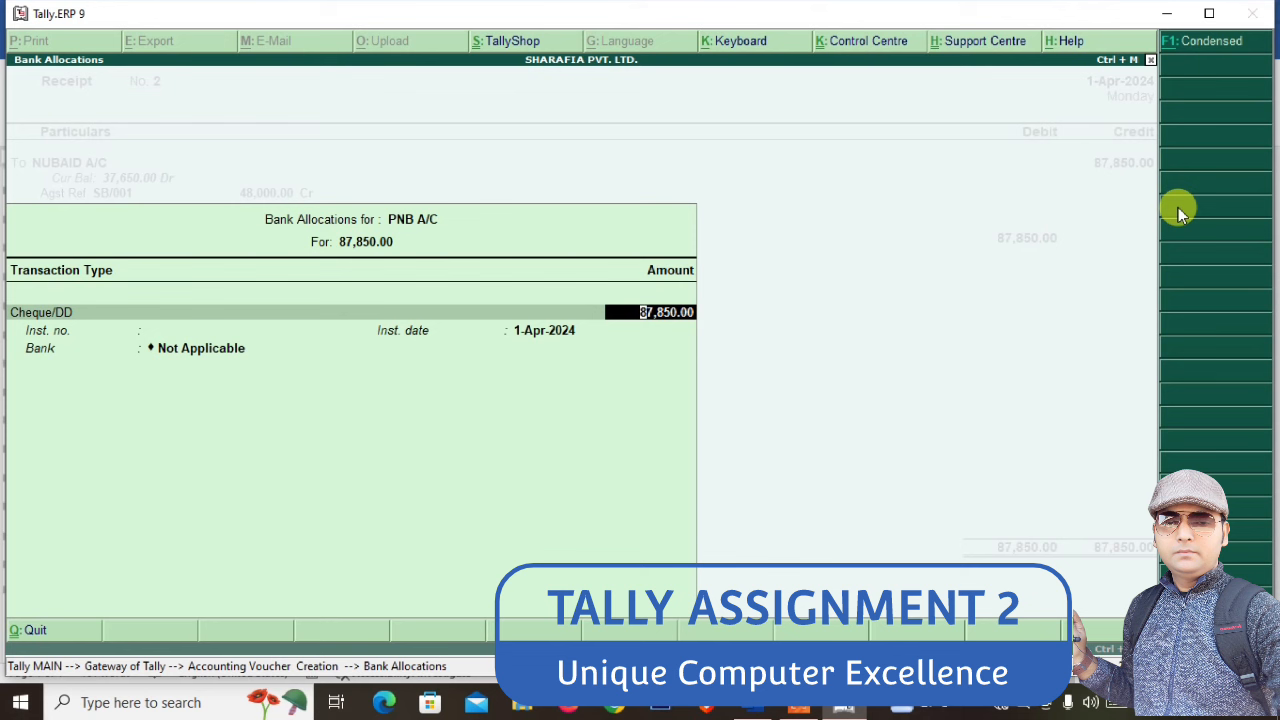
Accept the 87,850 Cheque/DD allocation and save the NUBAID A/C receipt voucher
{"action": "key", "text": "Return"}
{"action": "key", "text": "Return"}
{"action": "key", "text": "Return"}
{"action": "key", "text": "Return"}
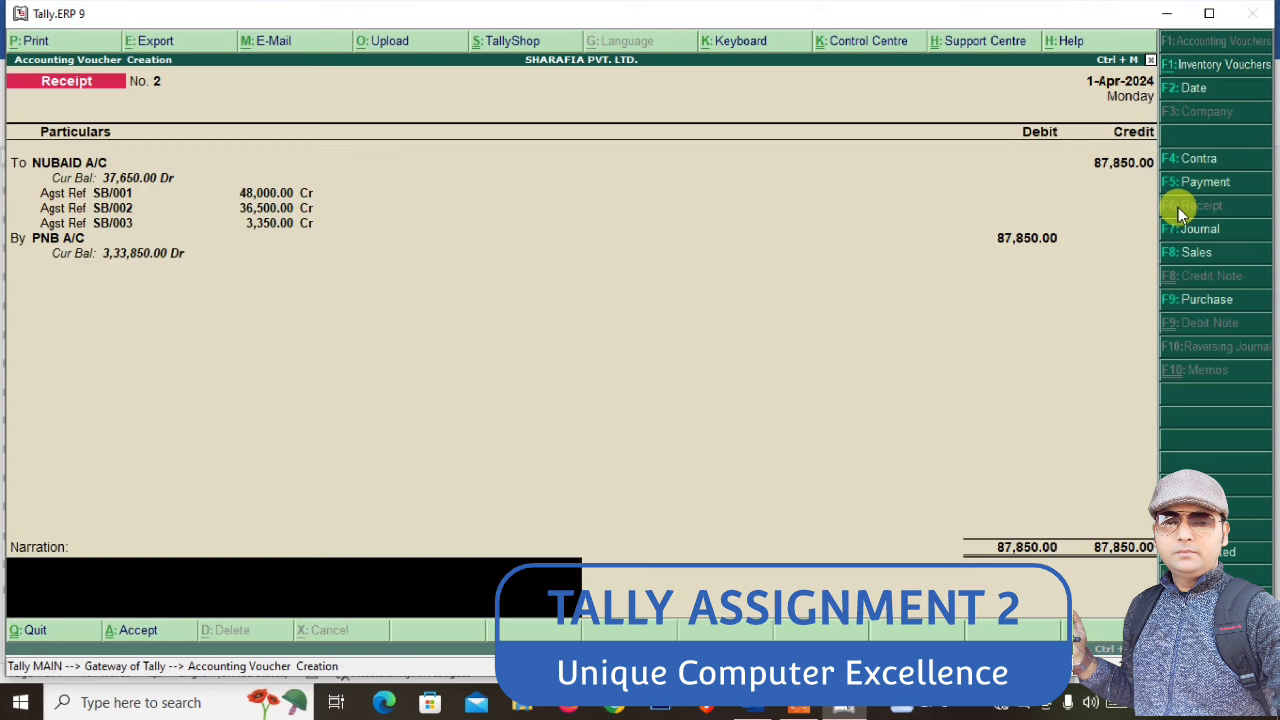
{"action": "key", "text": "Return"}
{"action": "key", "text": "Return"}
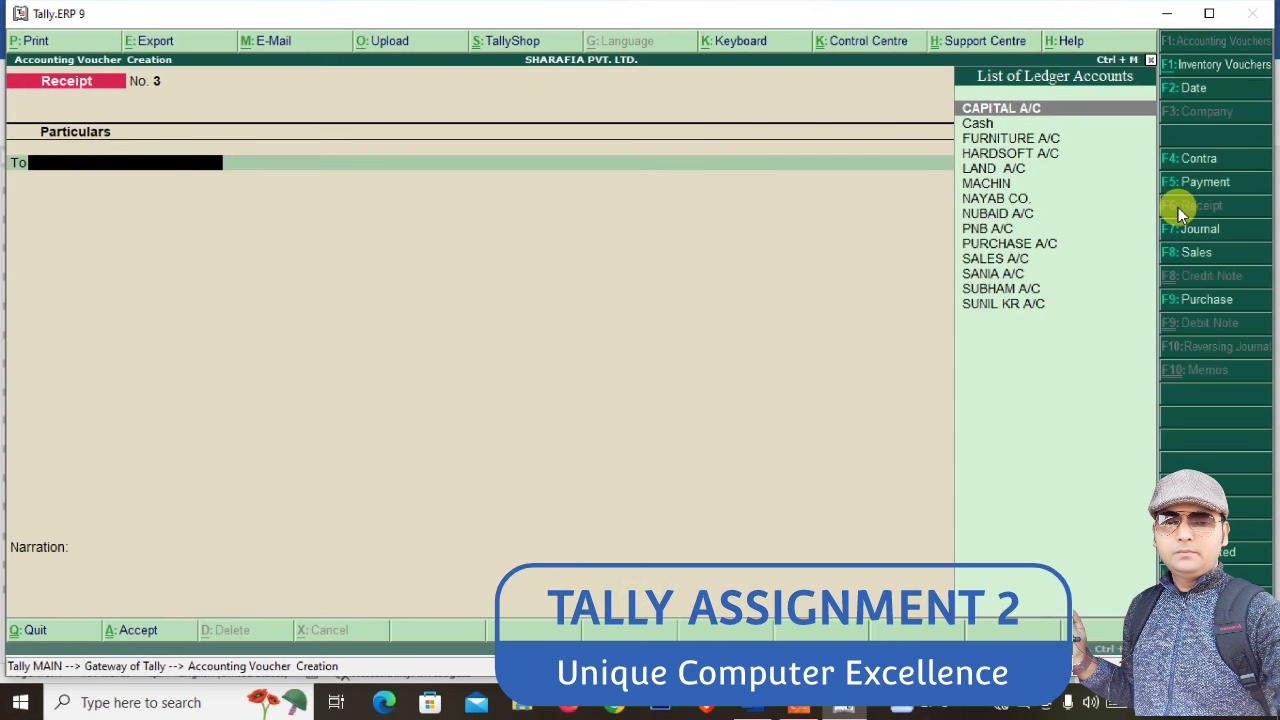
Check the next payment in the Word assignment, then start a payment voucher in Tally with SANIA A/C as the debited ledger
{"action": "key", "text": "alt+Tab"}
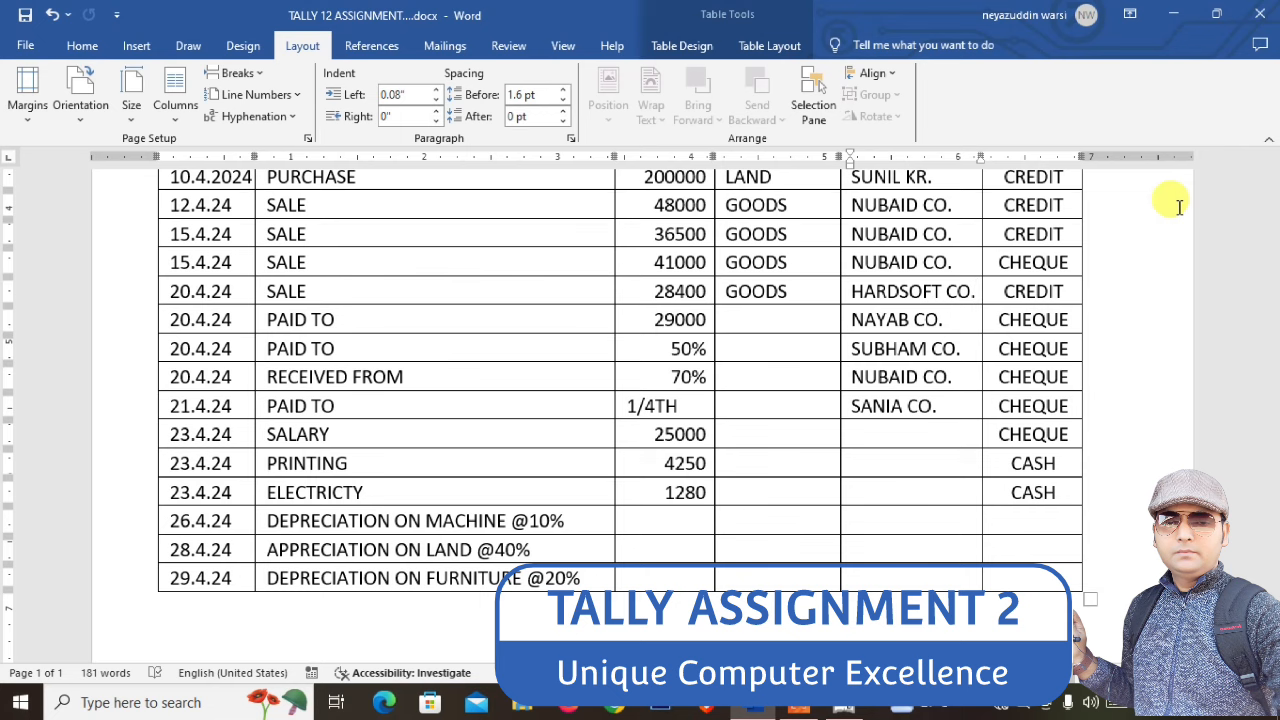
{"action": "key", "text": "alt+Tab"}
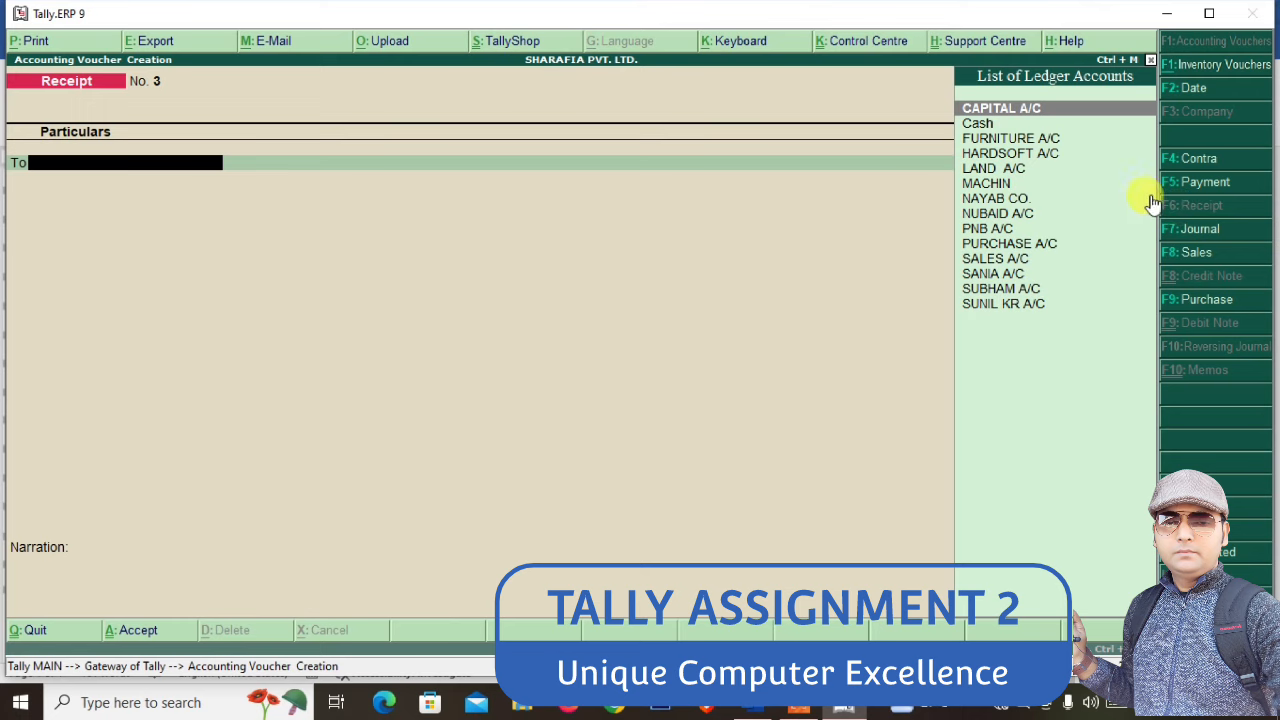
{"action": "left_click", "coordinate": [1182, 184]}
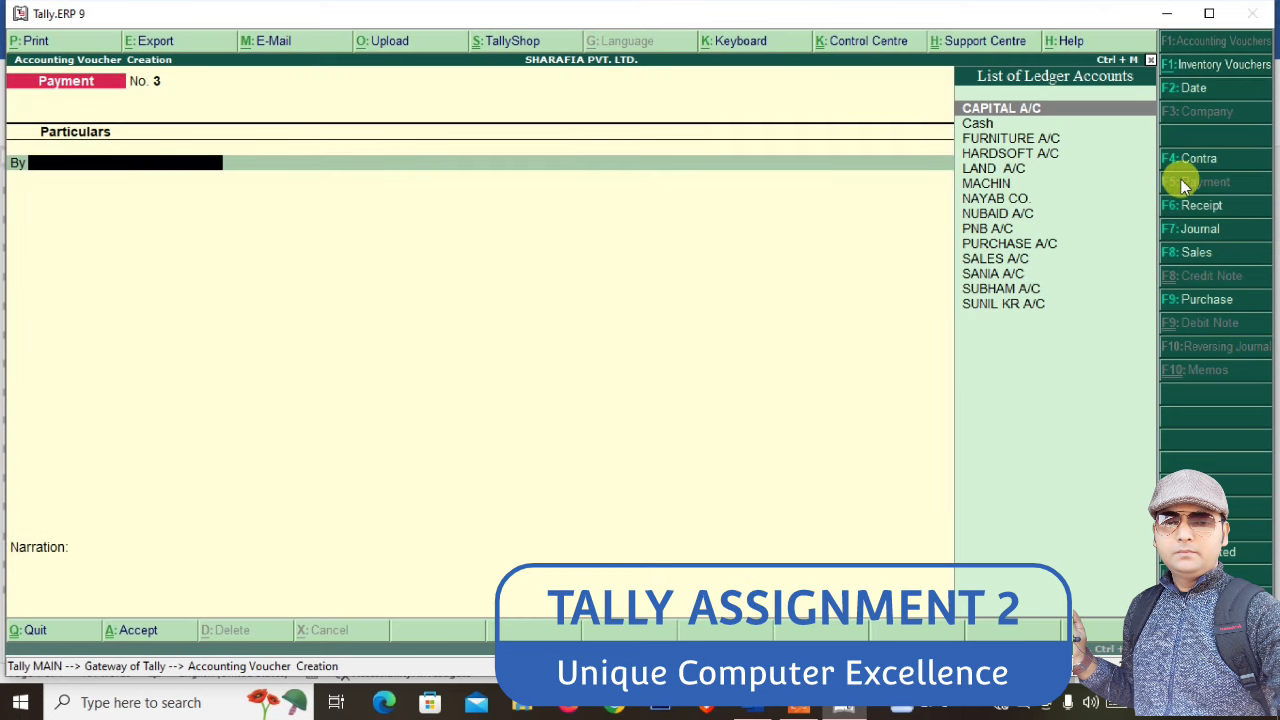
{"action": "type", "text": "SA"}
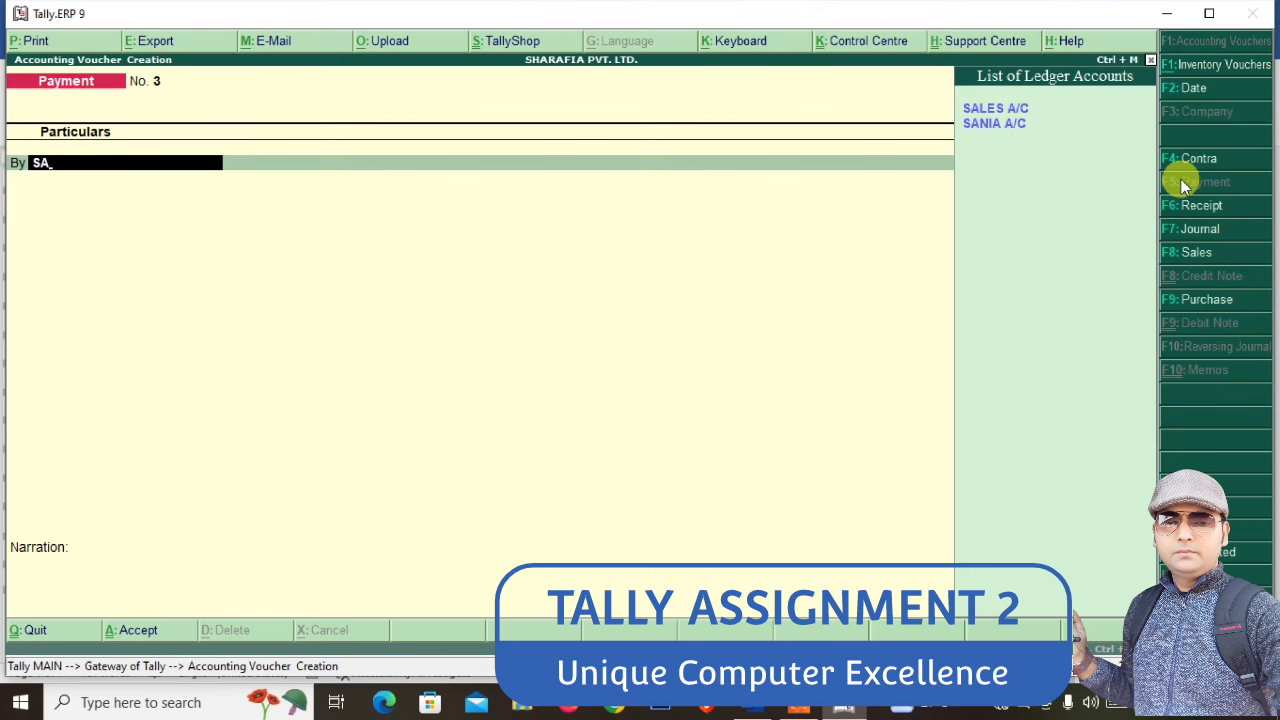
{"action": "key", "text": "Down"}
{"action": "key", "text": "Return"}
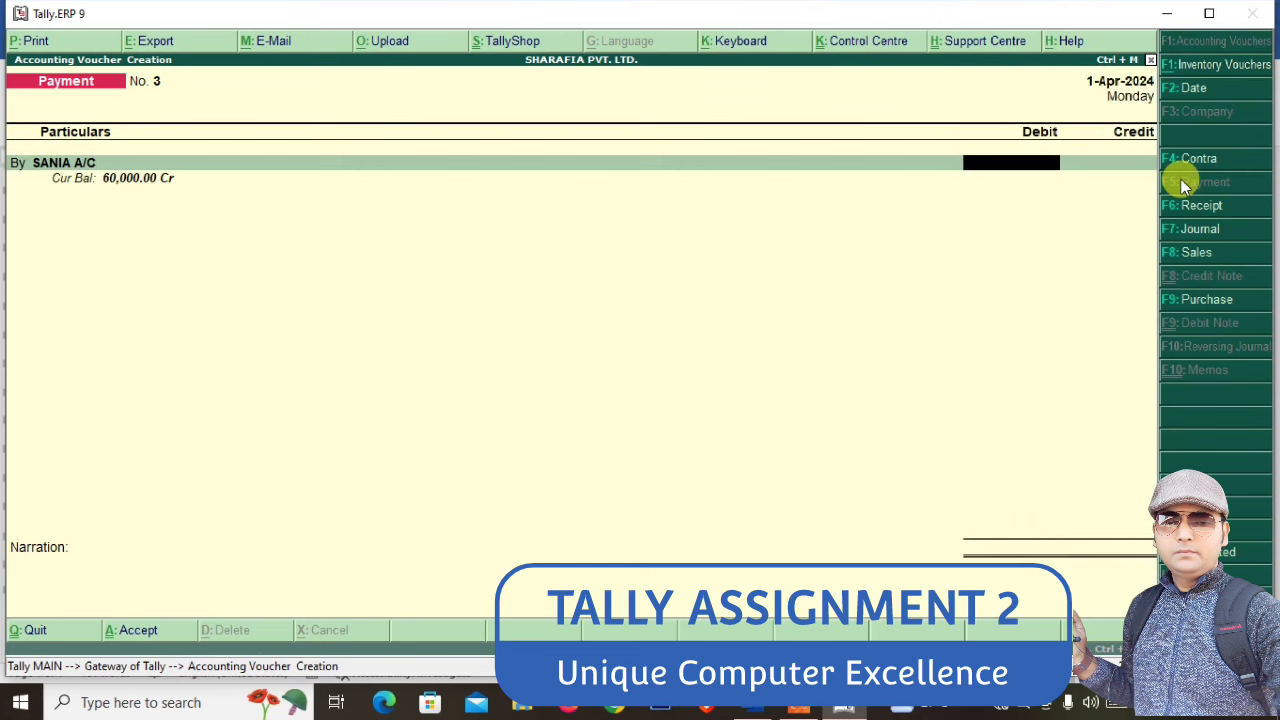
{"action": "key", "text": "ctrl+n"}
{"action": "type", "text": "60000"}
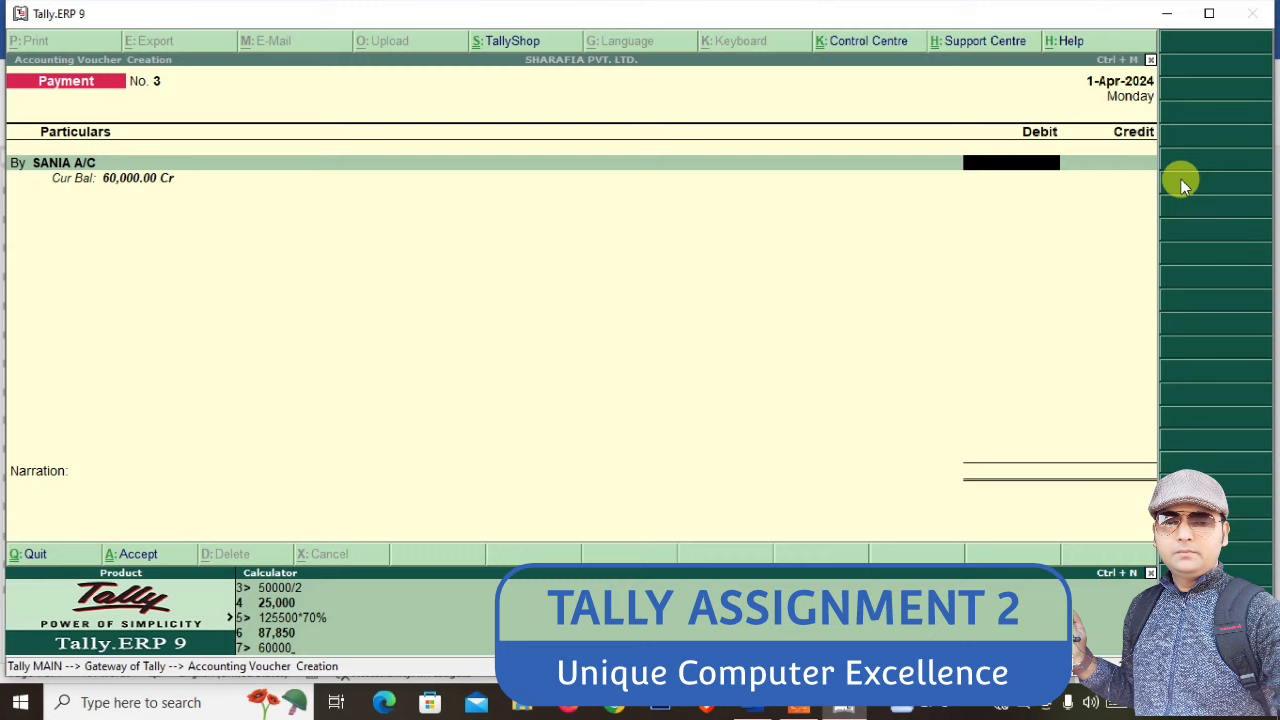
{"action": "type", "text": "*25%"}
{"action": "key", "text": "Return"}
{"action": "key", "text": "Up"}
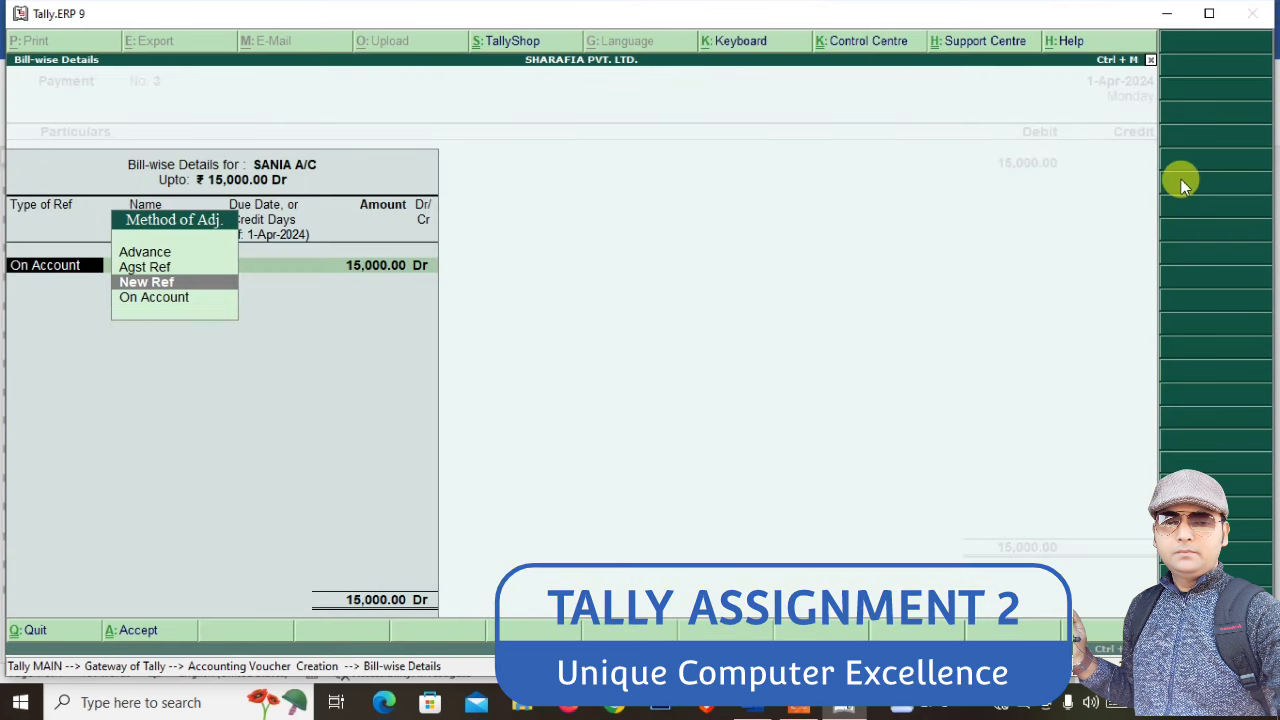
{"action": "key", "text": "Up"}
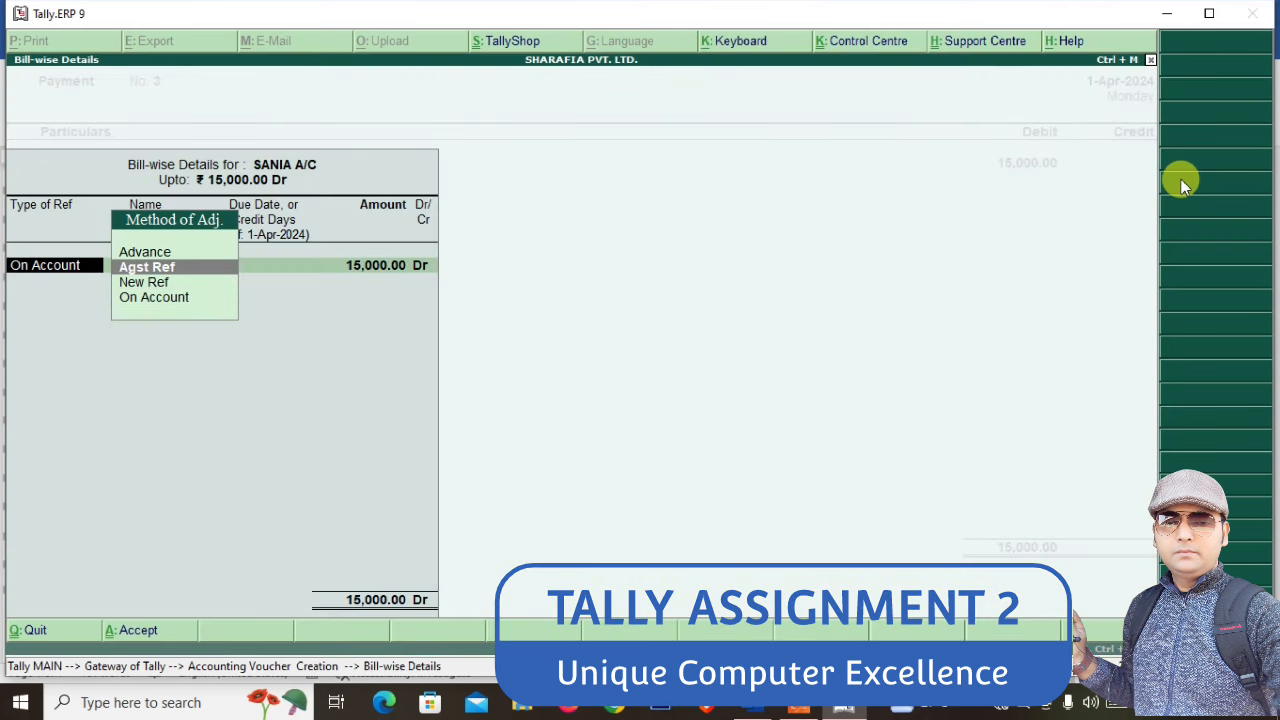
{"action": "key", "text": "Return"}
{"action": "key", "text": "BackSpace"}
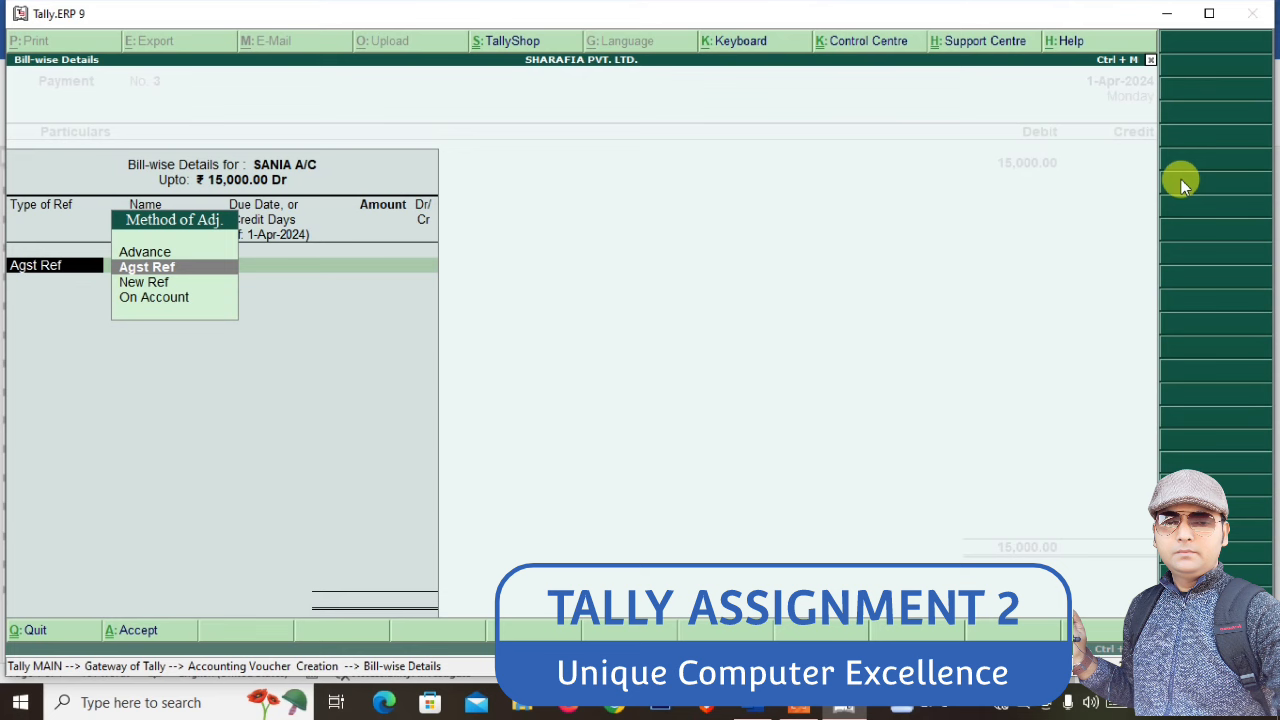
{"action": "key", "text": "Down"}
{"action": "key", "text": "Down"}
{"action": "key", "text": "Return"}
{"action": "key", "text": "Return"}
{"action": "key", "text": "Return"}
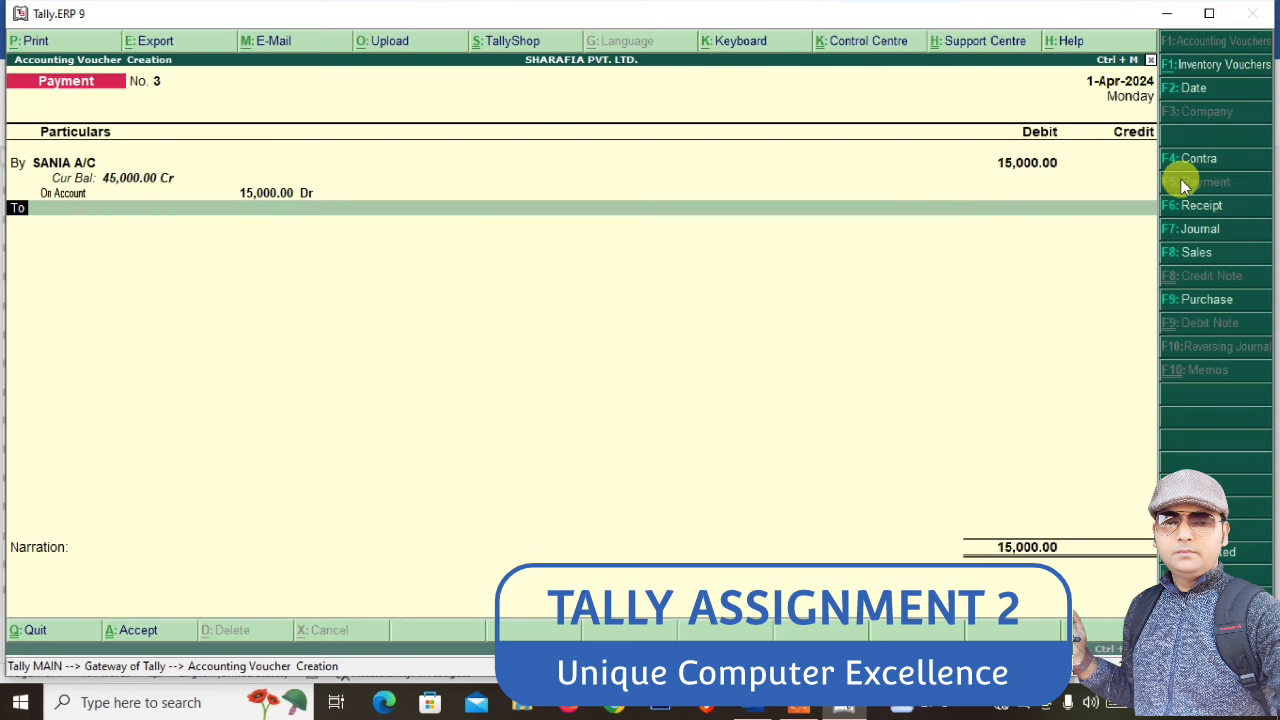
{"action": "key", "text": "Return"}
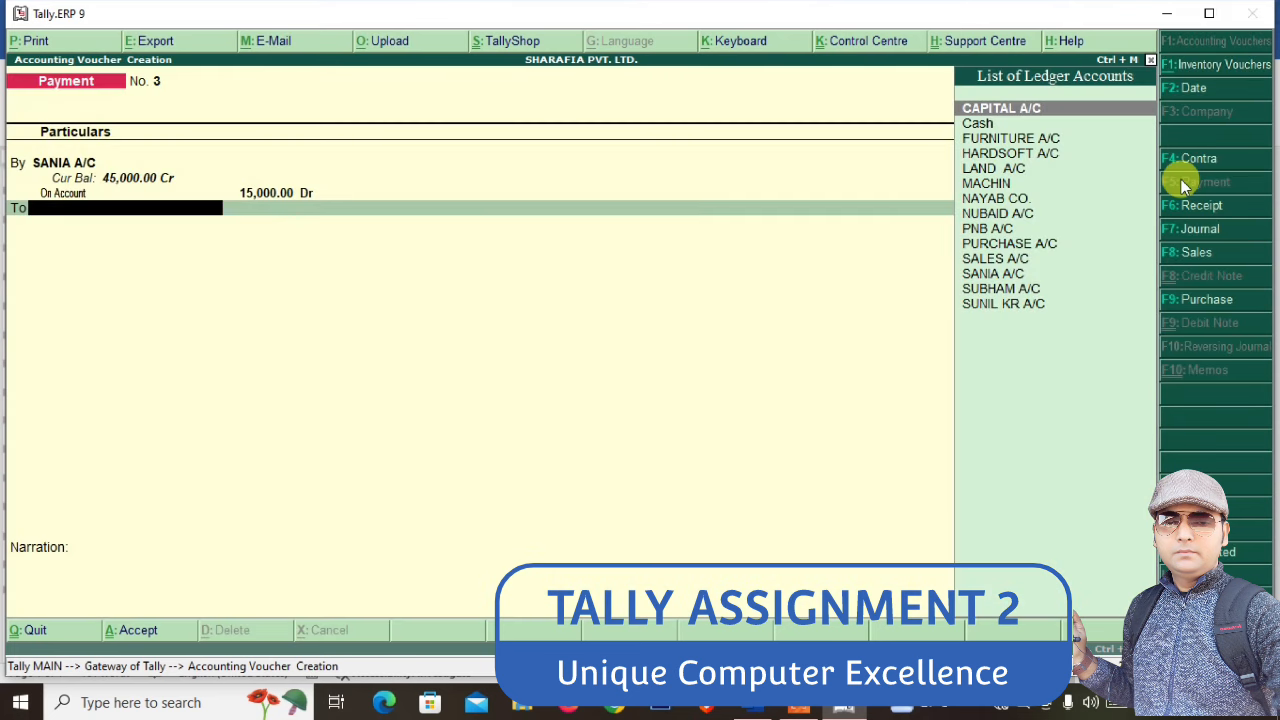
{"action": "key", "text": "F7"}
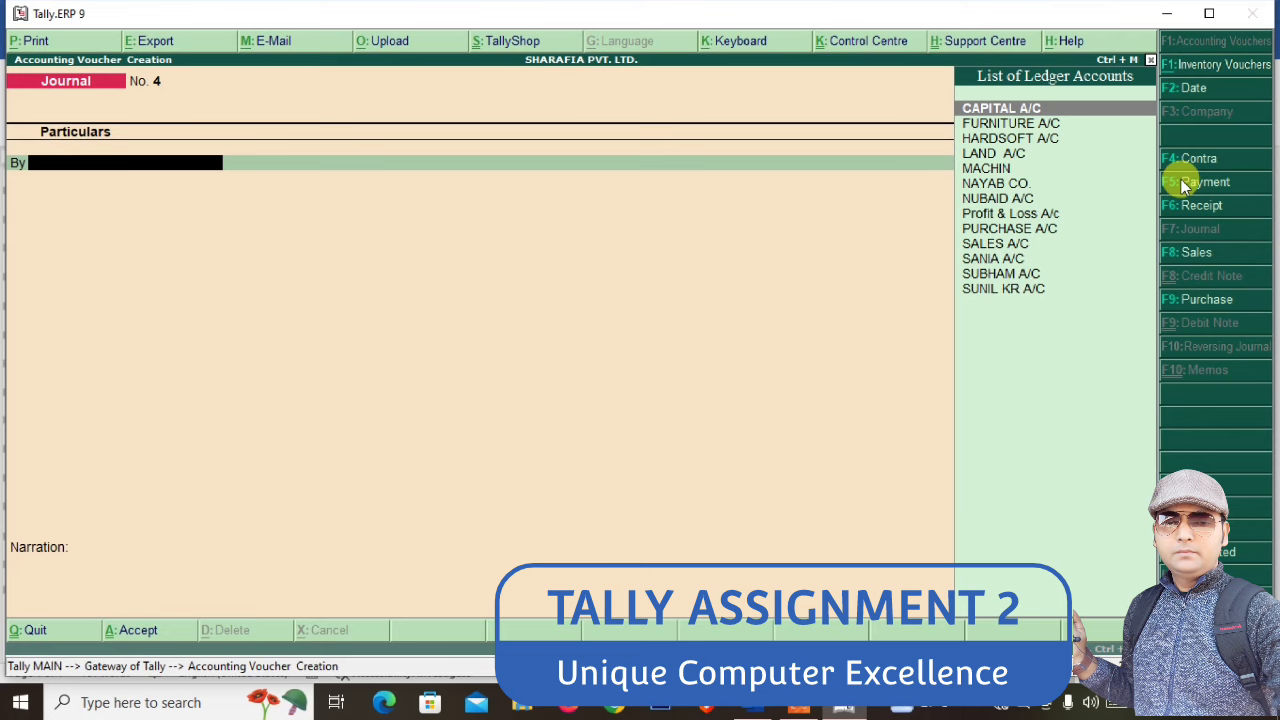
Start a fresh payment voucher and choose SANIA A/C as the debited ledger
{"action": "left_click", "coordinate": [1185, 185]}
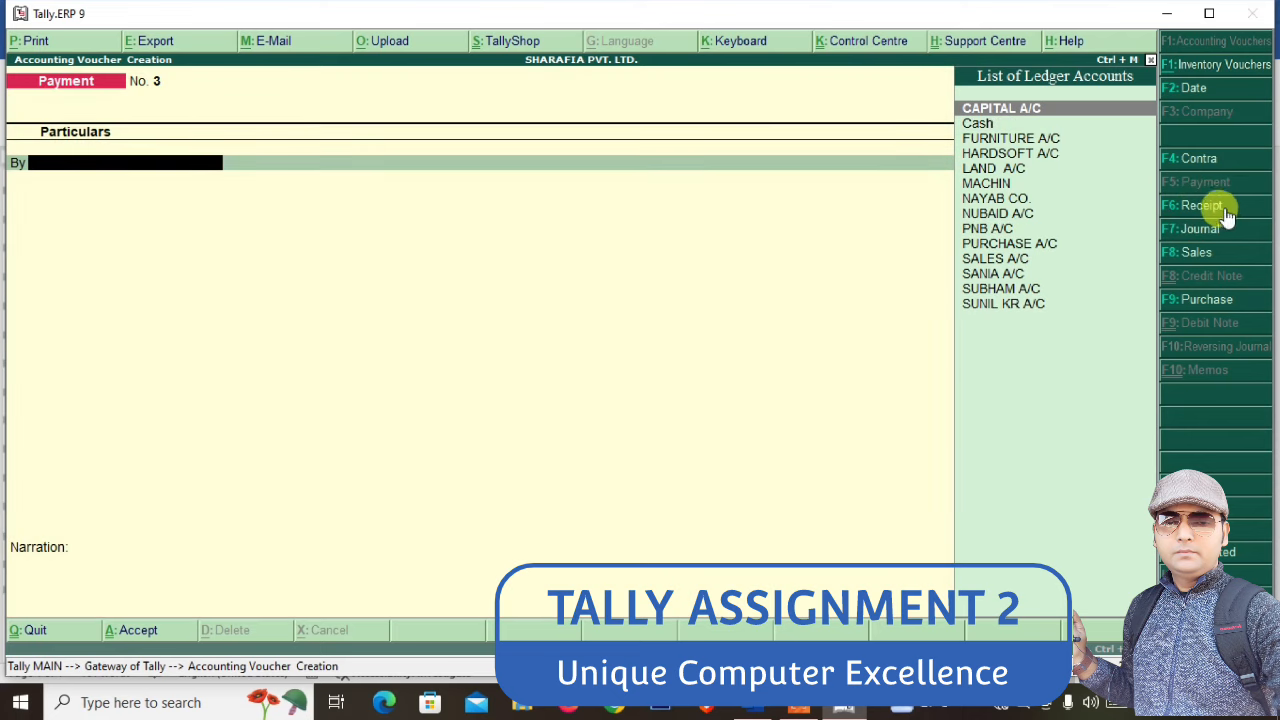
{"action": "type", "text": "SA"}
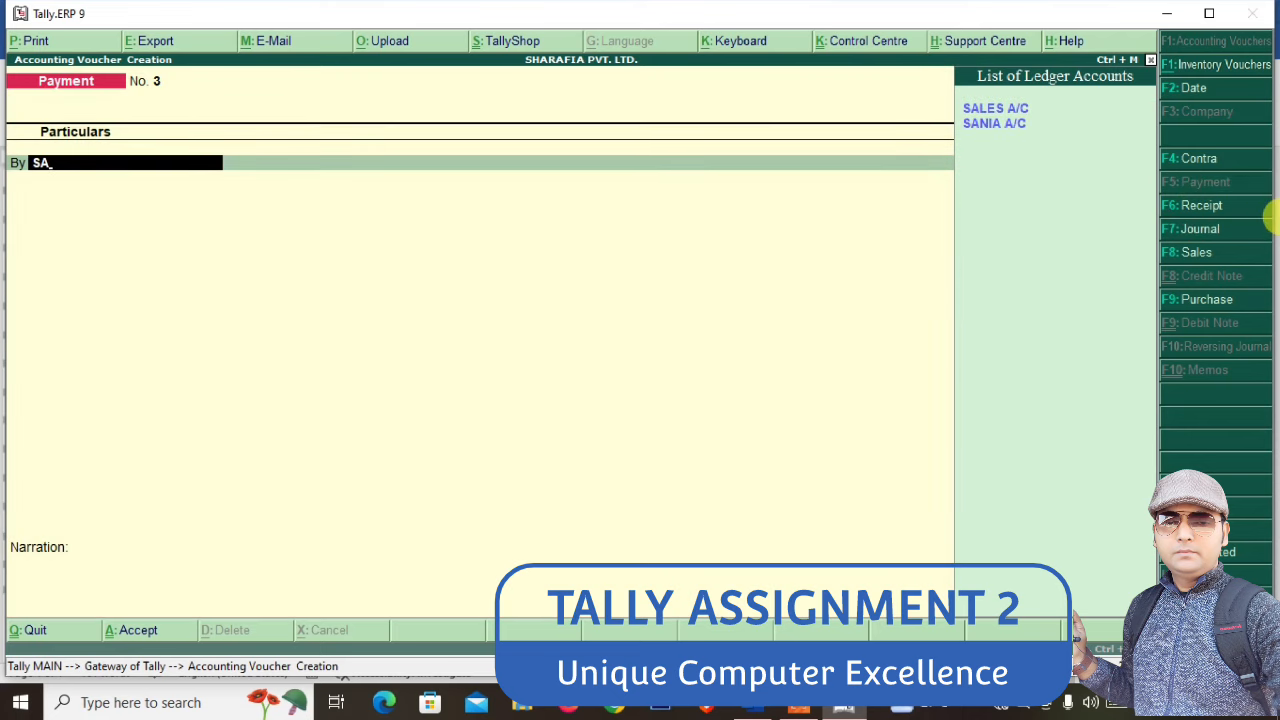
{"action": "key", "text": "Down"}
{"action": "key", "text": "Return"}
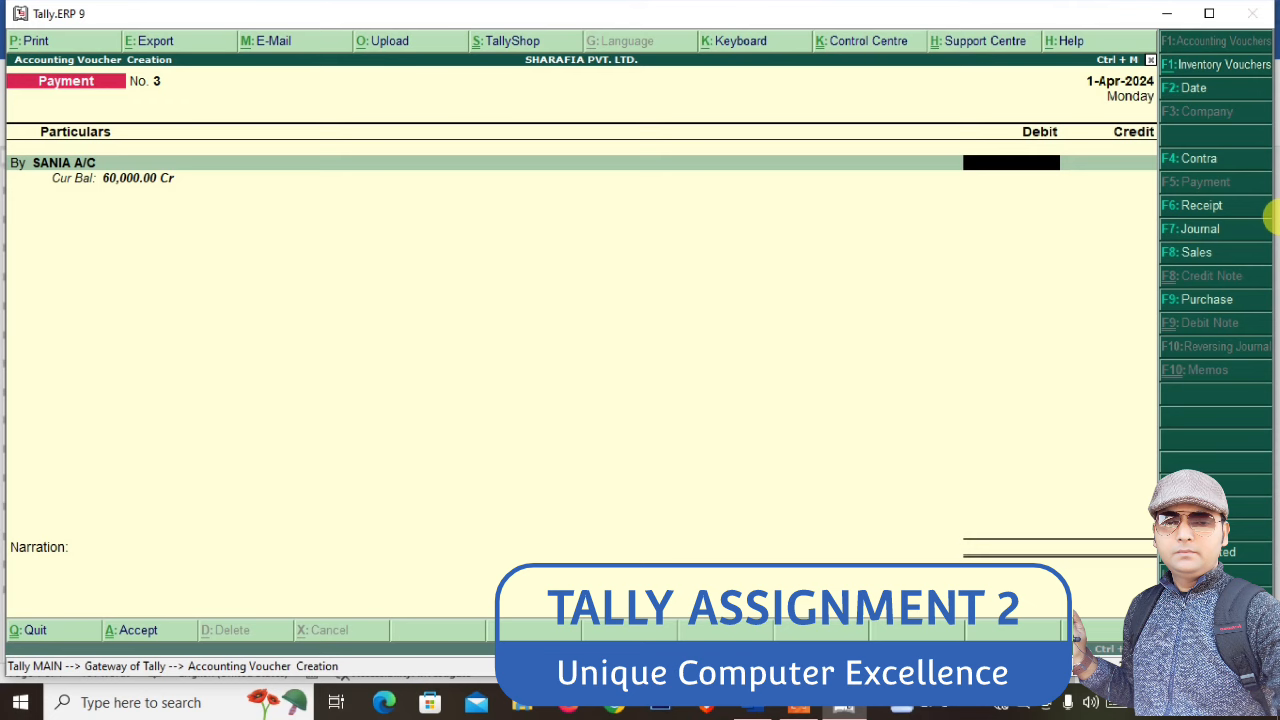
Calculate SANIA A/C's debit as 60000/4 and allocate the 15,000 as Agst Ref to bill PB/007
{"action": "key", "text": "ctrl+n"}
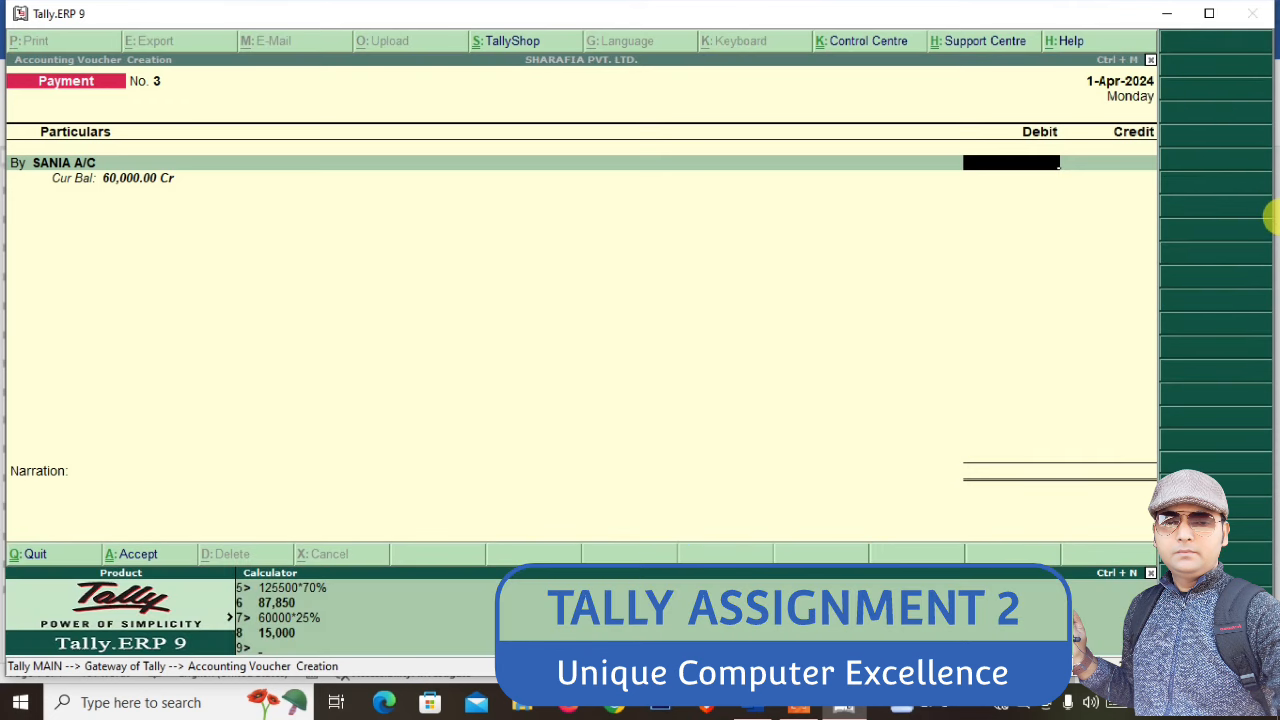
{"action": "type", "text": "60000/4"}
{"action": "key", "text": "Return"}
{"action": "key", "text": "Return"}
{"action": "key", "text": "Return"}
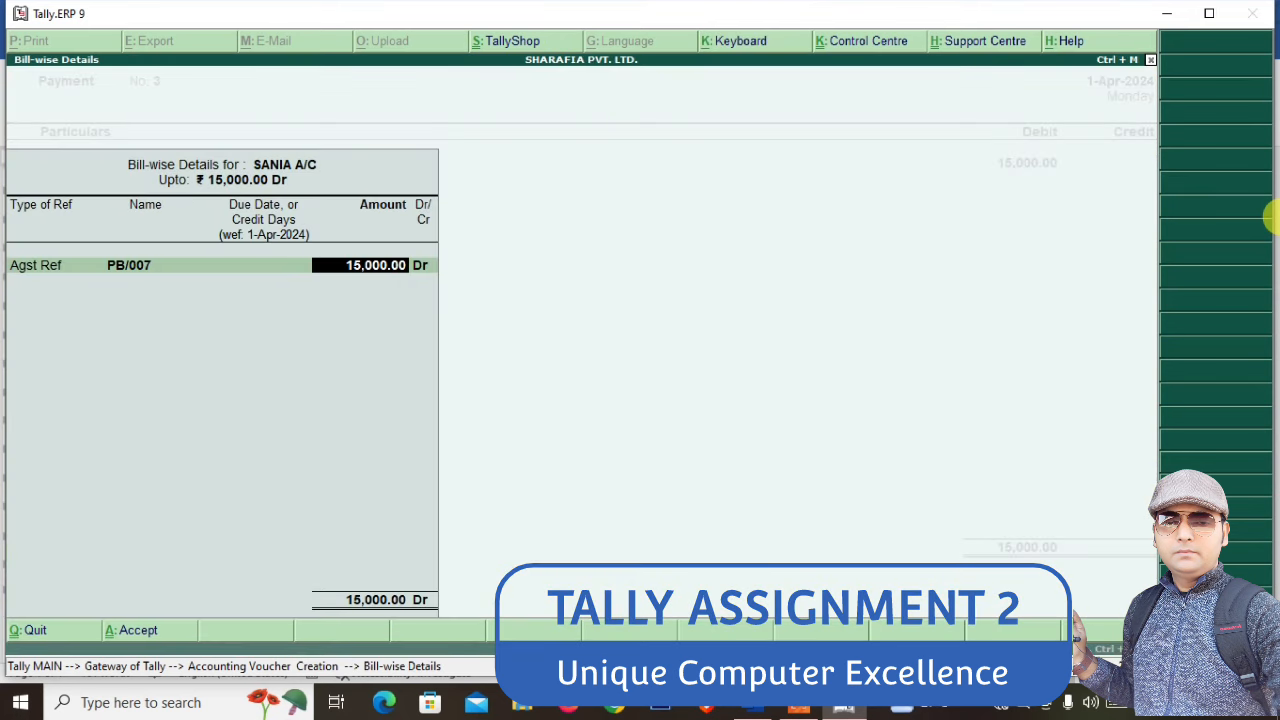
{"action": "key", "text": "Return"}
{"action": "key", "text": "Return"}
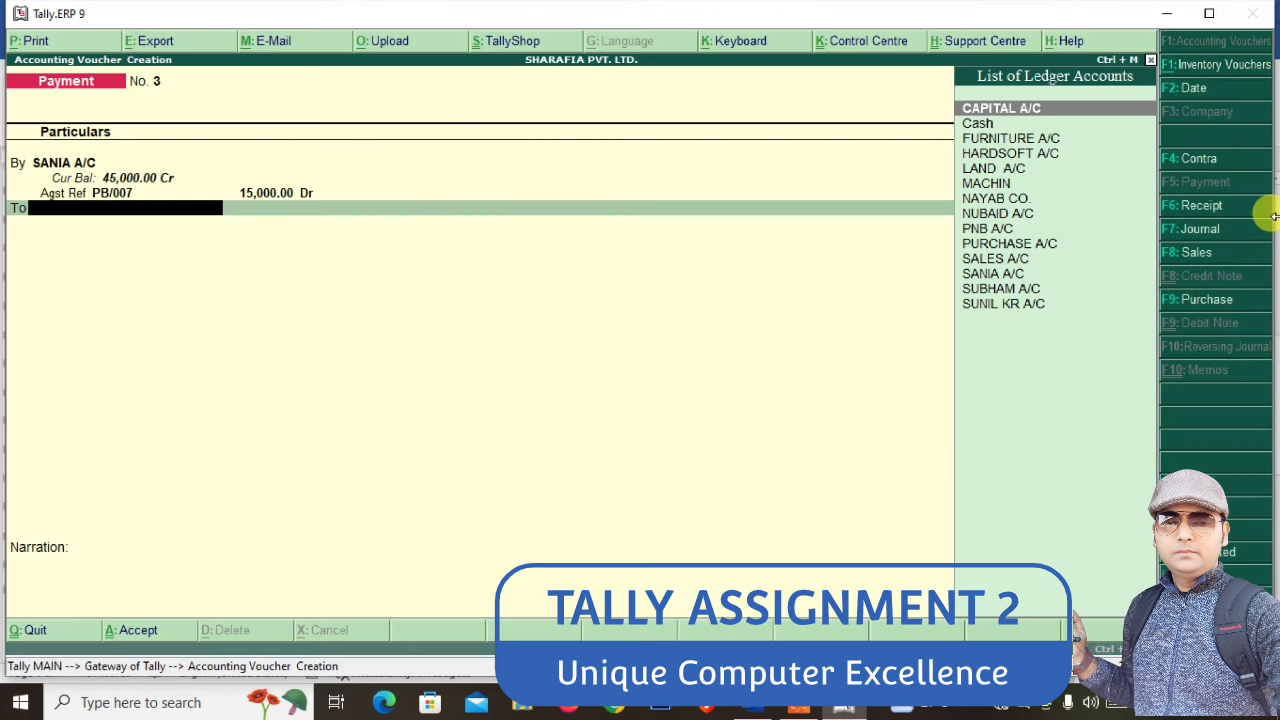
Credit PNB A/C with 15,000 using a Cheque bank allocation and save the SANIA A/C payment voucher
{"action": "type", "text": "PN"}
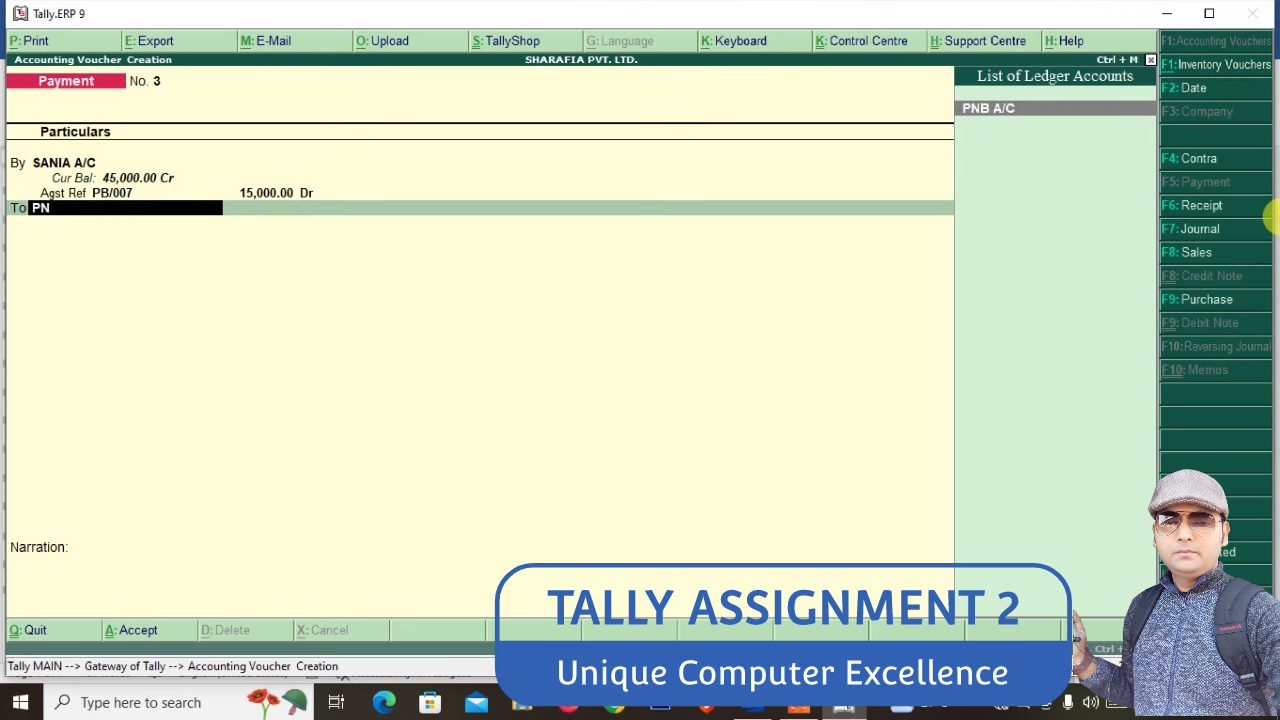
{"action": "key", "text": "Return"}
{"action": "key", "text": "Return"}
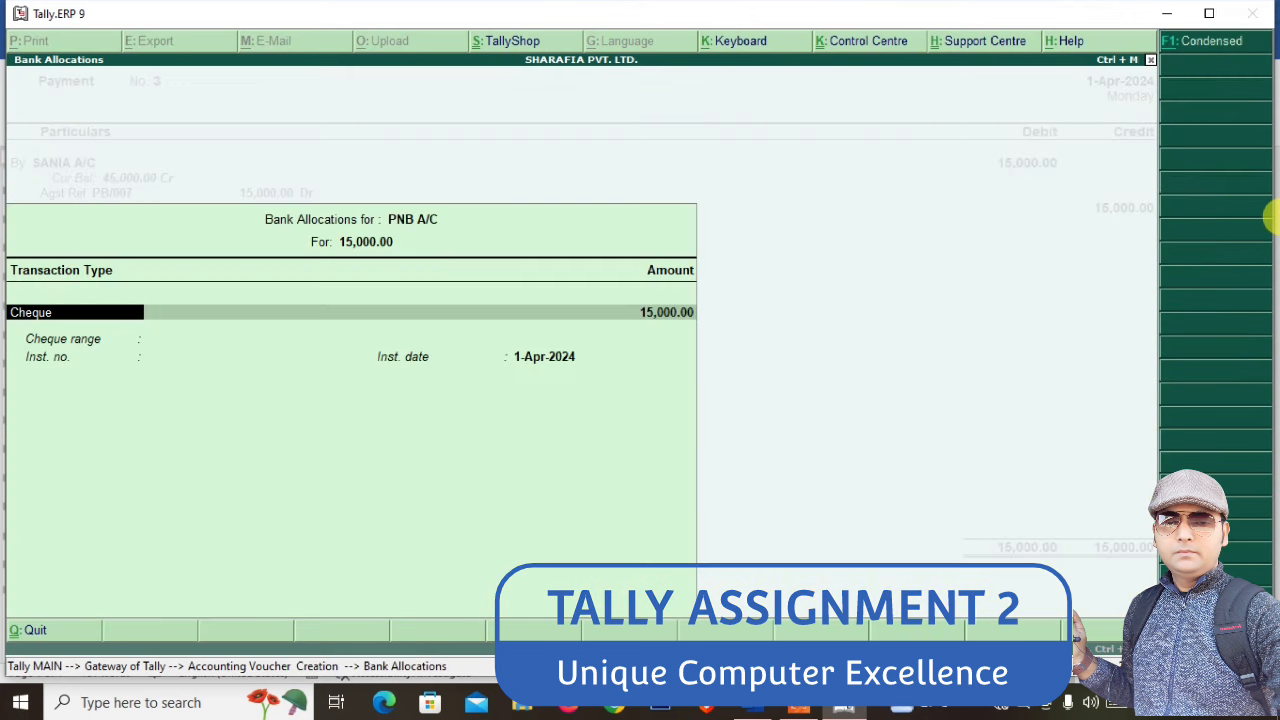
{"action": "key", "text": "Return"}
{"action": "key", "text": "Return"}
{"action": "key", "text": "Return"}
{"action": "key", "text": "Return"}
{"action": "key", "text": "Return"}
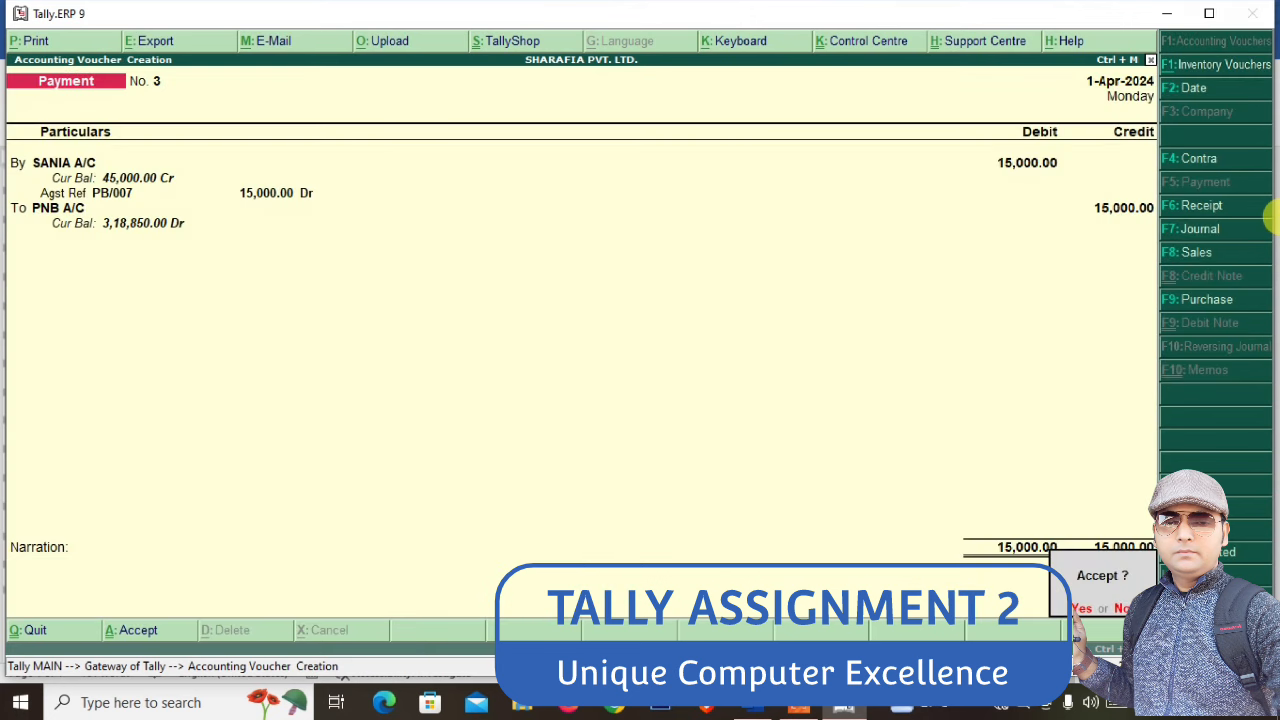
{"action": "key", "text": "Return"}
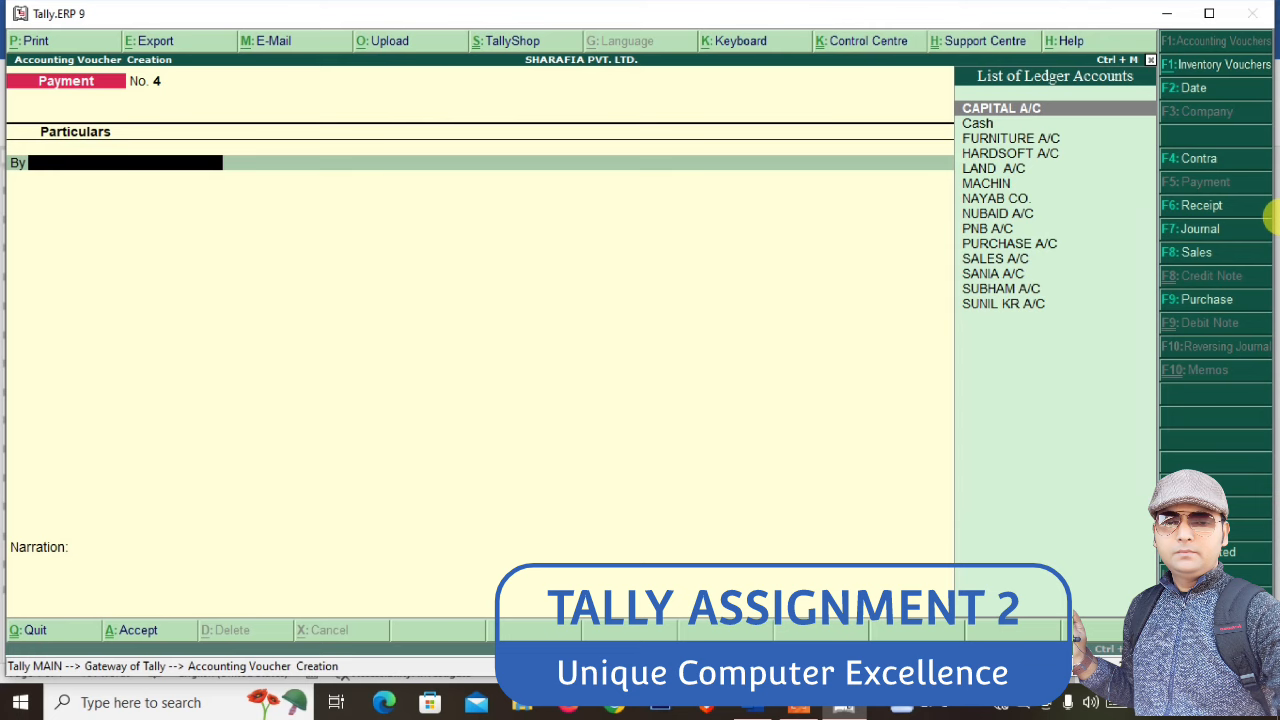
Check the next entry in the Word assignment, then create a SALARY A/C ledger under Indirect Expenses from Tally's new payment voucher
{"action": "key", "text": "alt+Tab"}
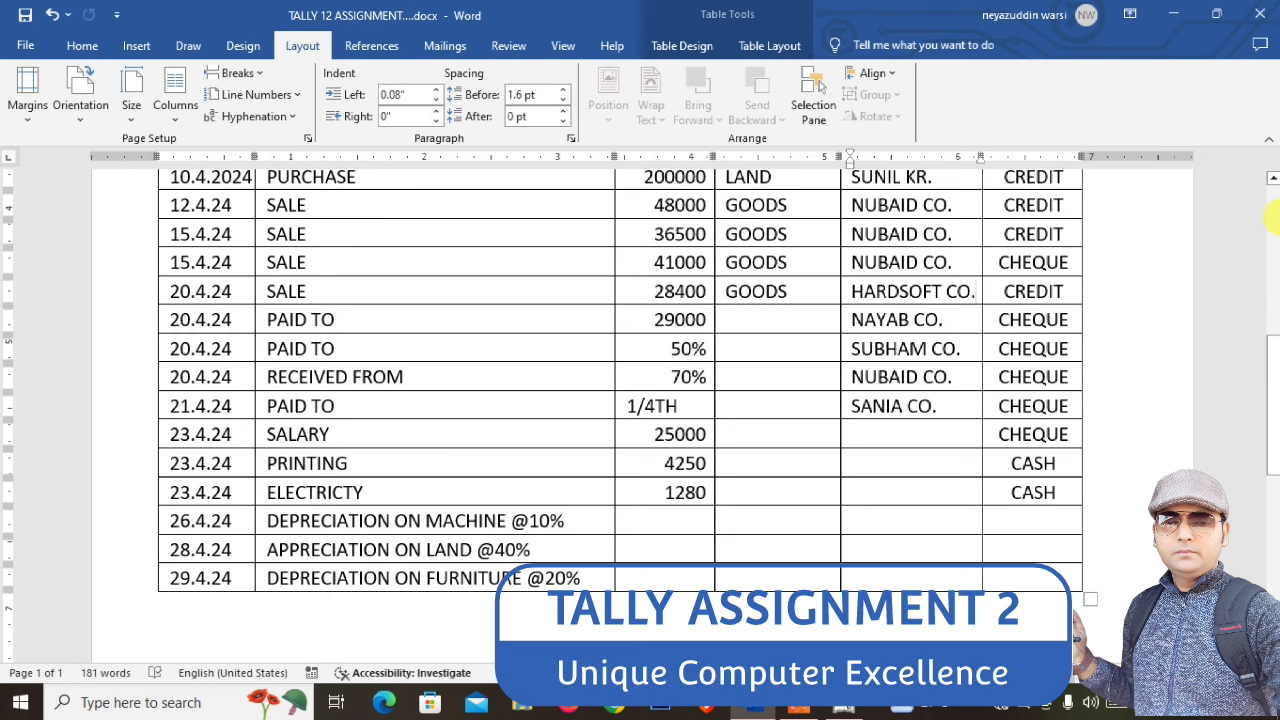
{"action": "key", "text": "alt+Tab"}
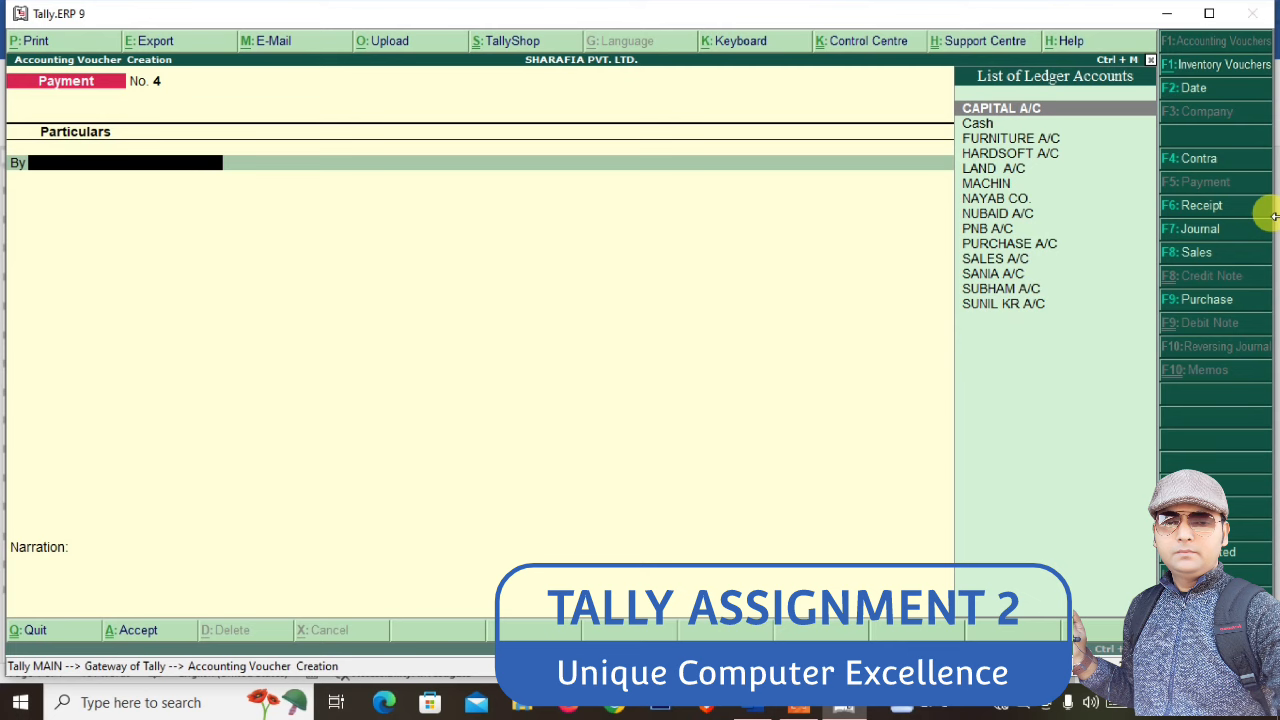
{"action": "key", "text": "alt+Tab"}
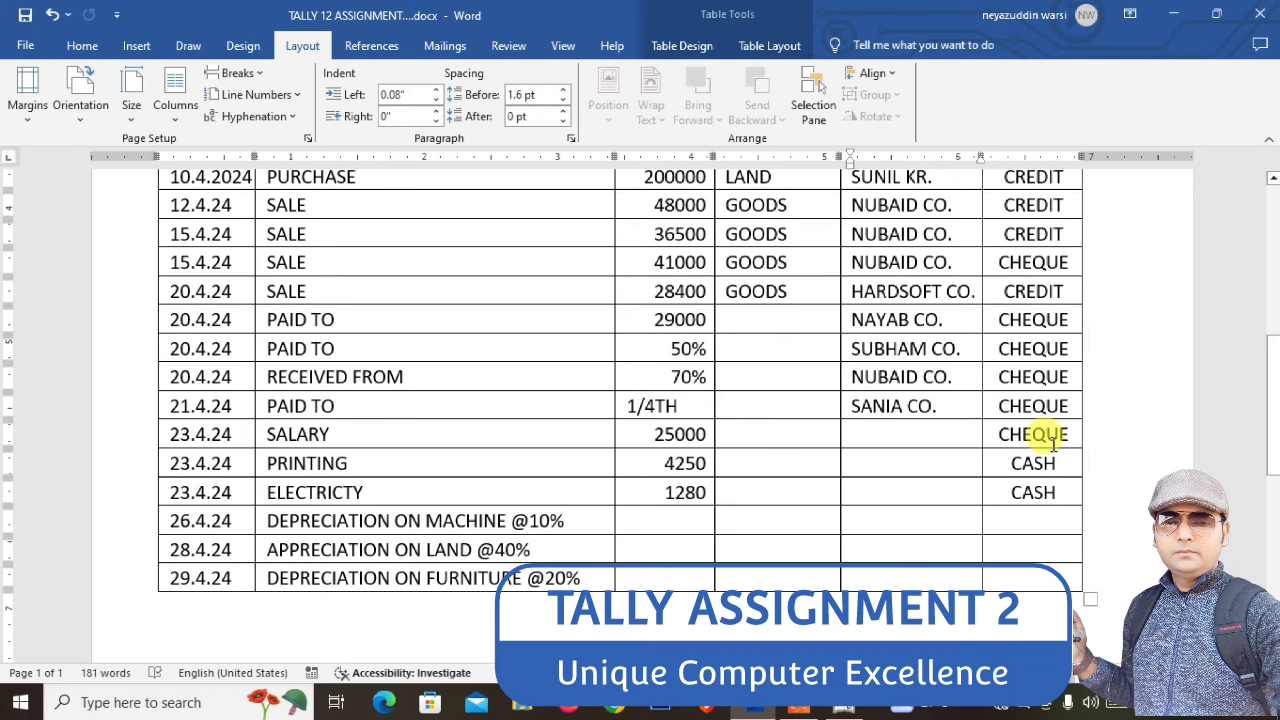
{"action": "key", "text": "alt+Tab"}
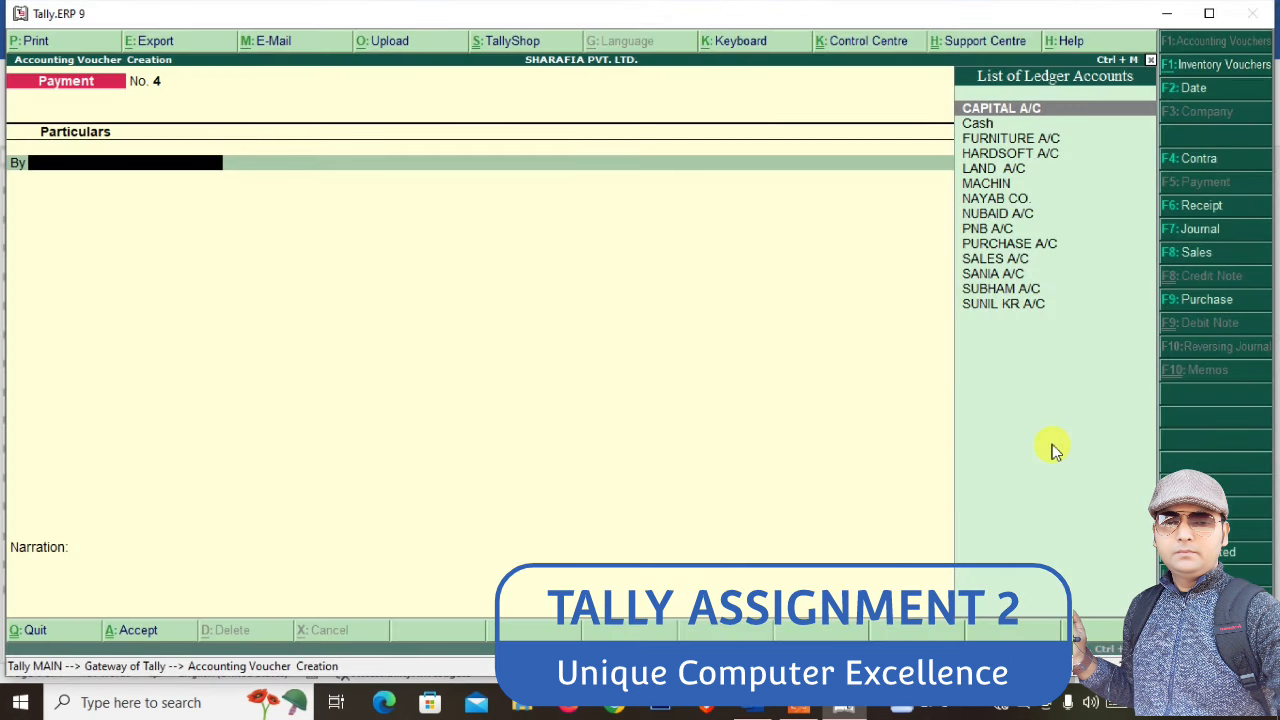
{"action": "type", "text": "S"}
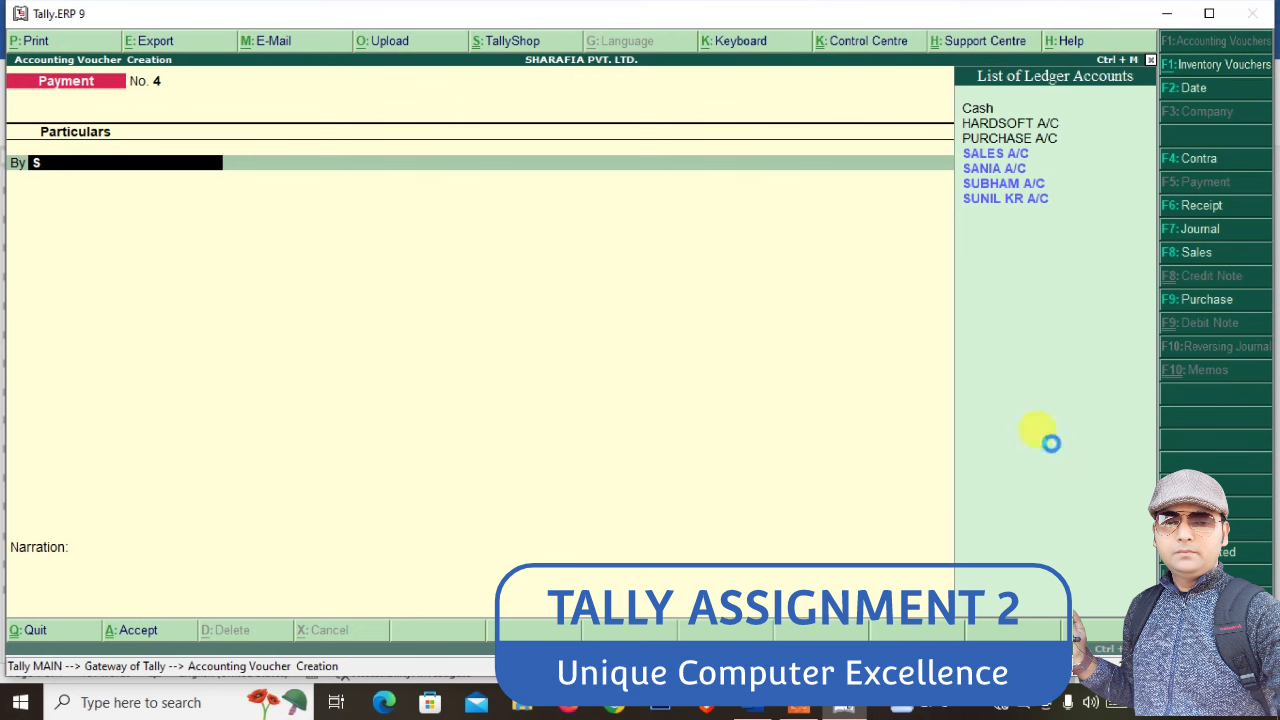
{"action": "key", "text": "alt+c"}
{"action": "type", "text": "SALARY A/C"}
{"action": "key", "text": "Return"}
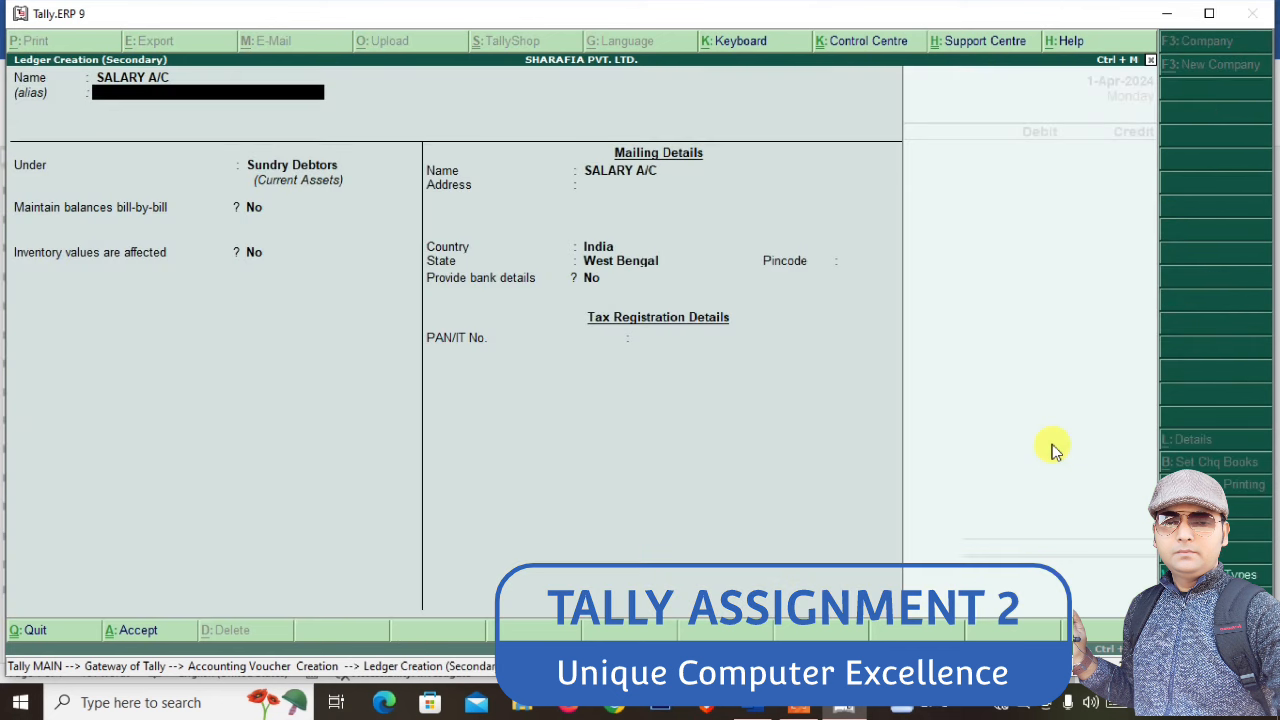
{"action": "key", "text": "Return"}
{"action": "type", "text": "IND"}
{"action": "key", "text": "Down"}
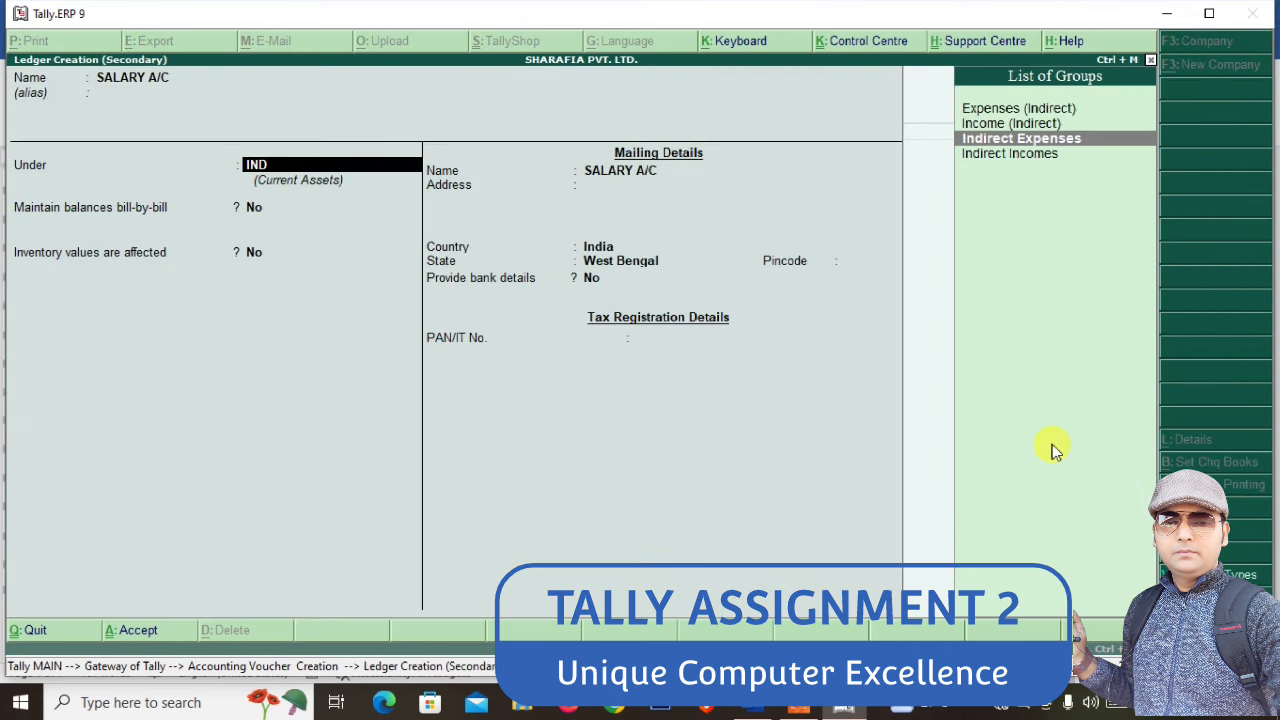
{"action": "key", "text": "Return"}
{"action": "key", "text": "ctrl+a"}
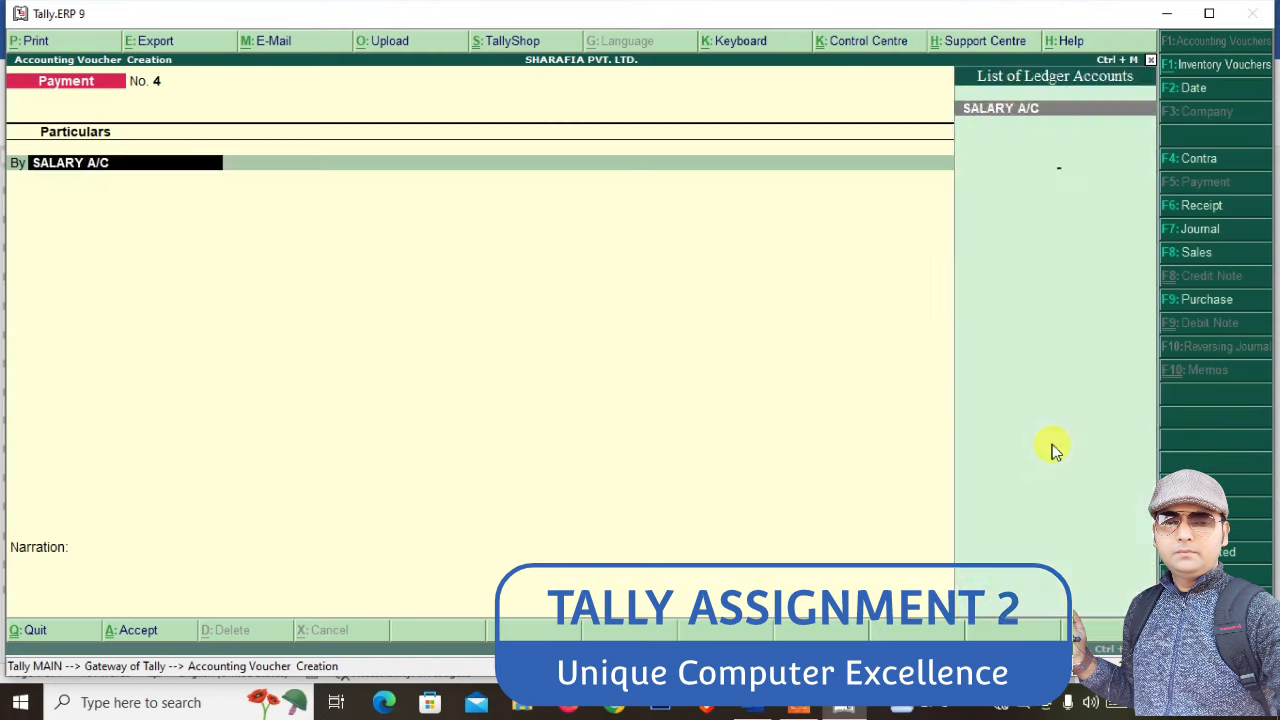
Look up the salary amount in the Word assignment and debit SALARY A/C with 25,000 in the Tally payment voucher
{"action": "key", "text": "Return"}
{"action": "key", "text": "alt+Tab"}
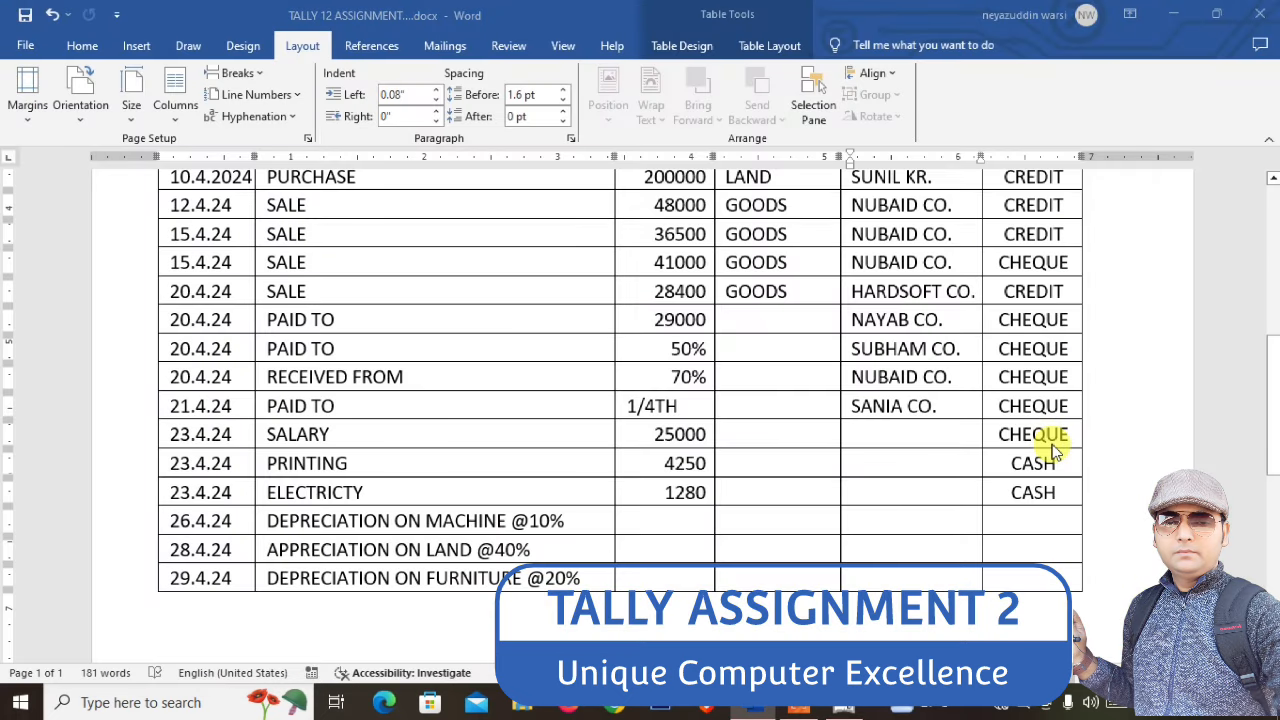
{"action": "key", "text": "alt+Tab"}
{"action": "type", "text": "25,000"}
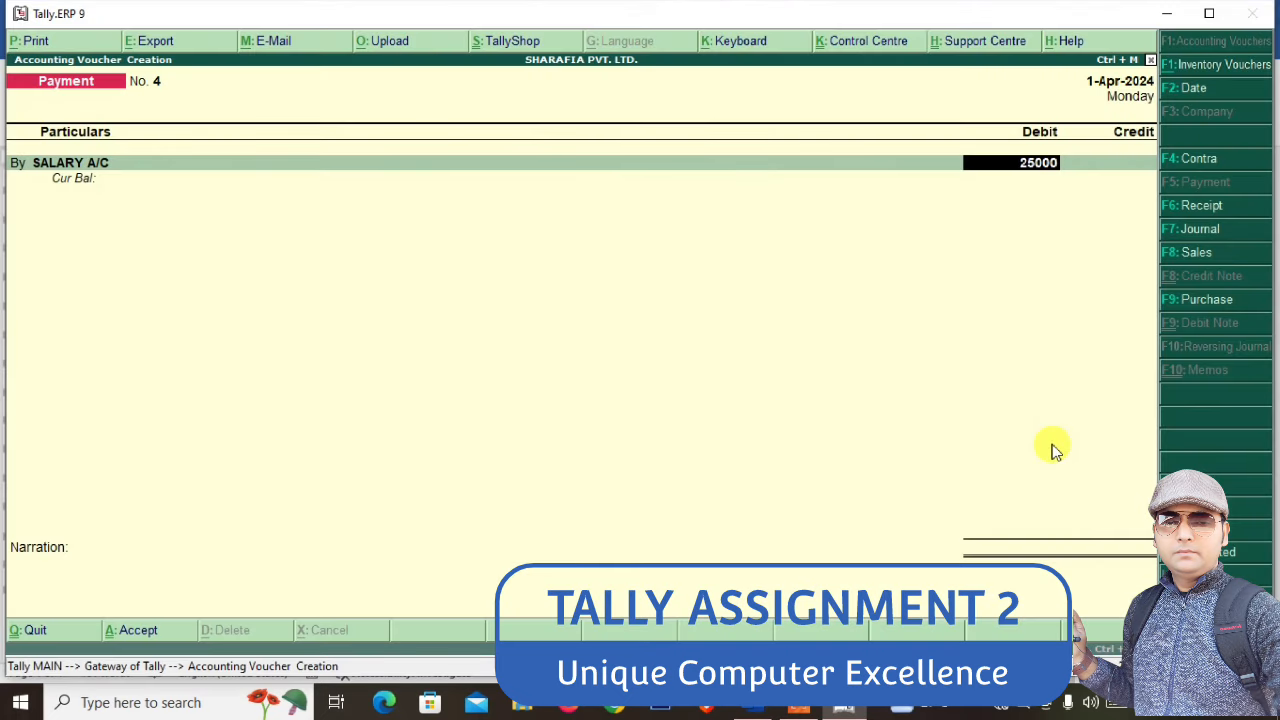
{"action": "key", "text": "Return"}
{"action": "key", "text": "Return"}
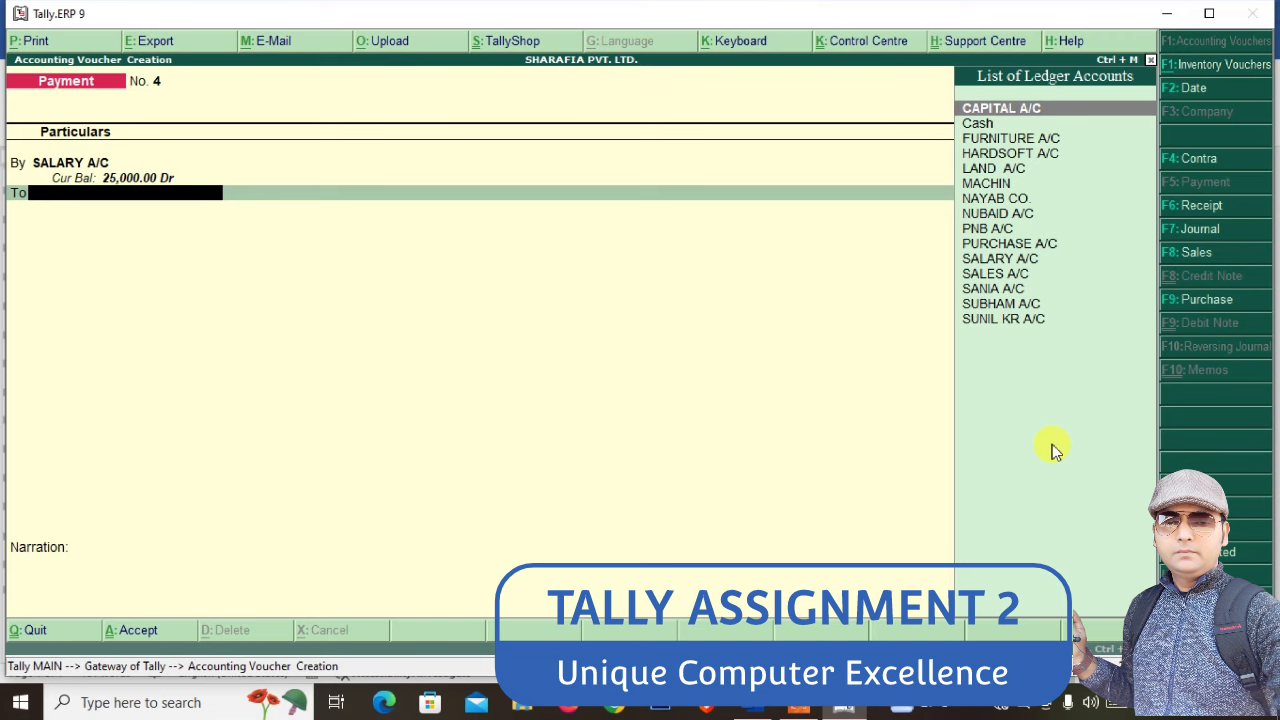
Credit PNB A/C with 25,000 using a Cheque allocation with cheque range Not Applicable, and save the salary payment voucher
{"action": "type", "text": "pn"}
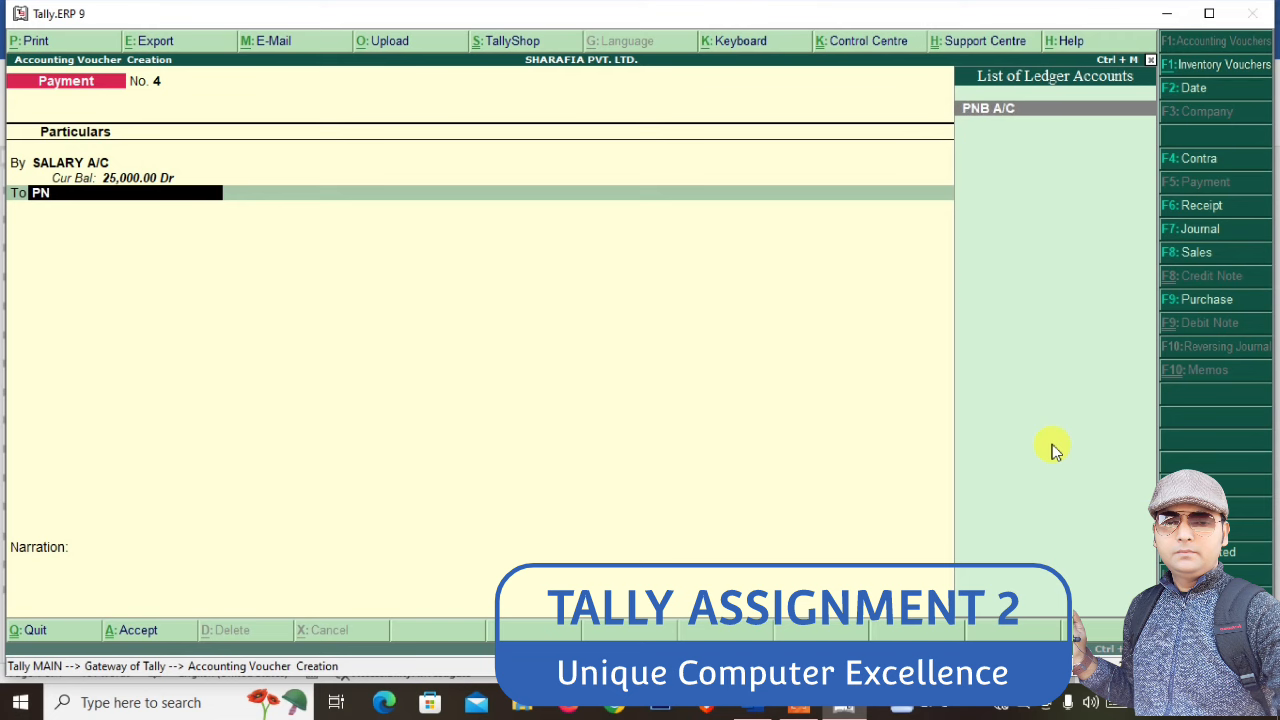
{"action": "key", "text": "Return"}
{"action": "key", "text": "Return"}
{"action": "key", "text": "Return"}
{"action": "key", "text": "Return"}
{"action": "key", "text": "Return"}
{"action": "key", "text": "Return"}
{"action": "key", "text": "Return"}
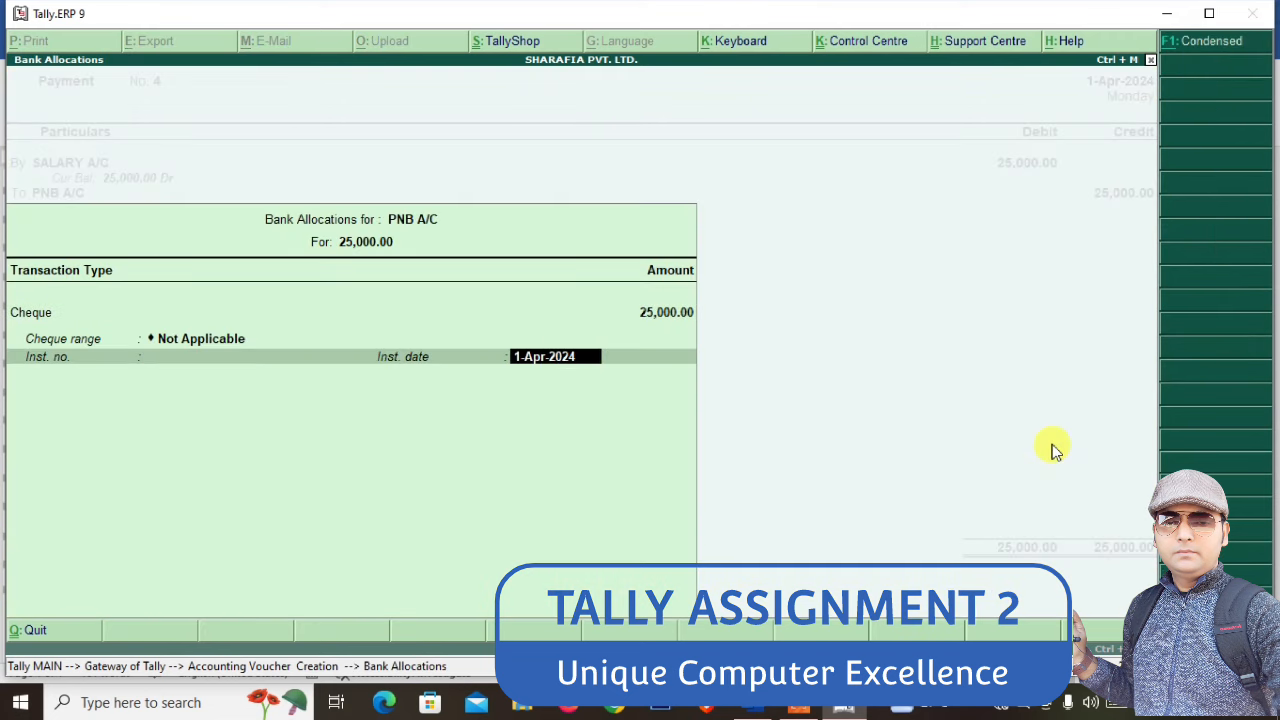
{"action": "key", "text": "Return"}
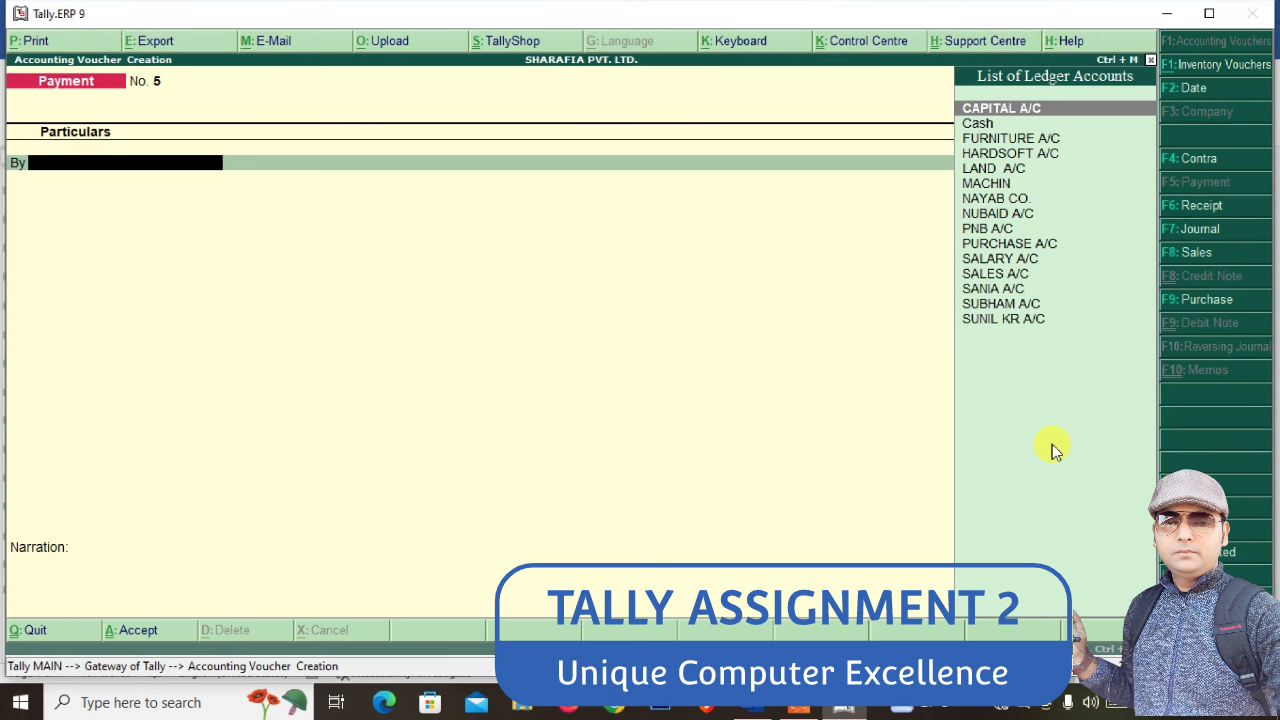
Check the next entry in the Word assignment, then create a PRINTING A/C ledger under Direct Expenses from Tally's payment voucher
{"action": "key", "text": "alt+Tab"}
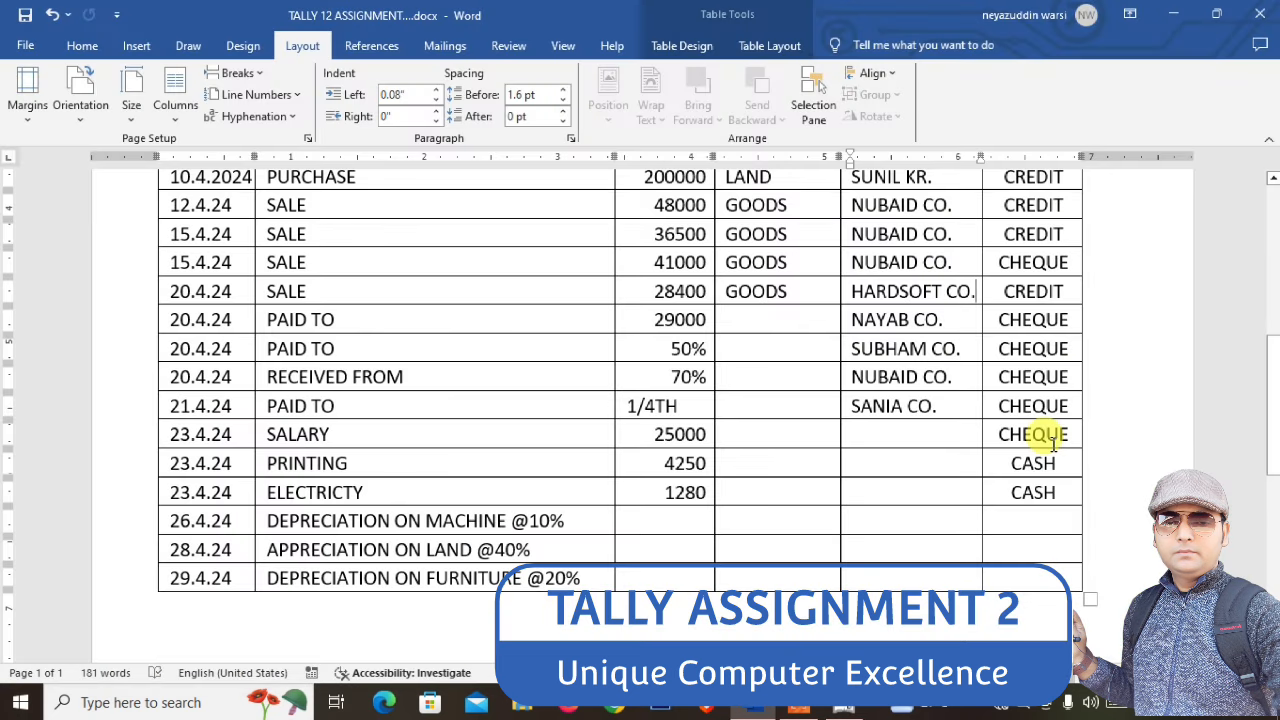
{"action": "key", "text": "alt+Tab"}
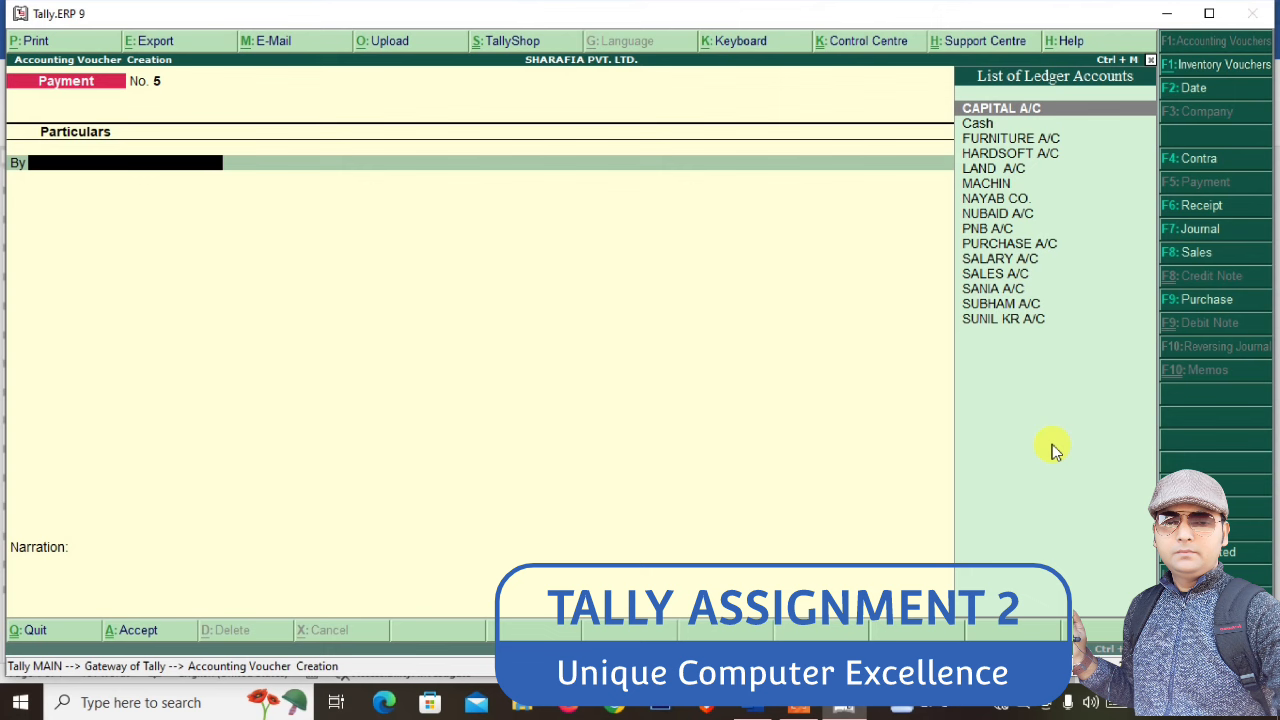
{"action": "key", "text": "alt+c"}
{"action": "type", "text": "PRINTIN"}
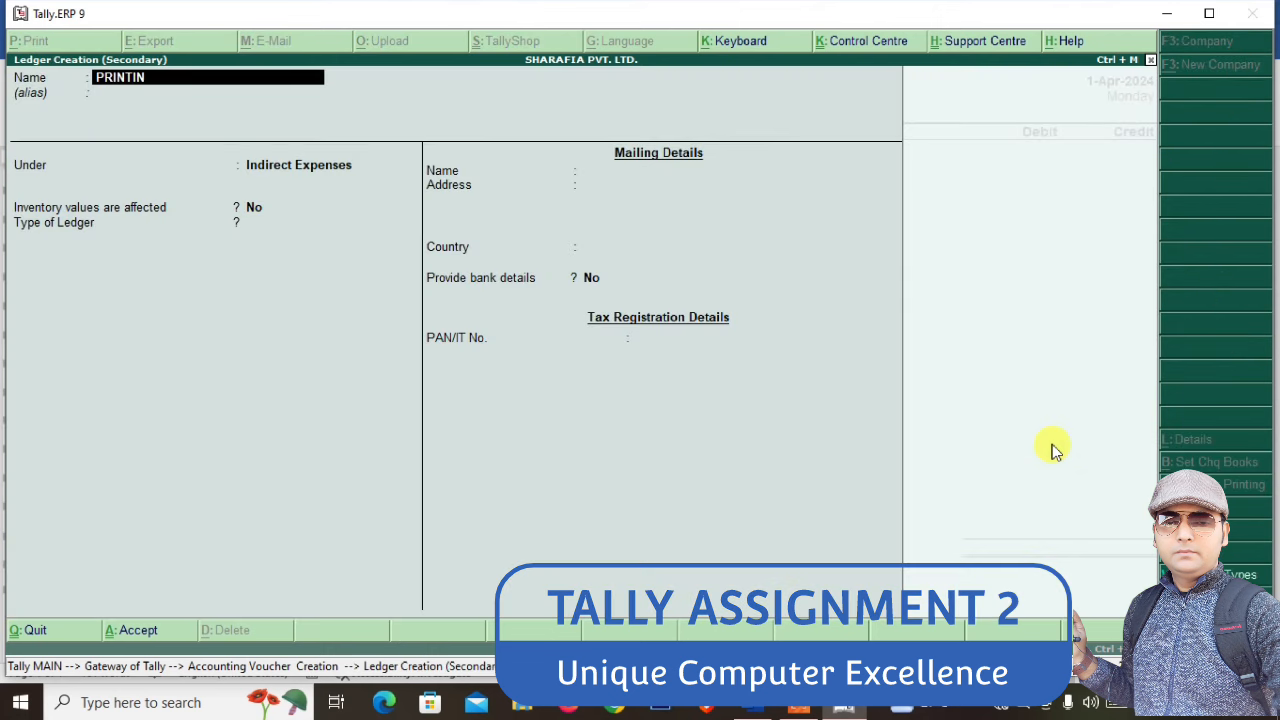
{"action": "type", "text": "G A/C"}
{"action": "key", "text": "Return"}
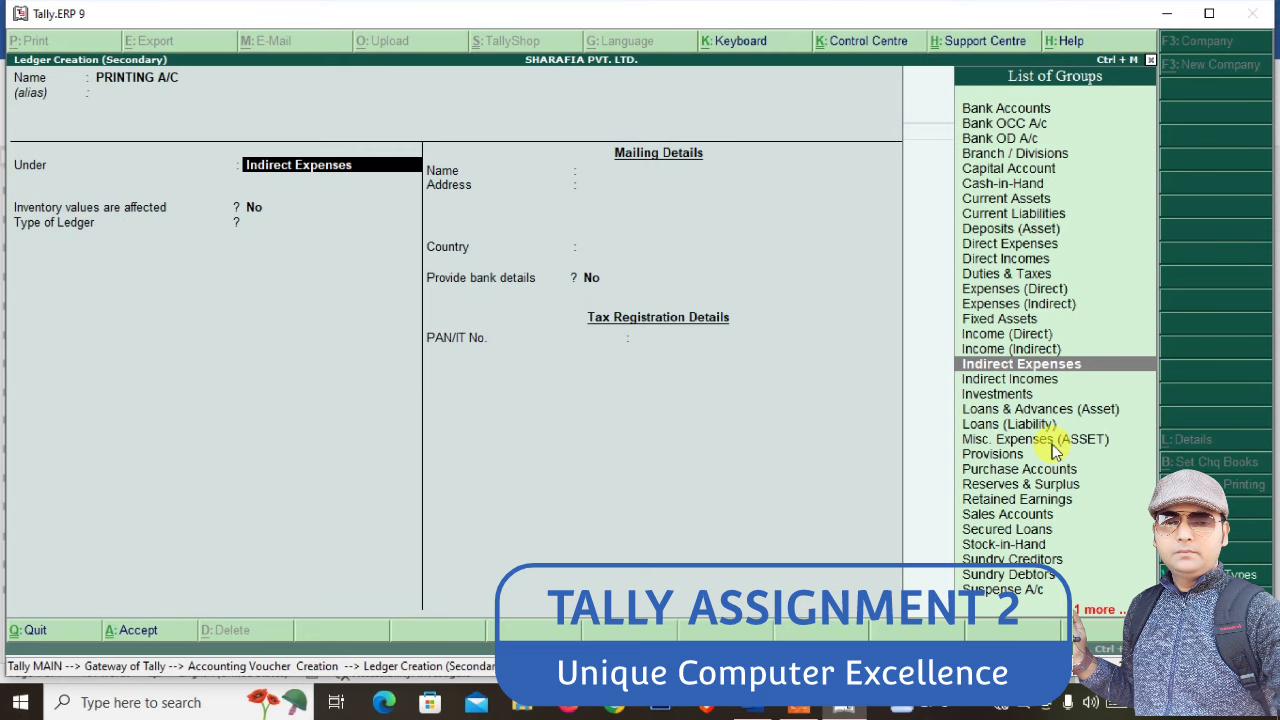
{"action": "type", "text": "DIR"}
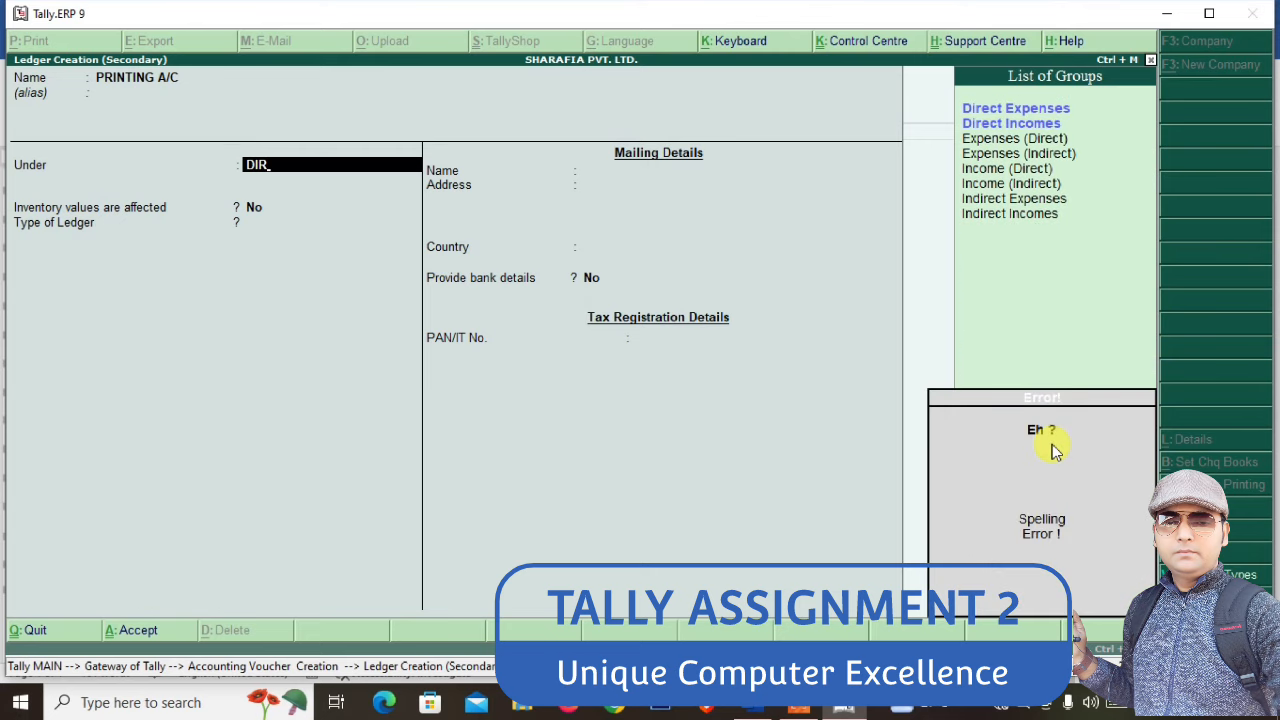
{"action": "key", "text": "Down"}
{"action": "key", "text": "Up"}
{"action": "key", "text": "Return"}
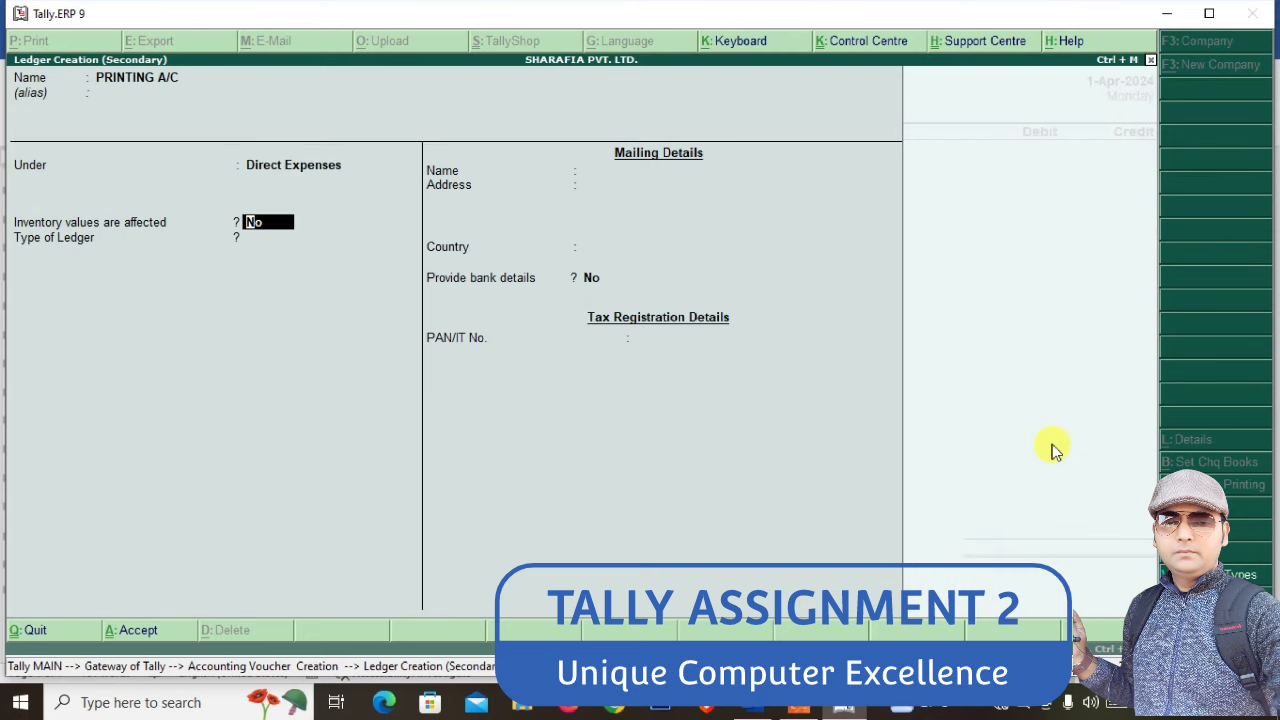
{"action": "key", "text": "ctrl+a"}
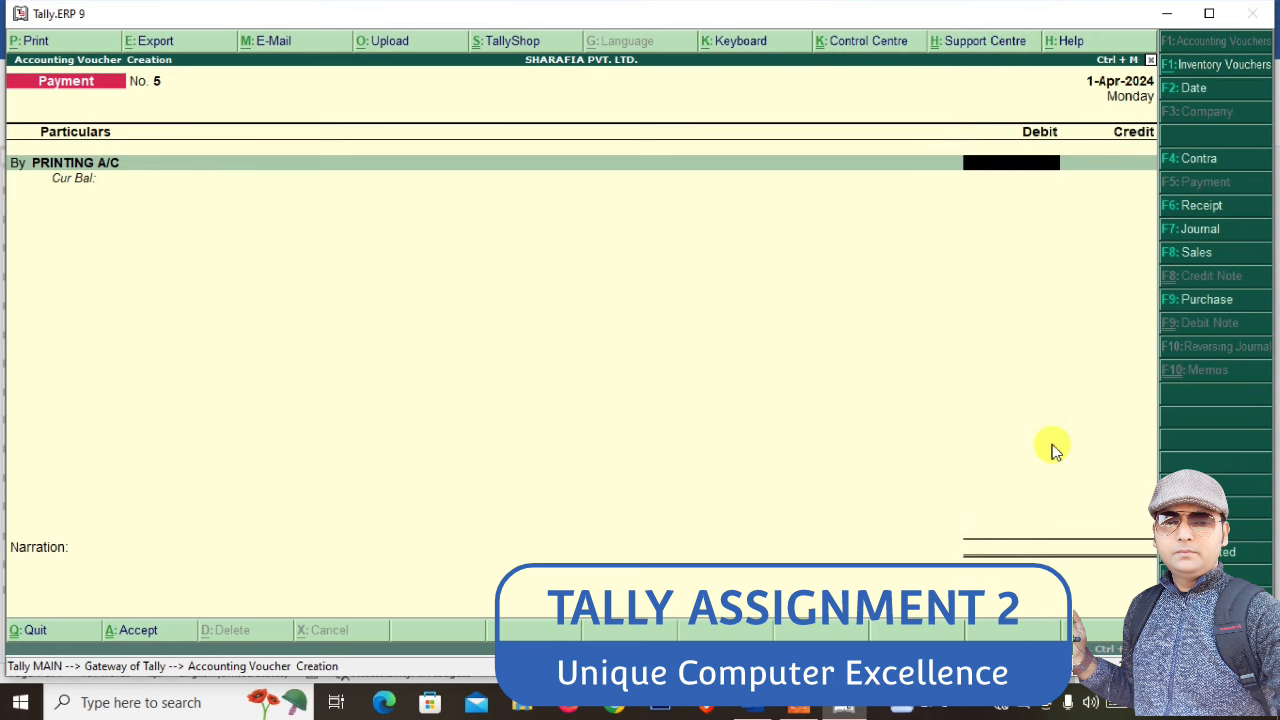
Look up the printing amount in the Word assignment and debit PRINTING A/C with 4,250 in the Tally payment voucher
{"action": "key", "text": "alt+Tab"}
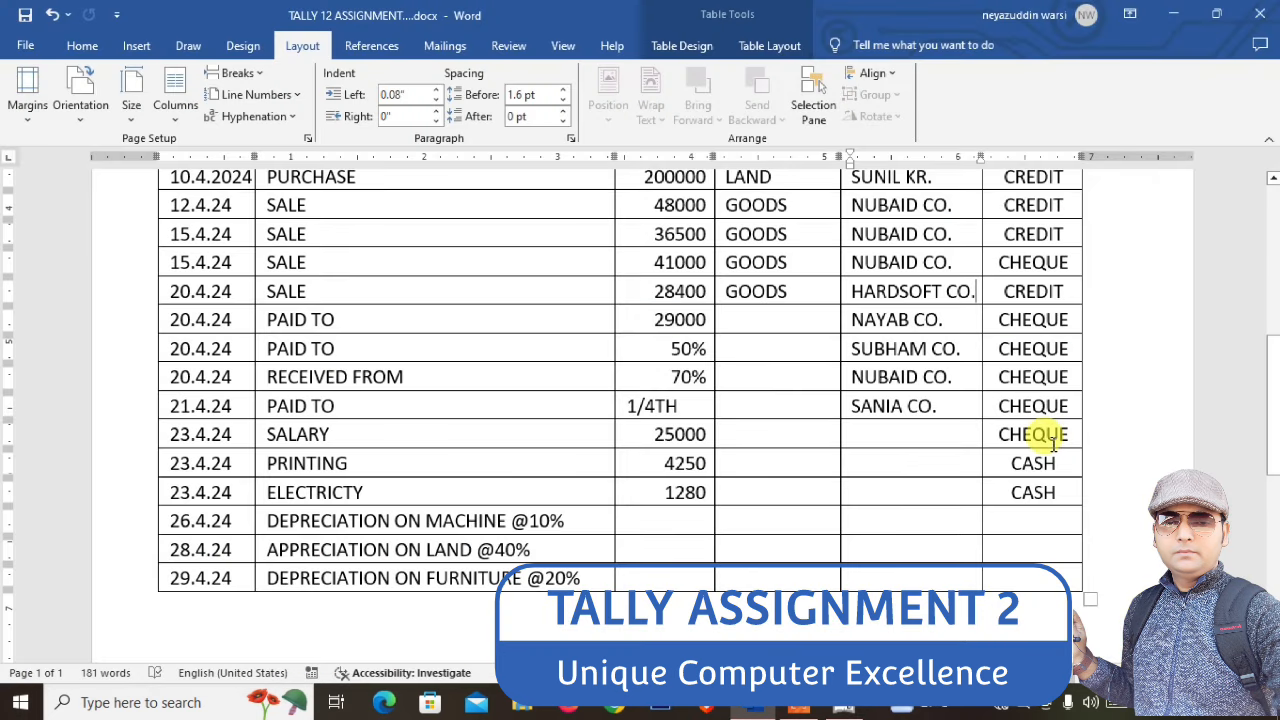
{"action": "key", "text": "alt+Tab"}
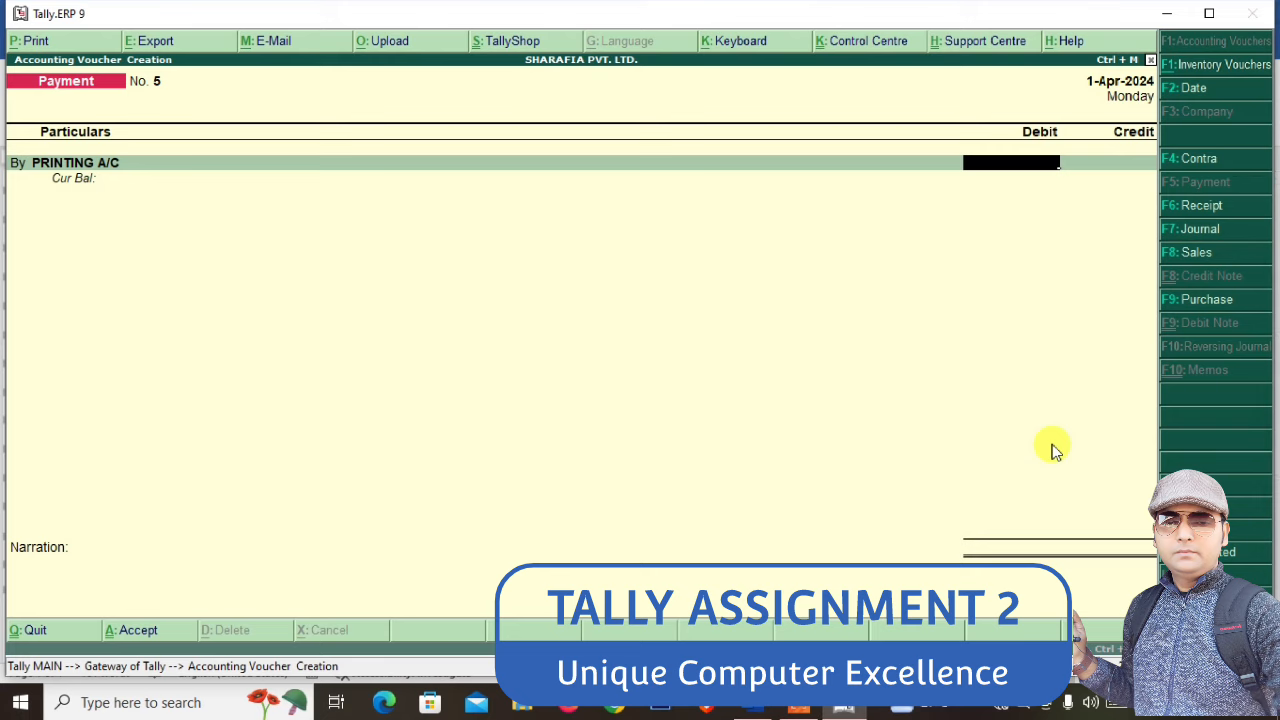
{"action": "type", "text": "4250"}
{"action": "key", "text": "Return"}
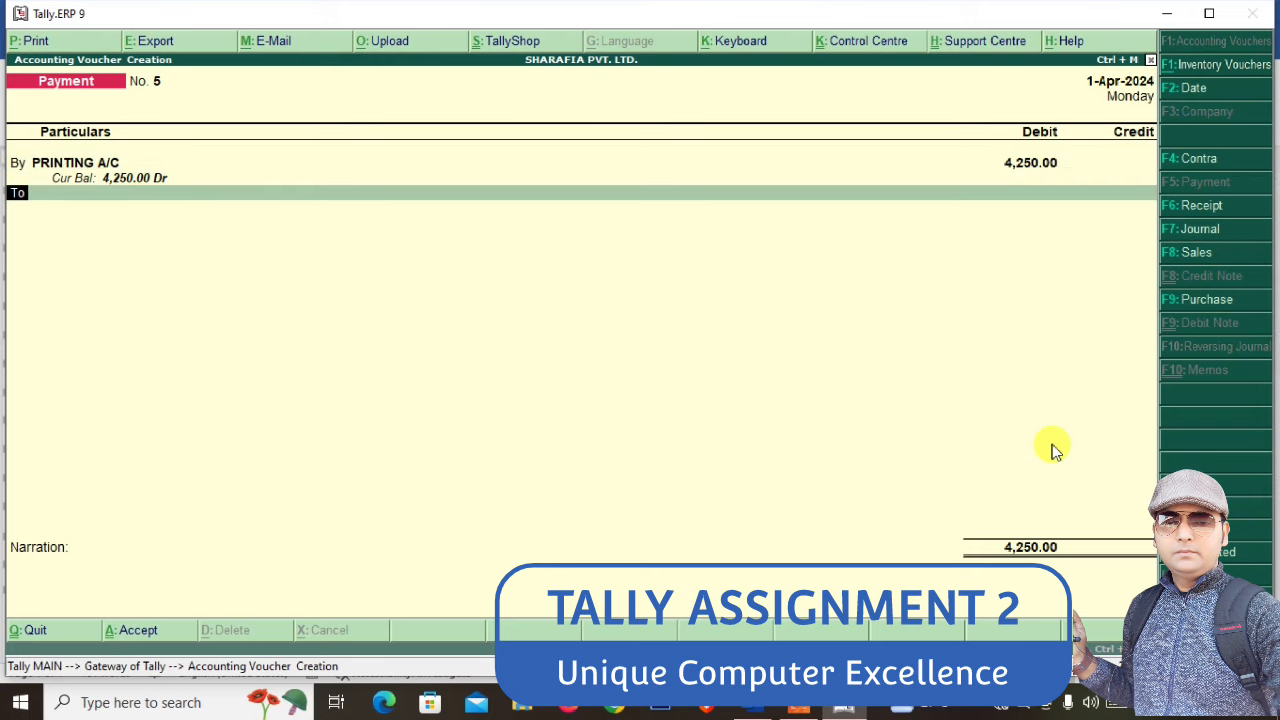
Add a second debit line to the payment voucher and create an ELECTRIC CHARGES A/C ledger under Indirect Expenses for it
{"action": "type", "text": "b"}
{"action": "key", "text": "Return"}
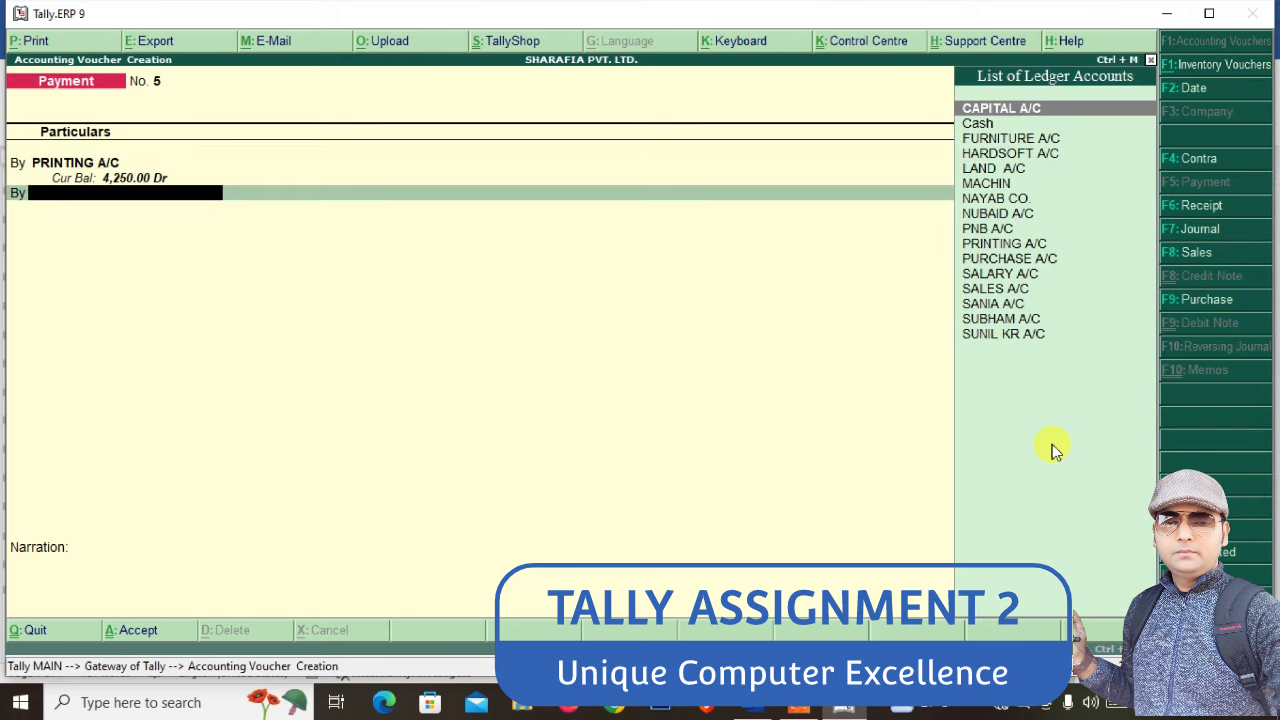
{"action": "key", "text": "alt+c"}
{"action": "type", "text": "ELWE"}
{"action": "key", "text": "BackSpace"}
{"action": "key", "text": "BackSpace"}
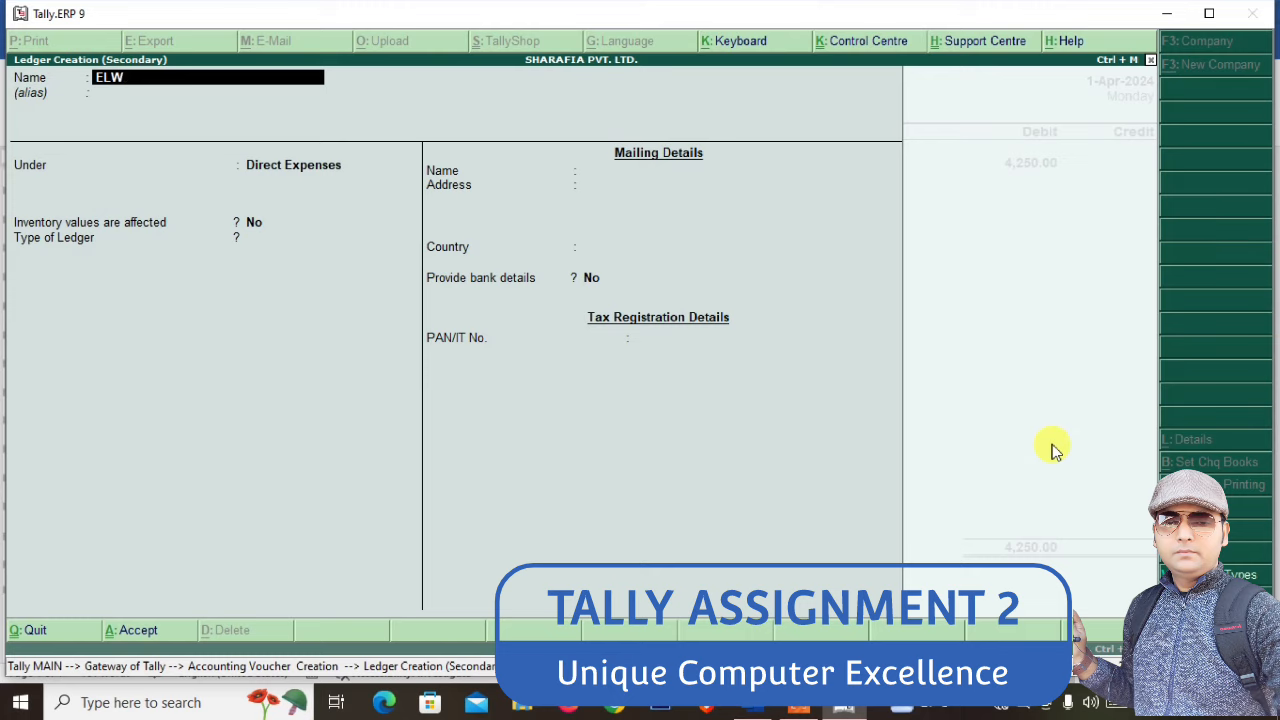
{"action": "type", "text": "ECTRIC CHARGES /AC"}
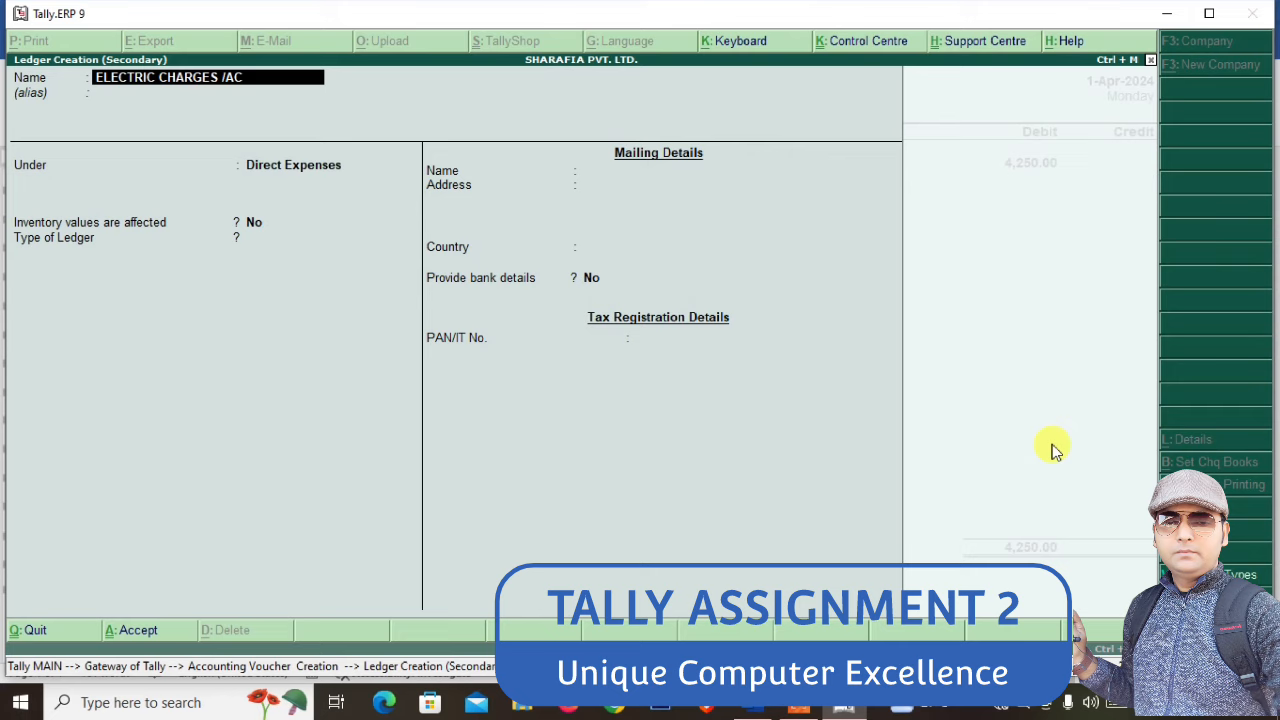
{"action": "key", "text": "BackSpace"}
{"action": "key", "text": "BackSpace"}
{"action": "type", "text": "A/C"}
{"action": "key", "text": "Return"}
{"action": "type", "text": "ind"}
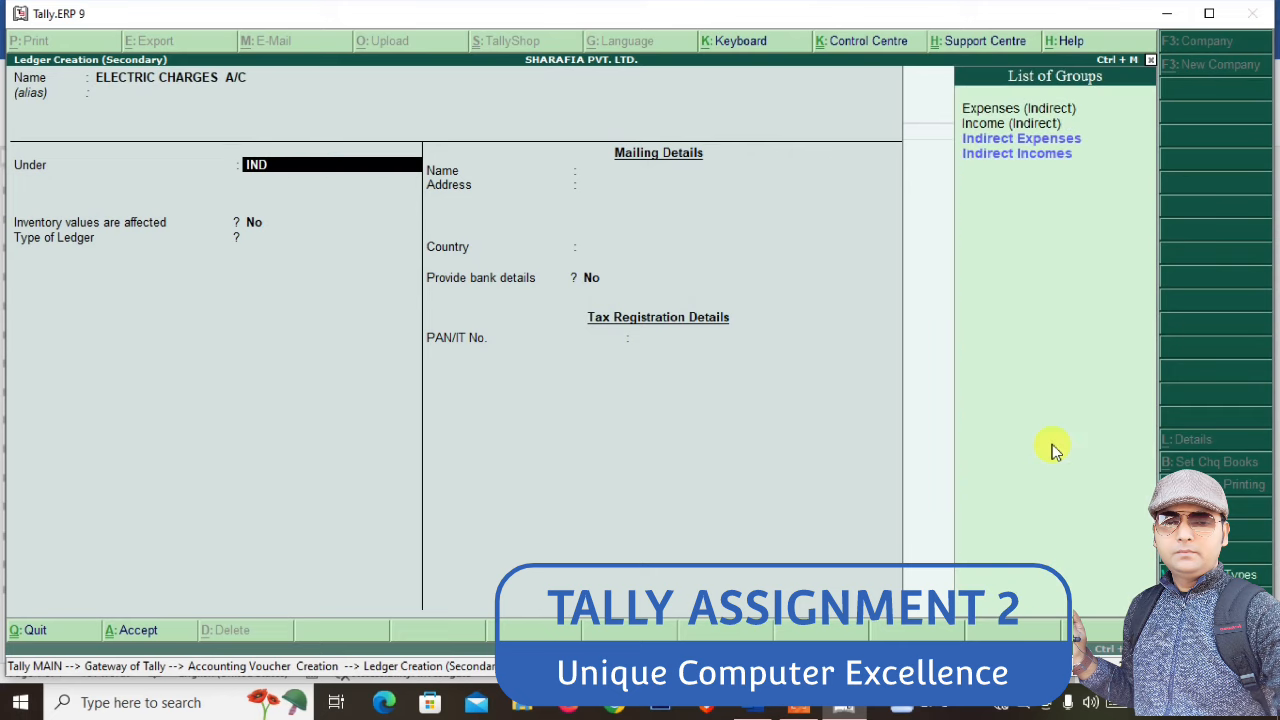
{"action": "key", "text": "Return"}
{"action": "key", "text": "ctrl+a"}
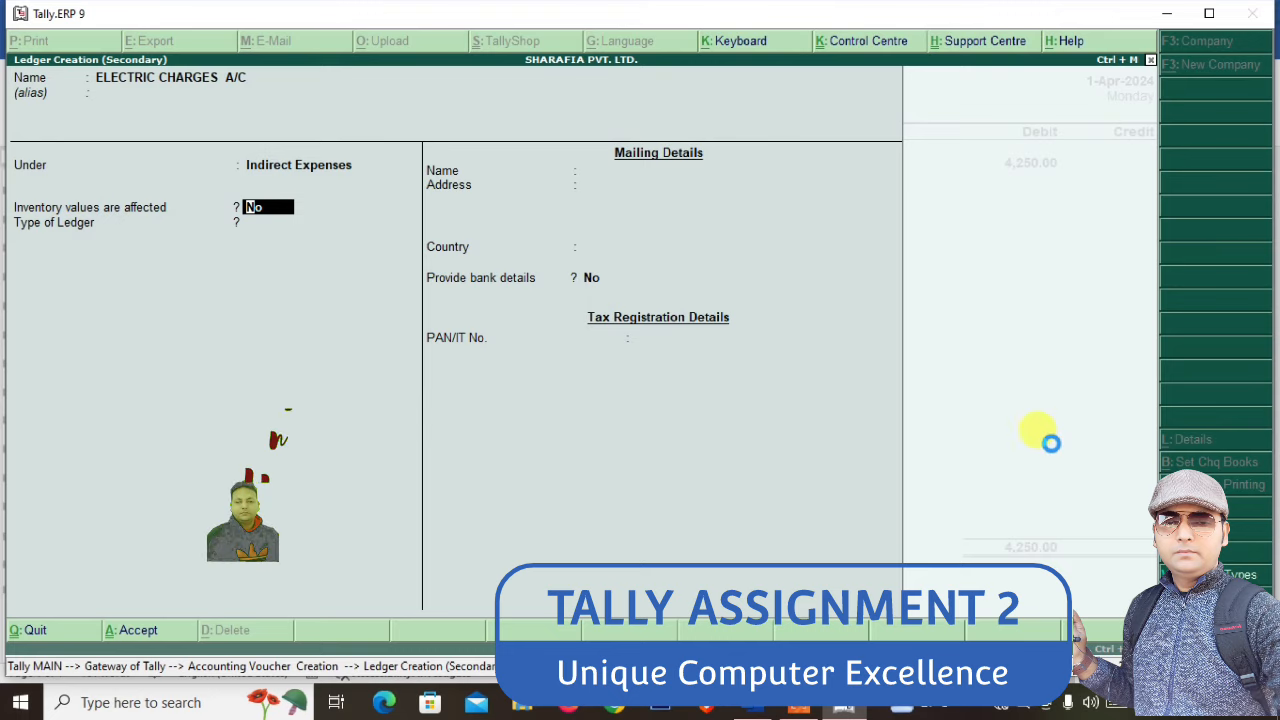
Look up the electricity amount in the Word assignment and debit ELECTRIC CHARGES A/C with 1,280 in the Tally payment voucher
{"action": "key", "text": "alt+Tab"}
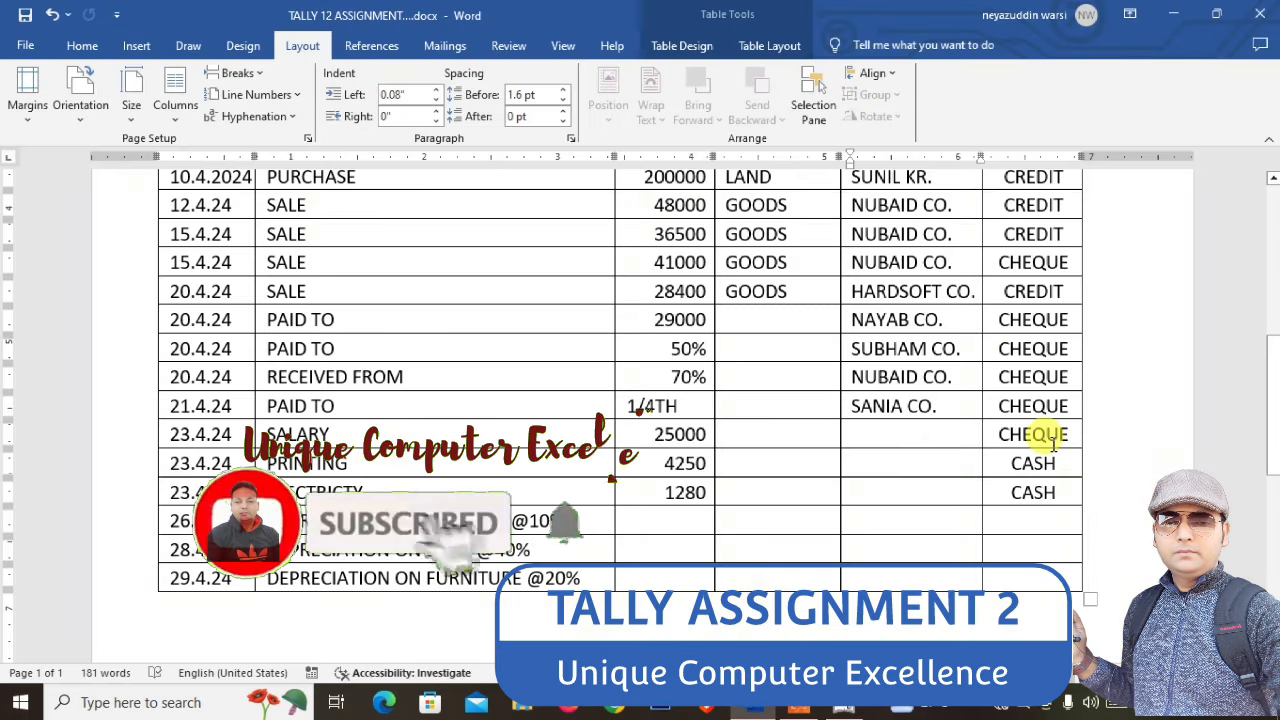
{"action": "key", "text": "alt+Tab"}
{"action": "type", "text": "128"}
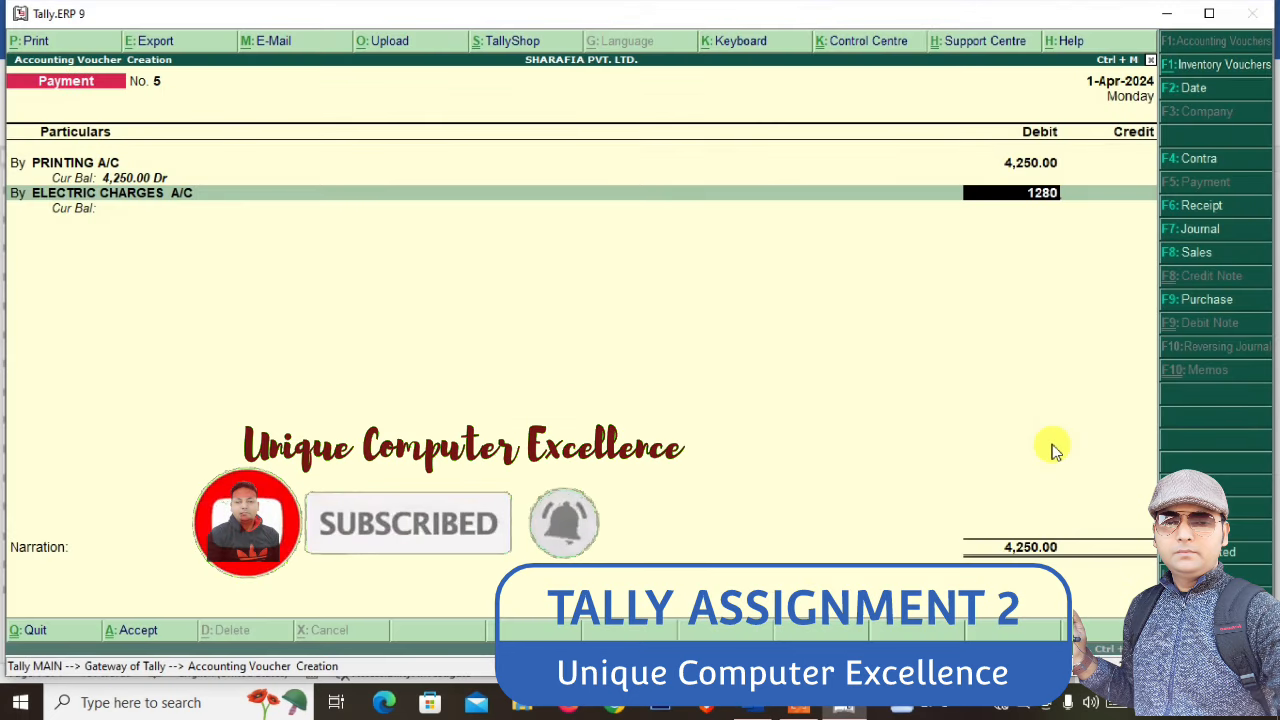
{"action": "type", "text": "0"}
{"action": "key", "text": "Return"}
{"action": "key", "text": "Return"}
Check the payment mode in the Word assignment, then credit Cash with 5,530 in Tally and save the printing and electricity payment voucher
{"action": "key", "text": "alt+Tab"}
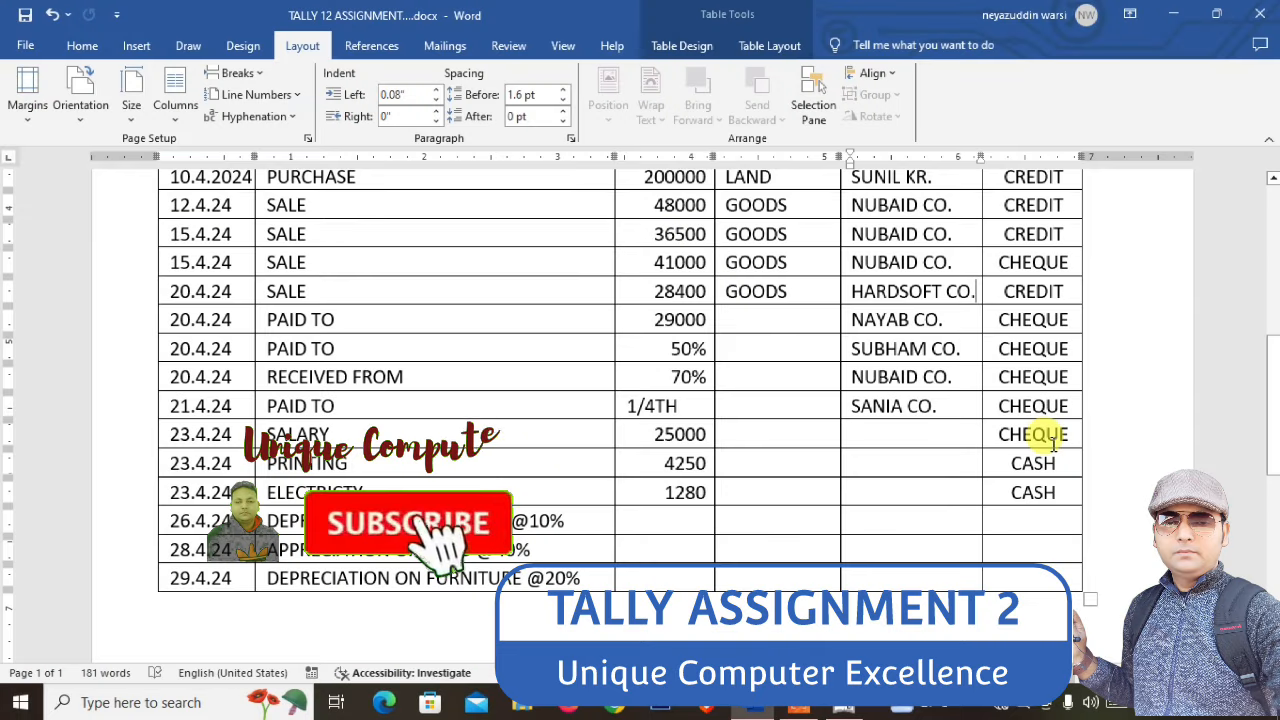
{"action": "key", "text": "alt+Tab"}
{"action": "type", "text": "Ca"}
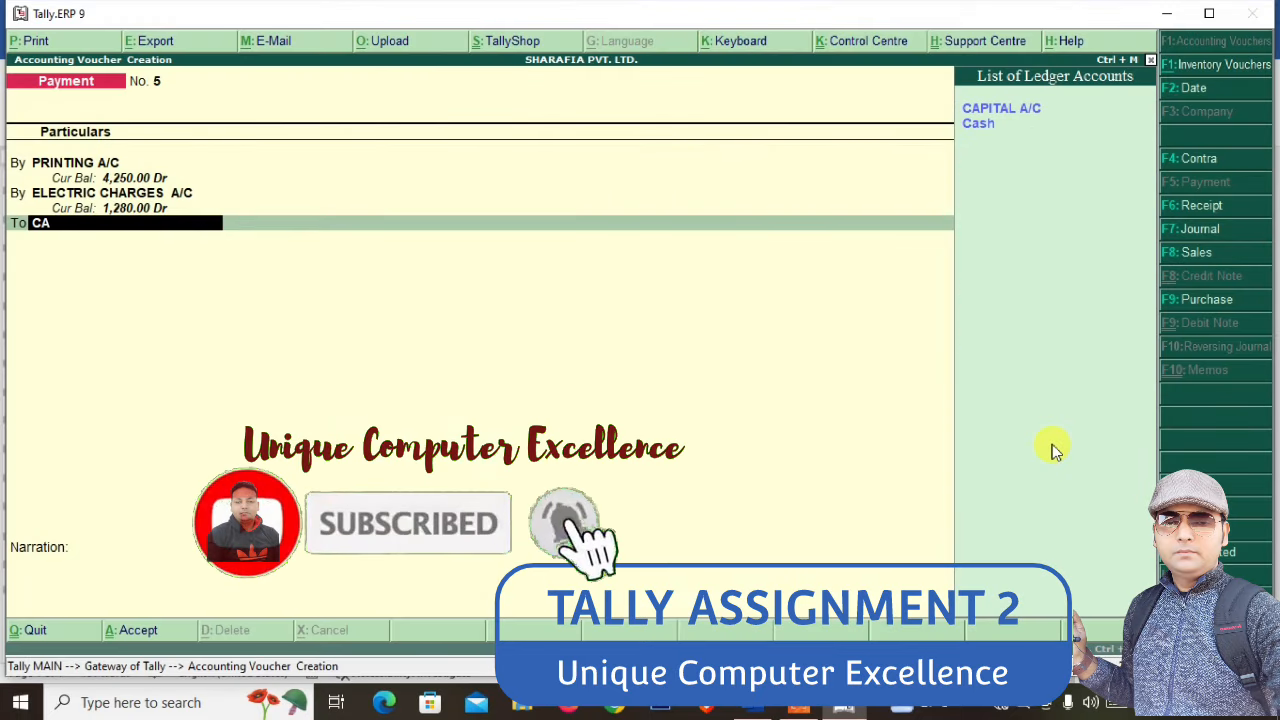
{"action": "key", "text": "Down"}
{"action": "key", "text": "Return"}
{"action": "key", "text": "Return"}
{"action": "key", "text": "Return"}
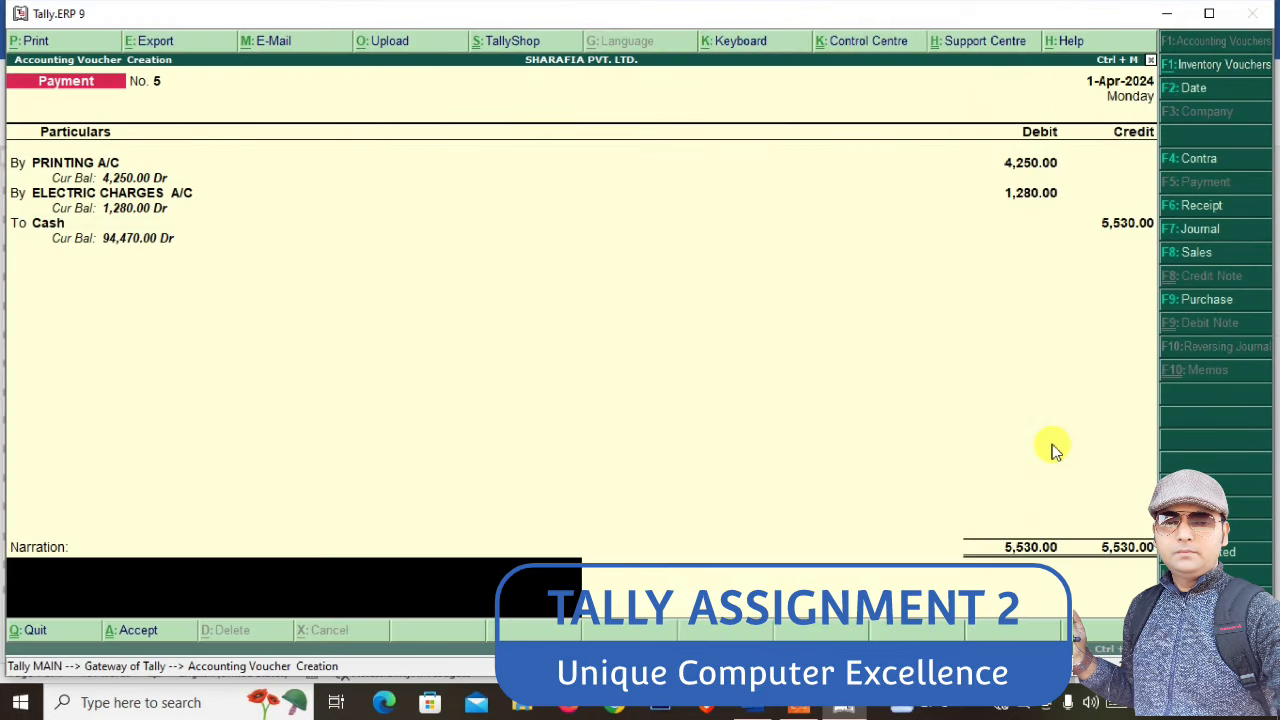
{"action": "key", "text": "Return"}
{"action": "key", "text": "Return"}
Check the machine's depreciation entry and purchase amount in the Word assignment, then open a new journal voucher in Tally
{"action": "key", "text": "alt+Tab"}
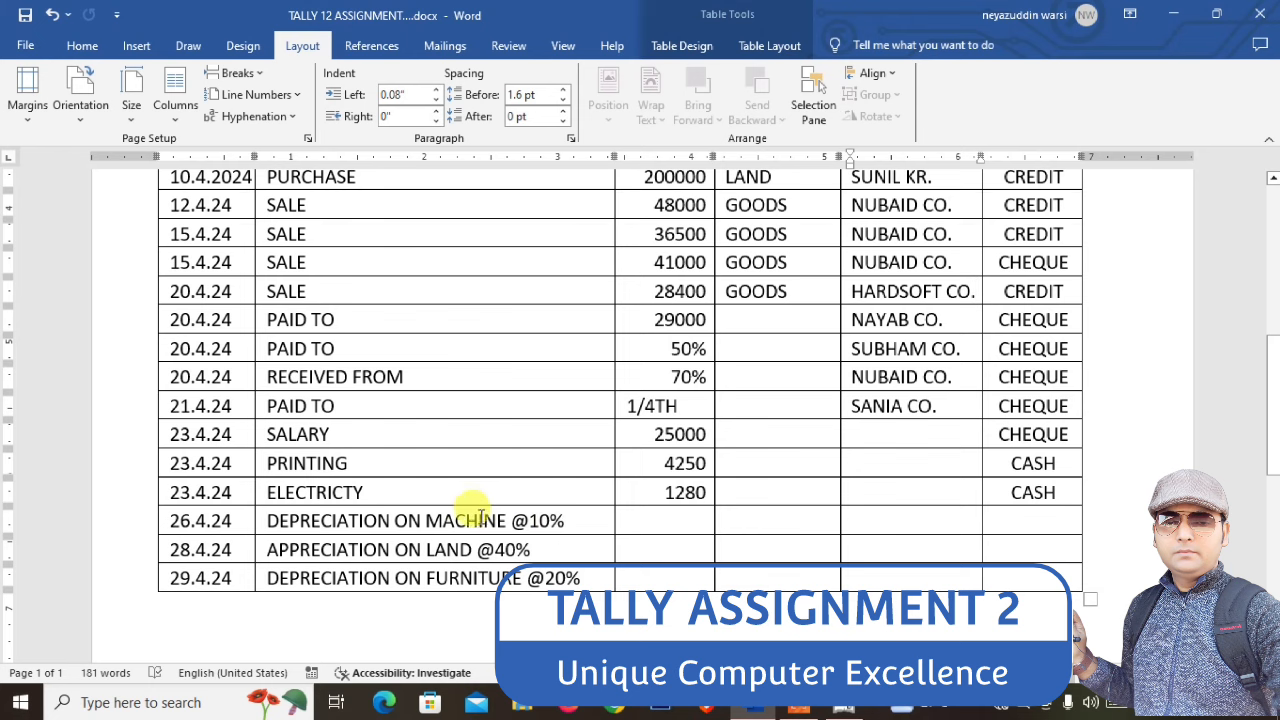
{"action": "scroll", "coordinate": [460, 525], "scroll_direction": "up", "scroll_amount": 5}
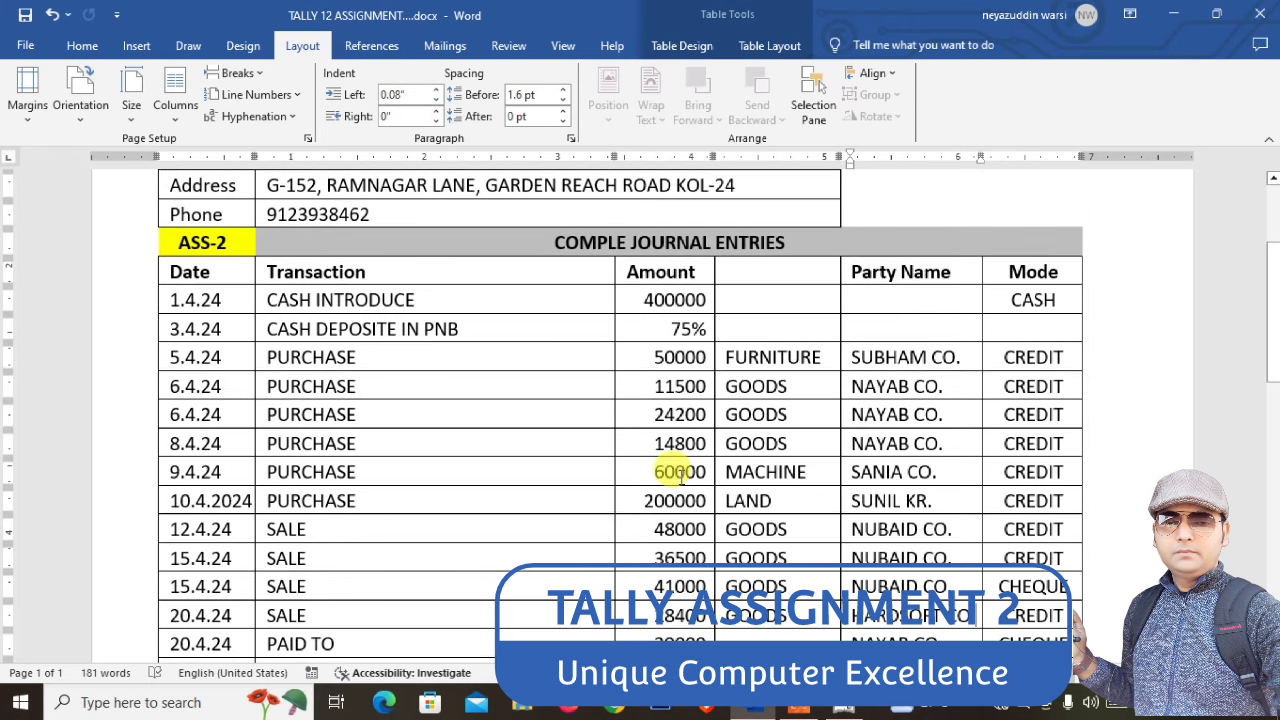
{"action": "scroll", "coordinate": [660, 487], "scroll_direction": "down", "scroll_amount": 5}
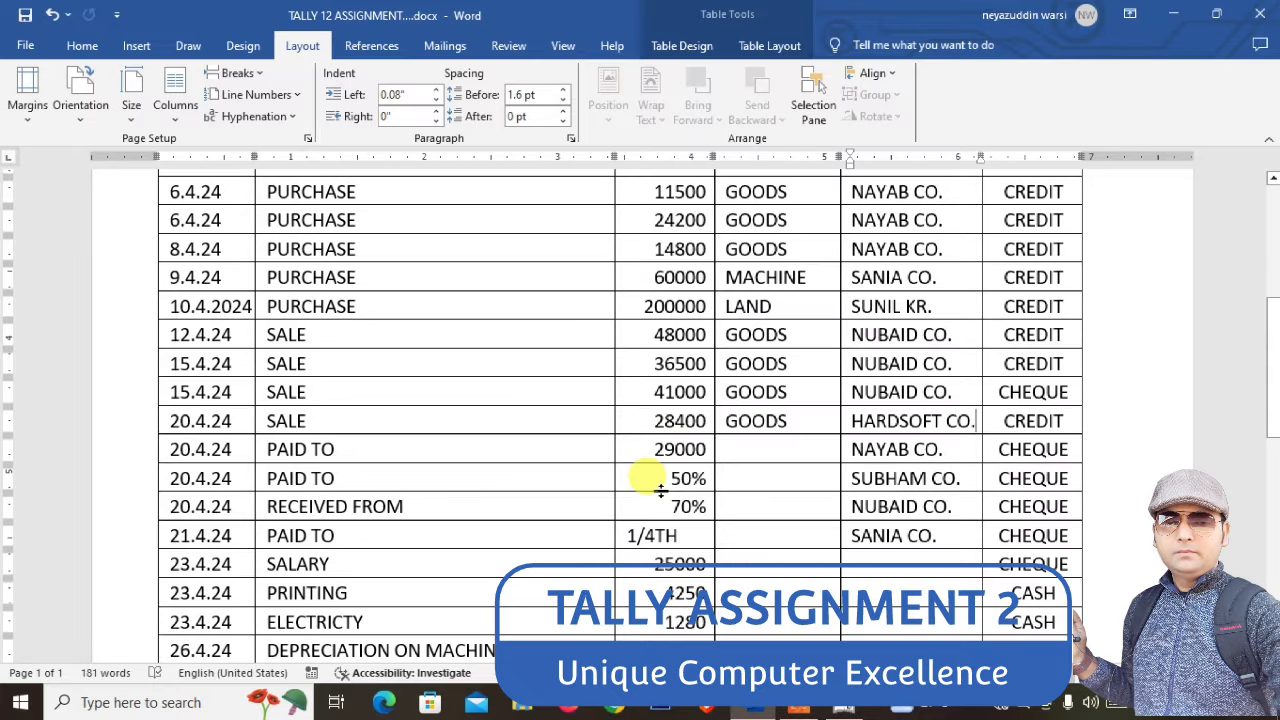
{"action": "scroll", "coordinate": [617, 500], "scroll_direction": "down", "scroll_amount": 3}
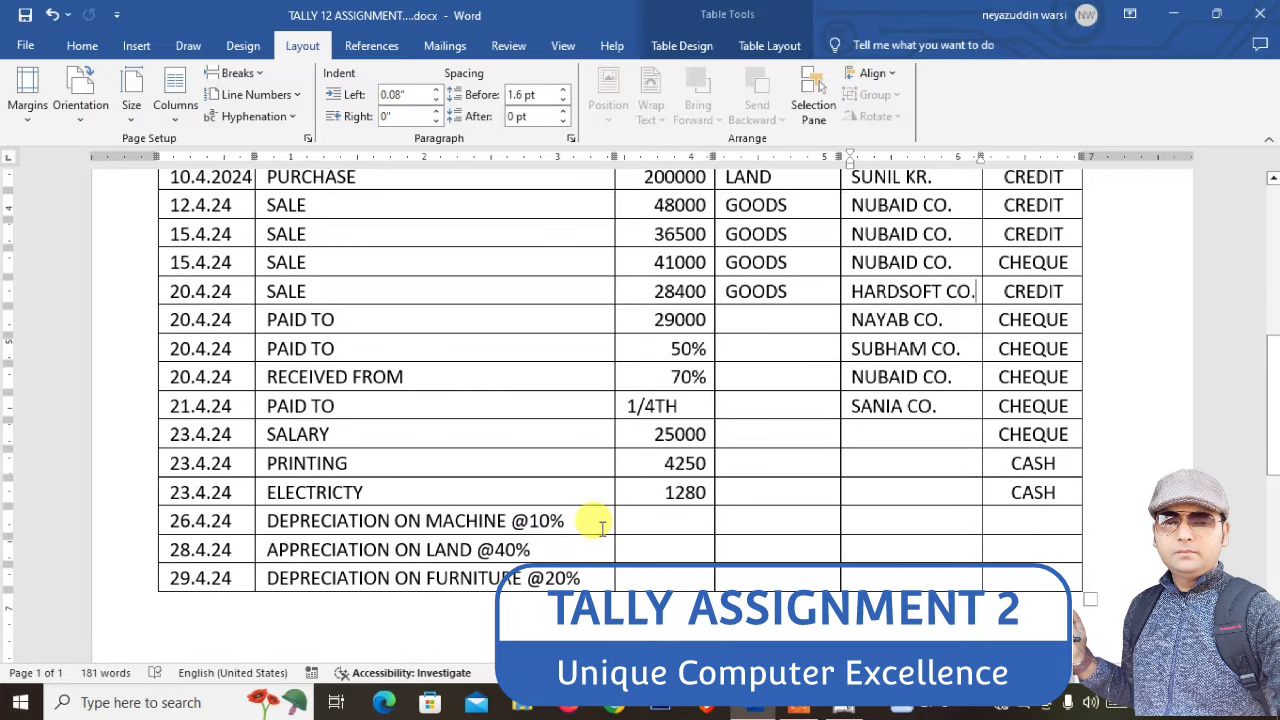
{"action": "key", "text": "alt+Tab"}
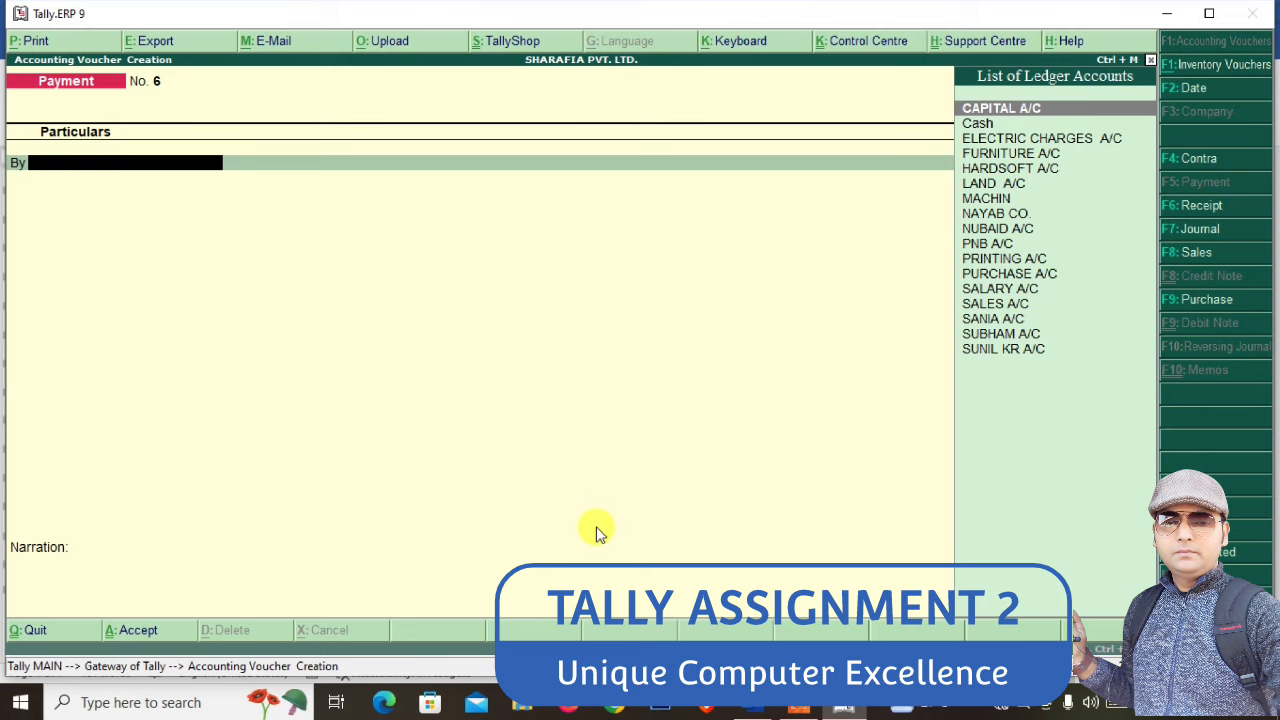
{"action": "left_click", "coordinate": [1193, 238]}
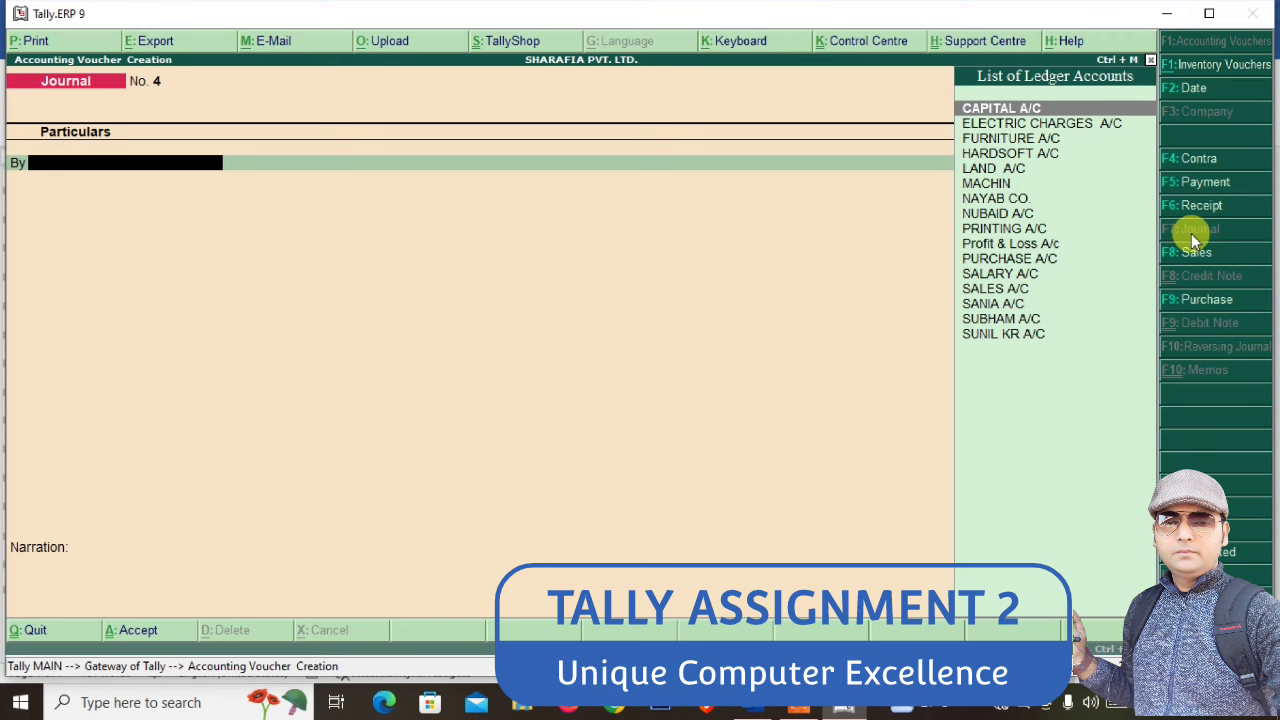
Create a DEPRECIATION ledger under Indirect Expenses and use it as the journal voucher's debit account
{"action": "key", "text": "alt+c"}
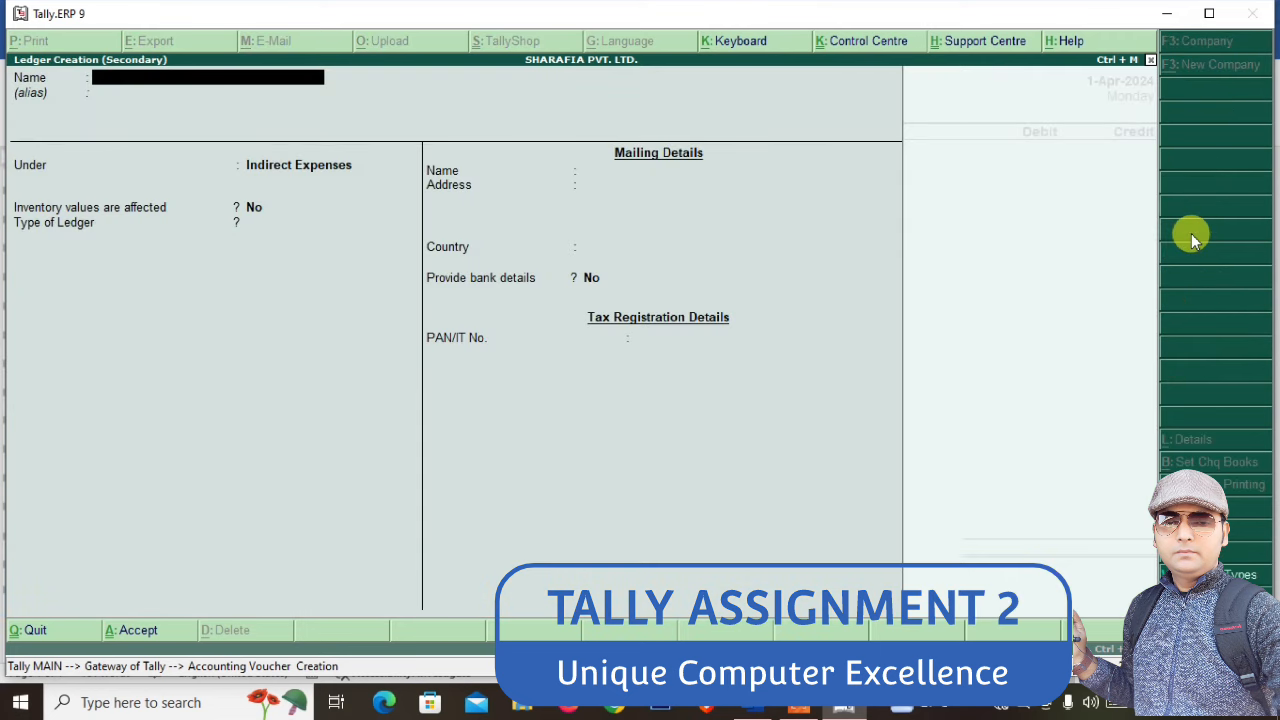
{"action": "type", "text": "DEPRE"}
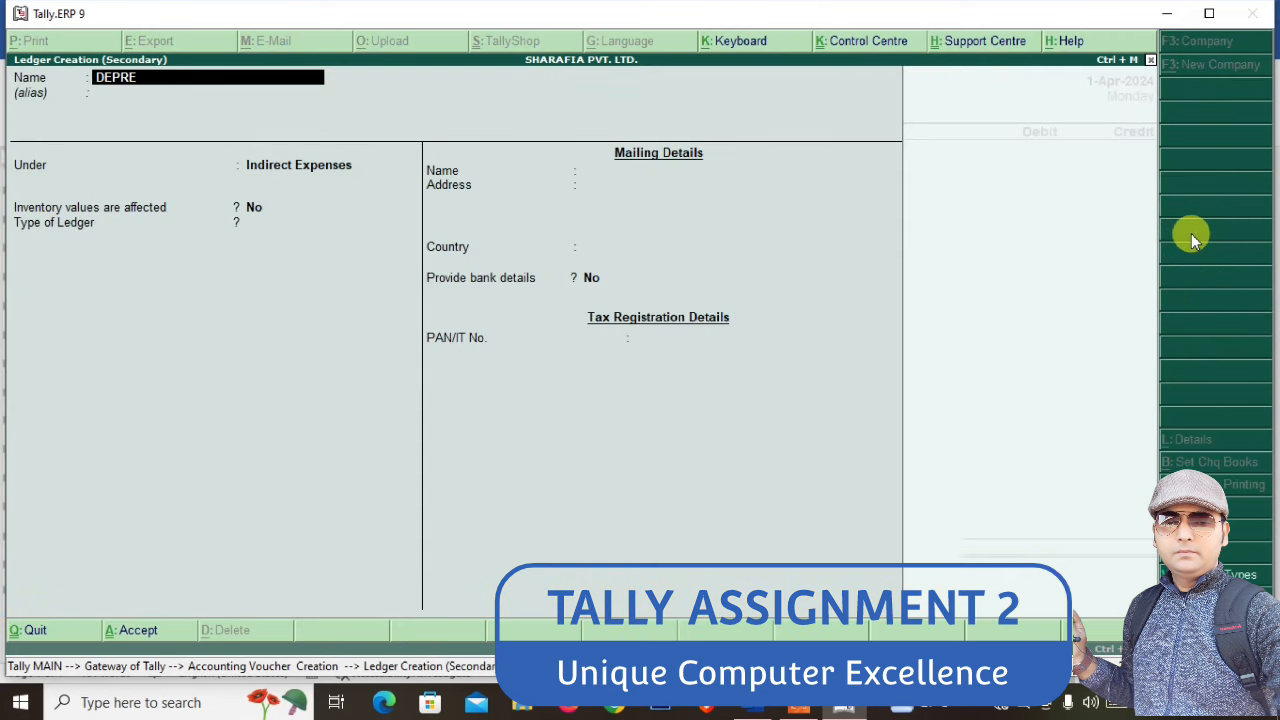
{"action": "type", "text": "CIATION"}
{"action": "key", "text": "Return"}
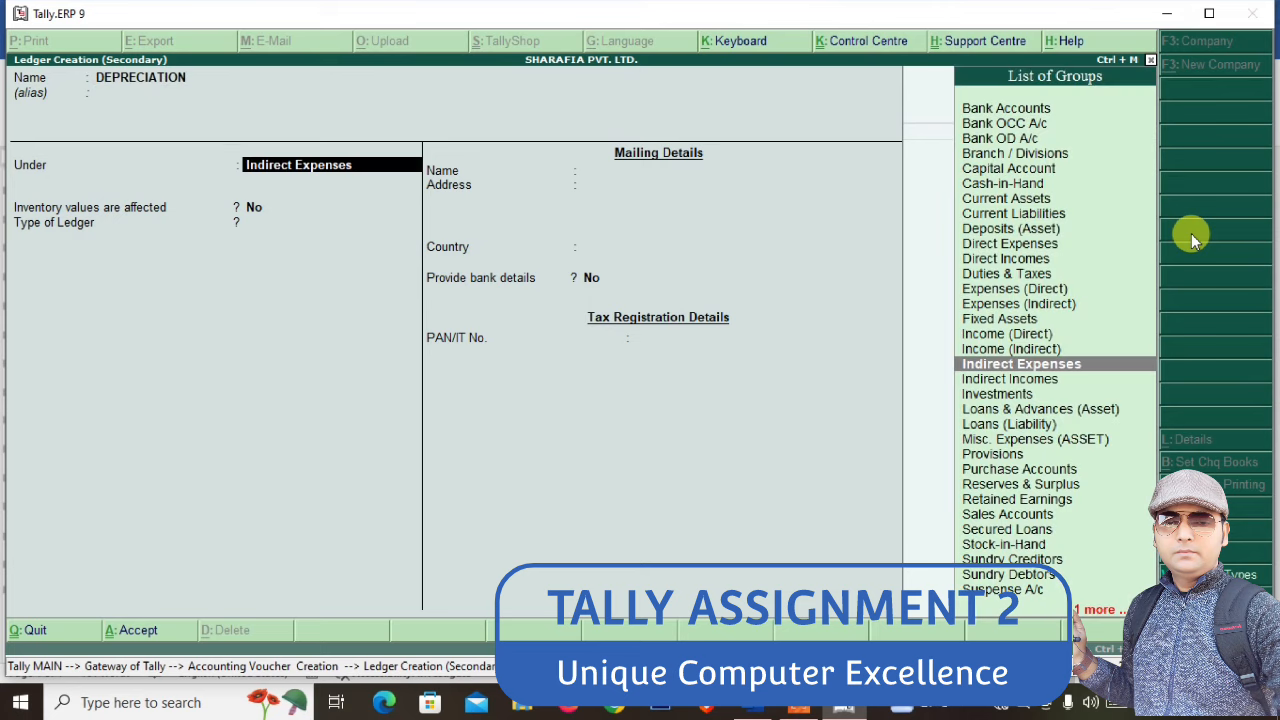
{"action": "type", "text": "IN"}
{"action": "key", "text": "Down"}
{"action": "key", "text": "Down"}
{"action": "key", "text": "Down"}
{"action": "key", "text": "Return"}
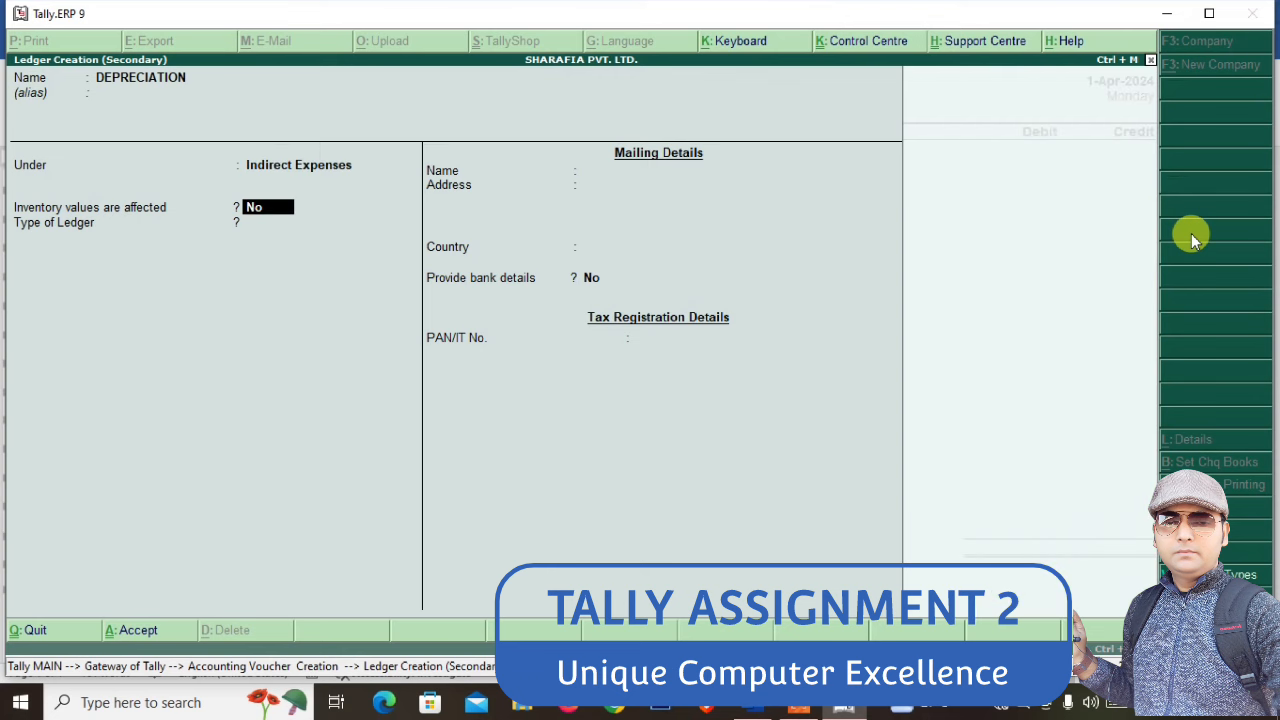
{"action": "key", "text": "ctrl+a"}
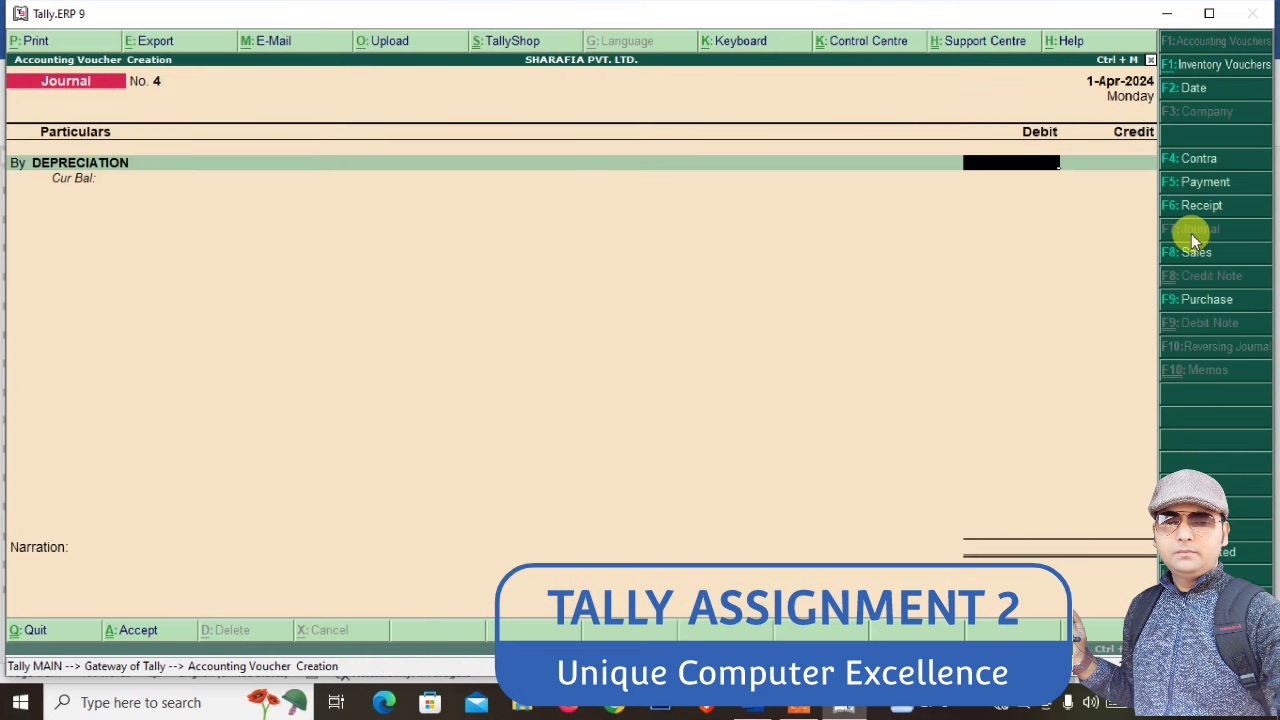
Check the machine's purchase amount and depreciation rate in the Word assignment, then return to the Tally journal voucher
{"action": "key", "text": "alt+Tab"}
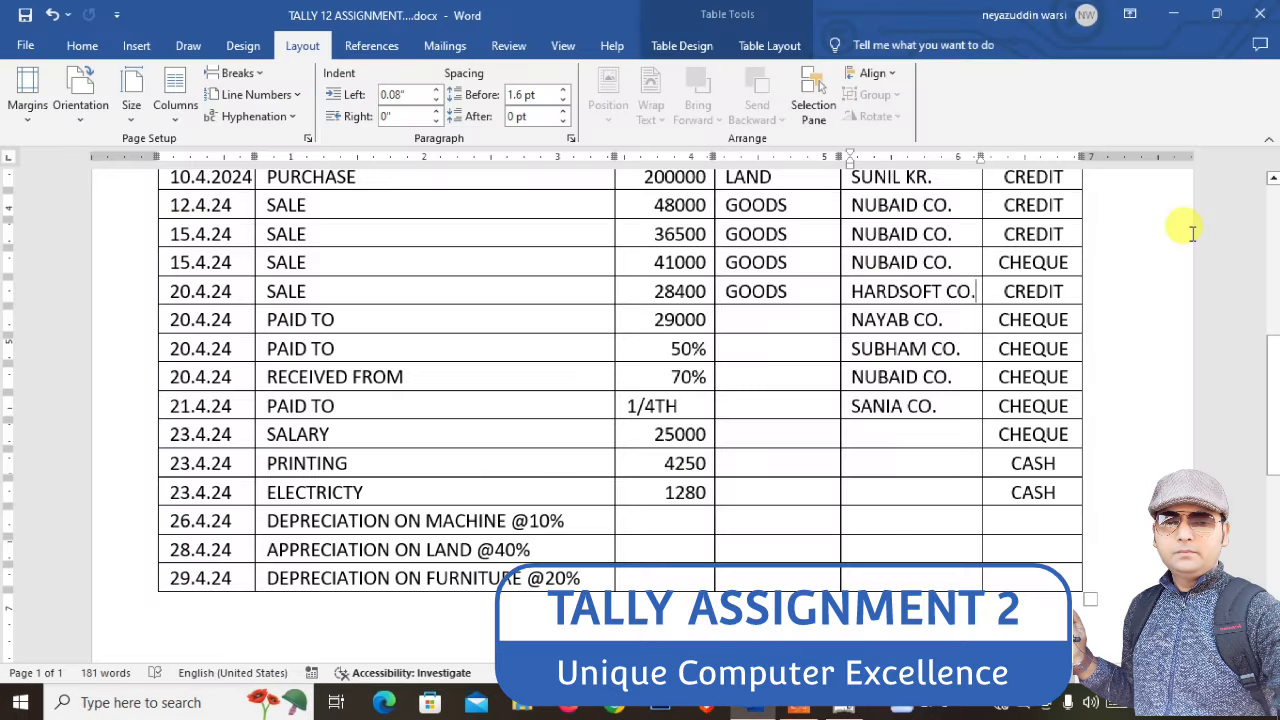
{"action": "scroll", "coordinate": [686, 360], "scroll_direction": "up", "scroll_amount": 5}
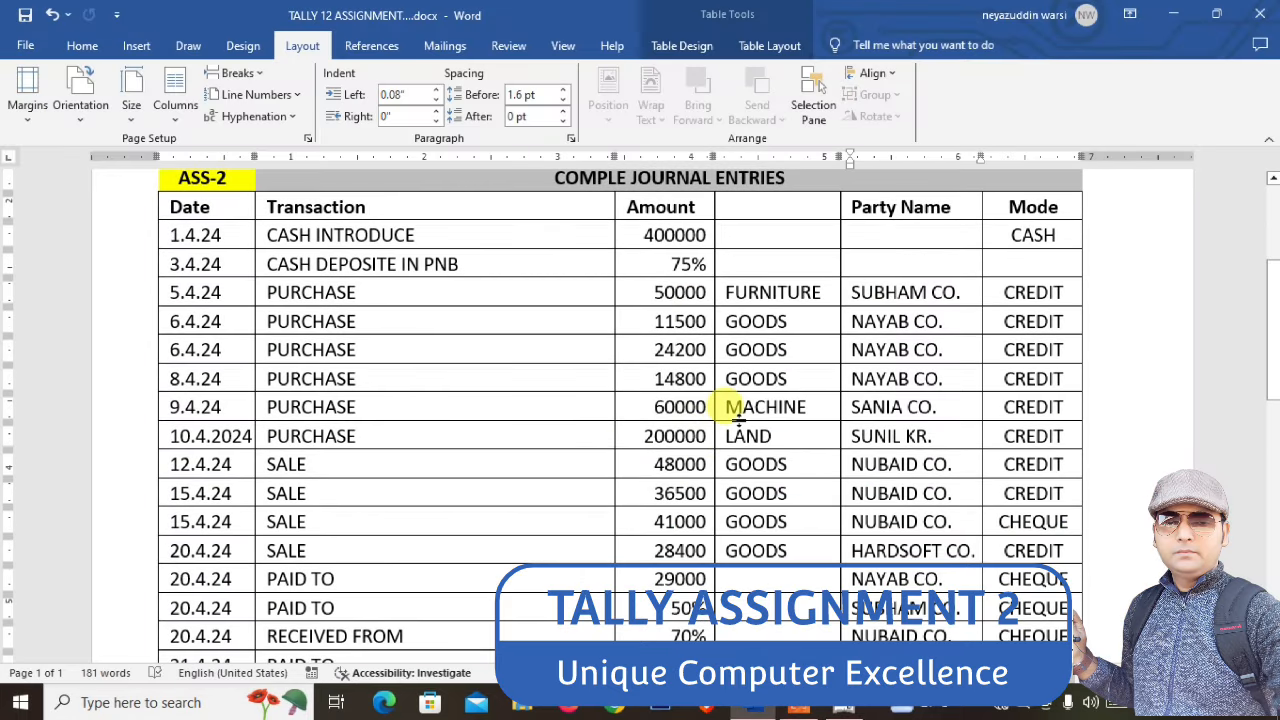
{"action": "scroll", "coordinate": [724, 428], "scroll_direction": "down", "scroll_amount": 6}
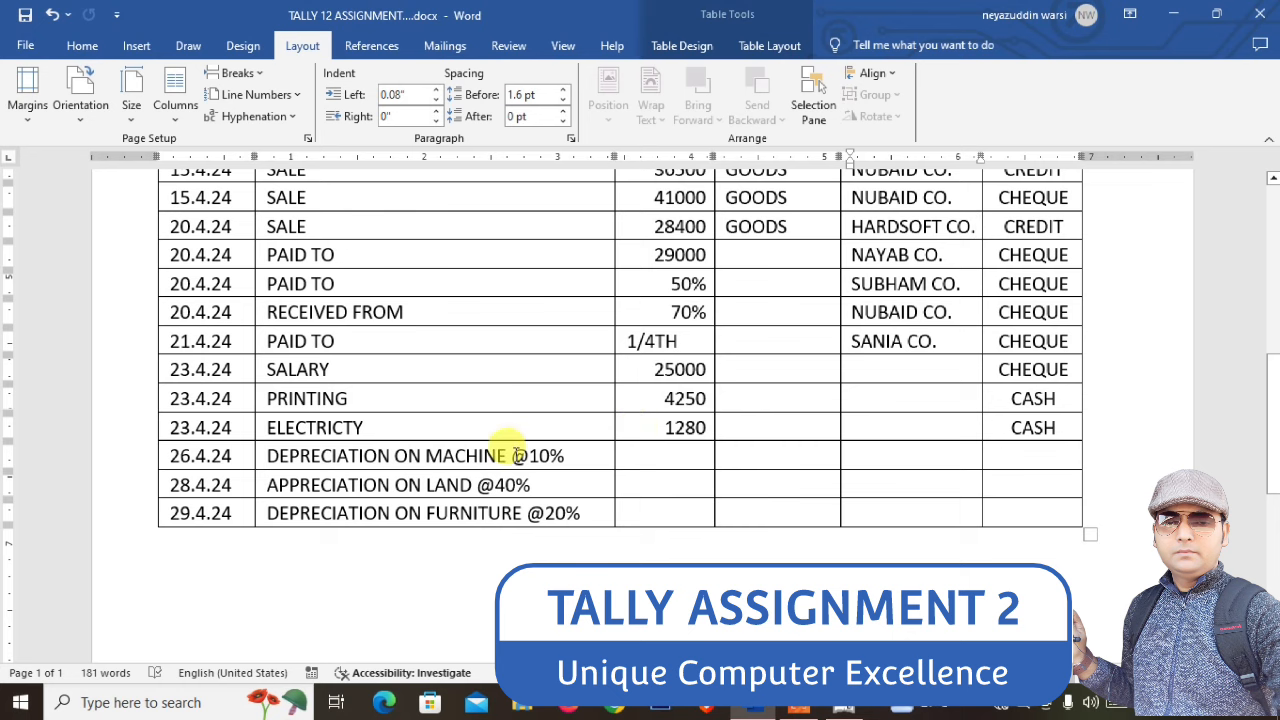
{"action": "key", "text": "alt+Tab"}
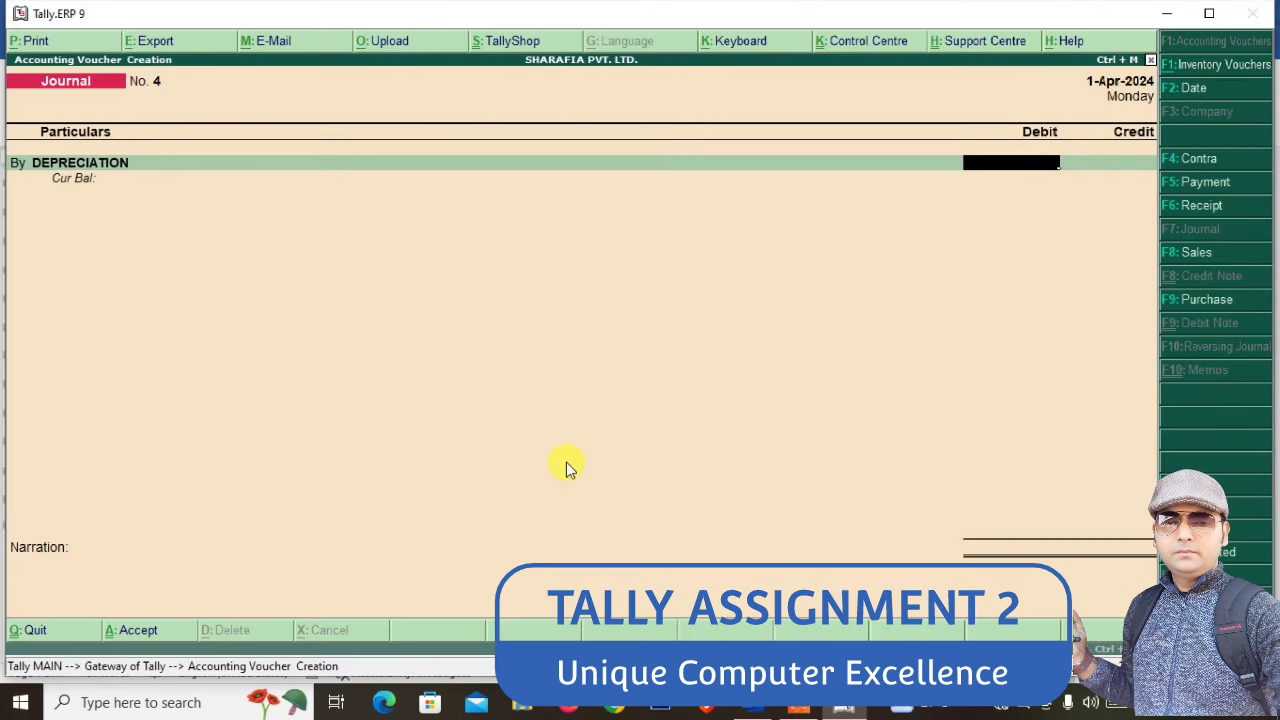
Look up the MACHIN ledger's closing balance with the Tally calculator
{"action": "key", "text": "ctrl+n"}
{"action": "type", "text": "MACHIN"}
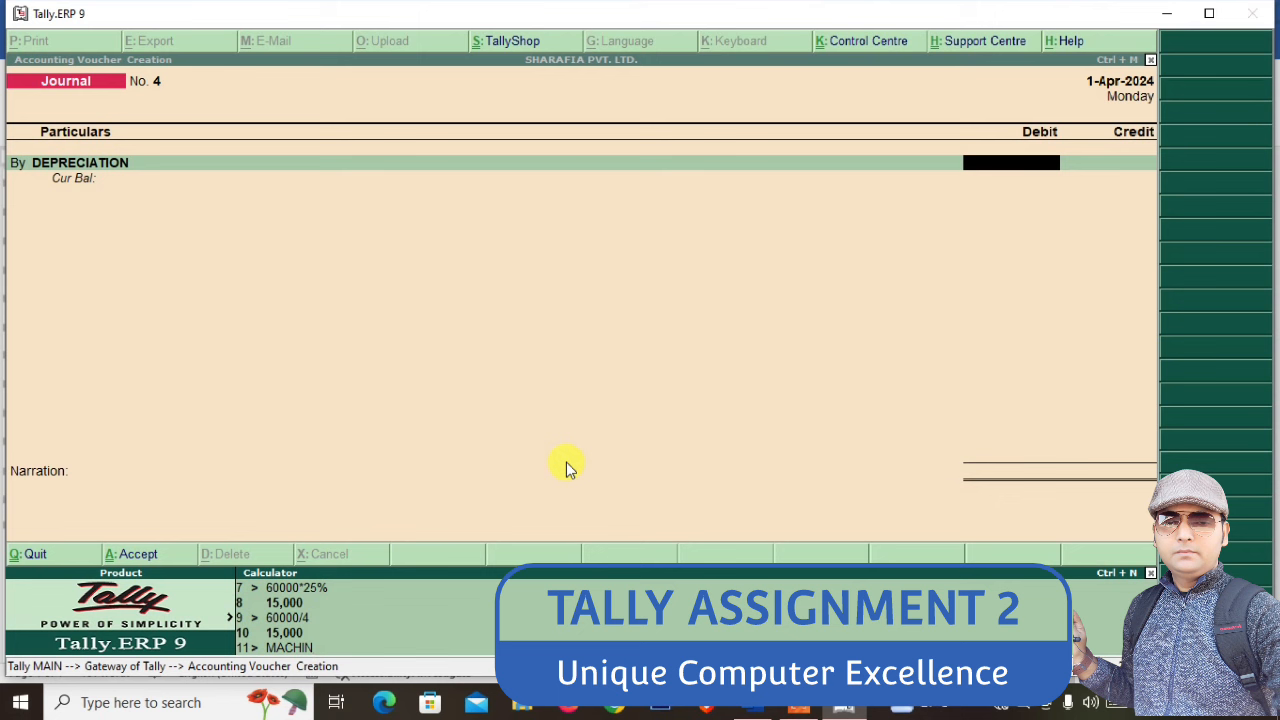
{"action": "key", "text": "Escape"}
{"action": "key", "text": "Return"}
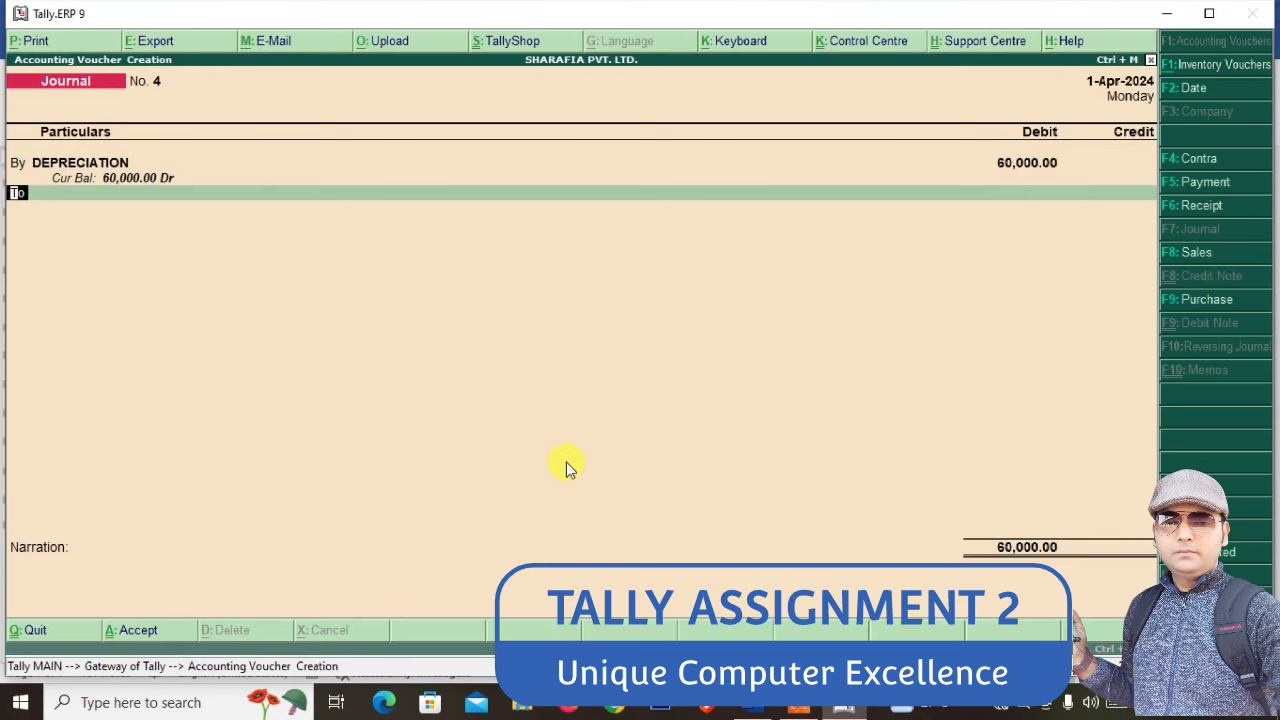
Calculate 60000*10% in the Tally calculator and set the DEPRECIATION debit amount to 6,000
{"action": "left_click", "coordinate": [1028, 165]}
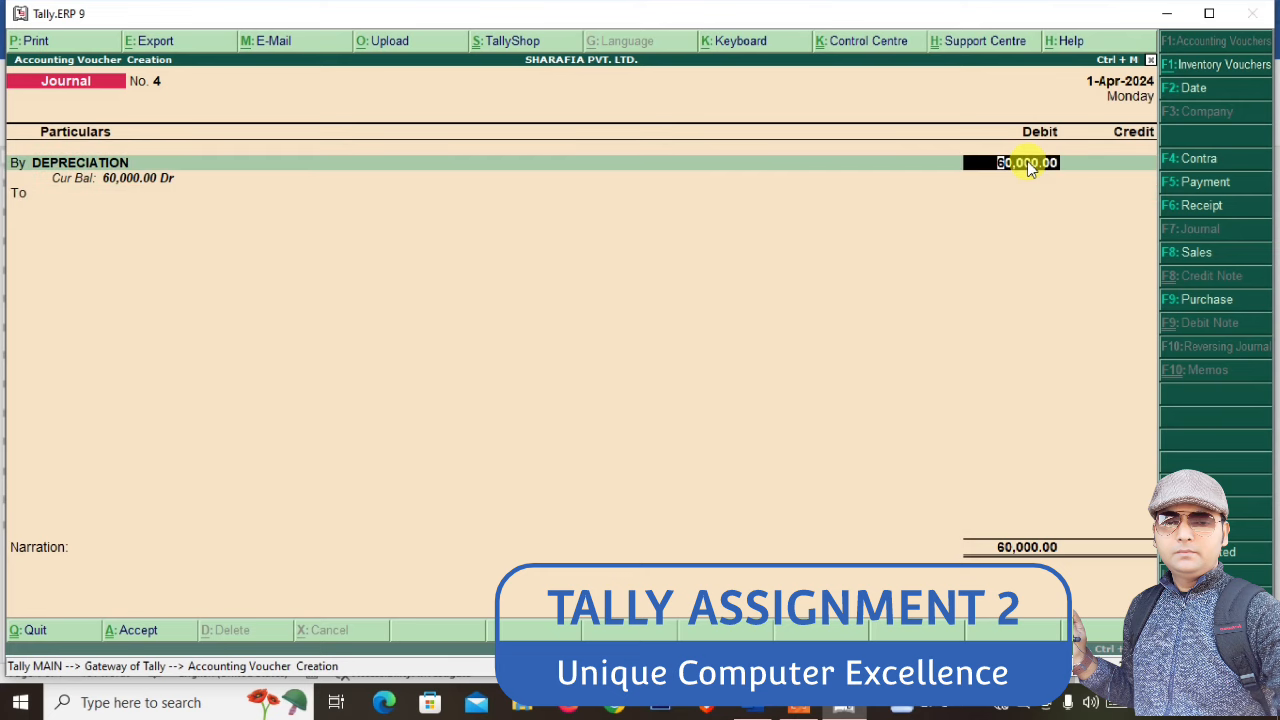
{"action": "key", "text": "ctrl+n"}
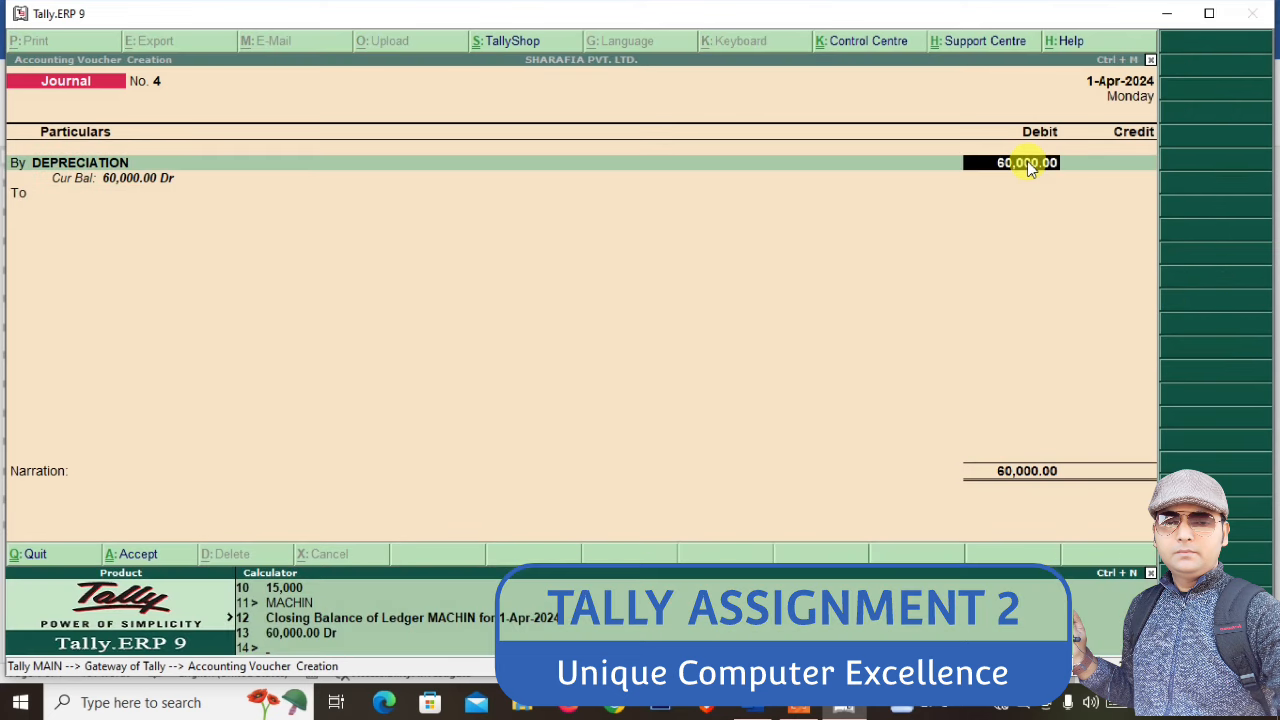
{"action": "type", "text": "60000"}
{"action": "type", "text": "*10"}
{"action": "type", "text": "%"}
{"action": "key", "text": "Return"}
{"action": "key", "text": "Return"}
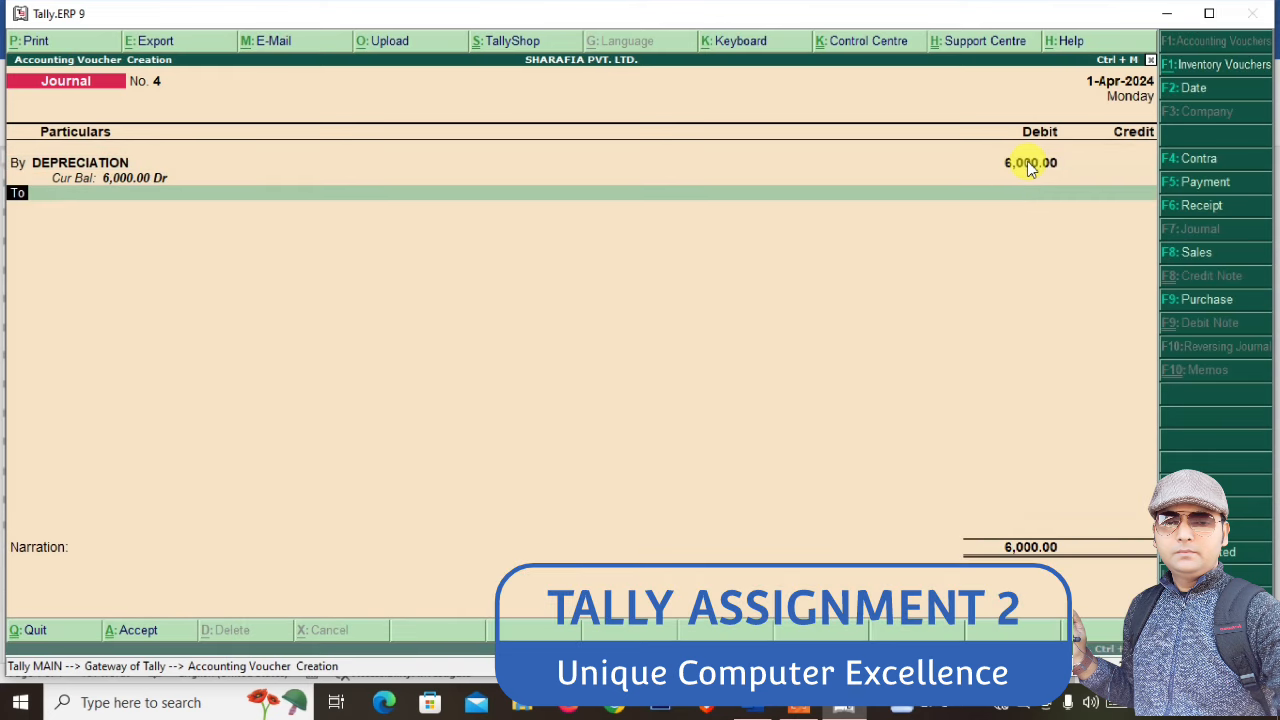
Credit MACHIN with 6,000 and save the machine depreciation journal voucher
{"action": "key", "text": "Return"}
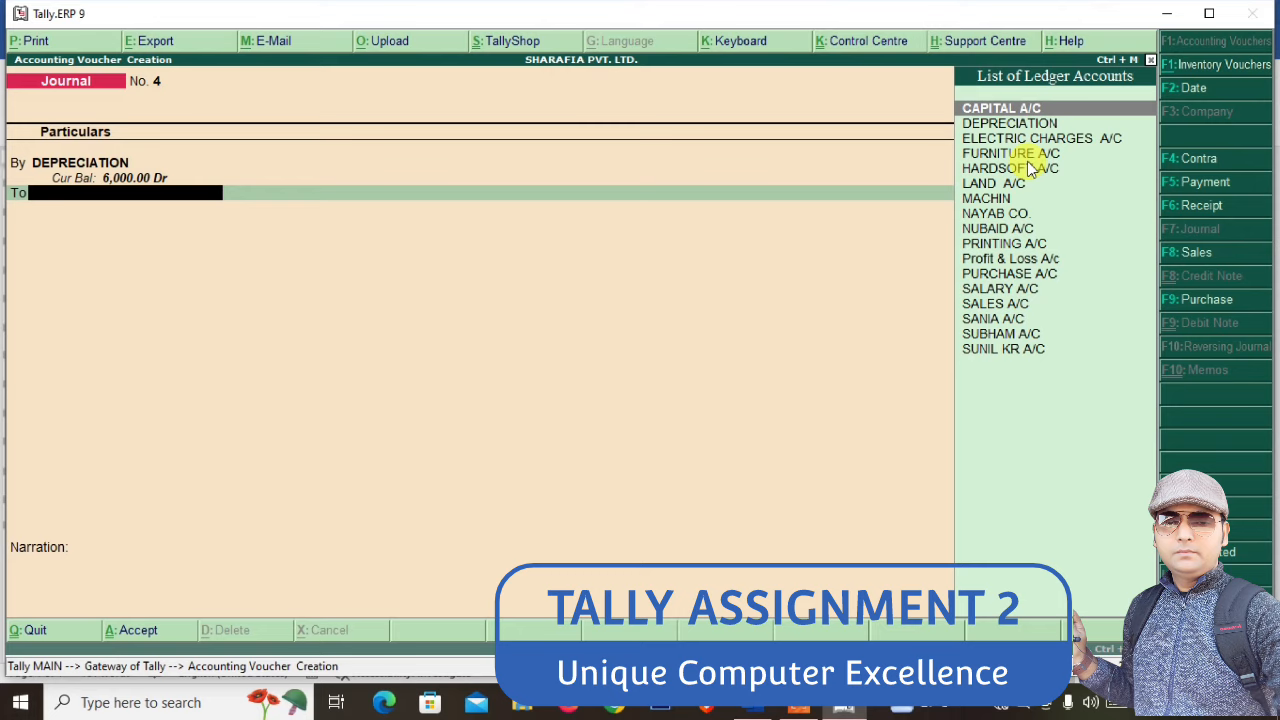
{"action": "type", "text": "MA"}
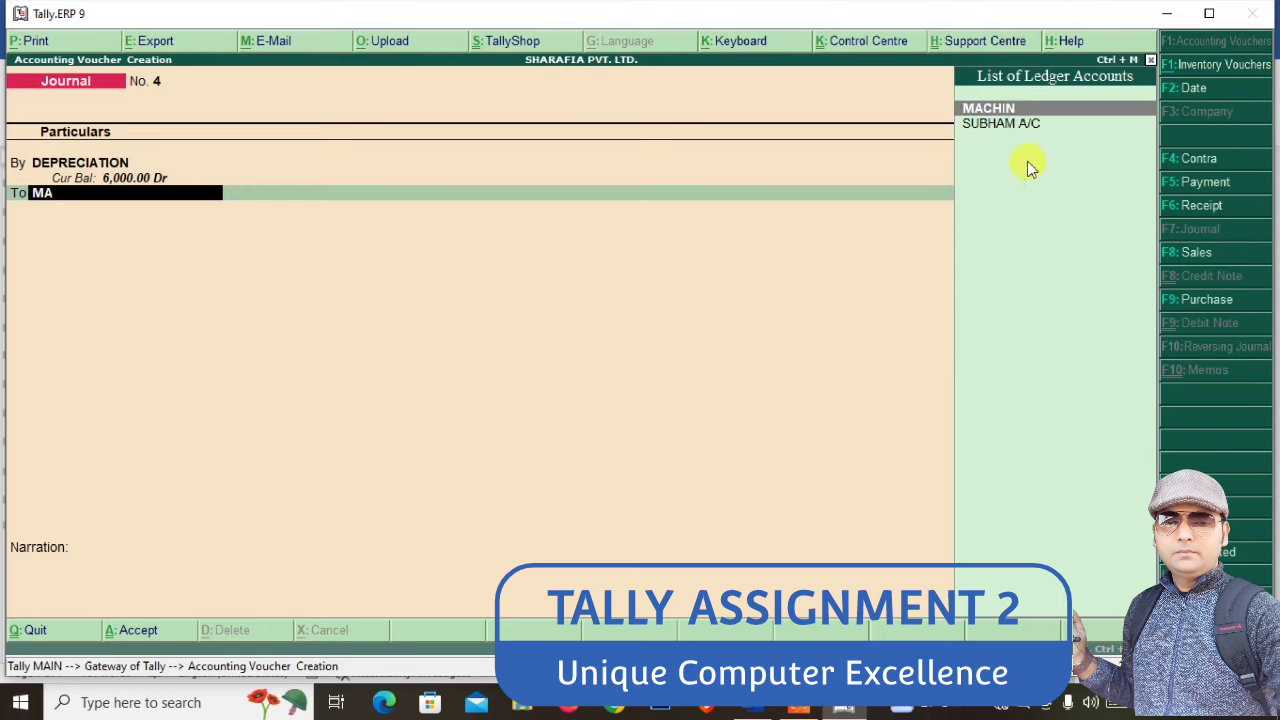
{"action": "key", "text": "Return"}
{"action": "key", "text": "Return"}
{"action": "key", "text": "Return"}
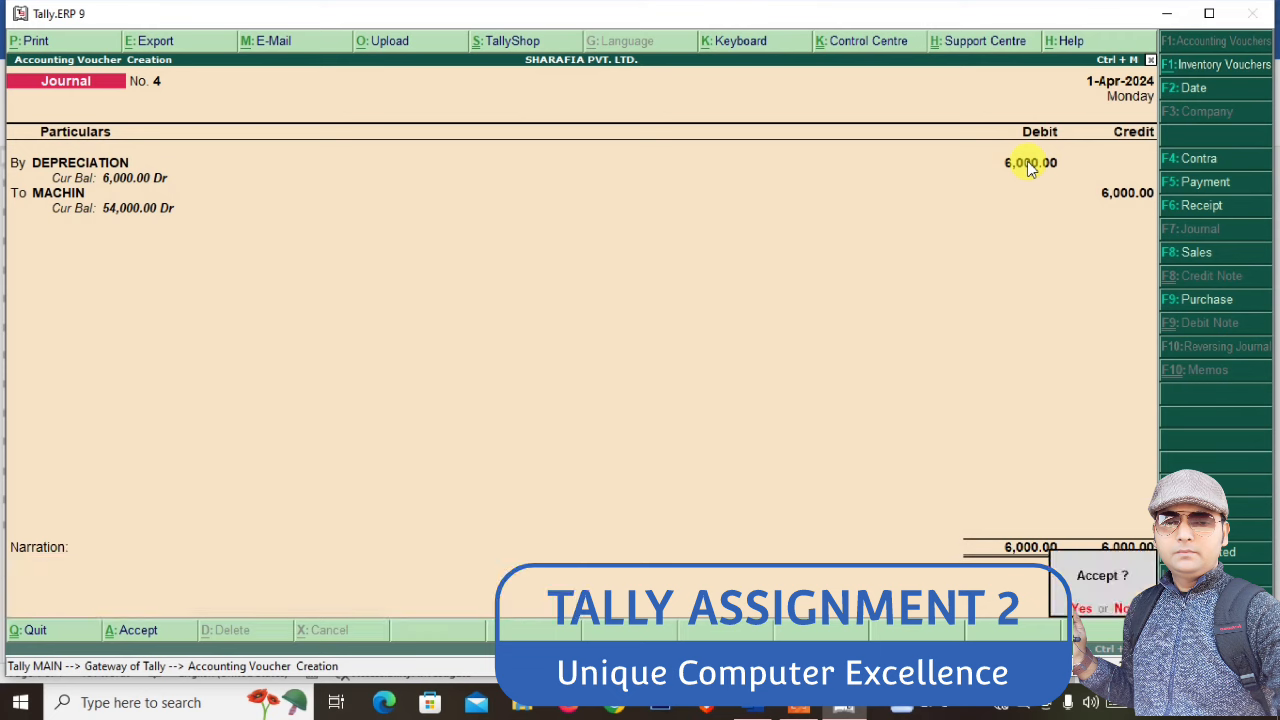
{"action": "key", "text": "Return"}
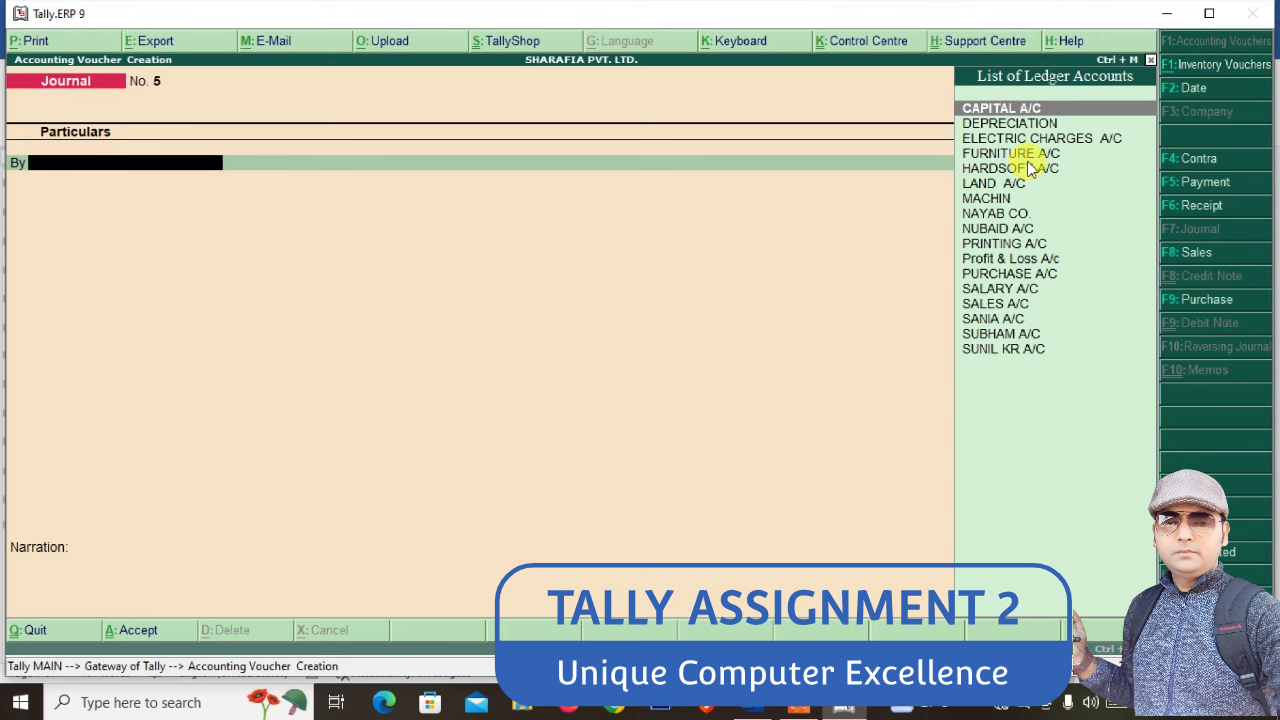
Check the land appreciation entry in the Word assignment, then debit LAND A/C in Tally and look up LAND with the calculator
{"action": "key", "text": "alt+Tab"}
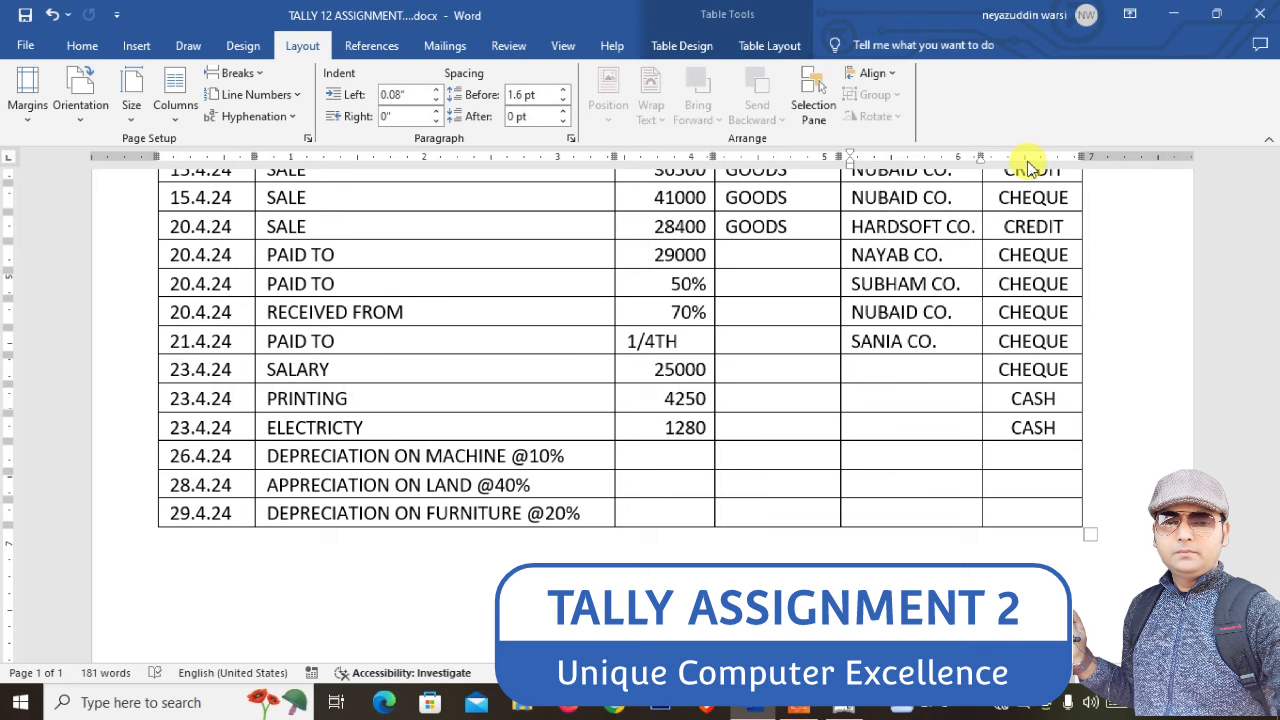
{"action": "key", "text": "alt+Tab"}
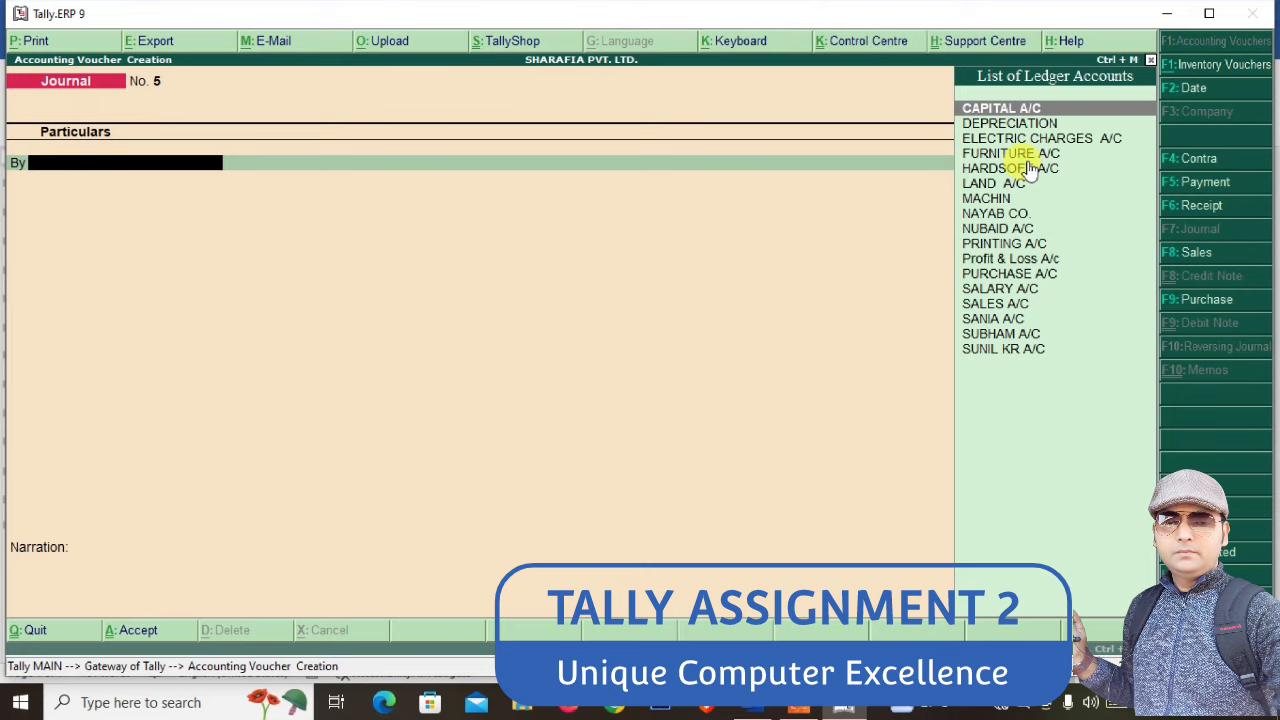
{"action": "type", "text": "LA"}
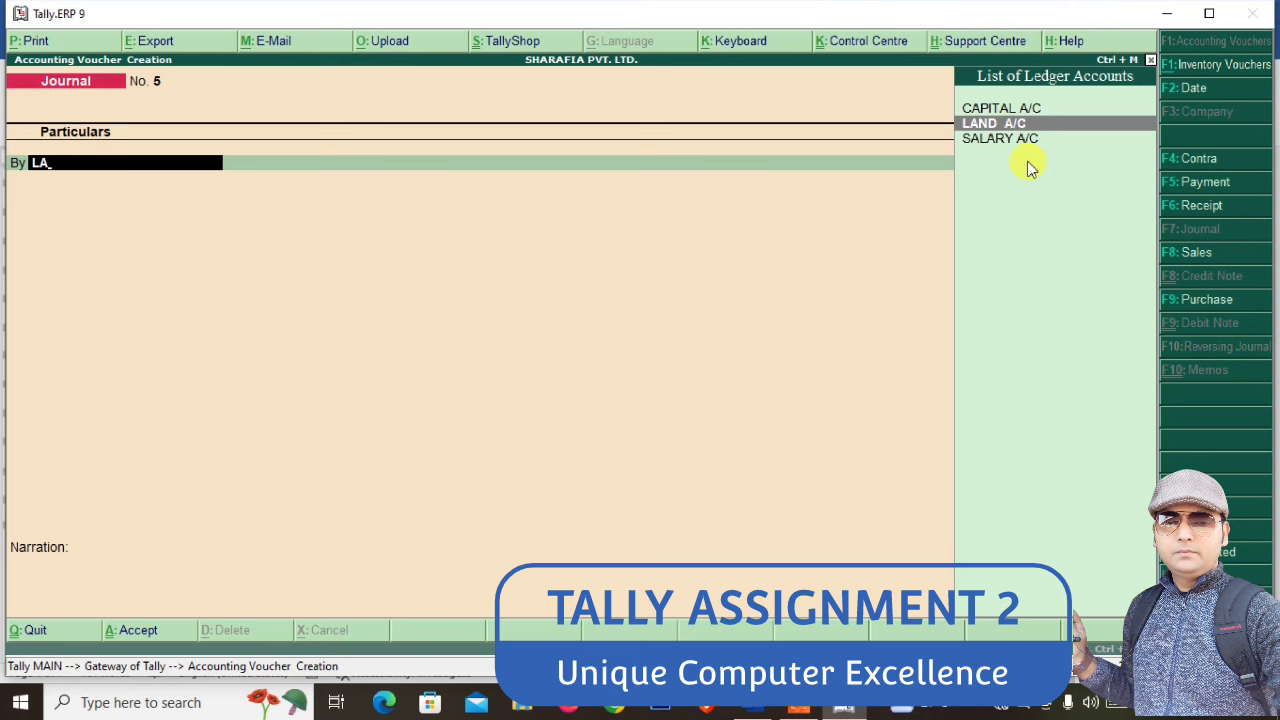
{"action": "key", "text": "Return"}
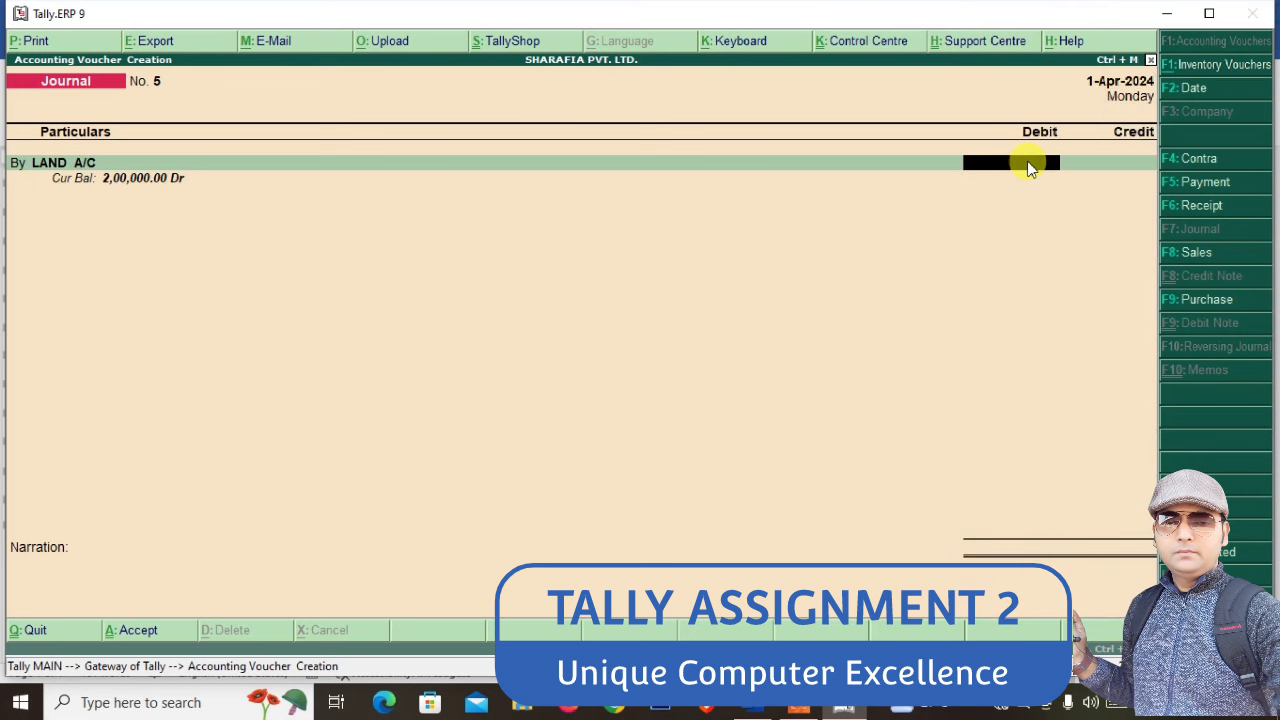
{"action": "key", "text": "ctrl+n"}
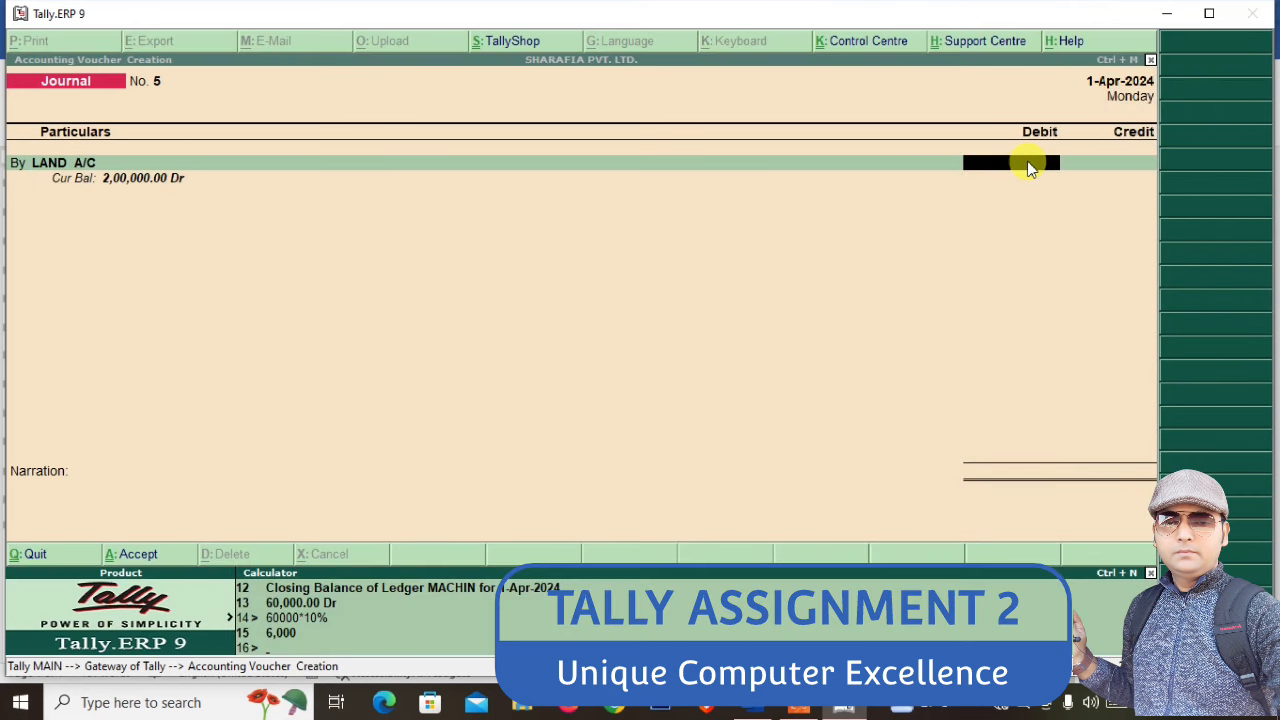
{"action": "type", "text": "LAND"}
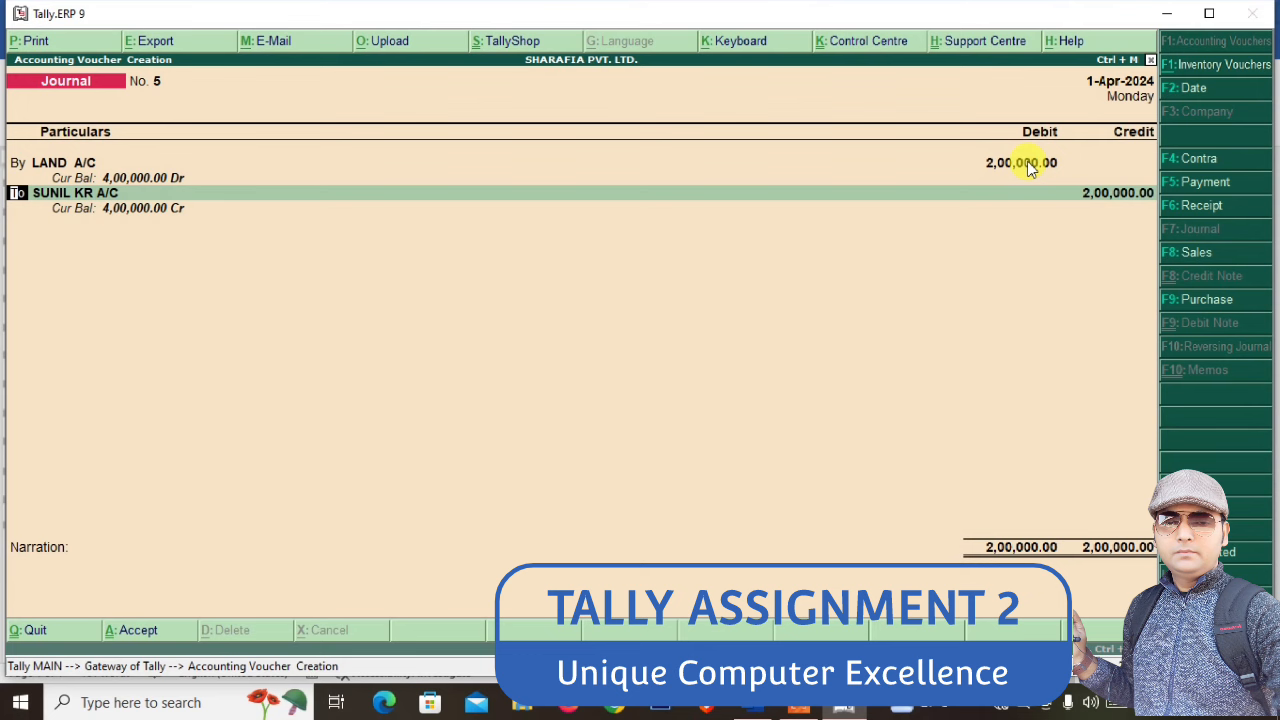
Recheck the land's appreciation rate in Word, then calculate 200000*40% in Tally and set the LAND A/C debit to 80,000
{"action": "left_click", "coordinate": [1030, 168]}
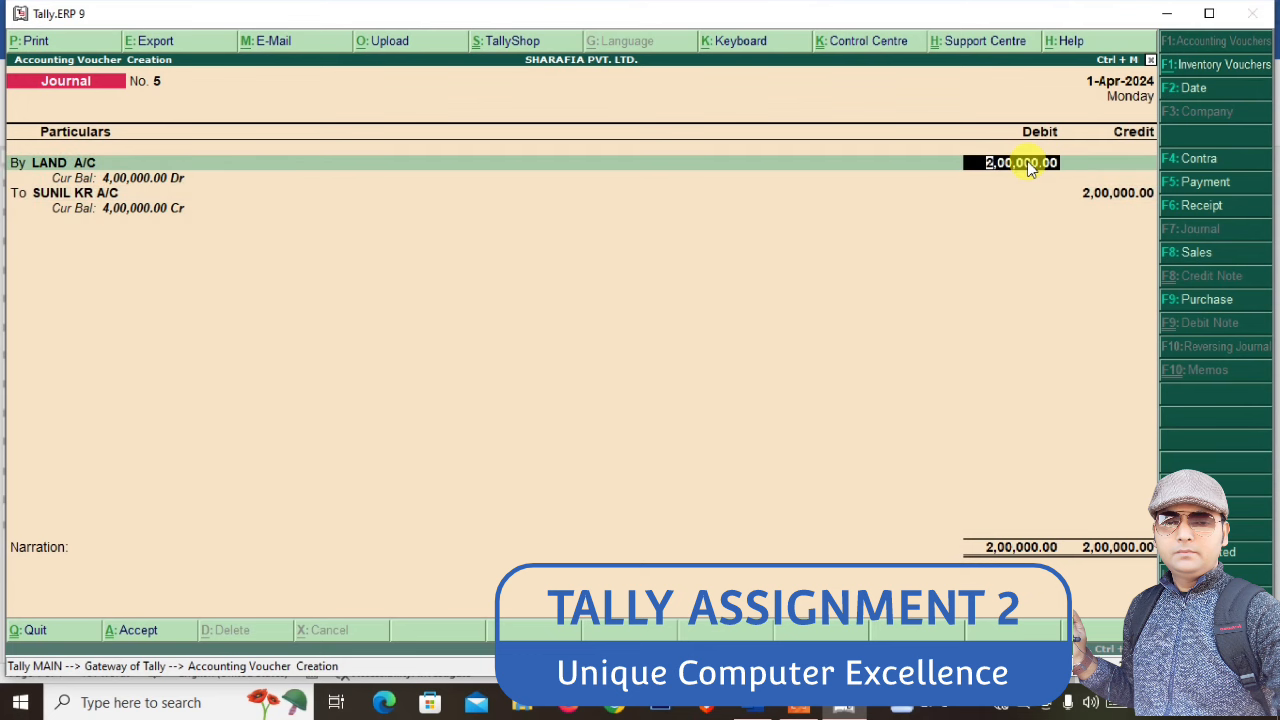
{"action": "key", "text": "alt+Tab"}
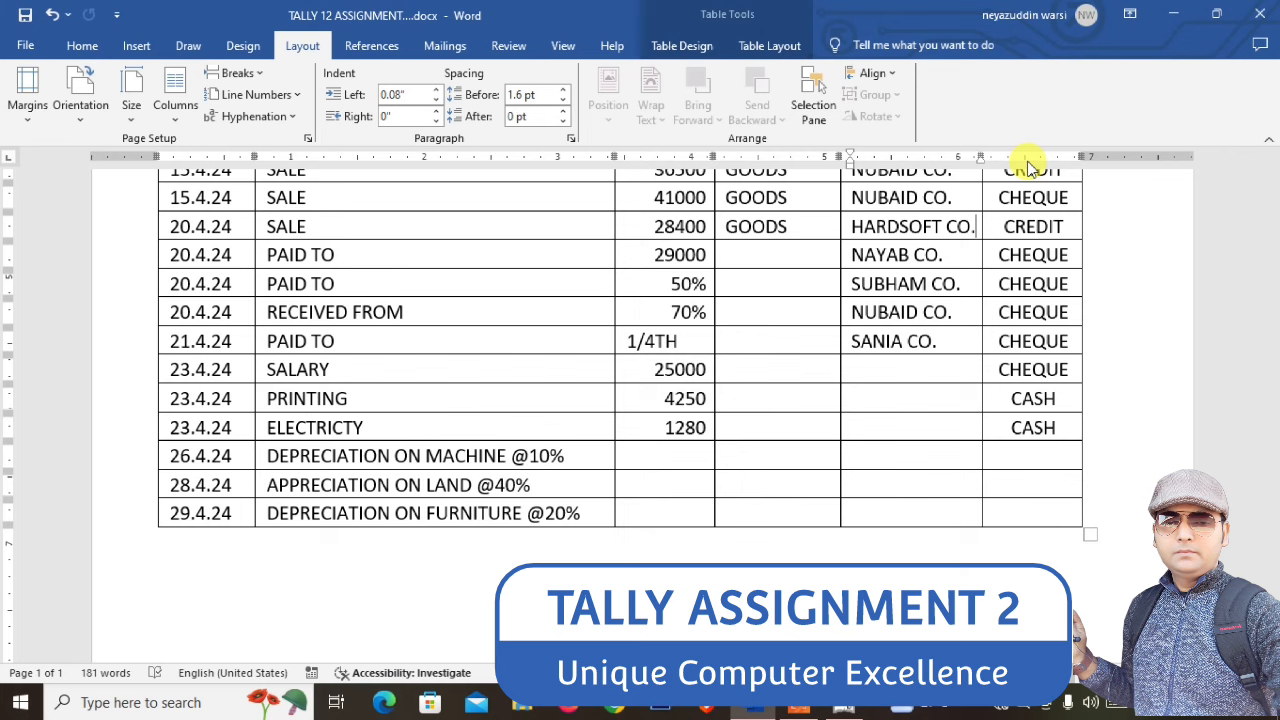
{"action": "key", "text": "alt+Tab"}
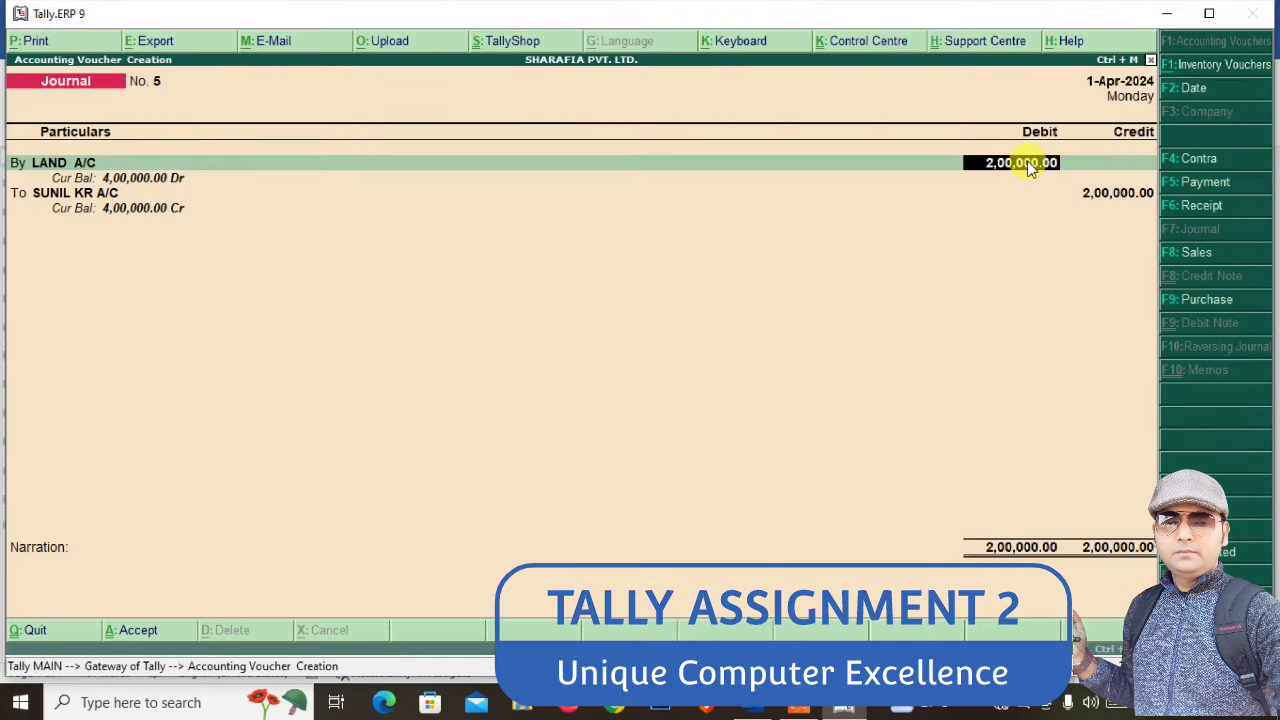
{"action": "key", "text": "ctrl+n"}
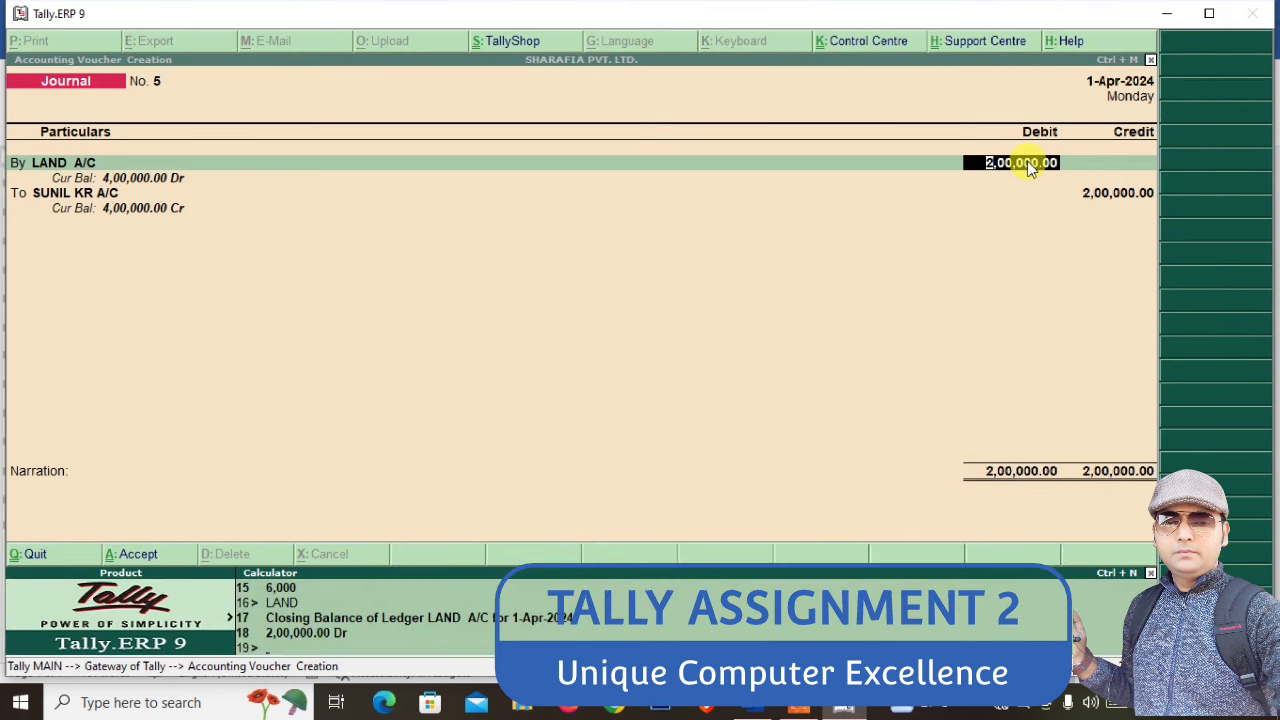
{"action": "type", "text": "200000*40%"}
{"action": "key", "text": "Return"}
{"action": "key", "text": "Return"}
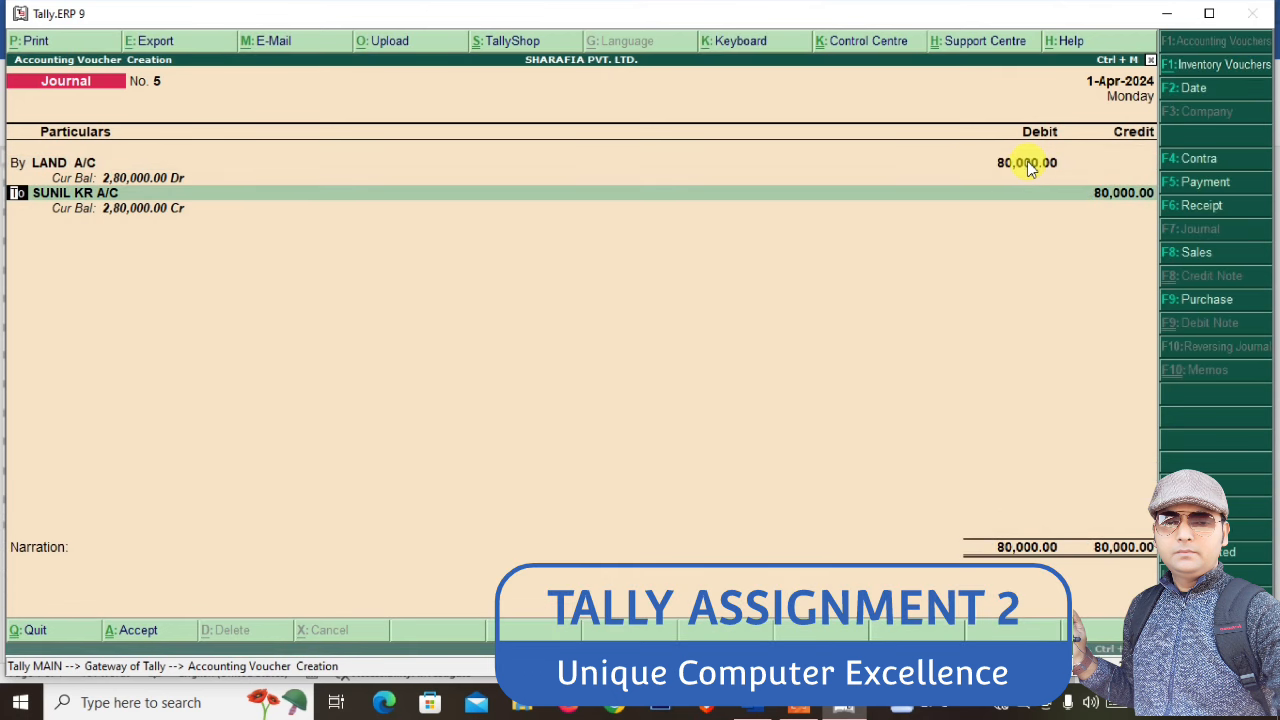
{"action": "key", "text": "Return"}
{"action": "key", "text": "Return"}
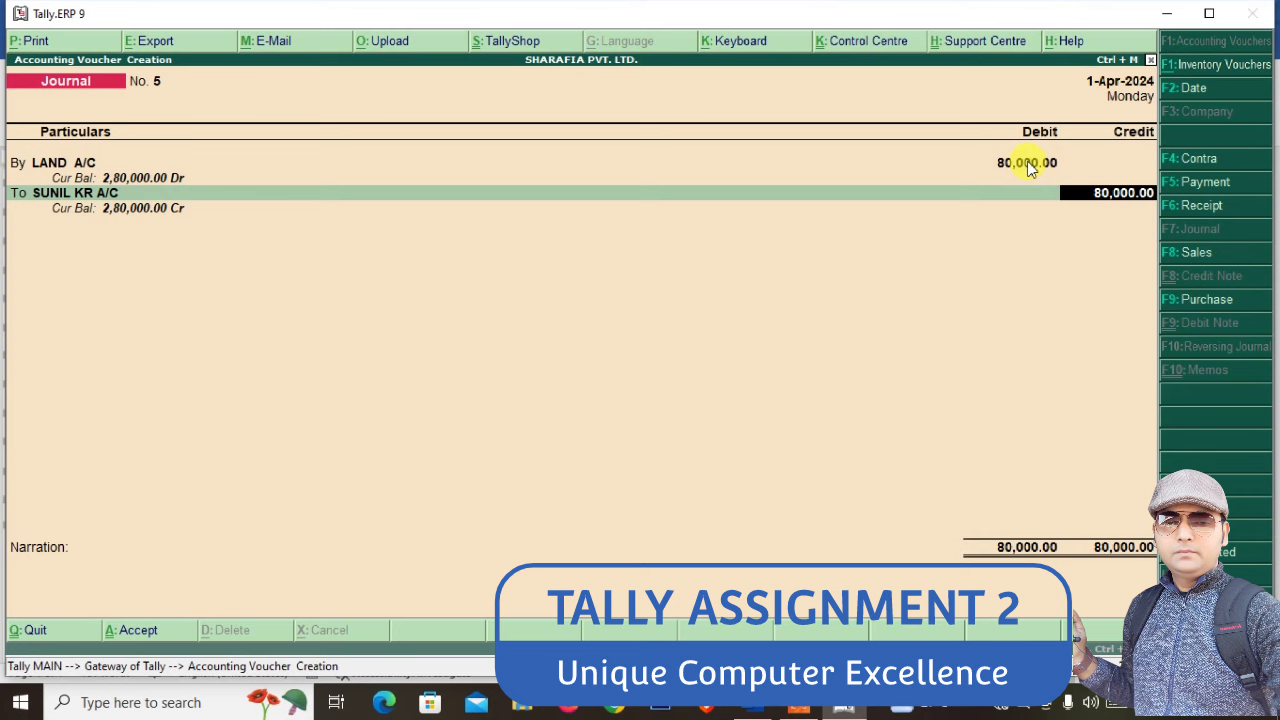
{"action": "key", "text": "Return"}
{"action": "key", "text": "Return"}
{"action": "key", "text": "Return"}
{"action": "key", "text": "Return"}
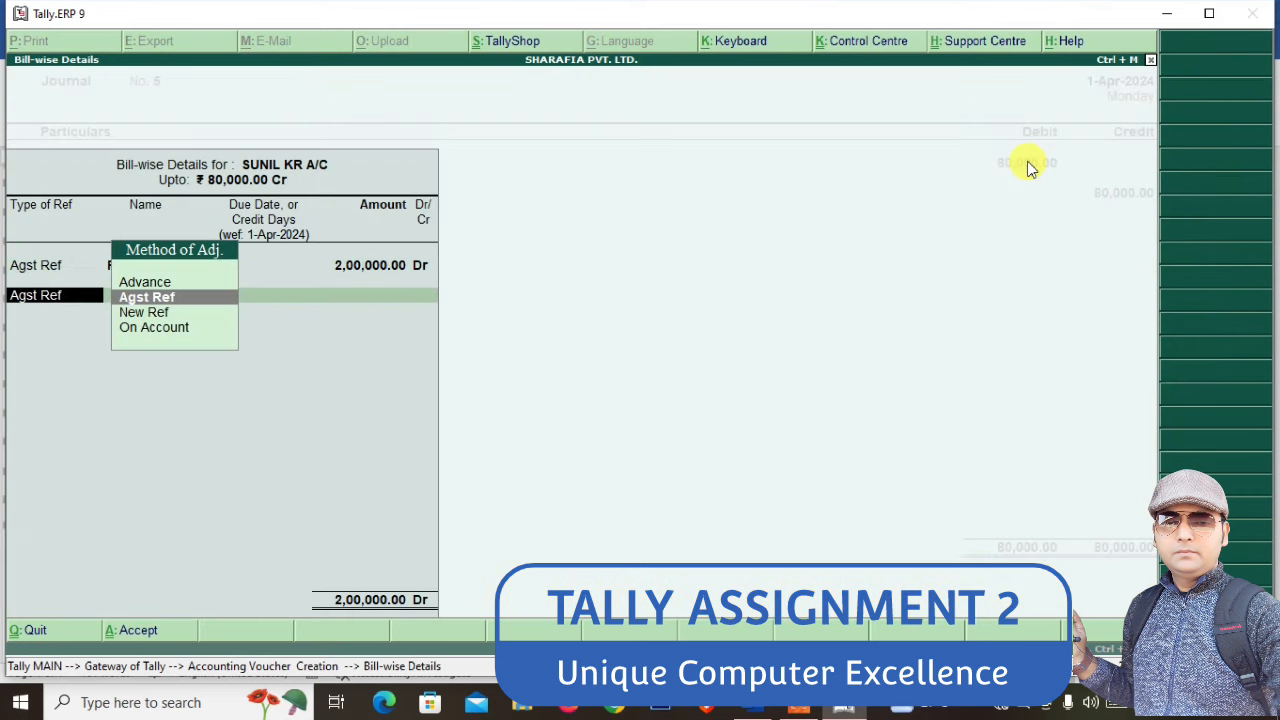
{"action": "key", "text": "Return"}
{"action": "key", "text": "BackSpace"}
{"action": "key", "text": "BackSpace"}
{"action": "key", "text": "BackSpace"}
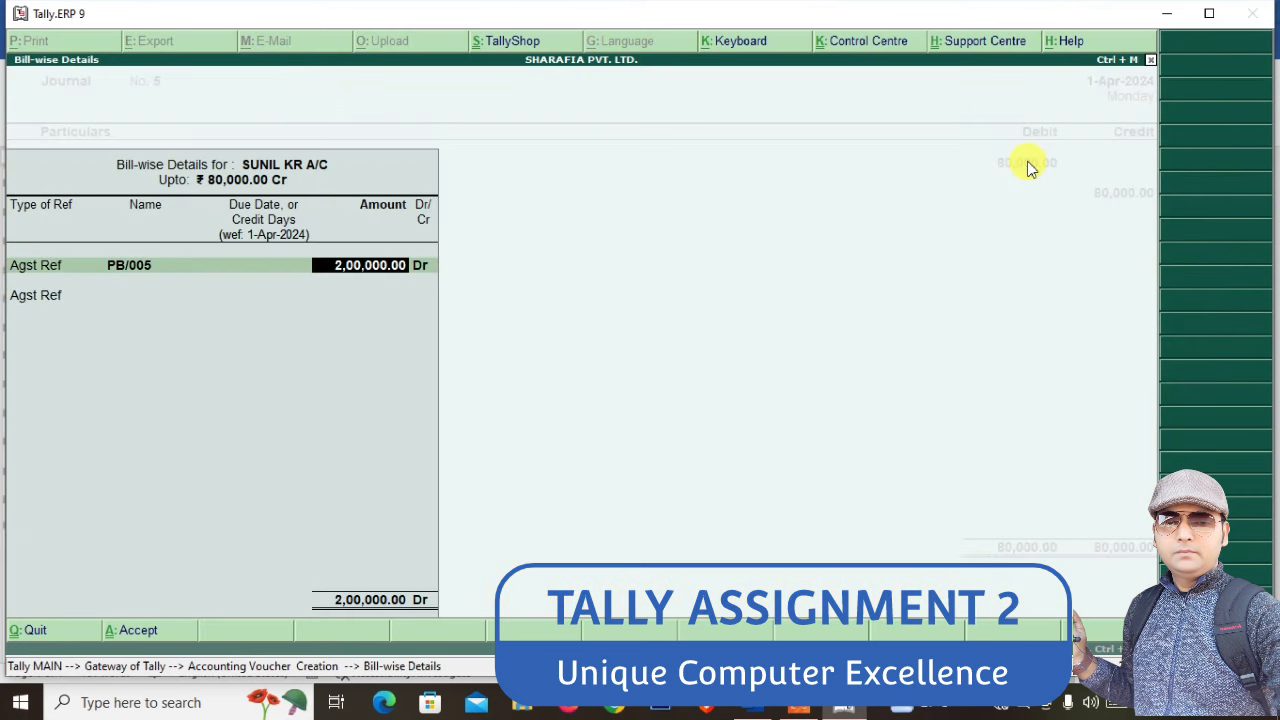
{"action": "type", "text": "2,80,000"}
{"action": "key", "text": "Return"}
{"action": "key", "text": "Return"}
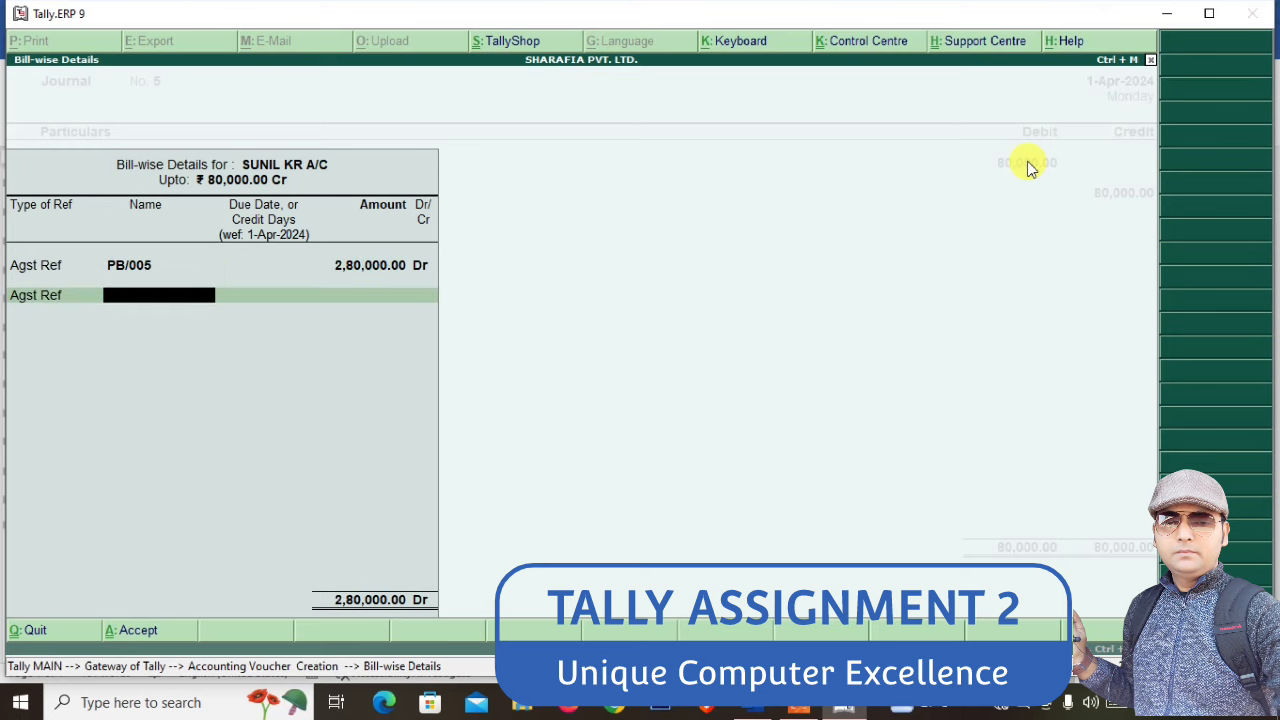
{"action": "key", "text": "BackSpace"}
{"action": "key", "text": "BackSpace"}
{"action": "key", "text": "BackSpace"}
{"action": "key", "text": "BackSpace"}
{"action": "key", "text": "BackSpace"}
{"action": "key", "text": "BackSpace"}
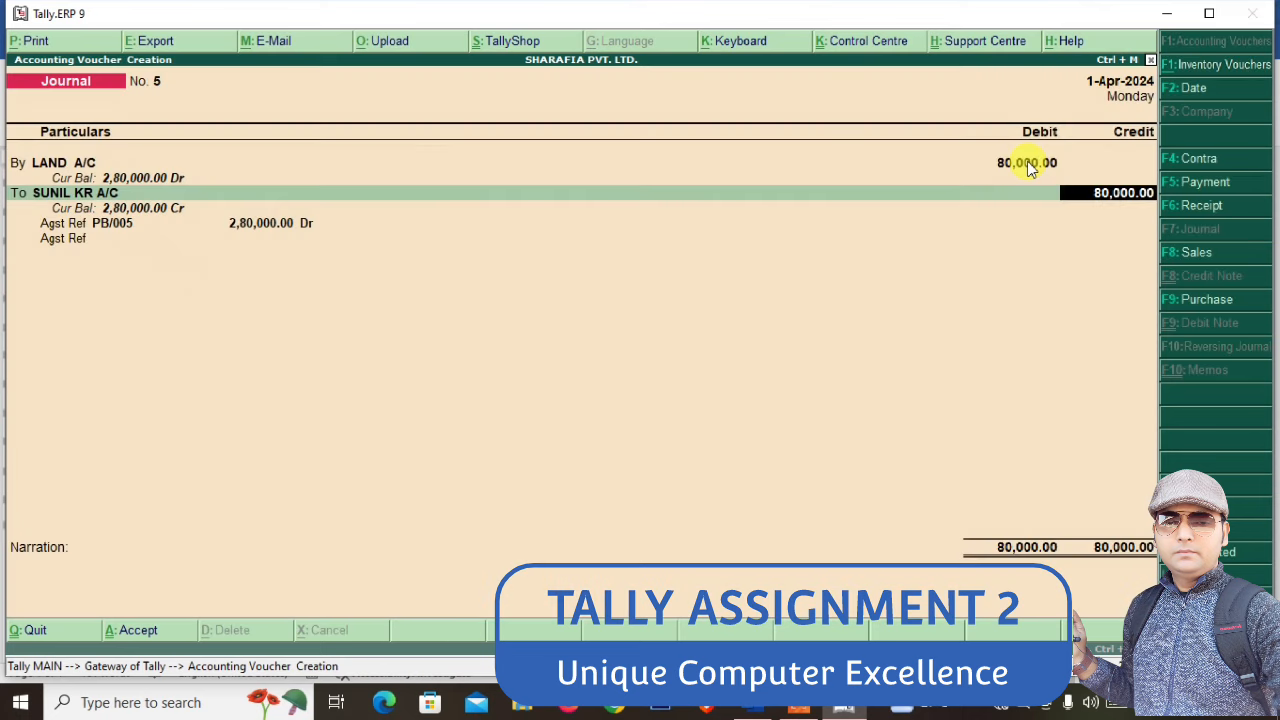
Create an APPRECIATION A/C ledger under Indirect Incomes and make it the land journal voucher's credit account for 80,000
{"action": "key", "text": "BackSpace"}
{"action": "type", "text": "A"}
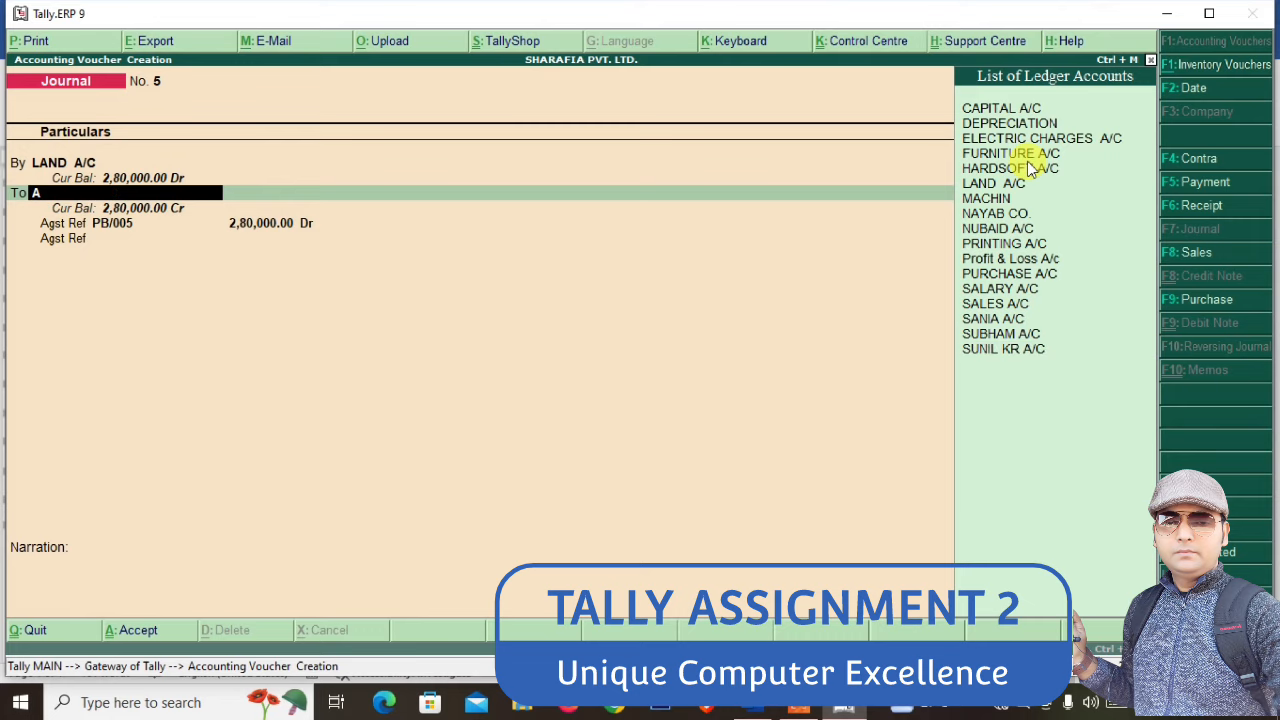
{"action": "key", "text": "Down"}
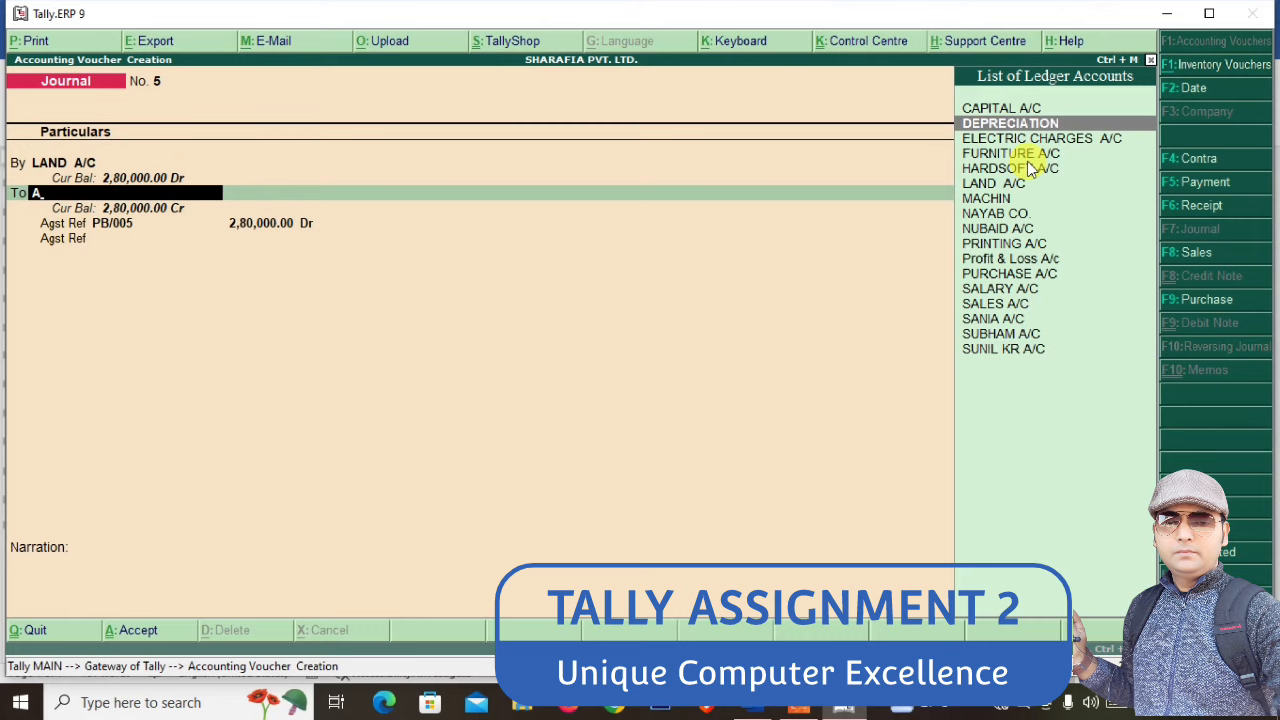
{"action": "key", "text": "BackSpace"}
{"action": "key", "text": "alt+c"}
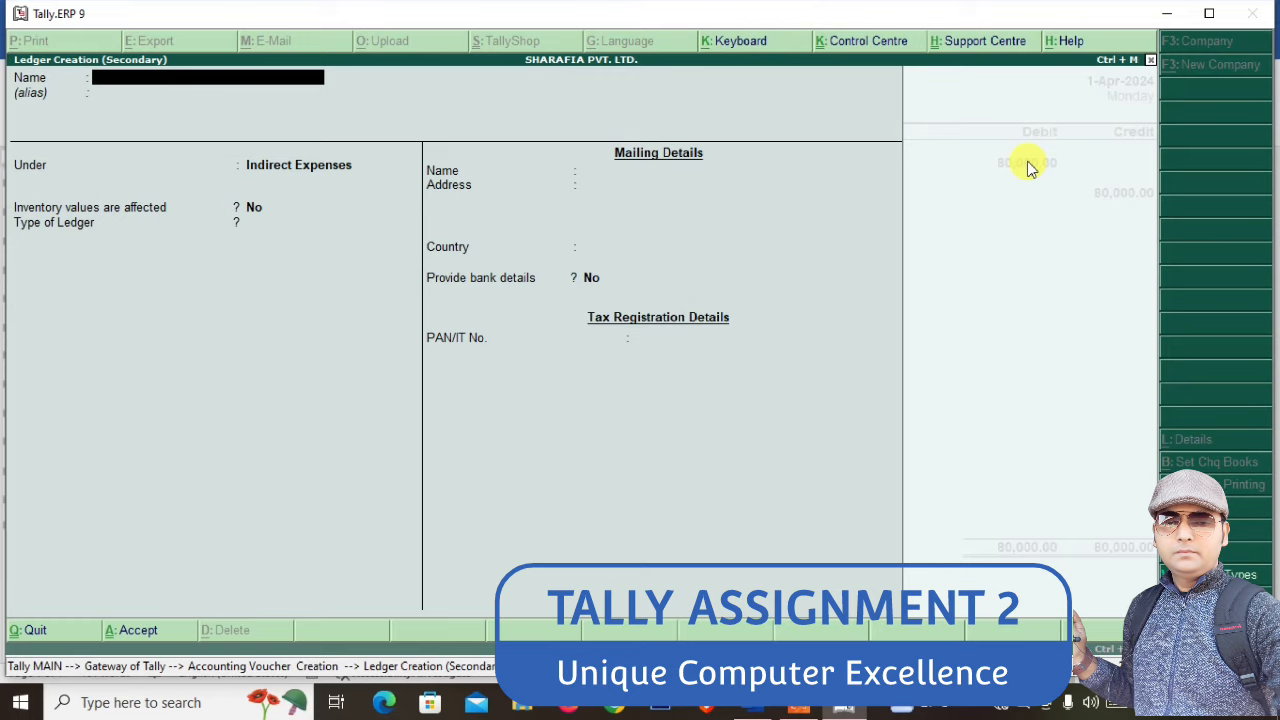
{"action": "type", "text": "APPRECIATION A/C"}
{"action": "key", "text": "Return"}
{"action": "key", "text": "Return"}
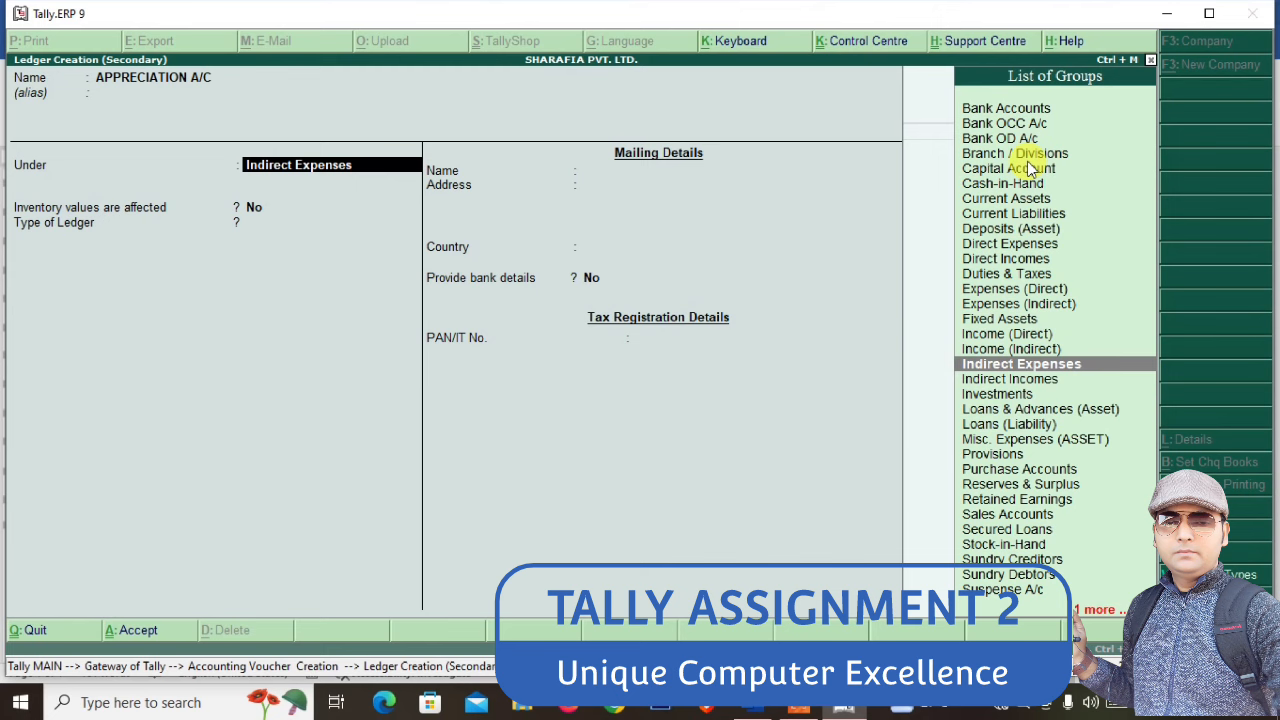
{"action": "key", "text": "Down"}
{"action": "key", "text": "Return"}
{"action": "key", "text": "ctrl+a"}
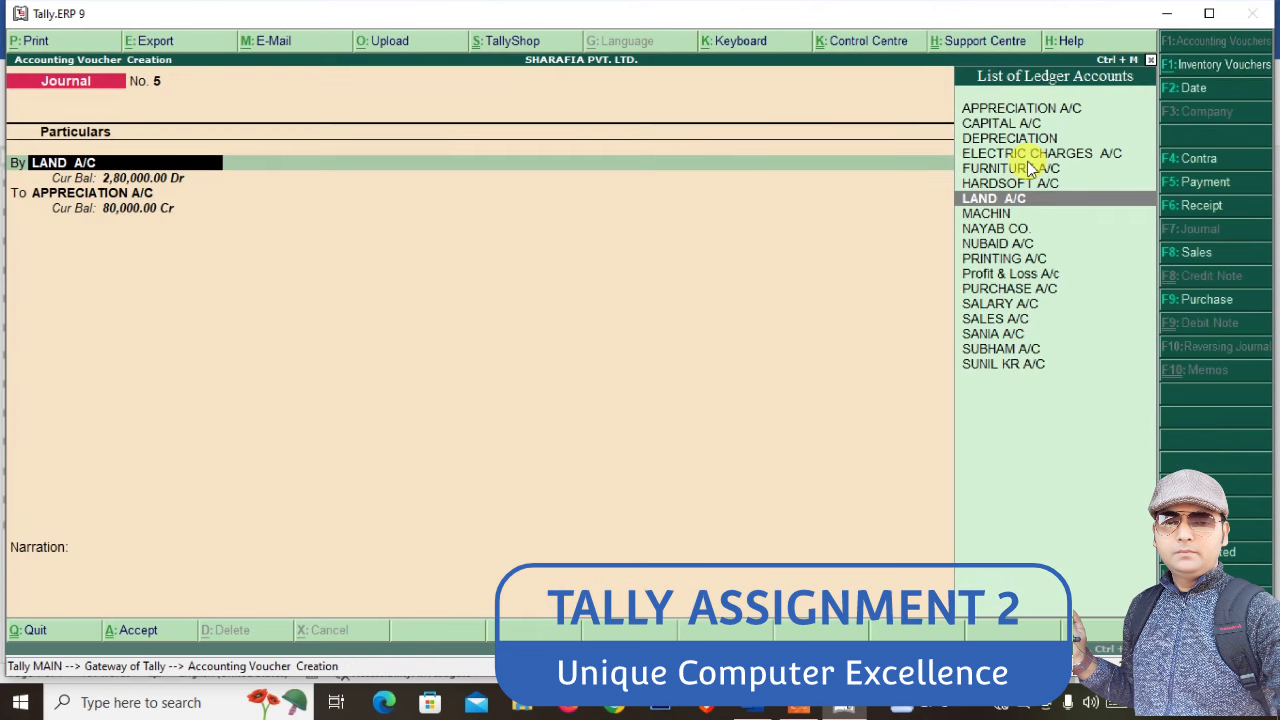
{"action": "key", "text": "Return"}
{"action": "key", "text": "Return"}
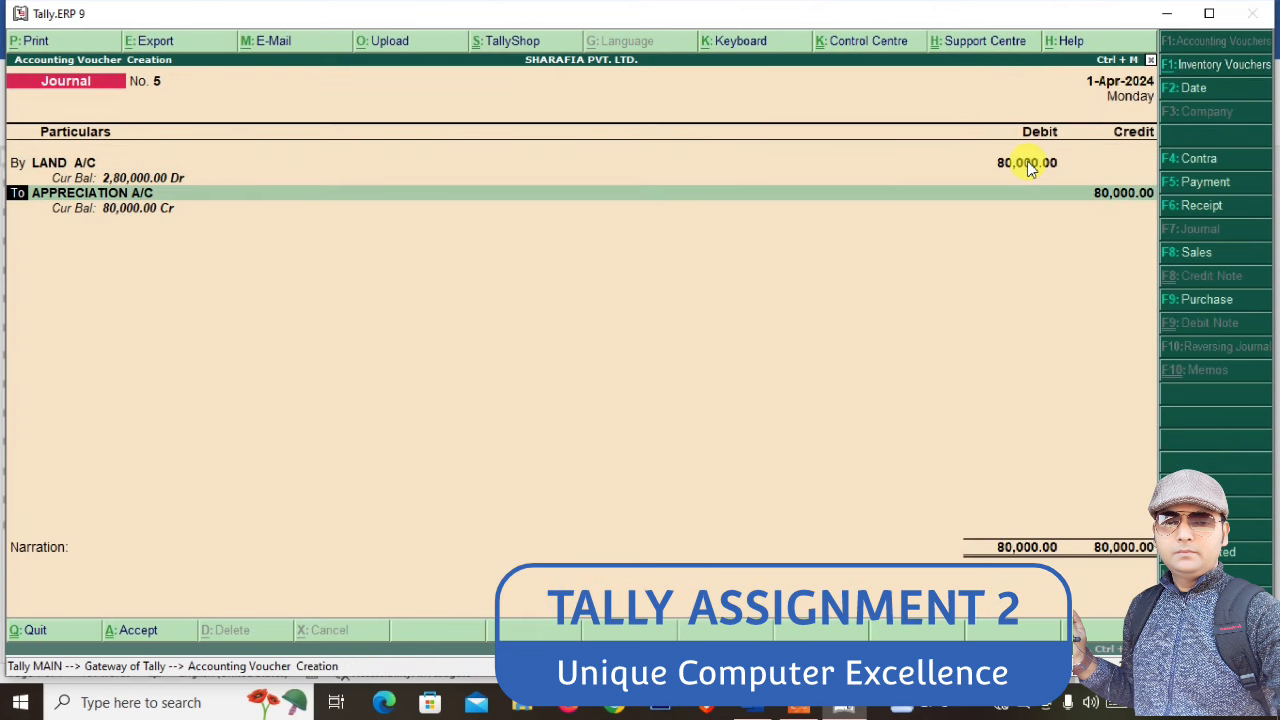
Finish the land appreciation journal voucher without a narration and save it
{"action": "key", "text": "Return"}
{"action": "key", "text": "Return"}
{"action": "key", "text": "Return"}
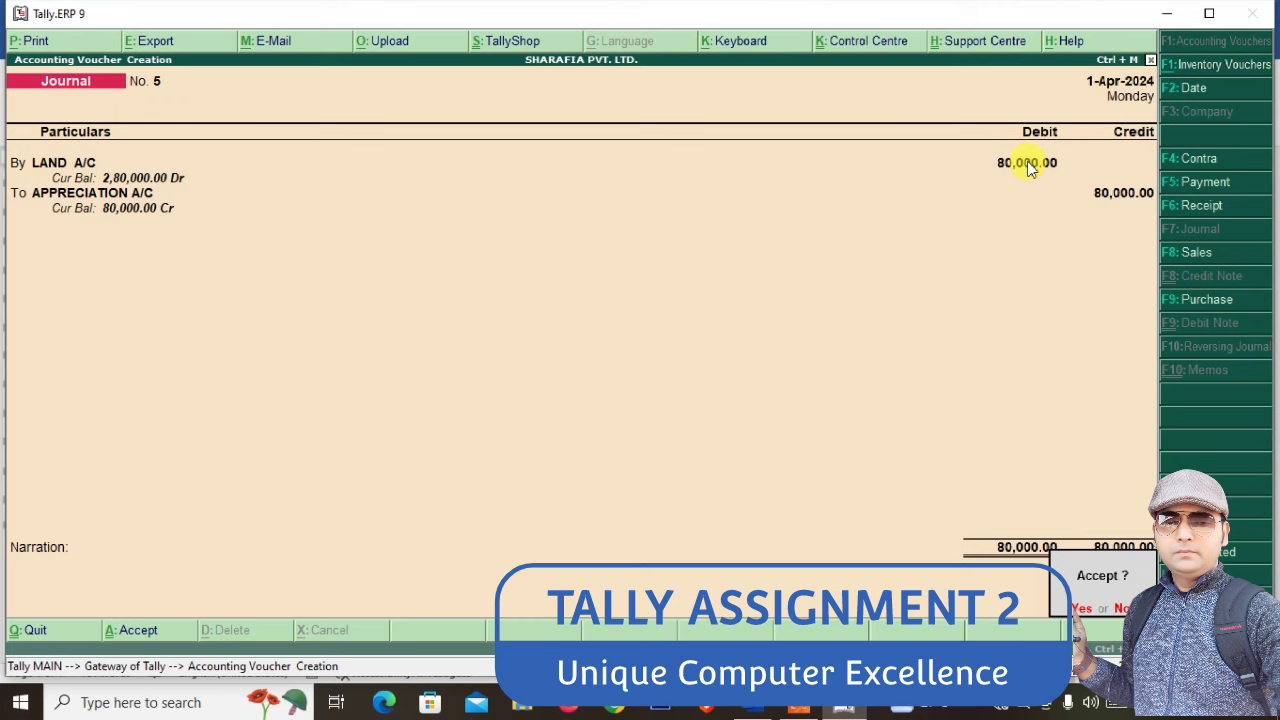
{"action": "key", "text": "Return"}
Check the furniture depreciation entry in the Word assignment, then debit FURNITURE A/C in Tally and look up FURNITURE with the calculator
{"action": "key", "text": "alt+Tab"}
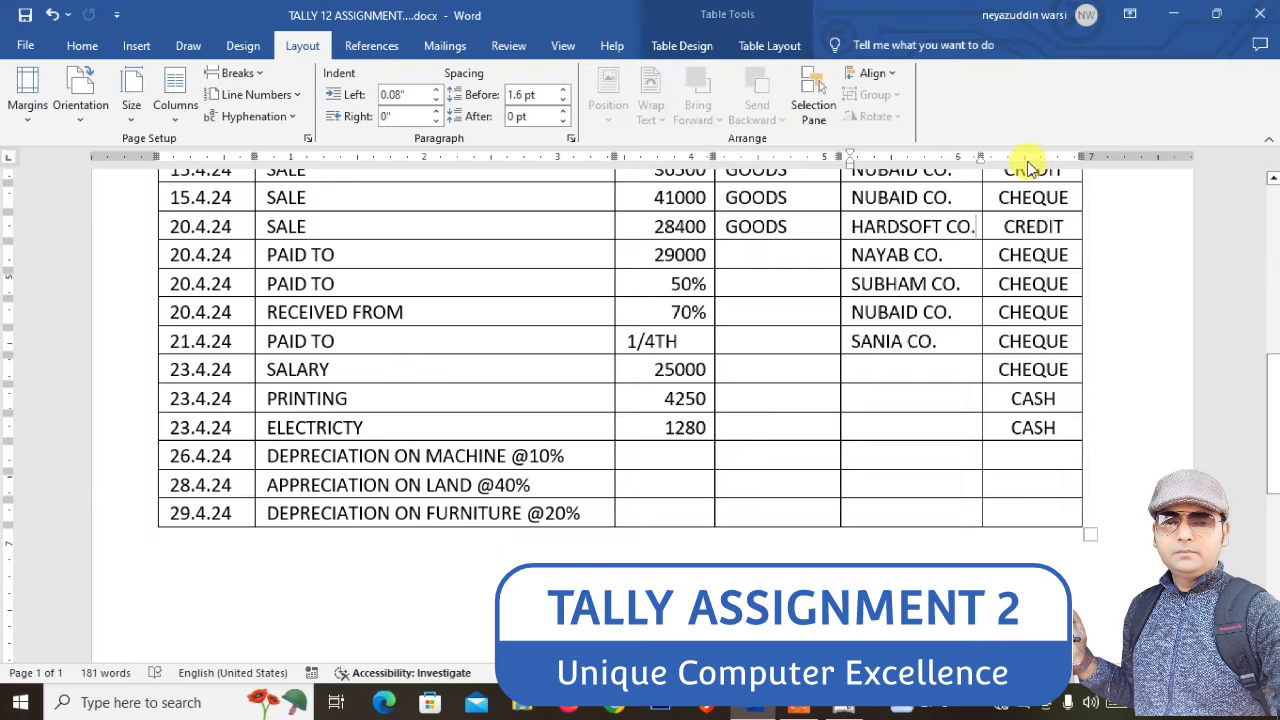
{"action": "key", "text": "alt+Tab"}
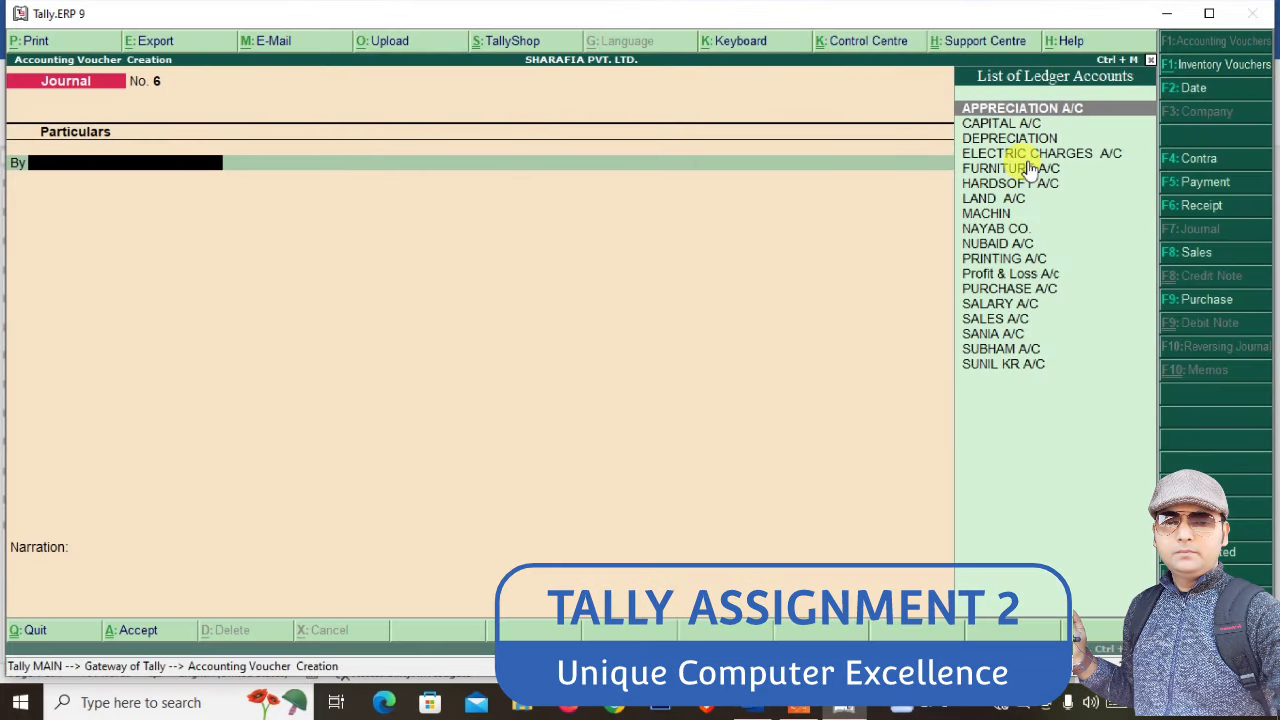
{"action": "type", "text": "FURNITURE A/C"}
{"action": "key", "text": "Return"}
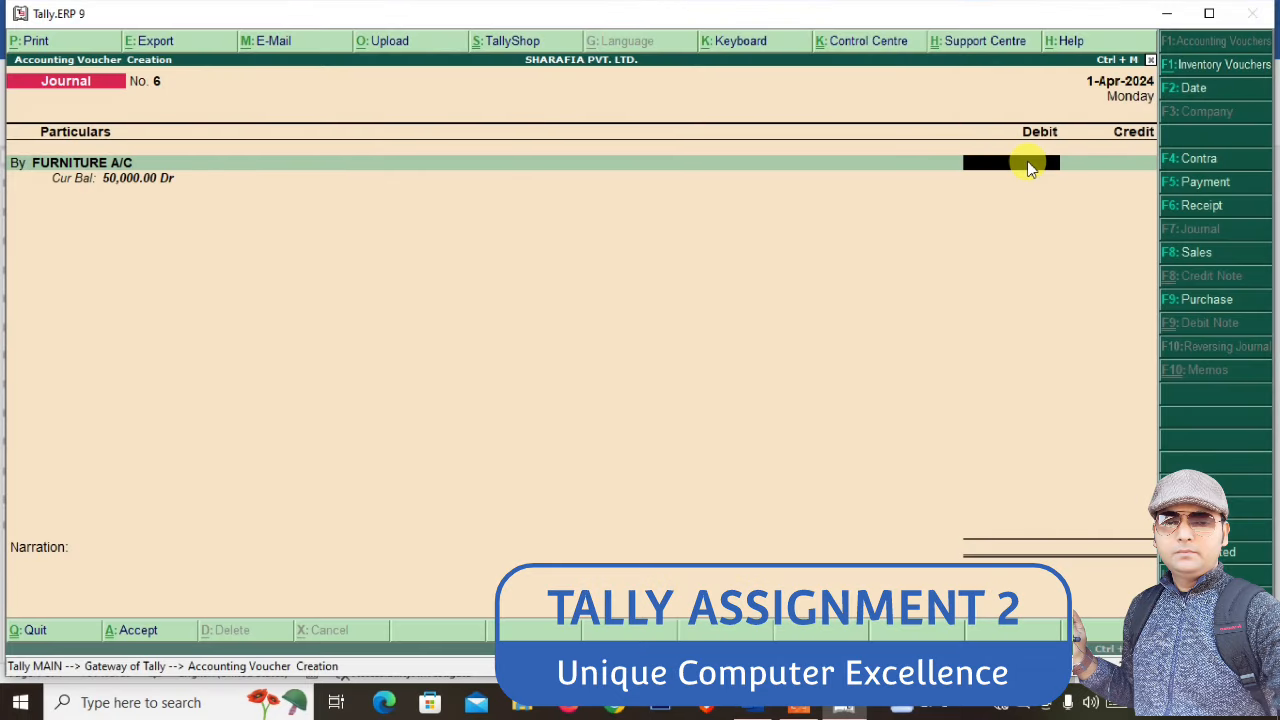
{"action": "key", "text": "ctrl+n"}
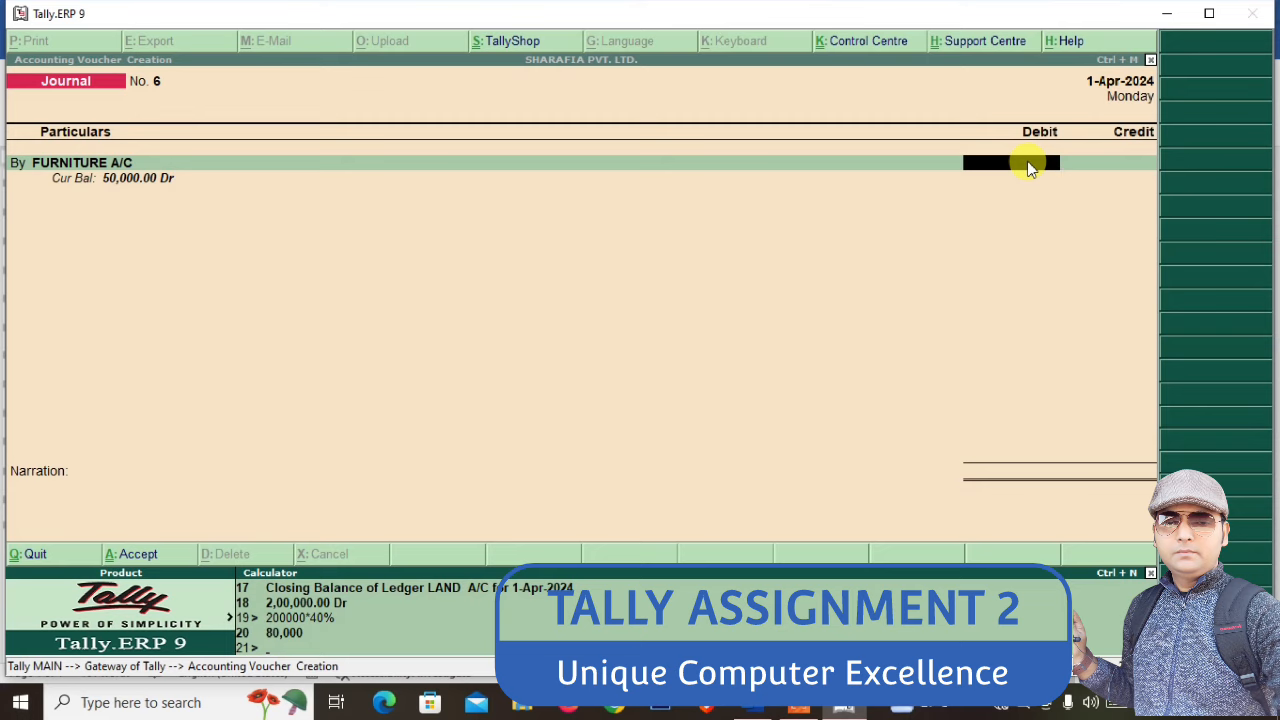
{"action": "type", "text": "FURNITURE"}
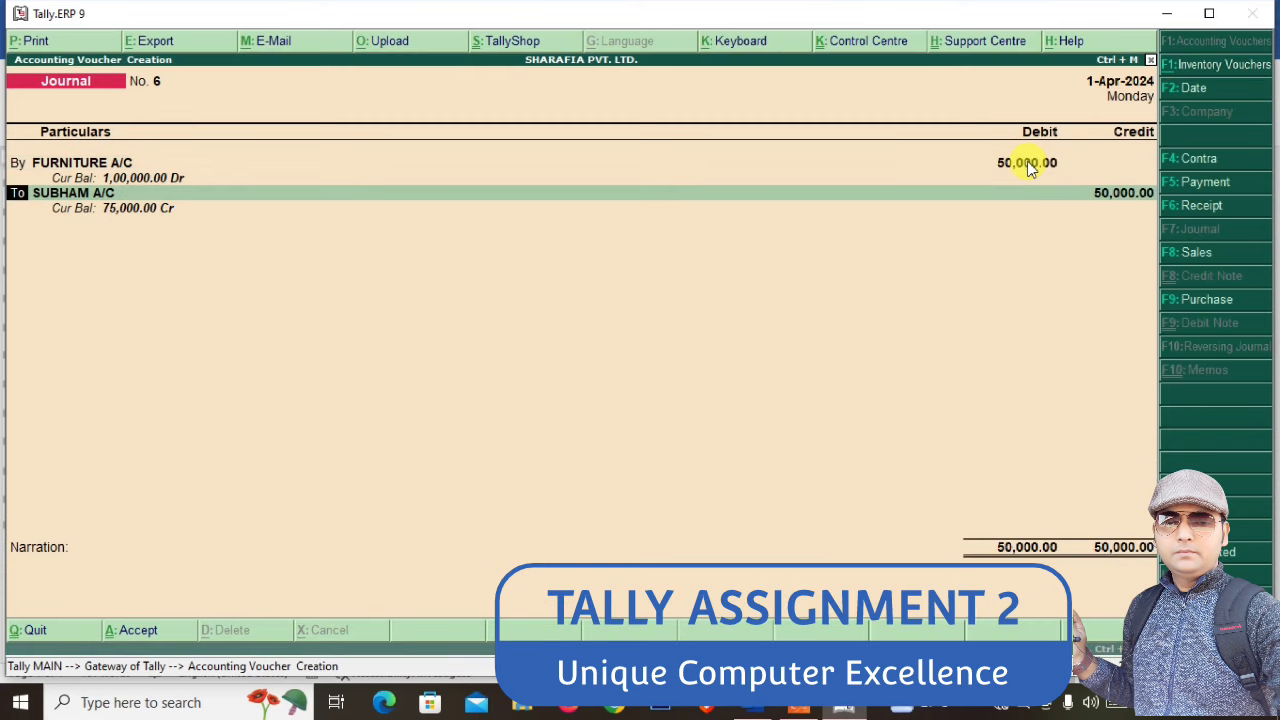
{"action": "left_click", "coordinate": [1028, 165]}
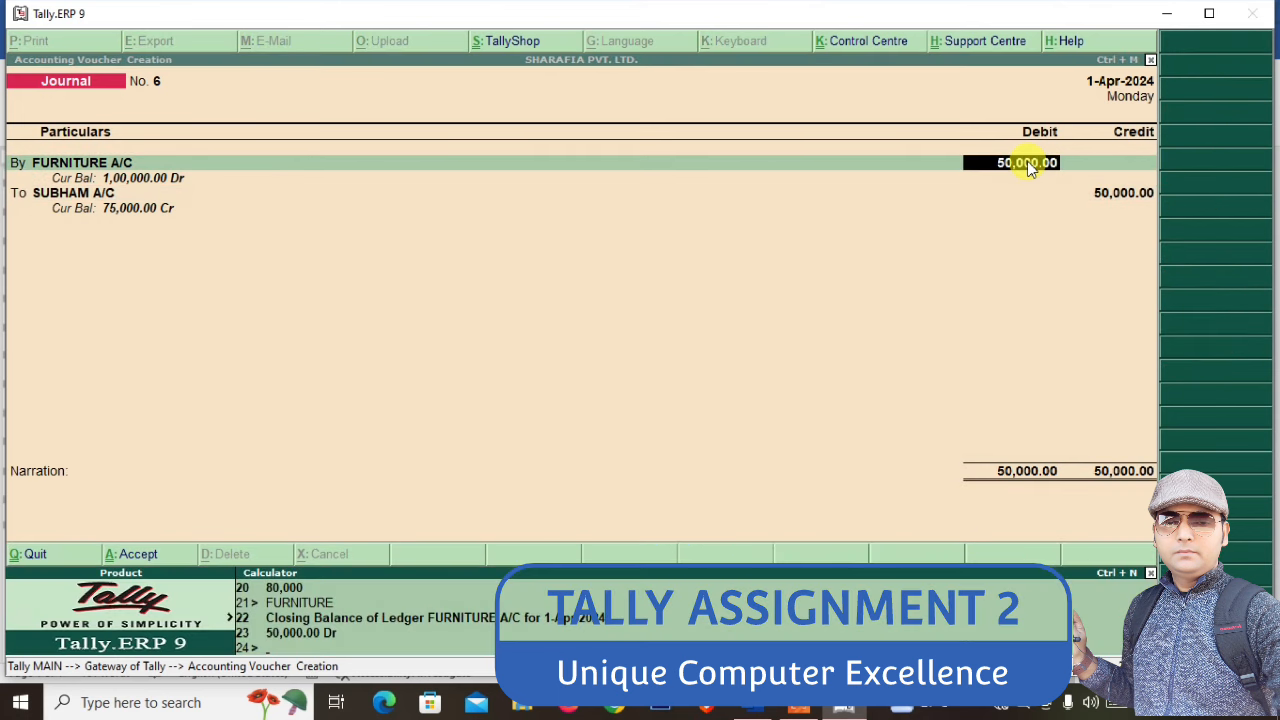
Recheck the furniture's depreciation rate in Word, then calculate 50000*20% in Tally and set the FURNITURE A/C debit to 10,000
{"action": "type", "text": "50000*"}
{"action": "key", "text": "alt+Tab"}
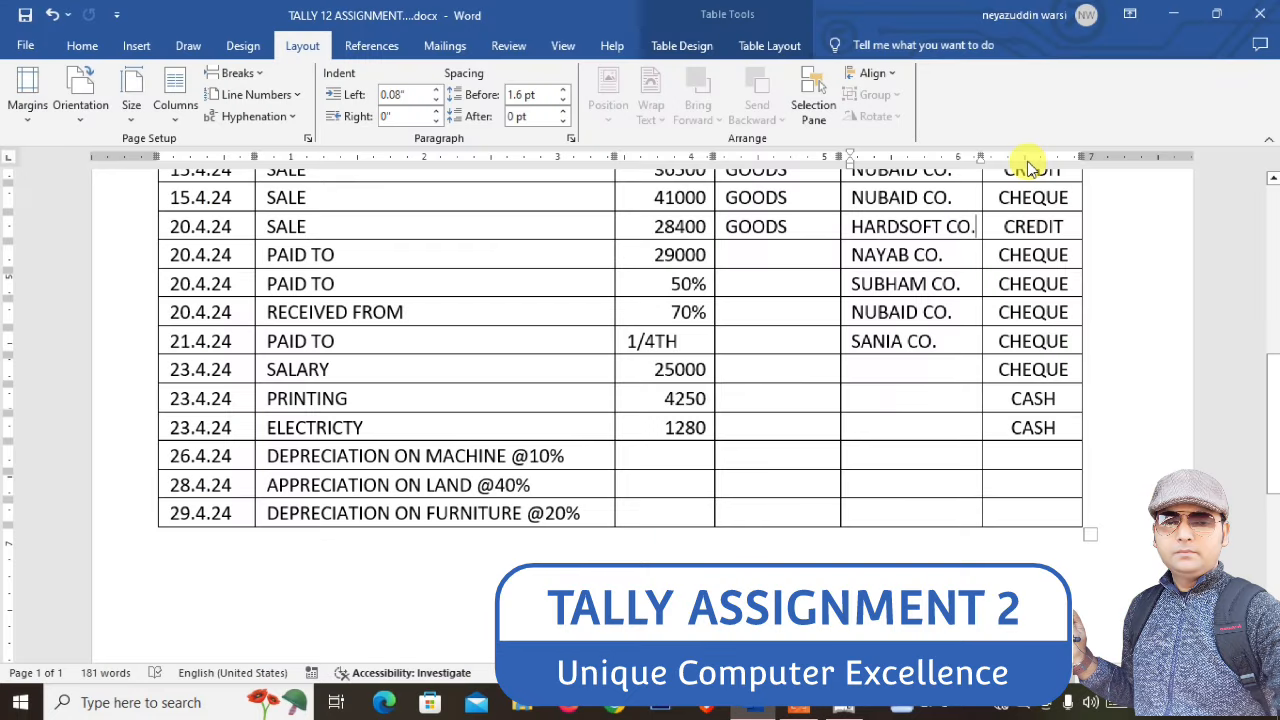
{"action": "key", "text": "alt+Tab"}
{"action": "type", "text": "*20%"}
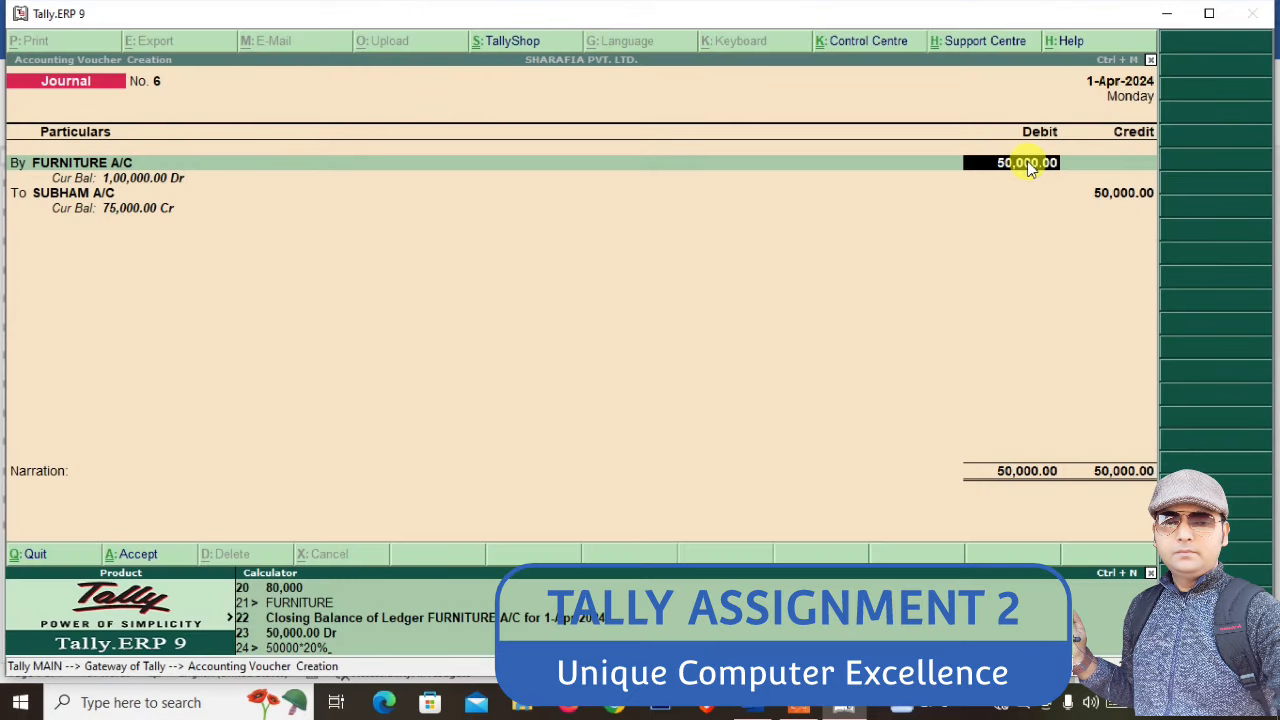
{"action": "key", "text": "Return"}
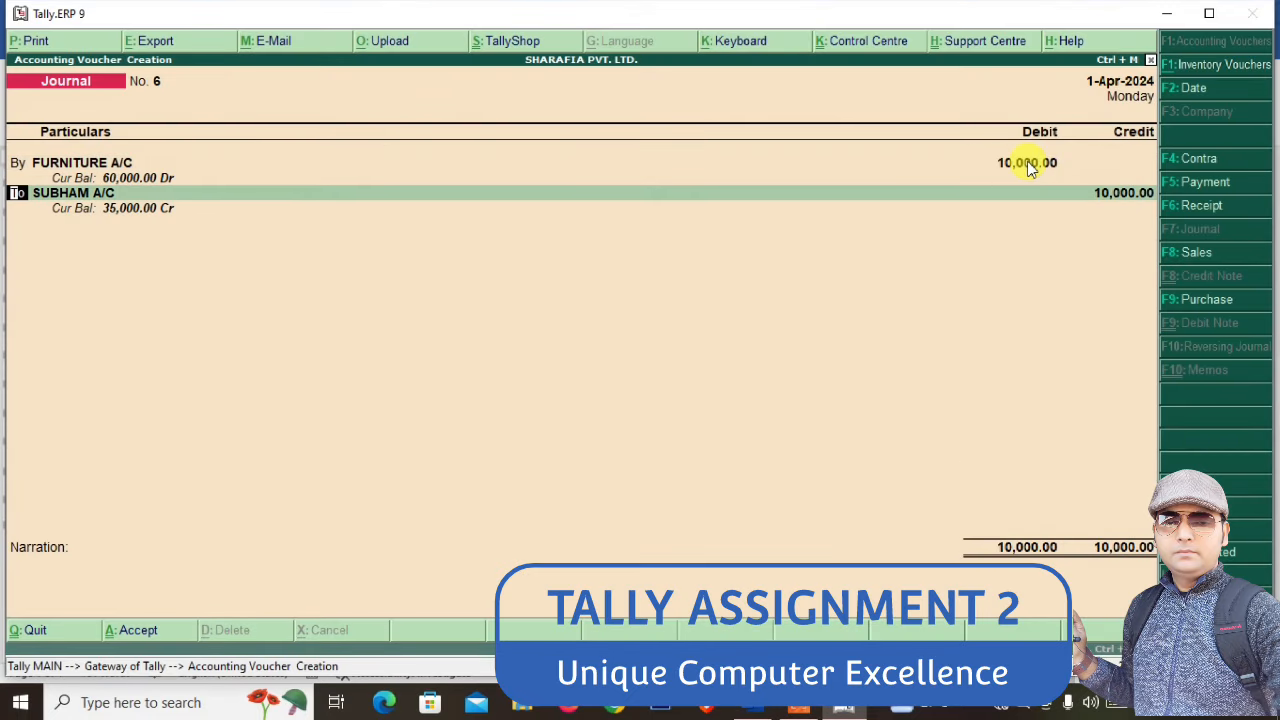
Change the furniture voucher's credit account to DEPRECIATION for 10,000 and save the journal voucher
{"action": "key", "text": "Return"}
{"action": "type", "text": "dep"}
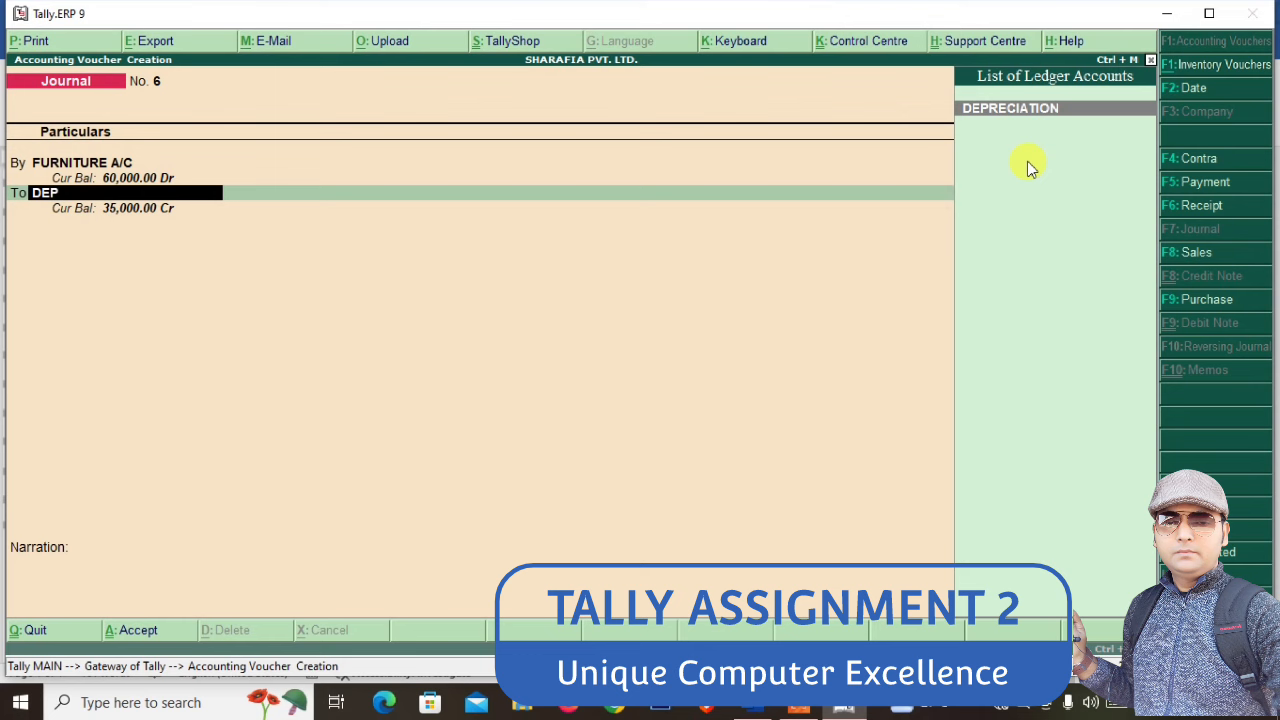
{"action": "key", "text": "Return"}
{"action": "key", "text": "Return"}
{"action": "key", "text": "Return"}
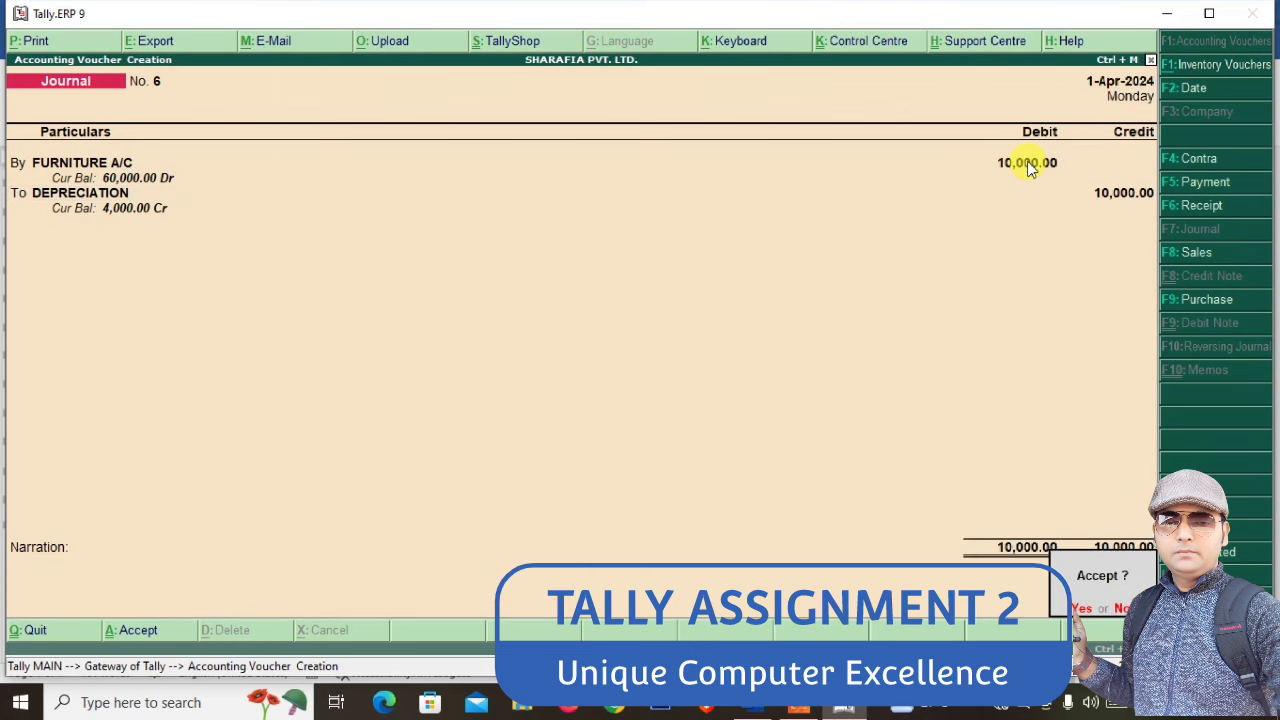
{"action": "key", "text": "Return"}
Leave voucher entry and open the company's Balance Sheet in detailed view
{"action": "key", "text": "Escape"}
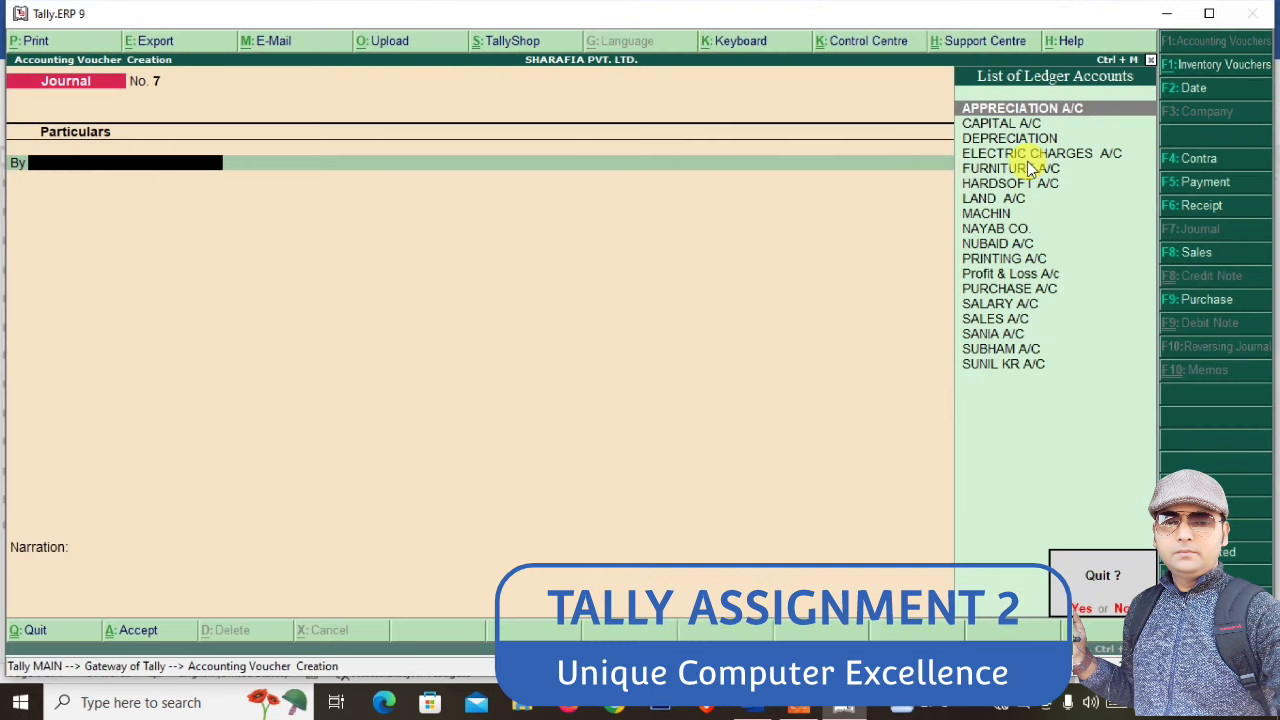
{"action": "key", "text": "y"}
{"action": "key", "text": "Down"}
{"action": "key", "text": "Down"}
{"action": "key", "text": "Down"}
{"action": "key", "text": "Down"}
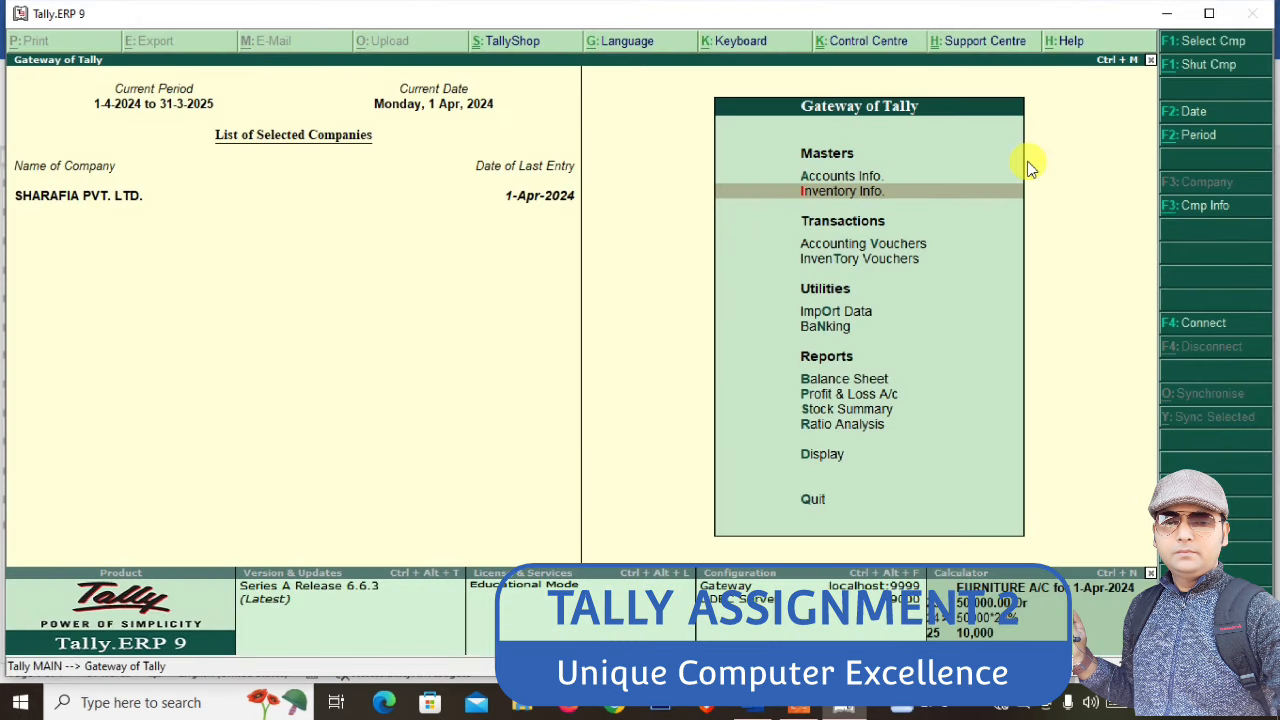
{"action": "key", "text": "Down"}
{"action": "key", "text": "Down"}
{"action": "key", "text": "Down"}
{"action": "key", "text": "Up"}
{"action": "key", "text": "Return"}
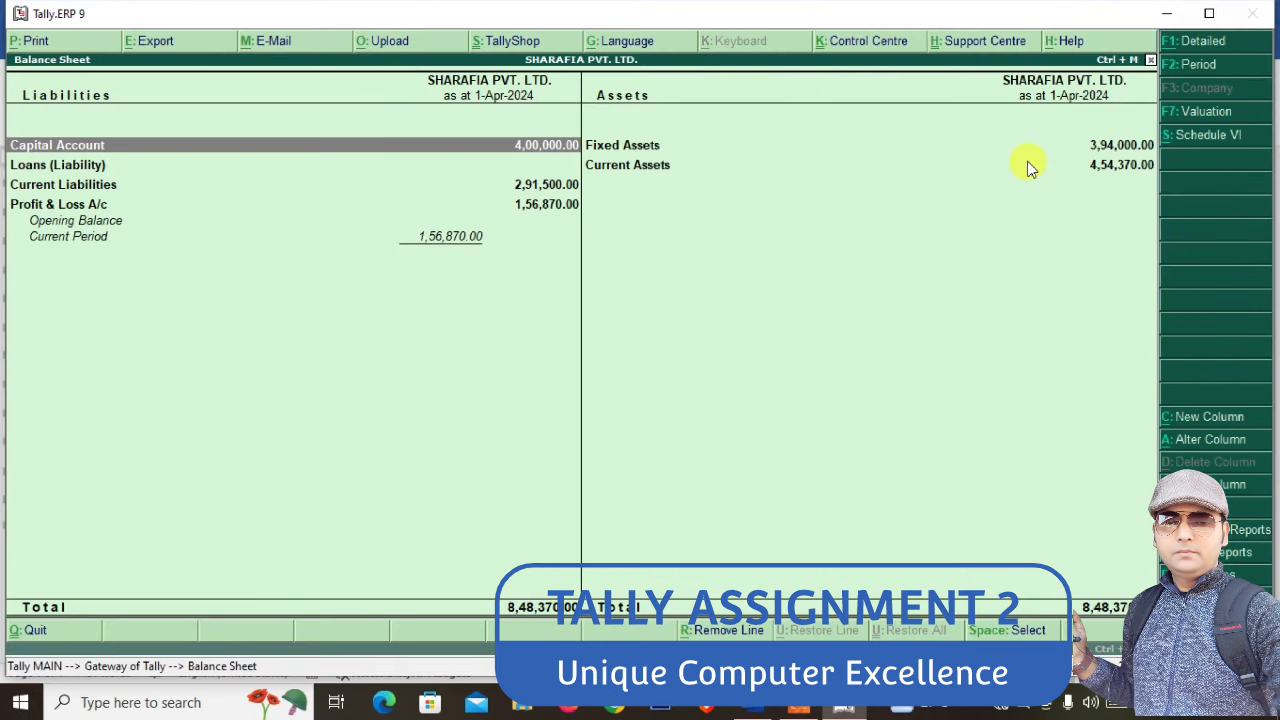
{"action": "key", "text": "alt+F1"}
Examine the furniture, land and machine values under Fixed Assets in the detailed Balance Sheet
{"action": "key", "text": "Down"}
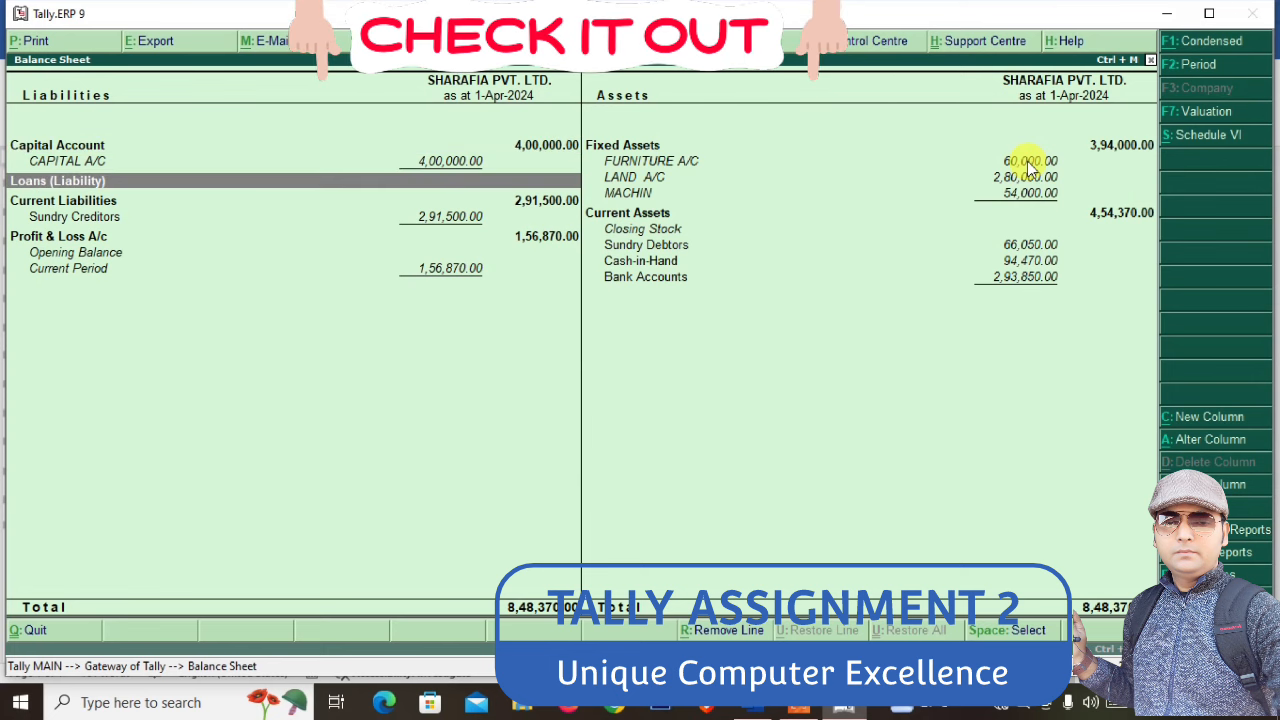
{"action": "key", "text": "Down"}
{"action": "key", "text": "Right"}
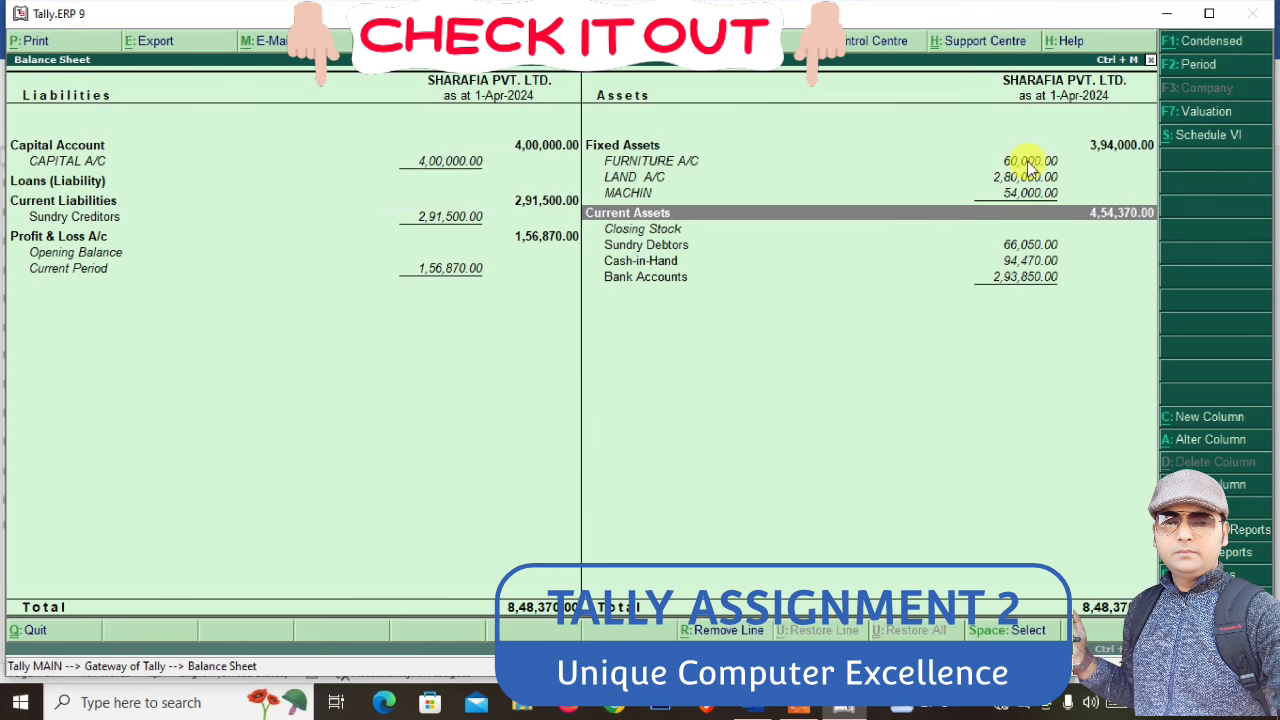
{"action": "key", "text": "Up"}
{"action": "key", "text": "Up"}
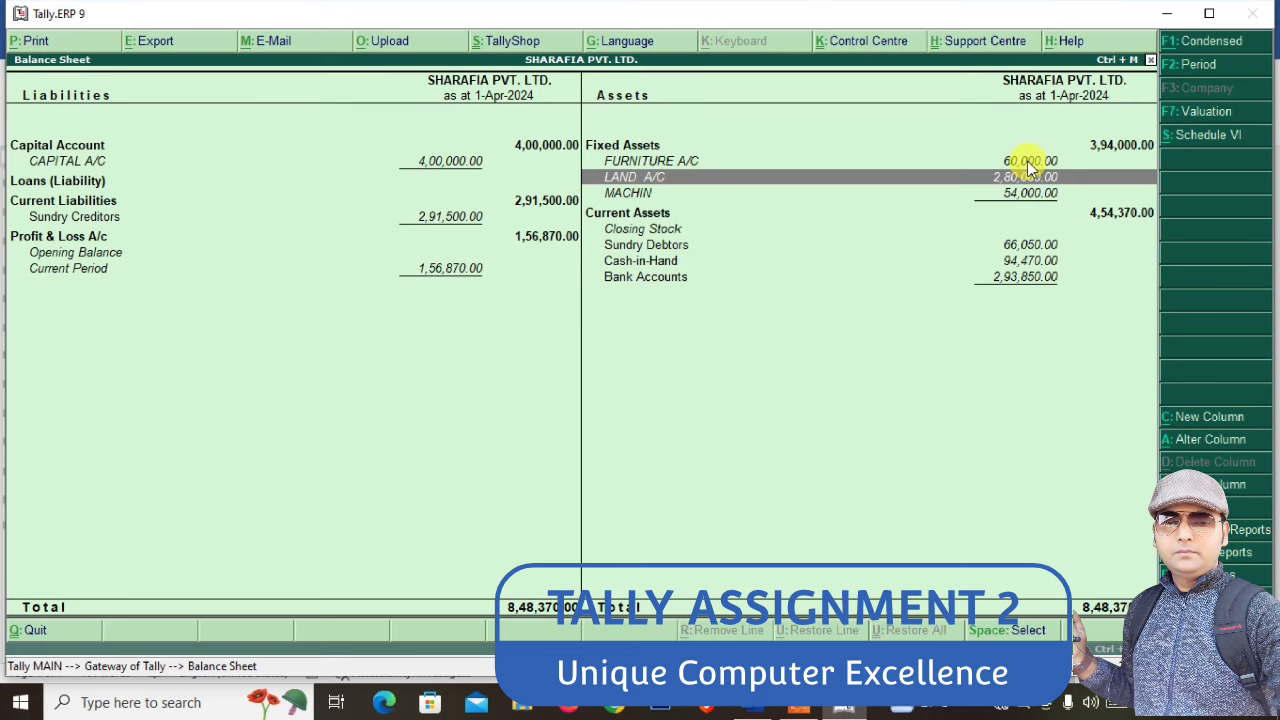
{"action": "key", "text": "Up"}
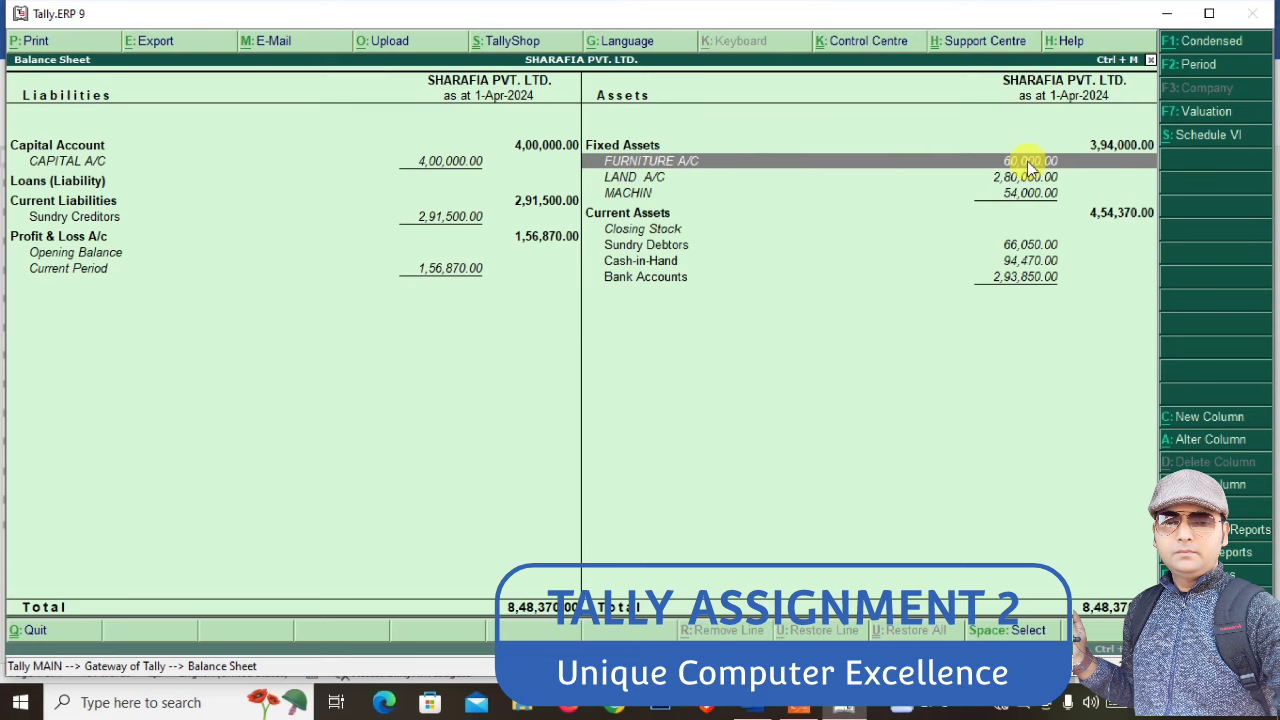
{"action": "key", "text": "Down"}
{"action": "key", "text": "Down"}
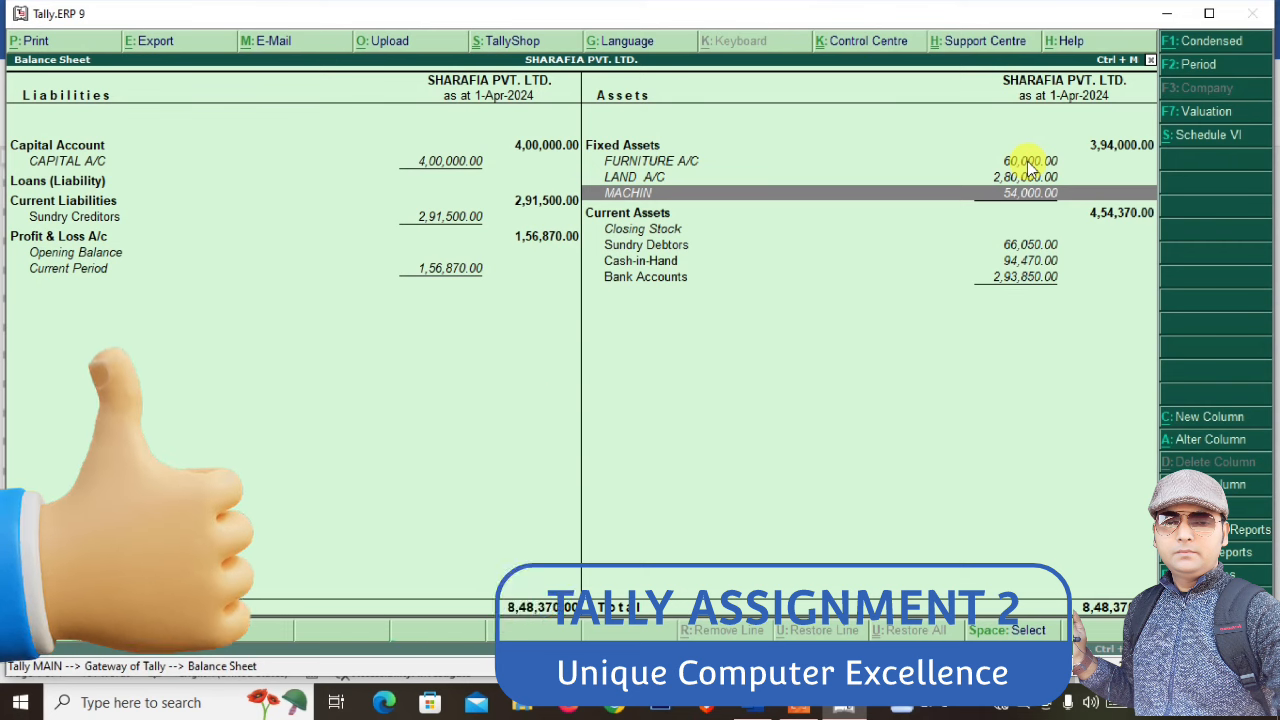
Inspect the MACHIN ledger's monthly summary and April vouchers, then return to the Gateway of Tally
{"action": "key", "text": "Return"}
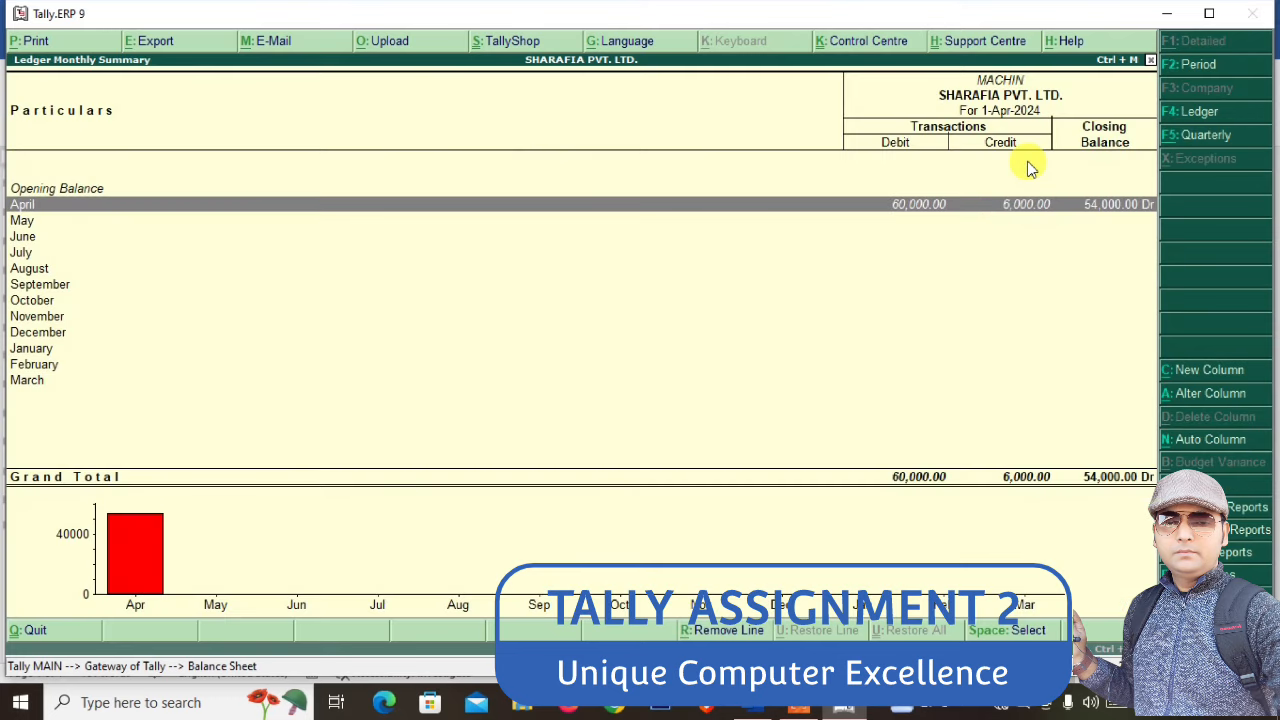
{"action": "key", "text": "Return"}
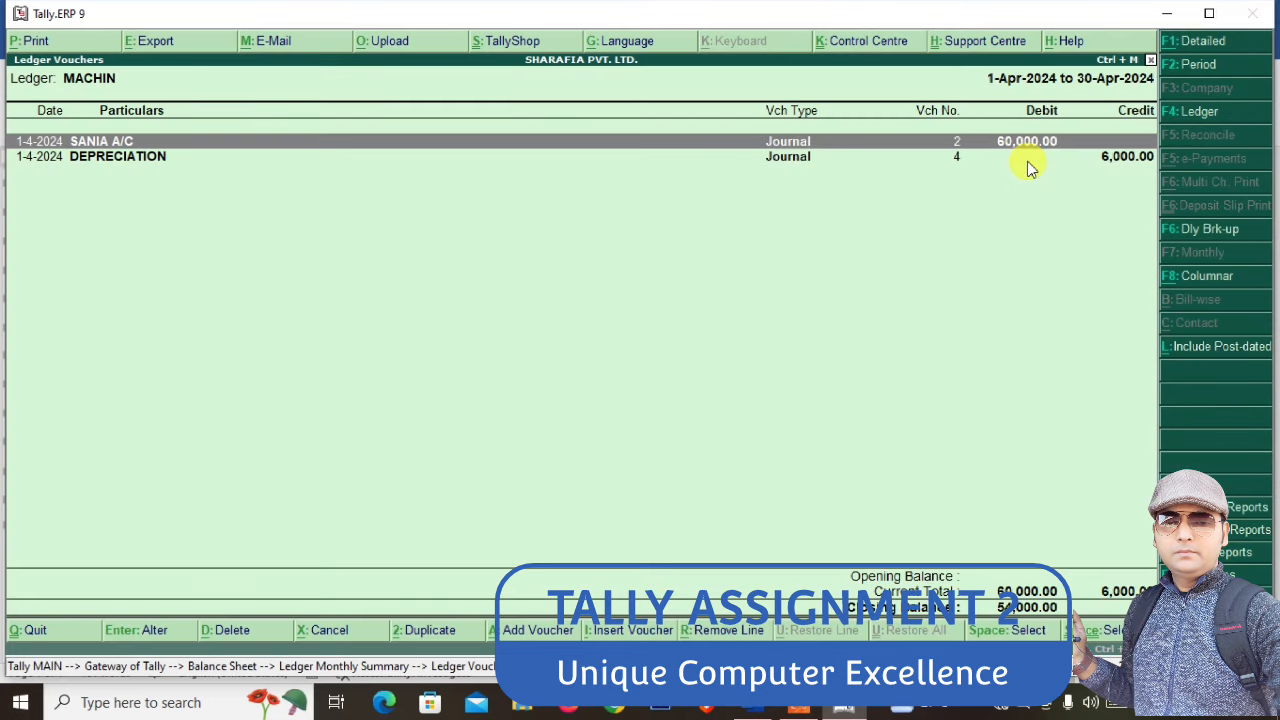
{"action": "key", "text": "Escape"}
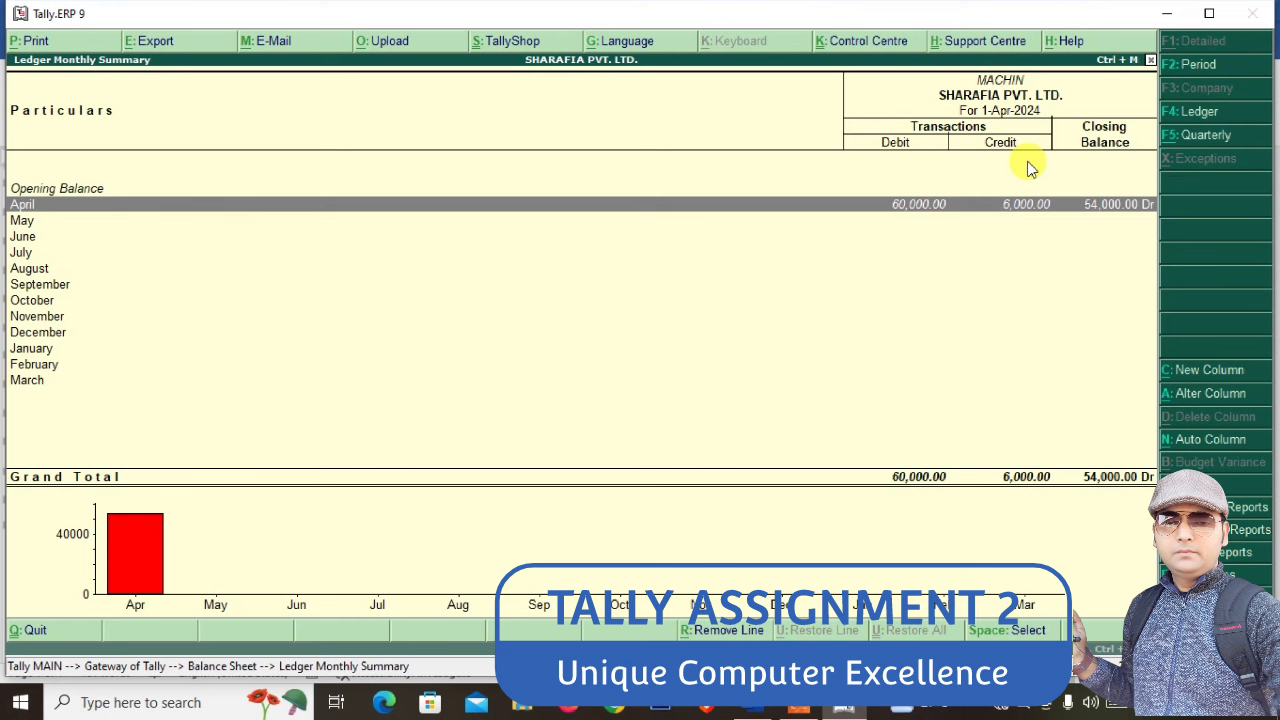
{"action": "key", "text": "Escape"}
{"action": "key", "text": "Escape"}
{"action": "key", "text": "Escape"}
{"action": "key", "text": "Escape"}
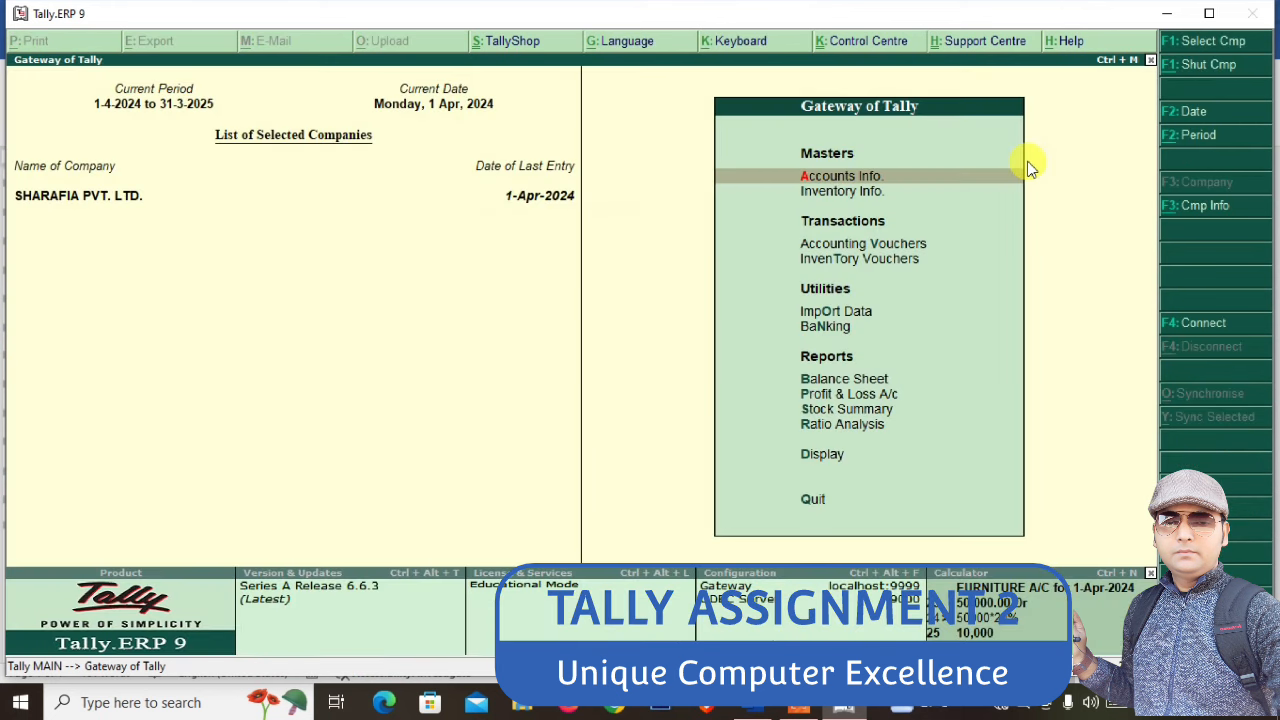
Start another journal voucher debiting DEPRECIATION and try to look up MACHINE with the calculator
{"action": "key", "text": "v"}
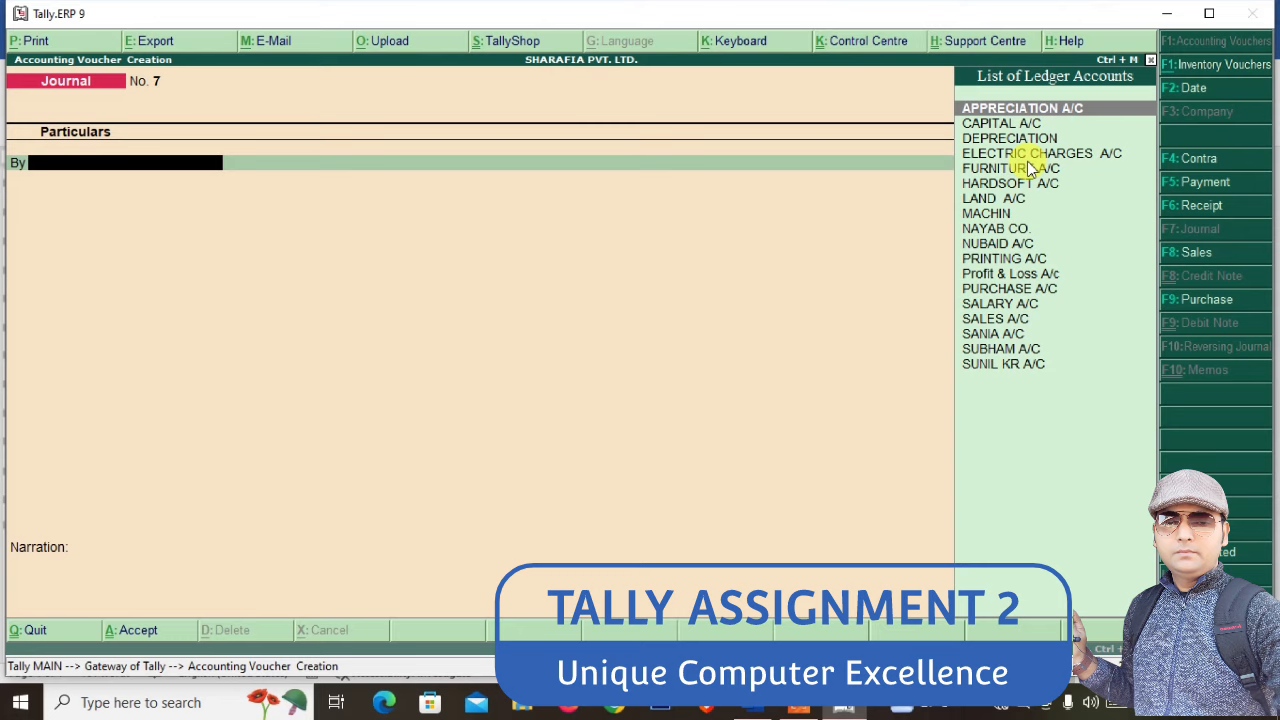
{"action": "type", "text": "d"}
{"action": "key", "text": "Return"}
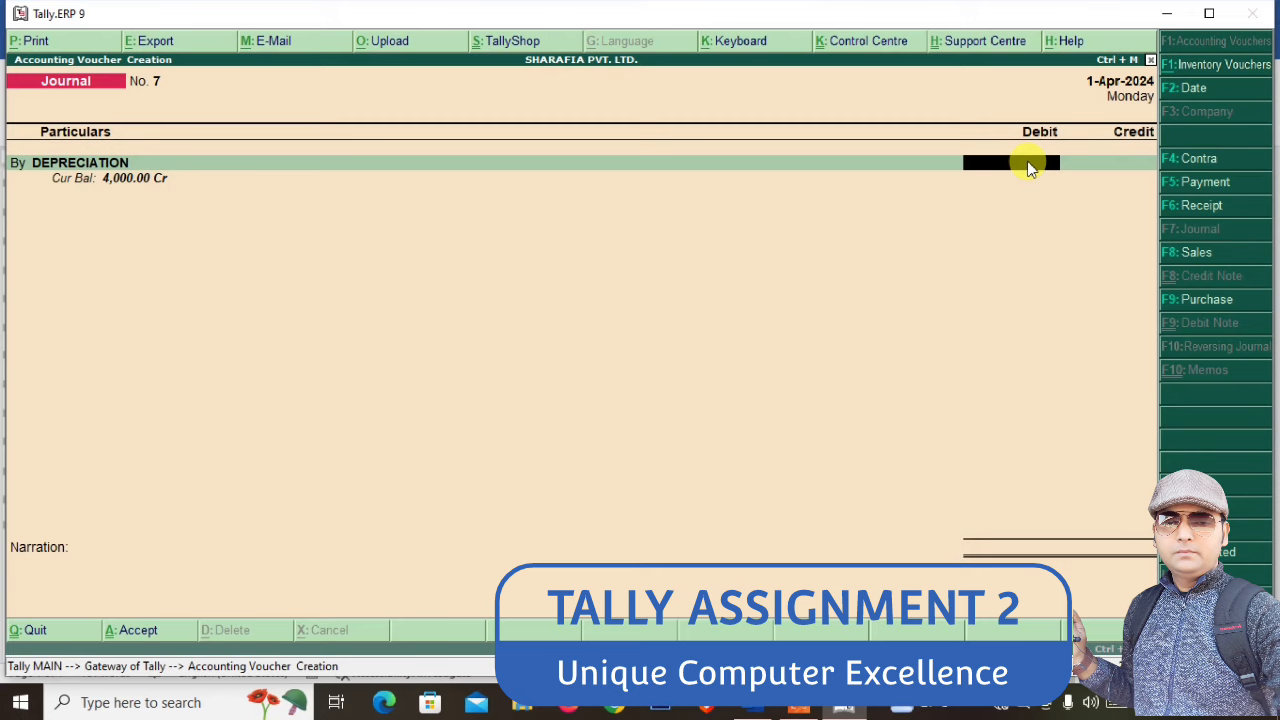
{"action": "key", "text": "ctrl+n"}
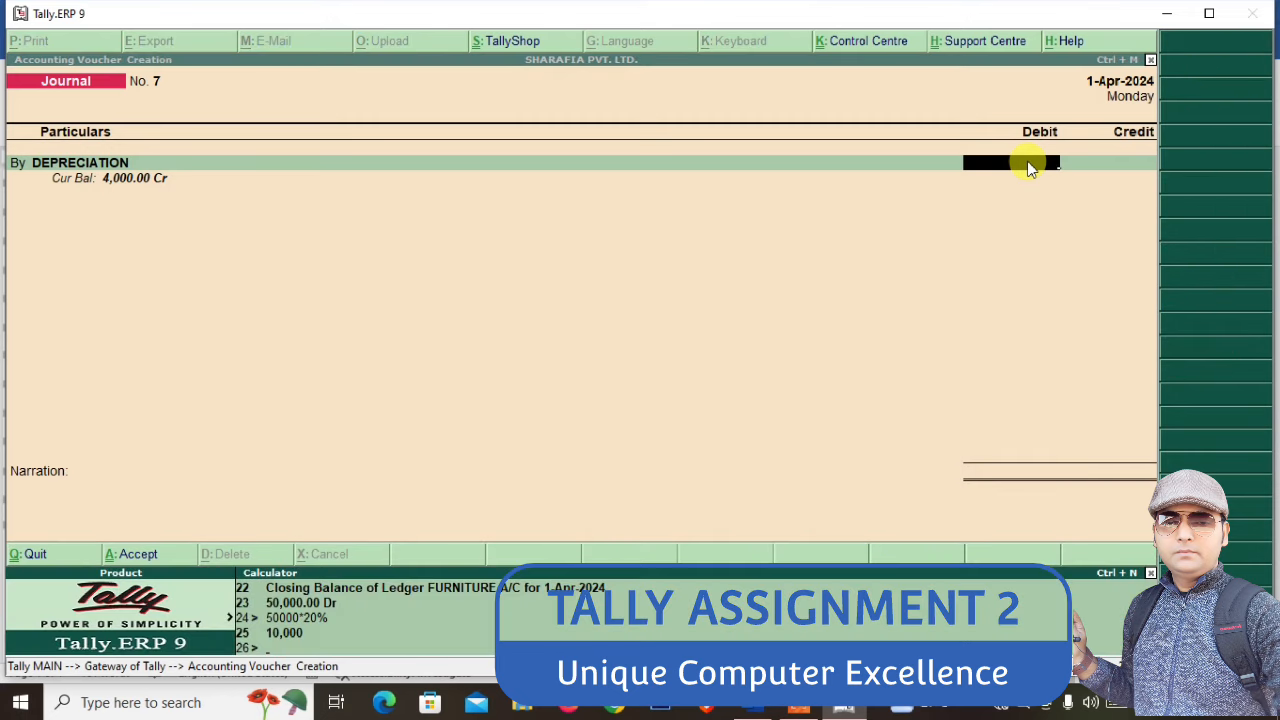
{"action": "type", "text": "MACHINE"}
{"action": "key", "text": "Return"}
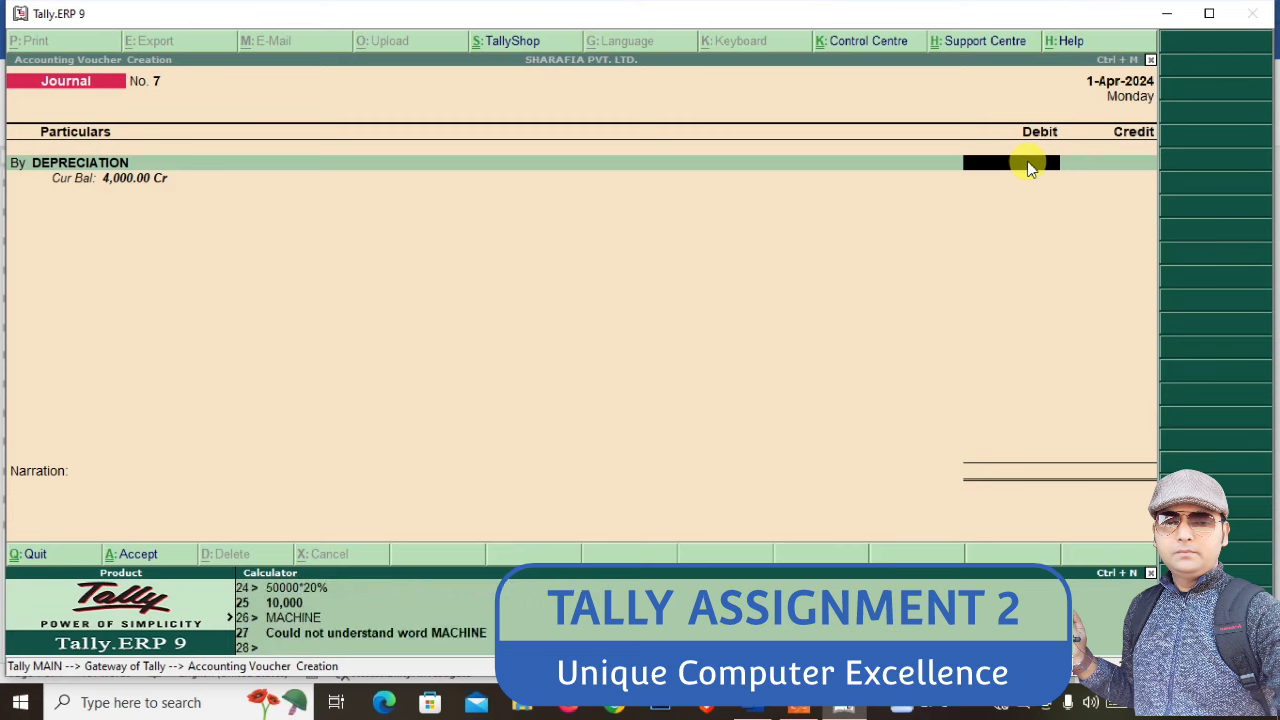
Review the calculator history, look up MACHIN, and fill the voucher with 54,000 debited to DEPRECIATION and credited to MACHIN
{"action": "key", "text": "Up"}
{"action": "key", "text": "Up"}
{"action": "key", "text": "Up"}
{"action": "key", "text": "Up"}
{"action": "key", "text": "Up"}
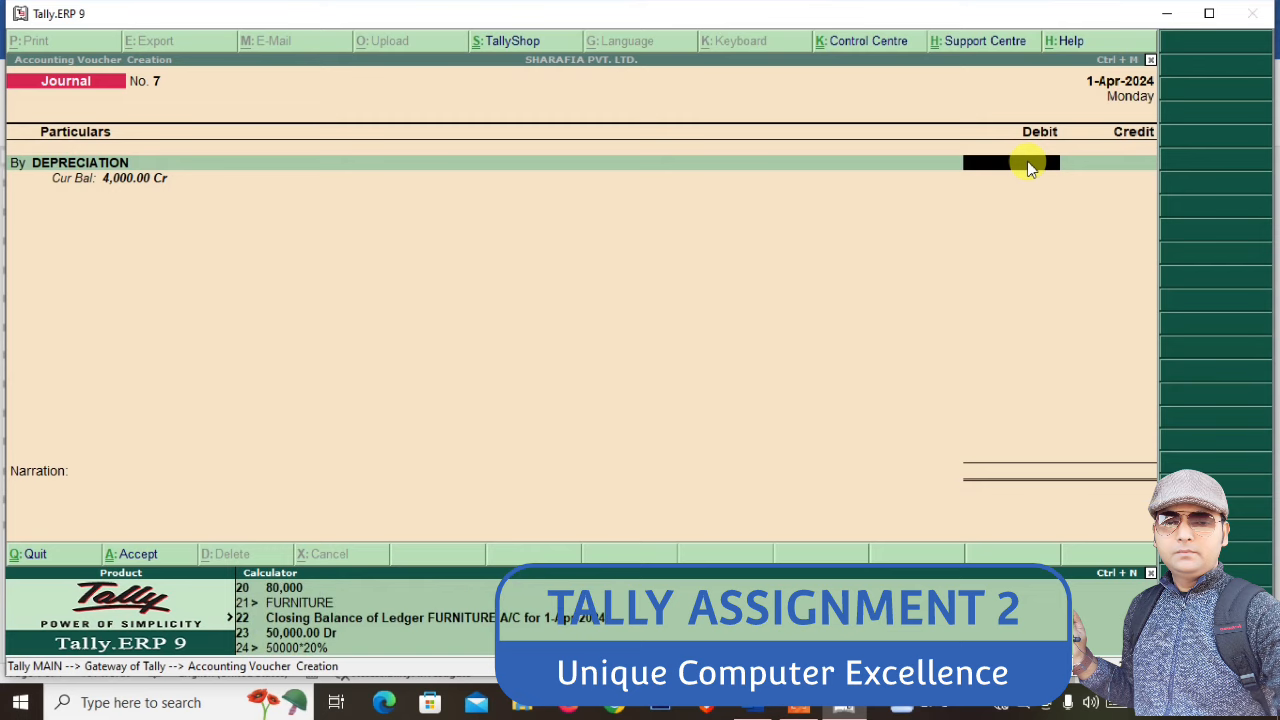
{"action": "key", "text": "Up"}
{"action": "key", "text": "Up"}
{"action": "key", "text": "Up"}
{"action": "key", "text": "Up"}
{"action": "key", "text": "Up"}
{"action": "key", "text": "Up"}
{"action": "key", "text": "Up"}
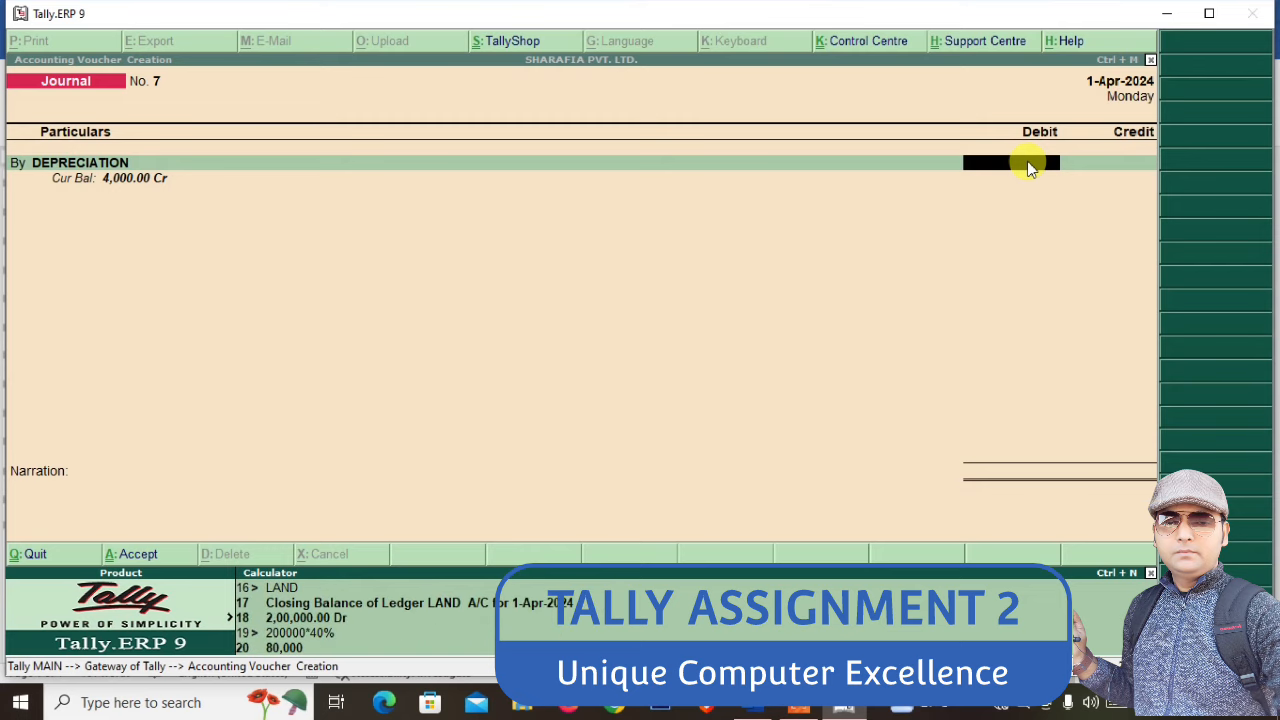
{"action": "key", "text": "Up"}
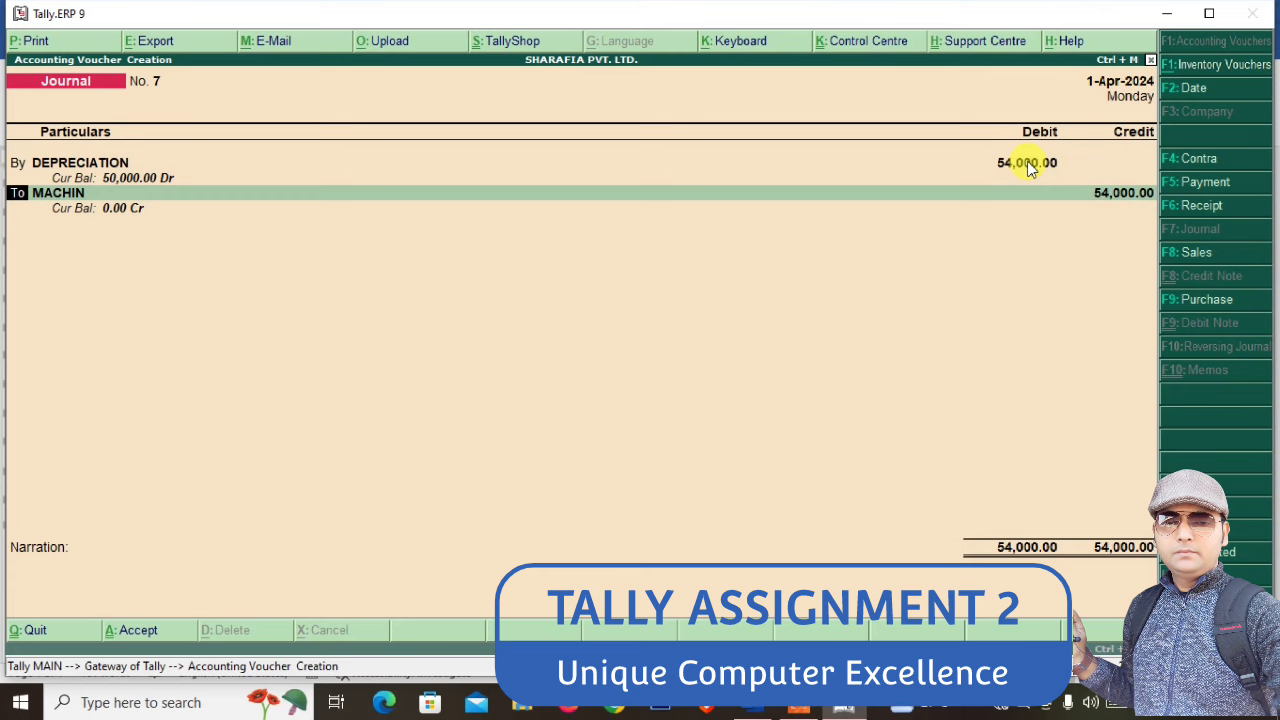
Set the journal voucher's date to 1-5 (1-May-2024)
{"action": "key", "text": "F2"}
{"action": "type", "text": "1-5"}
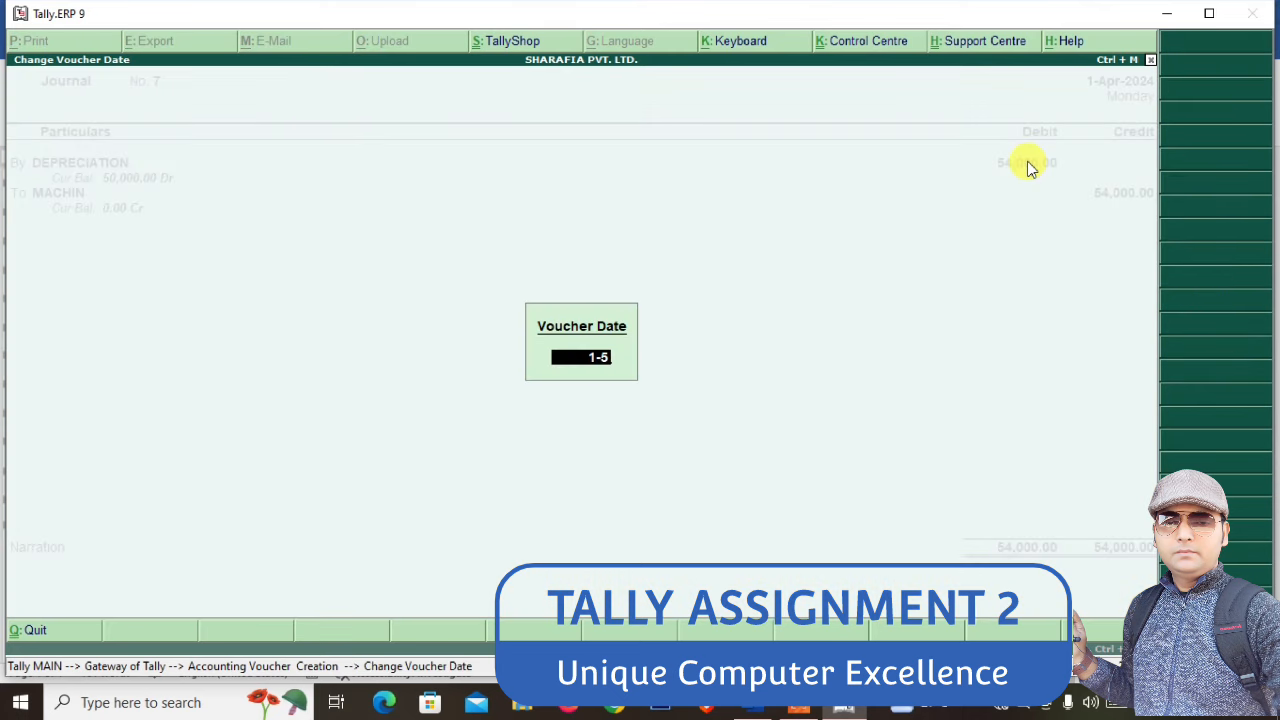
{"action": "key", "text": "Return"}
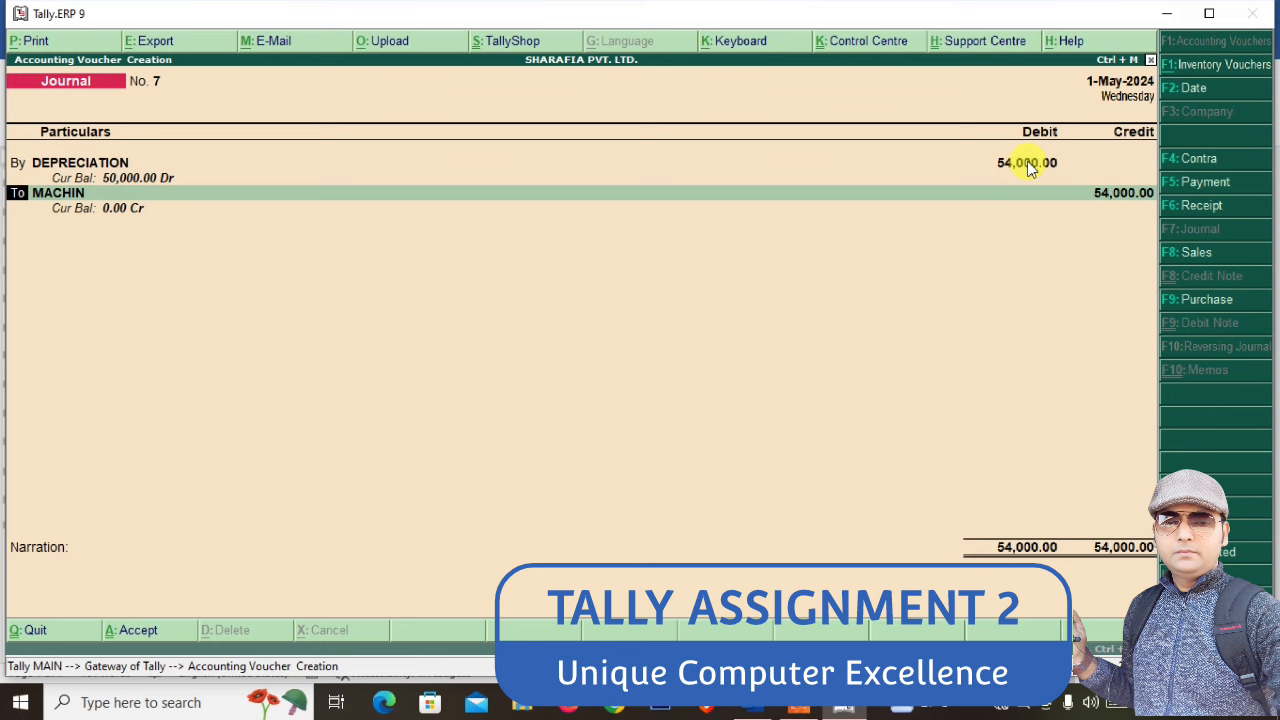
Replace the DEPRECIATION debit in the 1-May-2024 journal with 15% of 54,000, worked out in the calculator as 54000*15%
{"action": "key", "text": "Return"}
{"action": "key", "text": "BackSpace"}
{"action": "key", "text": "BackSpace"}
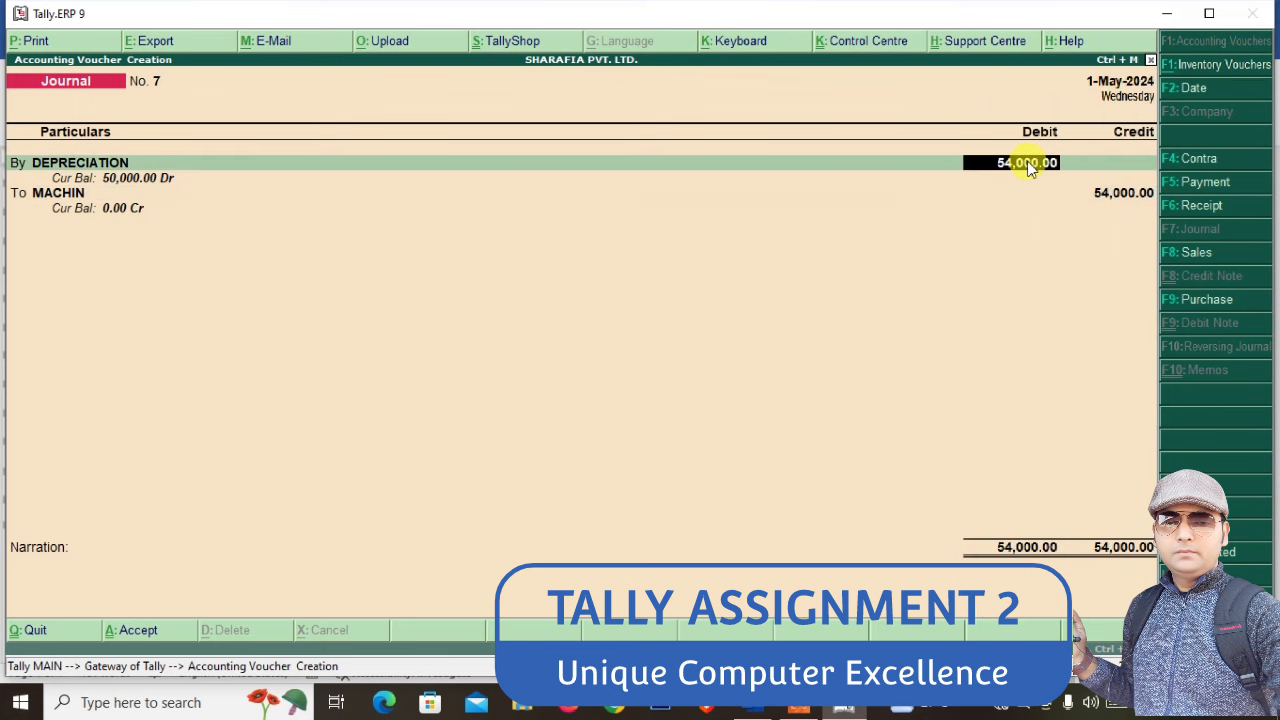
{"action": "key", "text": "ctrl+n"}
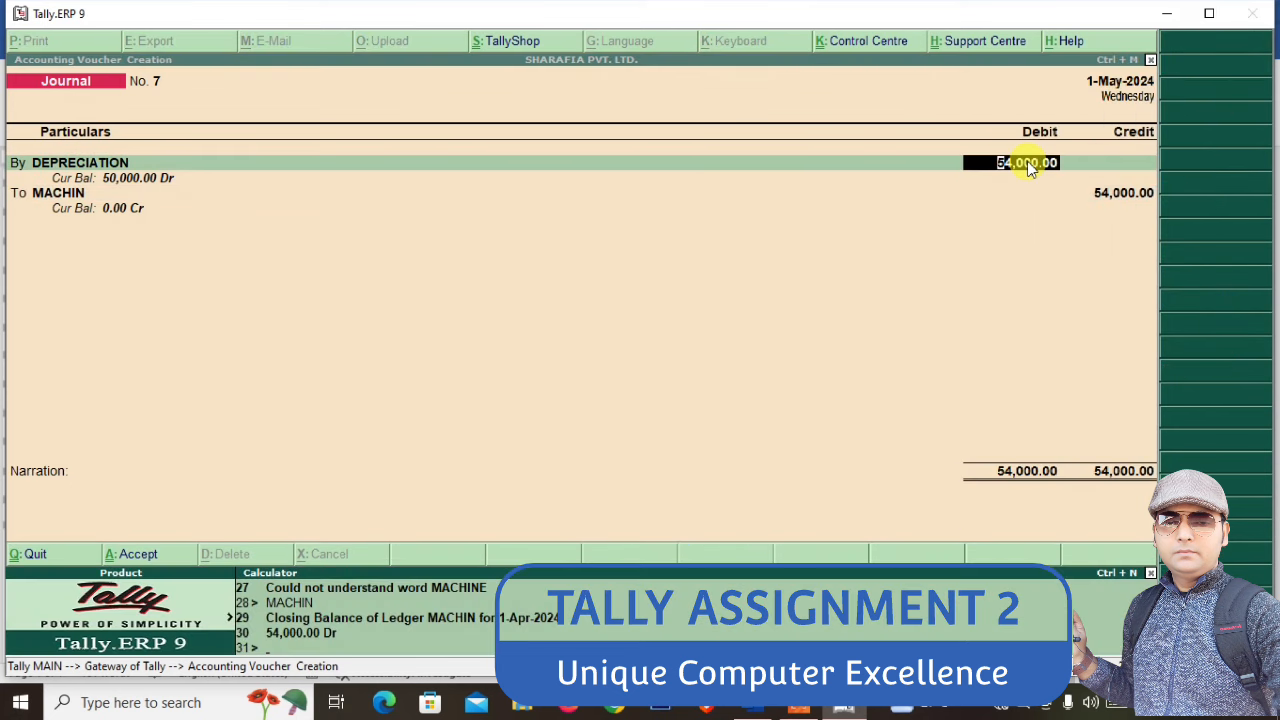
{"action": "type", "text": "54000*10%"}
{"action": "key", "text": "BackSpace"}
{"action": "key", "text": "BackSpace"}
{"action": "key", "text": "BackSpace"}
{"action": "type", "text": "15%"}
{"action": "key", "text": "Return"}
Credit MACHIN with 8,100, leave the narration empty and accept the 1-May-2024 journal voucher
{"action": "key", "text": "Return"}
{"action": "key", "text": "Return"}
{"action": "key", "text": "Return"}
{"action": "key", "text": "Return"}
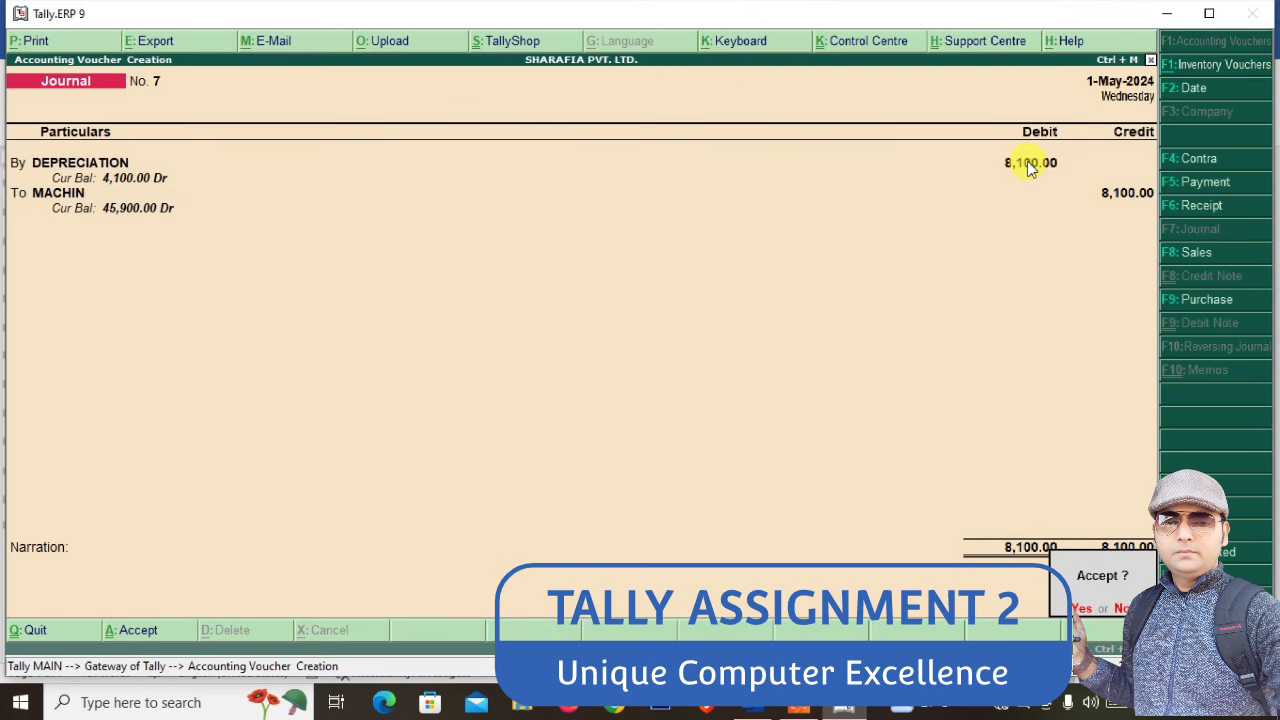
{"action": "key", "text": "Return"}
Date the new journal voucher 1-6 (1-Jun-2024) and choose DEPRECIATION as the debit ledger
{"action": "key", "text": "F2"}
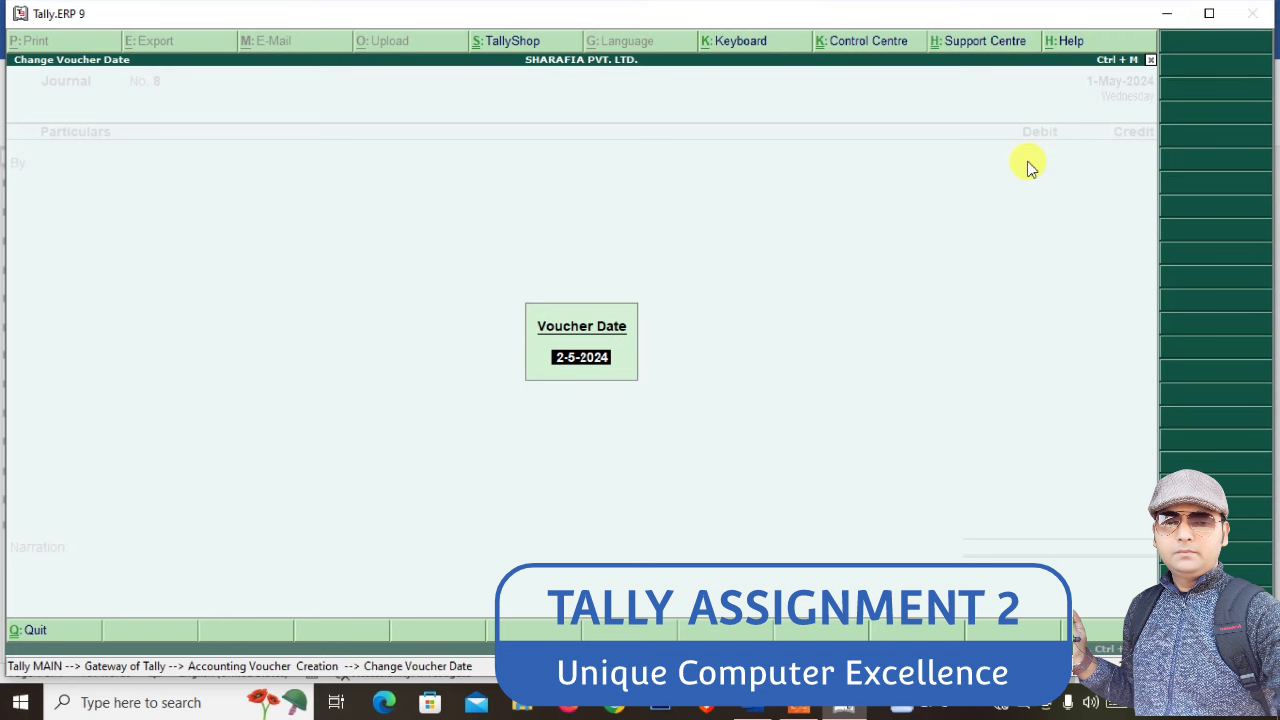
{"action": "type", "text": "1-6"}
{"action": "key", "text": "Return"}
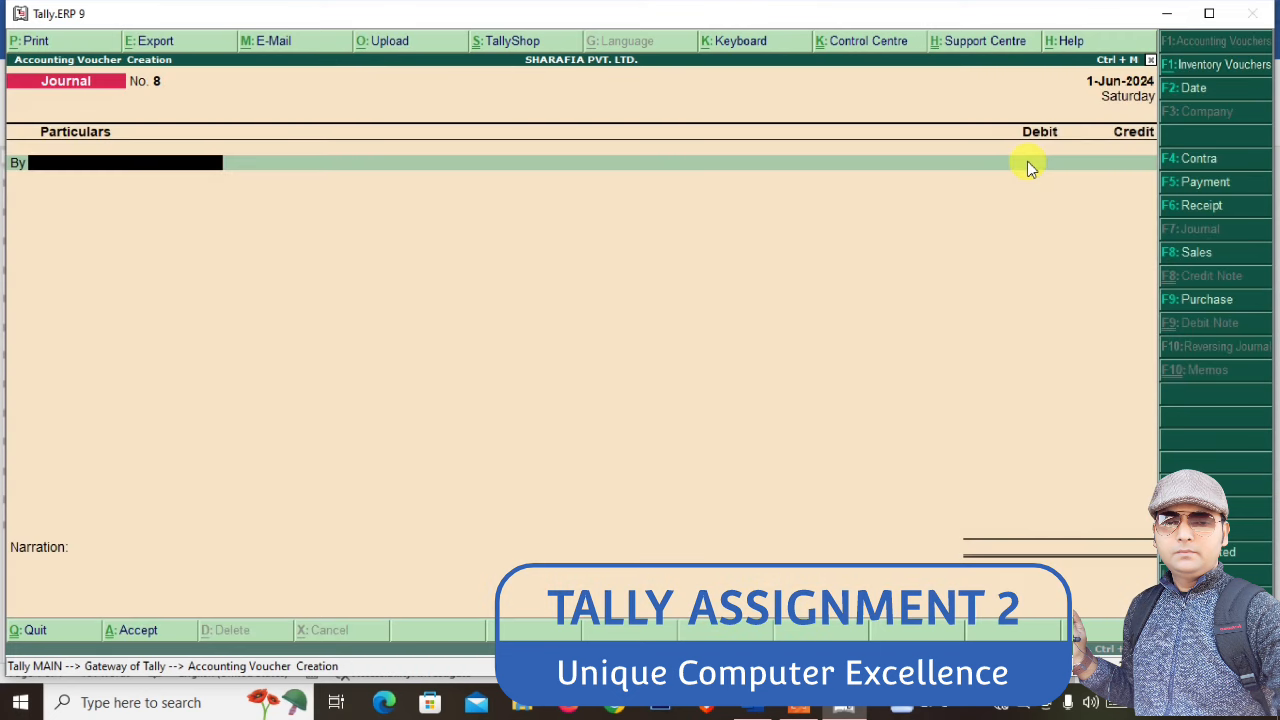
{"action": "type", "text": "de"}
{"action": "key", "text": "Return"}
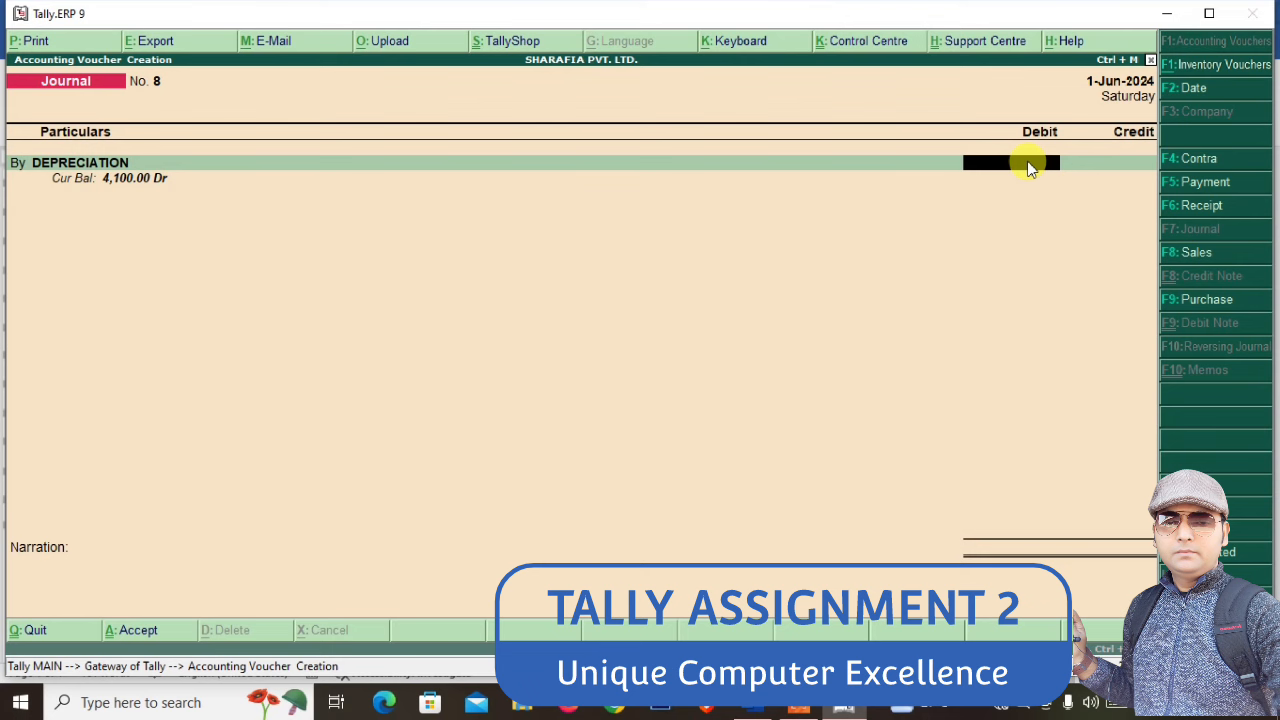
Look up MACHIN with the calculator and fill the voucher with 45,900 debited to DEPRECIATION and credited to MACHIN
{"action": "key", "text": "ctrl+n"}
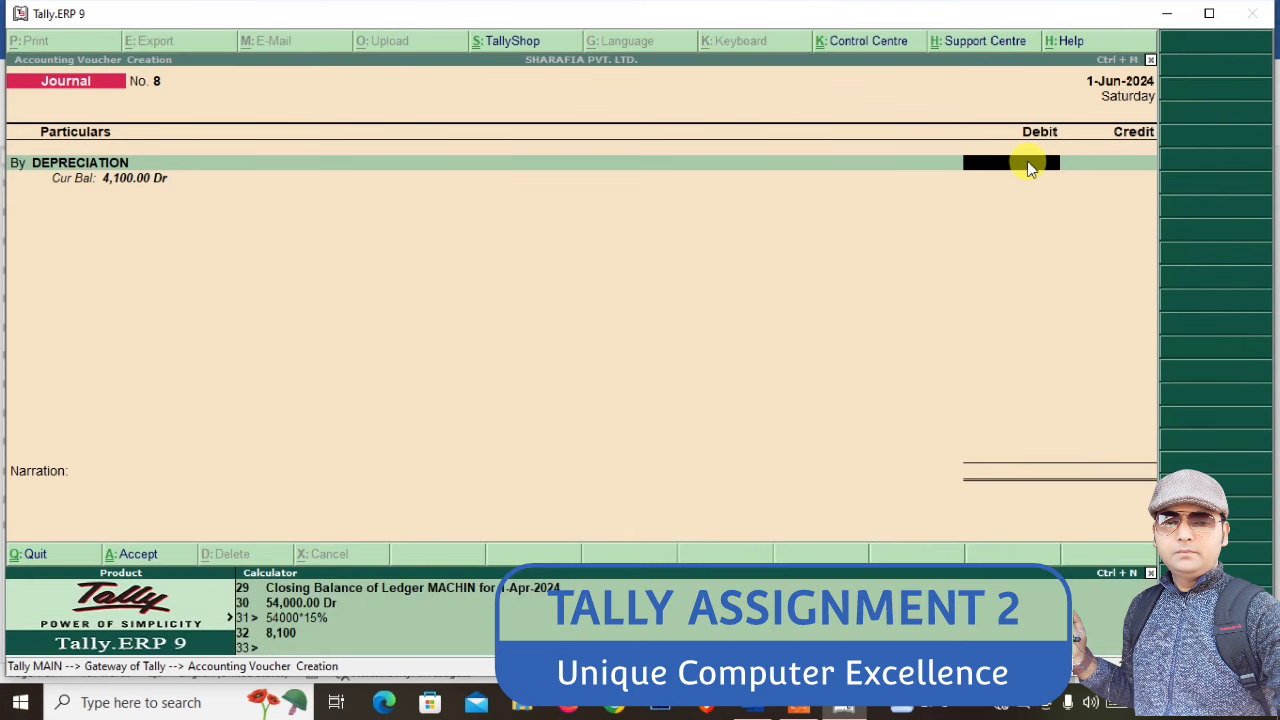
{"action": "key", "text": "Up"}
{"action": "key", "text": "Up"}
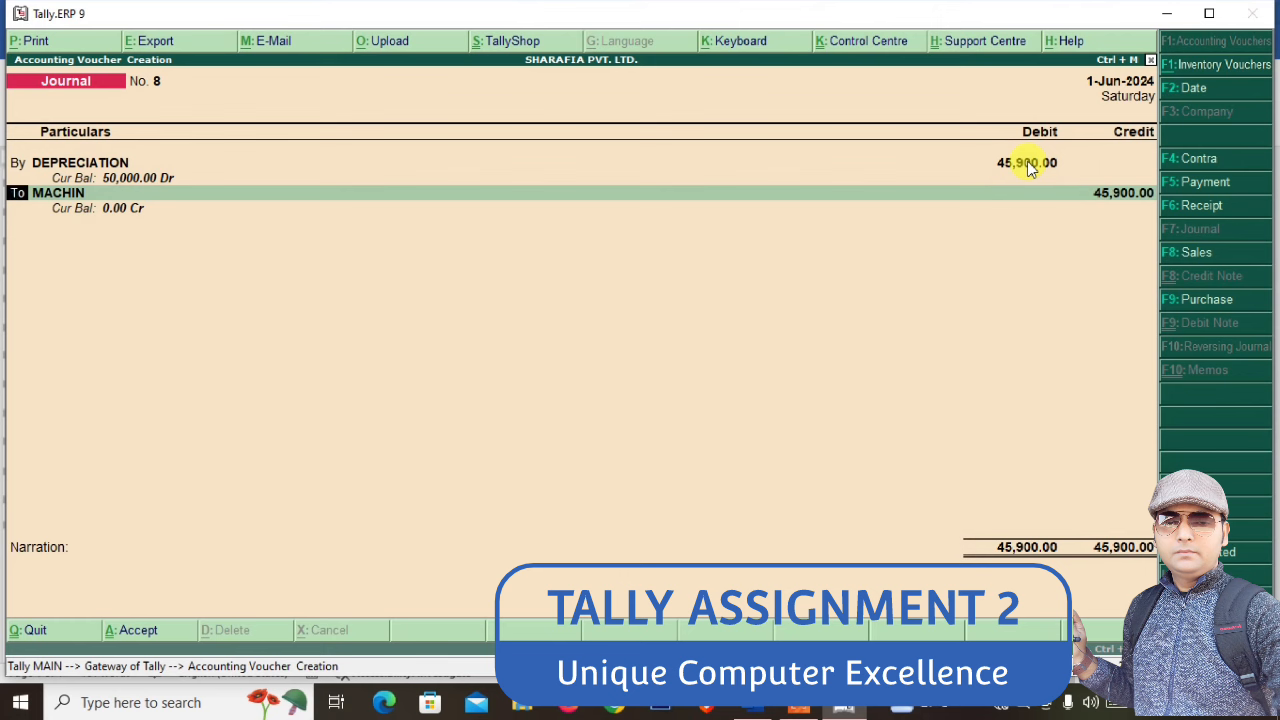
{"action": "left_click", "coordinate": [1030, 168]}
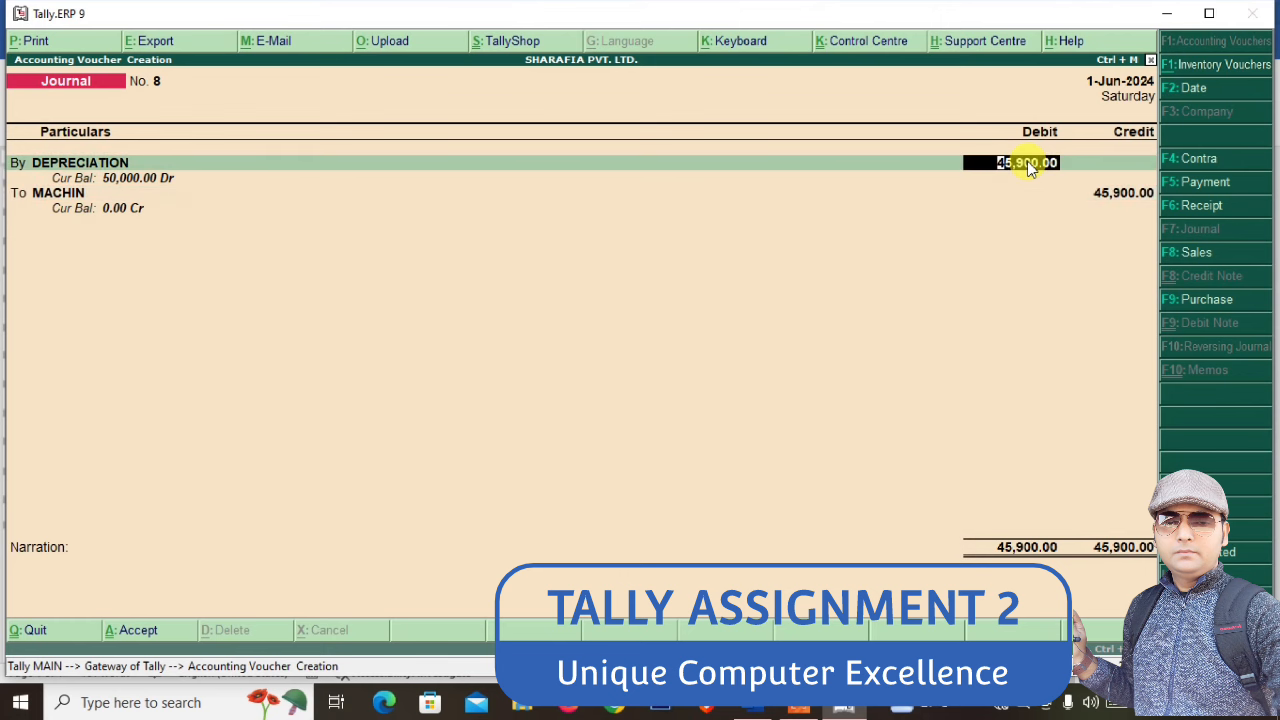
Replace the DEPRECIATION debit in the 1-Jun-2024 journal with 20% of 45,900, worked out in the calculator
{"action": "key", "text": "ctrl+n"}
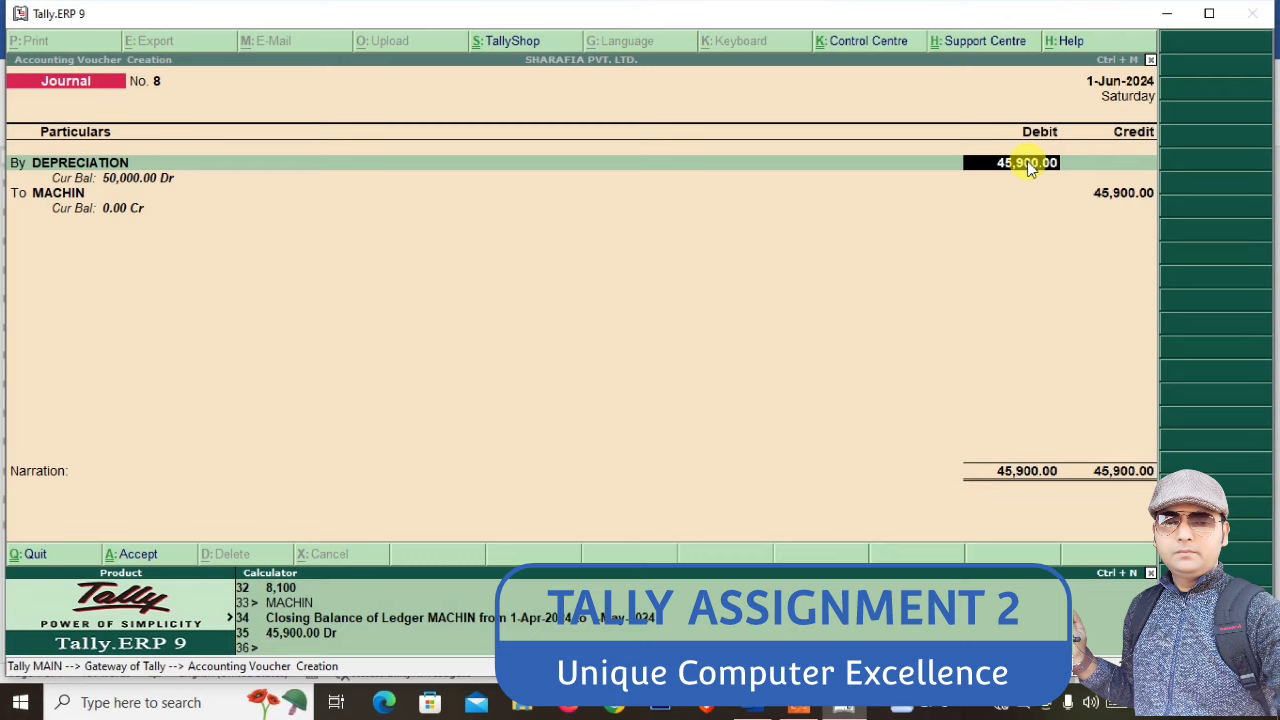
{"action": "key", "text": "BackSpace"}
{"action": "key", "text": "BackSpace"}
{"action": "key", "text": "BackSpace"}
{"action": "key", "text": "BackSpace"}
{"action": "key", "text": "BackSpace"}
{"action": "type", "text": "*20%"}
{"action": "key", "text": "Return"}
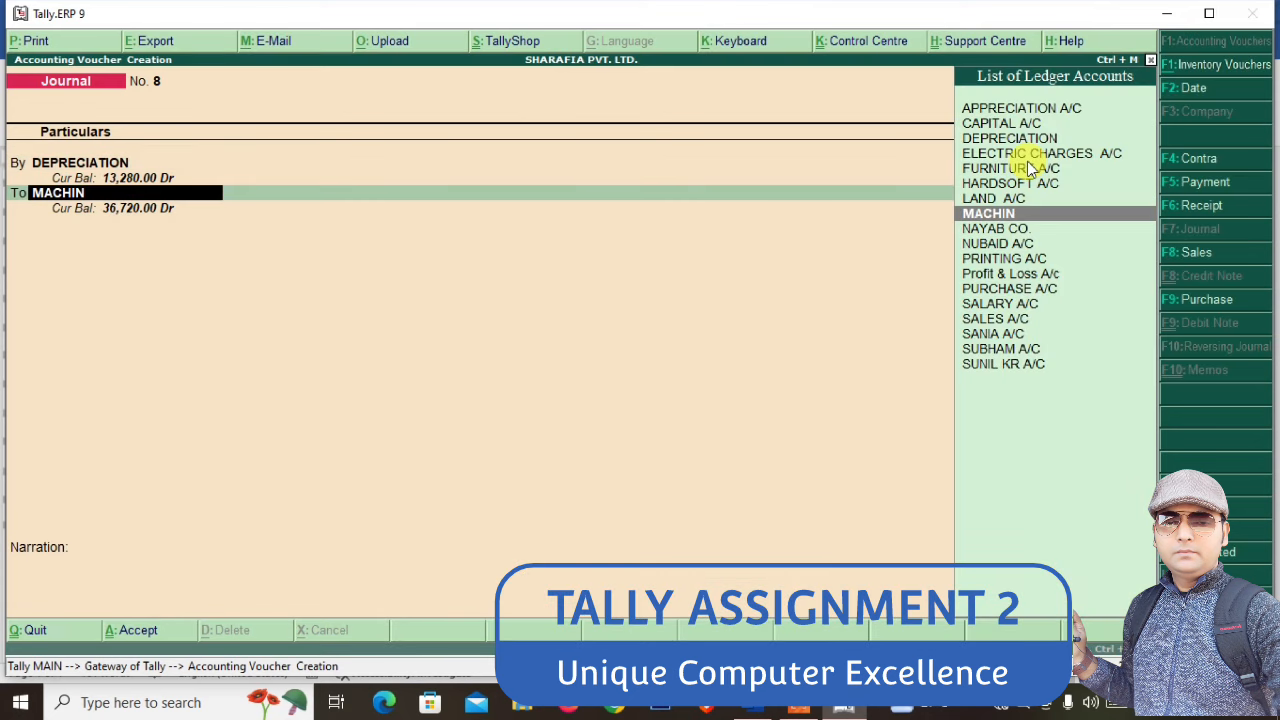
Credit MACHIN with 9,180, leave the narration empty and accept the 1-Jun-2024 journal voucher
{"action": "key", "text": "Return"}
{"action": "key", "text": "Return"}
{"action": "key", "text": "Return"}
{"action": "key", "text": "Return"}
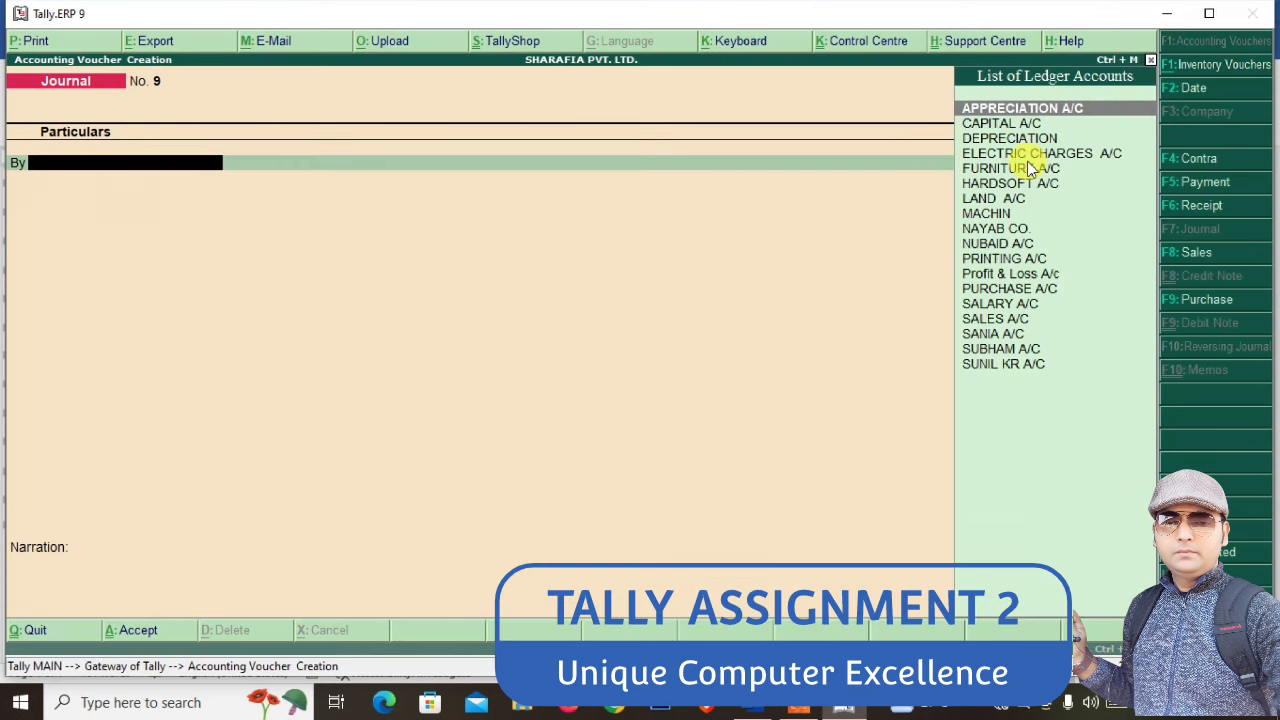
Leave voucher entry and display the Balance Sheet in detailed form
{"action": "key", "text": "Escape"}
{"action": "key", "text": "Down"}
{"action": "key", "text": "Down"}
{"action": "key", "text": "Down"}
{"action": "key", "text": "Down"}
{"action": "key", "text": "Down"}
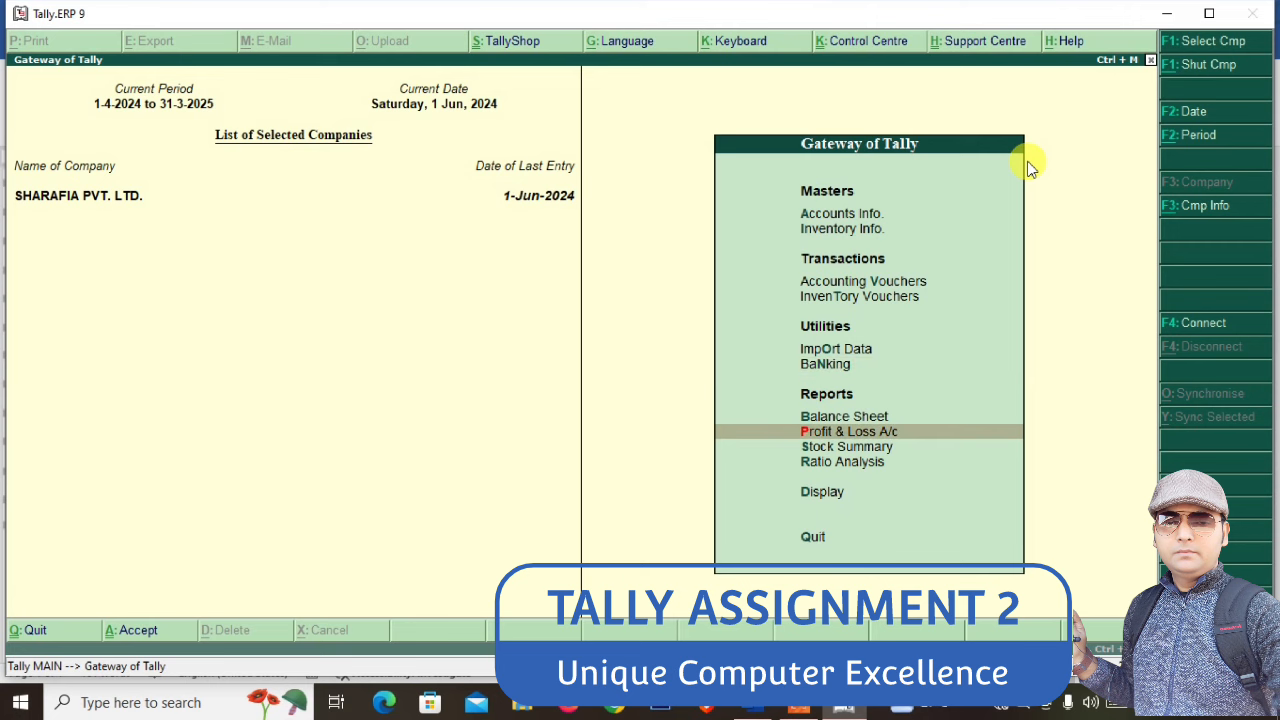
{"action": "key", "text": "Up"}
{"action": "key", "text": "Return"}
{"action": "key", "text": "alt+F1"}
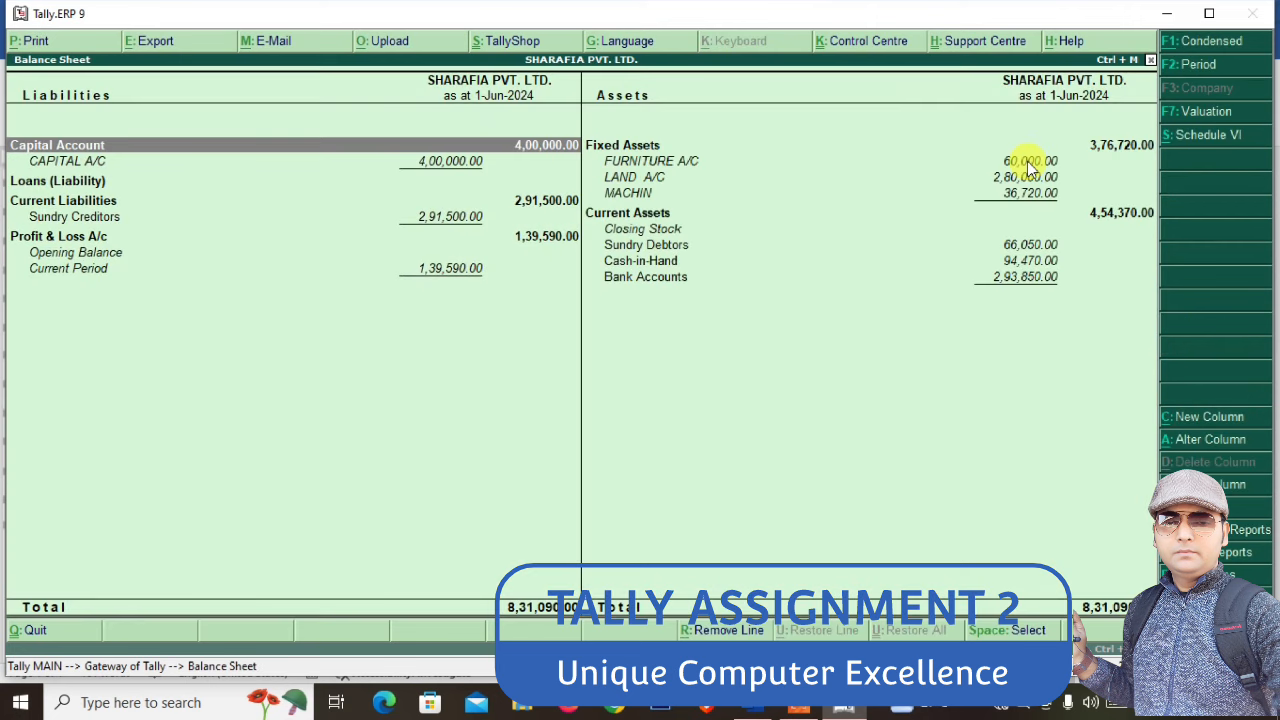
Open the MACHIN ledger's monthly summary from Fixed Assets and examine the April, May and June rows
{"action": "key", "text": "Right"}
{"action": "key", "text": "Down"}
{"action": "key", "text": "Down"}
{"action": "key", "text": "Down"}
{"action": "key", "text": "Return"}
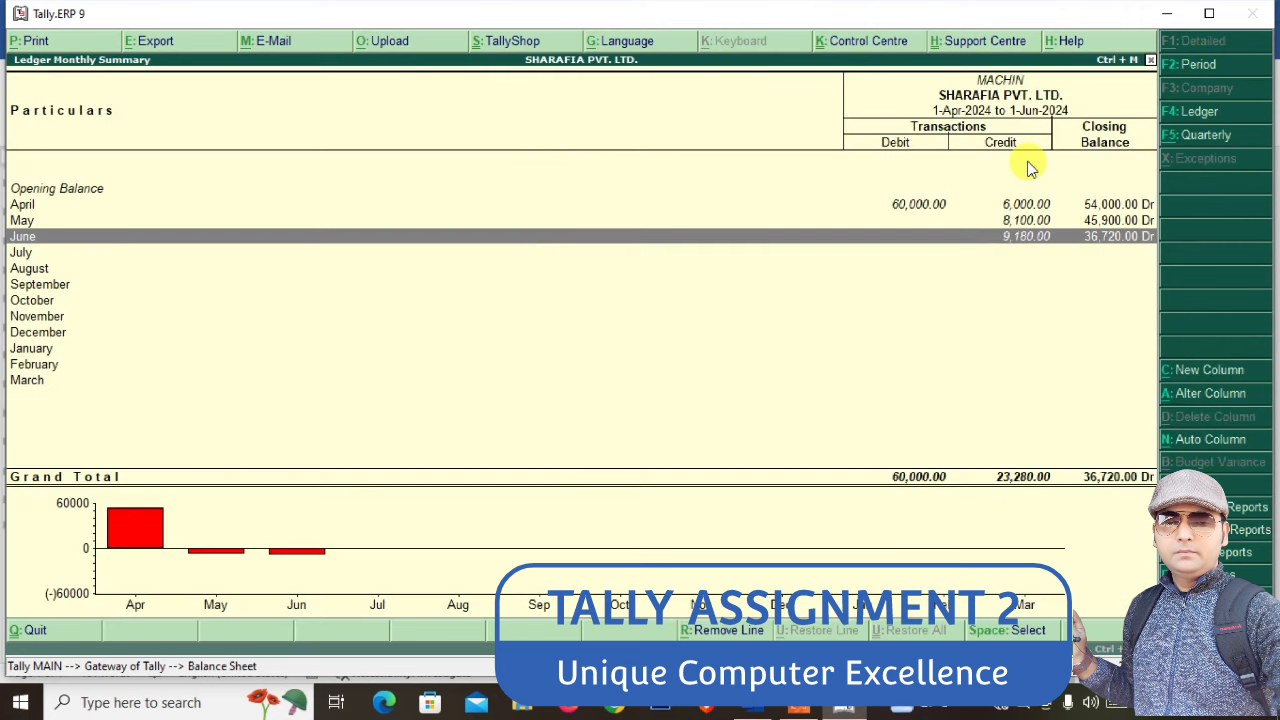
{"action": "key", "text": "Up"}
{"action": "key", "text": "Up"}
{"action": "key", "text": "Down"}
{"action": "key", "text": "Down"}
{"action": "key", "text": "Down"}
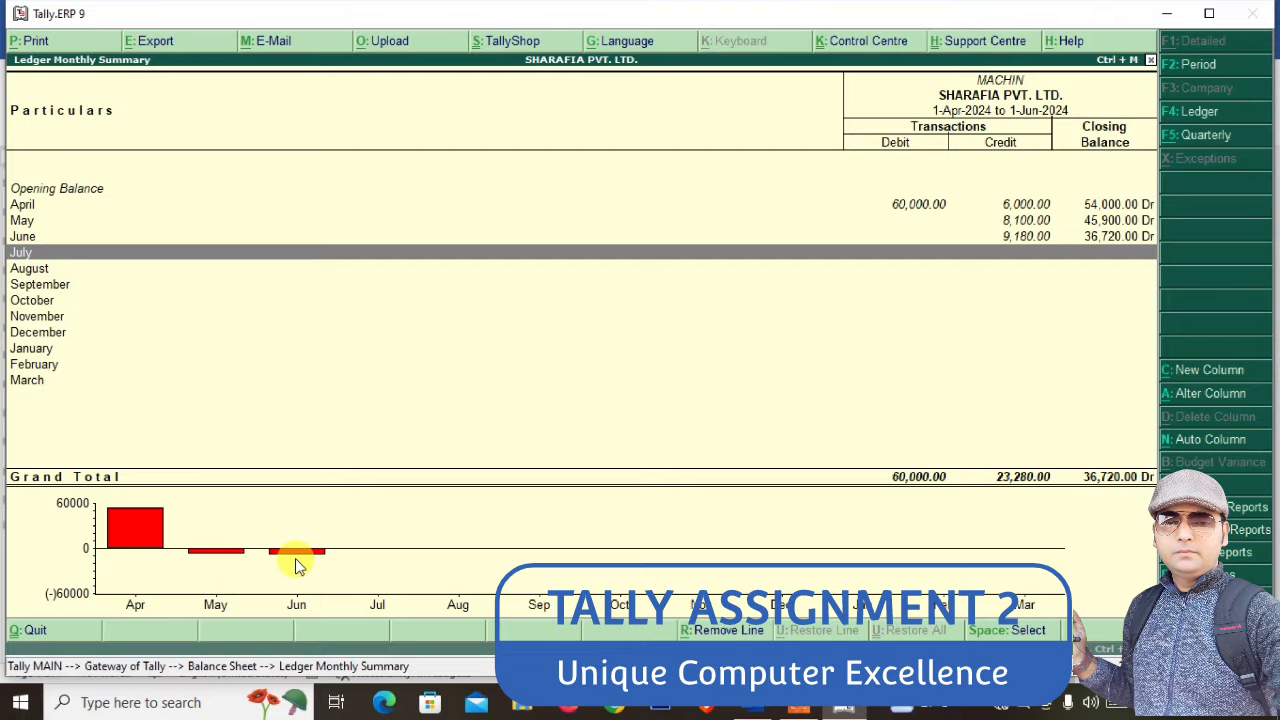
Close the MACHIN summary and the Balance Sheet to return to the Gateway of Tally
{"action": "key", "text": "Escape"}
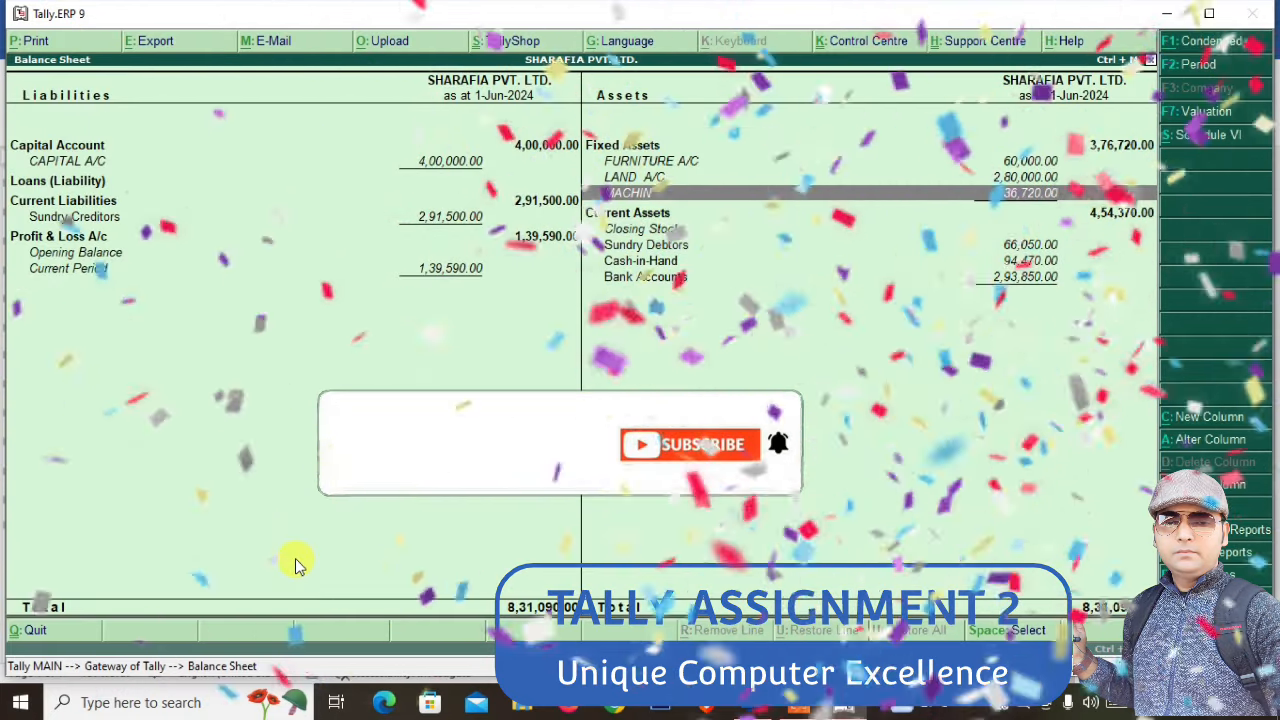
{"action": "key", "text": "Up"}
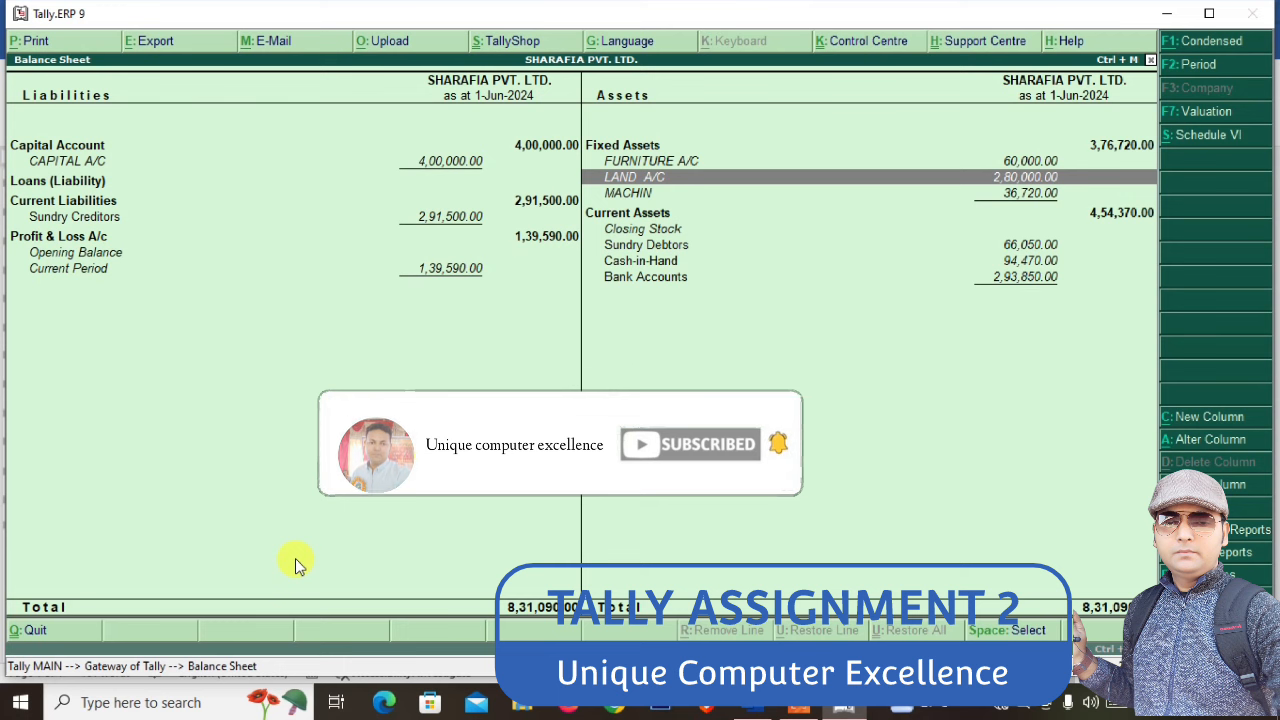
{"action": "key", "text": "Escape"}
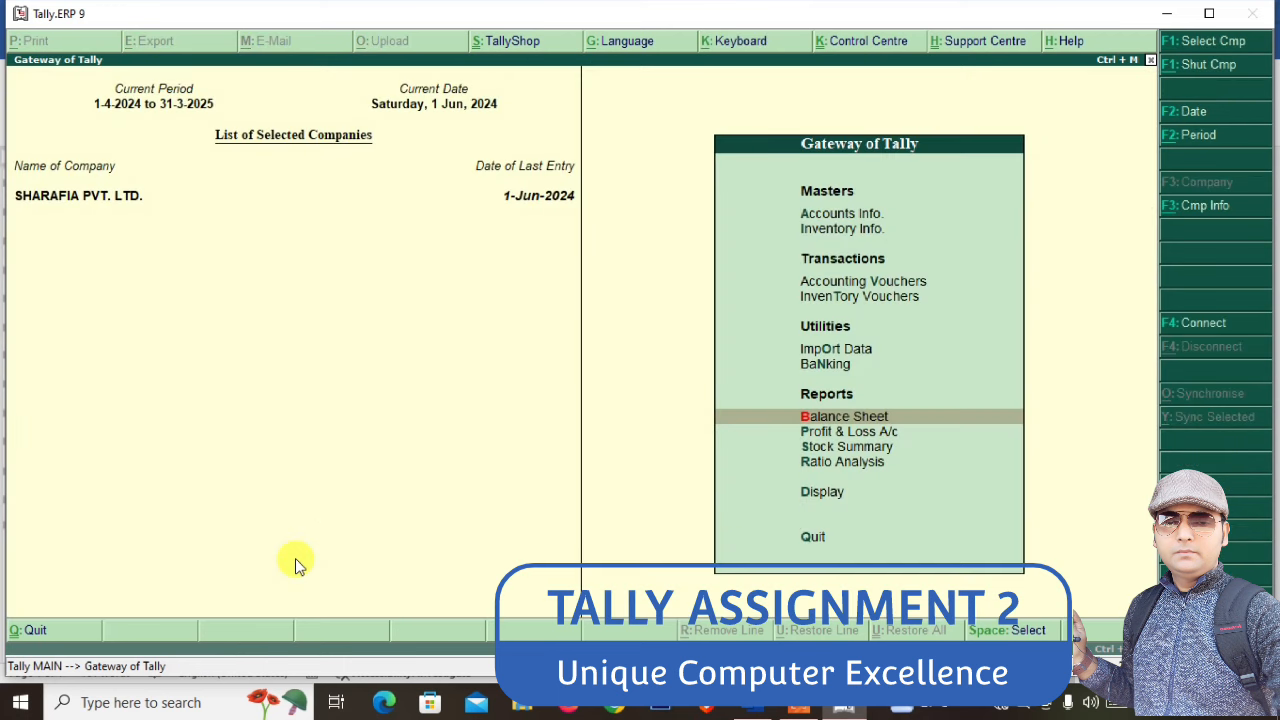